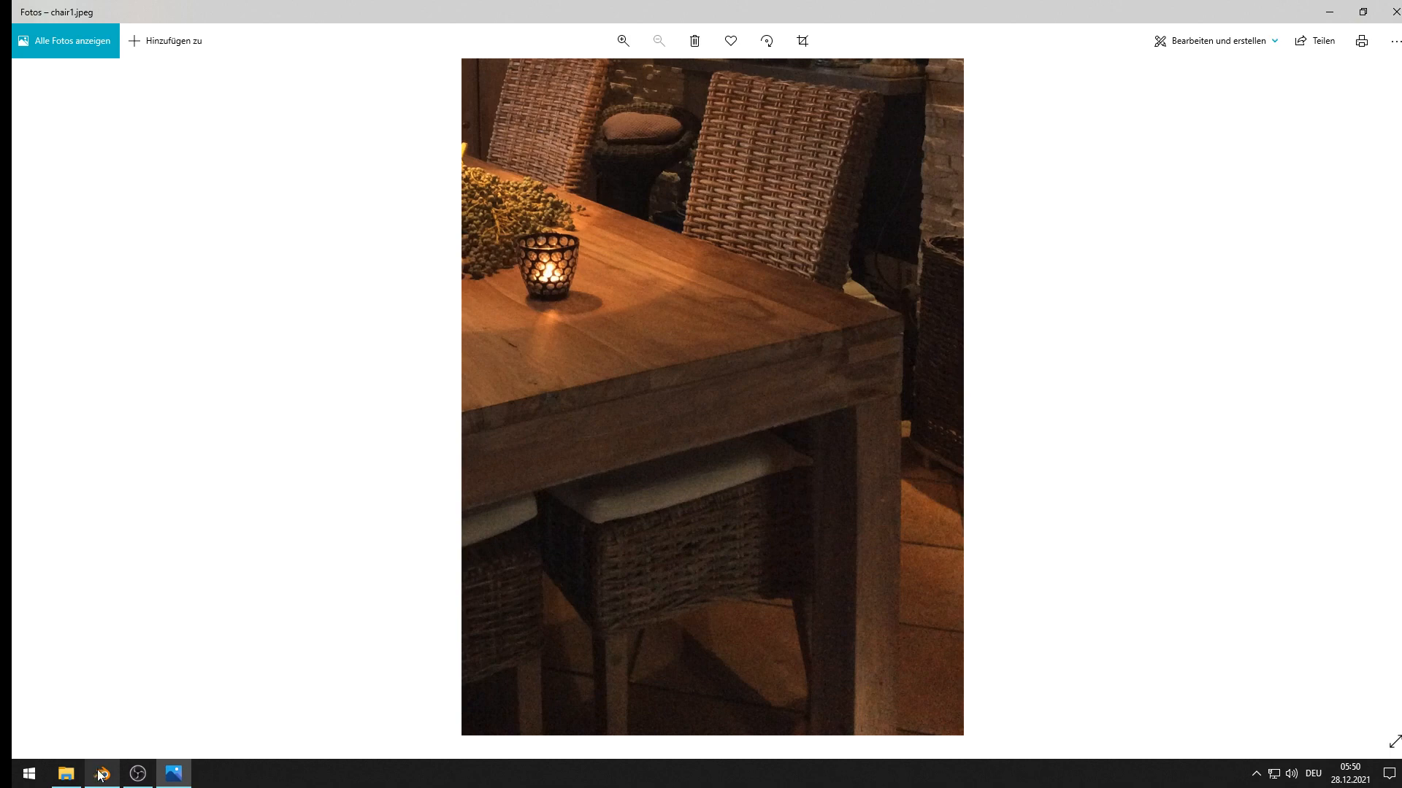
Step: Switch to Blender and load chair1.jpeg from E:\blender\modell 18 vom 28-12-20121 as a reference image
left_click(102, 779)
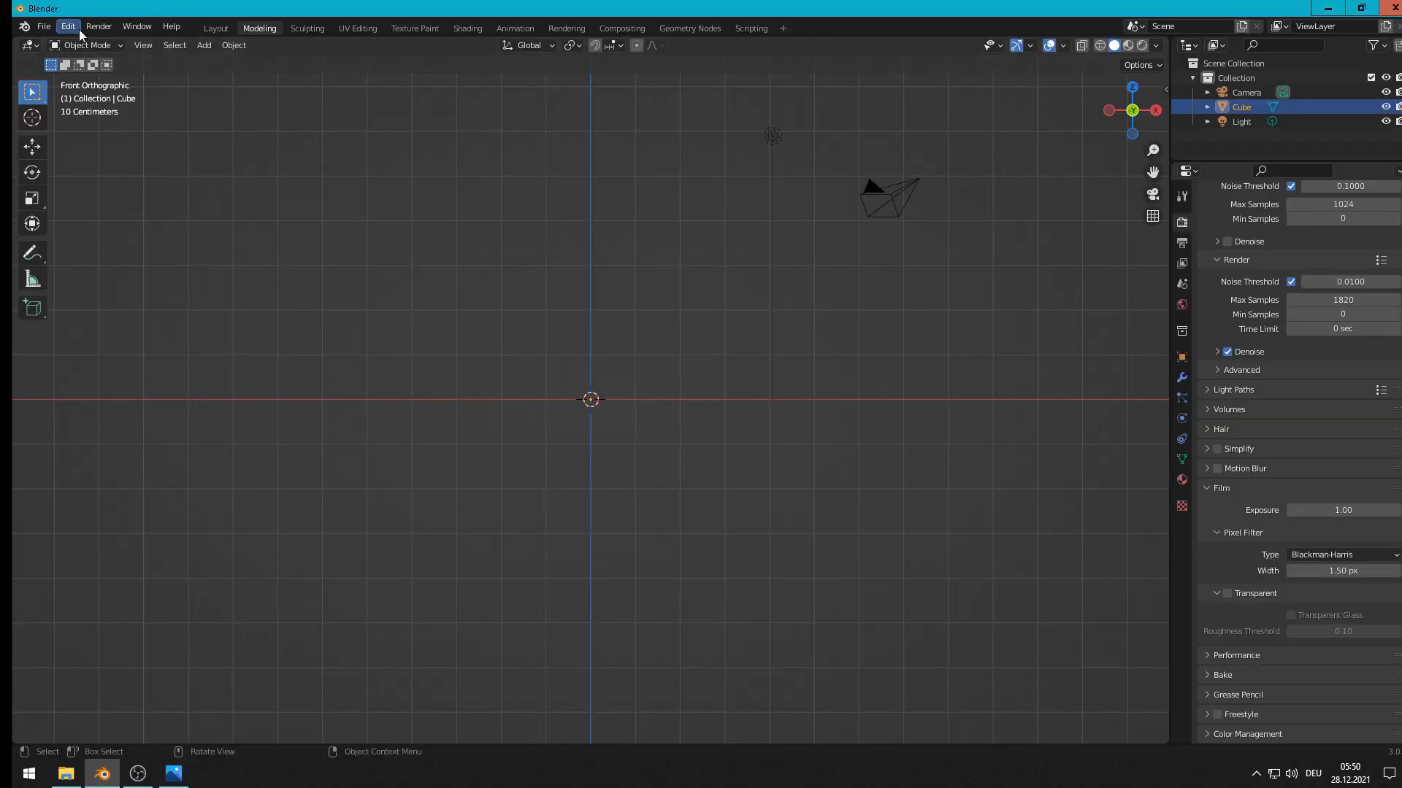
left_click(204, 47)
mouse_move(224, 221)
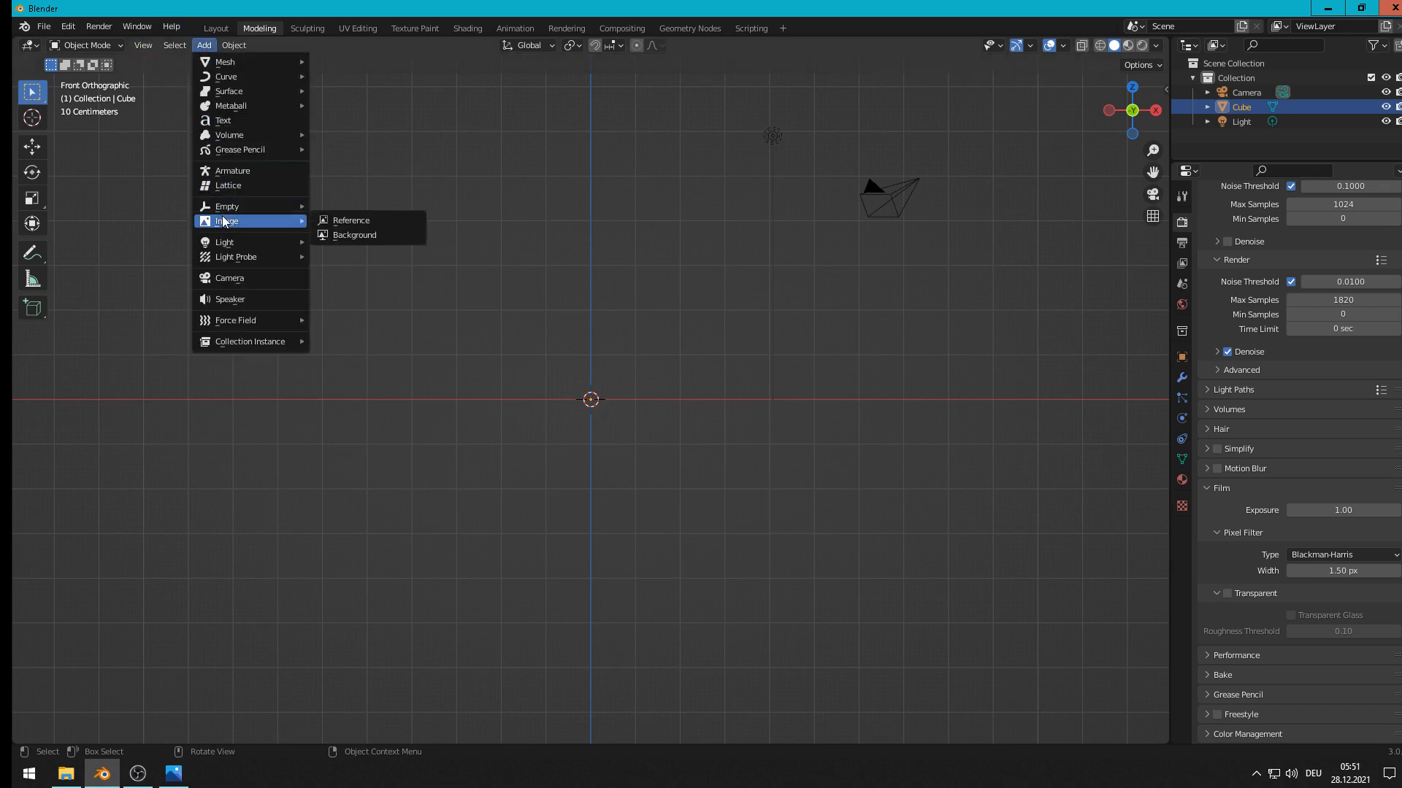
left_click(341, 221)
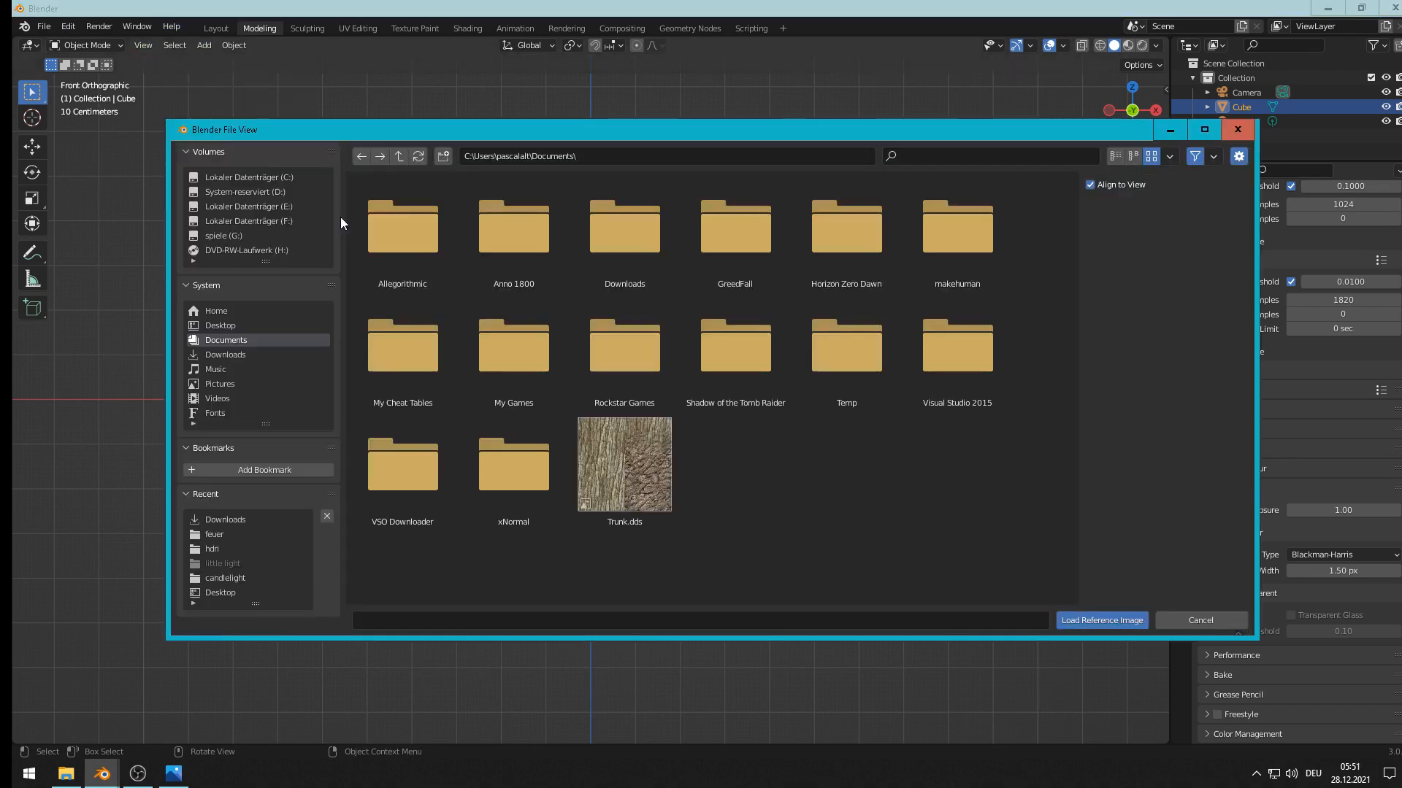
left_click(286, 207)
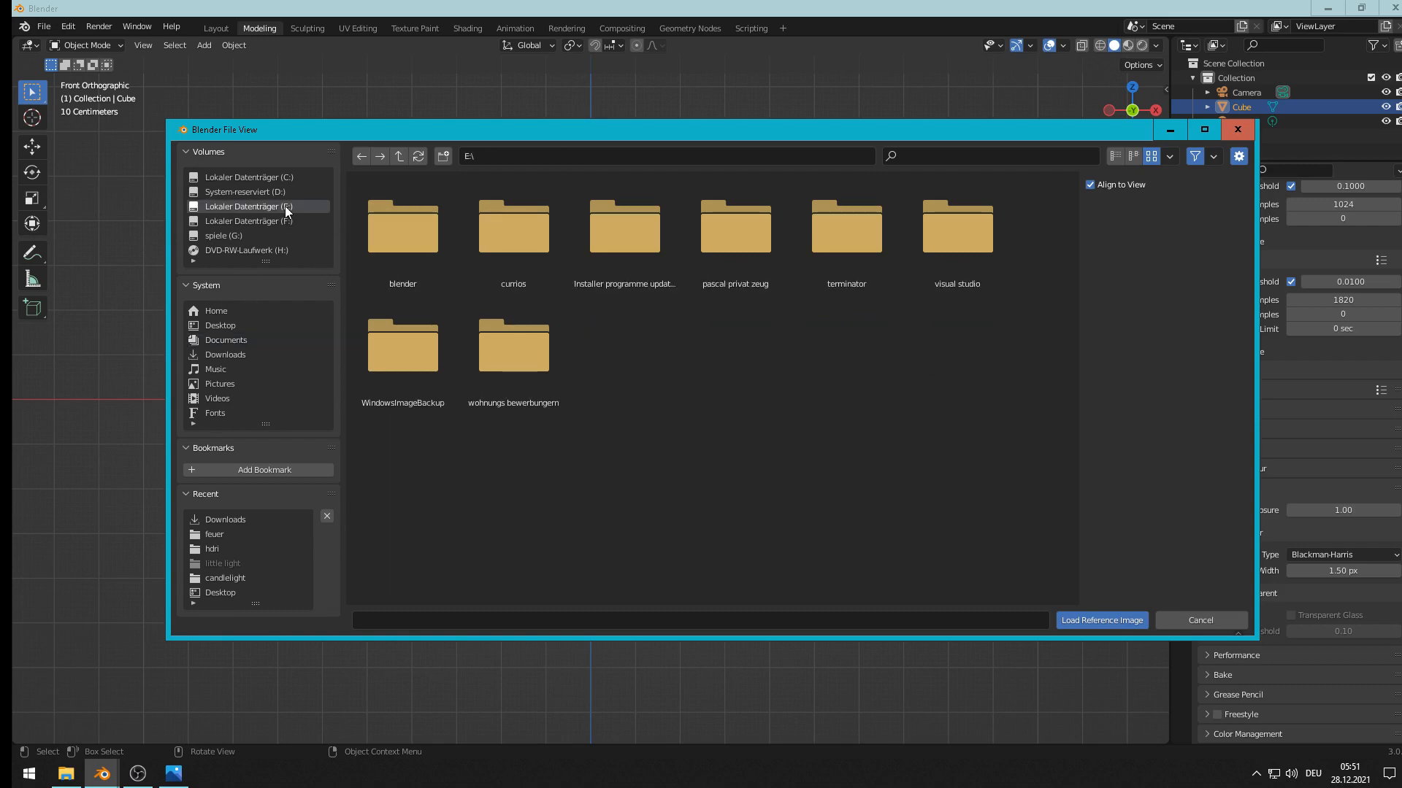
left_click(426, 249)
double_click(425, 249)
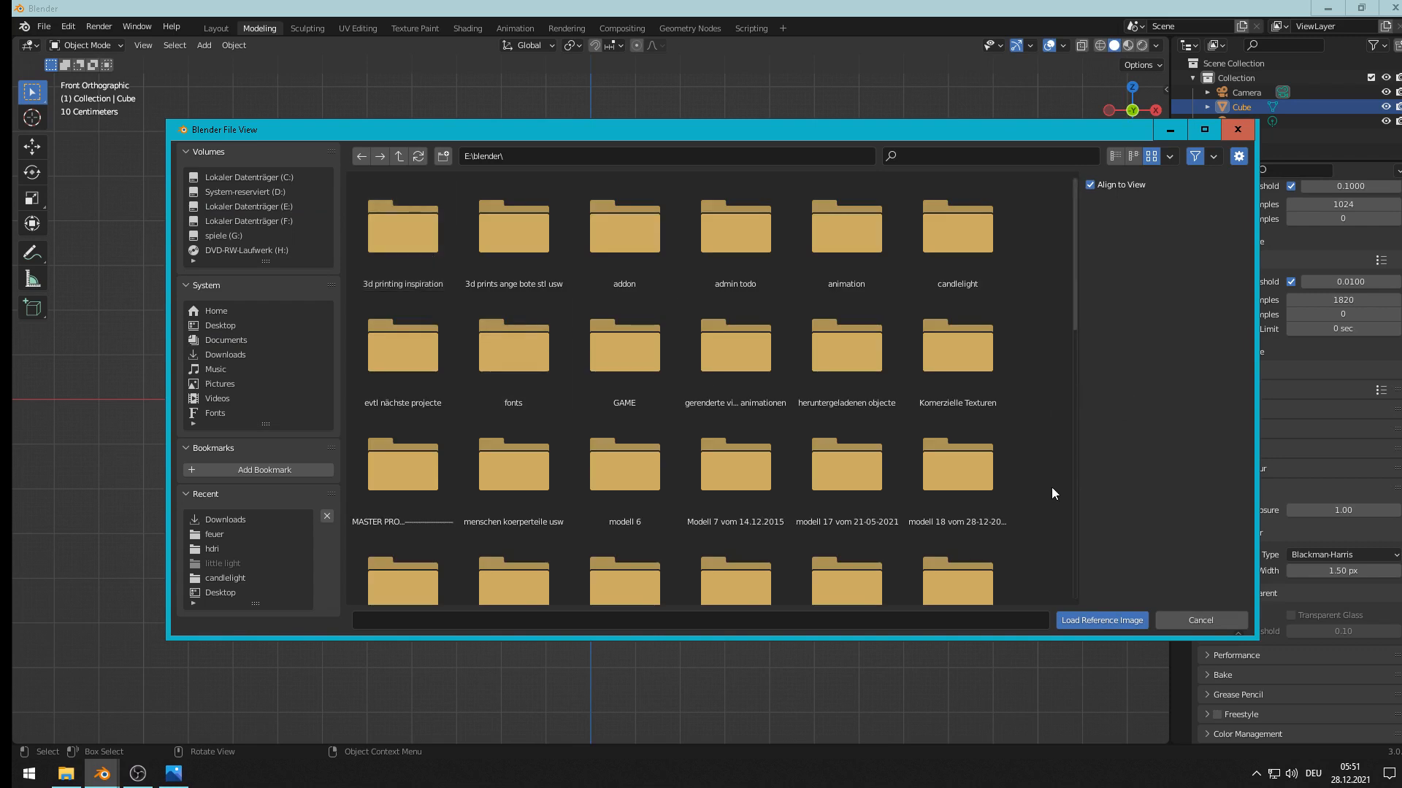
double_click(979, 477)
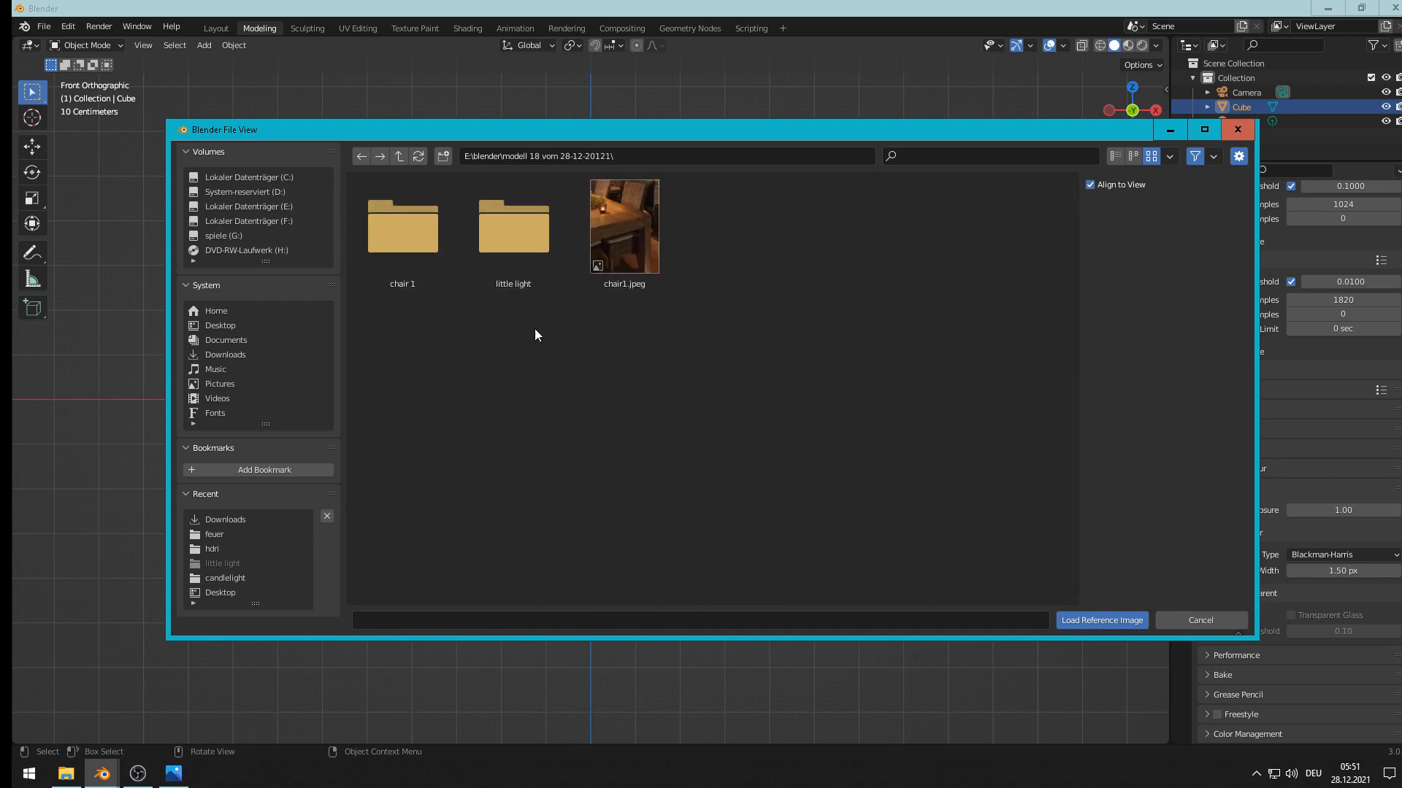
double_click(626, 263)
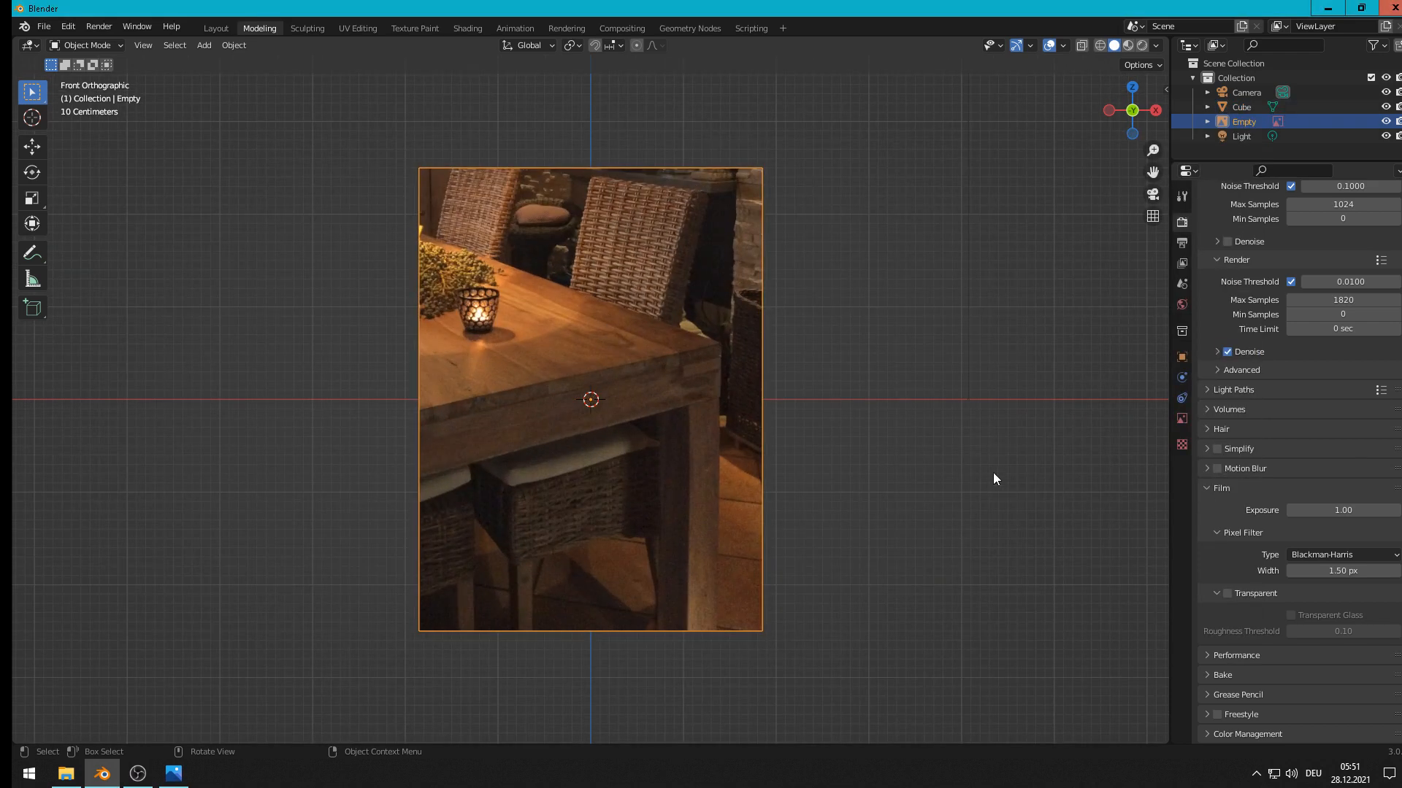
Step: Add a cube and move it to the lower right corner of the reference image
middle_click_drag(970, 485, 658, 461, "shift")
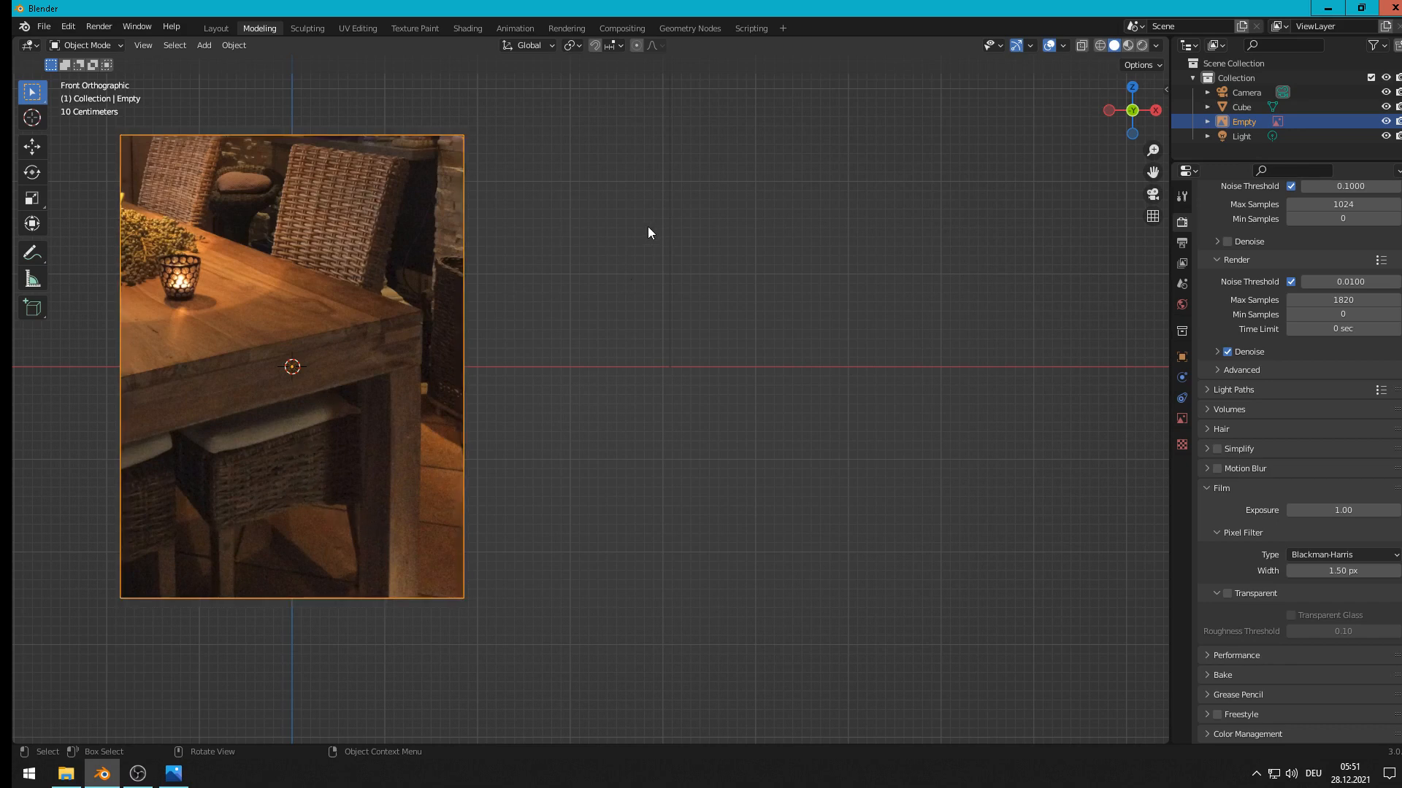
left_click(683, 436)
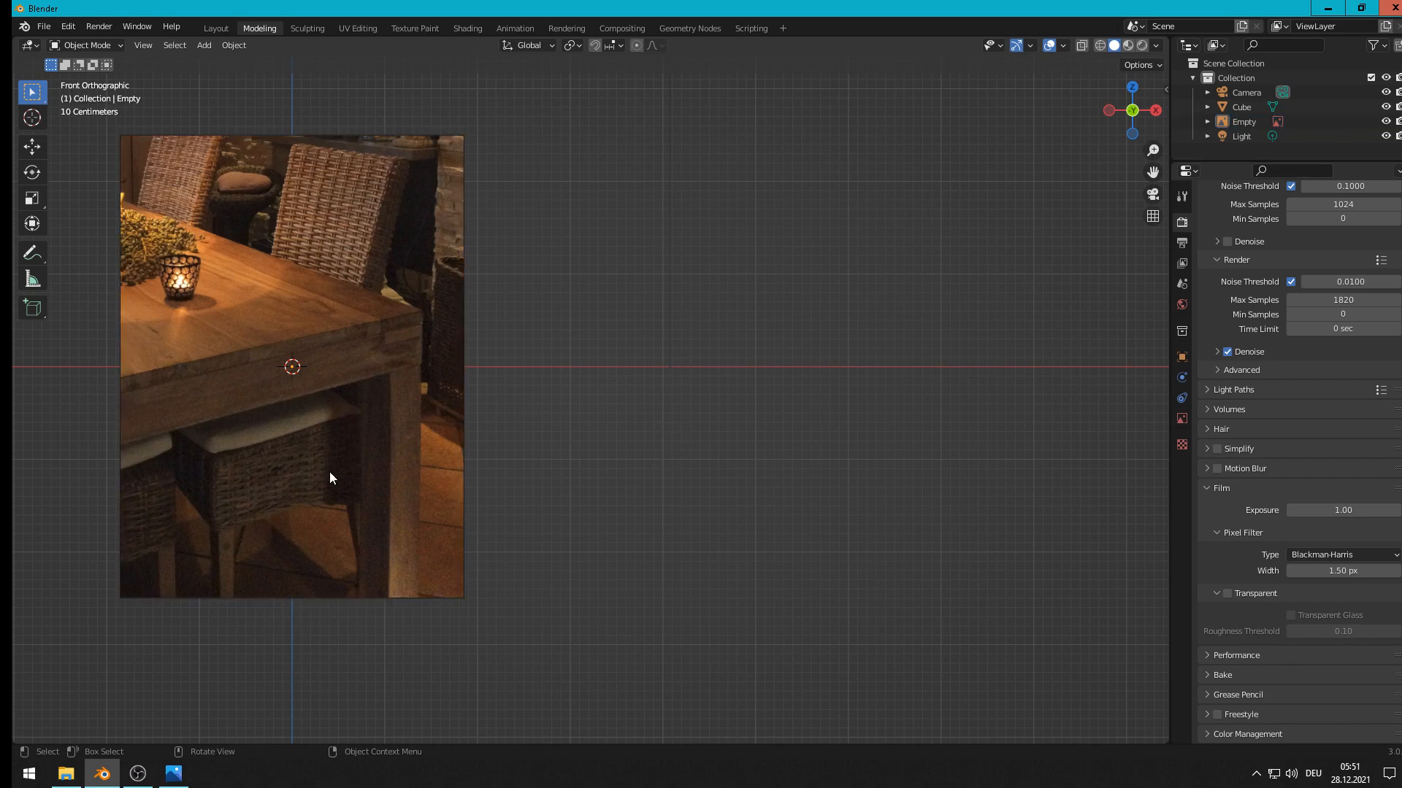
left_click(278, 483)
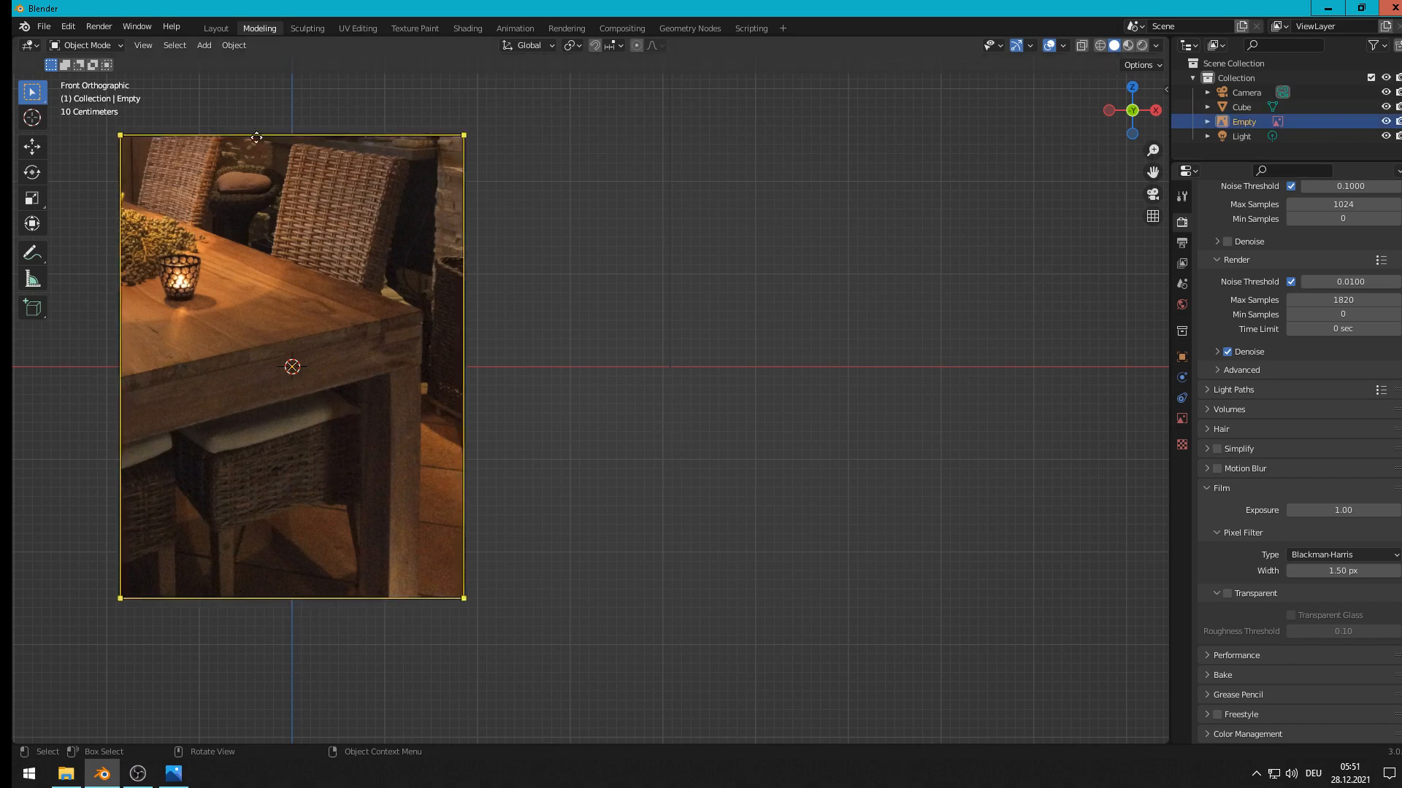
left_click(204, 46)
mouse_move(207, 62)
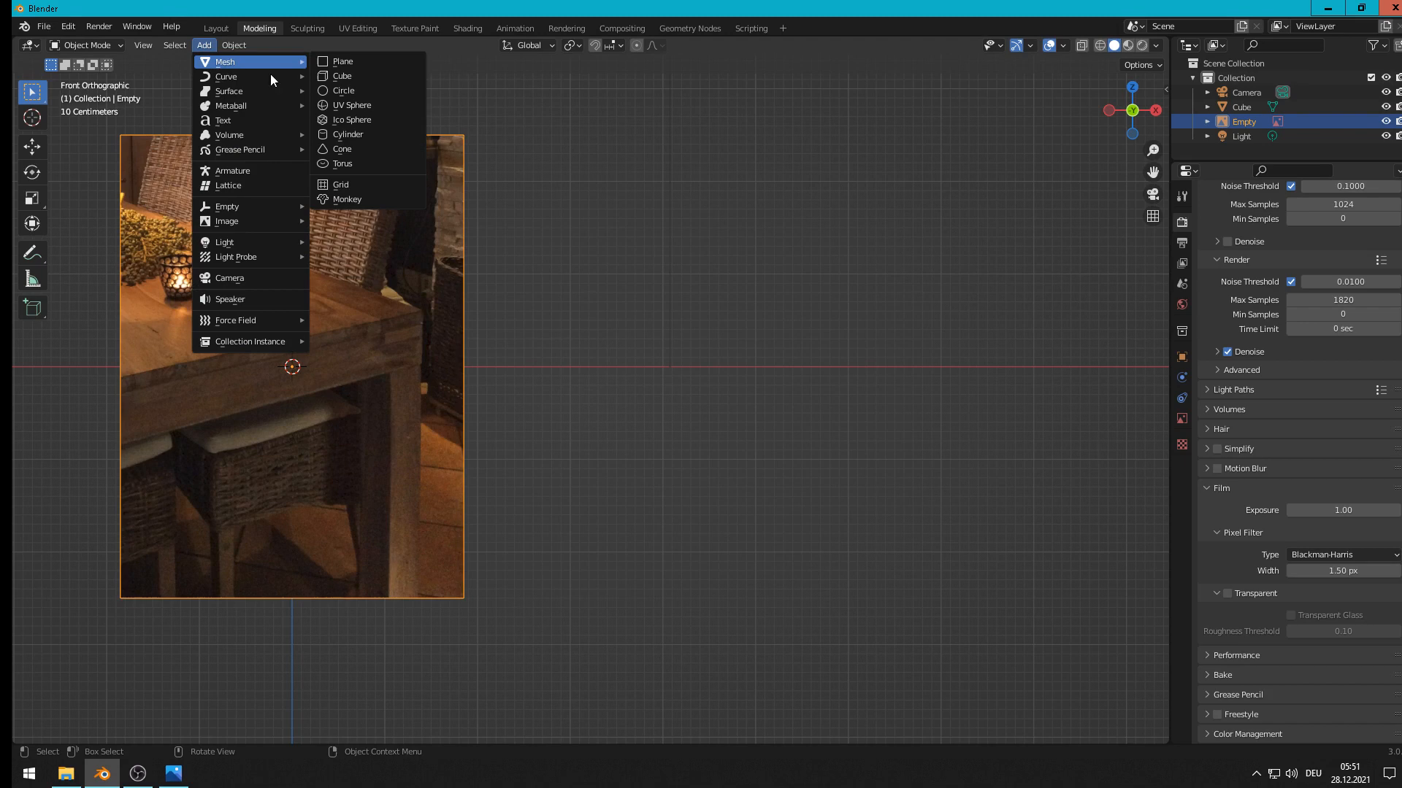
left_click(347, 79)
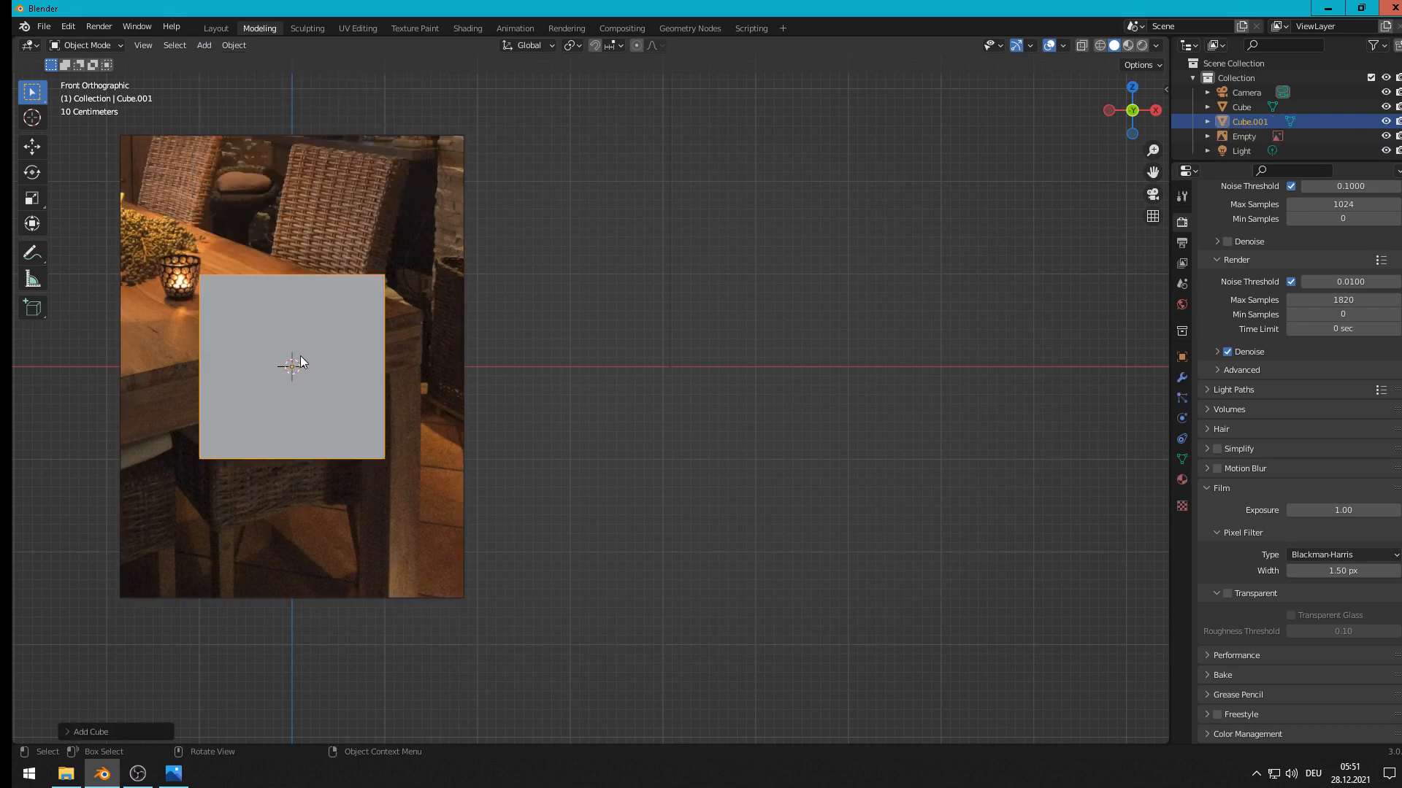
left_click(32, 148)
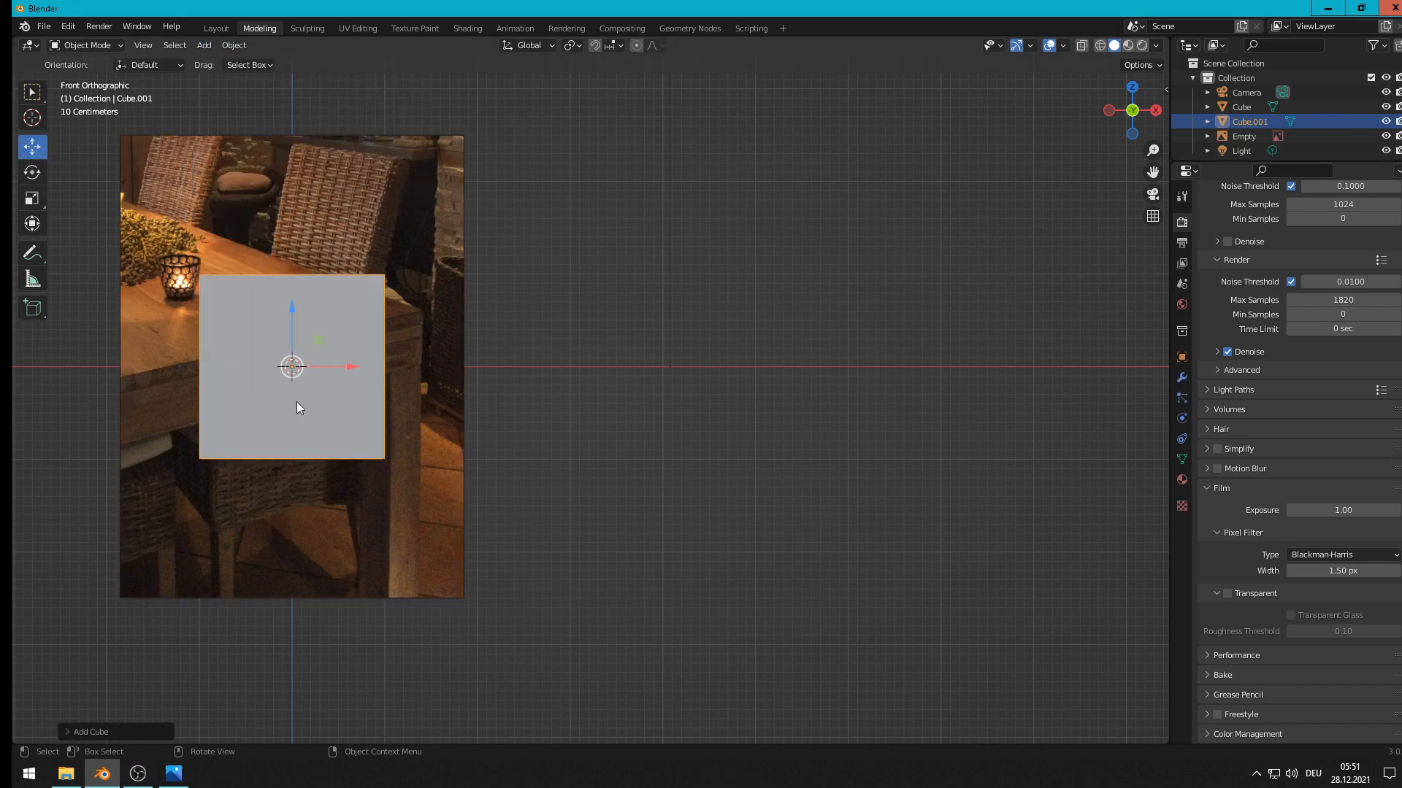
mouse_move(339, 374)
left_mouse_down()
mouse_move(336, 436)
mouse_move(457, 570)
mouse_move(517, 530)
mouse_move(519, 510)
left_mouse_up()
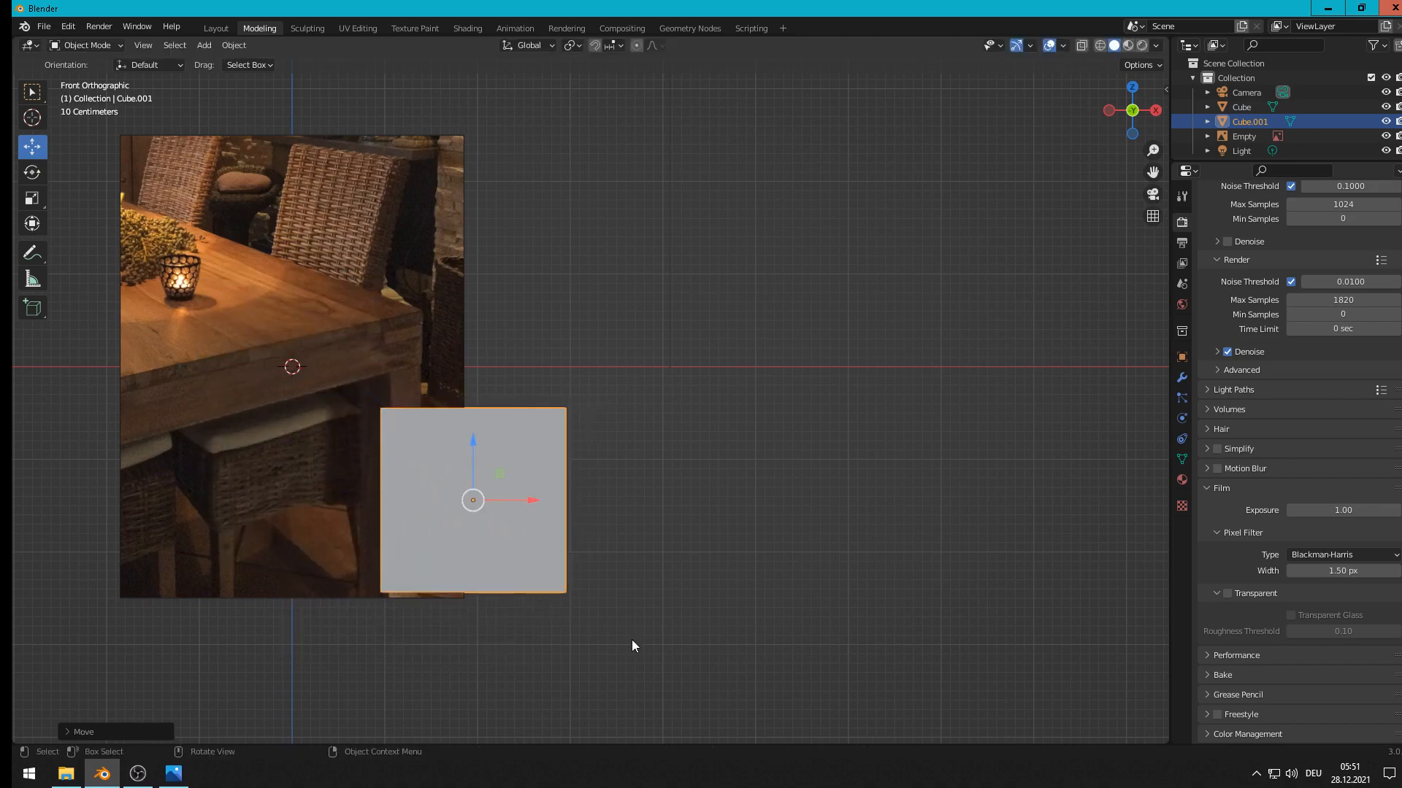
key("a")
key("z")
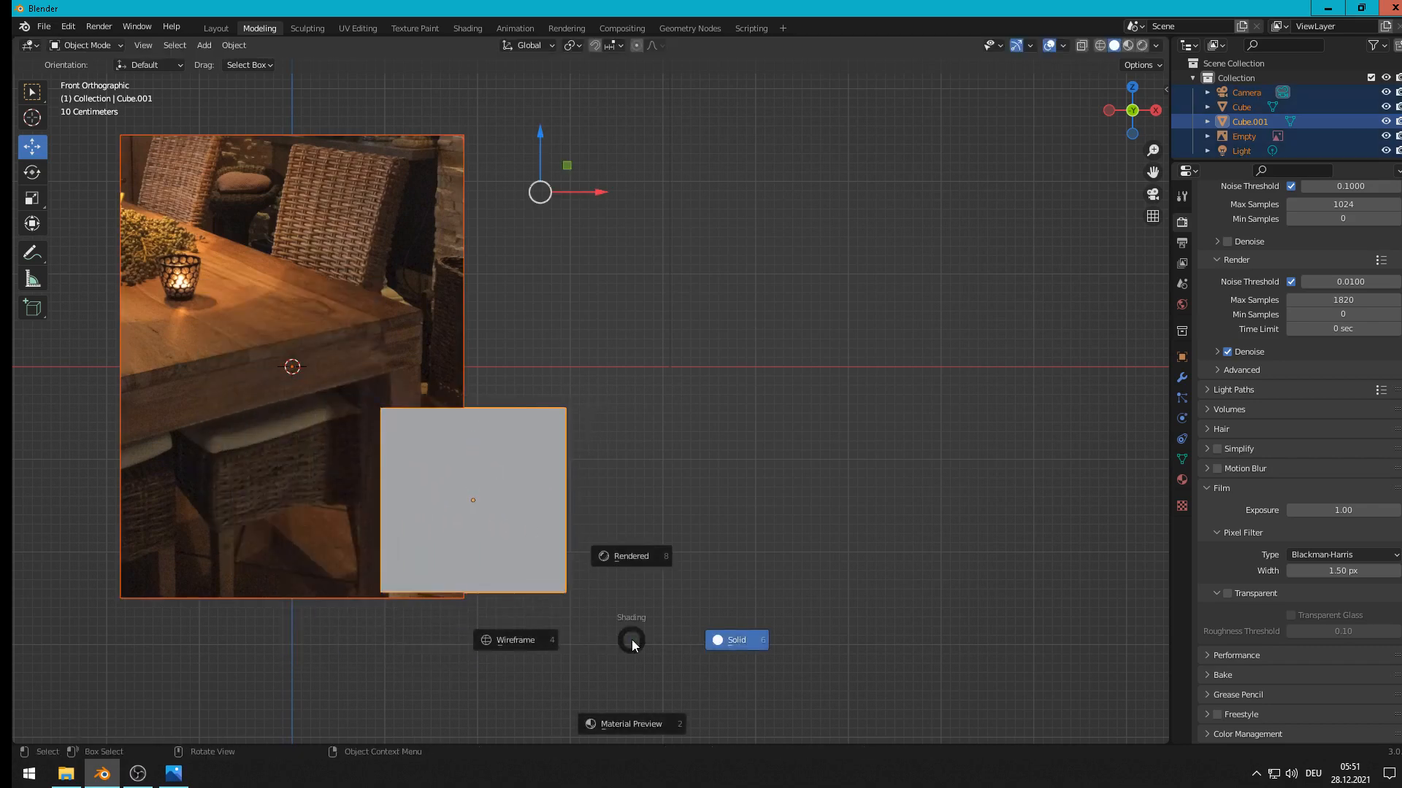
left_click(787, 493)
left_click(787, 470)
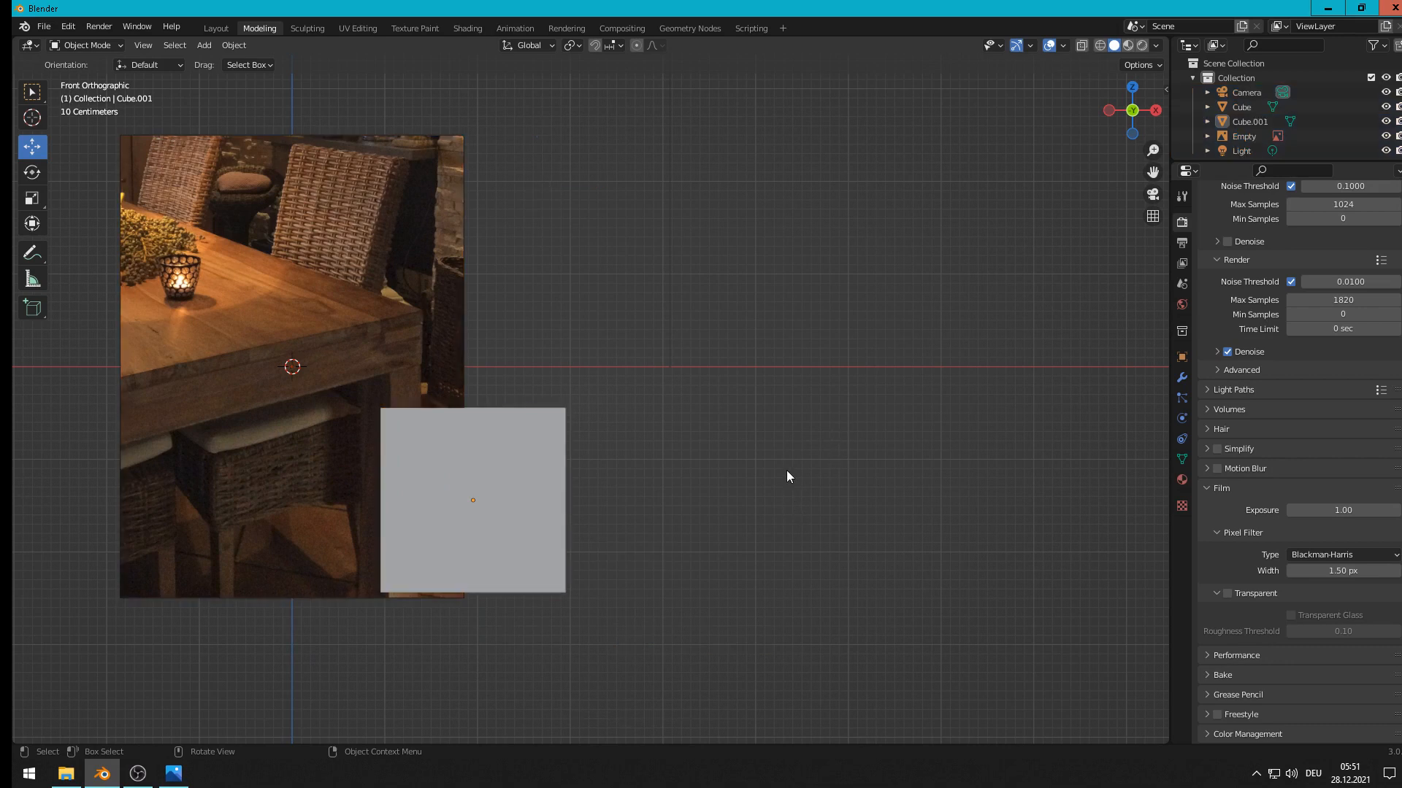
Step: Scale the new cube along Z to about half its height and move it along X clear of the reference image
left_click(502, 468)
key("s")
key("z")
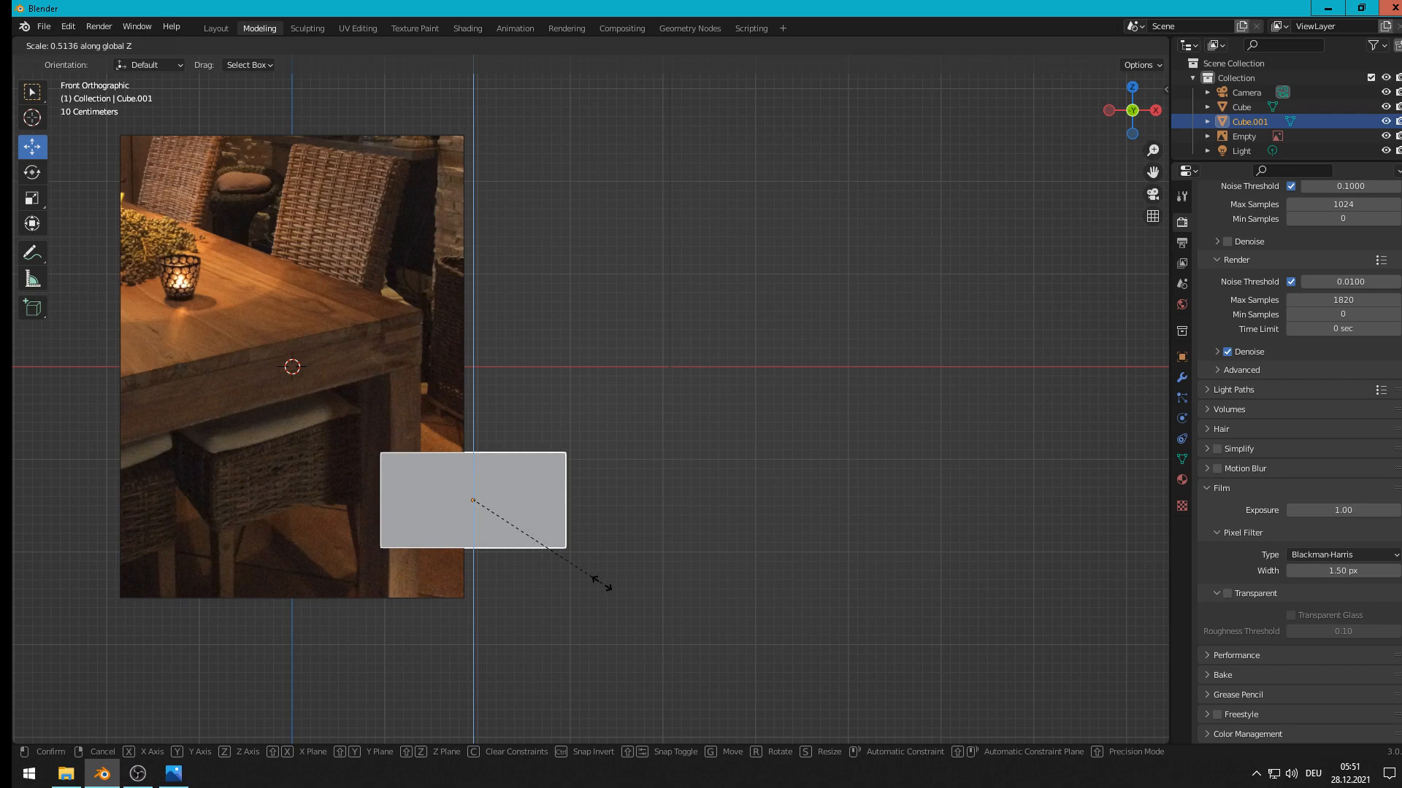
left_click(598, 584)
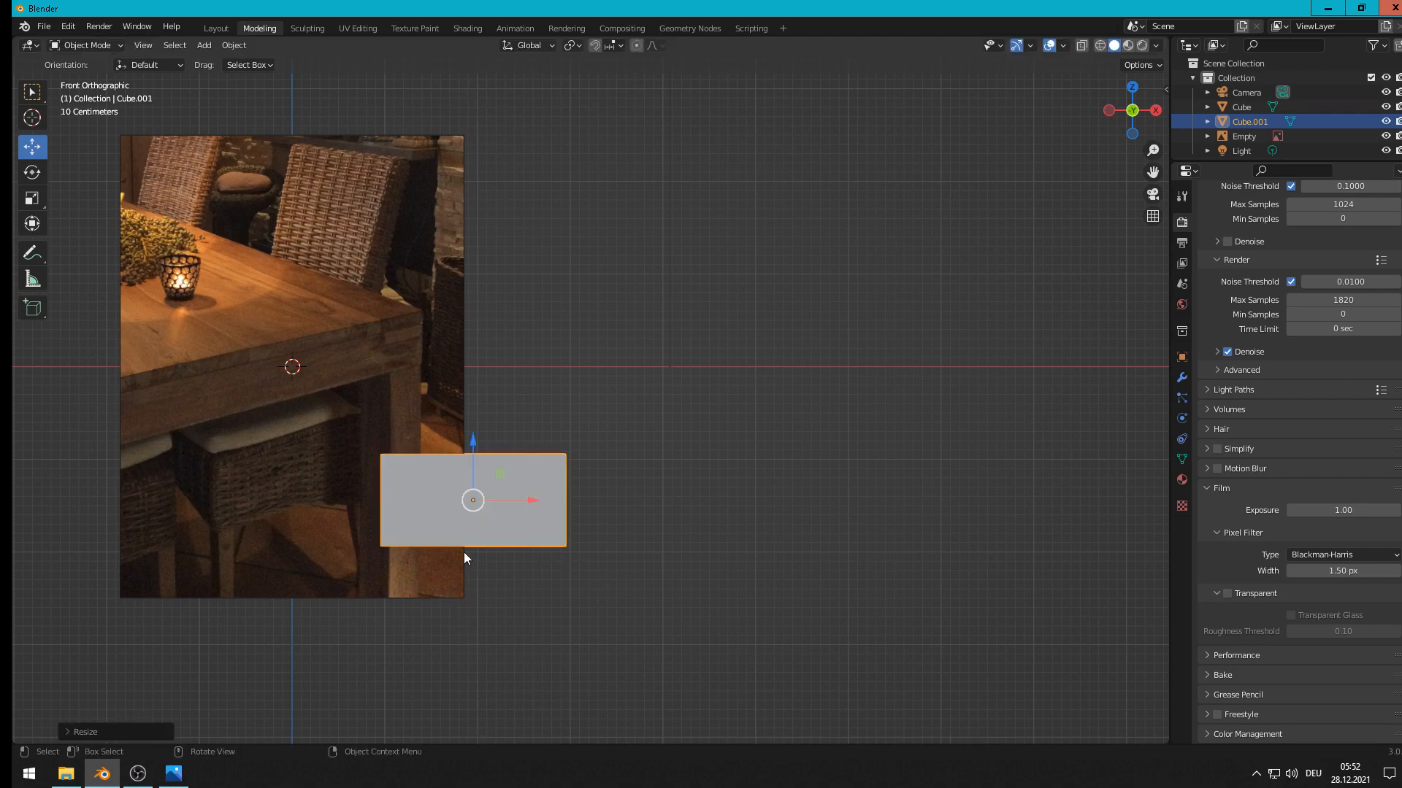
mouse_move(463, 552)
middle_mouse_down()
mouse_move(503, 557)
mouse_move(458, 545)
middle_mouse_up()
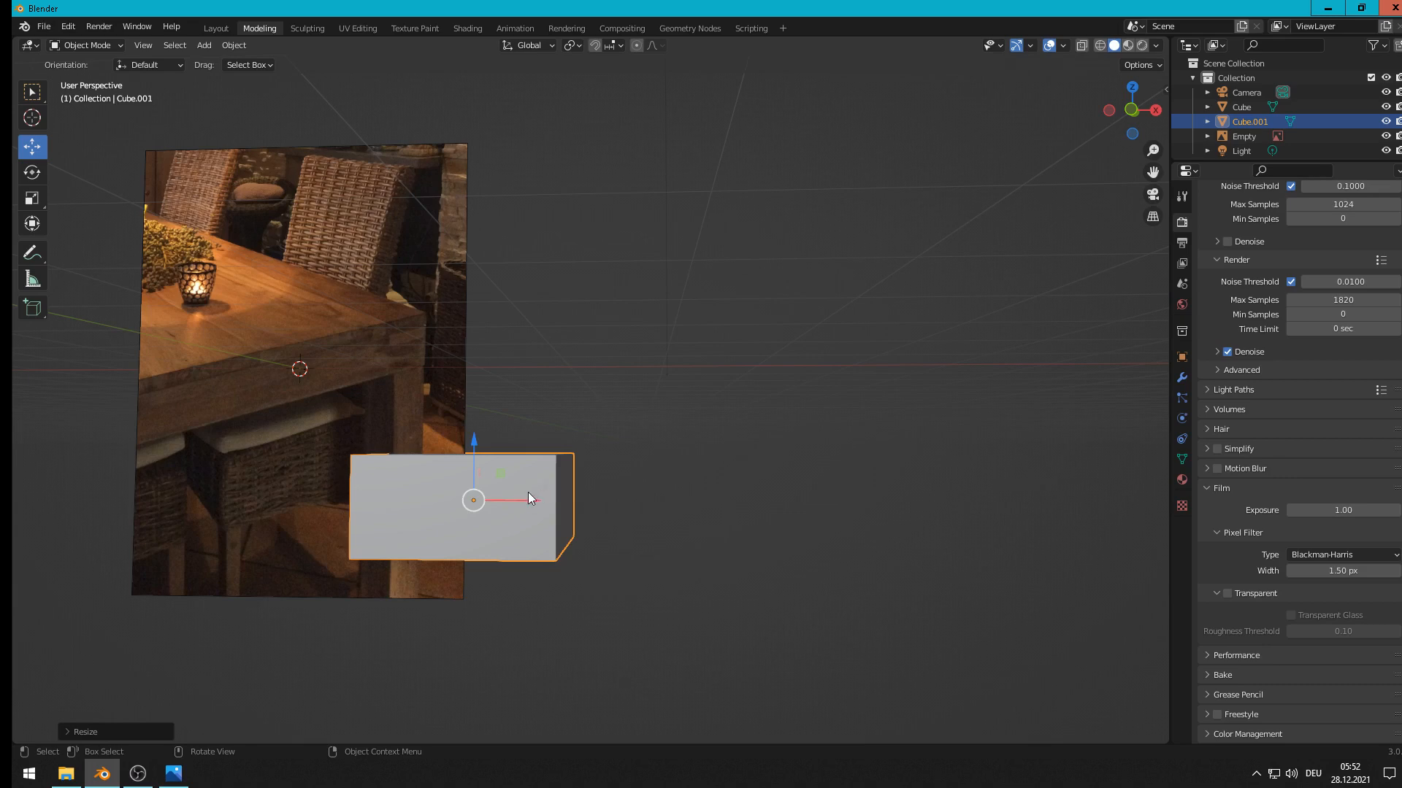
left_click_drag(528, 492, 746, 501)
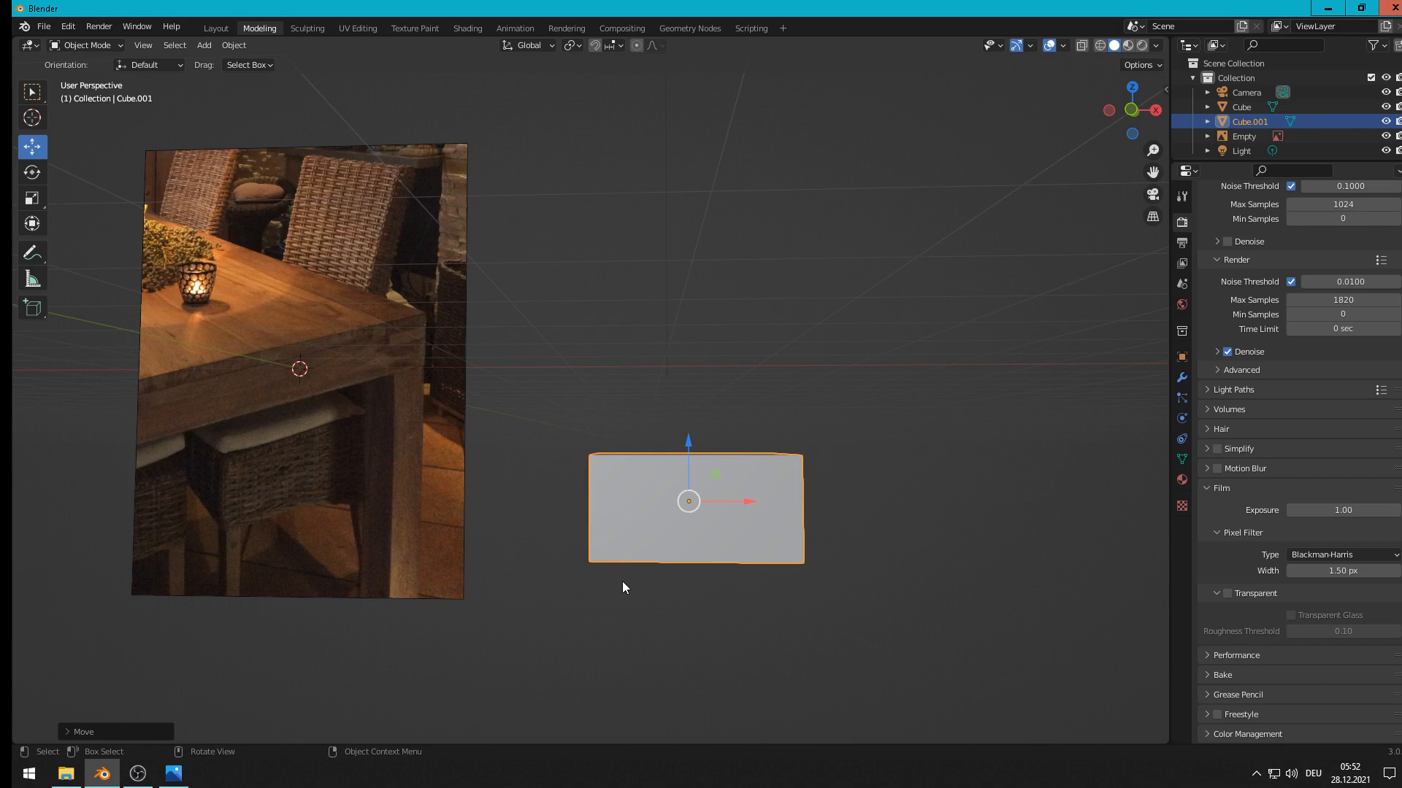
Step: Put the flattened box in Edit Mode with edge selection and leave the top edge of its right side unselected
middle_click_drag(623, 582, 657, 616)
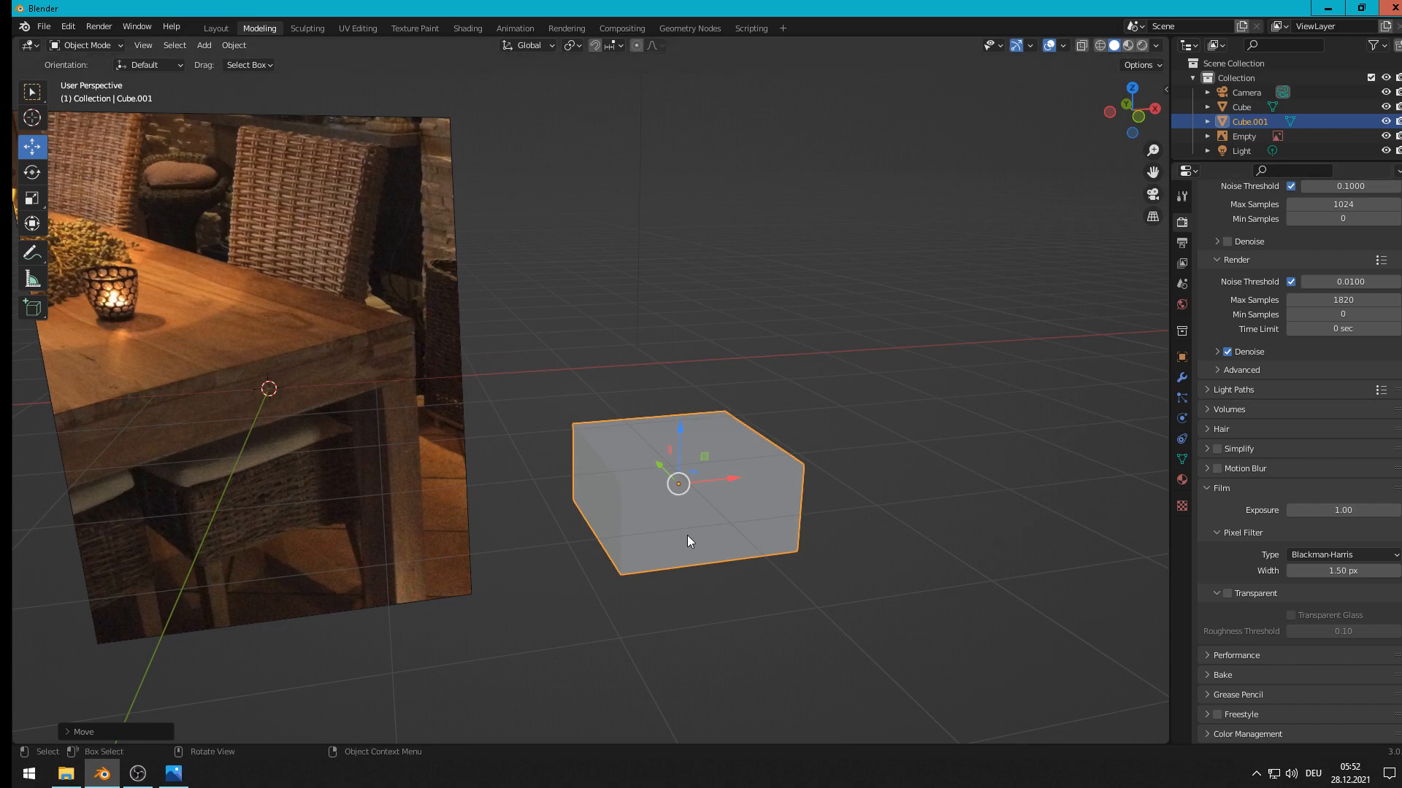
key("Tab")
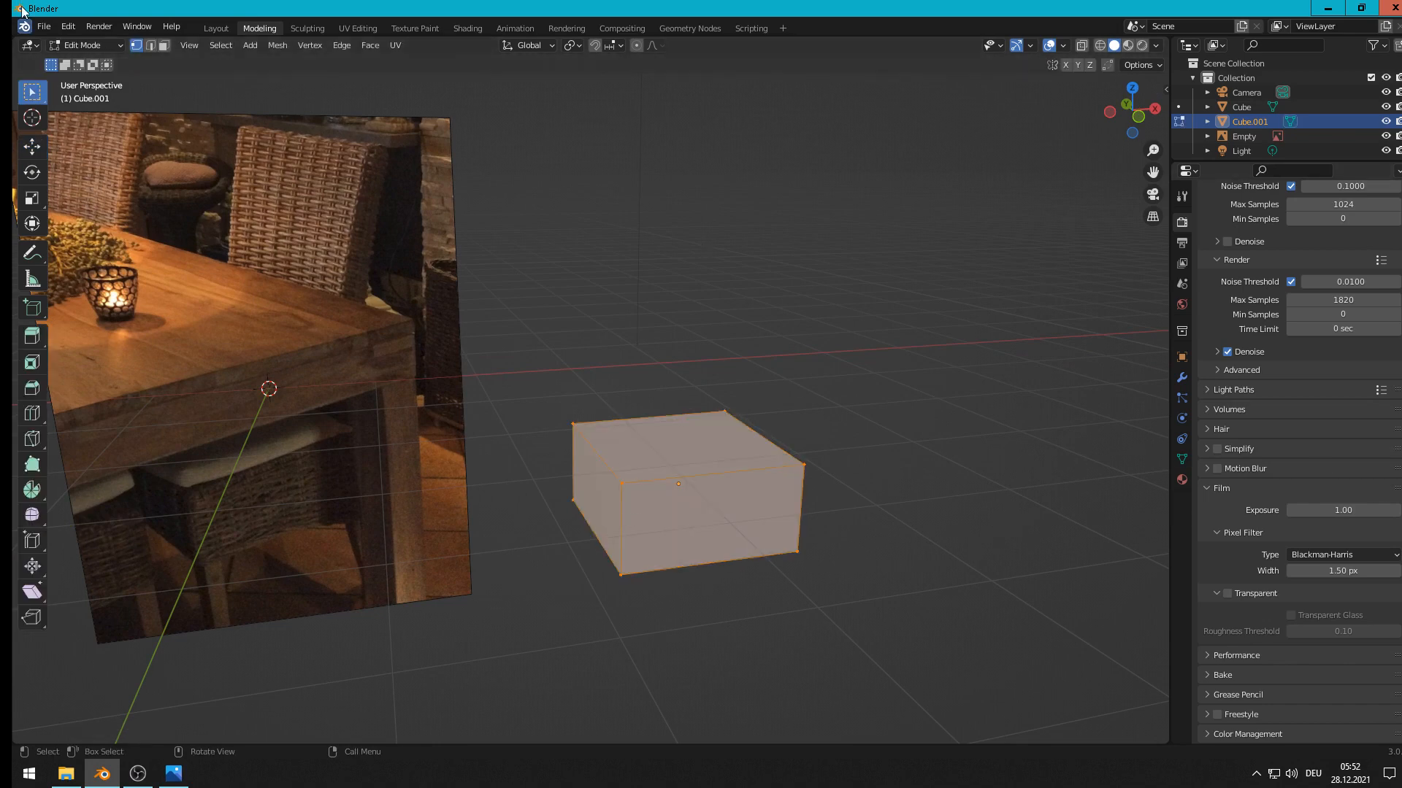
left_click(151, 45)
right_click(707, 478)
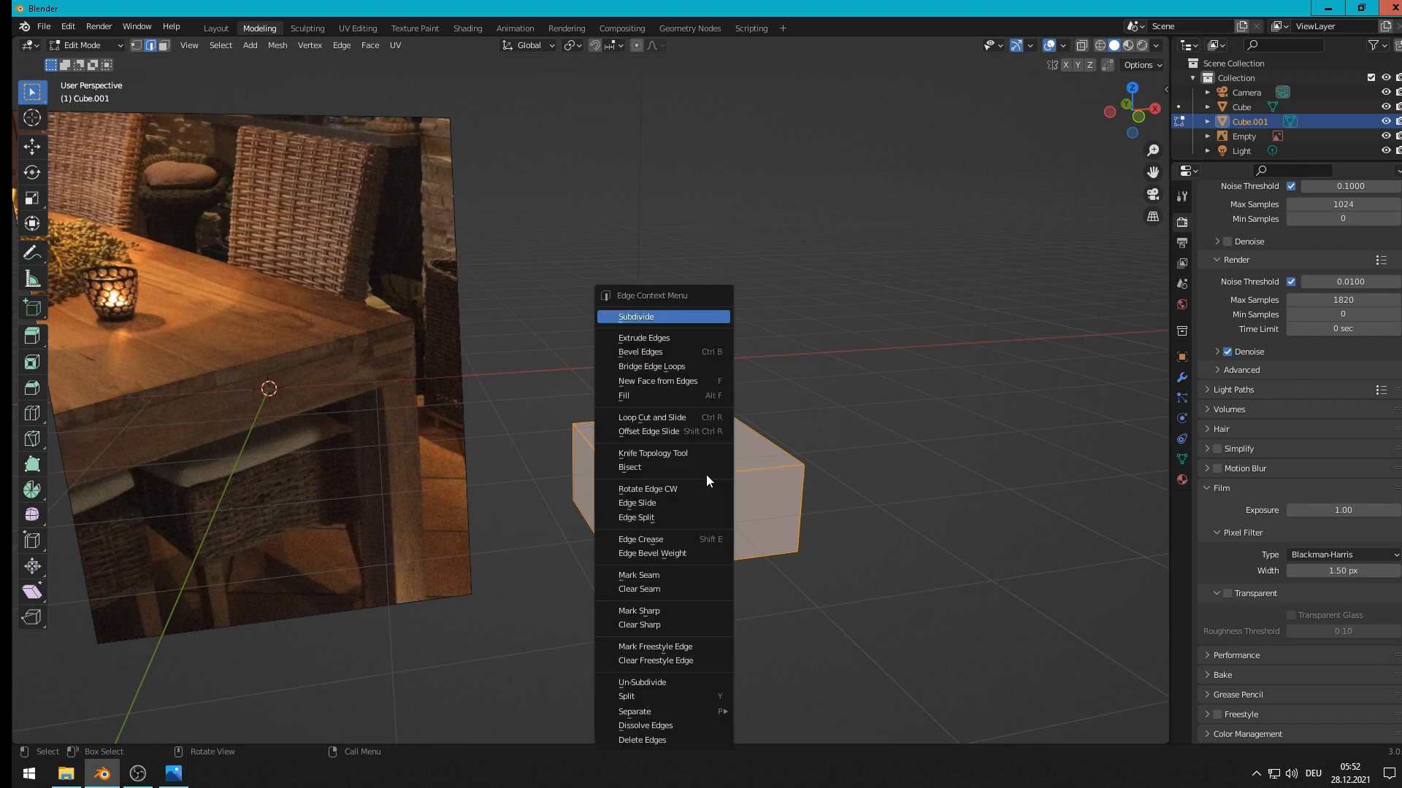
left_click(705, 467)
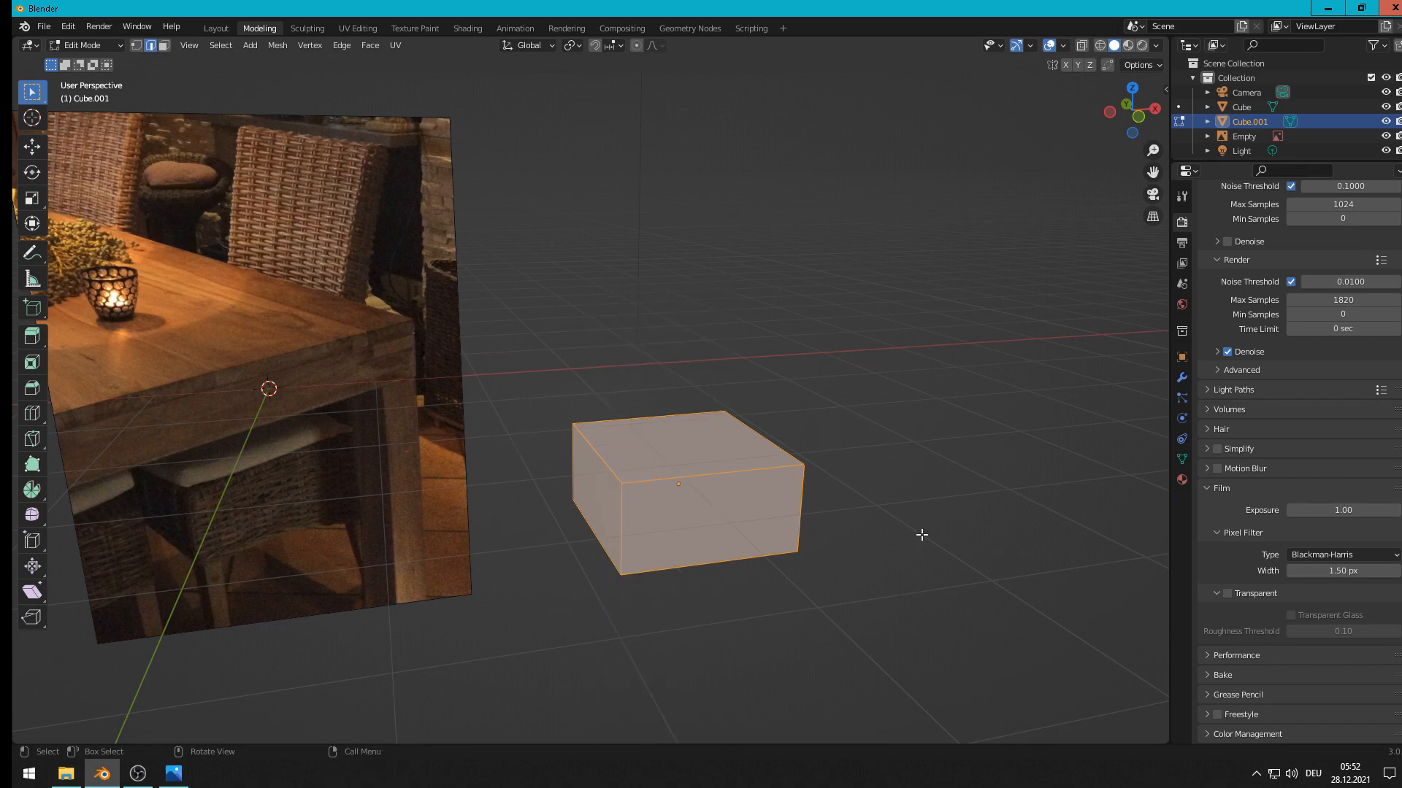
middle_click_drag(927, 563, 836, 550)
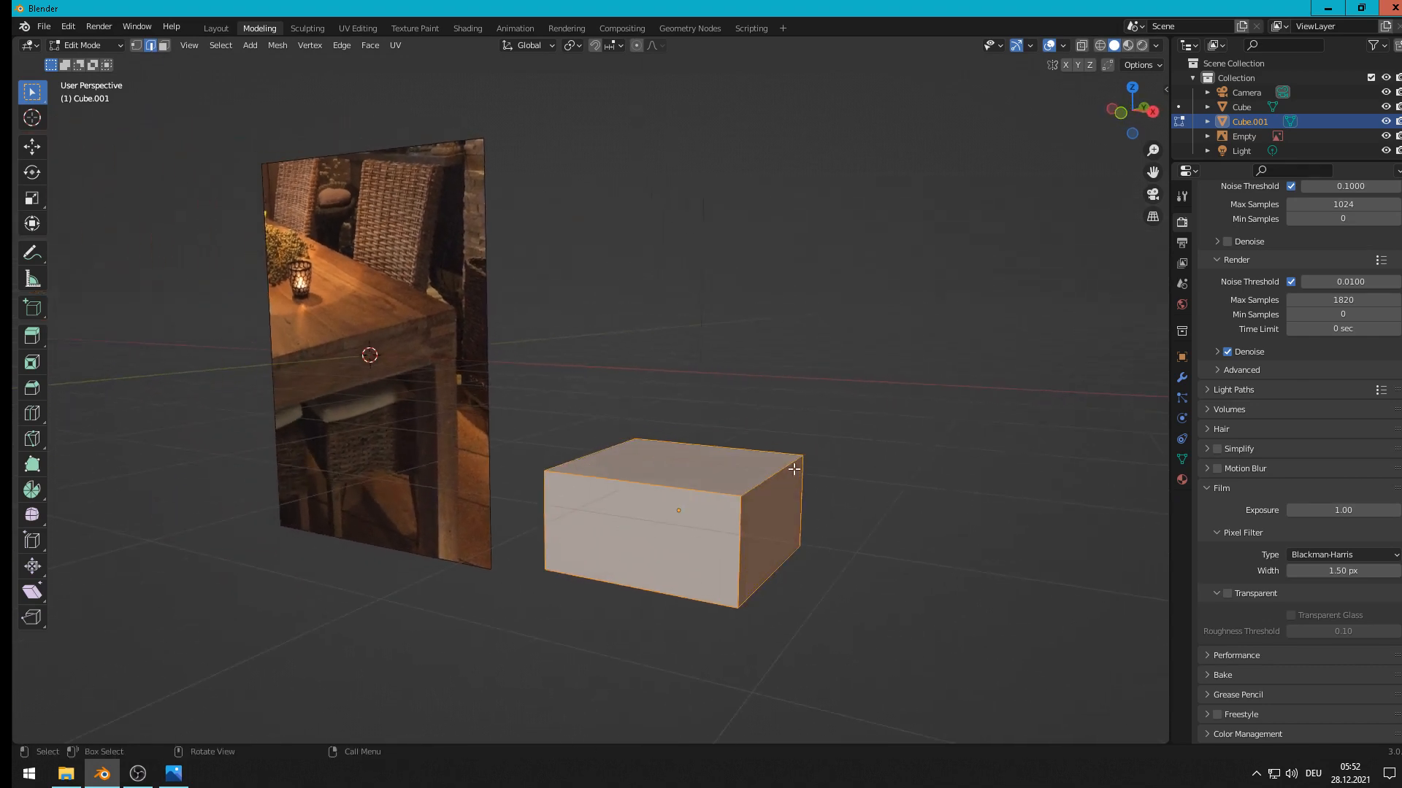
middle_click_drag(864, 638, 973, 654)
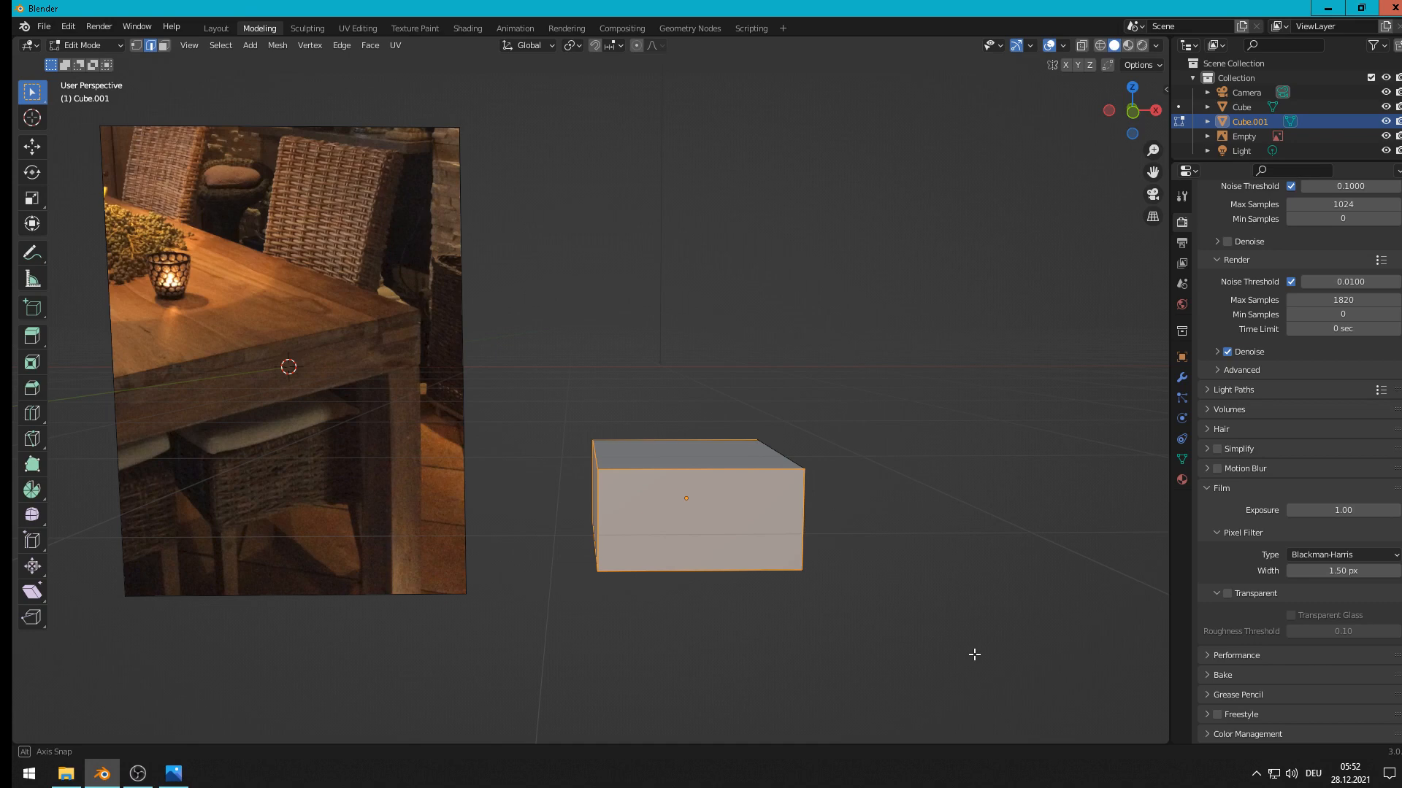
middle_click_drag(975, 655, 1007, 644)
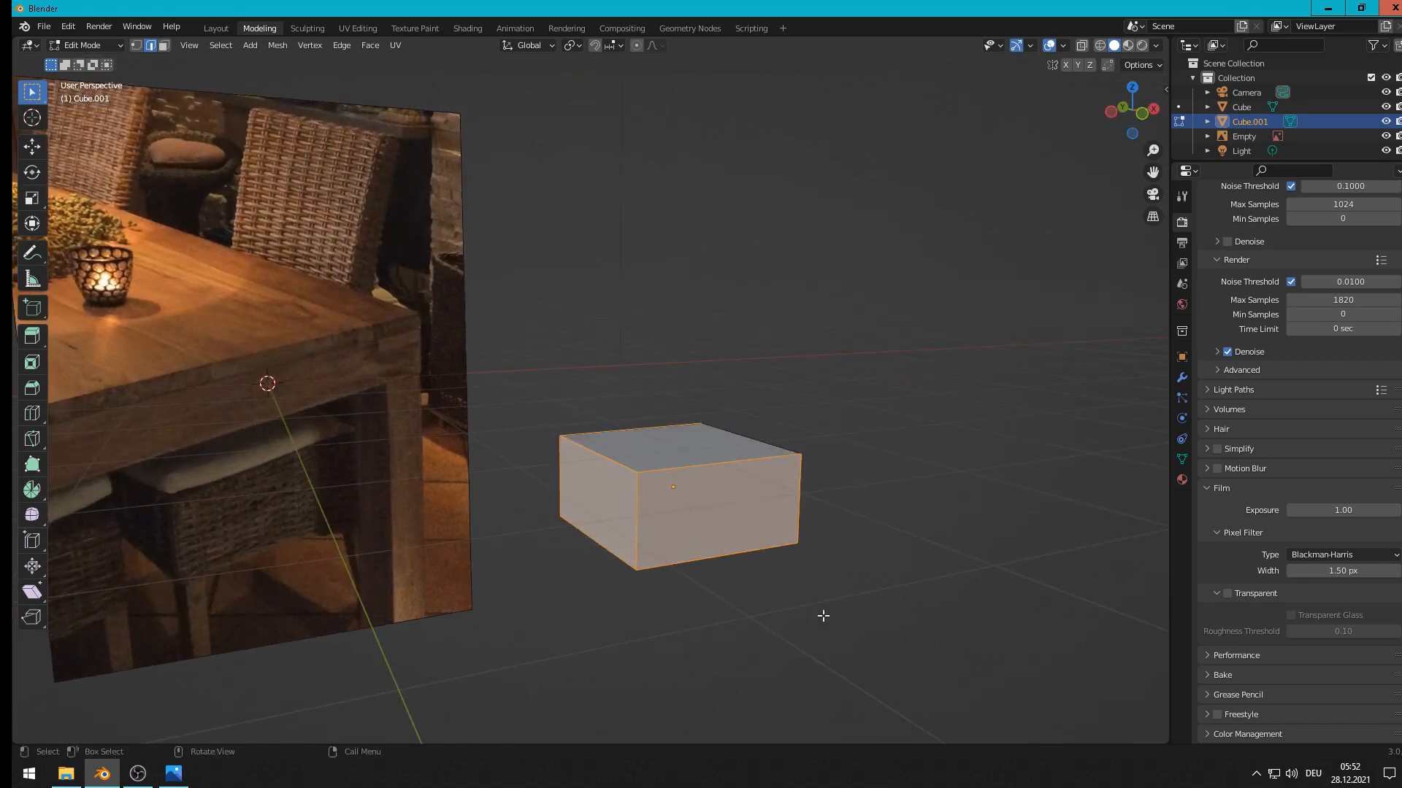
Step: Bevel the selected edges of the box narrowly with three segments and return to Object Mode
scroll(690, 540, "up", 3)
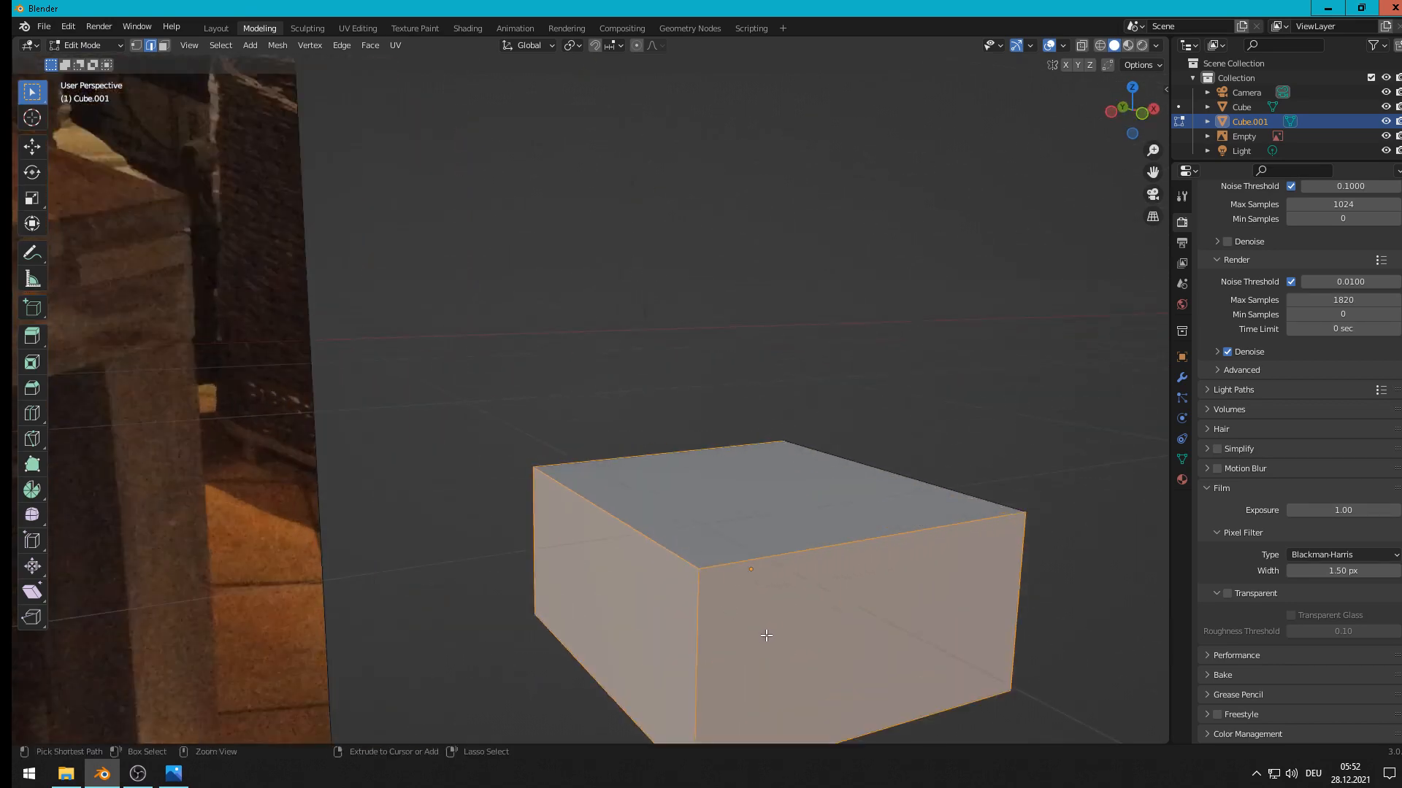
key("ctrl+b")
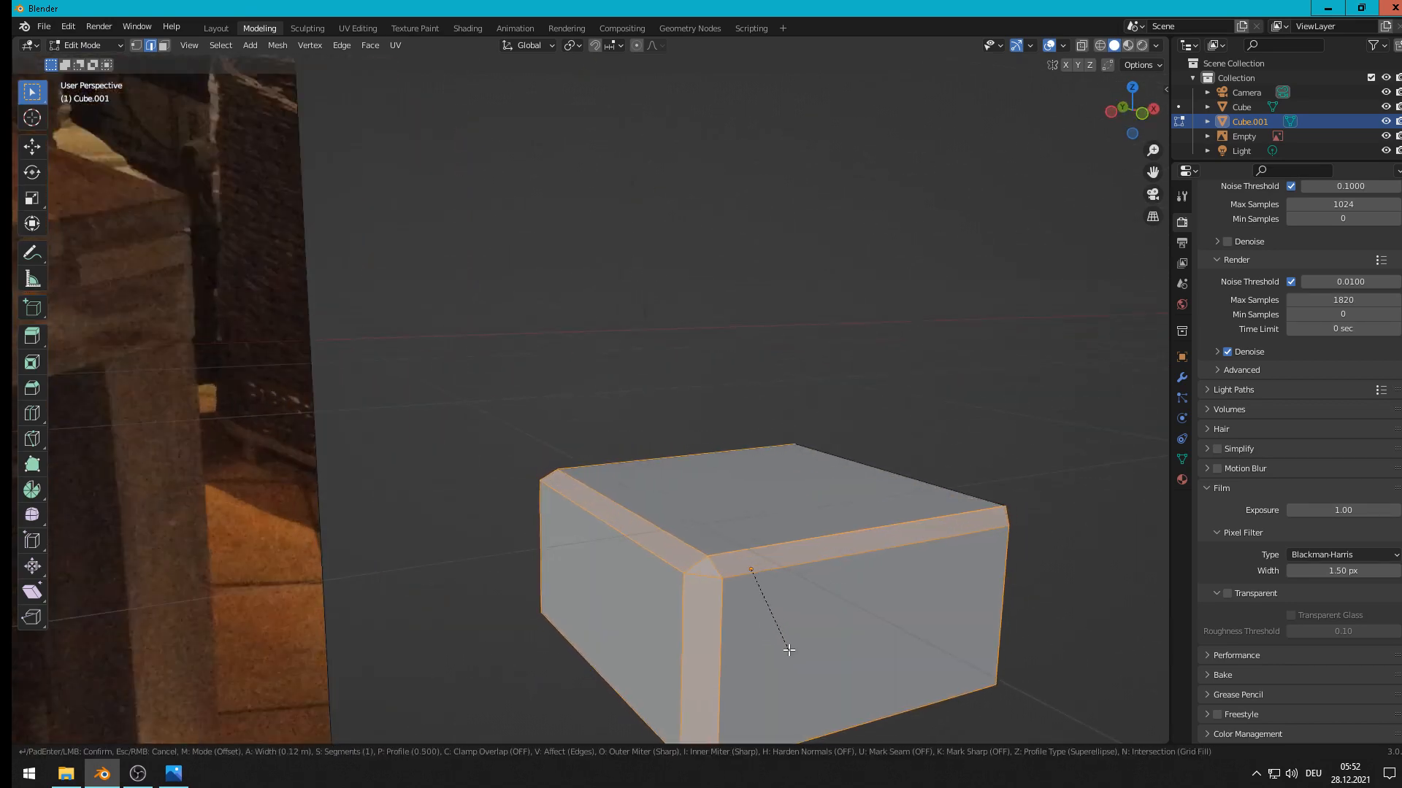
scroll(789, 649, "up", 2)
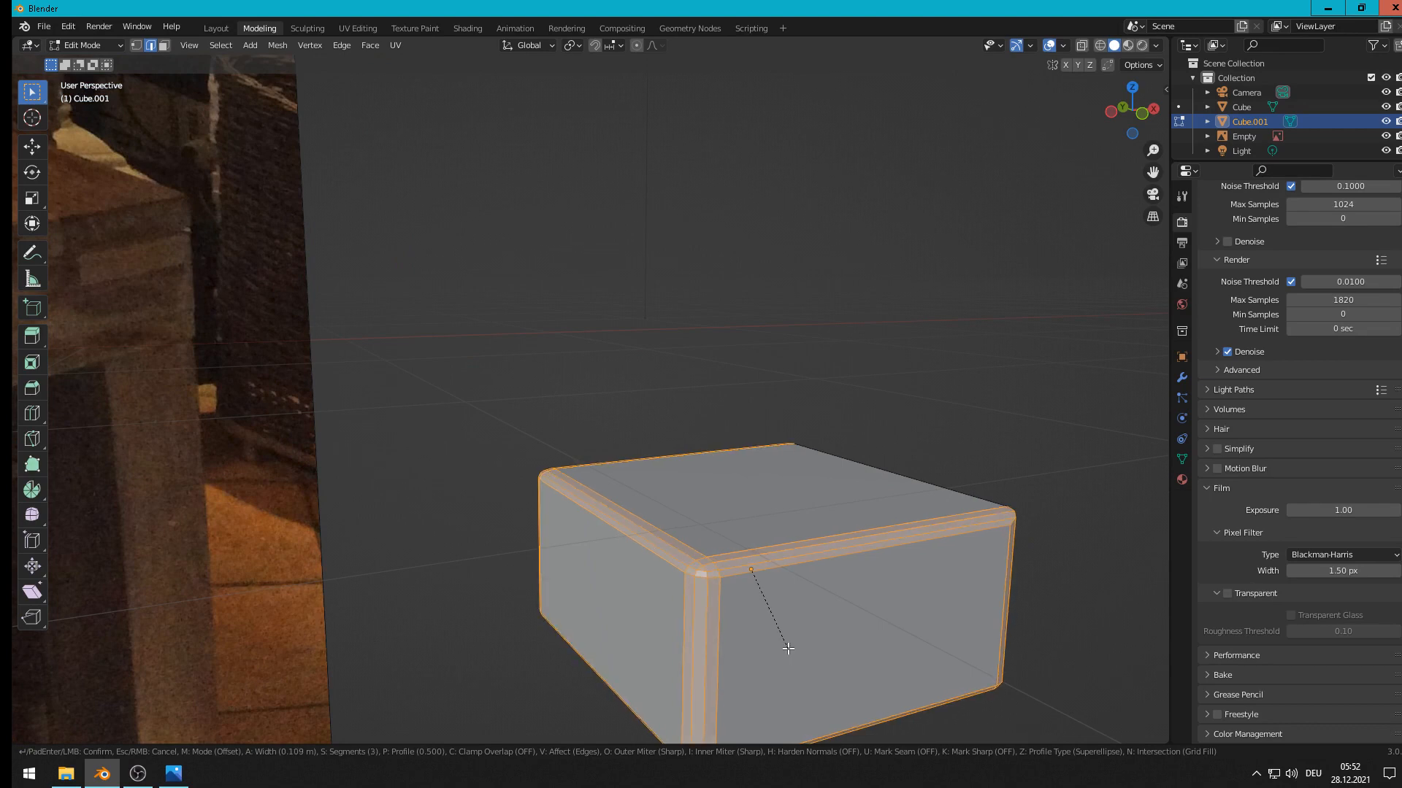
left_click(787, 649)
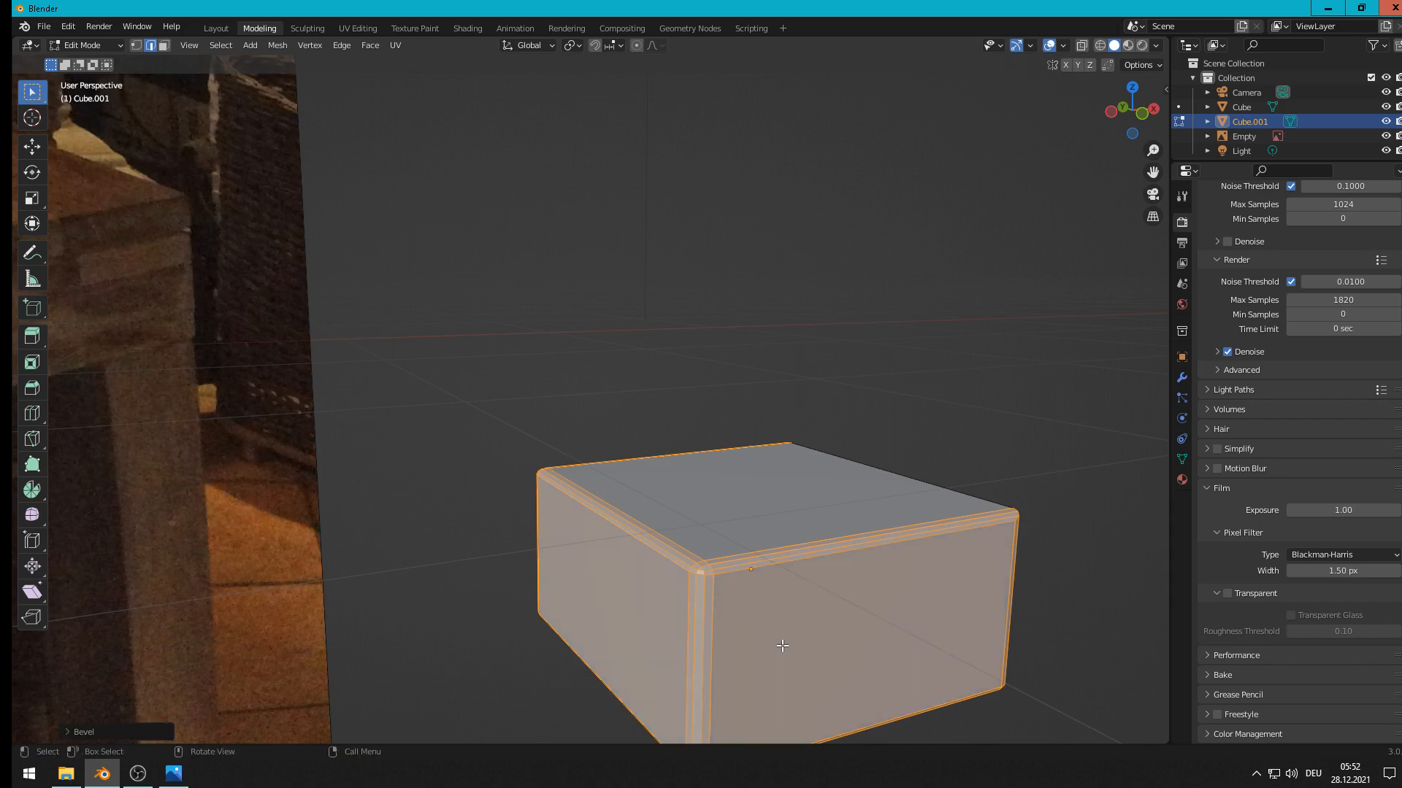
scroll(783, 646, "down", 4)
key("Tab")
Step: Put the bevelled box back in Edit Mode and show its mesh in the UV Editing workspace
middle_click_drag(764, 568, 712, 501)
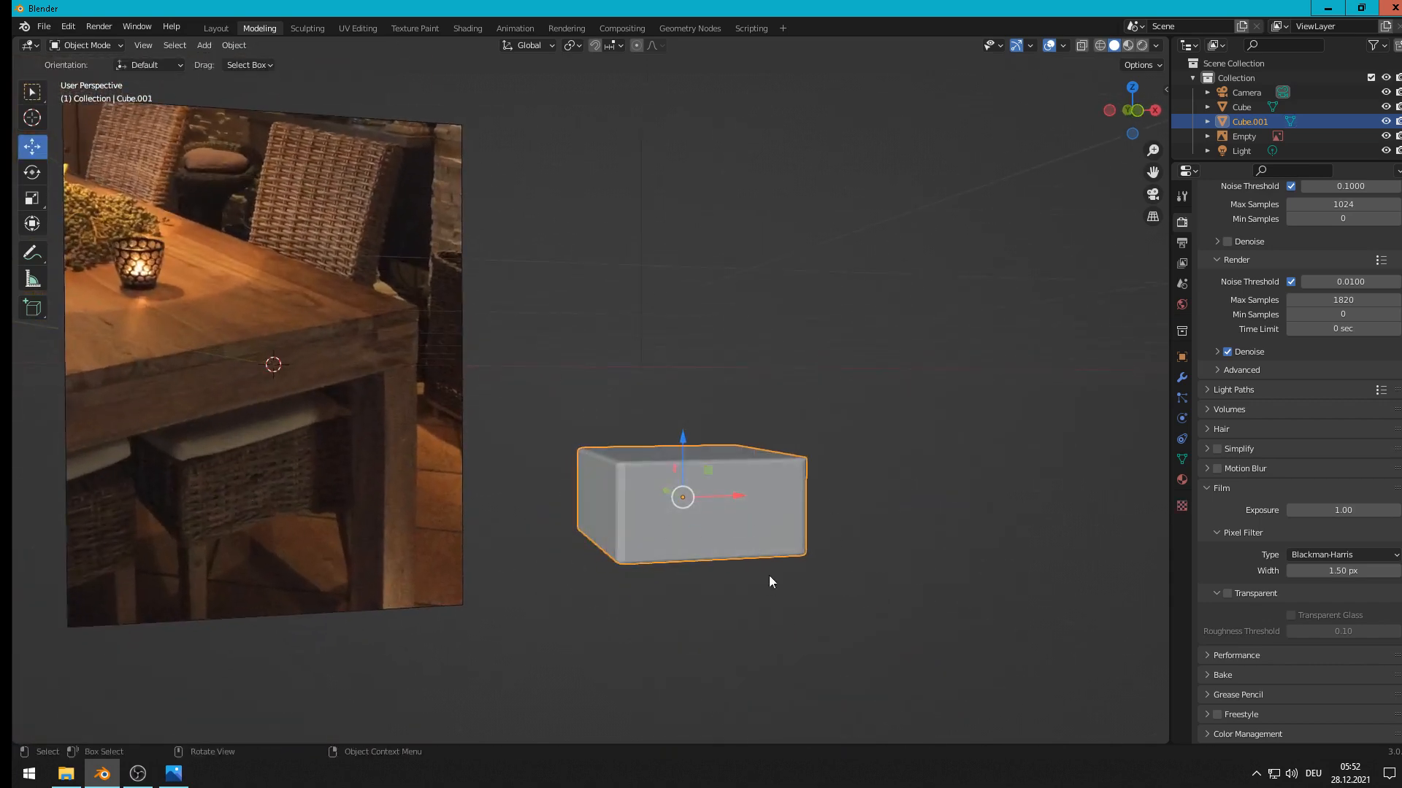
middle_click_drag(729, 450, 711, 498)
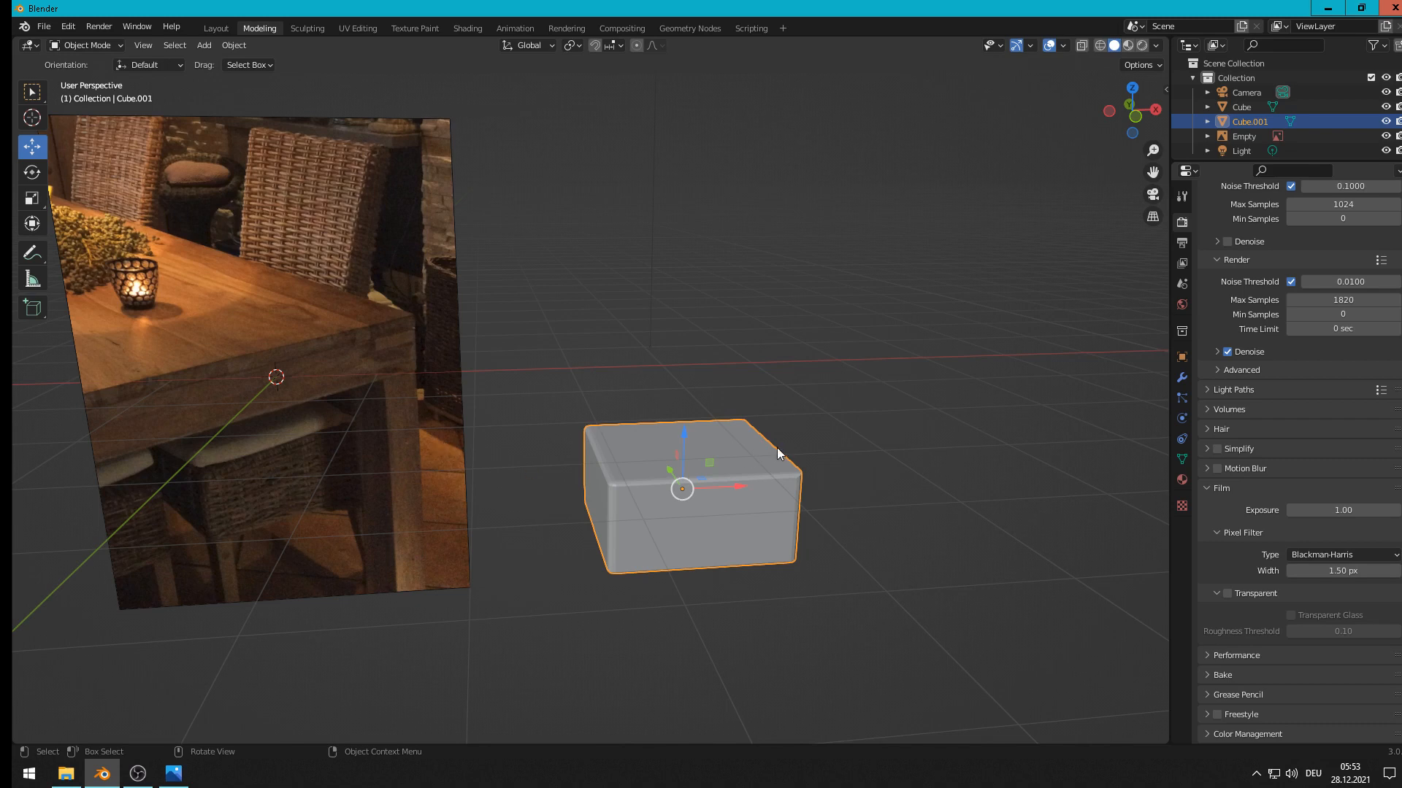
key("Tab")
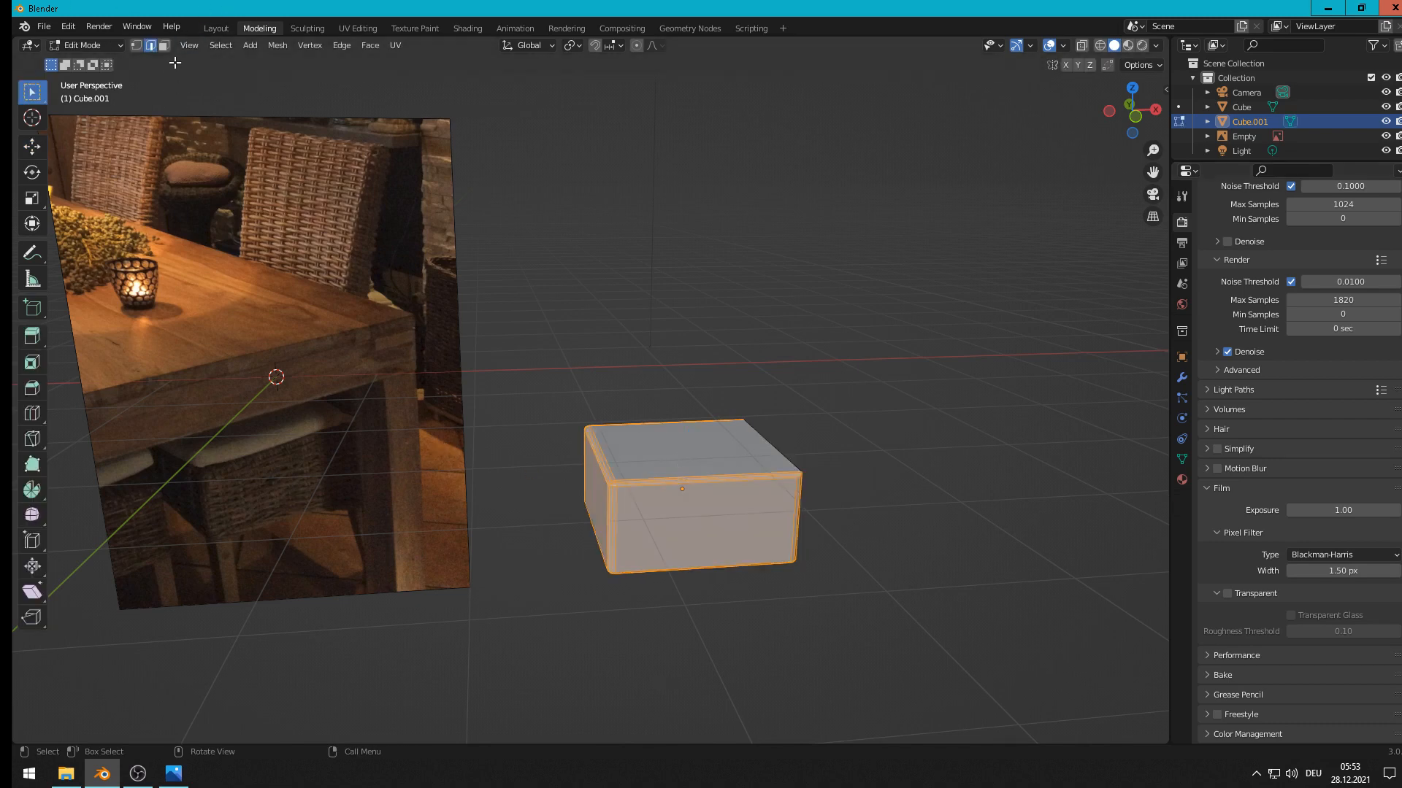
left_click(722, 471)
left_click(360, 28)
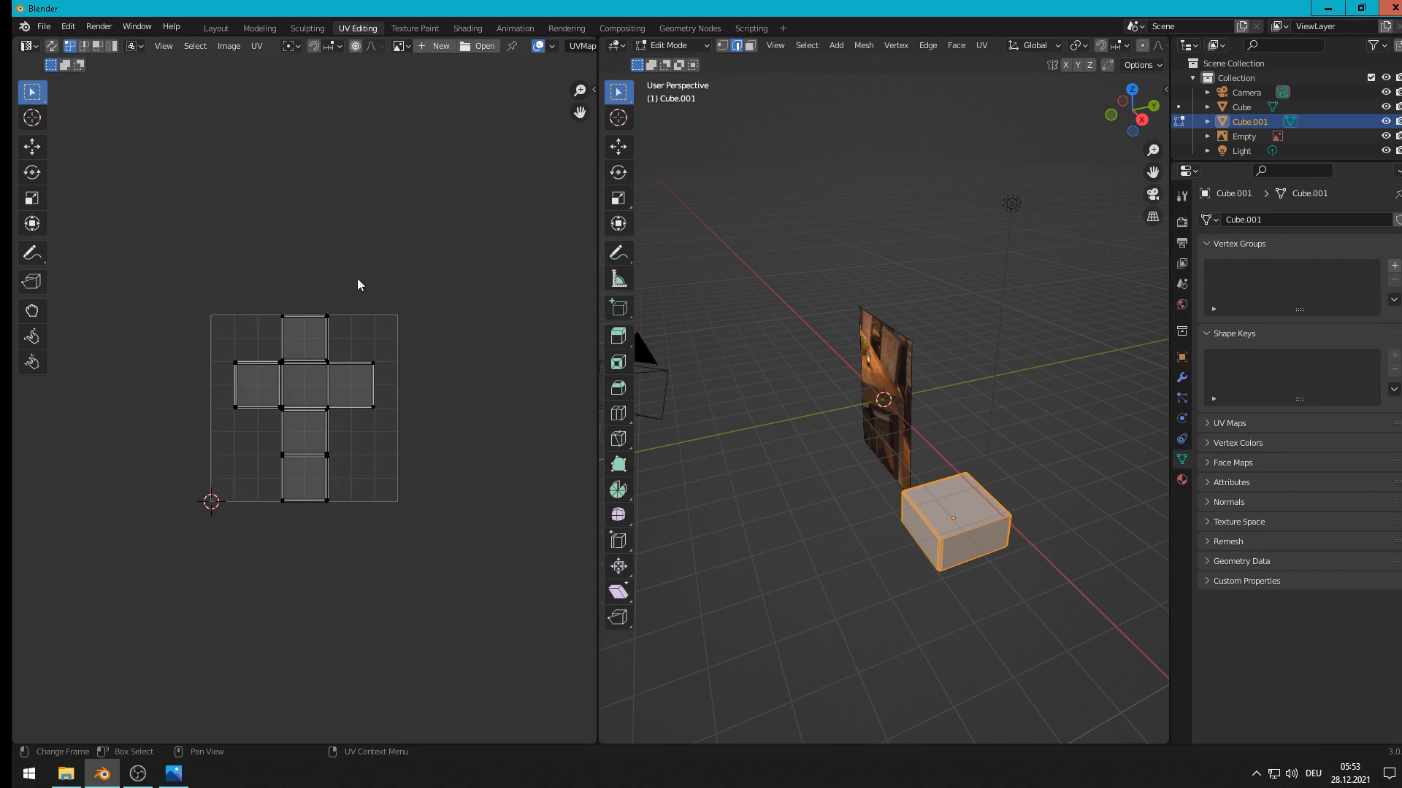
Step: Unwrap the whole bevelled box with Smart UV Project at a 66° angle limit and zero island margin
scroll(1042, 571, "up", 3)
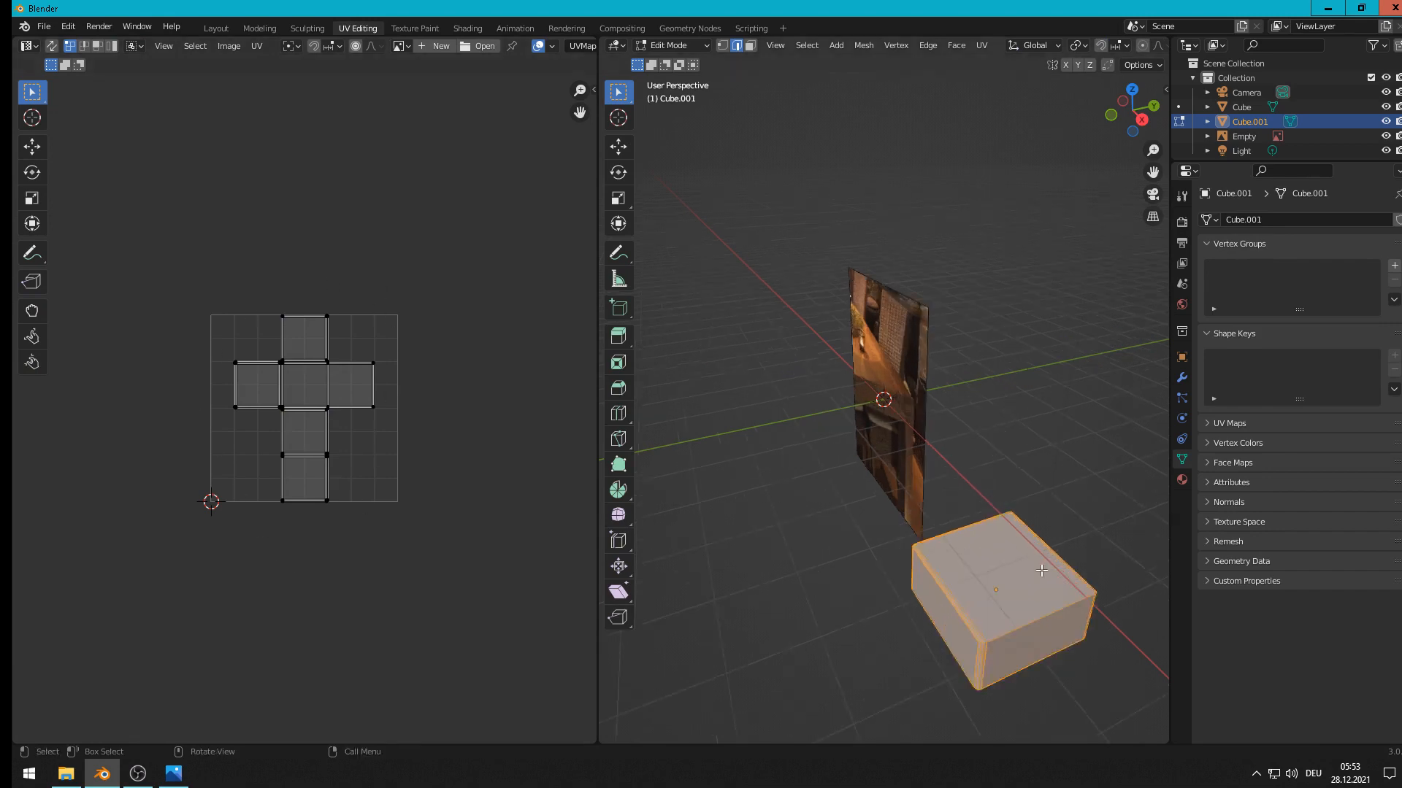
scroll(1042, 571, "up", 2)
middle_click_drag(1065, 608, 940, 392, "shift")
scroll(927, 337, "up", 2)
scroll(924, 349, "down", 1)
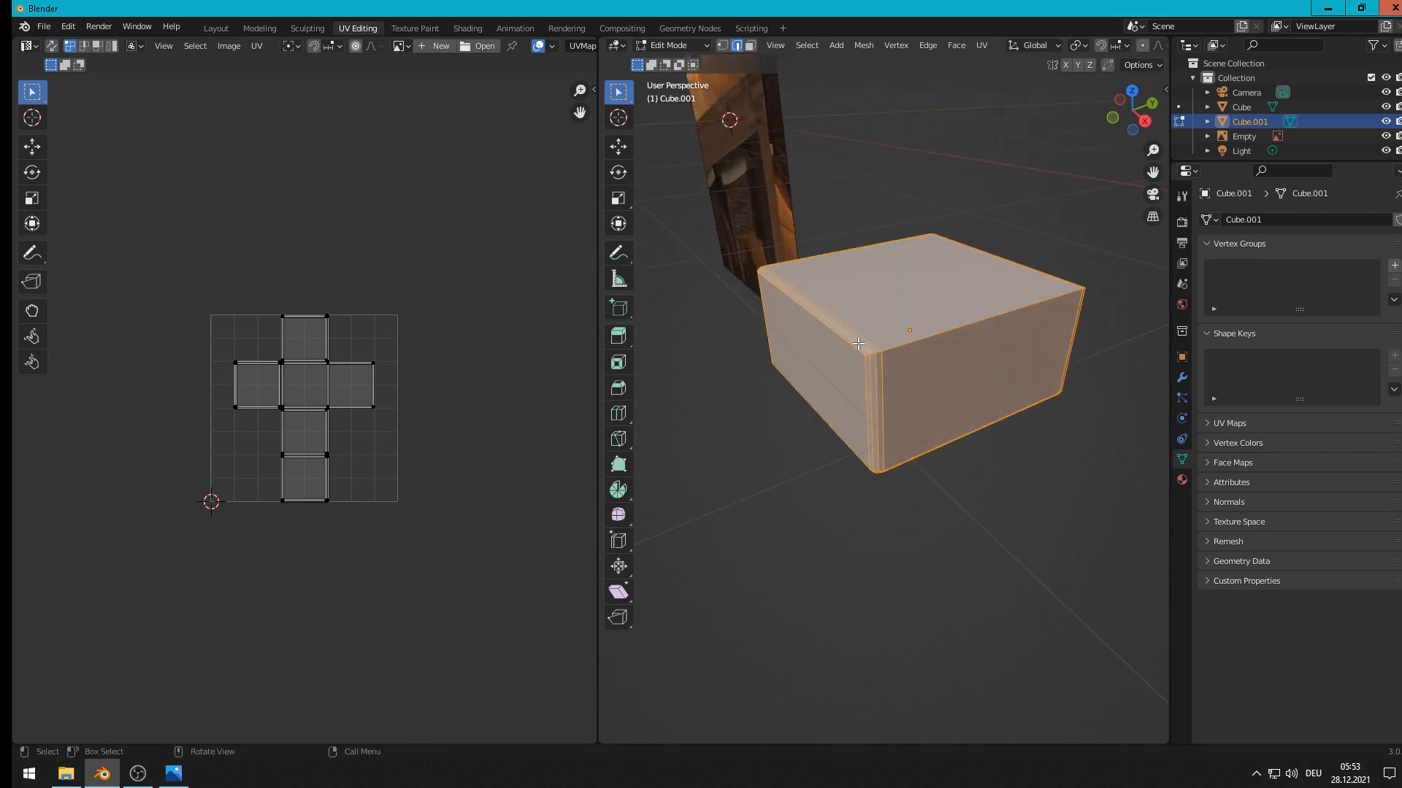
middle_click_drag(843, 403, 907, 411)
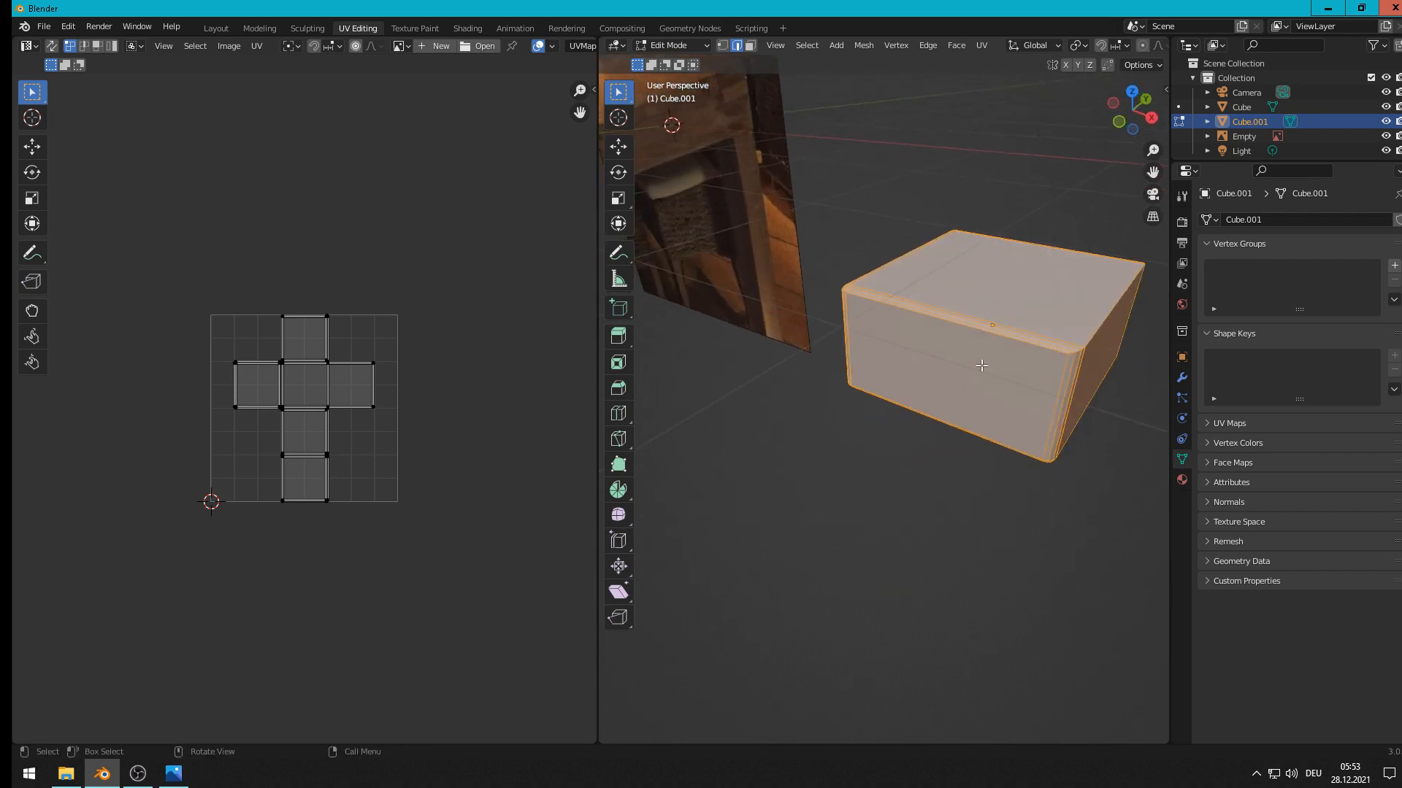
key("u")
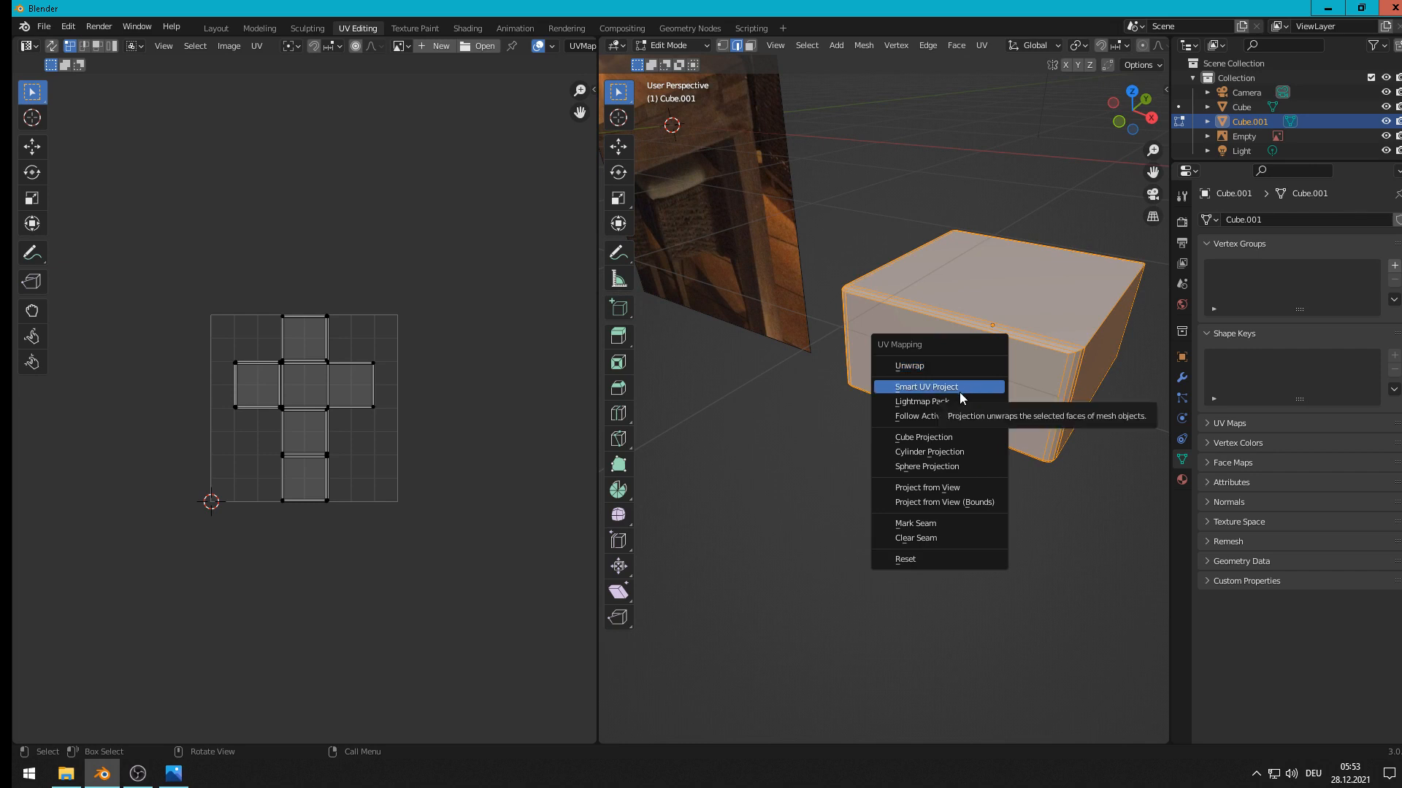
left_click(959, 392)
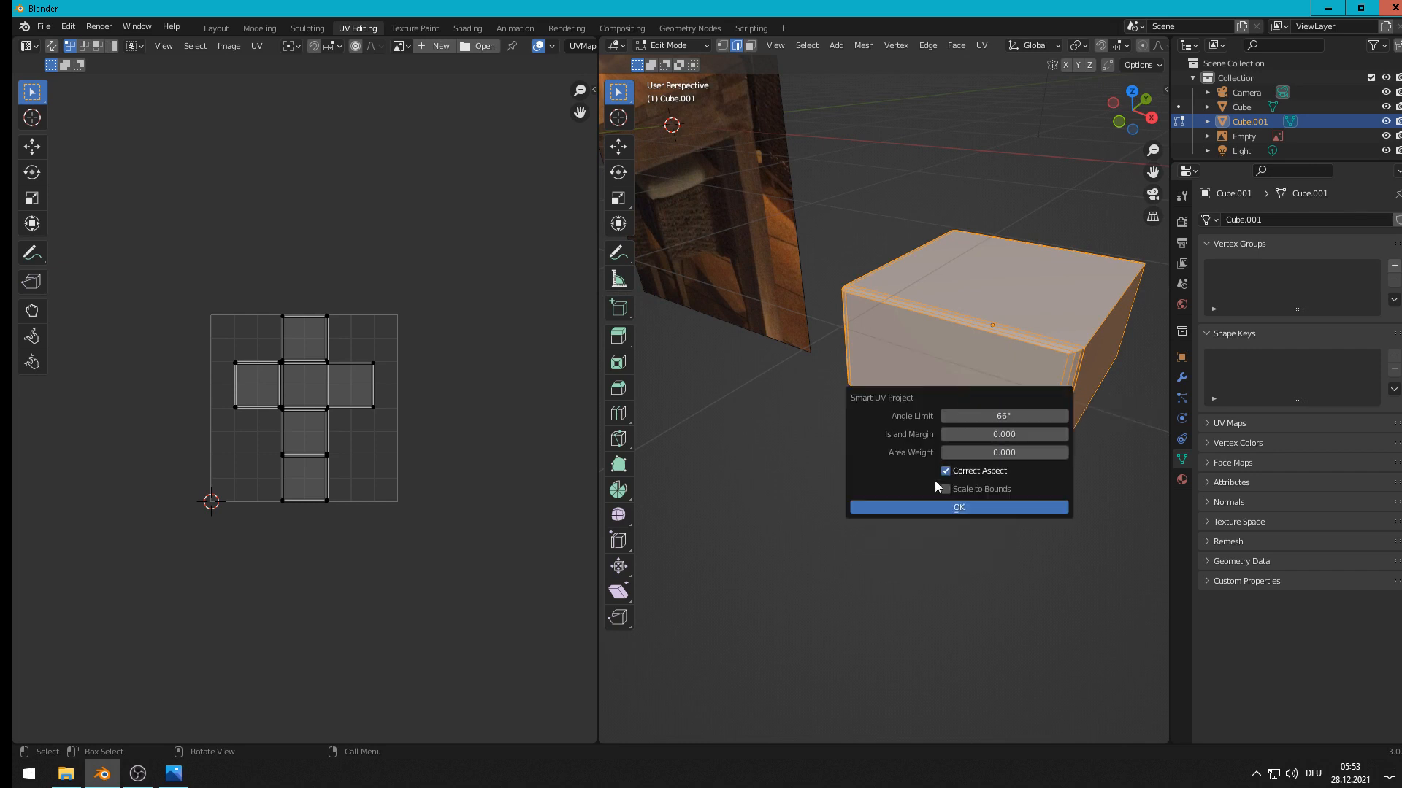
left_click(942, 506)
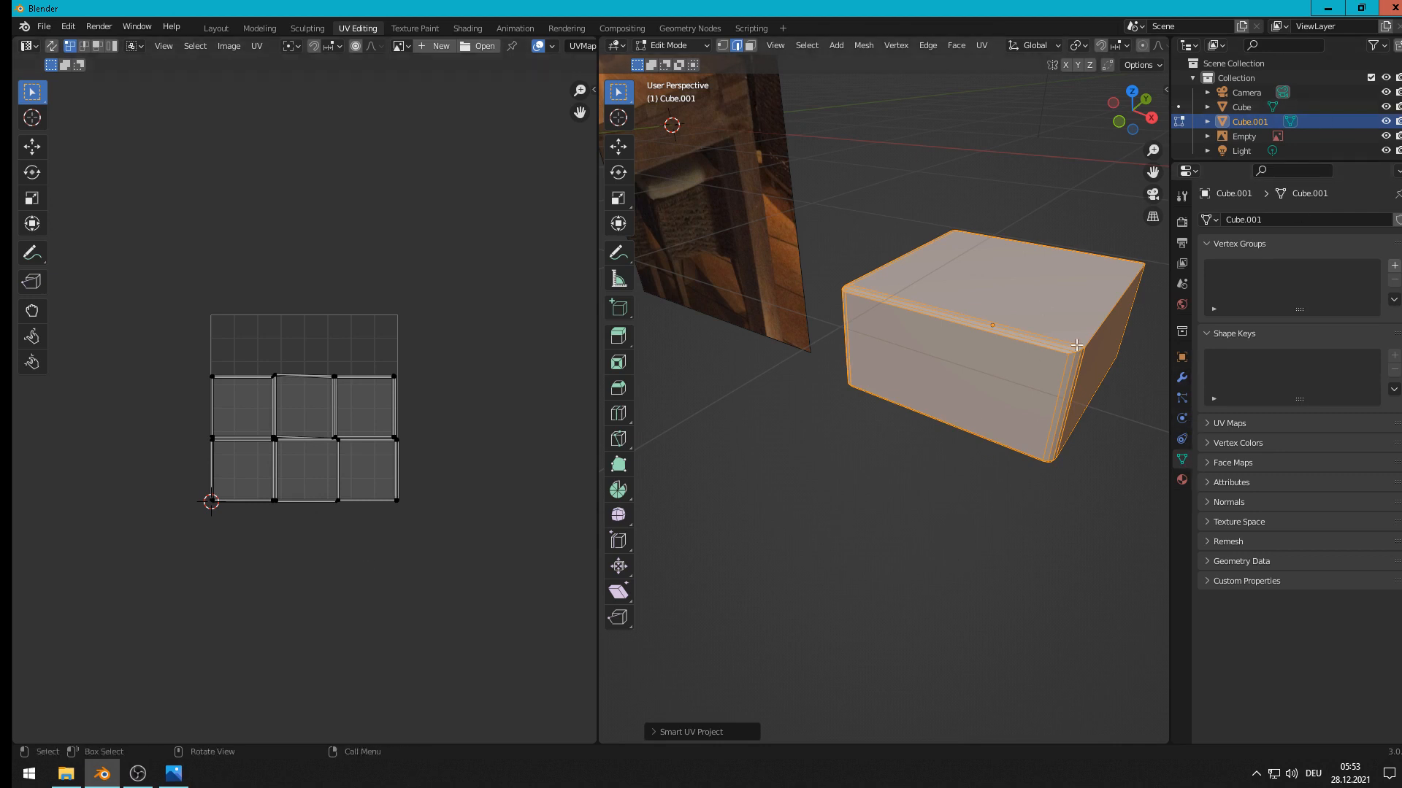
Step: Create a new material on the bevelled box and show its nodes in the Shading workspace
left_click(1184, 483)
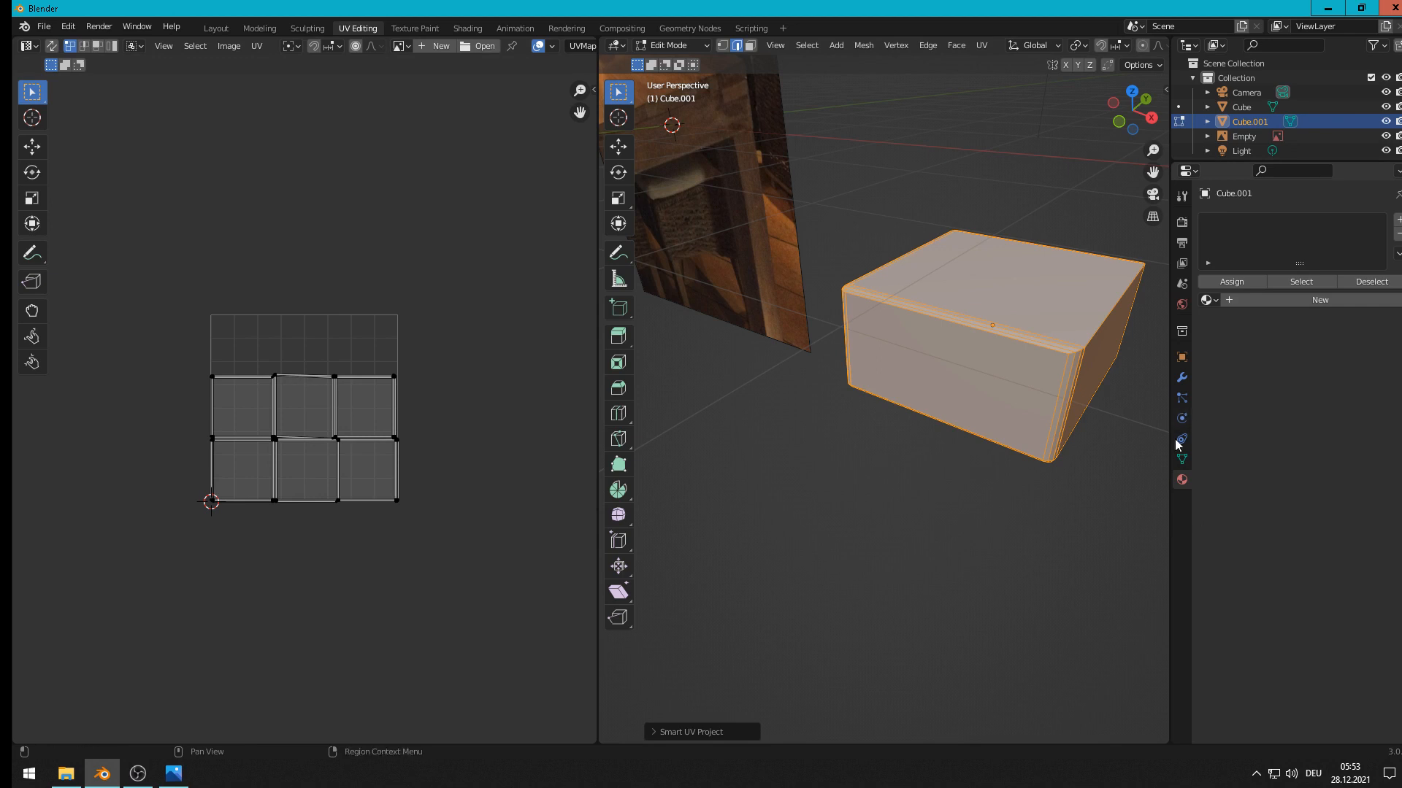
left_click(1290, 300)
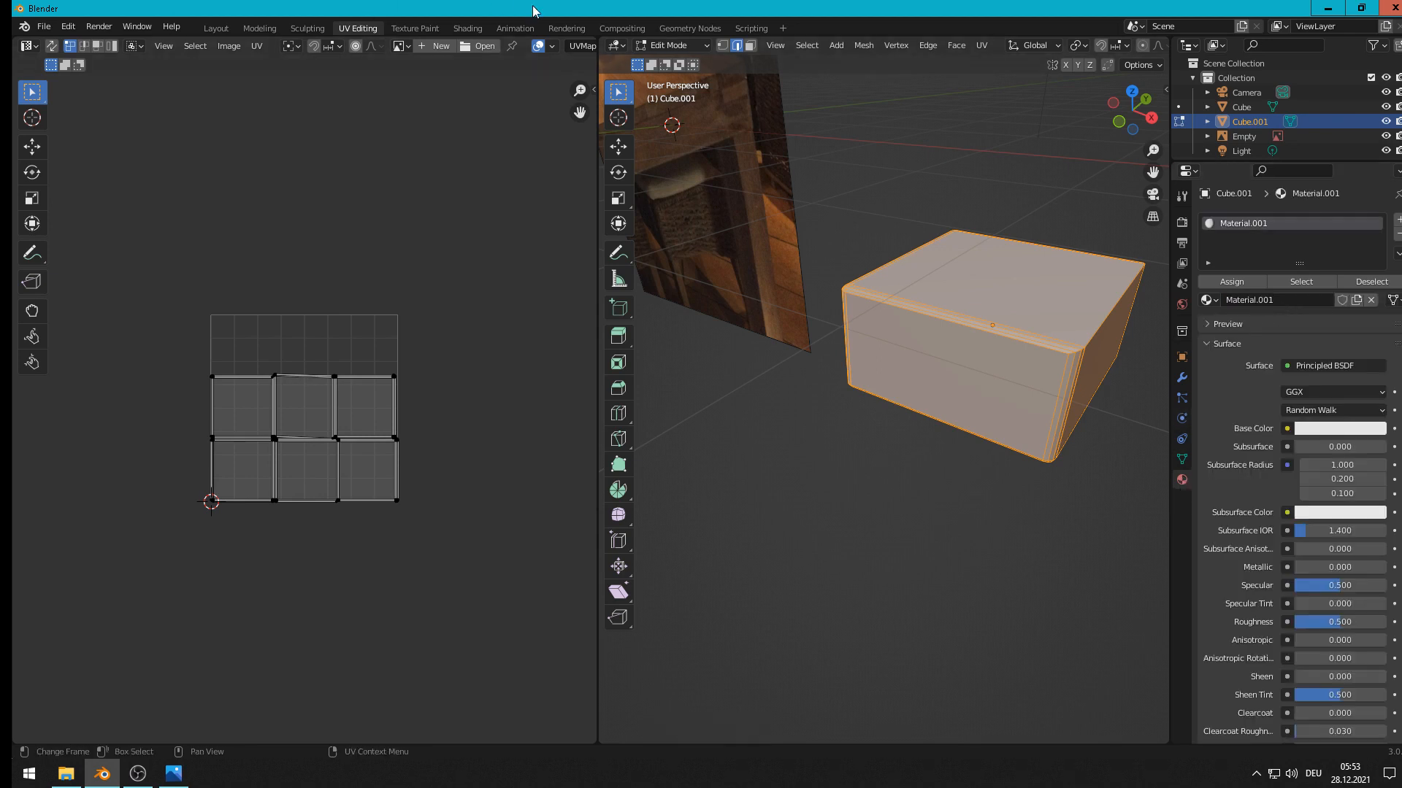
left_click(462, 27)
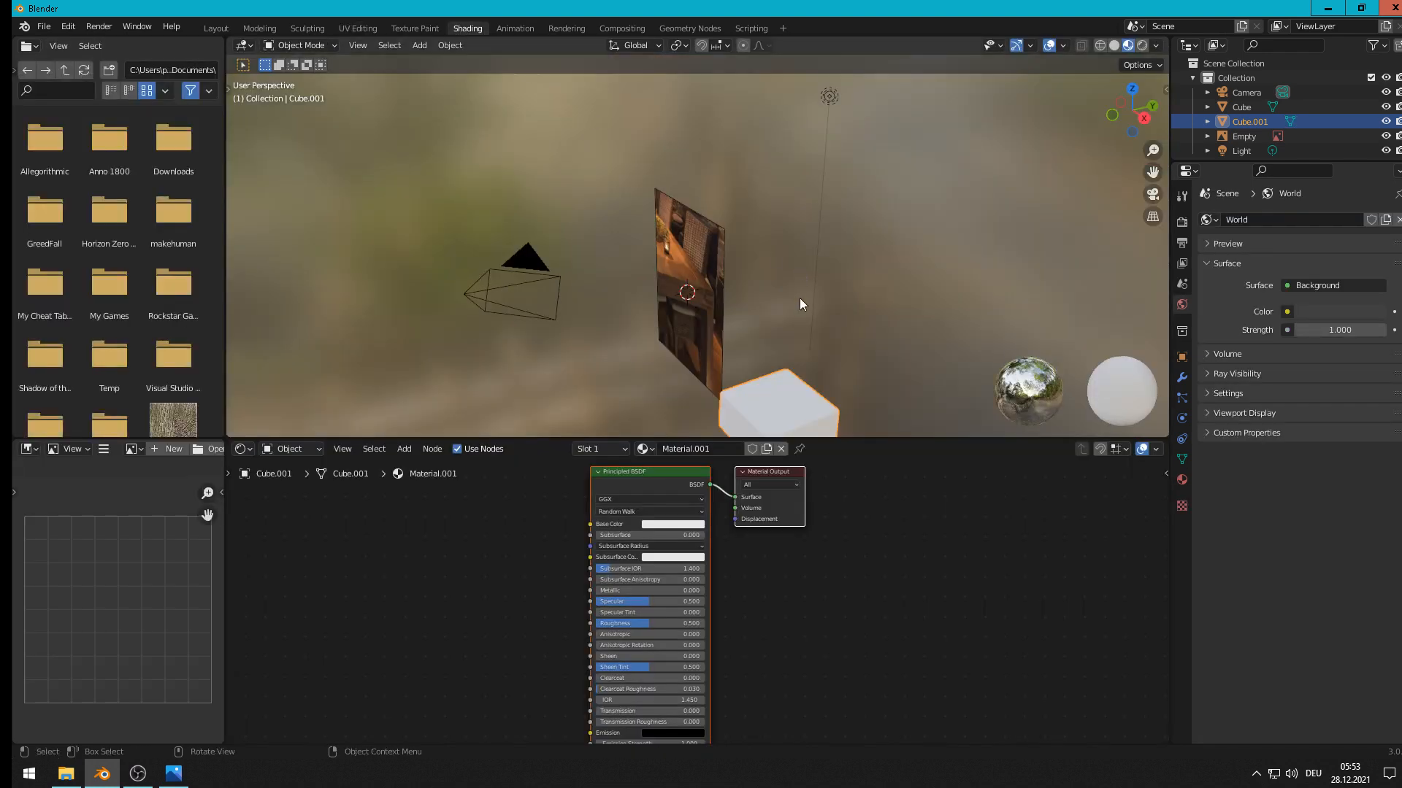
Step: Apply smooth shading to the bevelled box
middle_click_drag(838, 378, 828, 314)
scroll(865, 288, "up", 6)
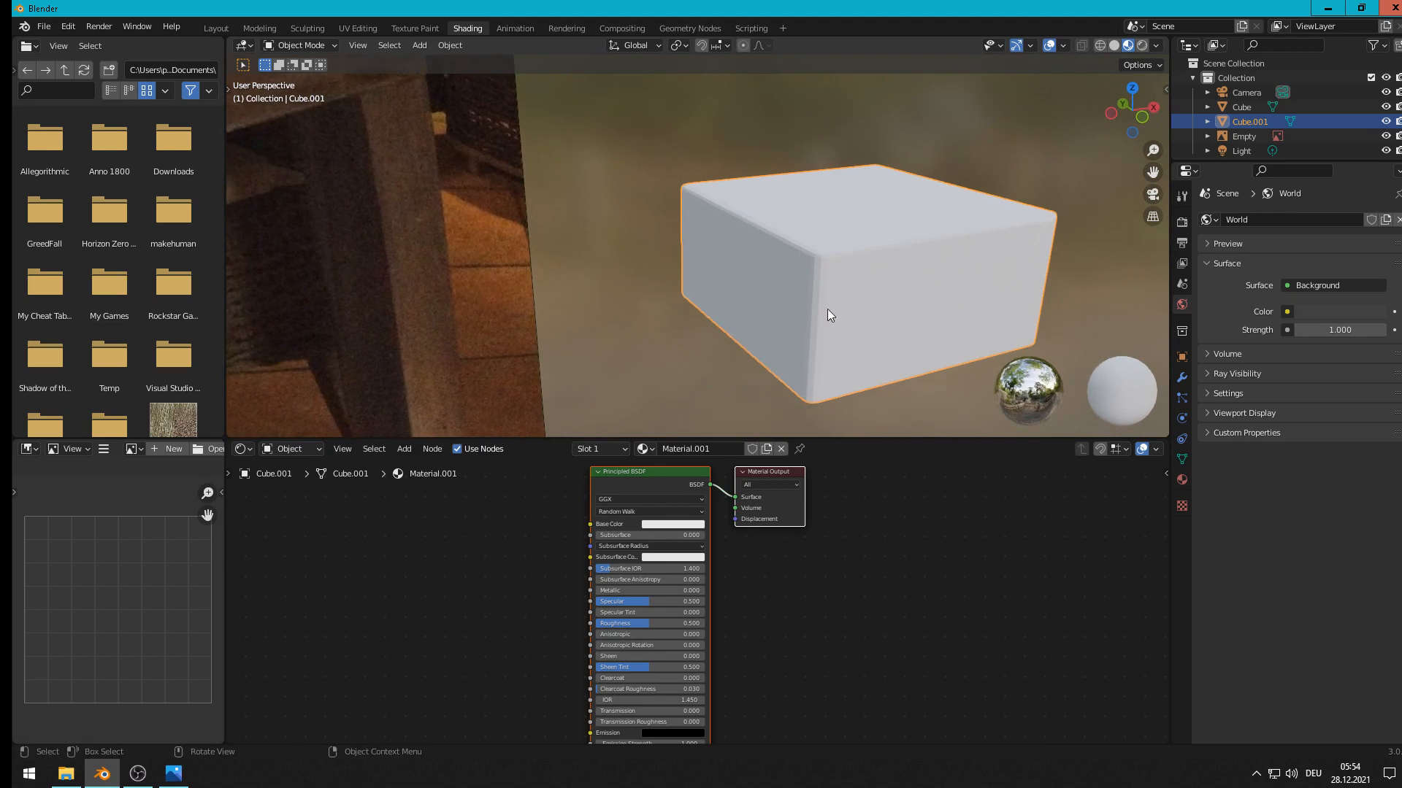
left_click(447, 45)
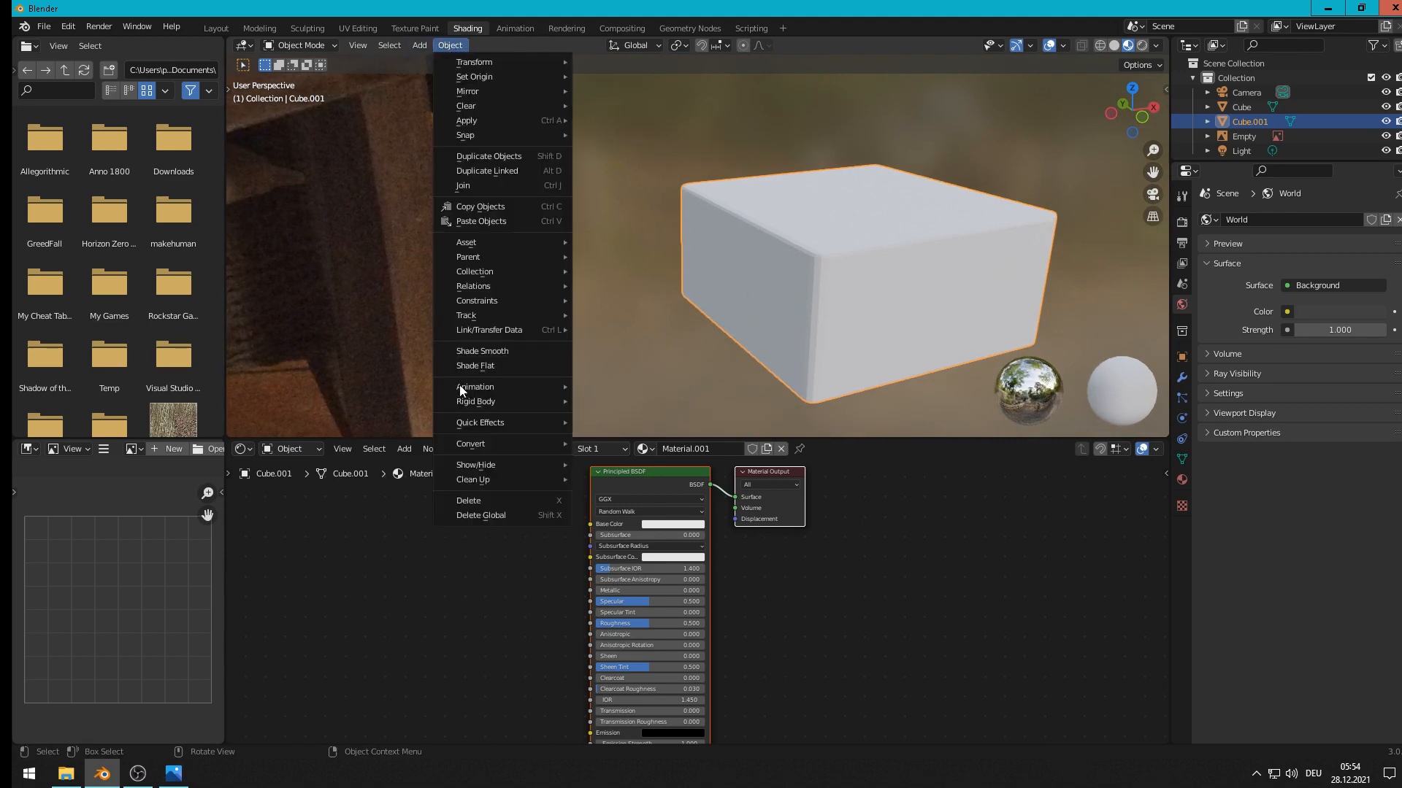
left_click(510, 365)
left_click(502, 356)
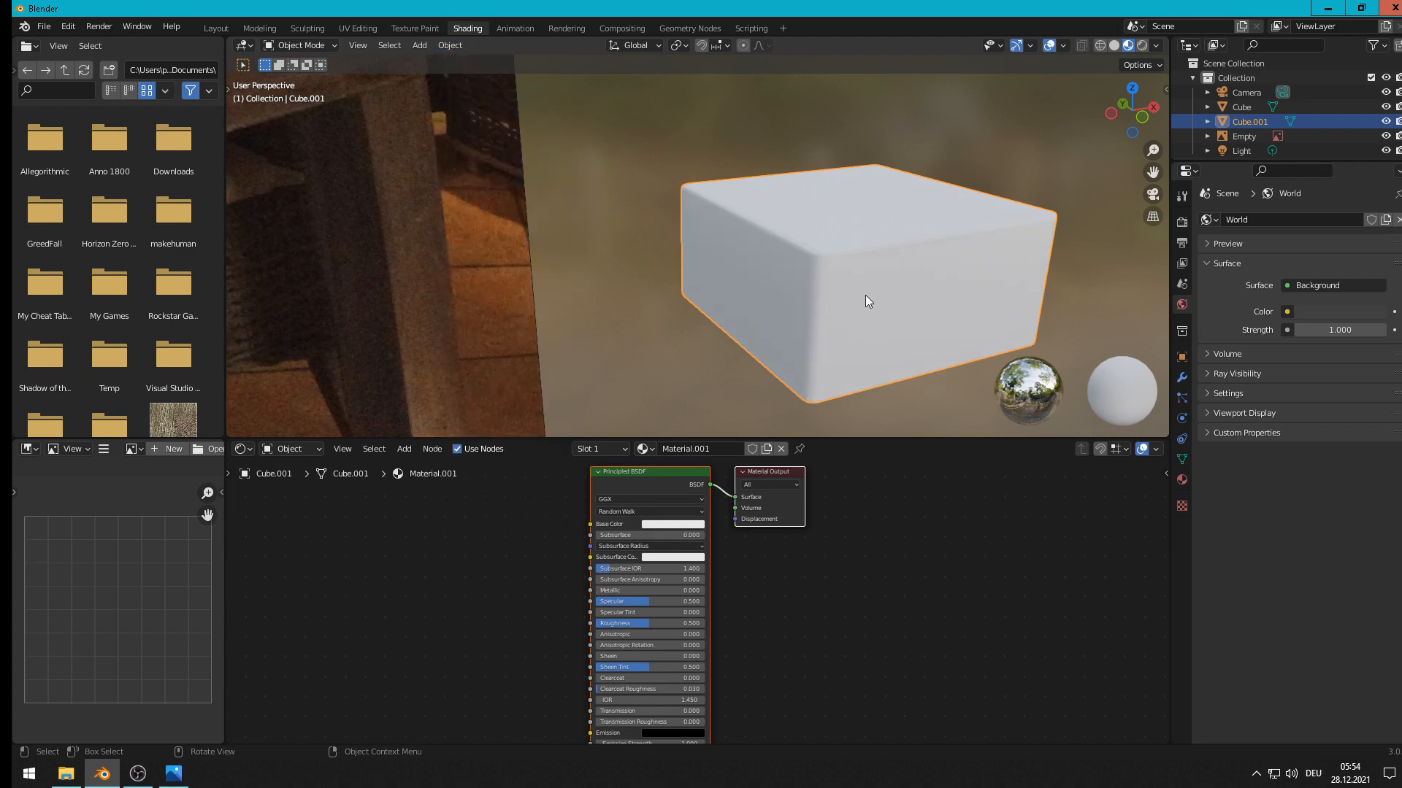
Step: Add an Image Texture node to the box's material and place it in front of the Principled BSDF node
scroll(830, 555, "down", 1)
middle_click_drag(829, 604, 982, 683)
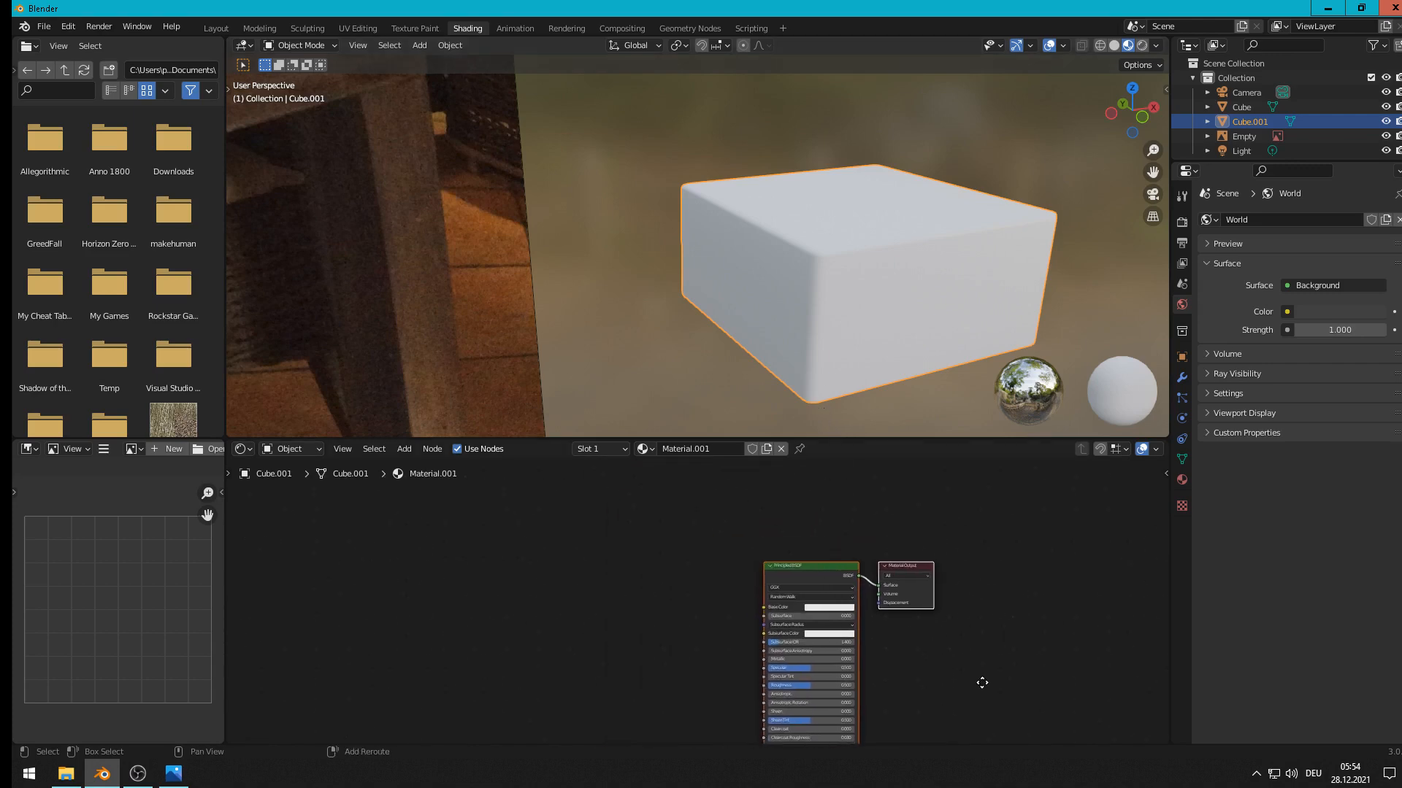
scroll(479, 509, "up", 1)
scroll(532, 537, "up", 1)
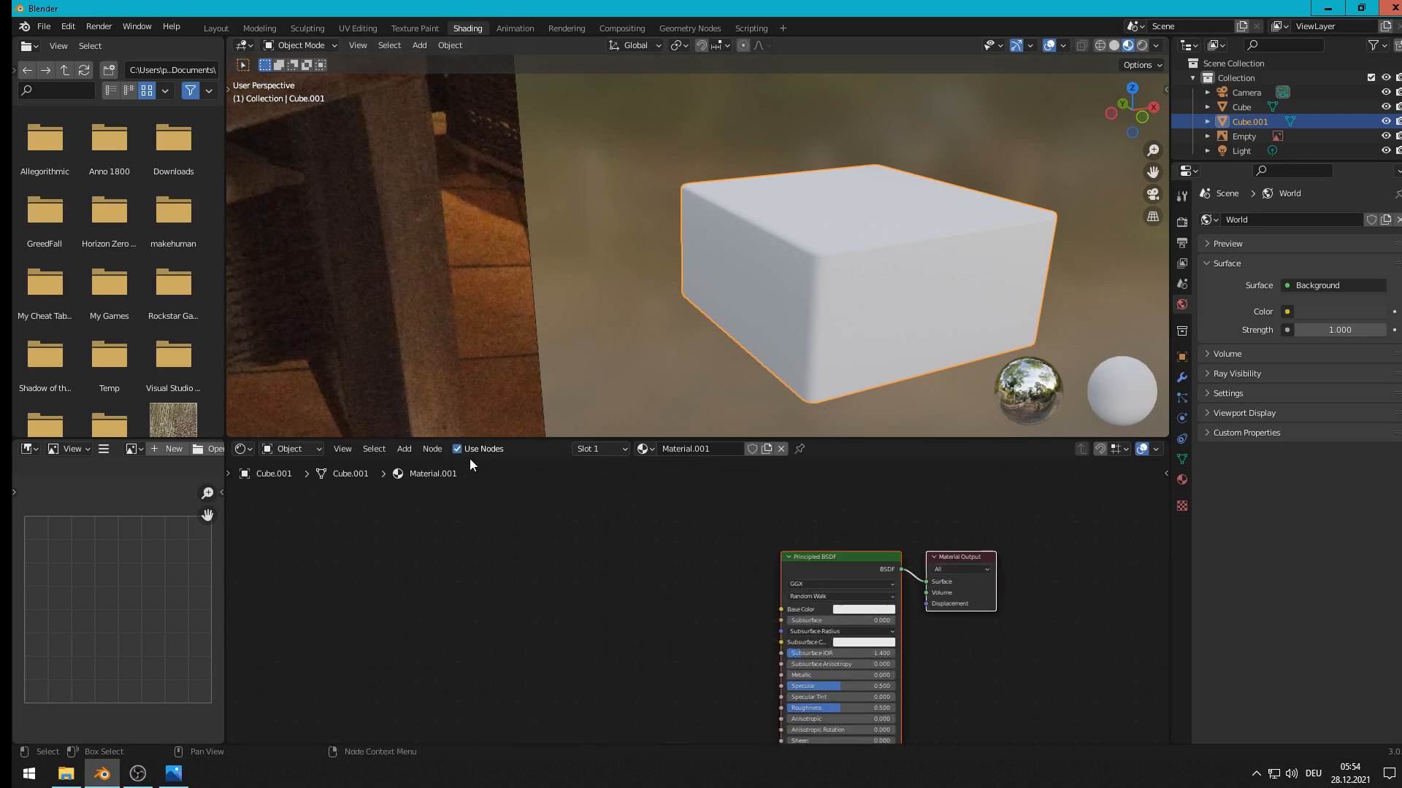
scroll(460, 467, "up", 1)
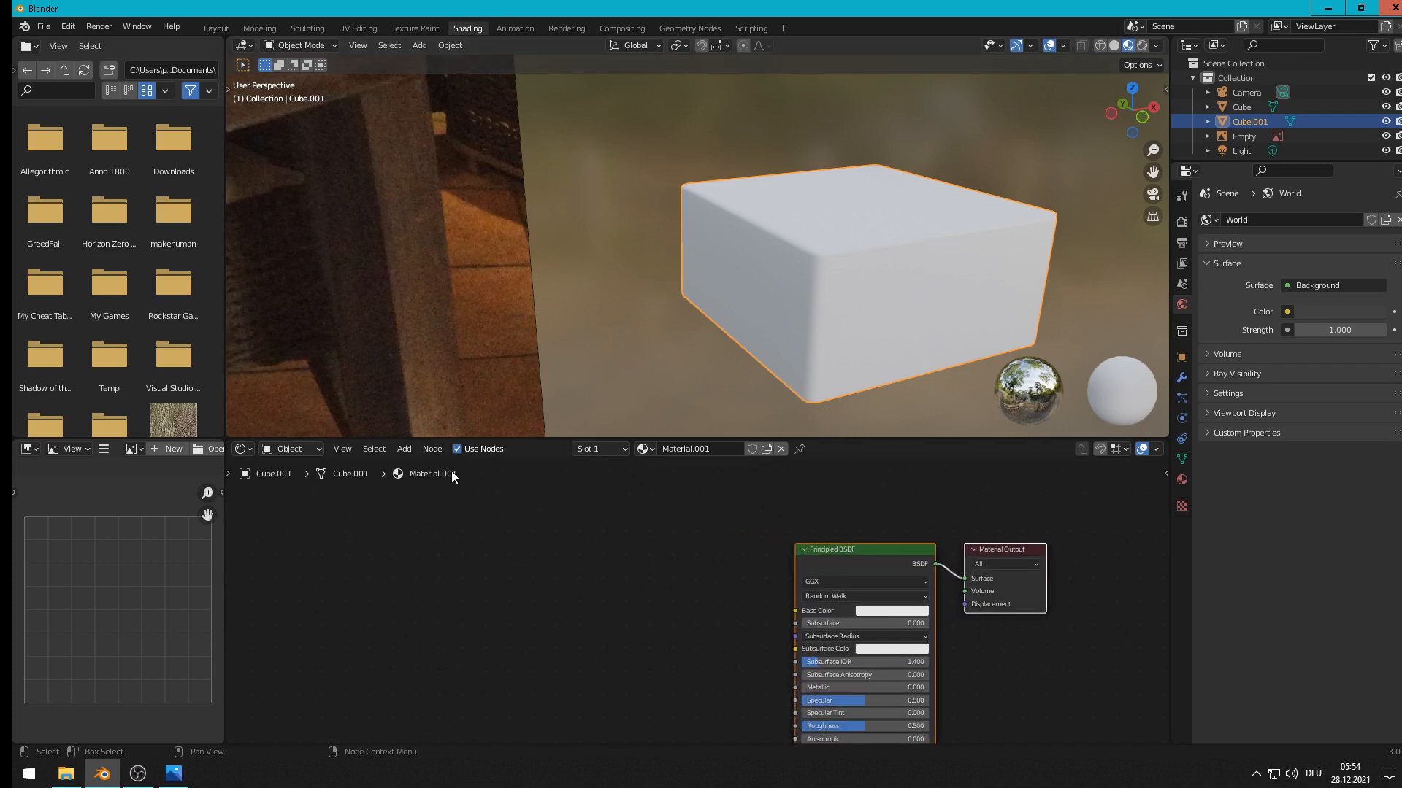
left_click(401, 449)
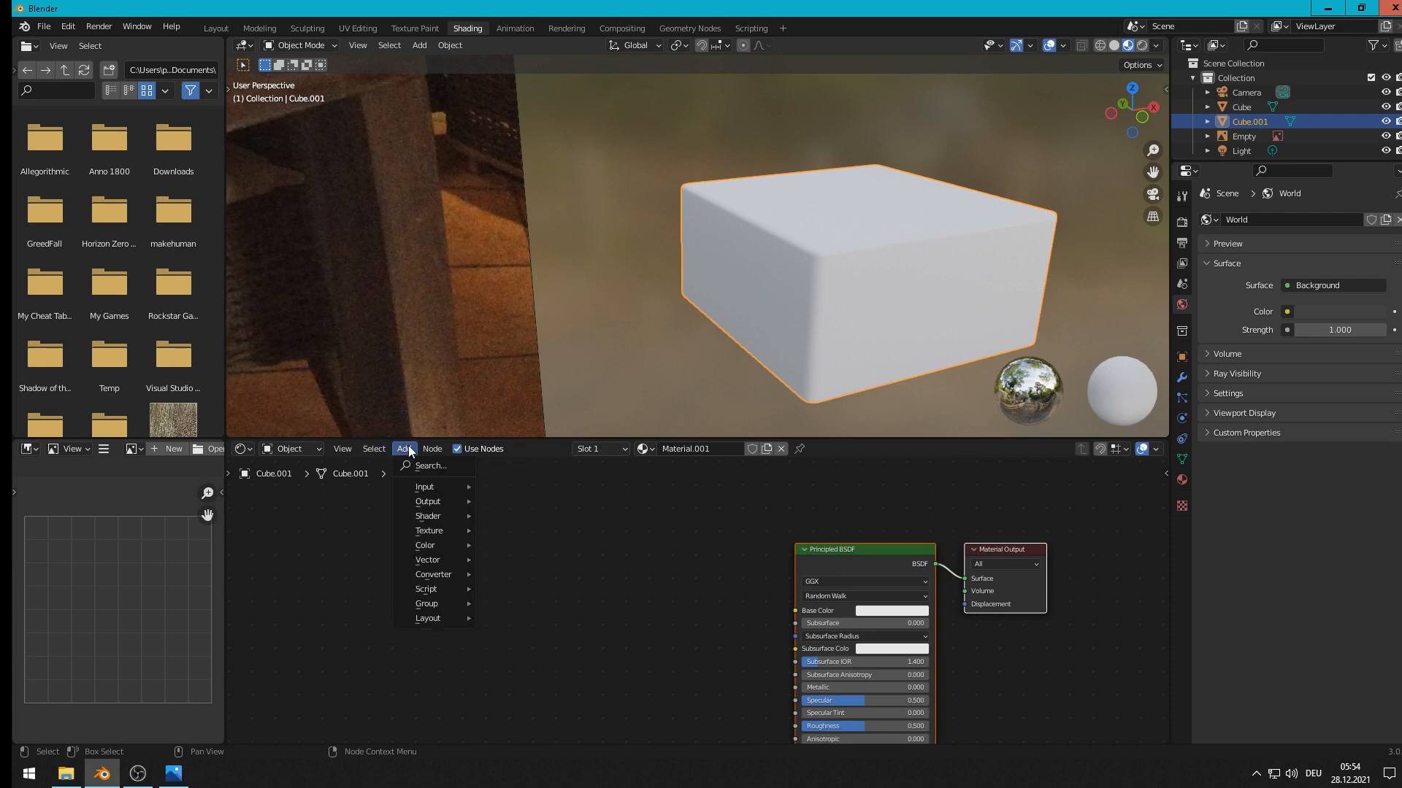
mouse_move(406, 552)
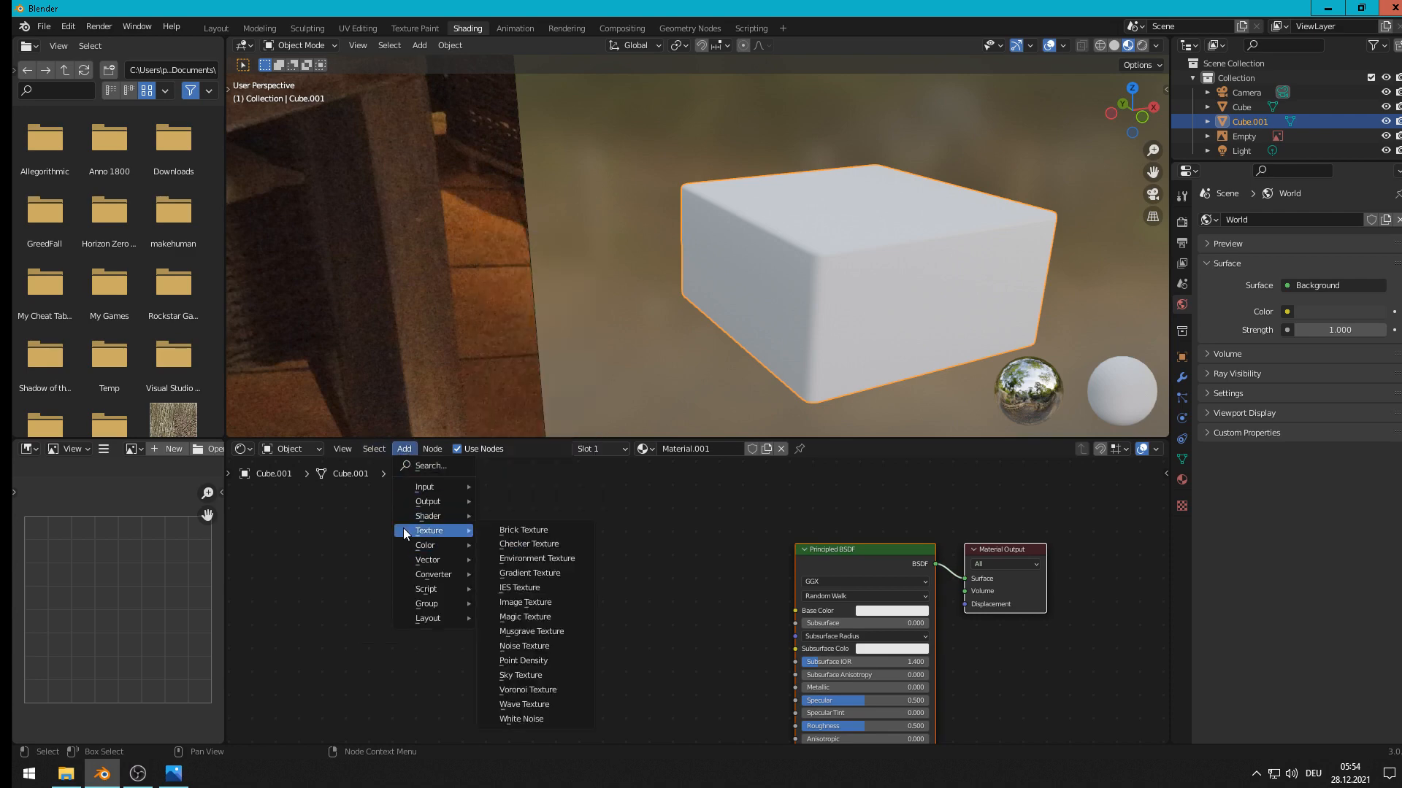
left_click(528, 600)
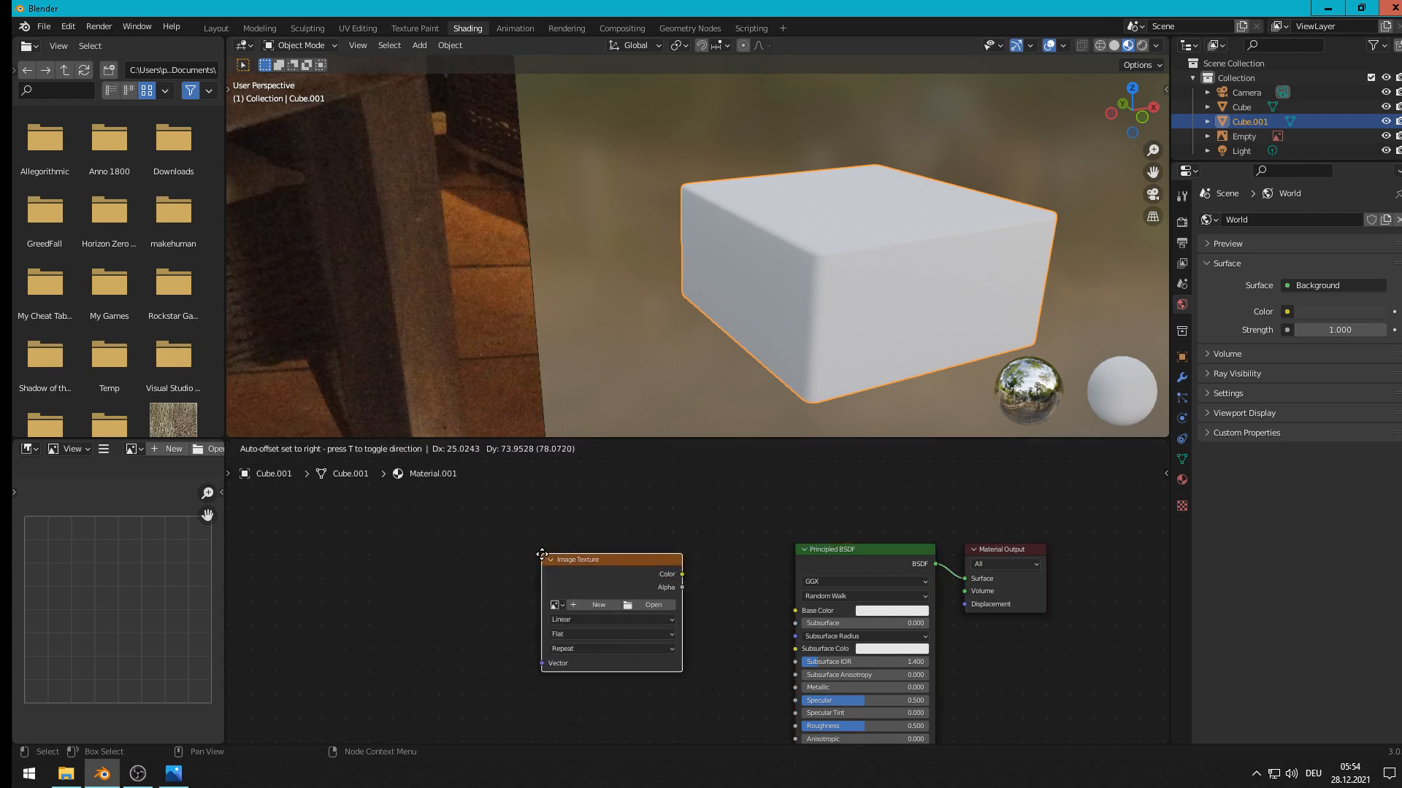
left_click(542, 555)
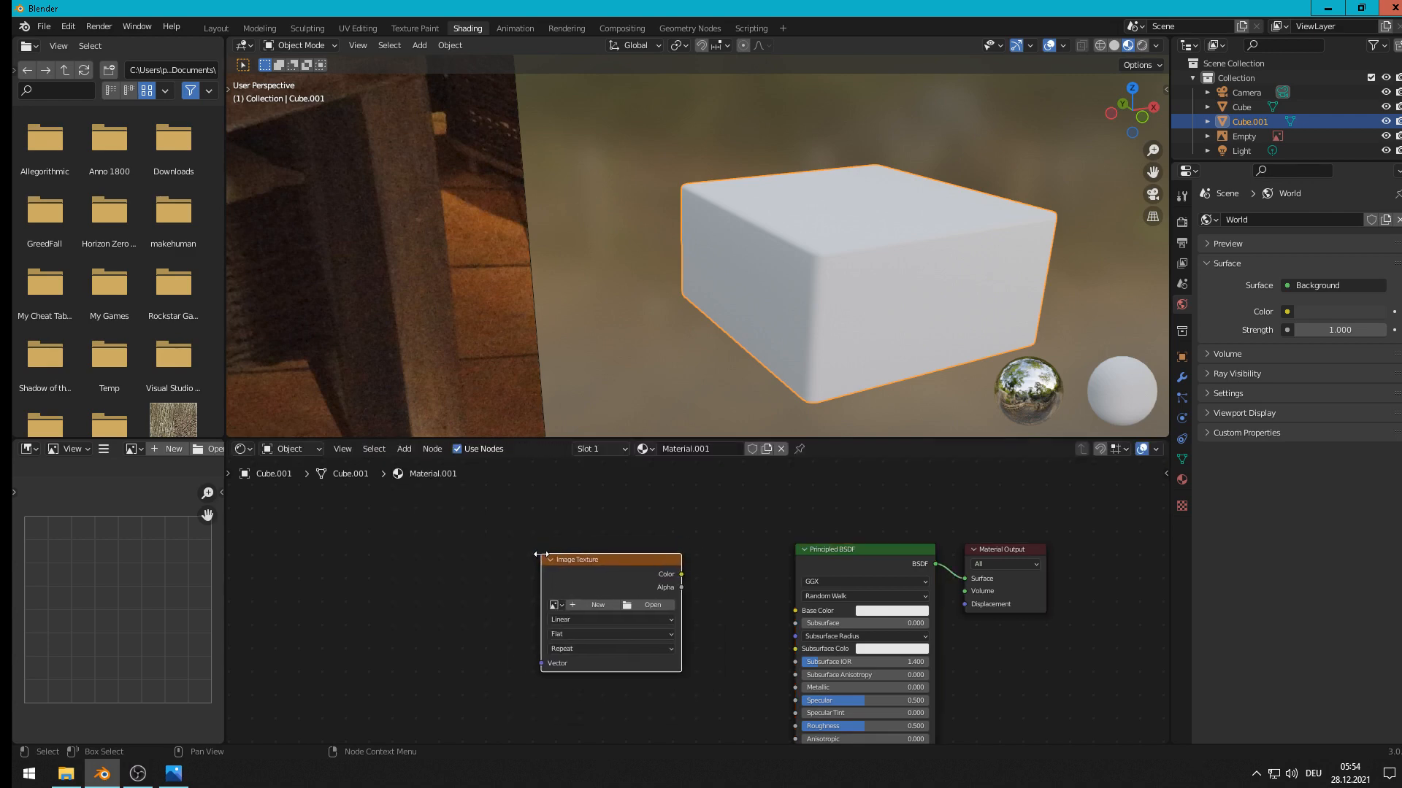
Step: Start opening an image for the Image Texture node and go to the folder E:\blender\modell 18 vom 28-12-20121
left_click(646, 605)
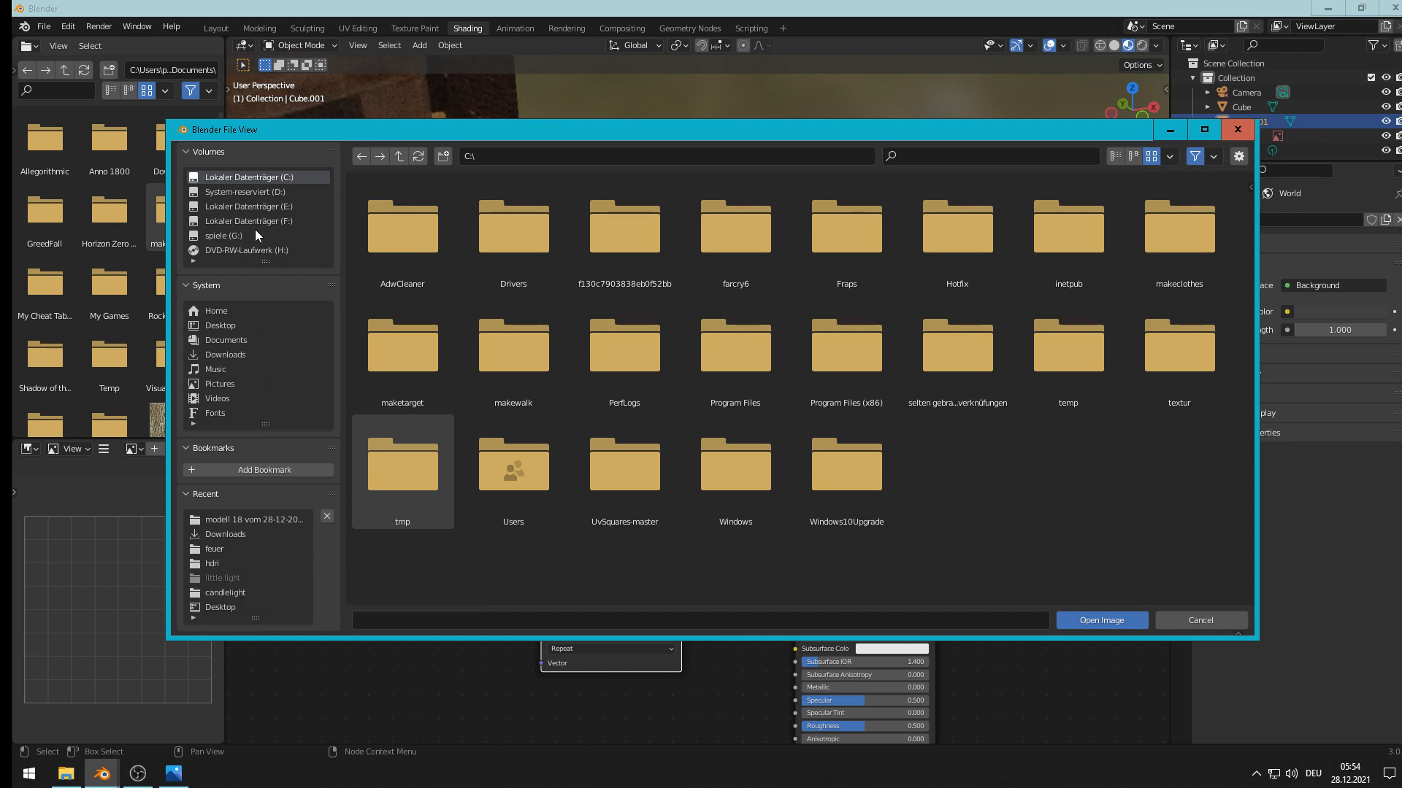
left_click(268, 208)
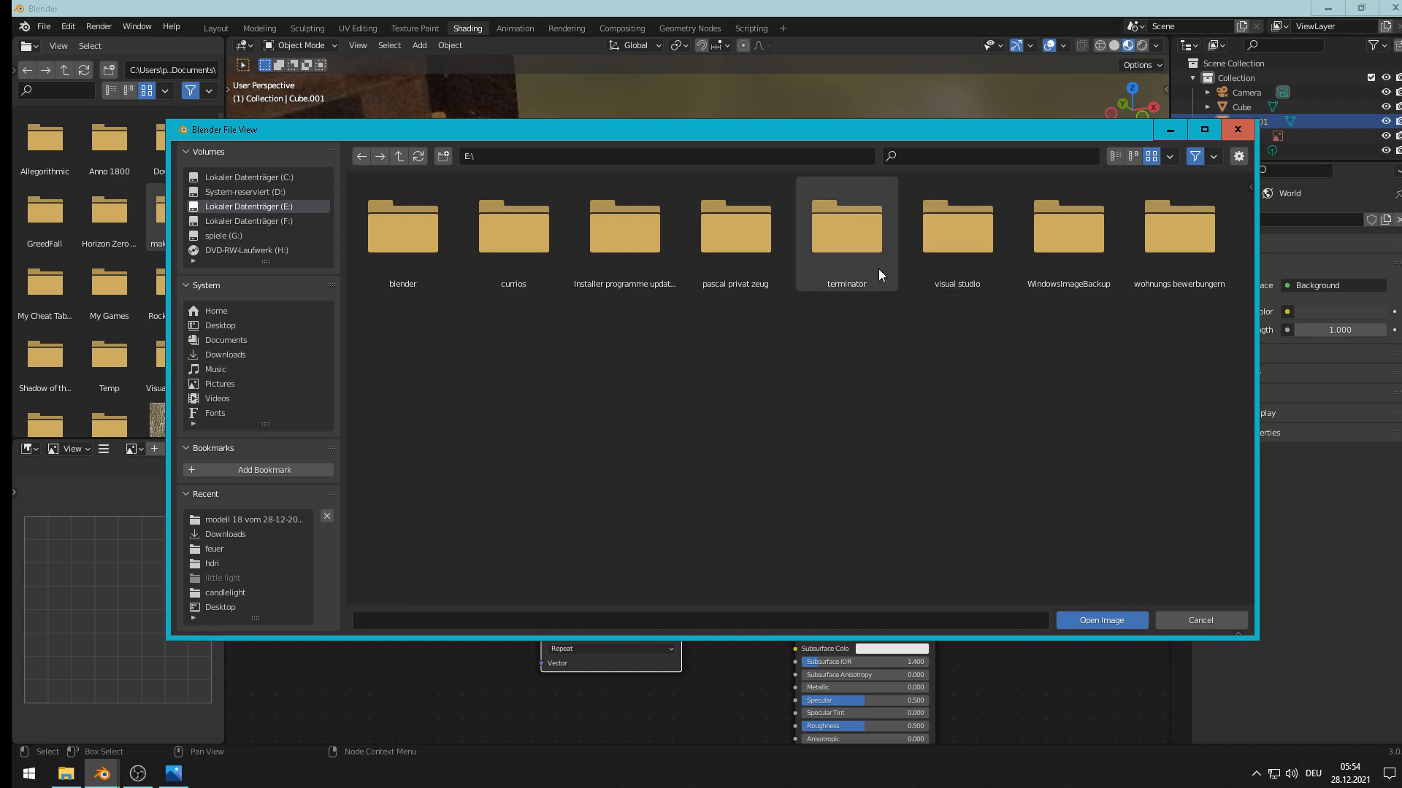
double_click(436, 256)
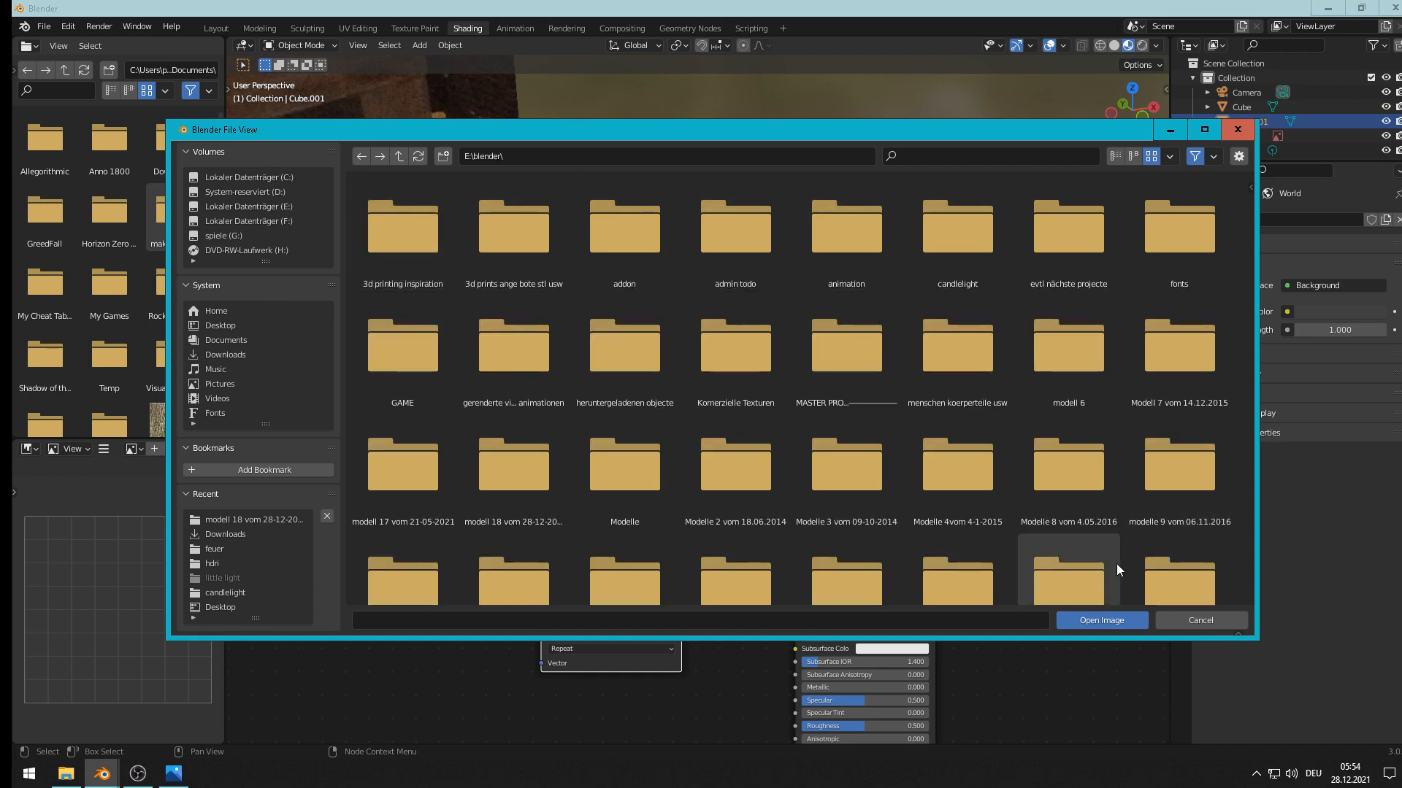
scroll(1117, 555, "down", 2)
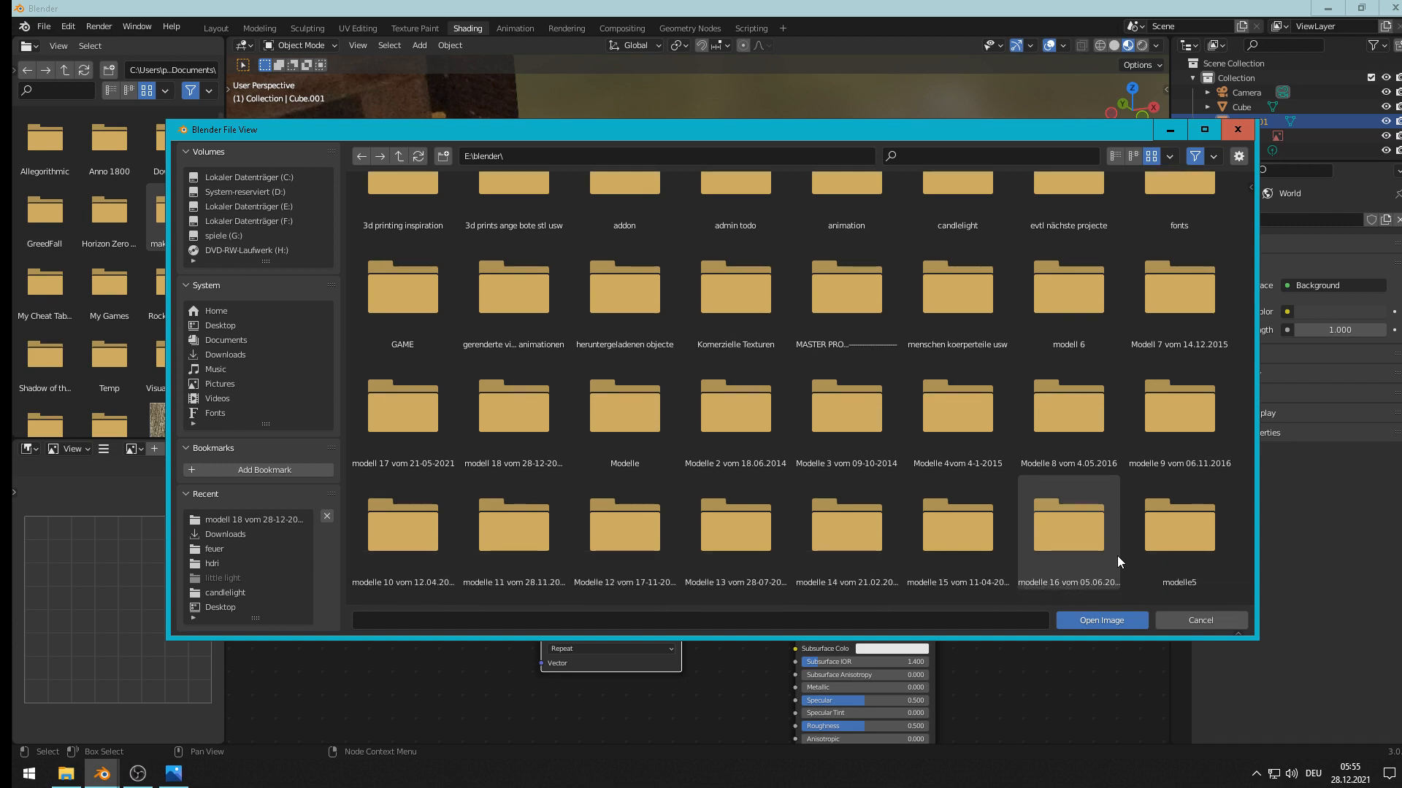
scroll(1117, 554, "down", 1)
scroll(1117, 555, "down", 2)
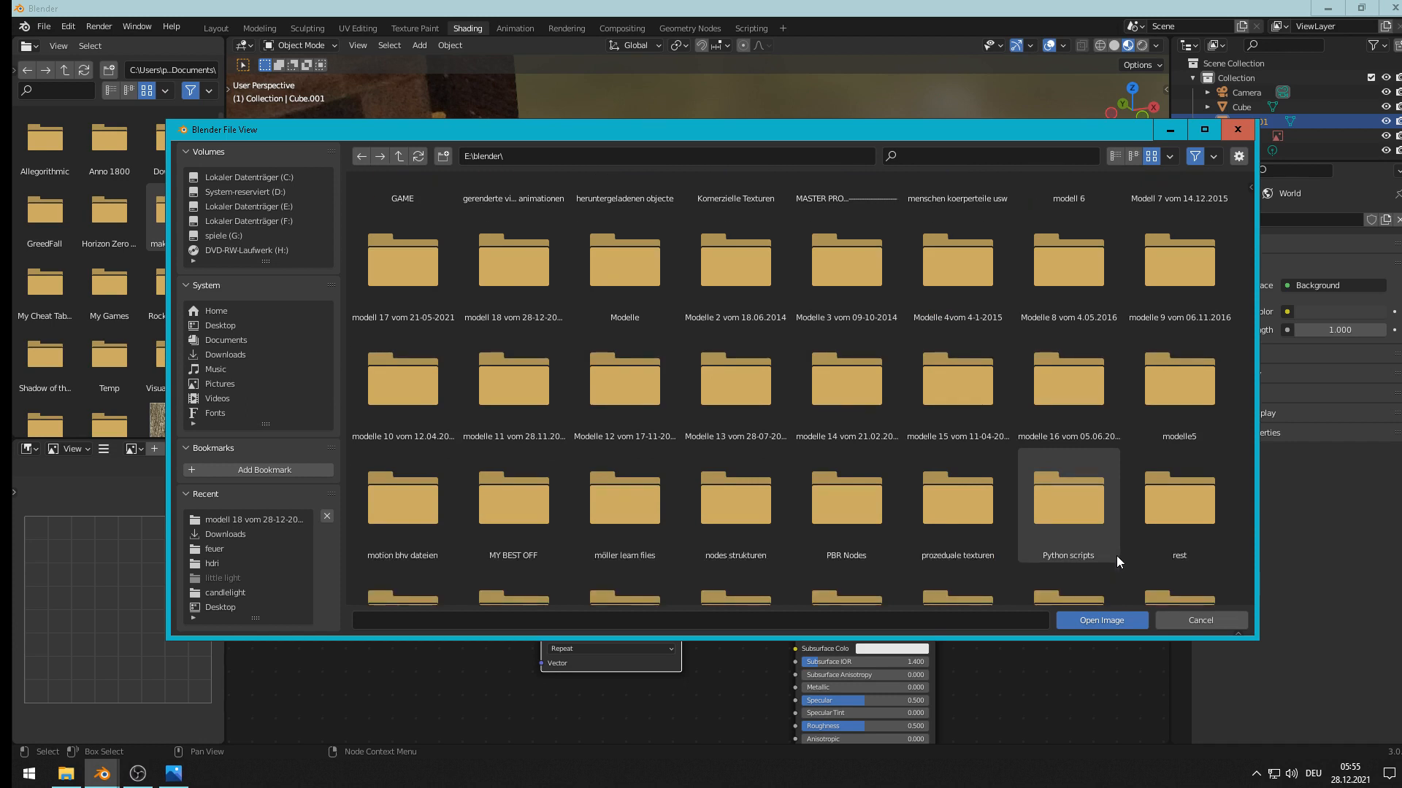
scroll(1116, 555, "down", 3)
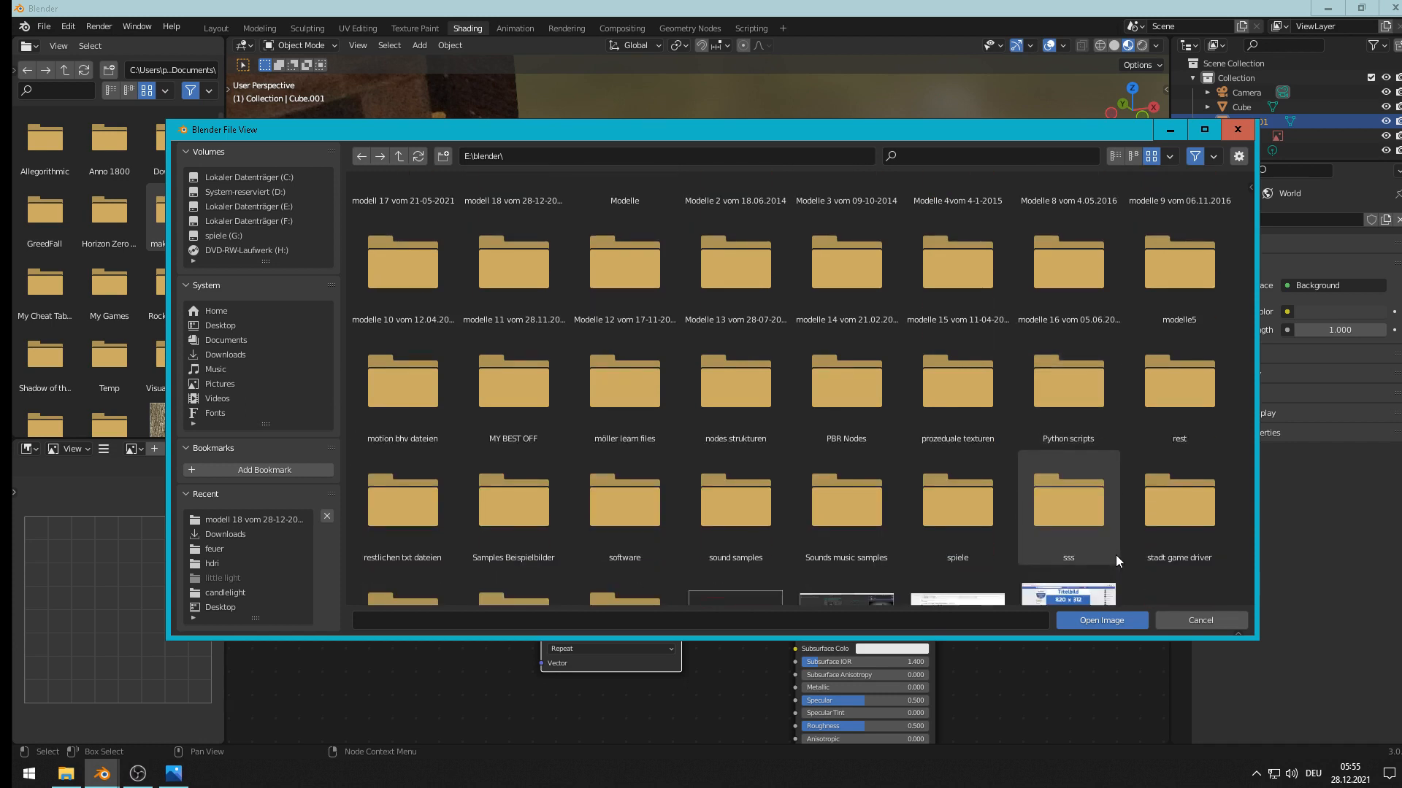
scroll(1115, 554, "down", 3)
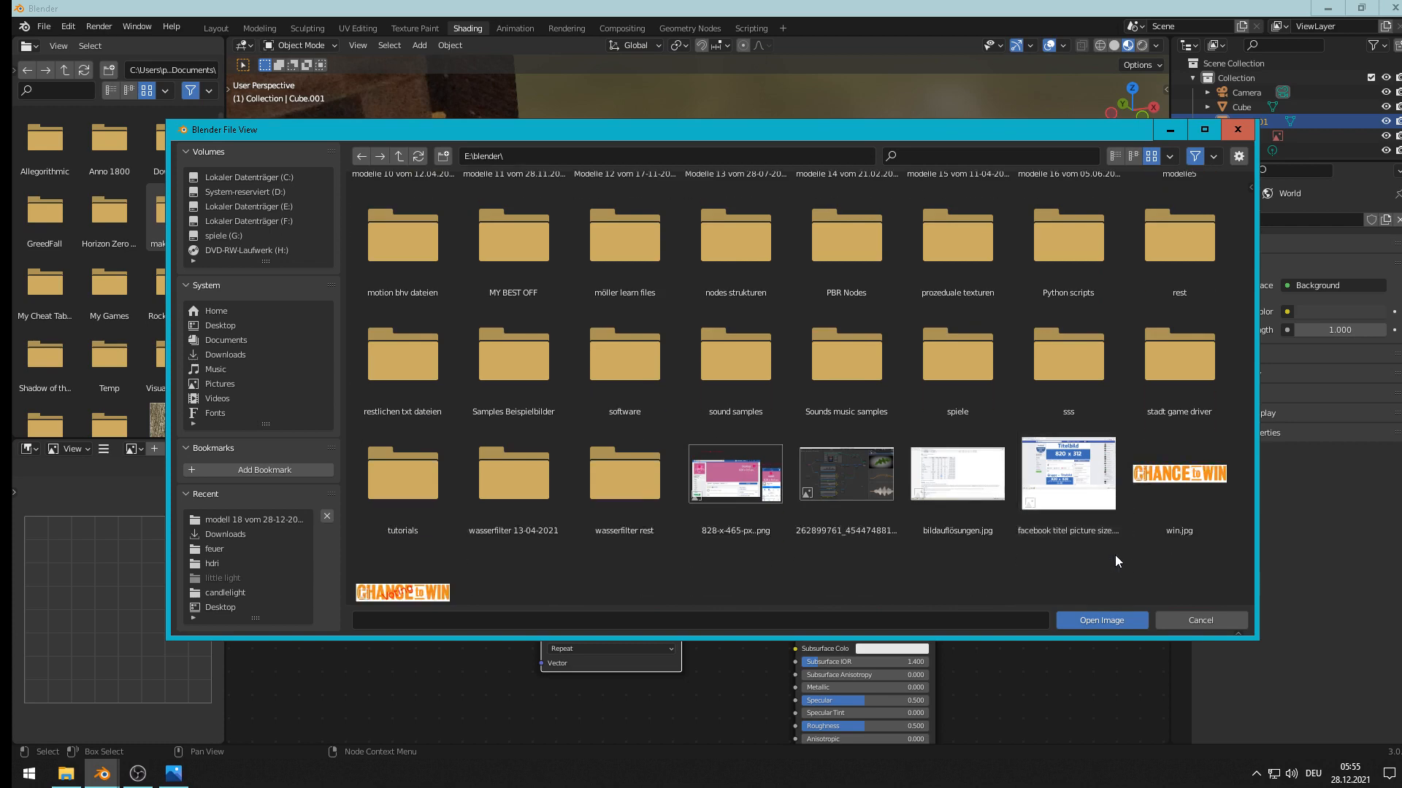
scroll(1115, 557, "up", 9)
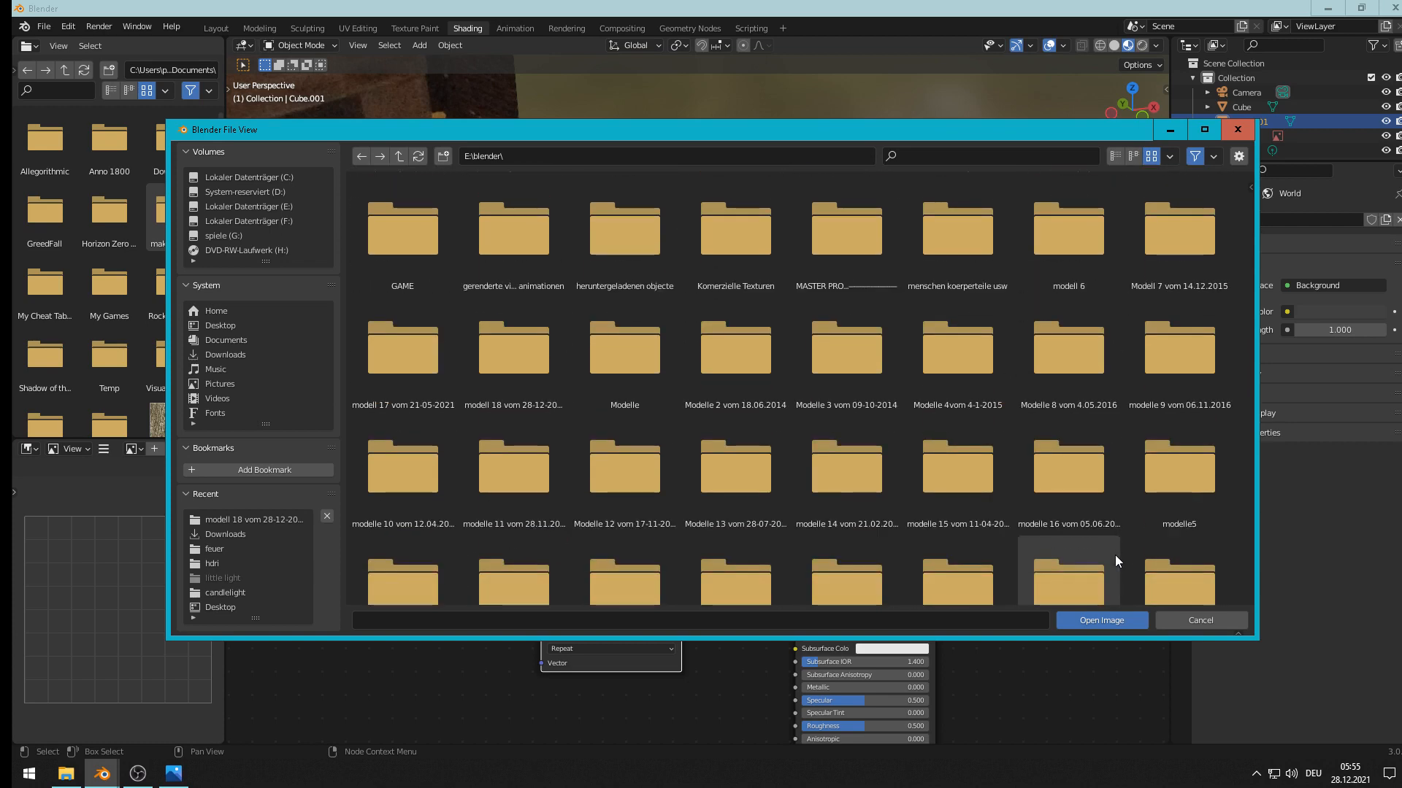
scroll(1115, 555, "up", 3)
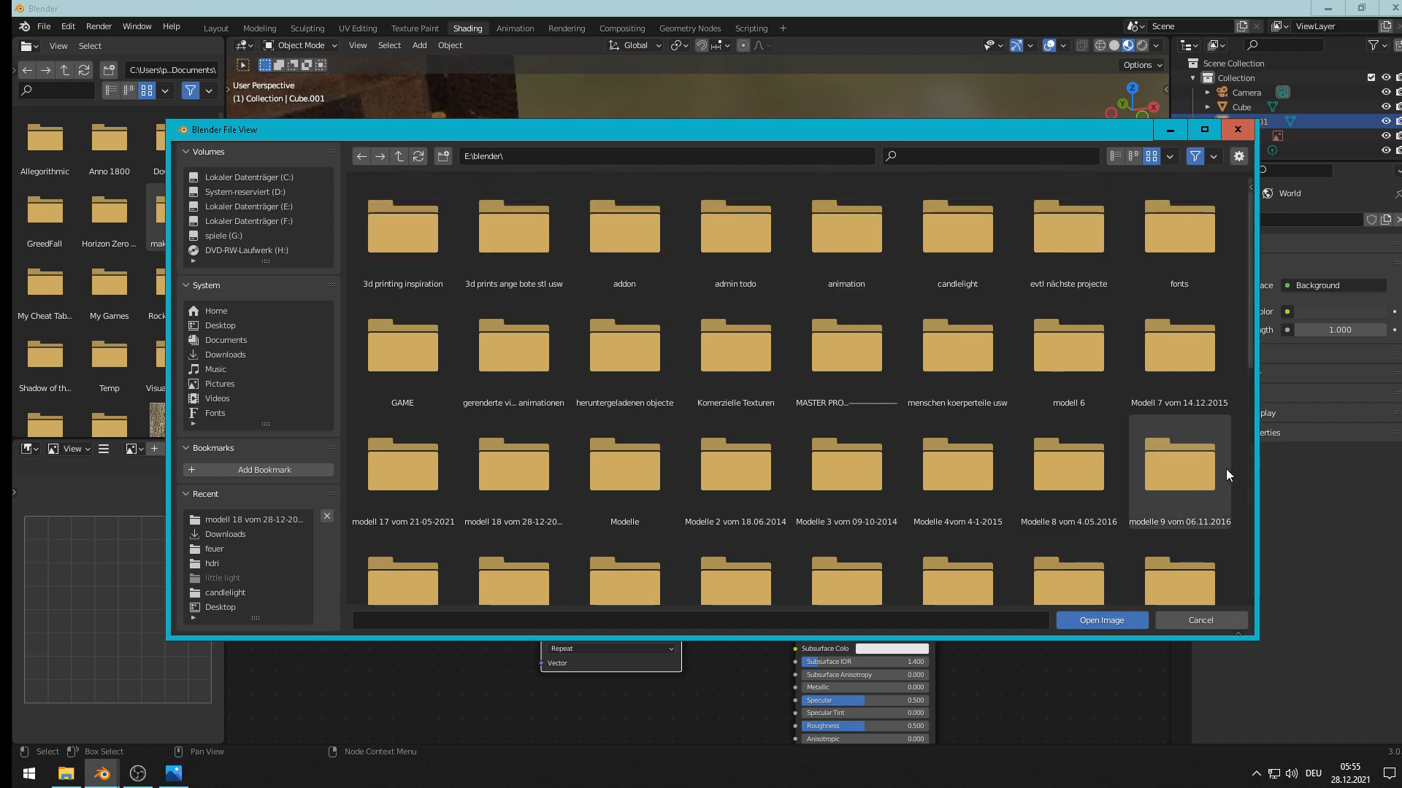
left_click(534, 486)
double_click(535, 481)
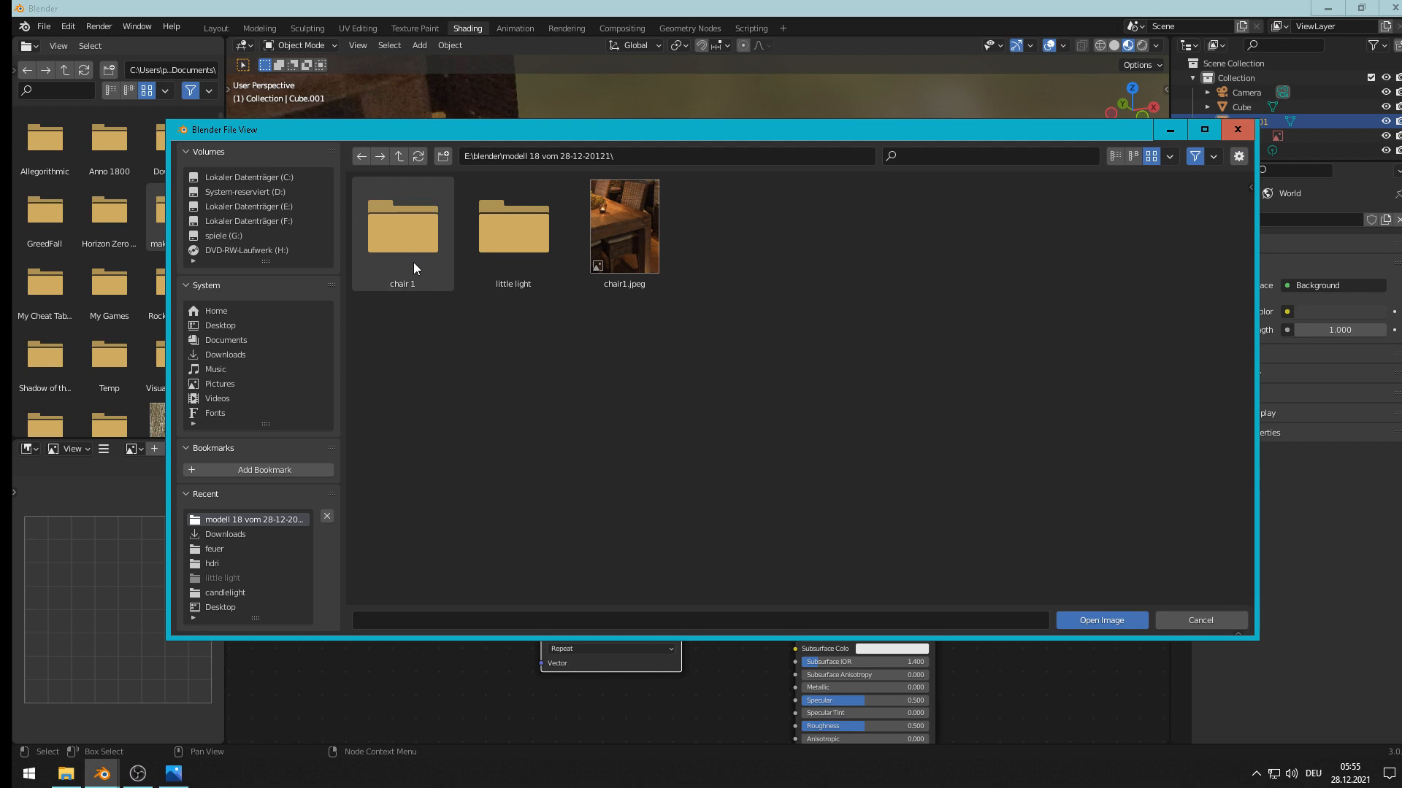
Step: Load Wicker0014_2_S.jpg from the chair 1\textures folder and link the image's Color to the Principled BSDF's Base Color
left_click_drag(788, 125, 1321, 100)
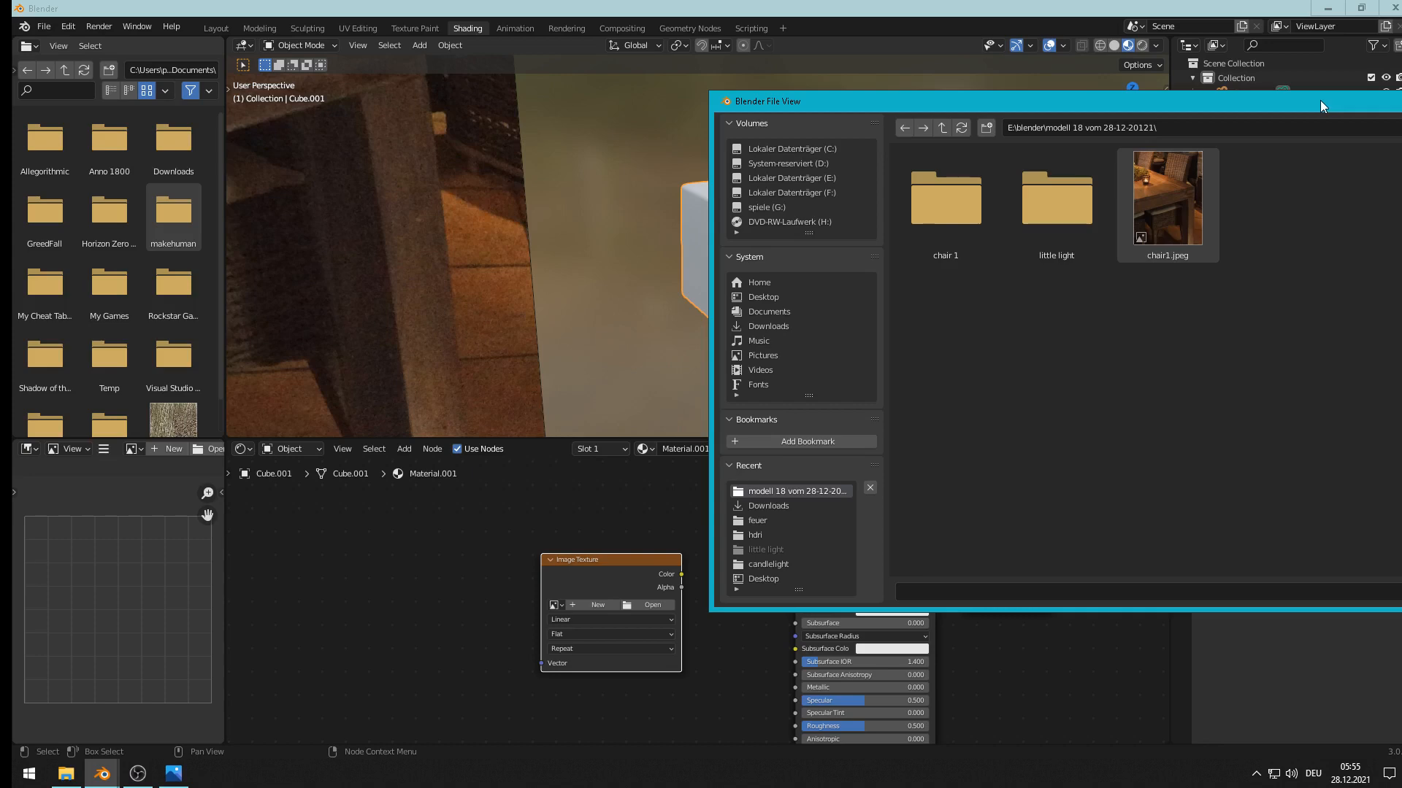
double_click(941, 235)
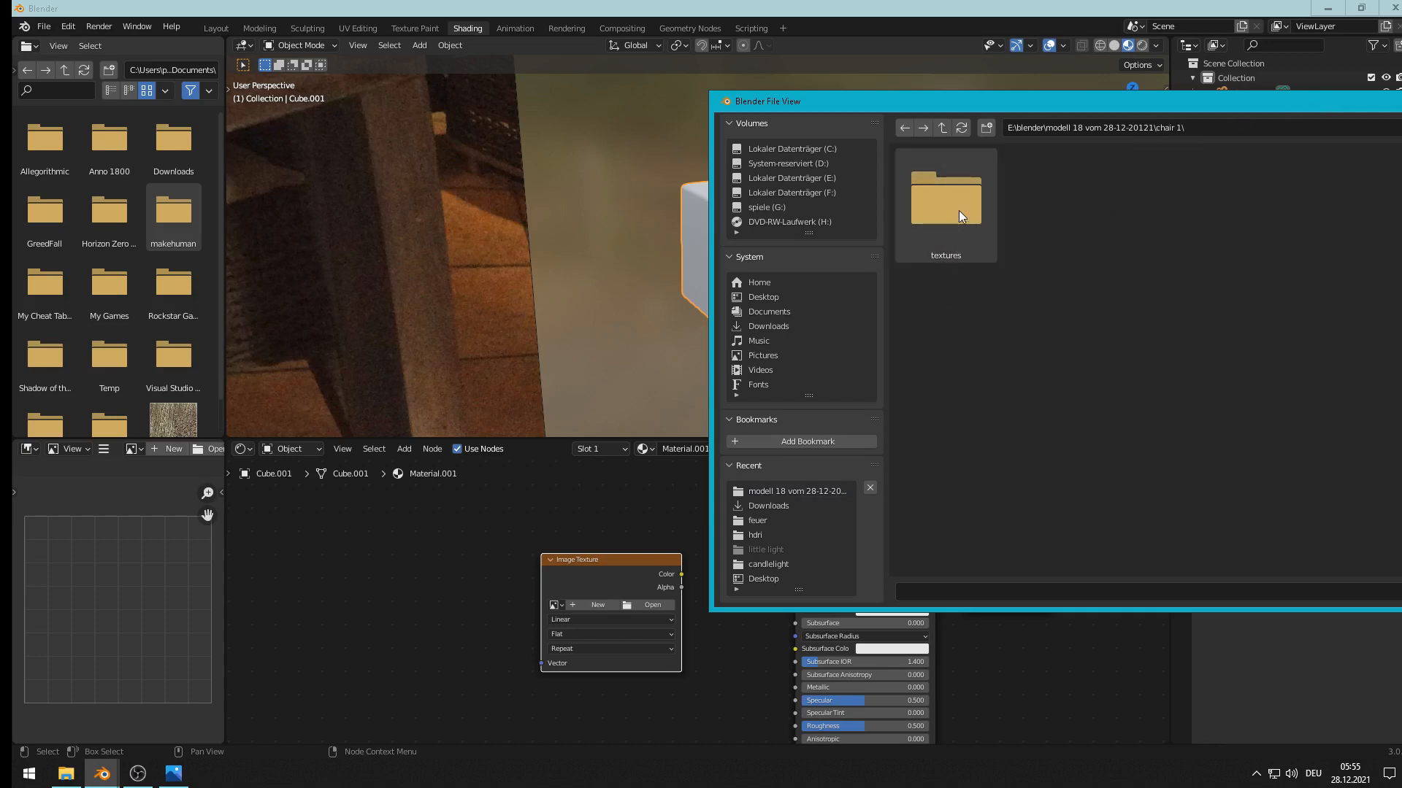
double_click(958, 210)
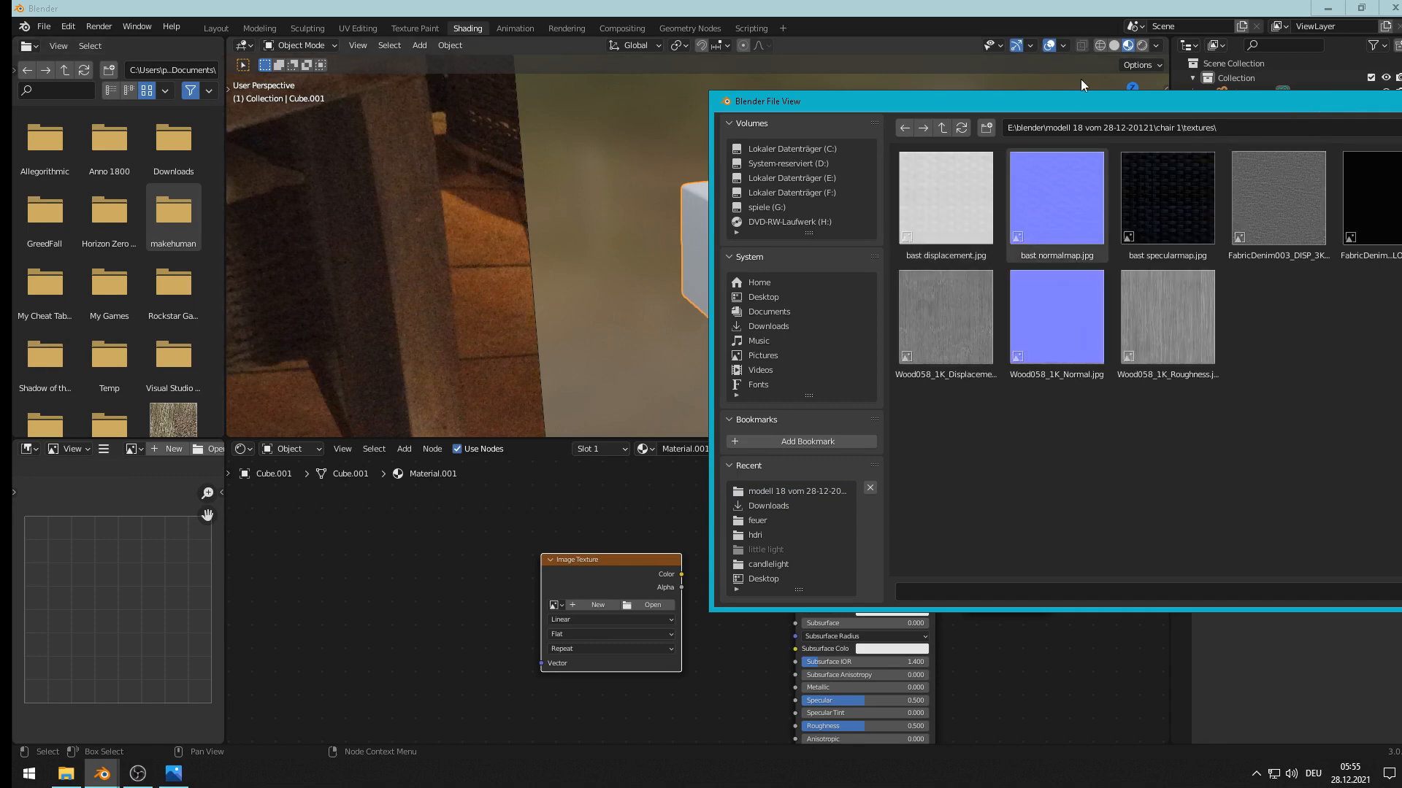
left_click_drag(1070, 94, 677, 51)
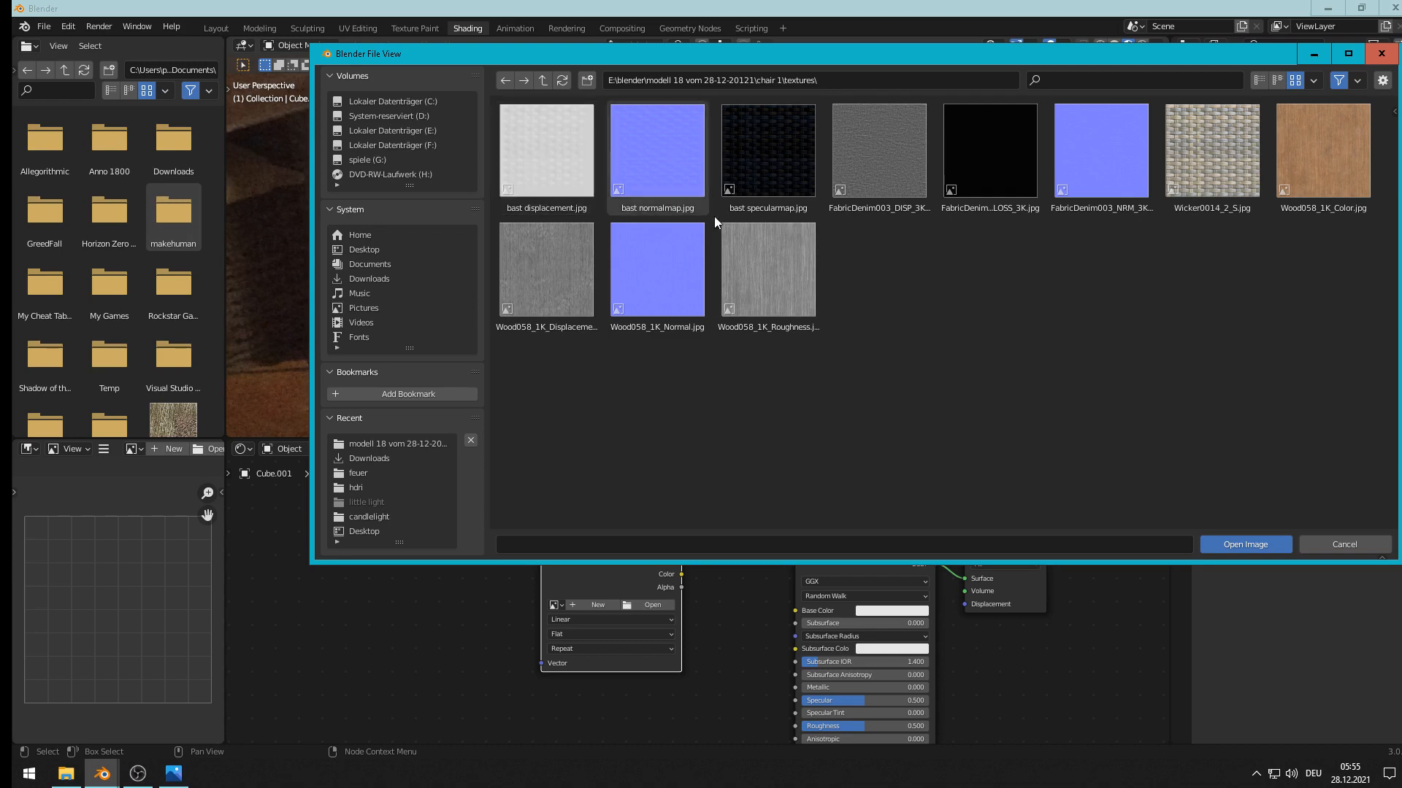
double_click(1228, 174)
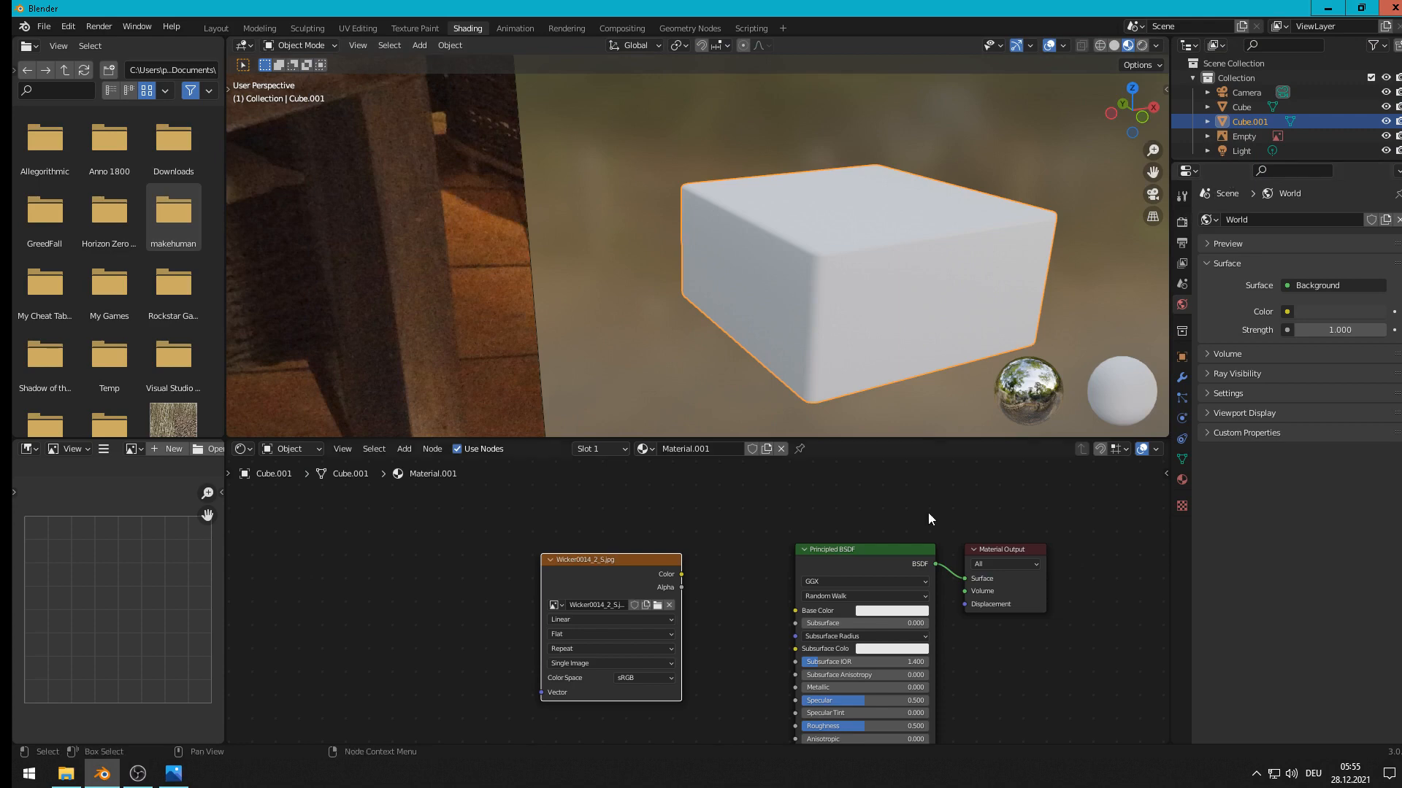
left_click_drag(681, 574, 807, 612)
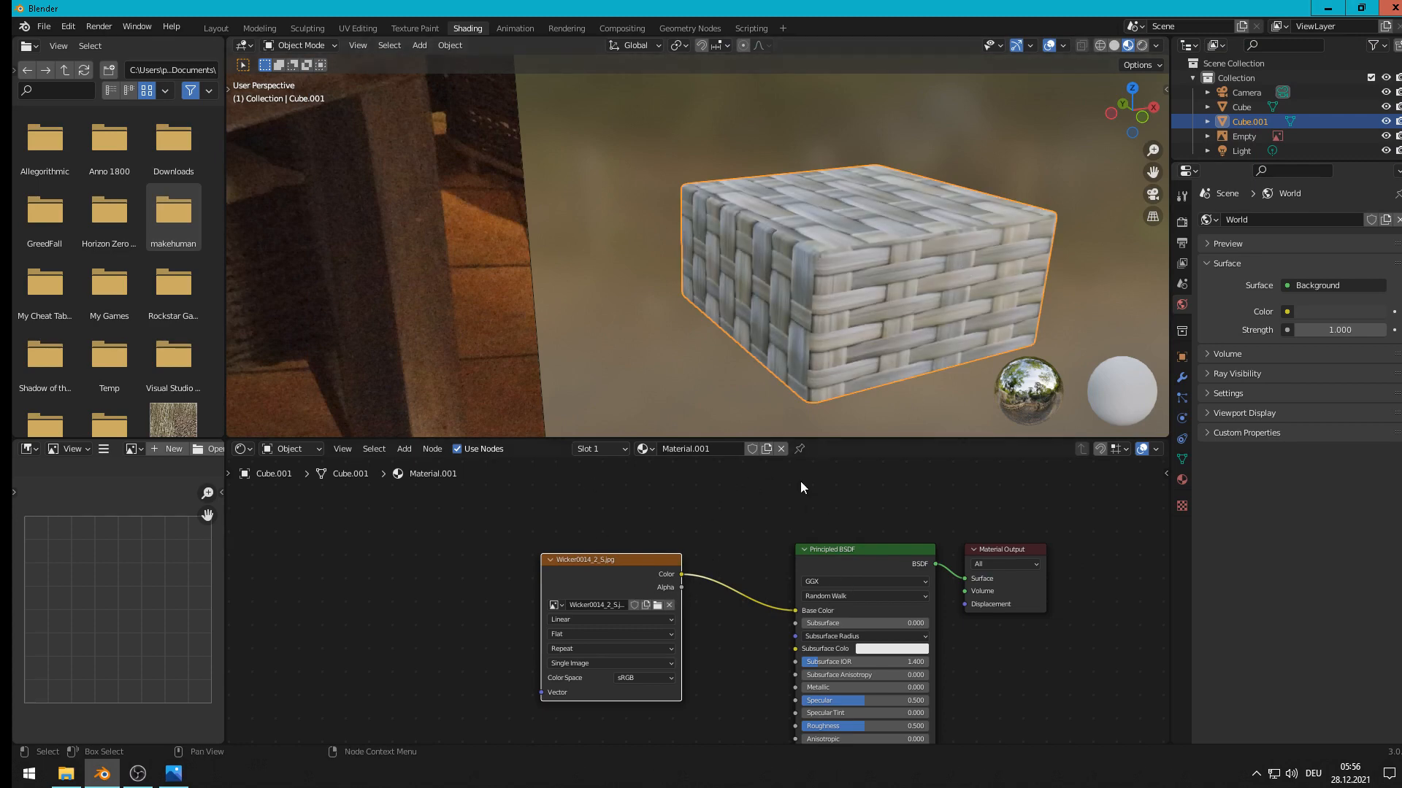
Step: Move the wicker Image Texture node up and place a duplicate of it beneath, in front of the Principled BSDF's lower inputs
left_click_drag(618, 557, 578, 493)
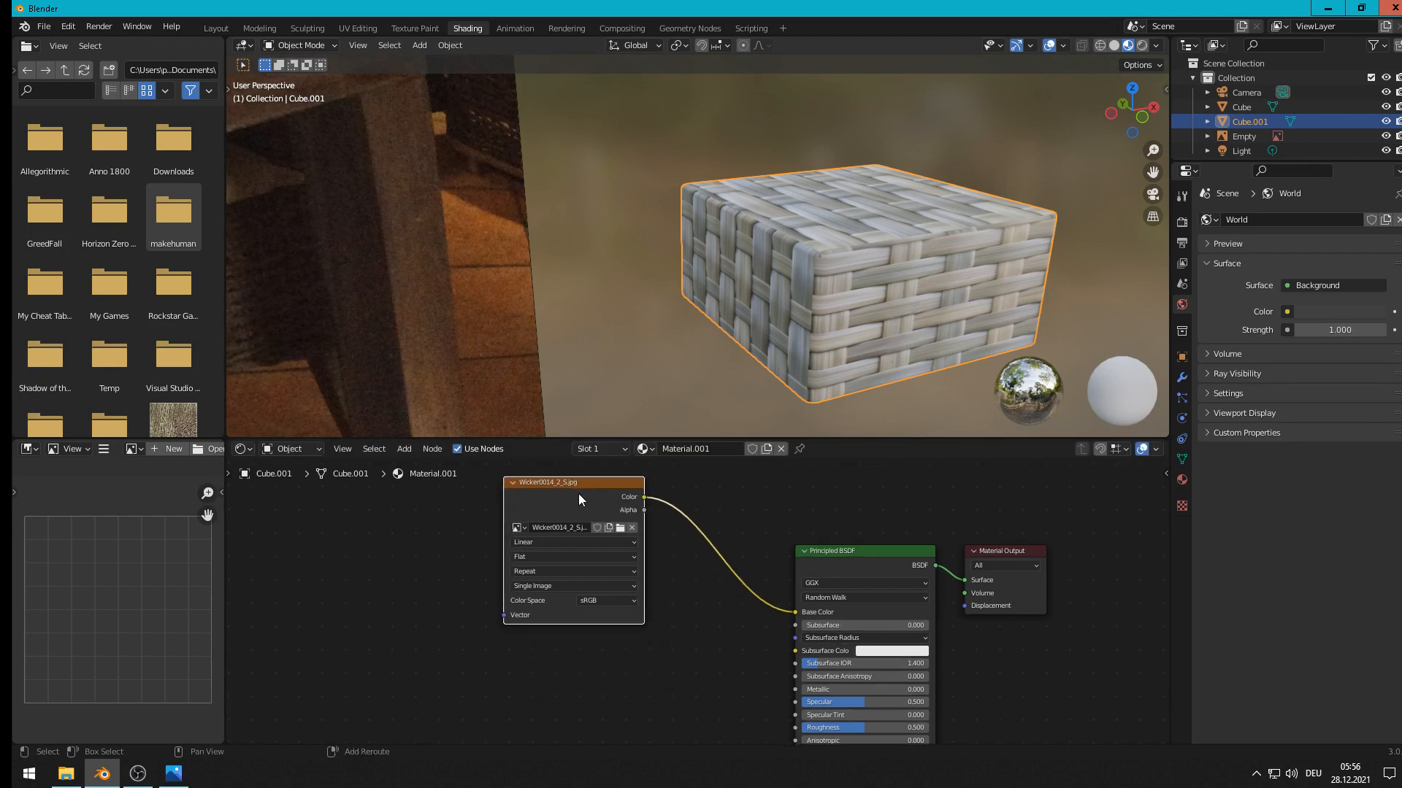
key("shift+d")
left_click(603, 674)
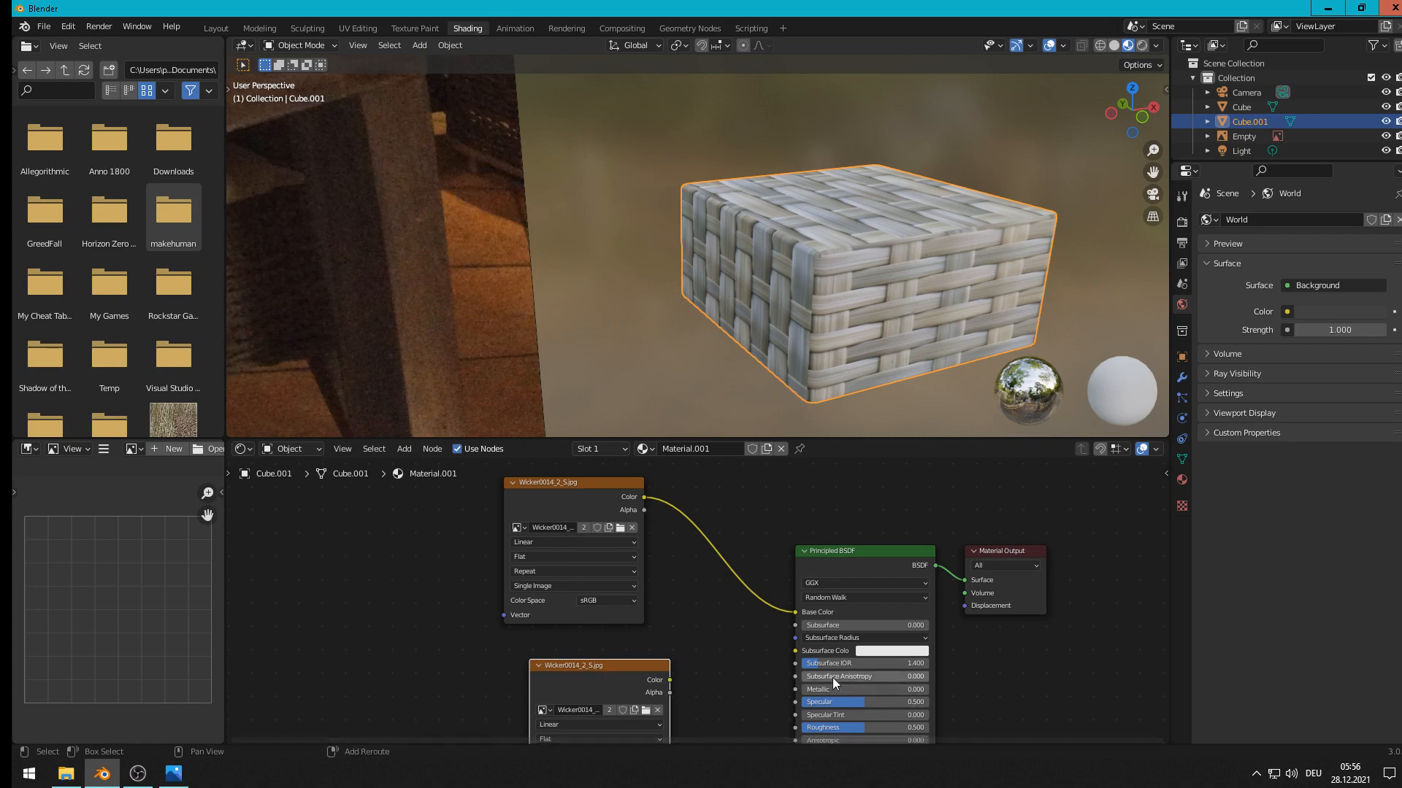
middle_click_drag(821, 646, 886, 514)
middle_click_drag(852, 682, 921, 605)
left_click_drag(748, 485, 628, 608)
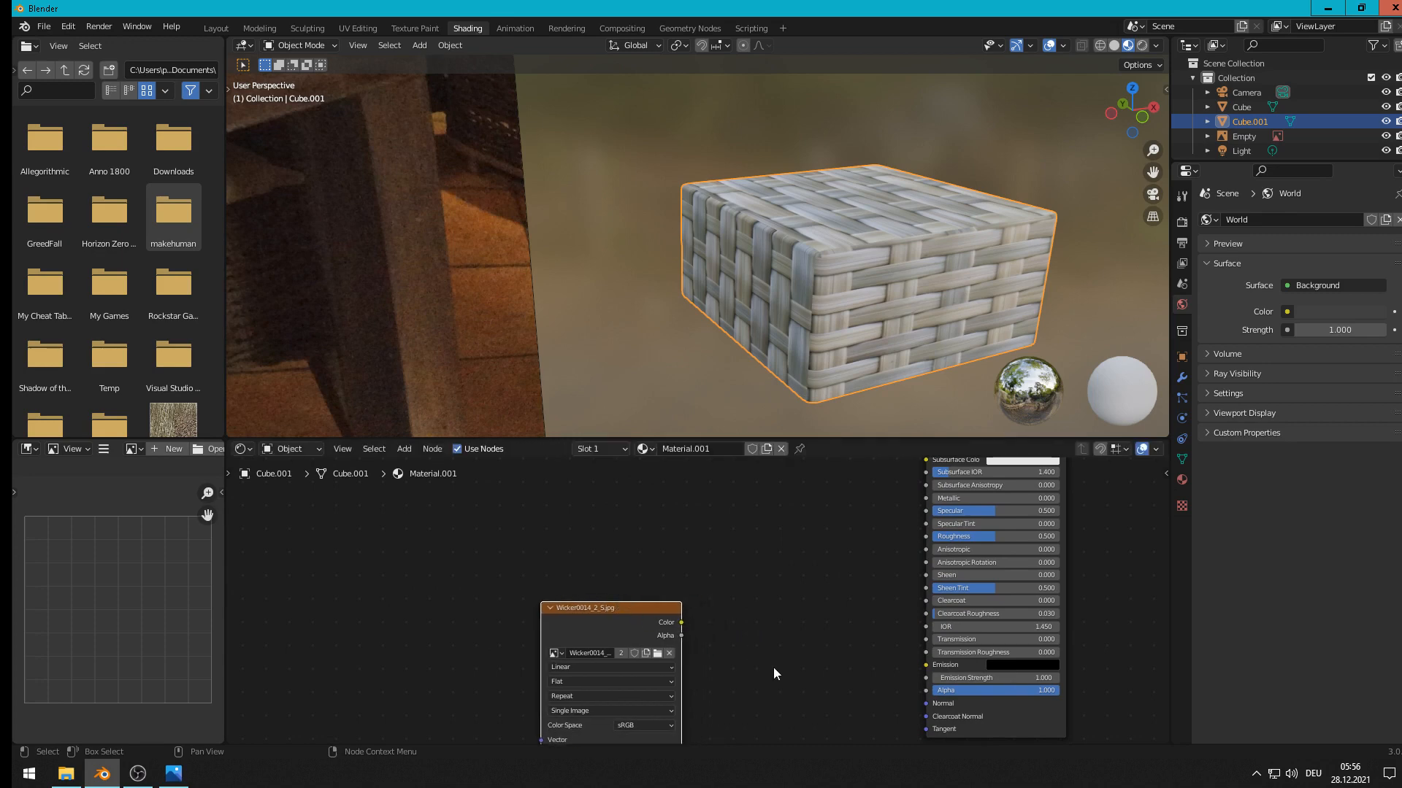
Step: Load bast normalmap.jpg into the duplicated Image Texture node and set its color space to Non-Color
scroll(803, 613, "up", 1)
scroll(737, 588, "up", 2)
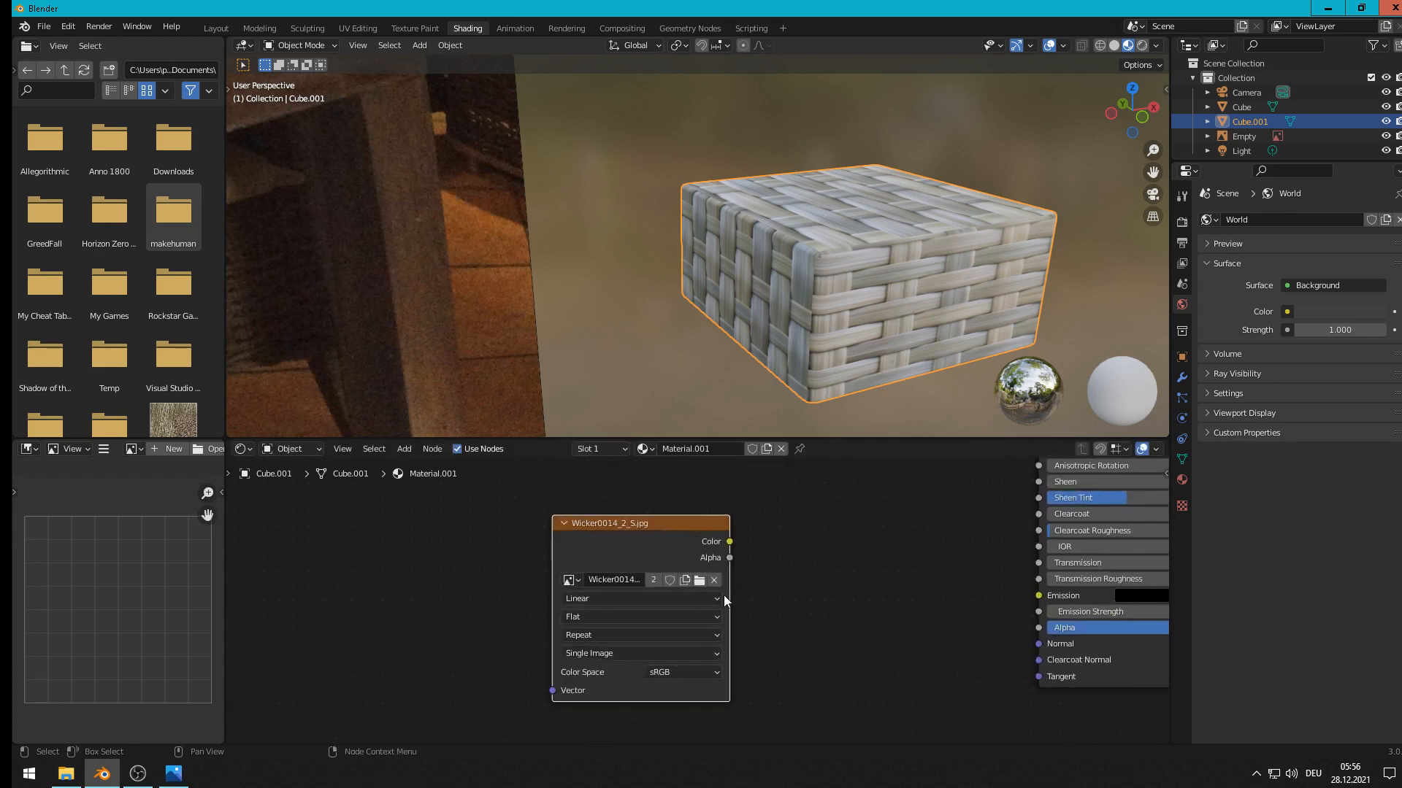
left_click(699, 577)
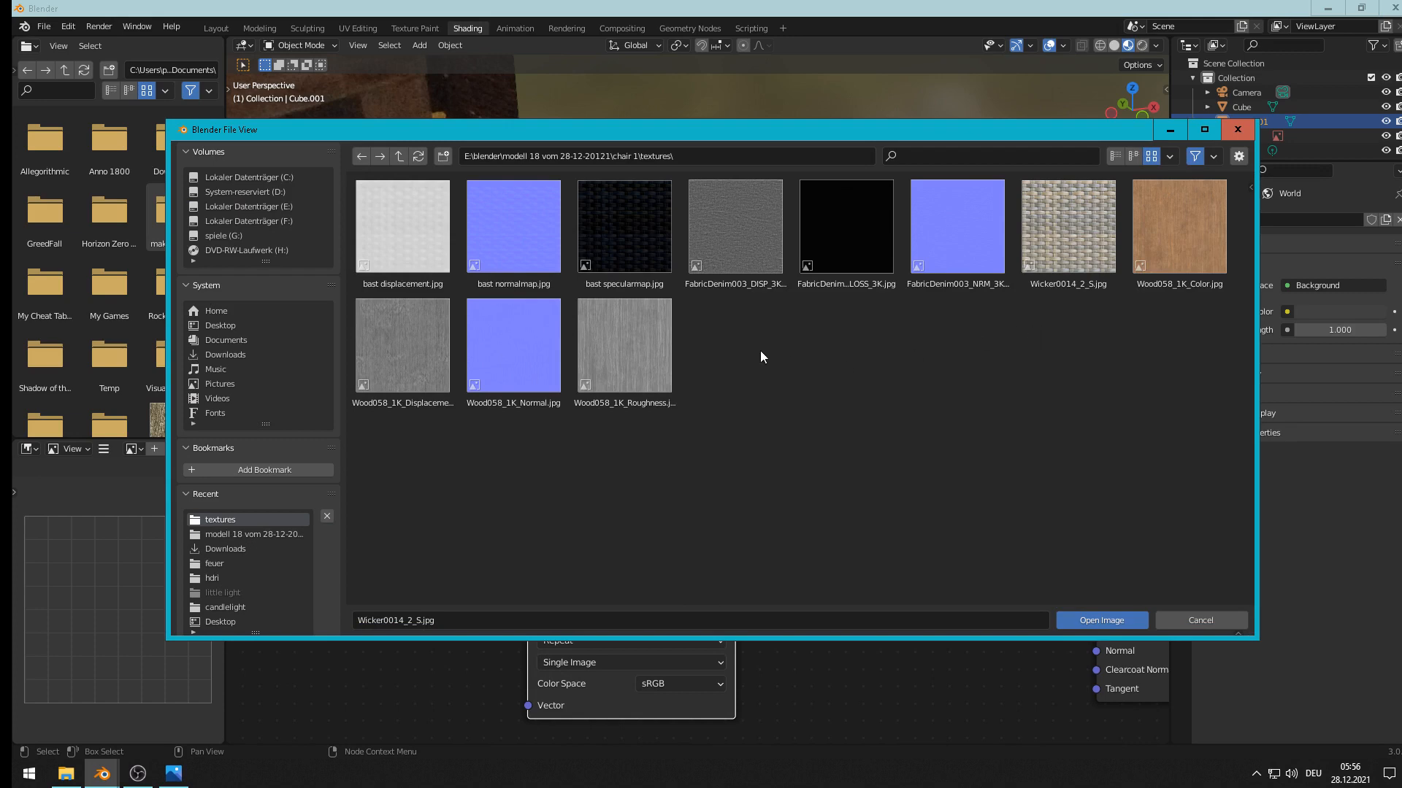
double_click(538, 238)
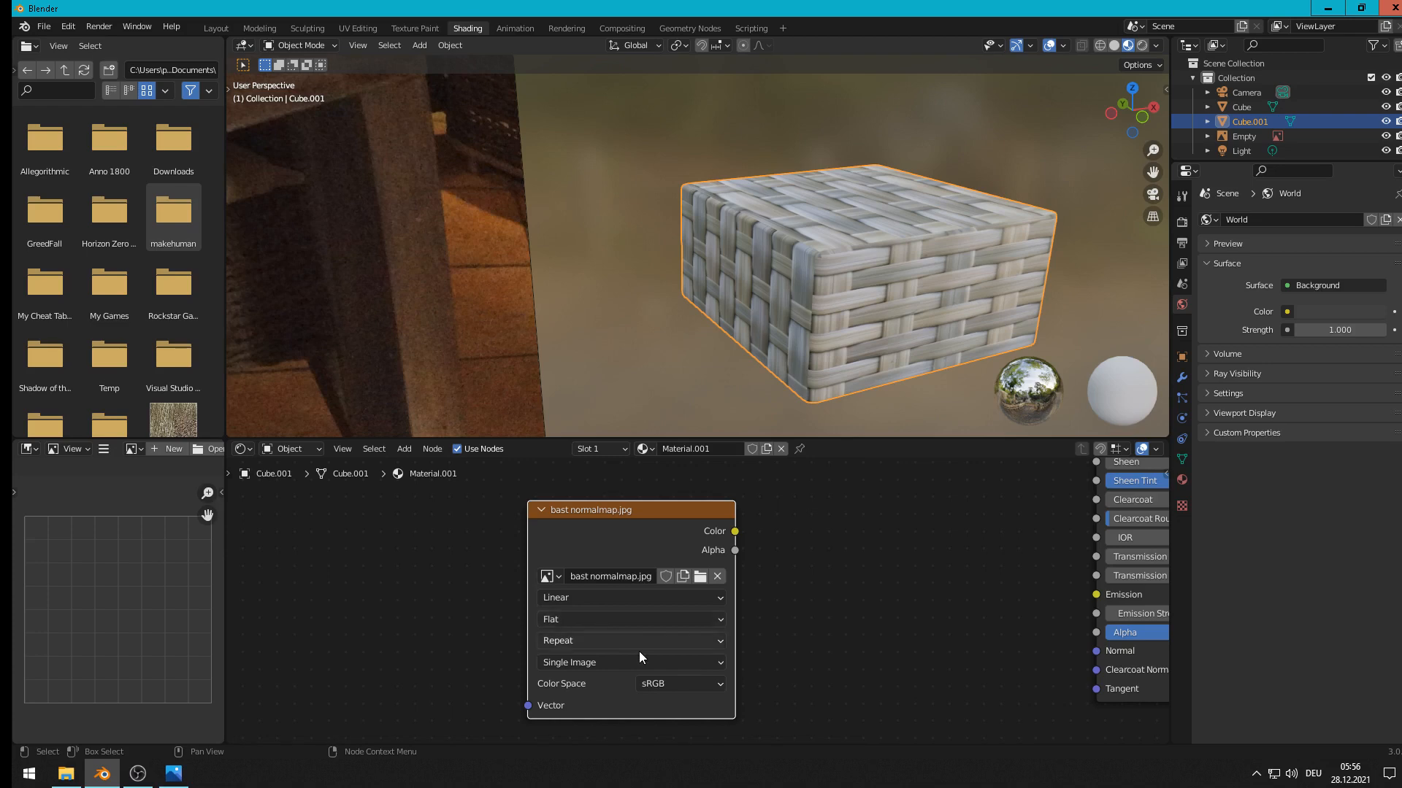
left_click(657, 683)
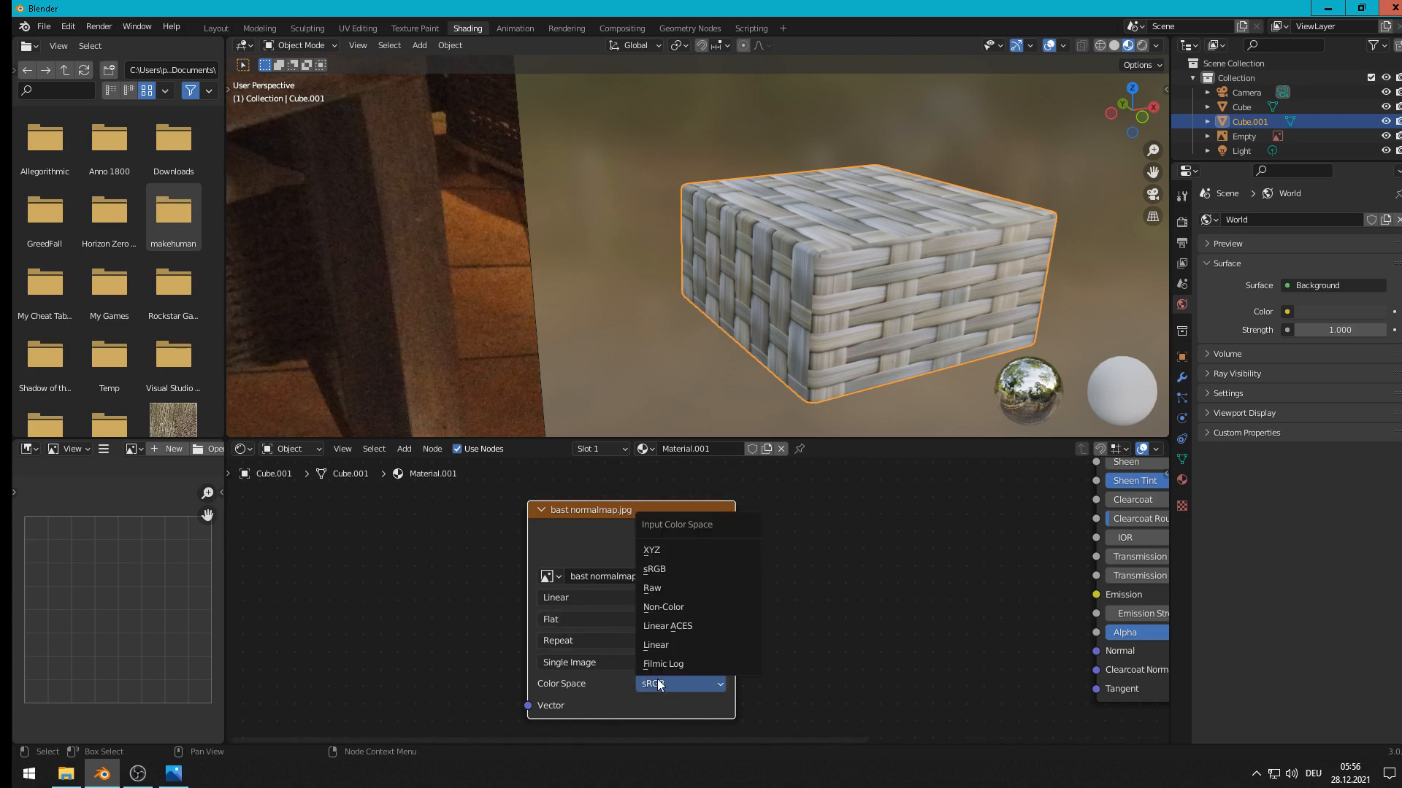
left_click(658, 605)
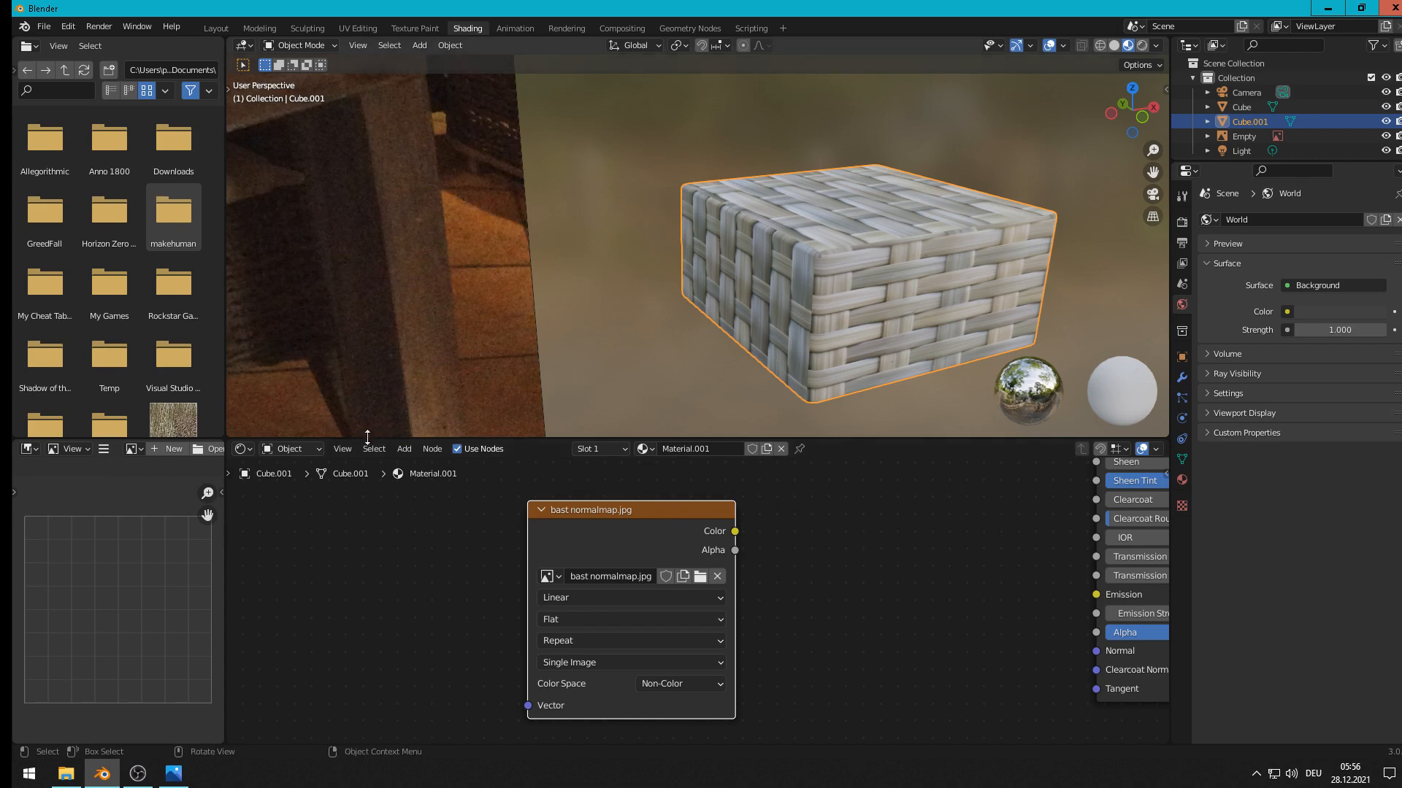
Step: Add a Normal Map node and connect it between the bast normalmap.jpg Color output and the Principled BSDF's Normal input
left_click(405, 449)
mouse_move(435, 562)
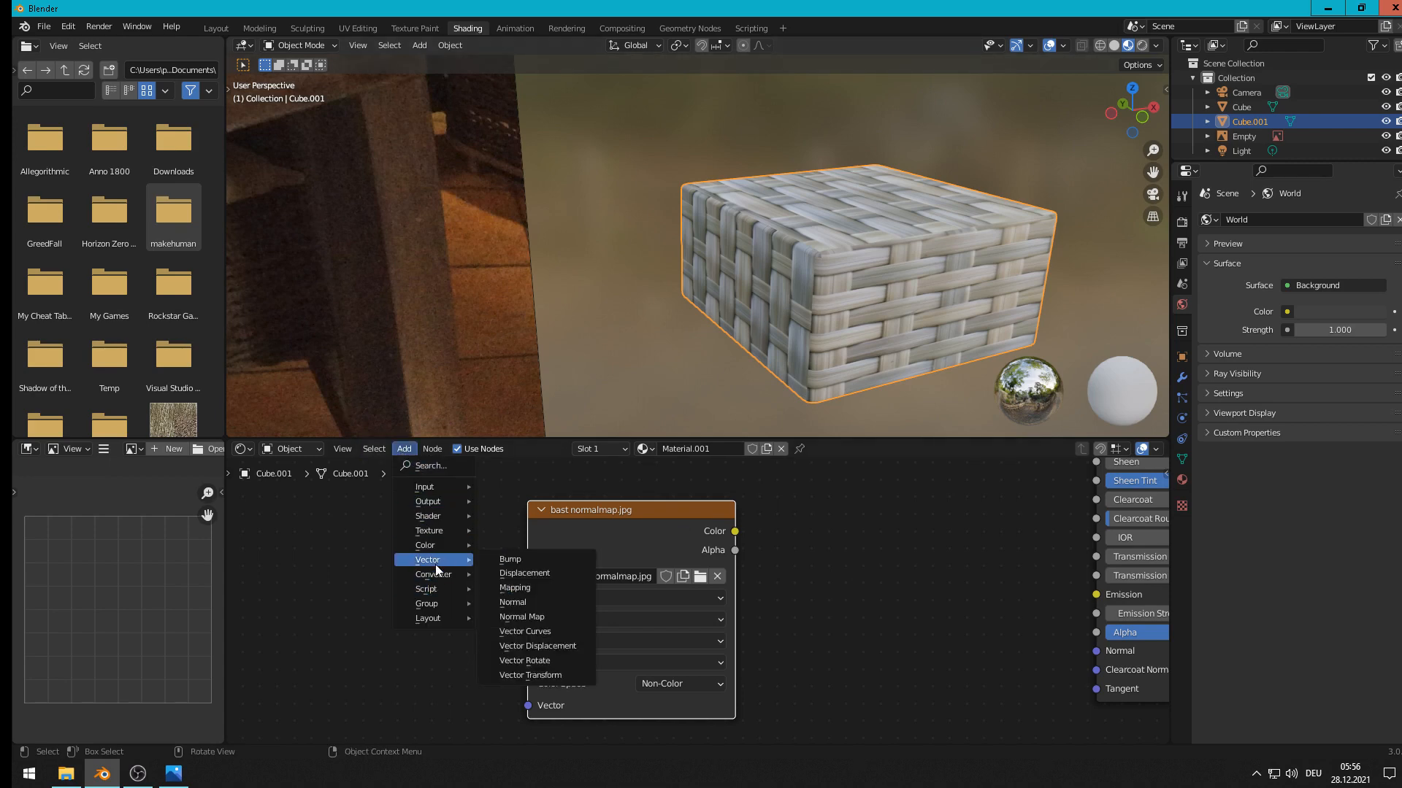
left_click(553, 617)
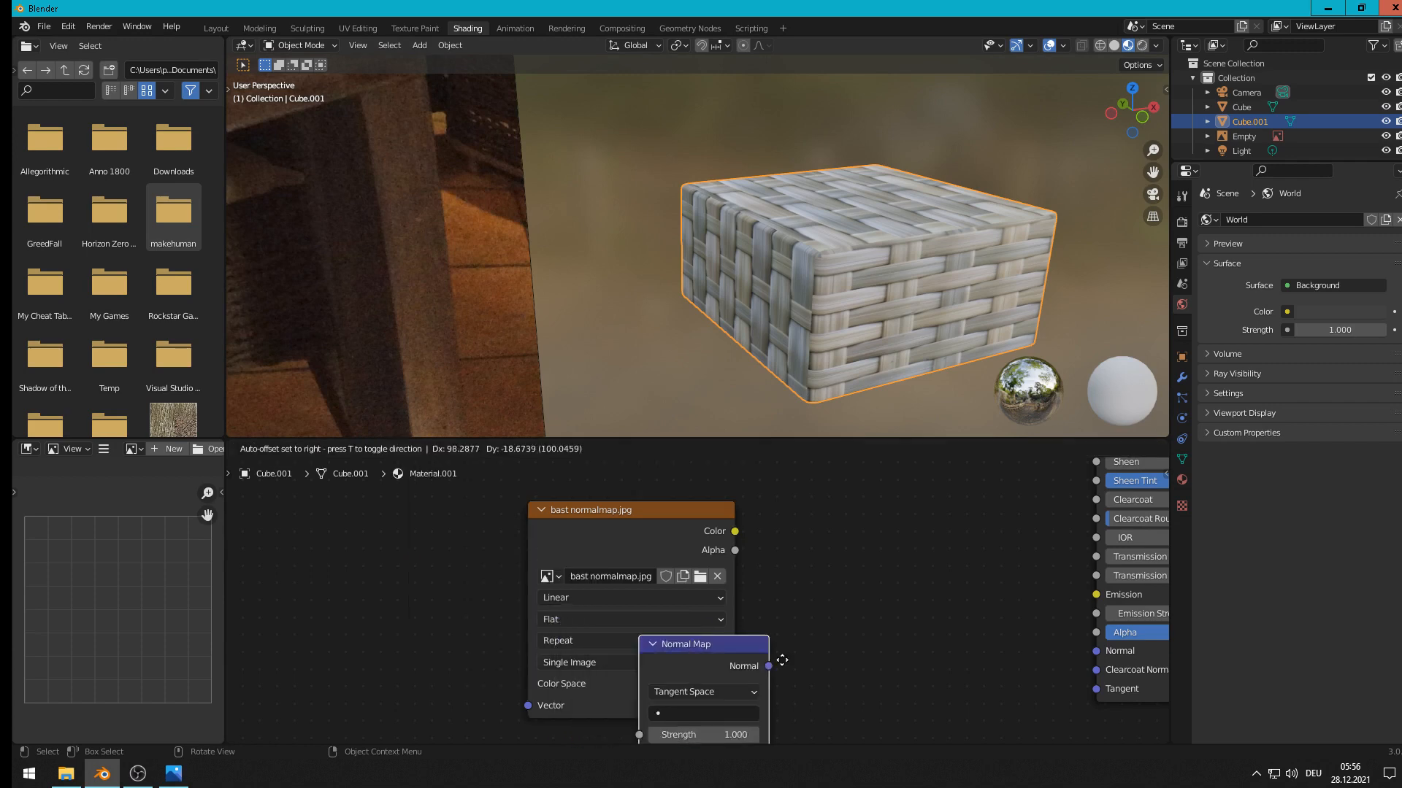
left_click(892, 604)
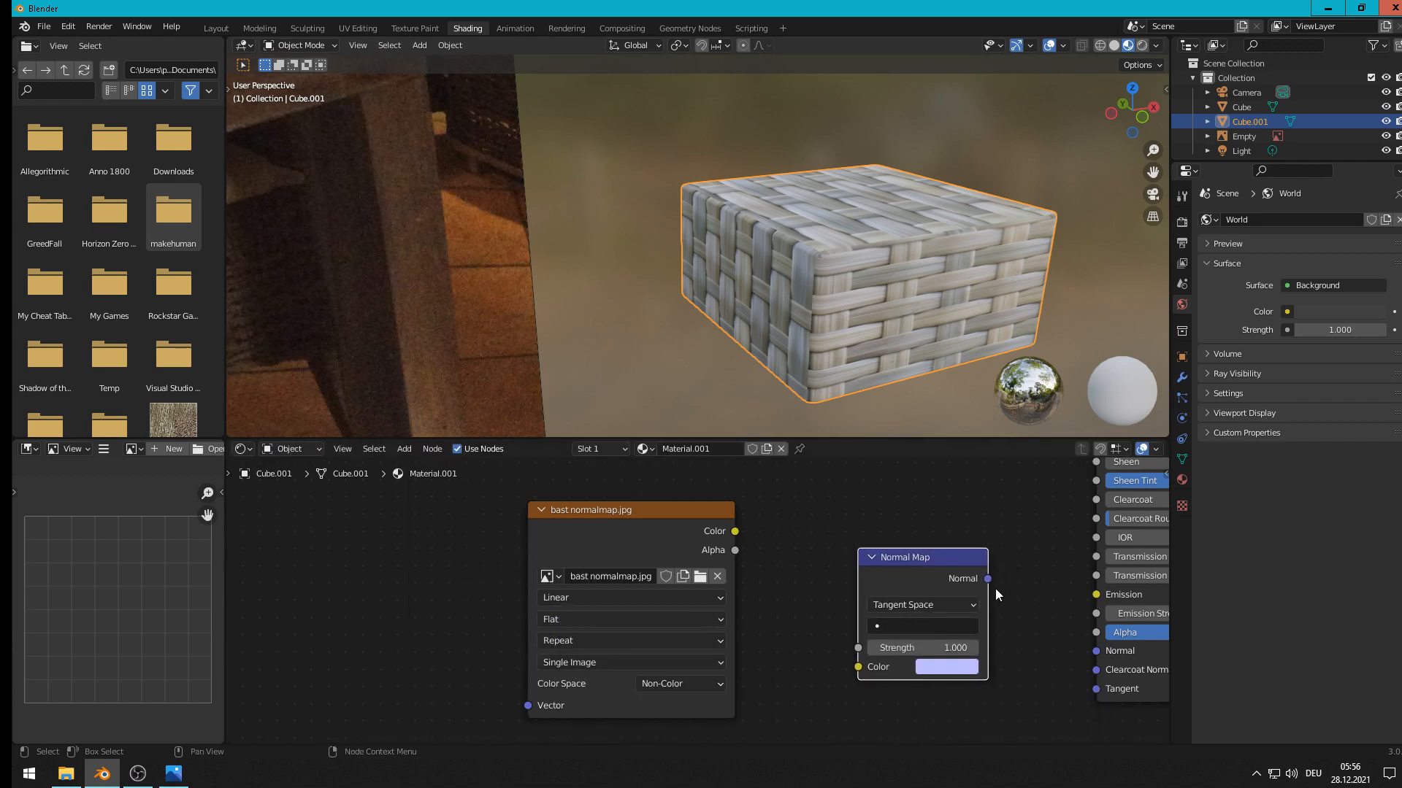
left_click_drag(987, 578, 1106, 655)
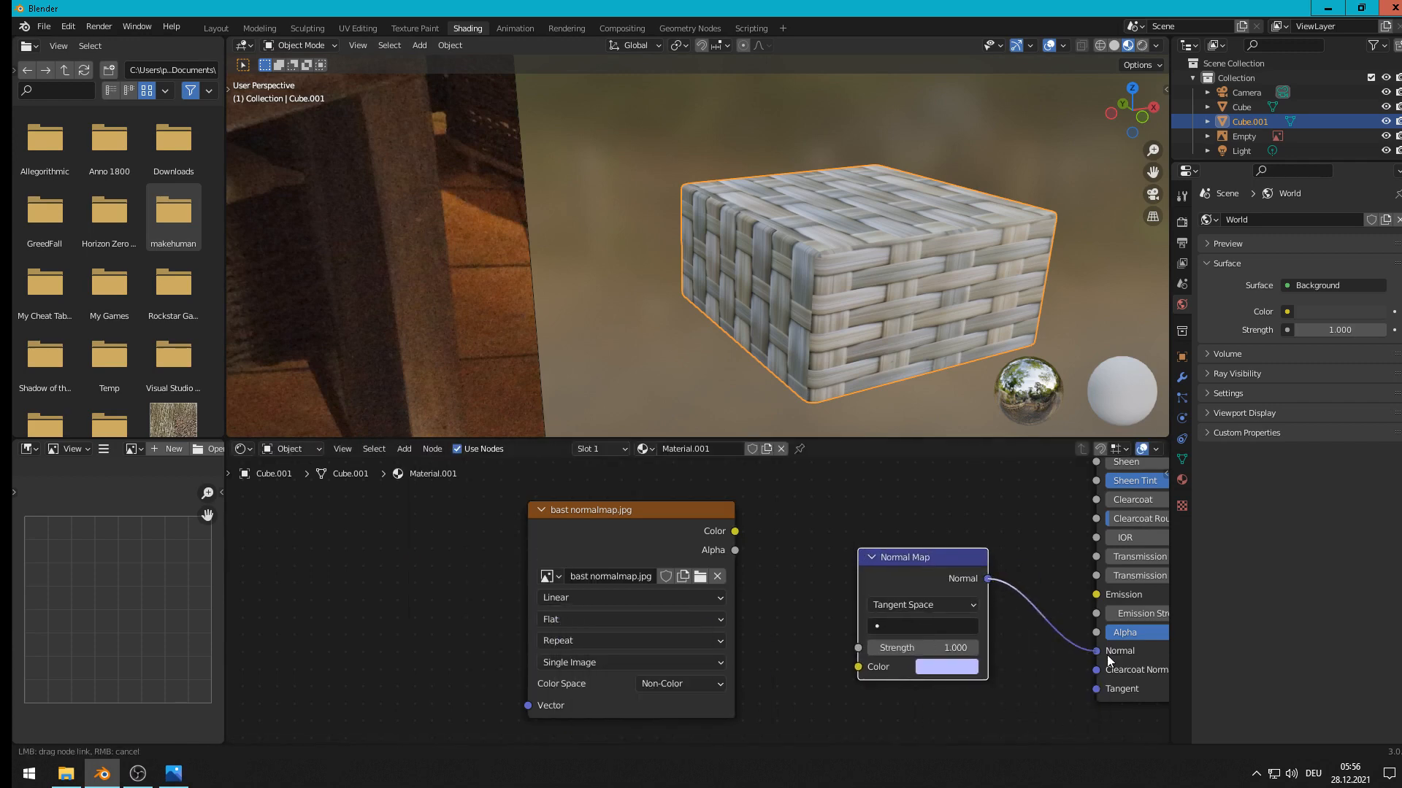
left_click_drag(736, 533, 868, 673)
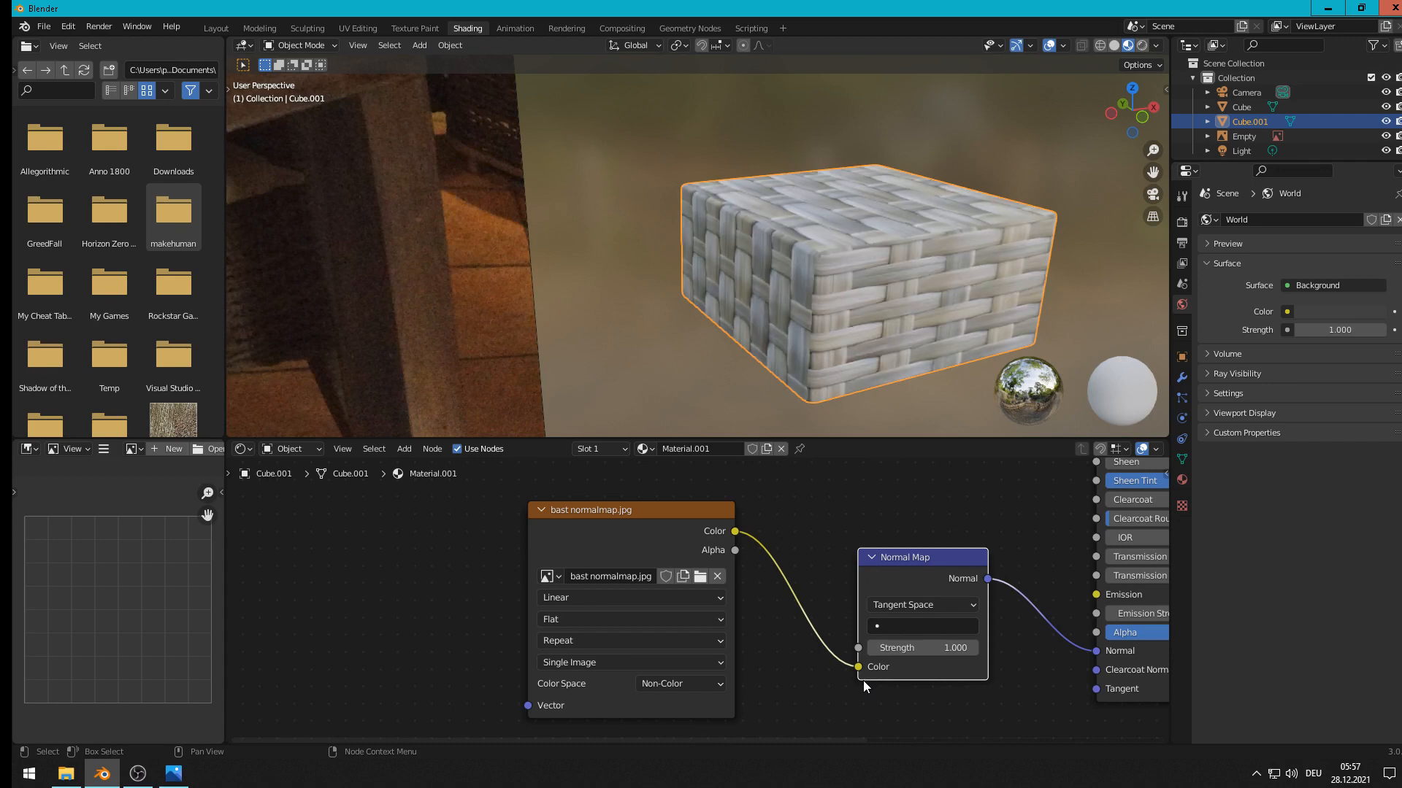
Step: Choose UVMap as the Normal Map node's UV map and inspect the box's surface from another angle
mouse_move(829, 374)
middle_mouse_down()
mouse_move(837, 331)
mouse_move(834, 361)
middle_mouse_up()
left_click(927, 628)
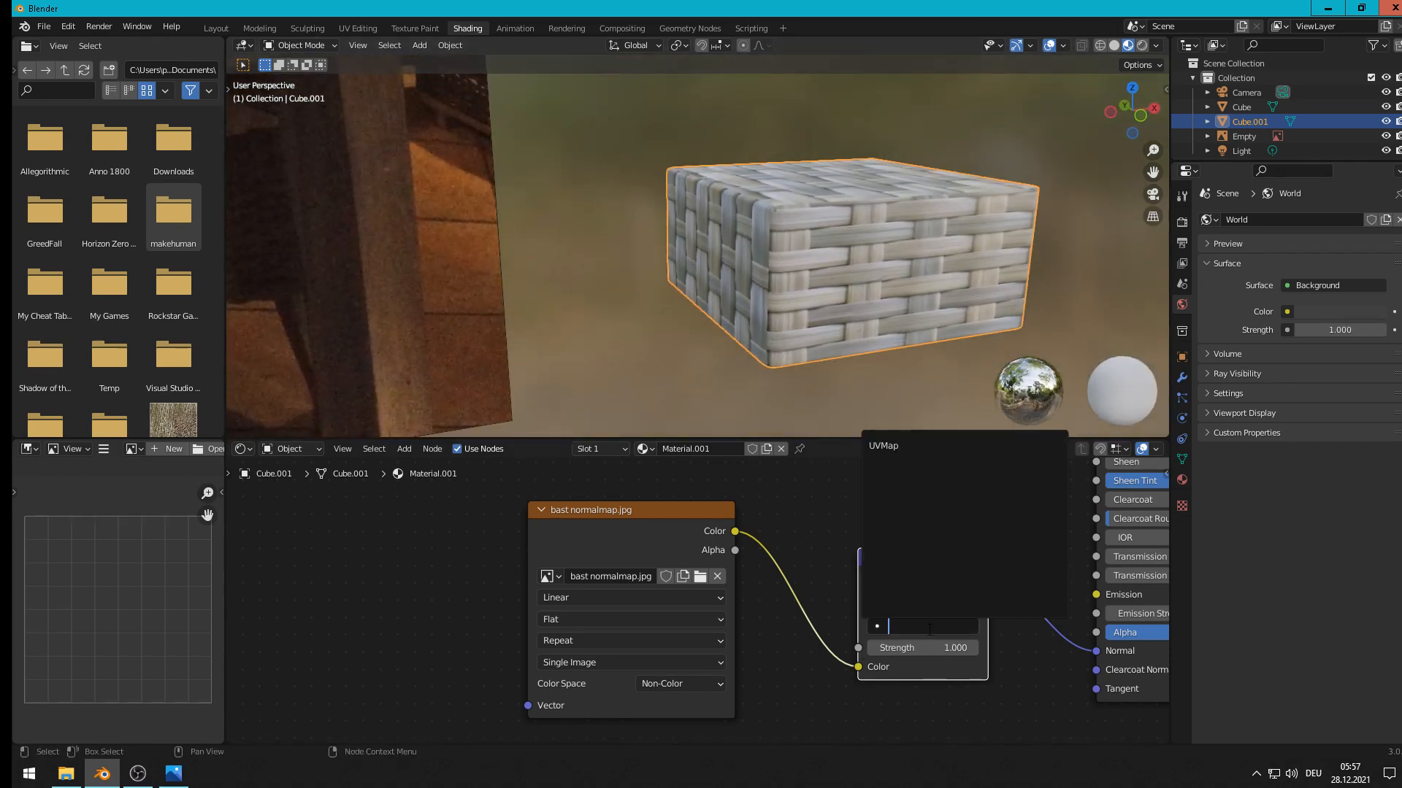
left_click(884, 448)
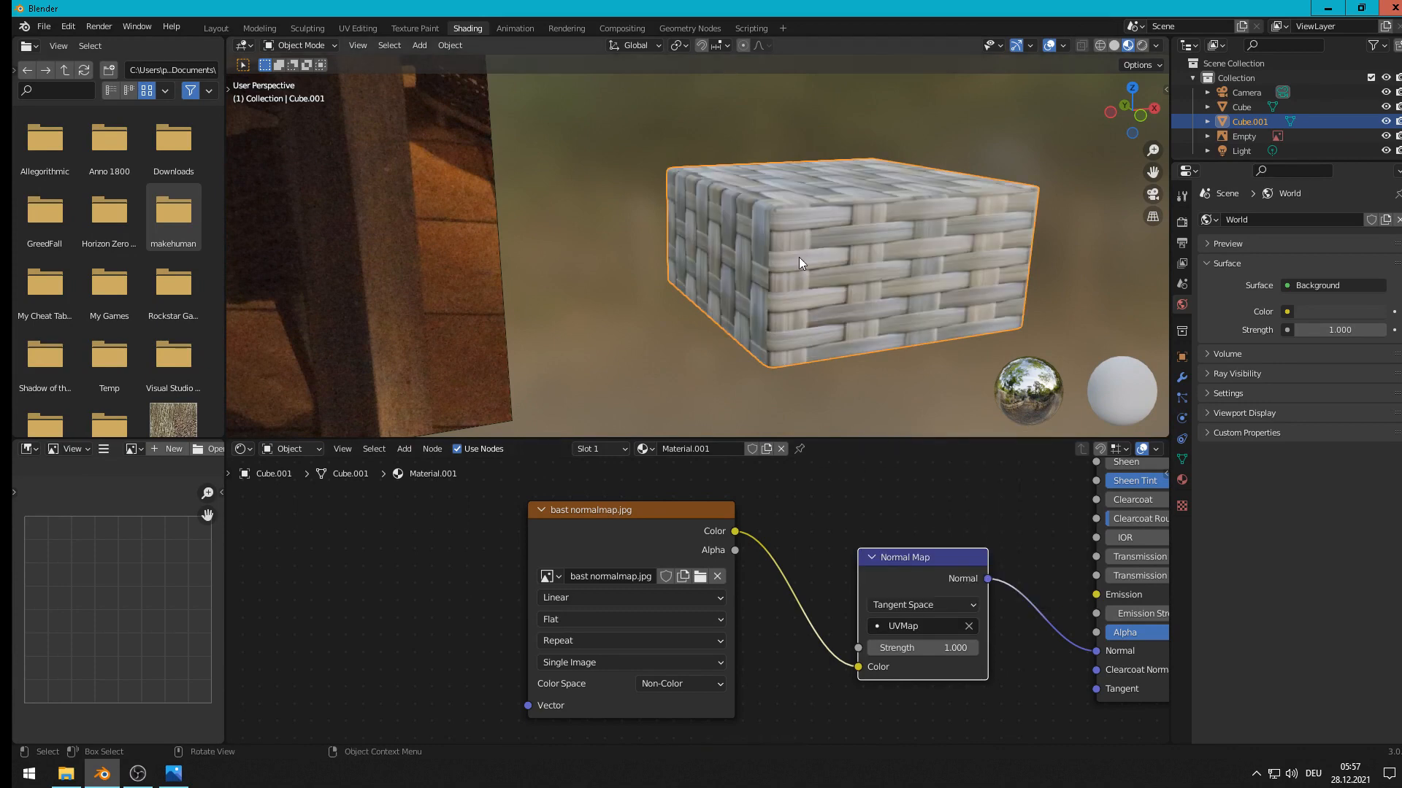
mouse_move(799, 257)
middle_mouse_down()
mouse_move(856, 272)
mouse_move(819, 265)
middle_mouse_up()
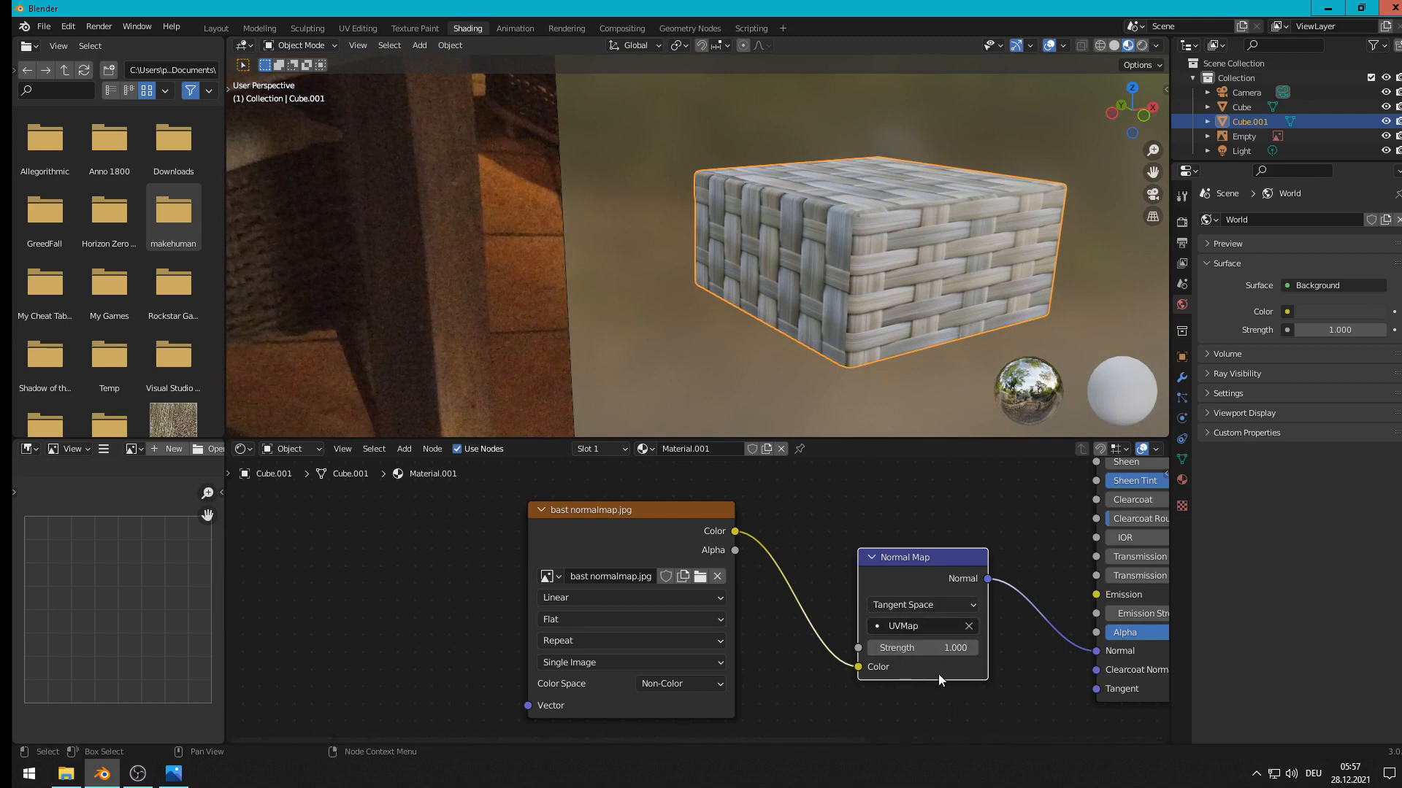
Step: Move the normal map image's link from the Normal Map node's Color input to its Strength input
left_click_drag(863, 664, 856, 650)
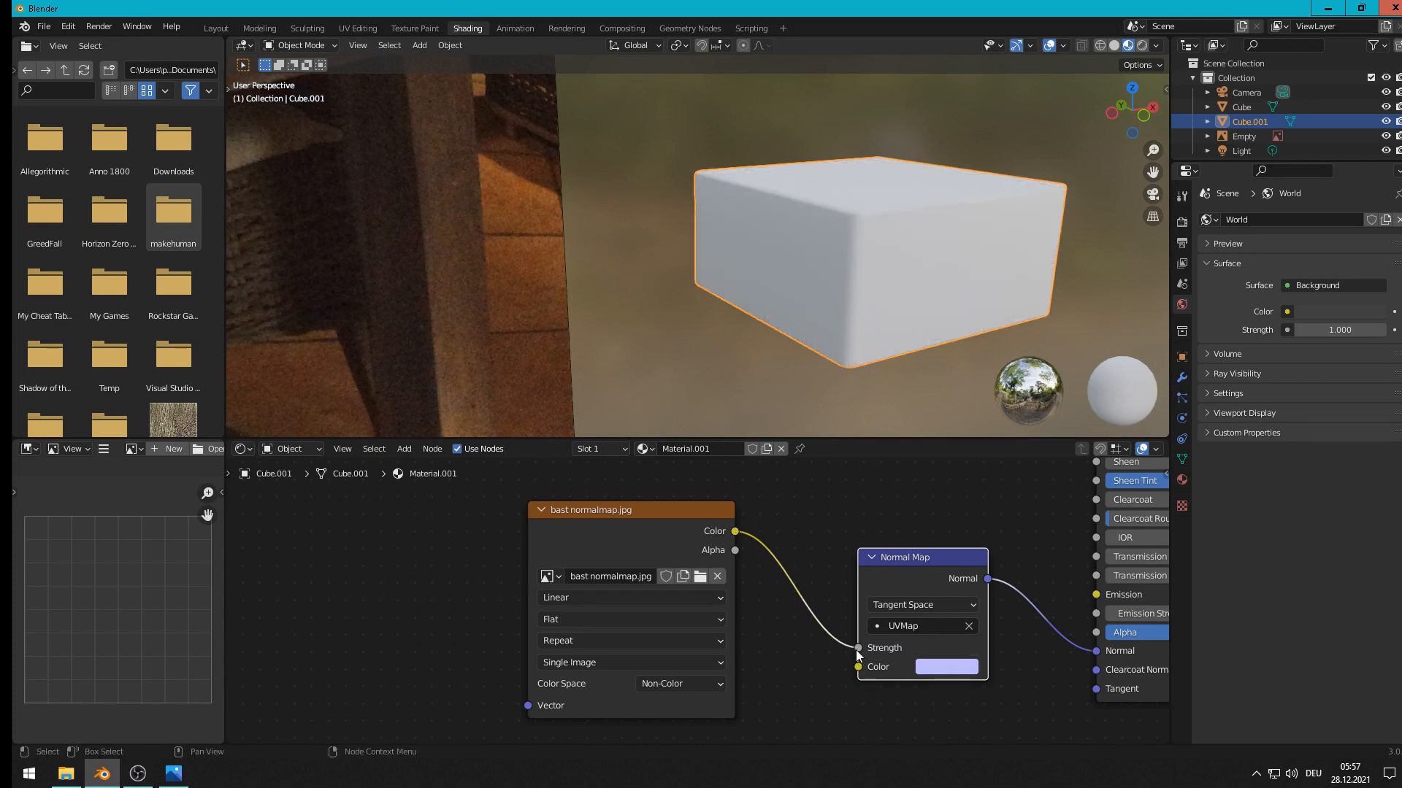
left_click_drag(859, 649, 864, 663)
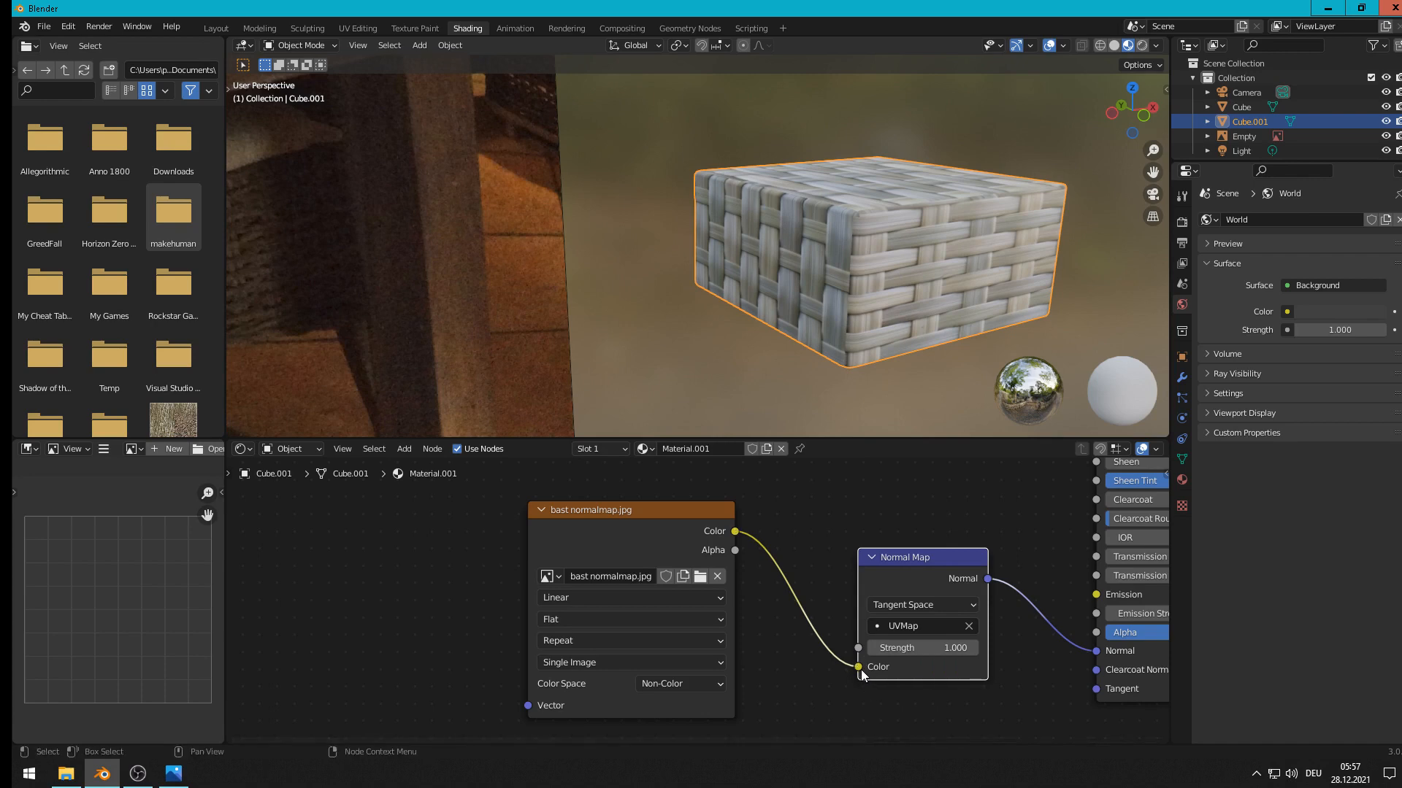
left_click_drag(858, 668, 860, 649)
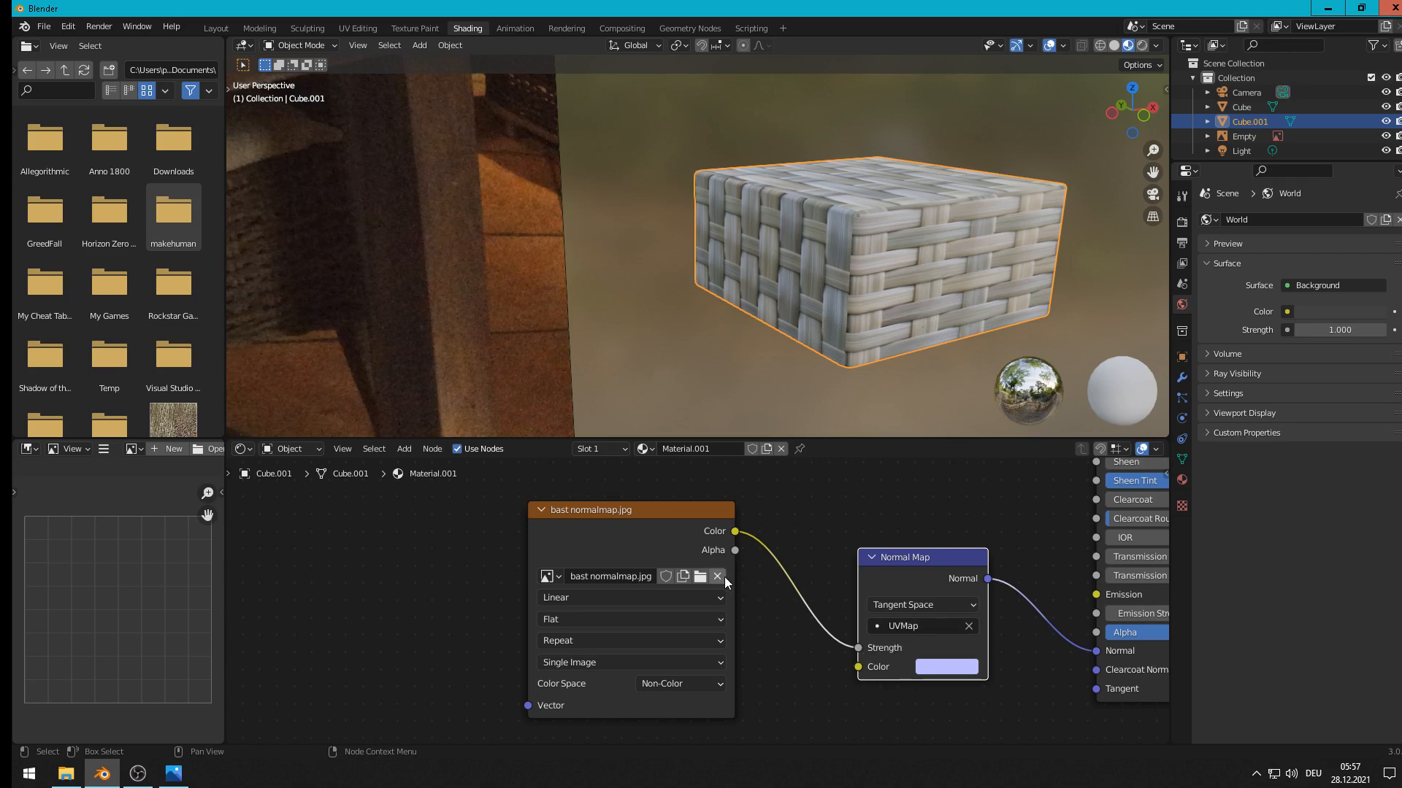
scroll(781, 626, "down", 3)
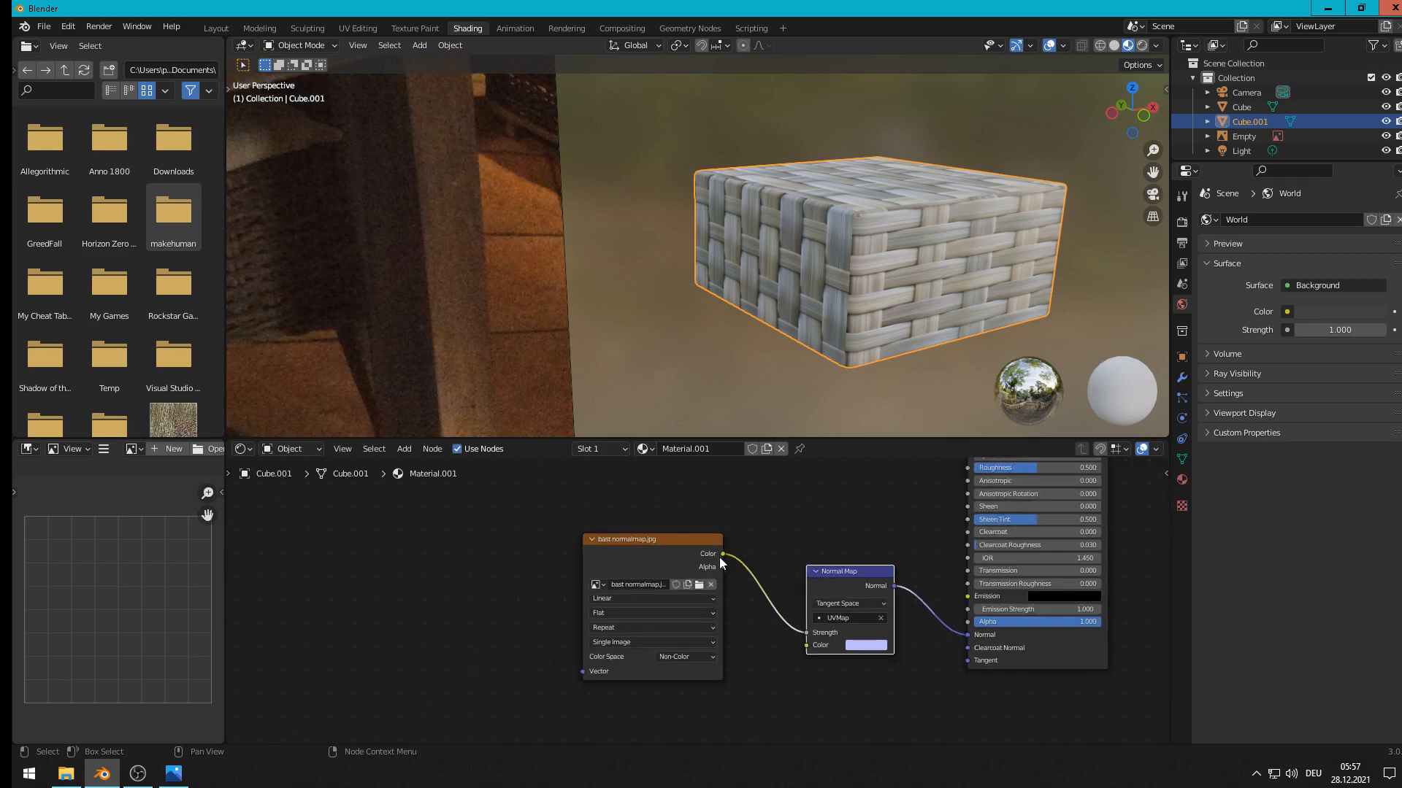
Step: Switch to File Explorer, check the bast normal and specular maps in the chair 1\textures folder, and return to Blender
left_click(66, 774)
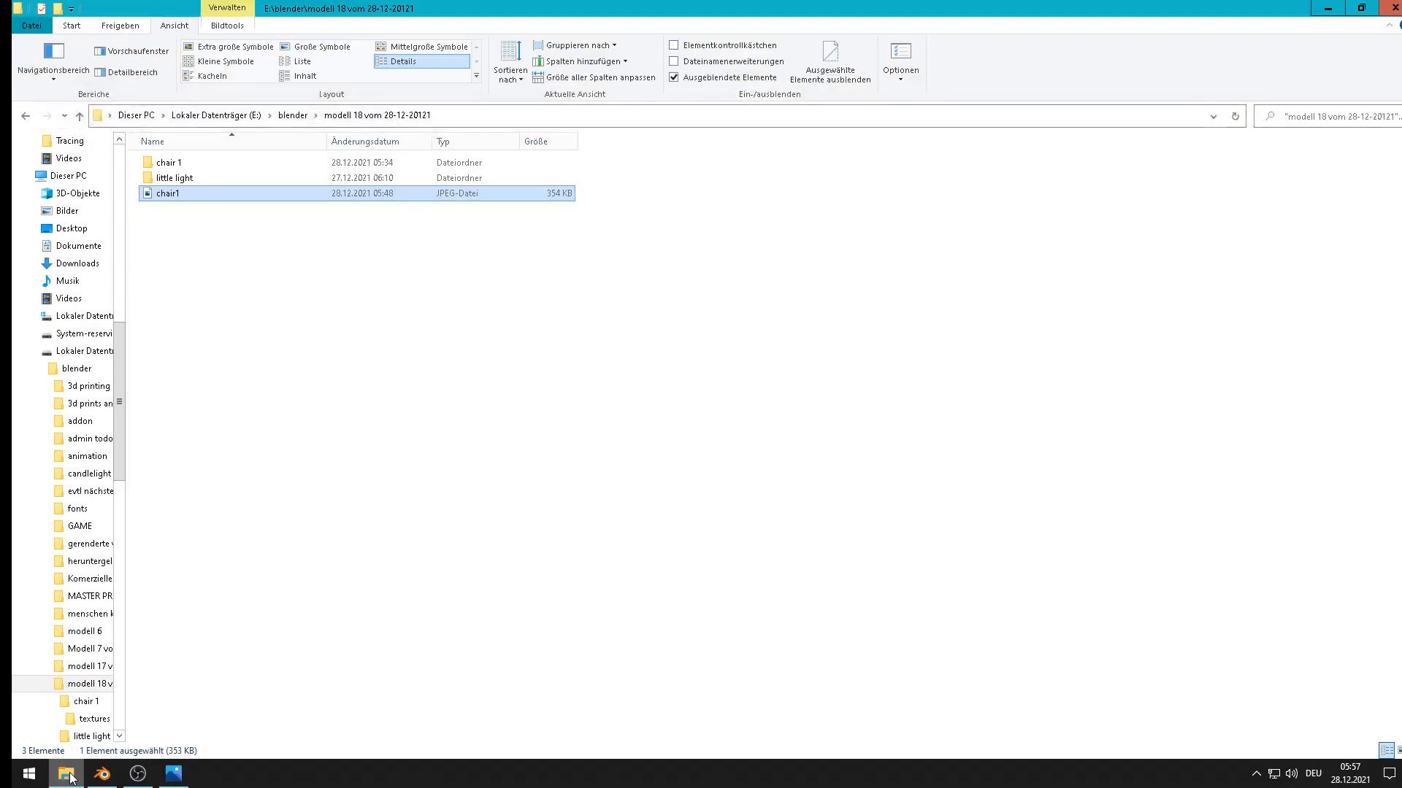
double_click(175, 164)
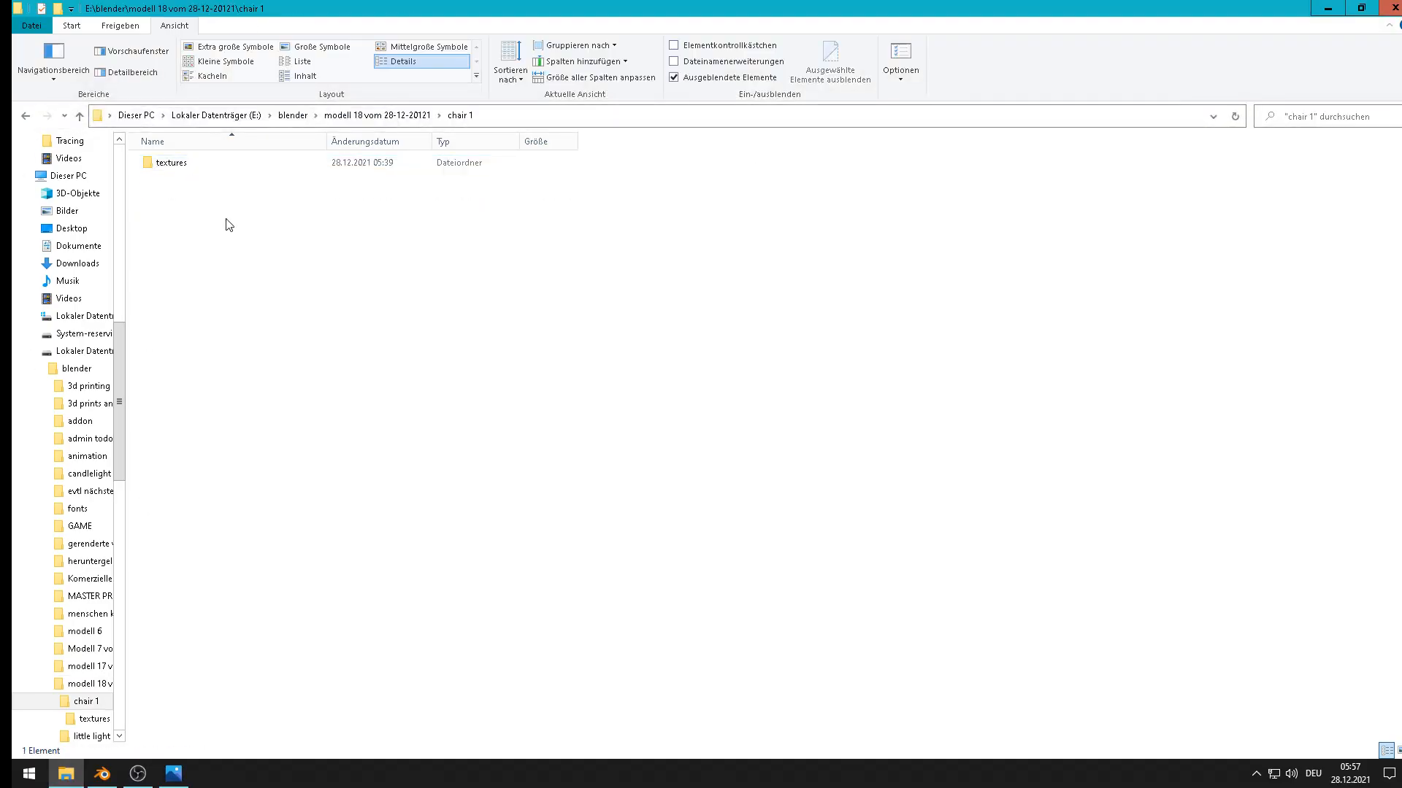
double_click(167, 164)
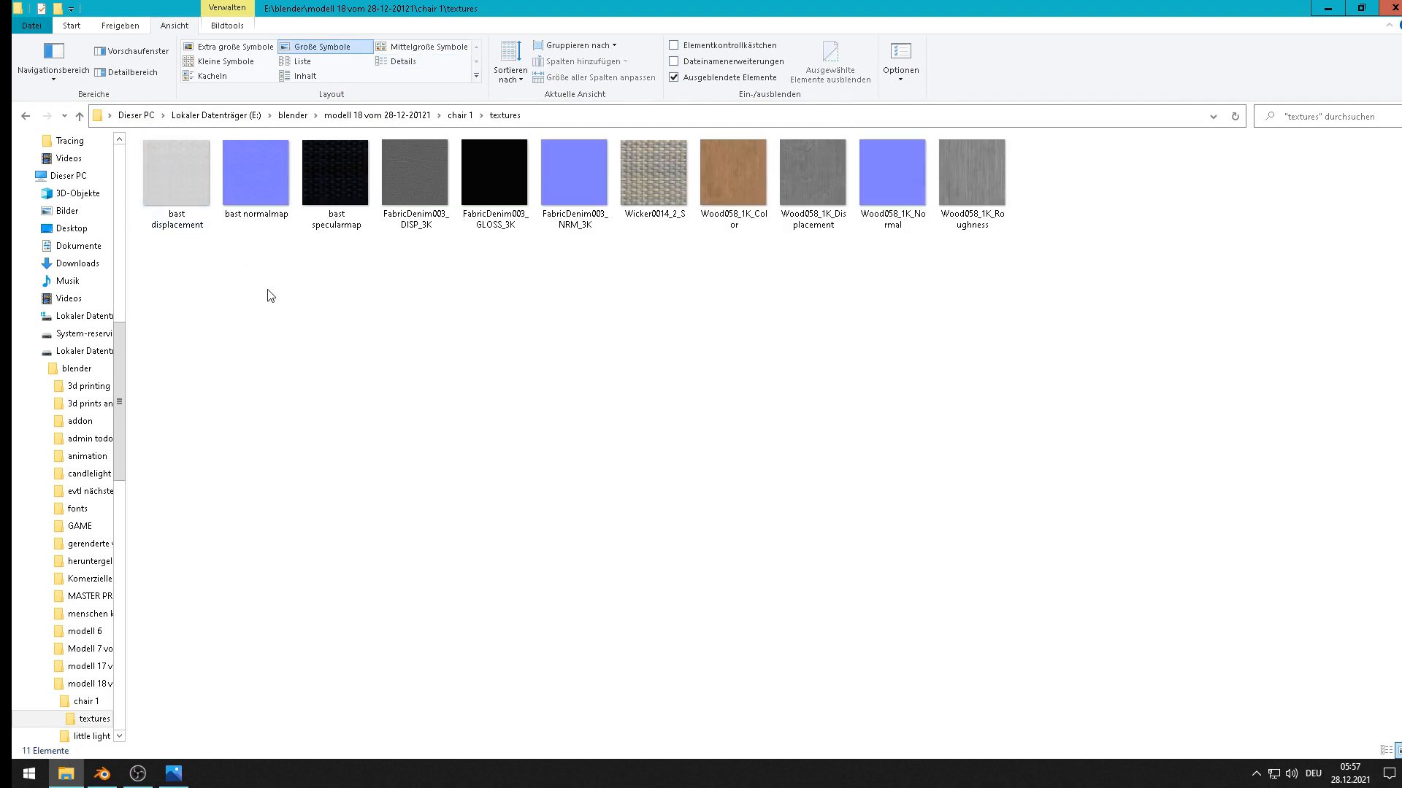
left_click(277, 209)
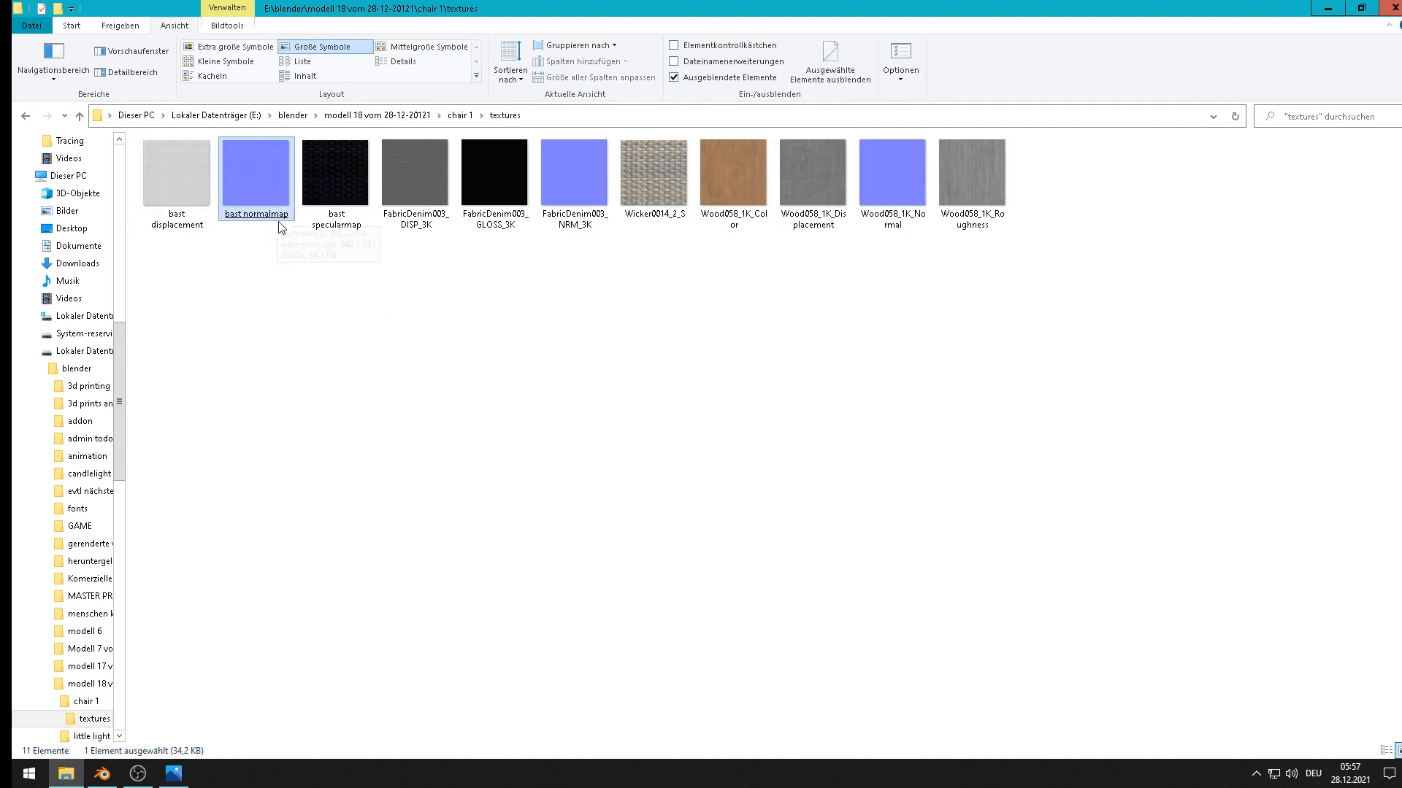
left_click(337, 208)
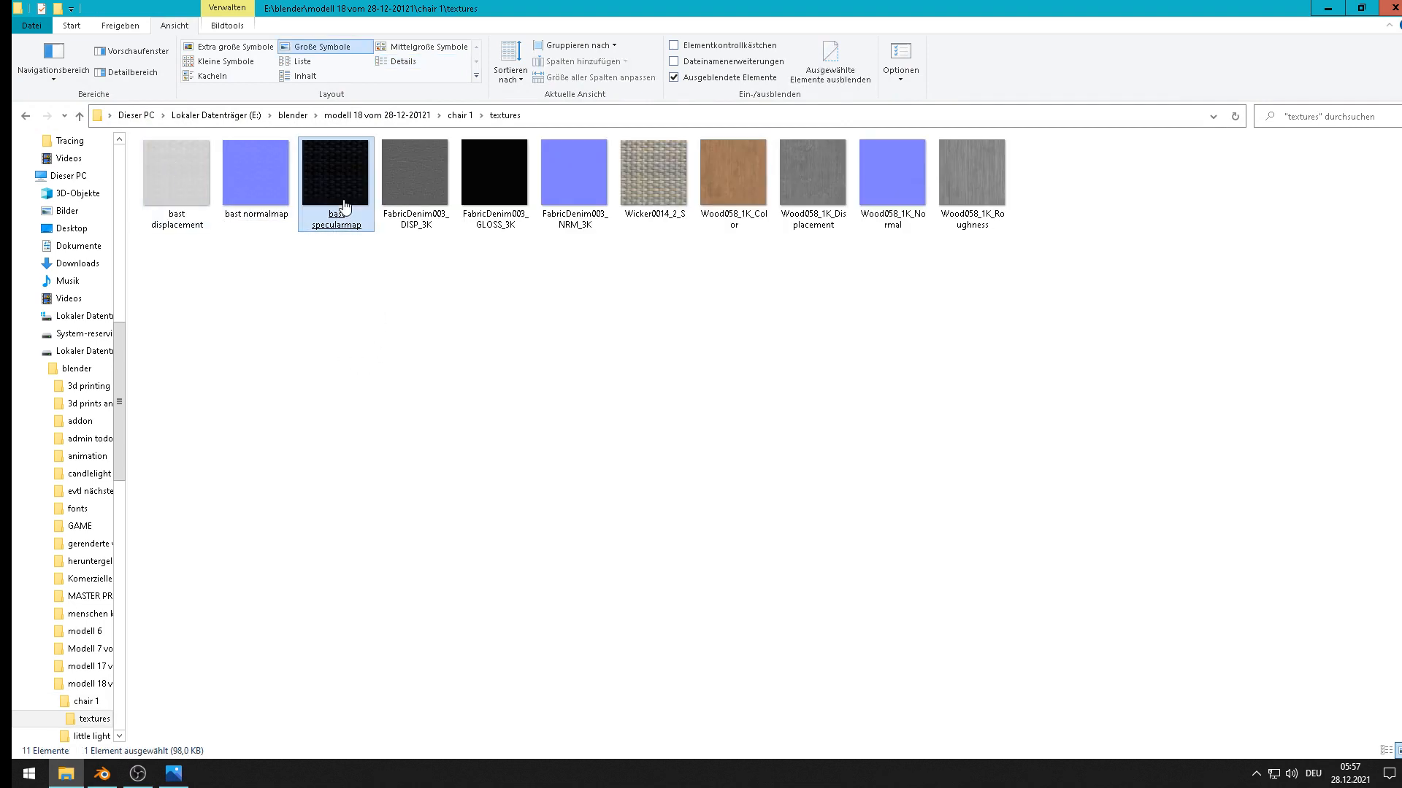
mouse_move(145, 777)
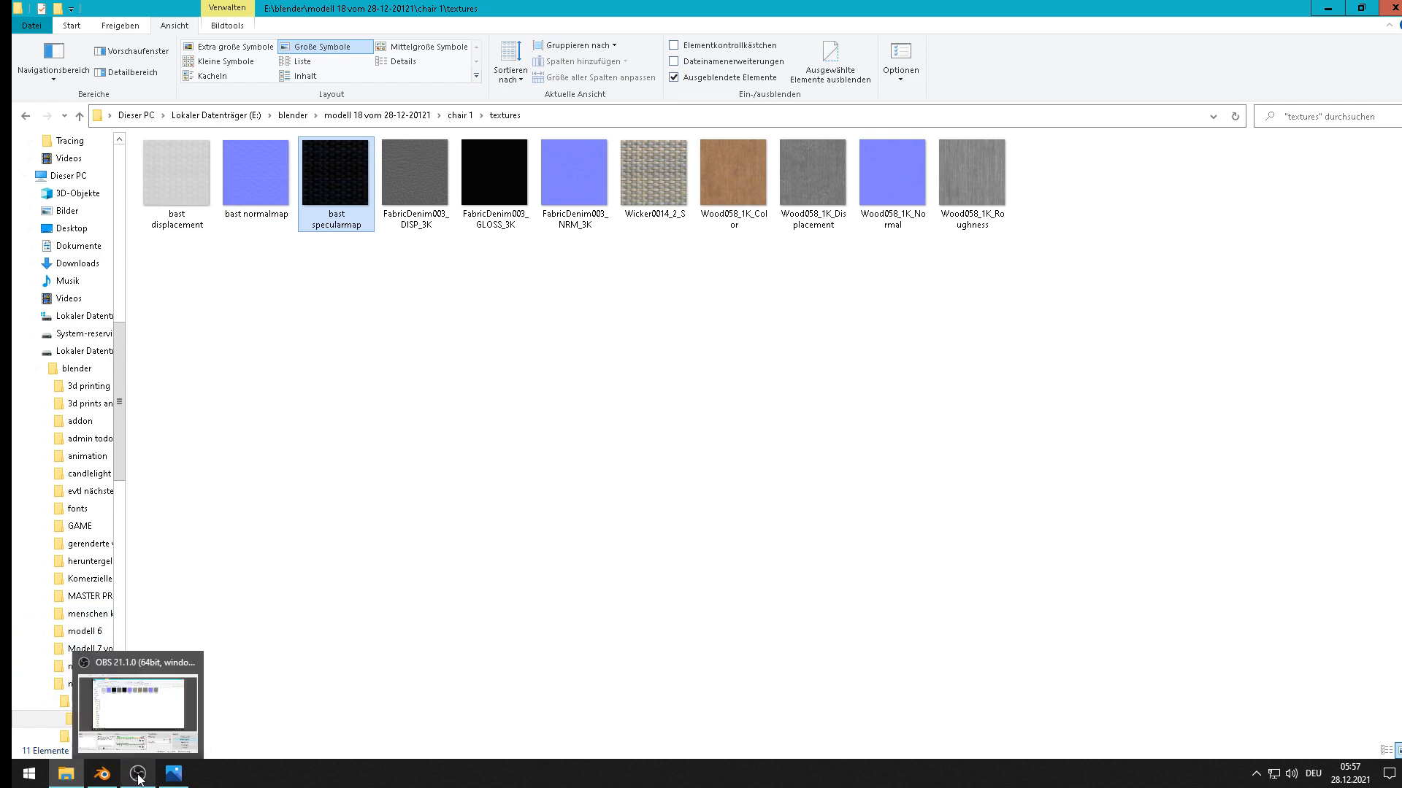
left_click(102, 774)
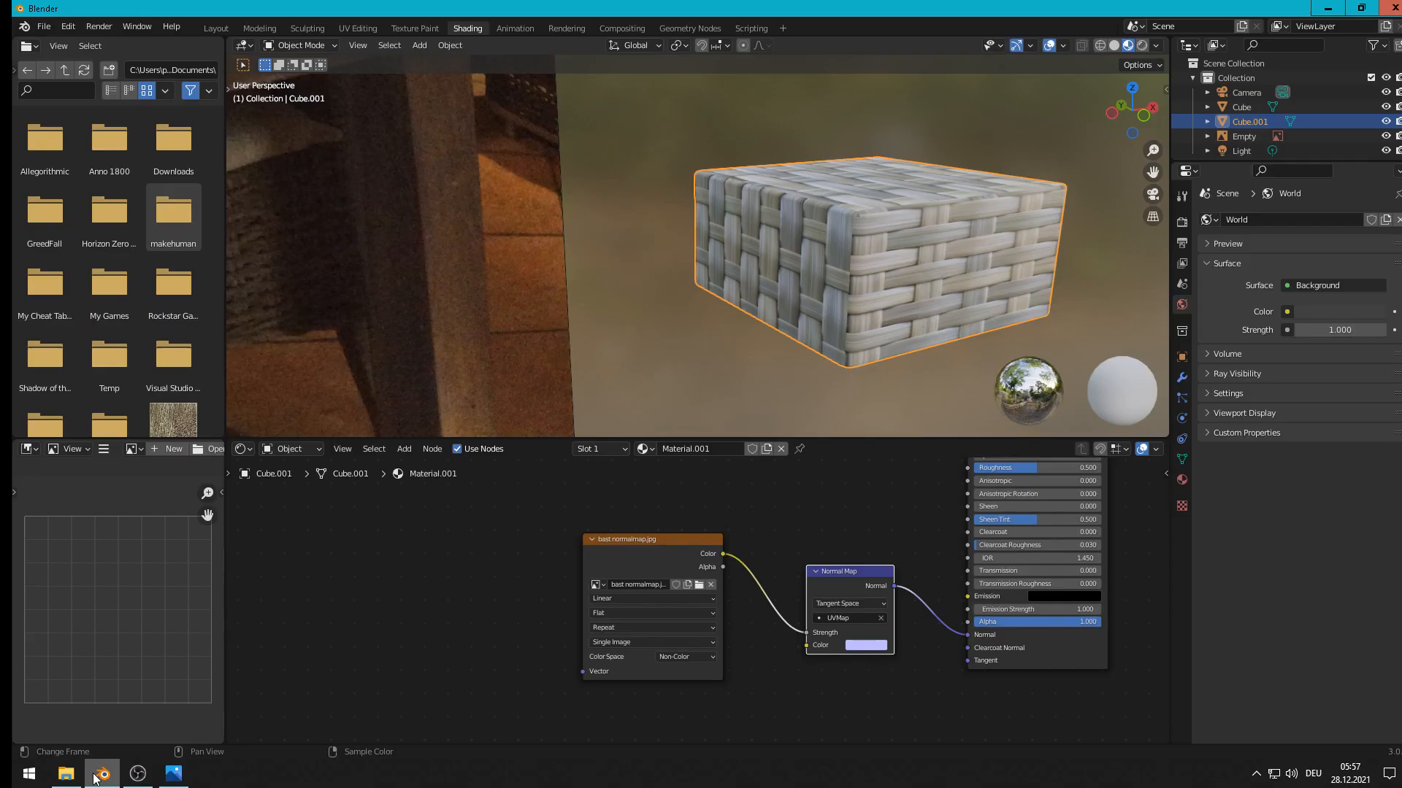
Step: Duplicate the bast normalmap.jpg node beneath the wicker texture node and link its Color to the Principled BSDF's Specular input
scroll(950, 619, "down", 3)
middle_click_drag(775, 558, 749, 681)
left_click(651, 691)
key("shift+d")
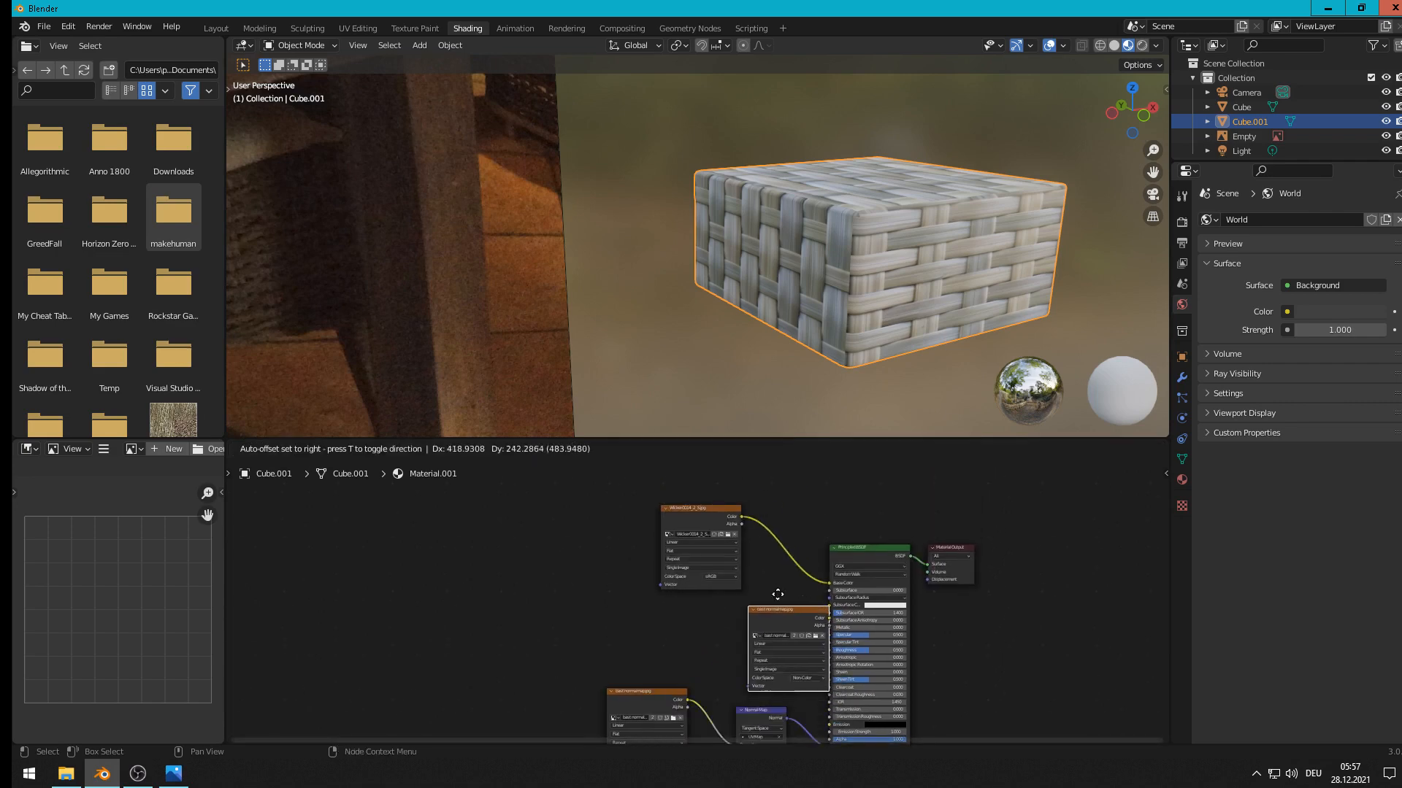
left_click(711, 606)
scroll(800, 649, "up", 5)
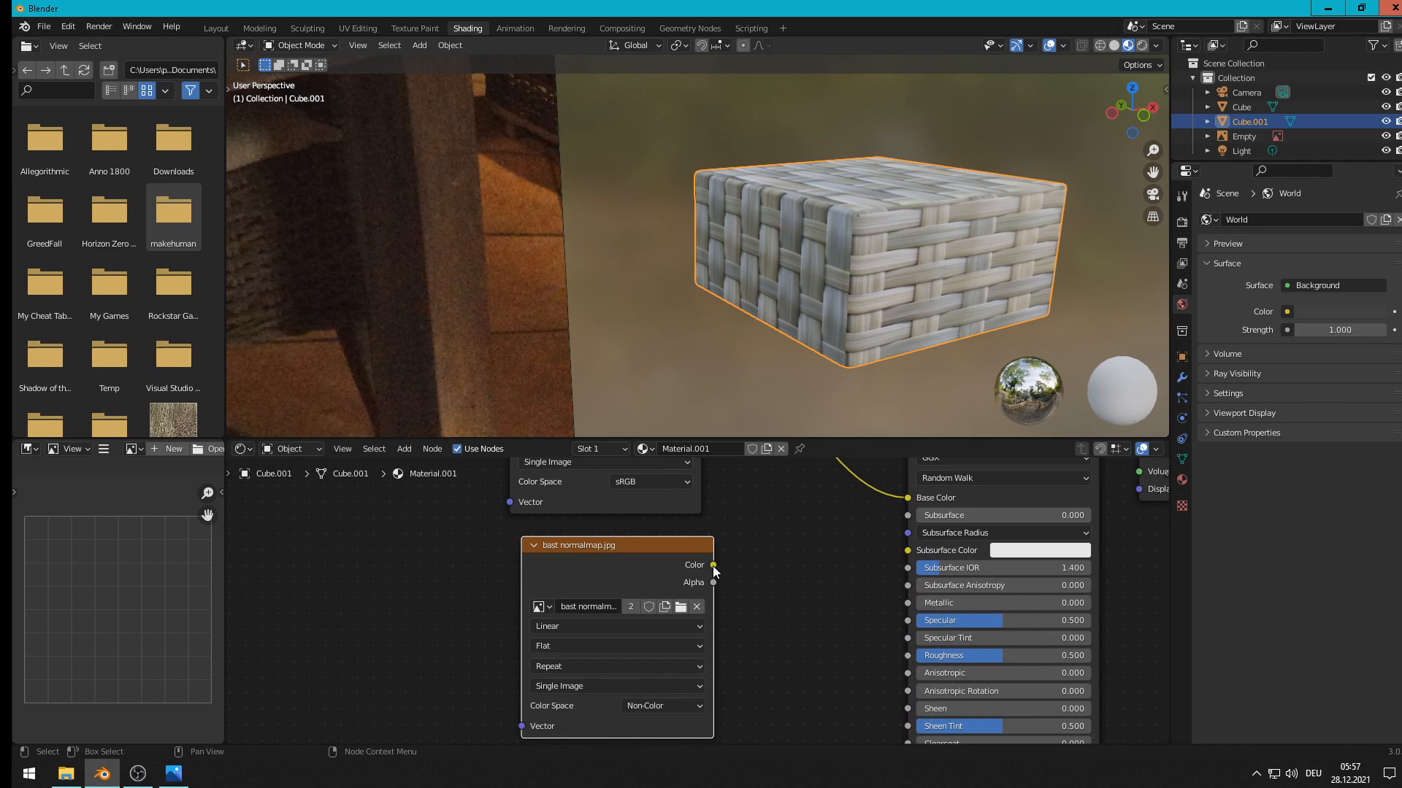
left_click_drag(712, 567, 910, 620)
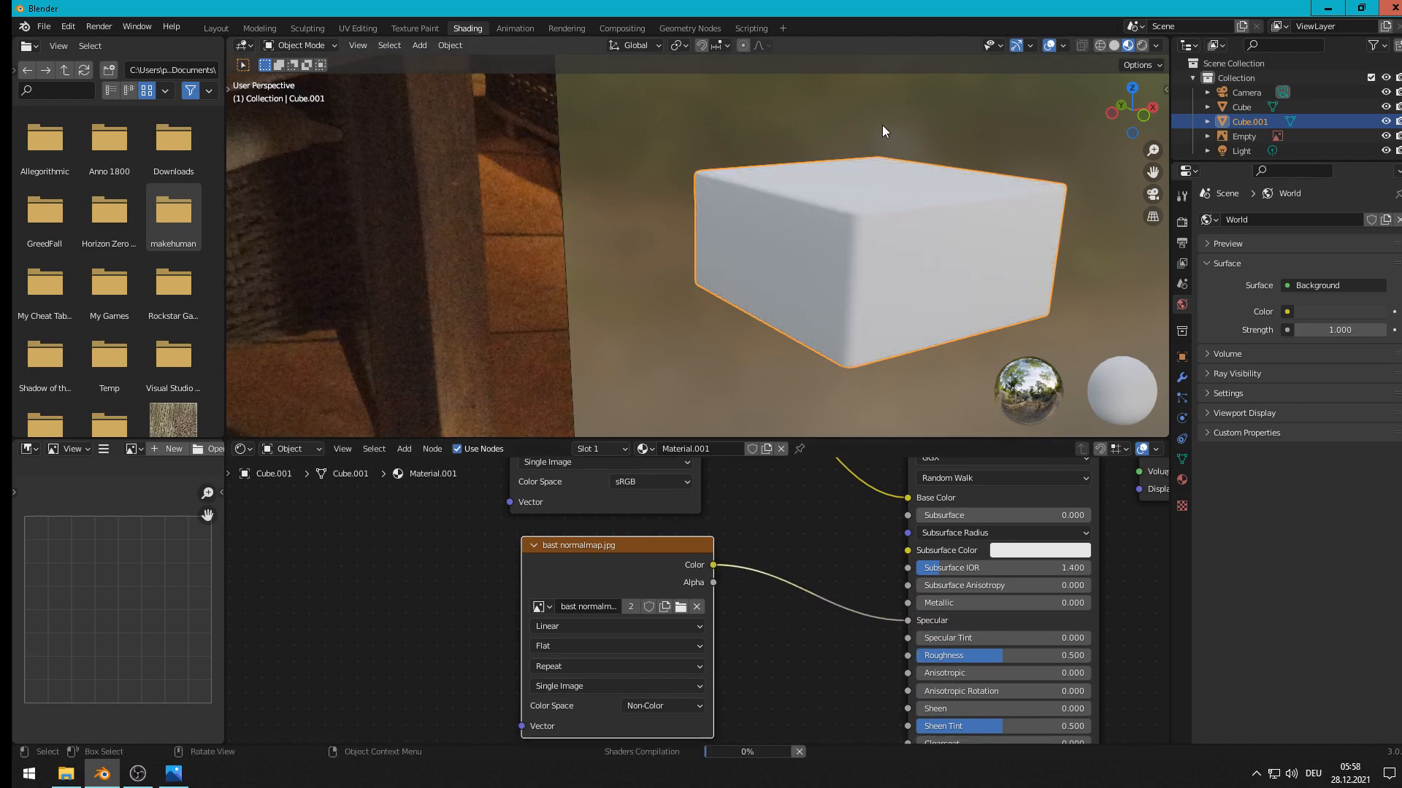
middle_click_drag(875, 243, 812, 249)
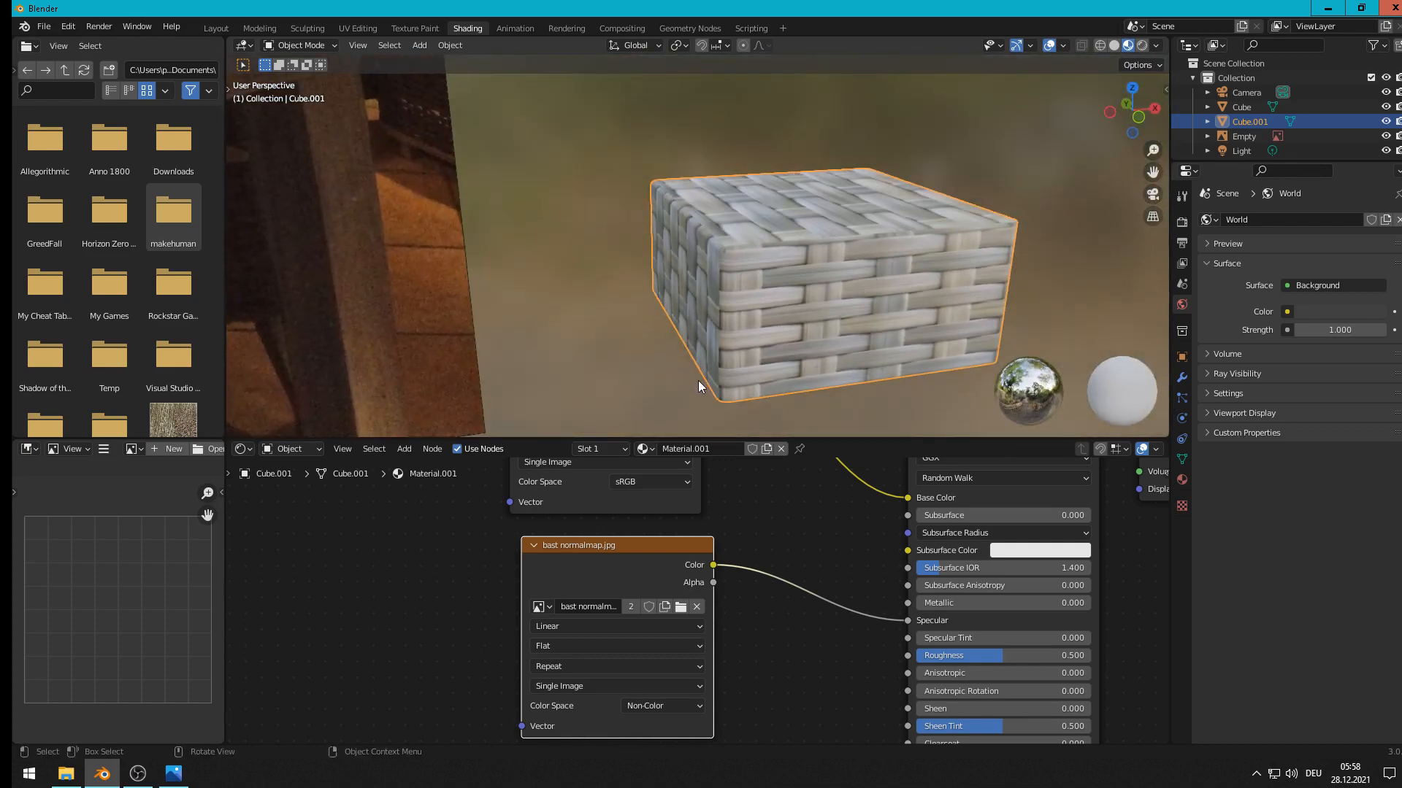
scroll(698, 379, "down", 5)
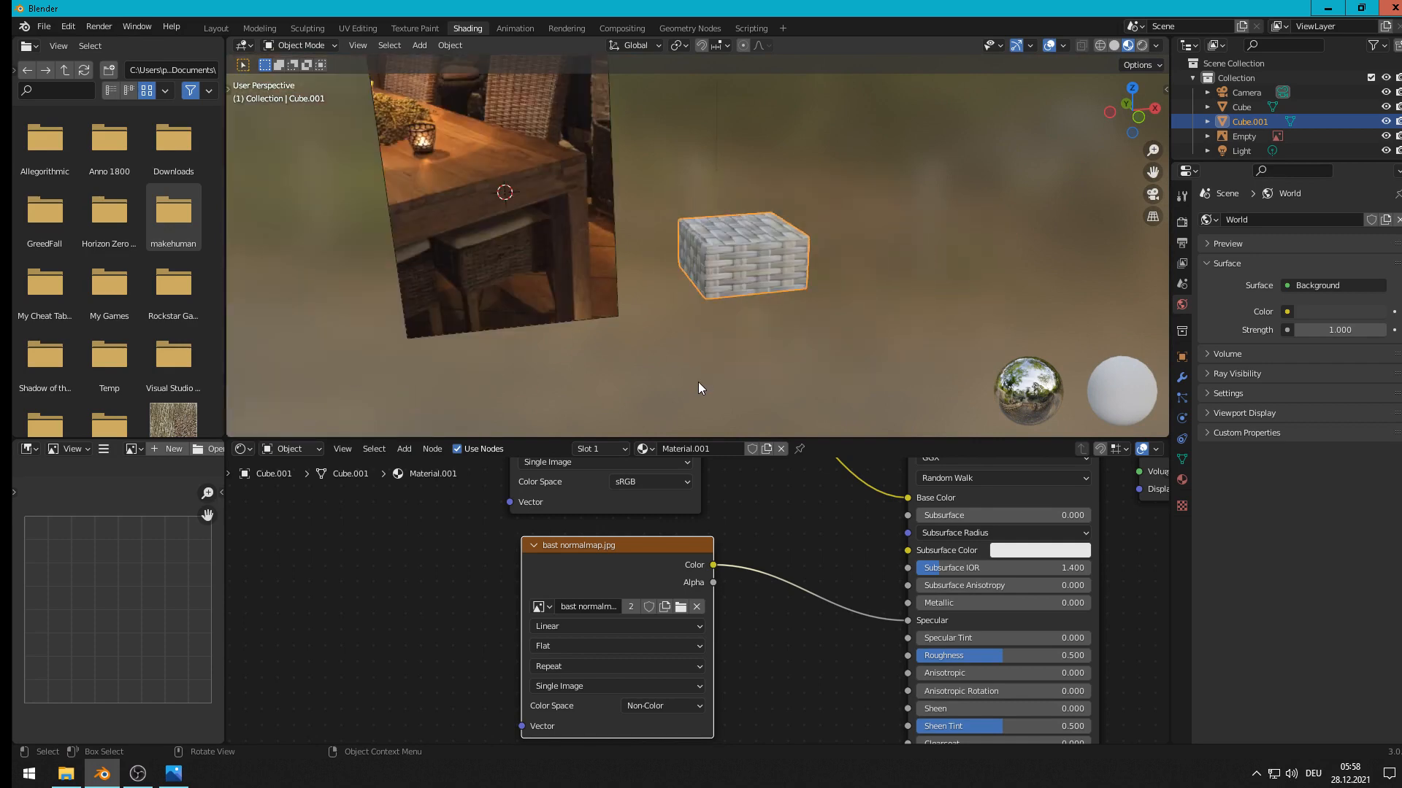
Step: Move the Material Output node farther from the Principled BSDF node to make room between them
scroll(908, 712, "down", 2)
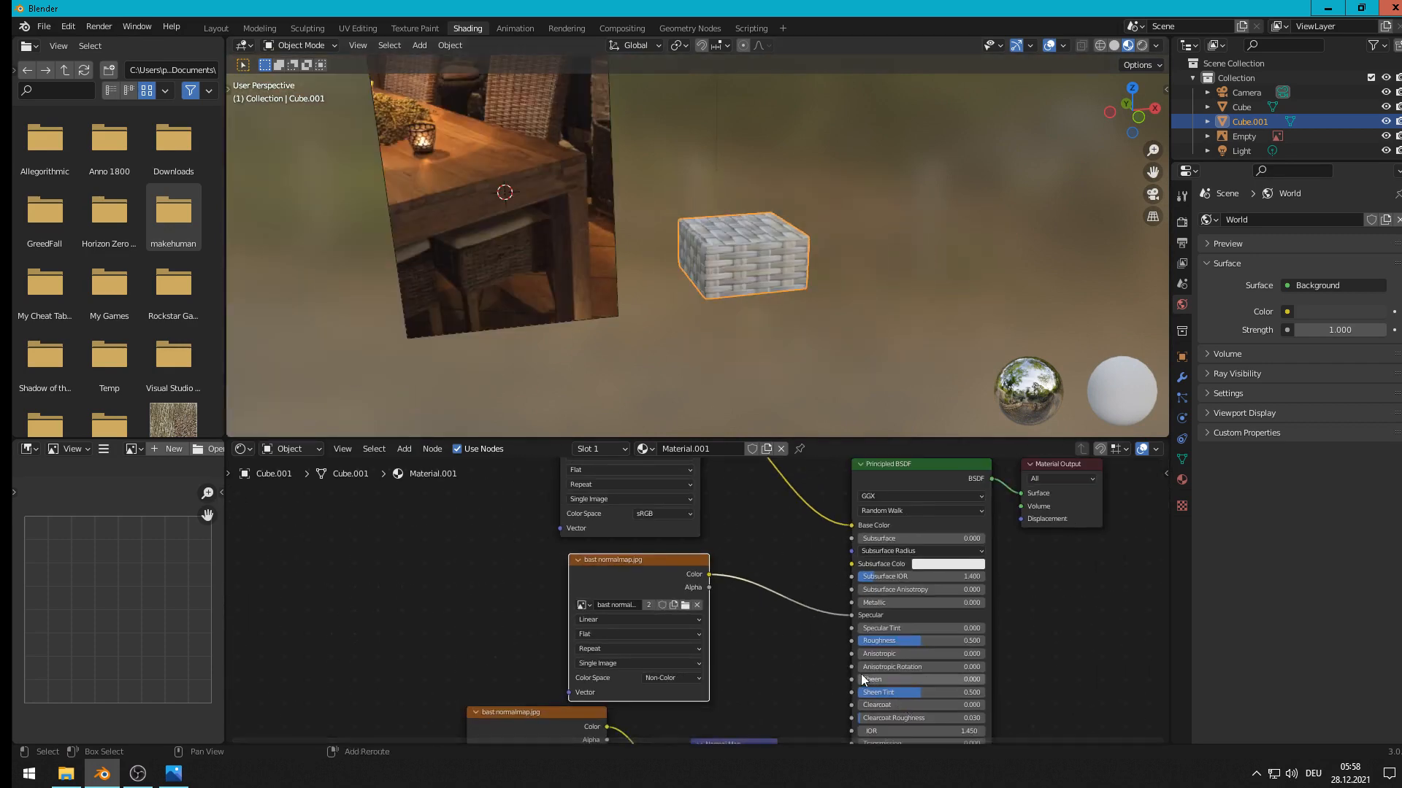
middle_click_drag(903, 702, 624, 694)
left_click_drag(793, 463, 948, 466)
scroll(870, 546, "down", 3)
middle_click_drag(772, 589, 716, 572)
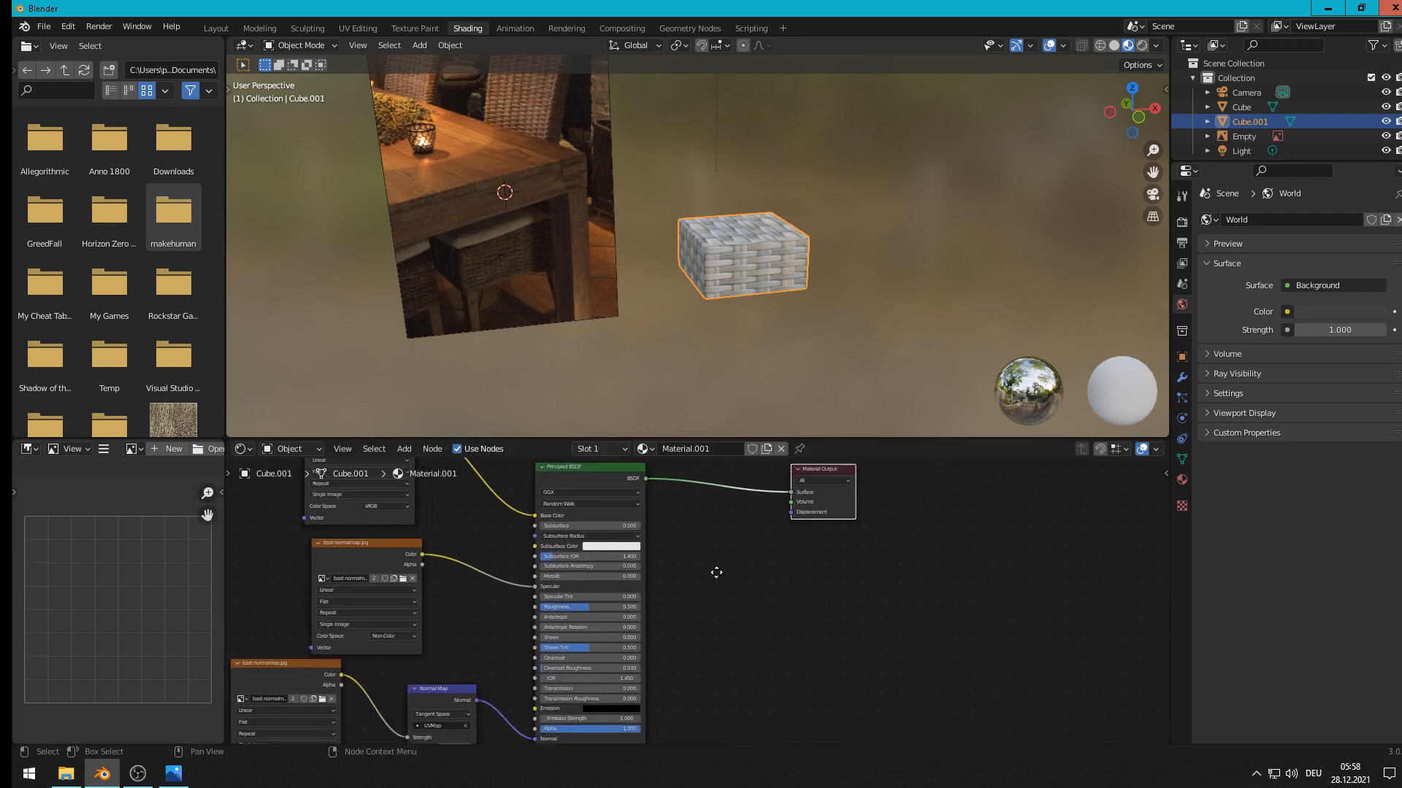
scroll(633, 607, "up", 2)
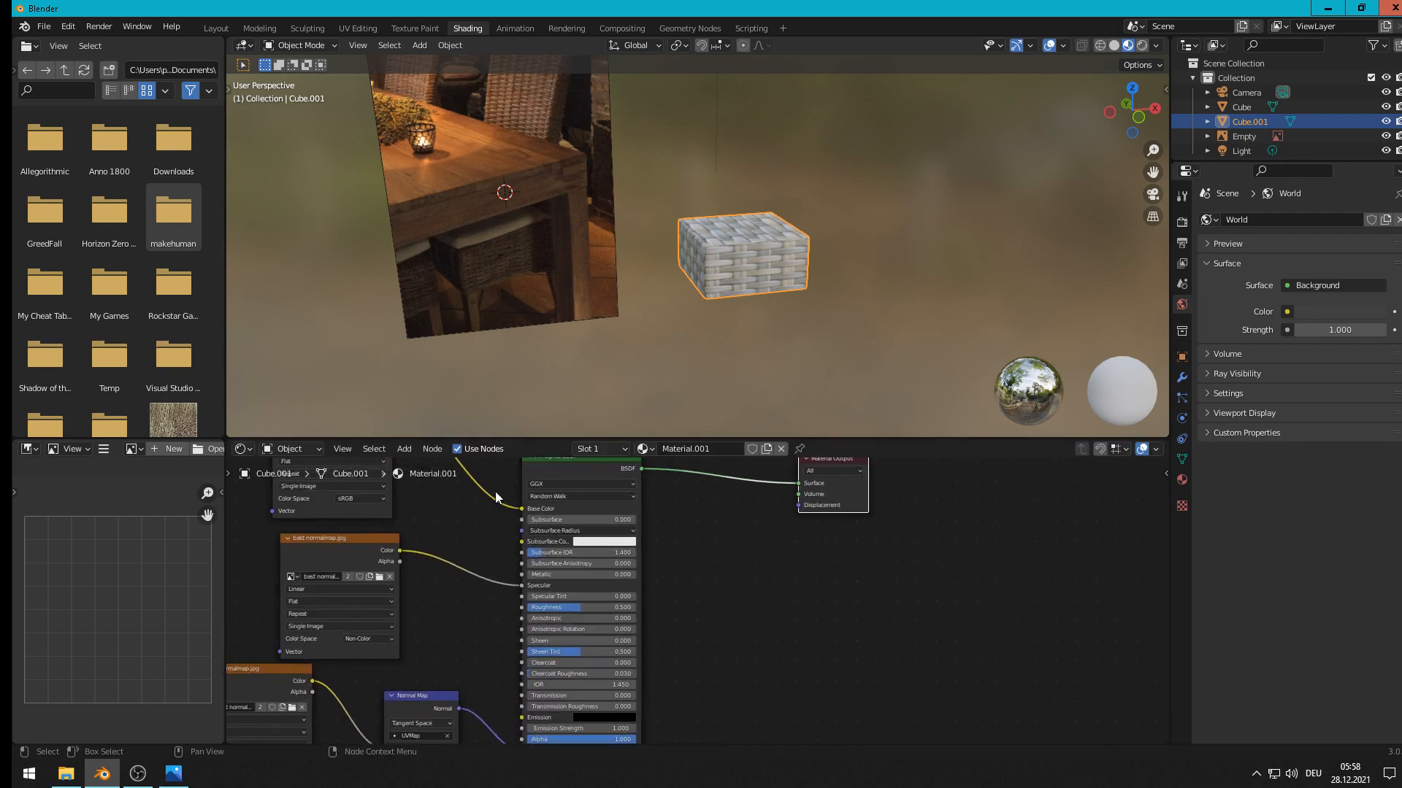
Step: Add a Displacement vector node between the Principled BSDF and Material Output nodes, moving the output node farther away to make room
left_click(405, 448)
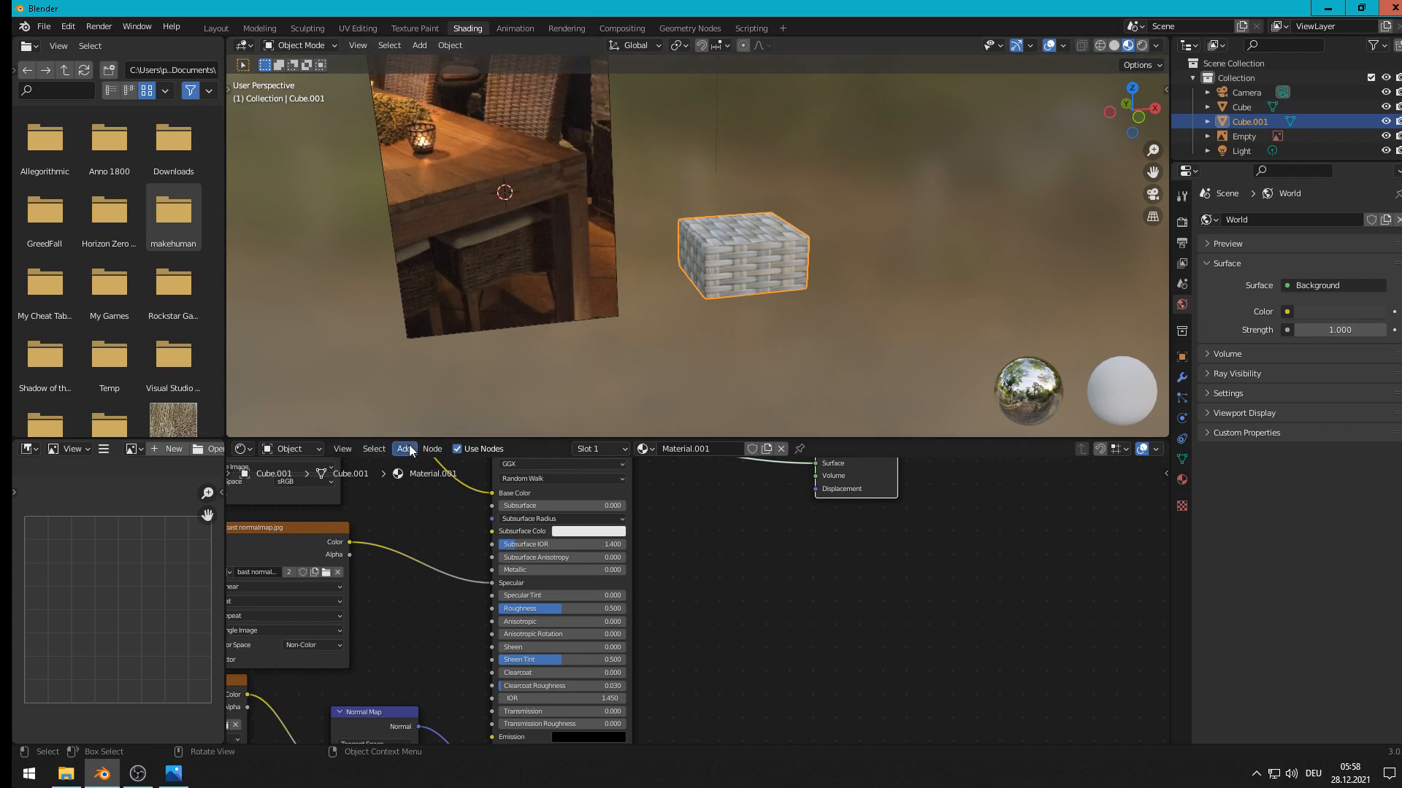
left_click(414, 449)
mouse_move(437, 573)
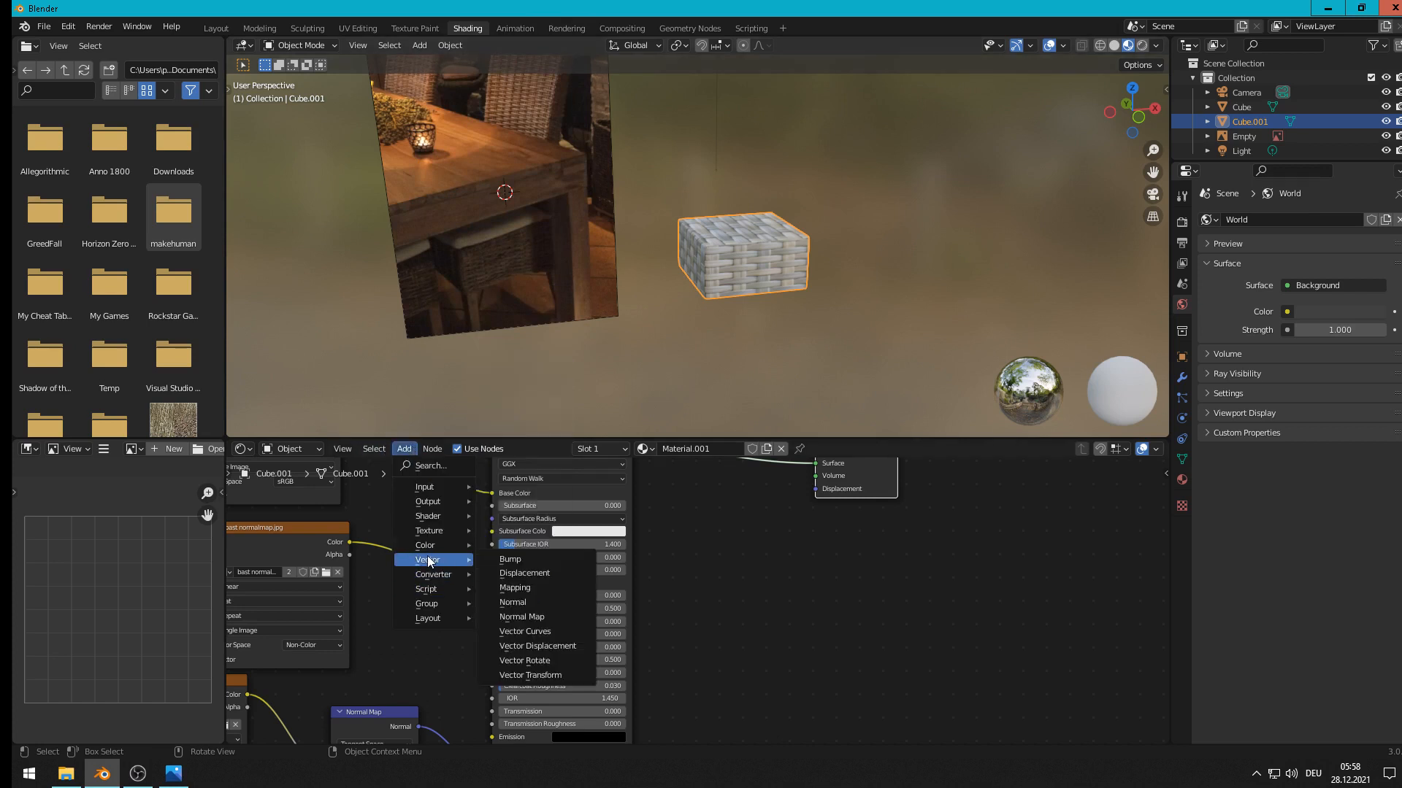
left_click(524, 574)
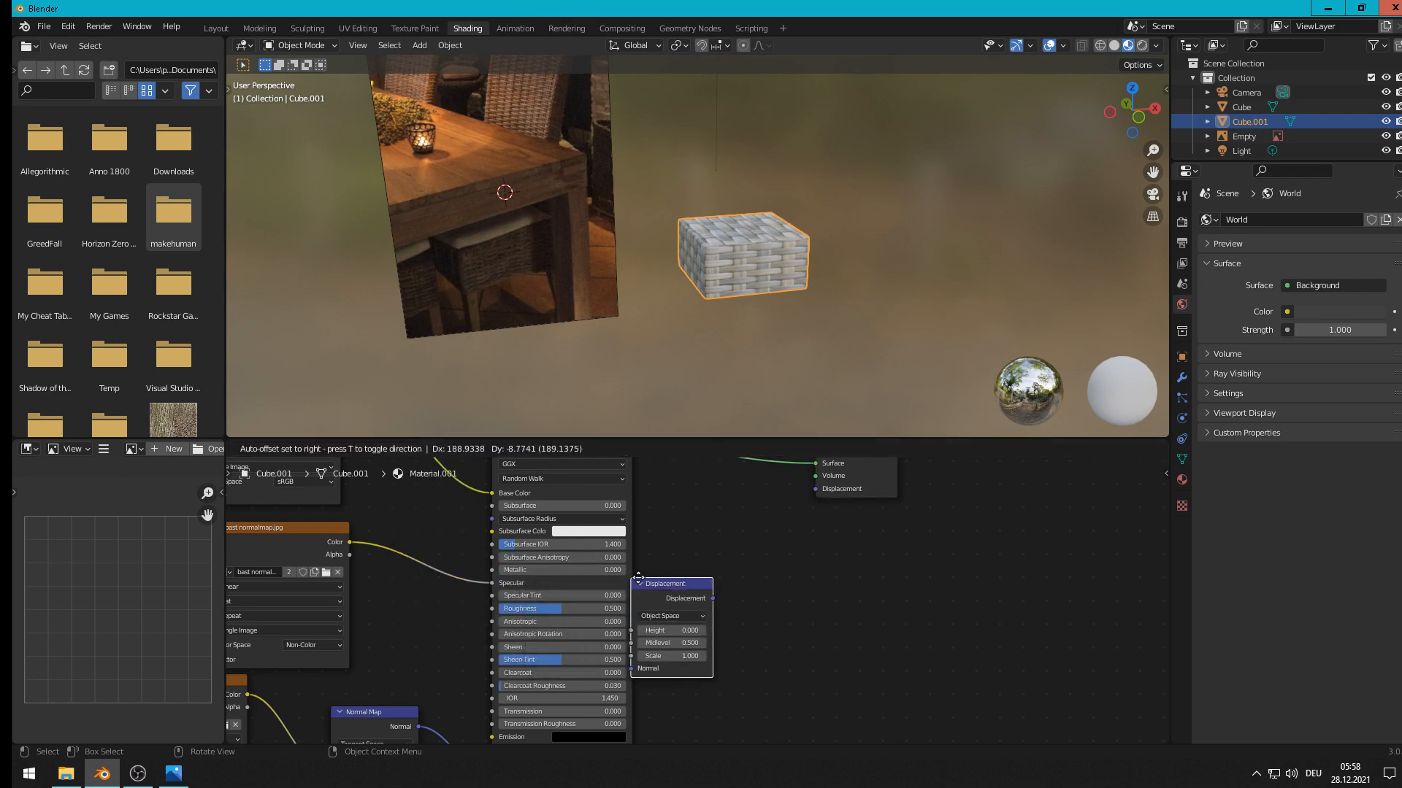
left_click(688, 572)
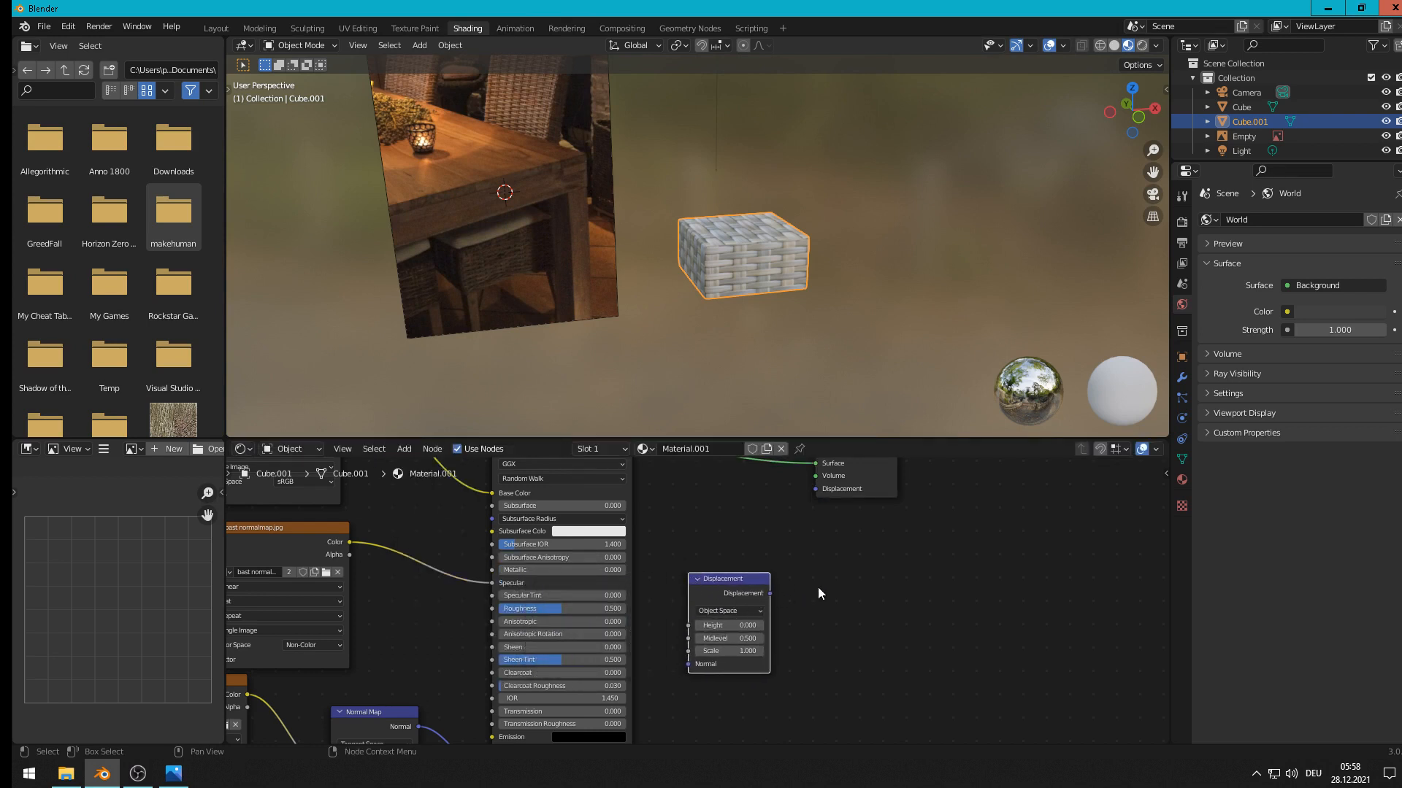
scroll(817, 587, "down", 1)
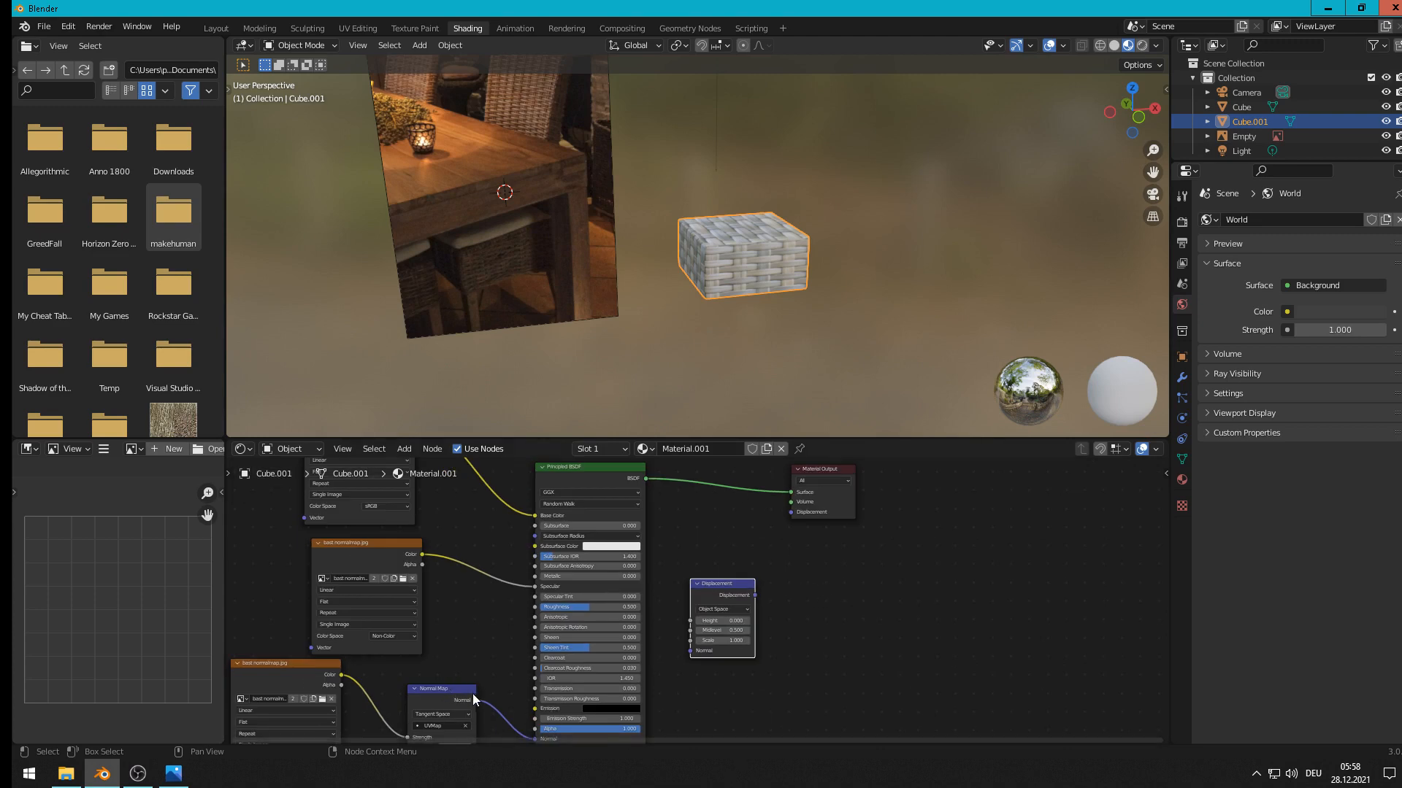
left_click_drag(709, 578, 799, 547)
left_click_drag(836, 471, 930, 488)
left_click_drag(808, 546, 826, 537)
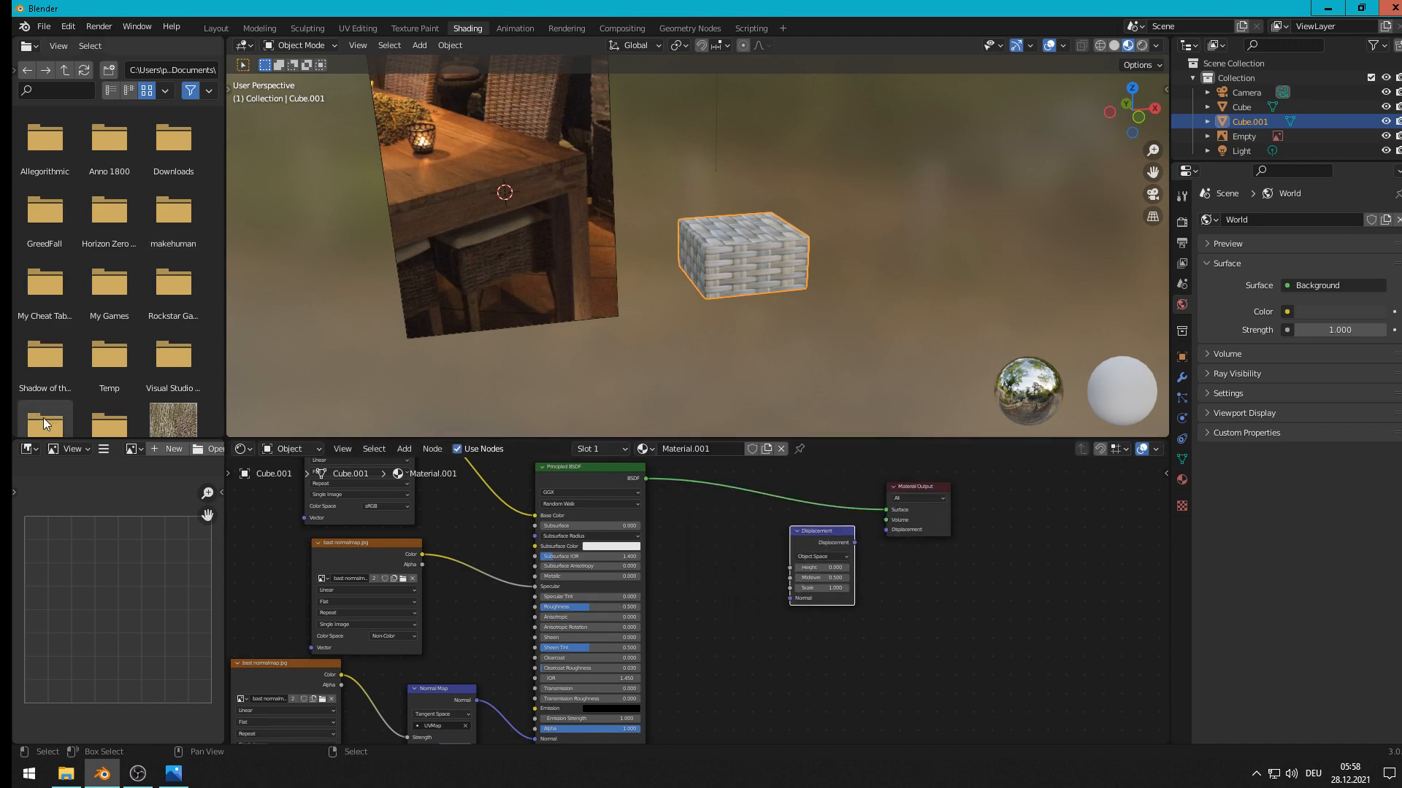
Step: Duplicate the bast normalmap.jpg node linked to Specular, place the copy beside the Displacement node, and load bast displacement.jpg into it
left_click(358, 554)
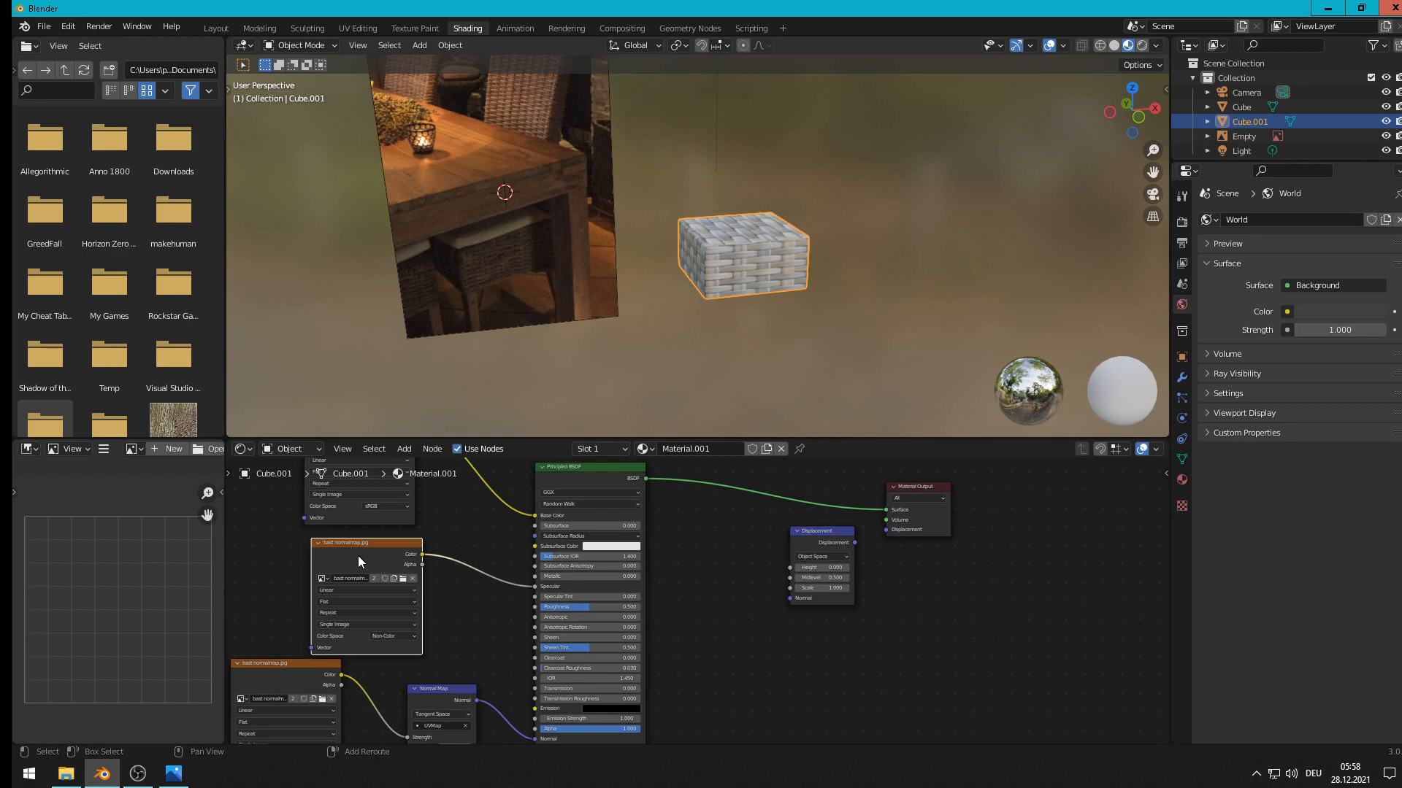
key("shift+d")
left_click(710, 549)
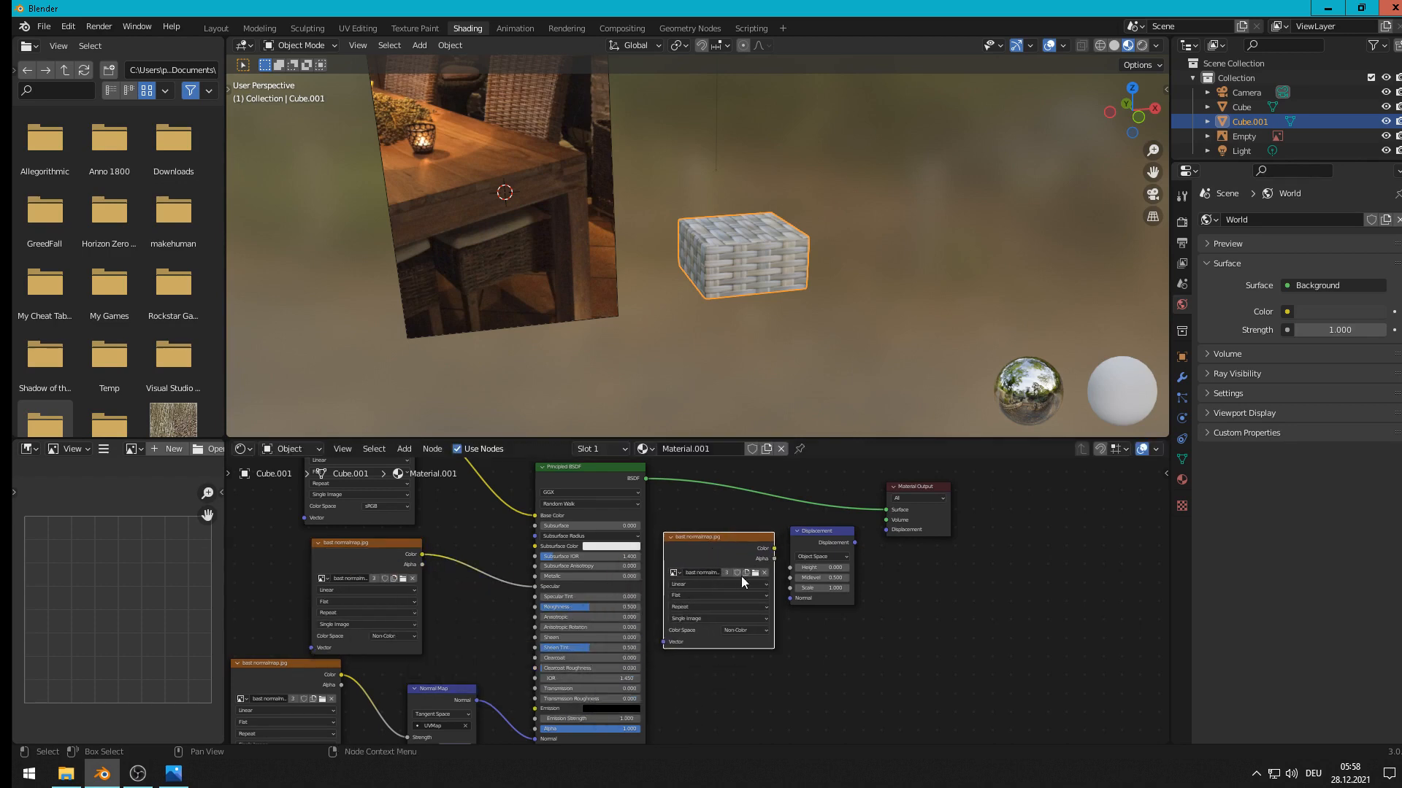
scroll(742, 576, "up", 3)
left_click(807, 550)
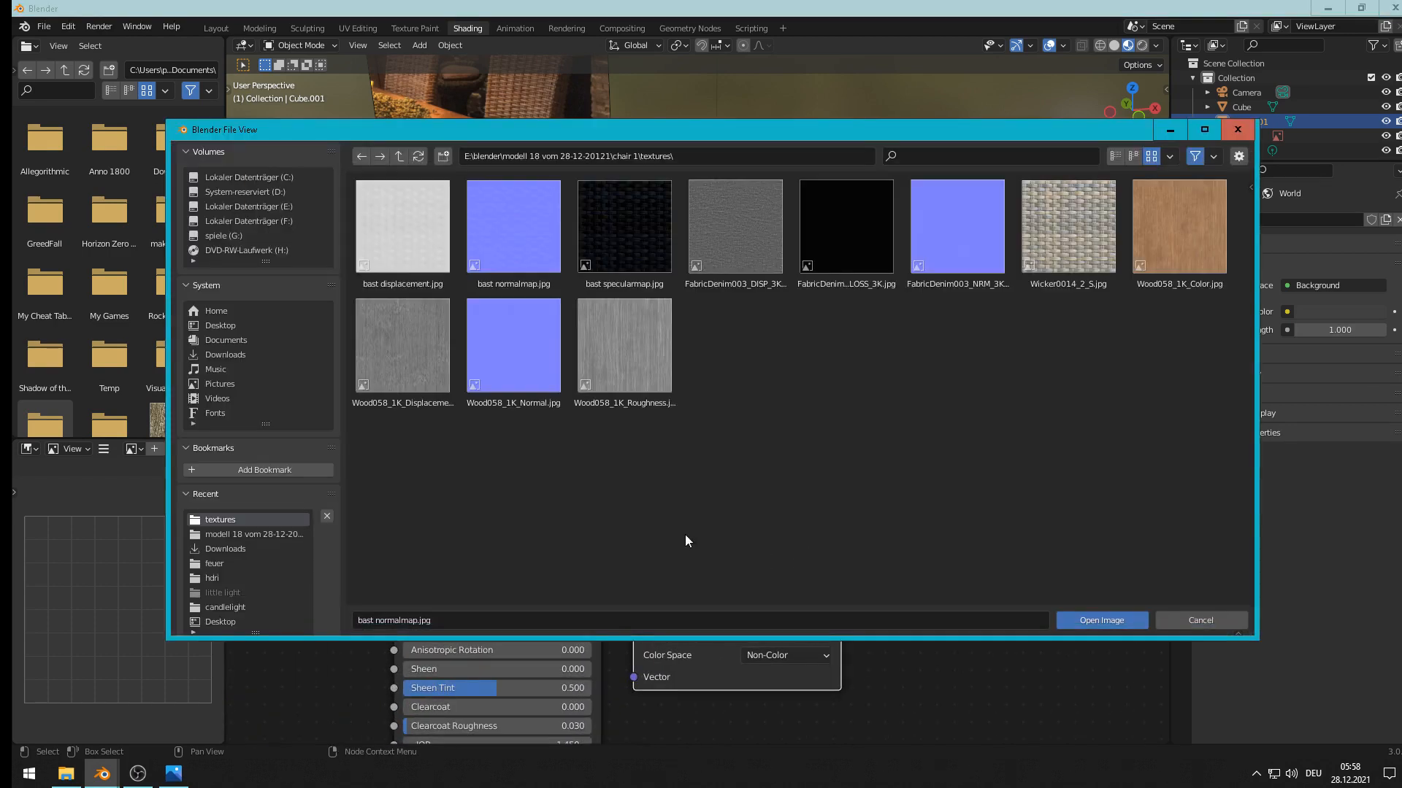
double_click(410, 236)
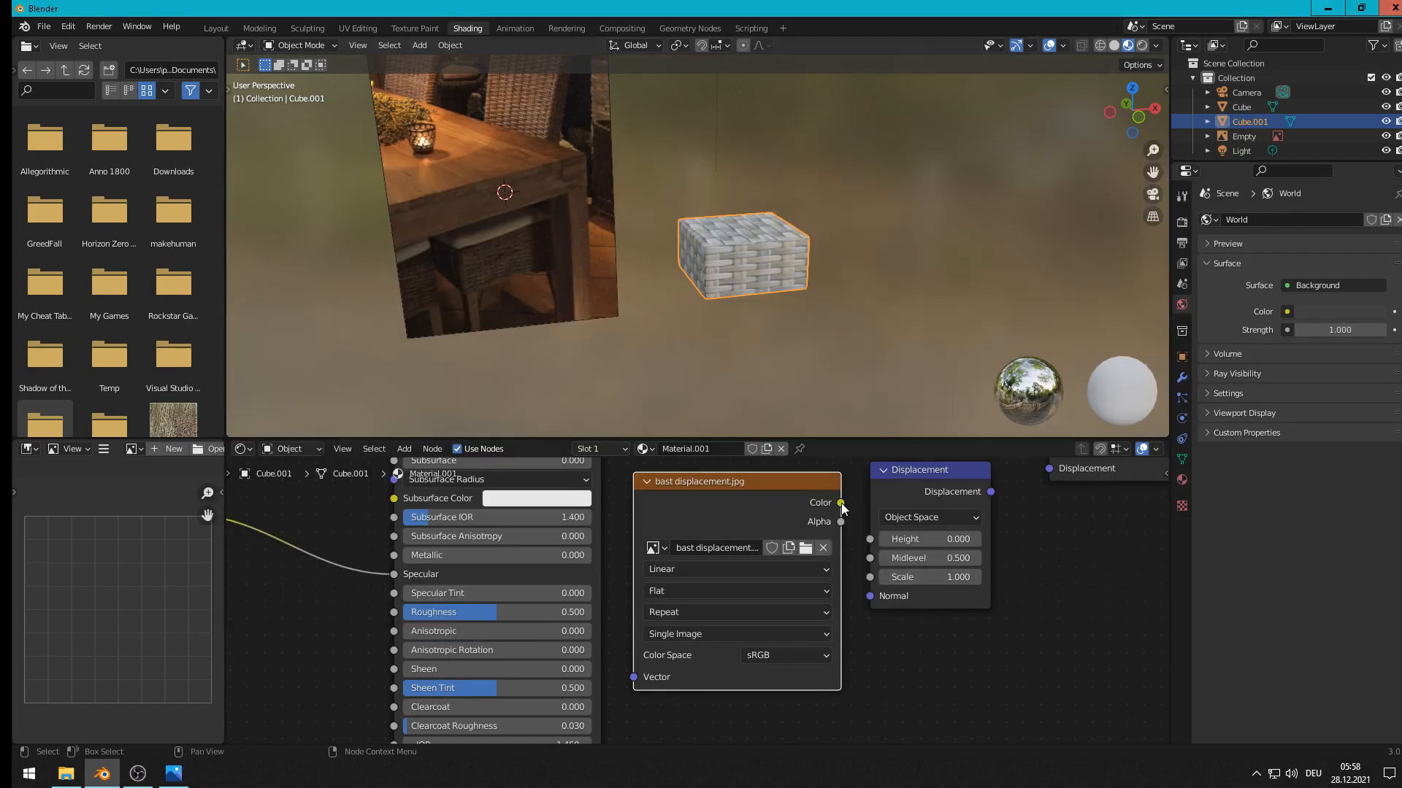
Step: Link the displacement image's Color to the Displacement node's Height and its output to the Material Output's Displacement, and inspect the seat block
left_click_drag(842, 504, 880, 541)
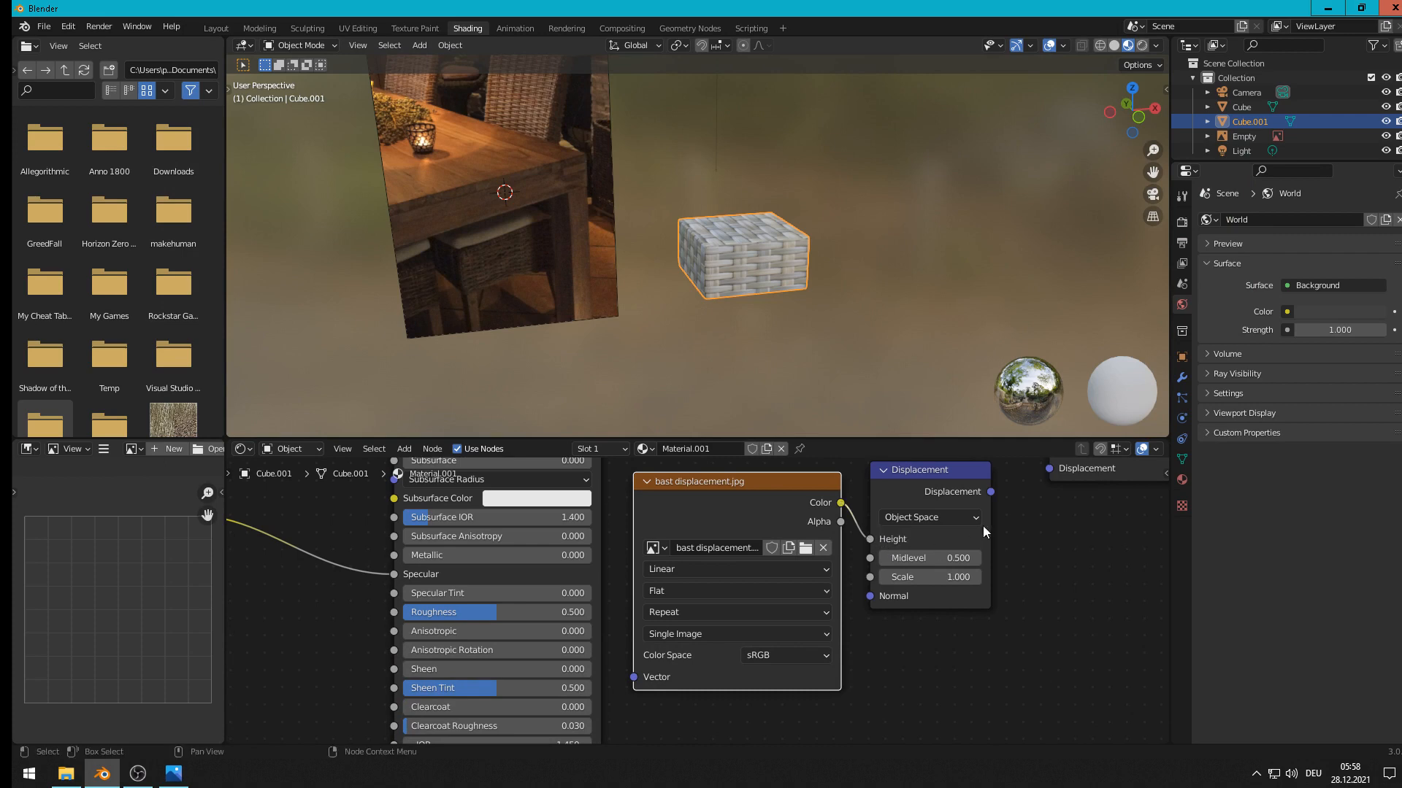
left_click_drag(990, 492, 1057, 605)
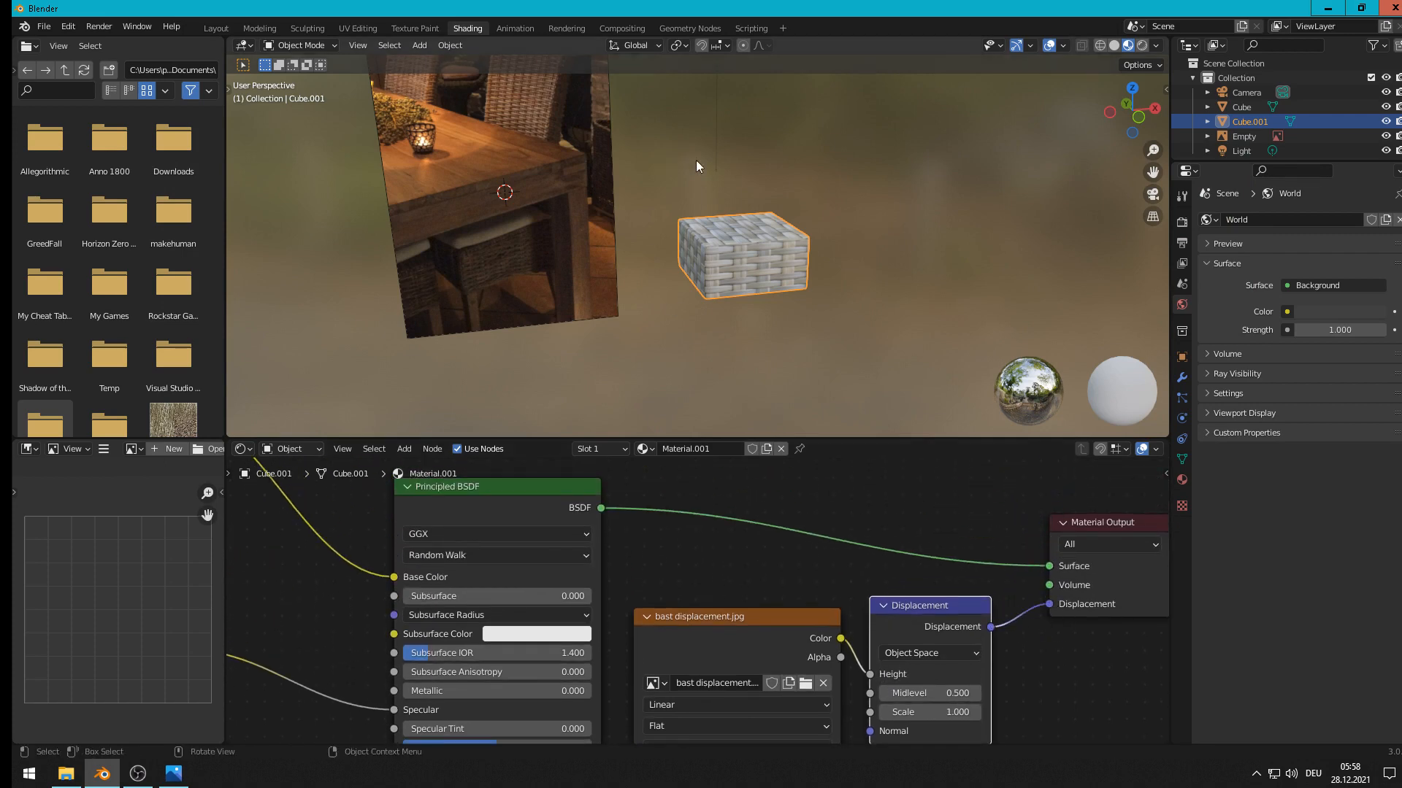
scroll(767, 248, "up", 5)
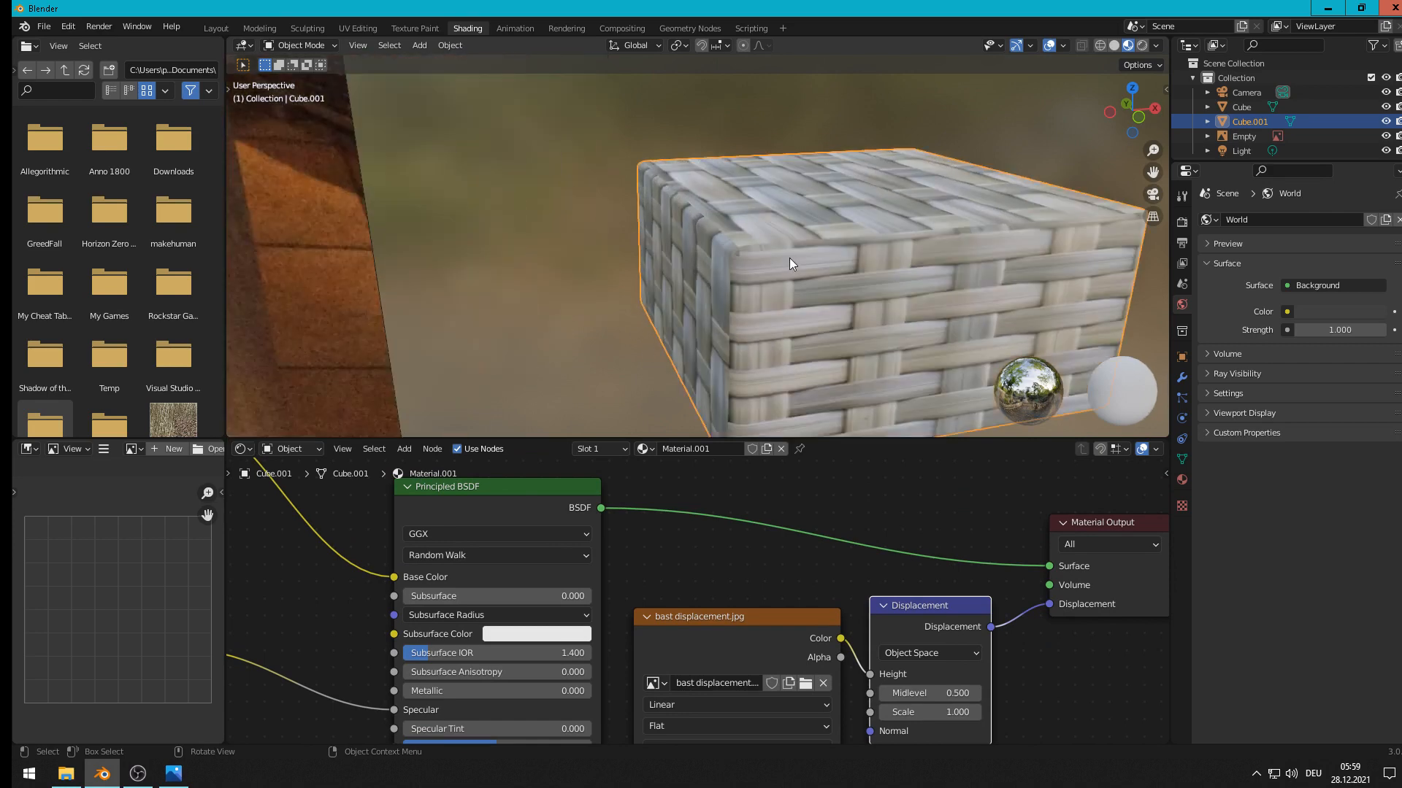
middle_click_drag(843, 297, 837, 270)
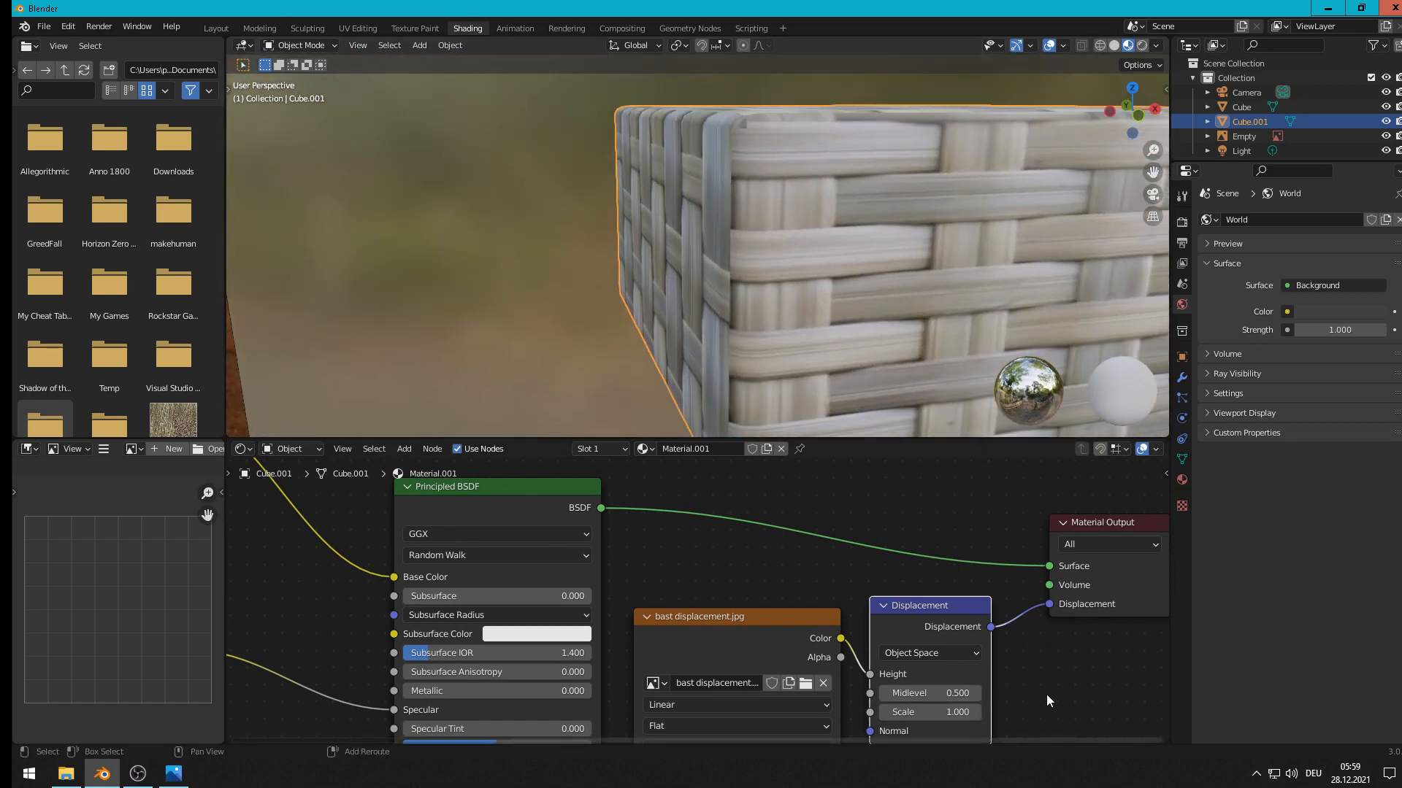
Step: Raise the Displacement node's Scale to about 9.5
middle_click_drag(1049, 701, 1020, 643)
left_click(922, 594)
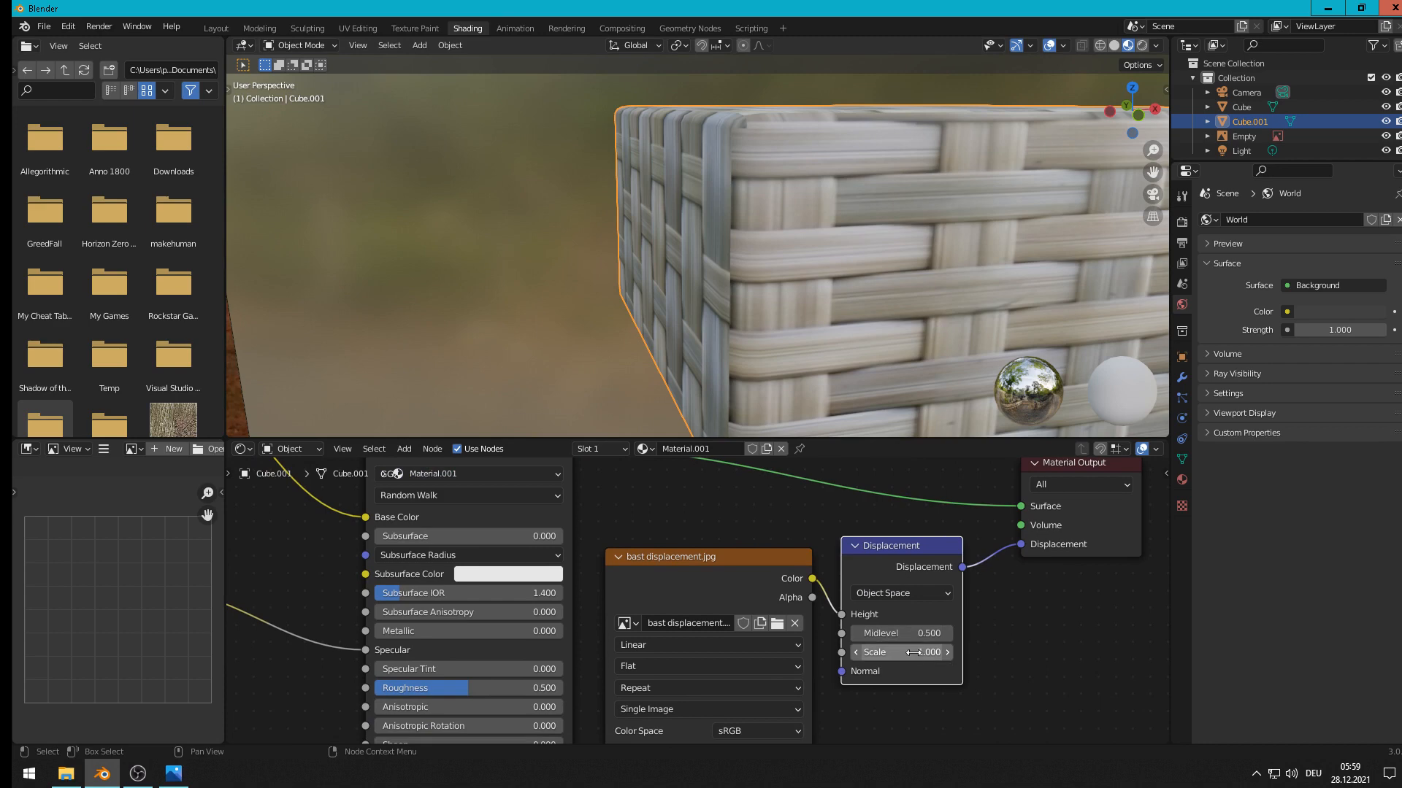
mouse_move(913, 653)
left_mouse_down()
mouse_move(942, 653)
mouse_move(887, 653)
mouse_move(922, 652)
left_mouse_up()
scroll(921, 646, "down", 3)
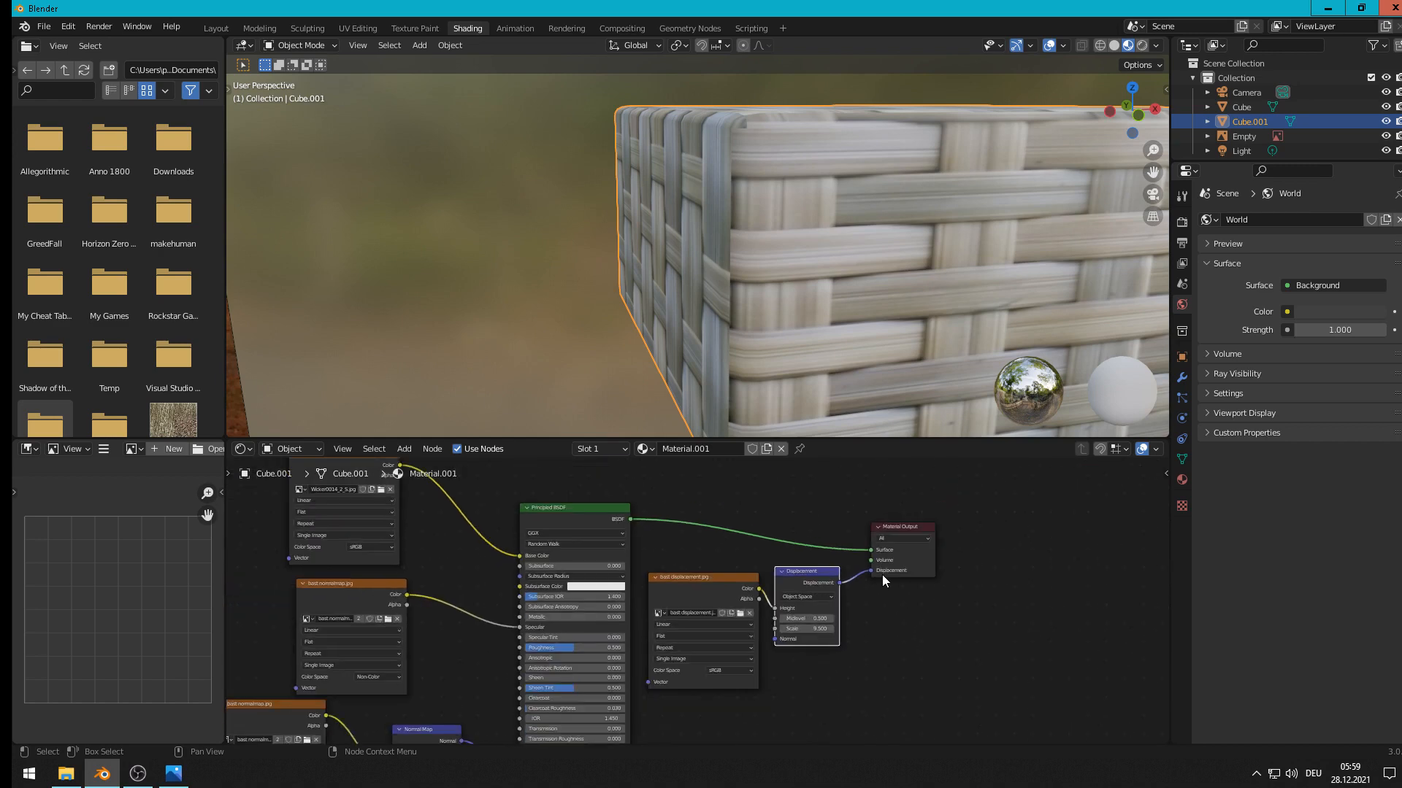
Step: Try moving the Displacement node's output link from the Material Output to the Principled BSDF's Normal input and check the block's surface
left_click_drag(871, 572, 526, 657)
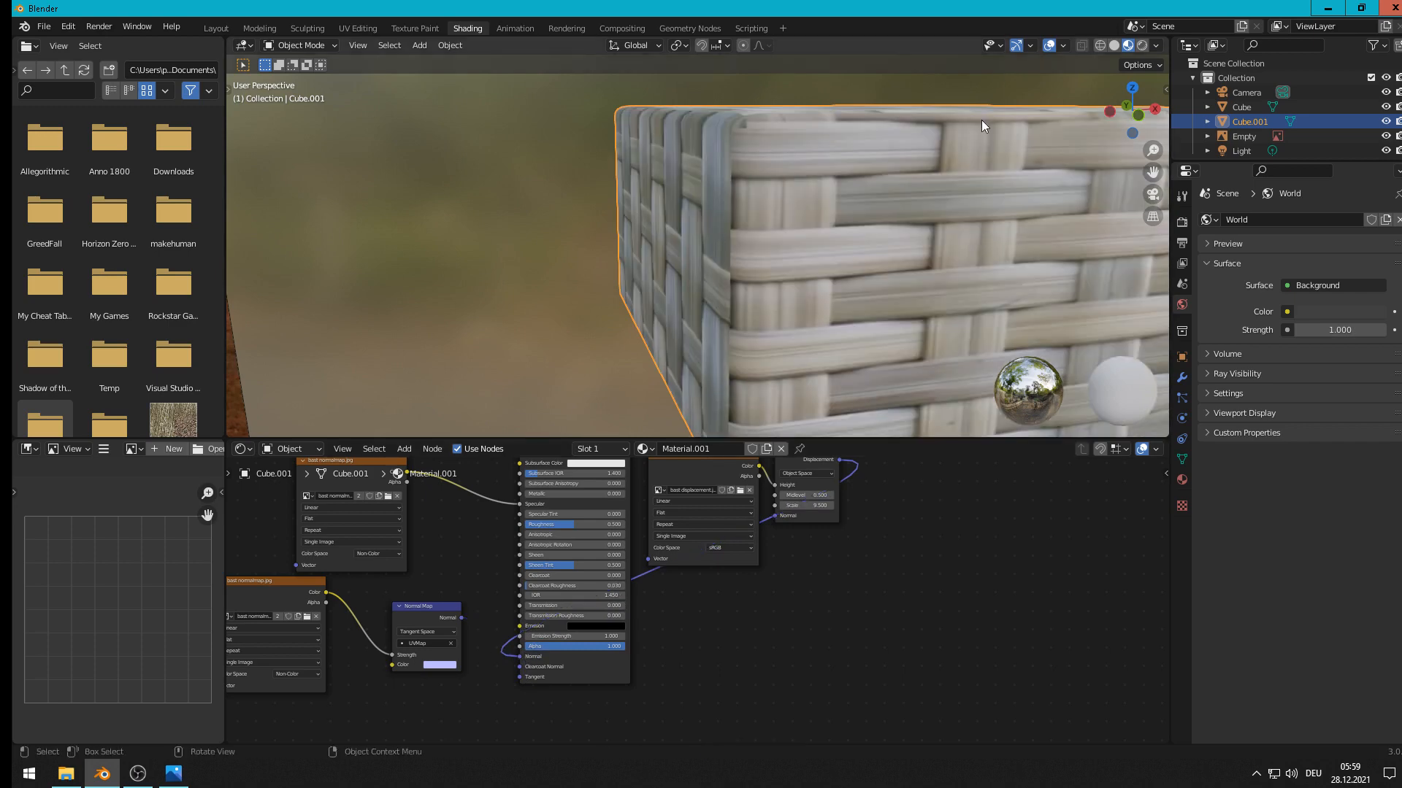
scroll(937, 147, "down", 5)
scroll(838, 214, "up", 5)
middle_click_drag(839, 214, 813, 247)
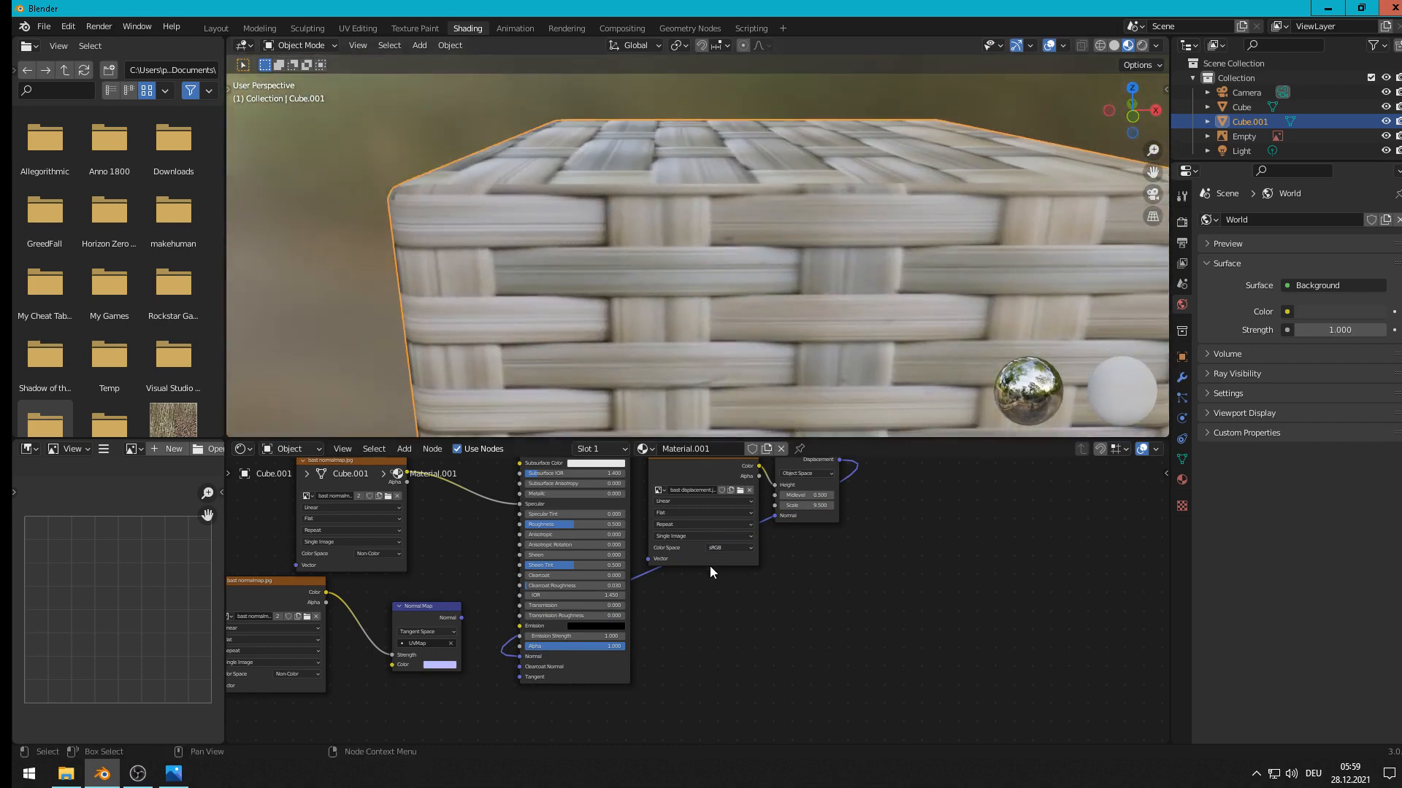
Step: Delete the bast displacement.jpg image node and the Displacement node from the wicker material
scroll(839, 511, "down", 3)
scroll(830, 527, "up", 1)
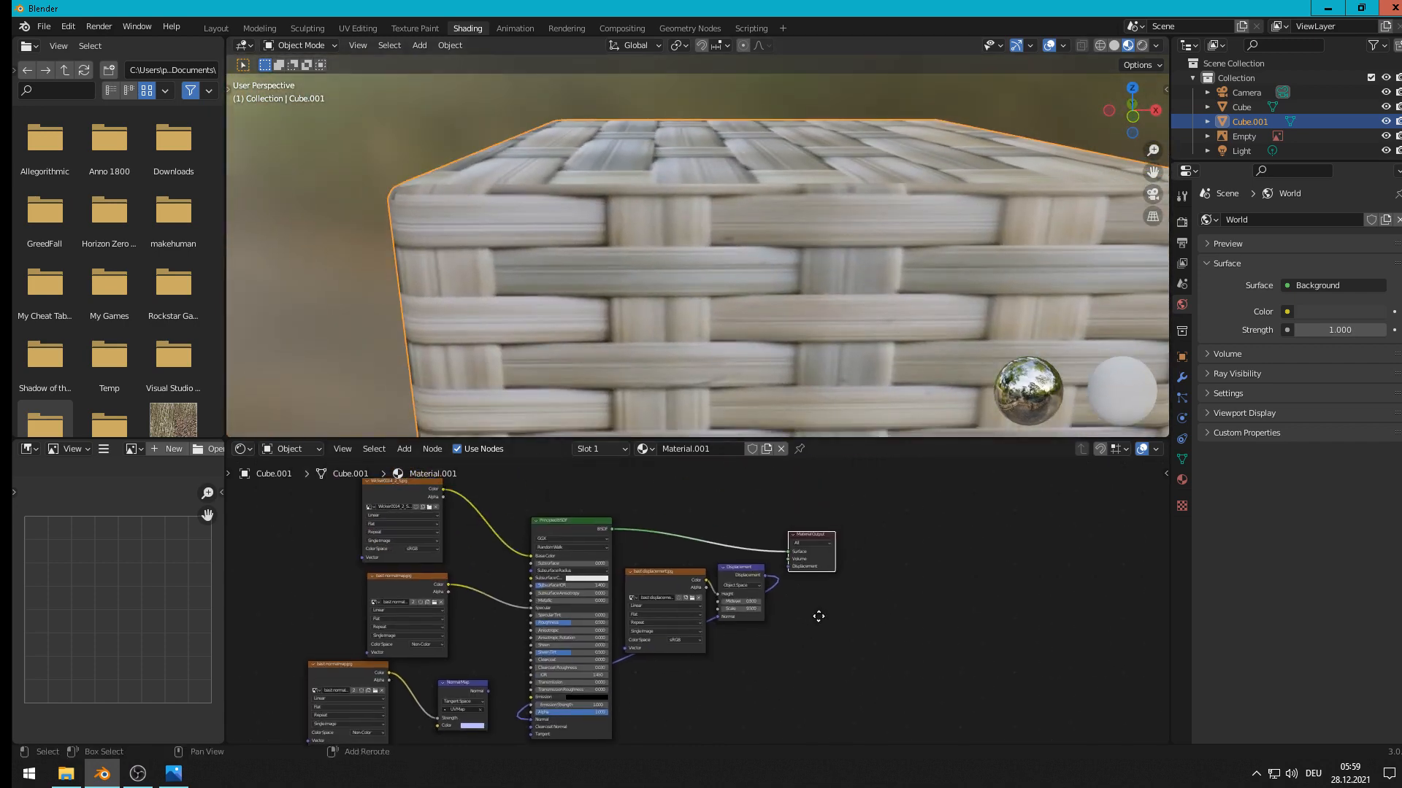
key("x")
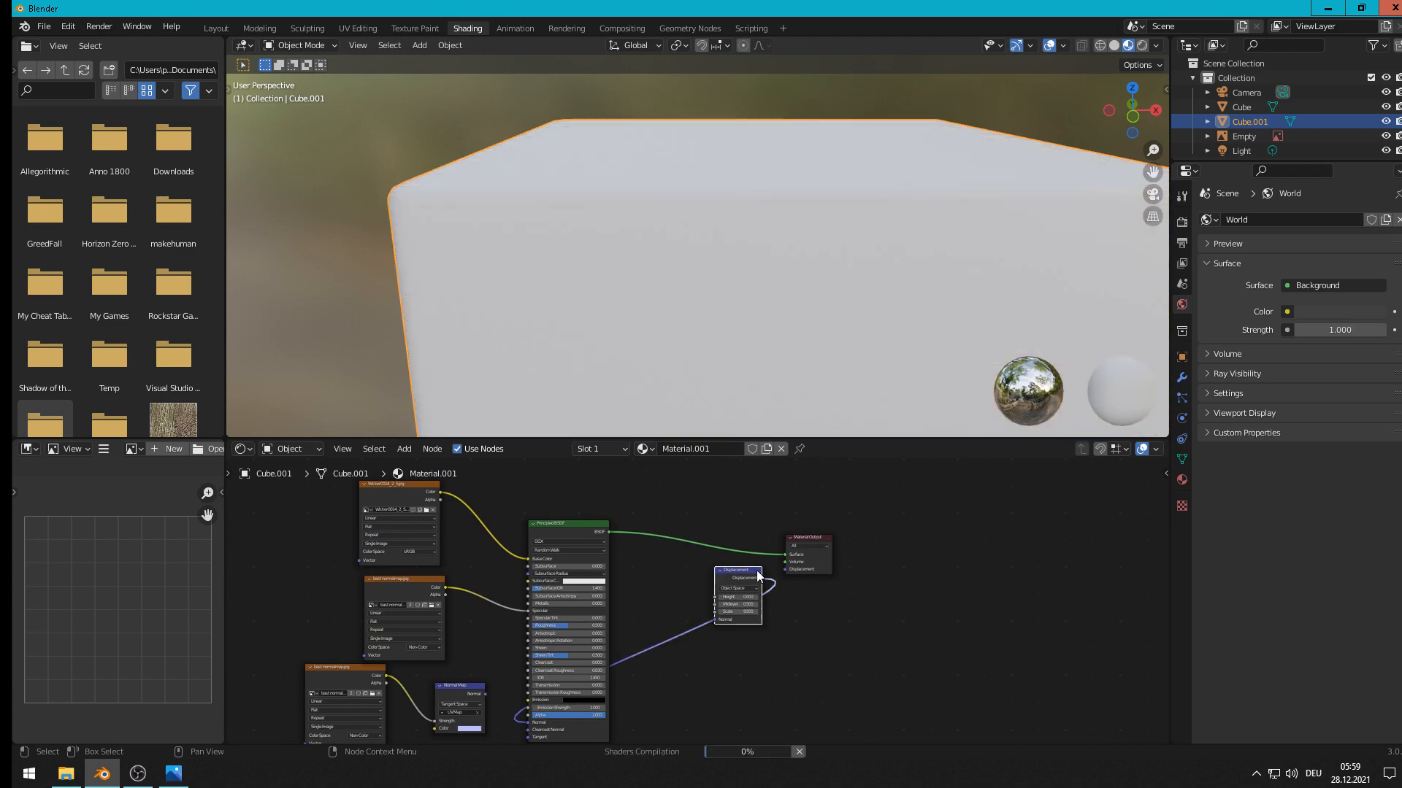
key("x")
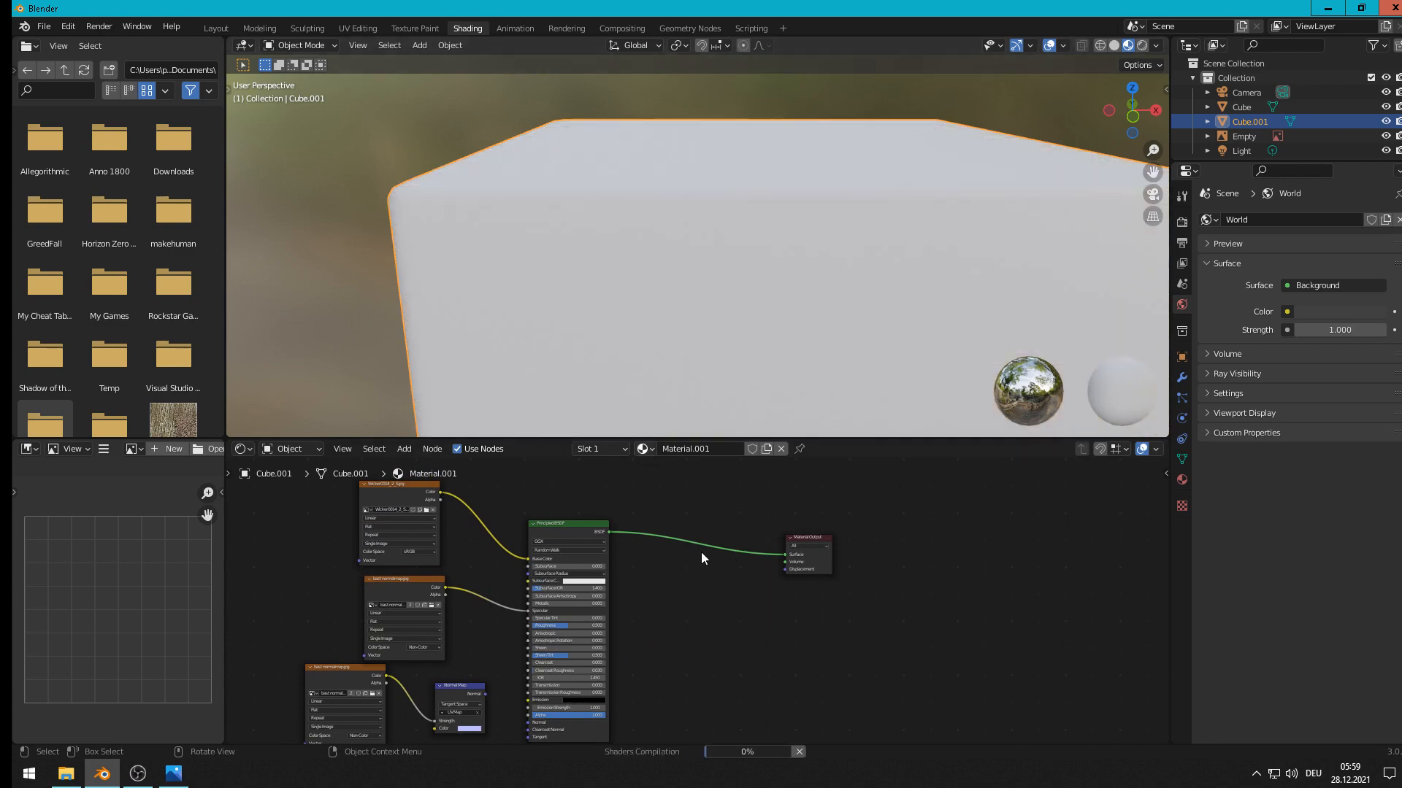
Step: Reconnect the Normal Map node's Normal output to the Principled BSDF's Normal input and check the seat block from several angles
middle_click_drag(577, 651, 680, 567)
scroll(678, 569, "up", 2)
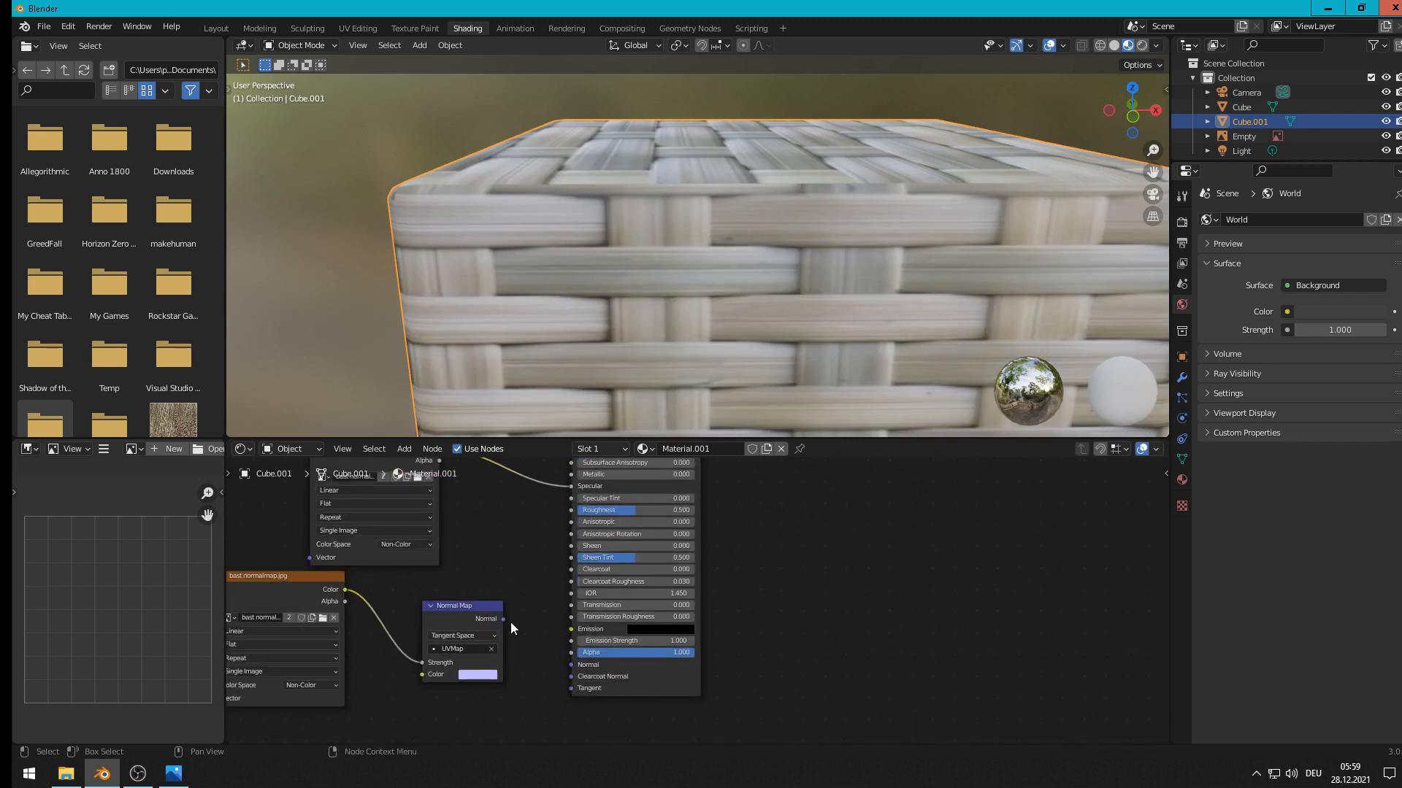
left_click_drag(503, 619, 583, 666)
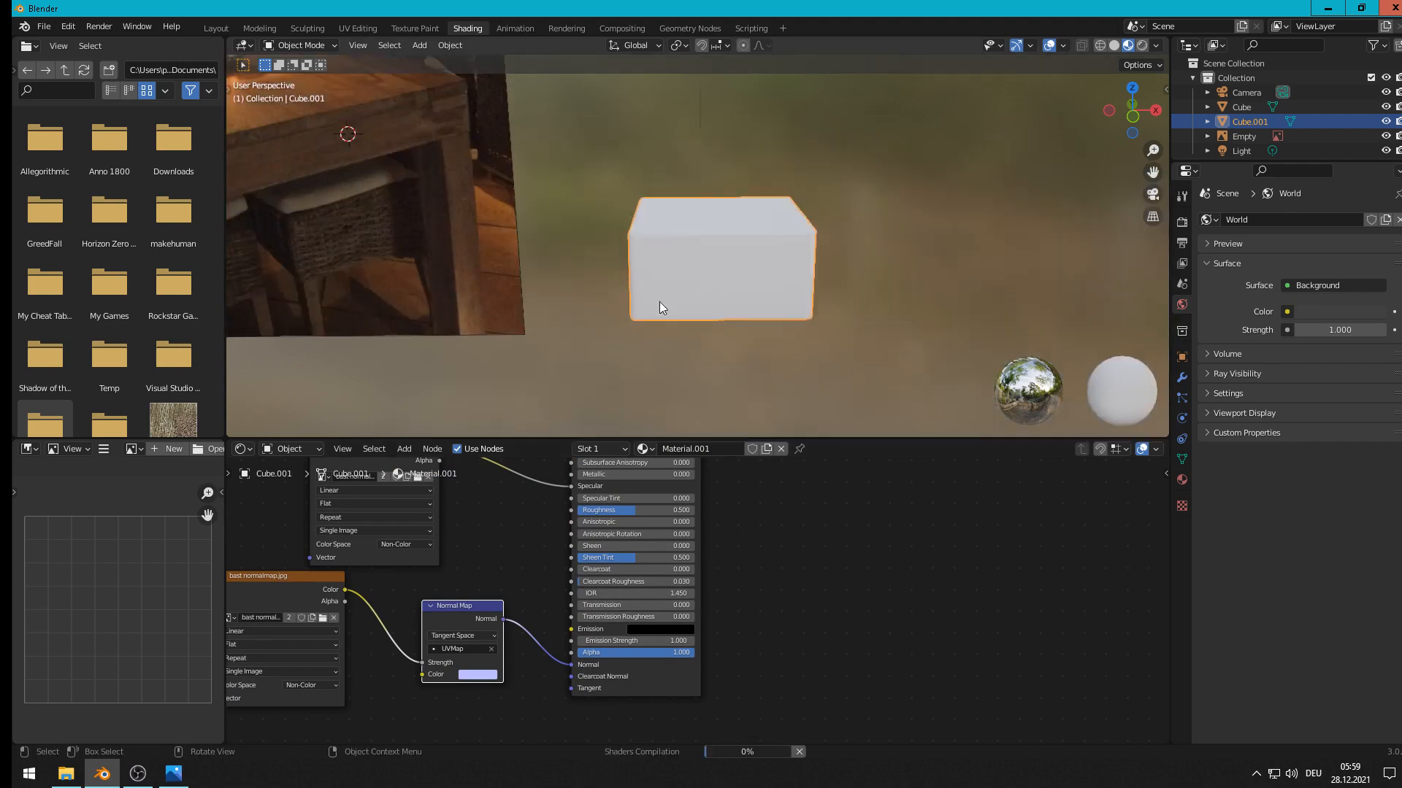
middle_click_drag(660, 301, 926, 269)
middle_click_drag(1015, 292, 779, 238)
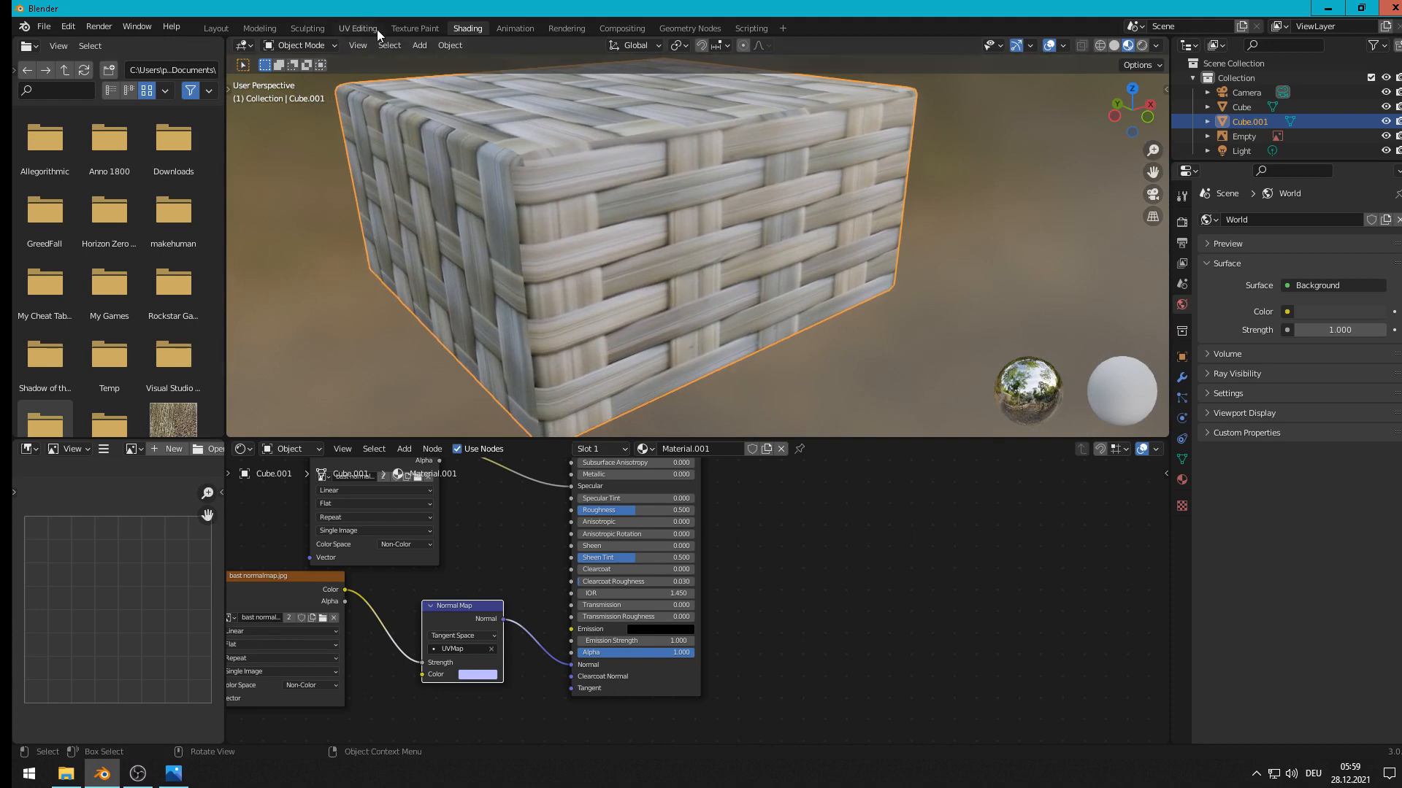
Step: In the UV Editing workspace with Material Preview shading, scale all the seat block's UVs up about 2.8 times and return to Object Mode
left_click(354, 27)
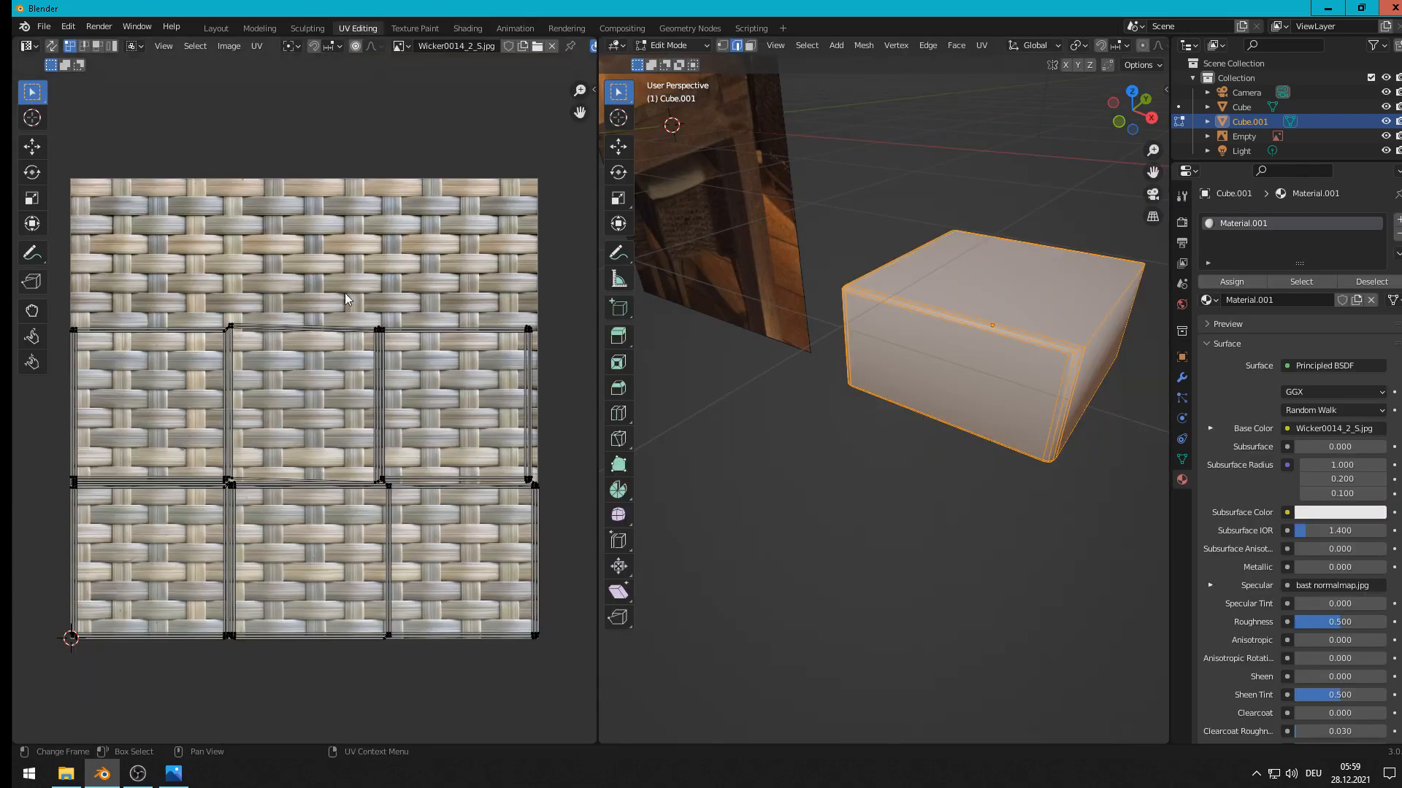
key("a")
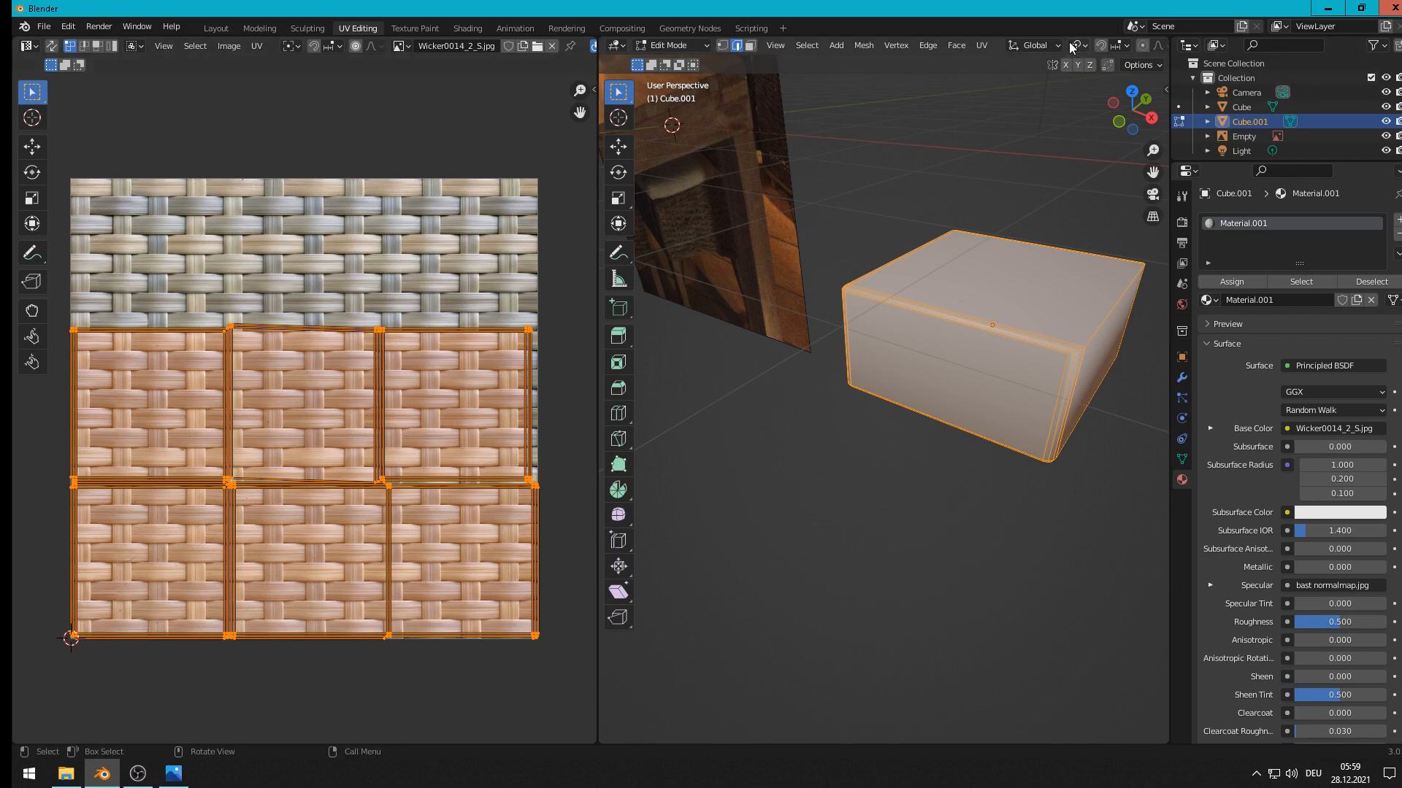
scroll(1072, 46, "down", 4)
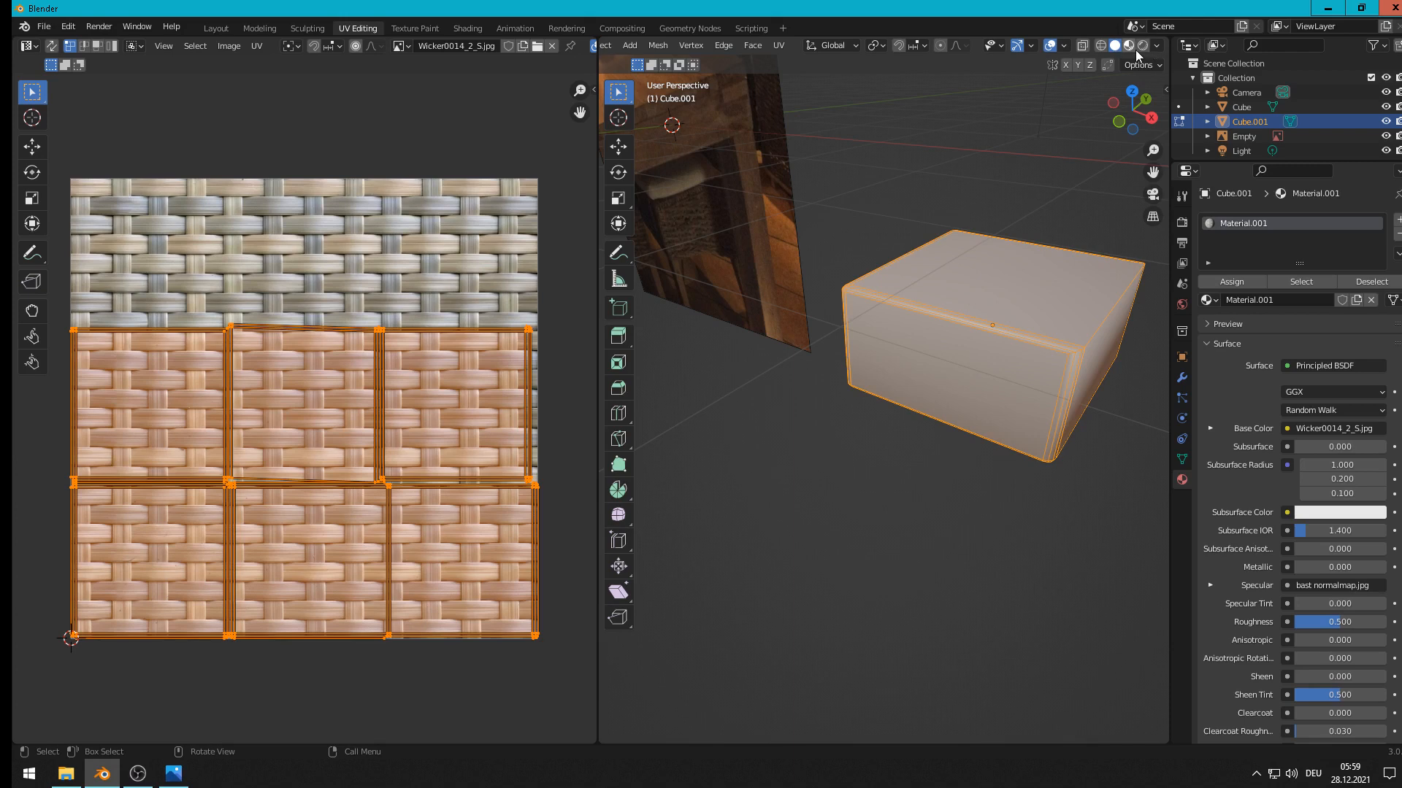
left_click(1129, 45)
scroll(1066, 491, "up", 10)
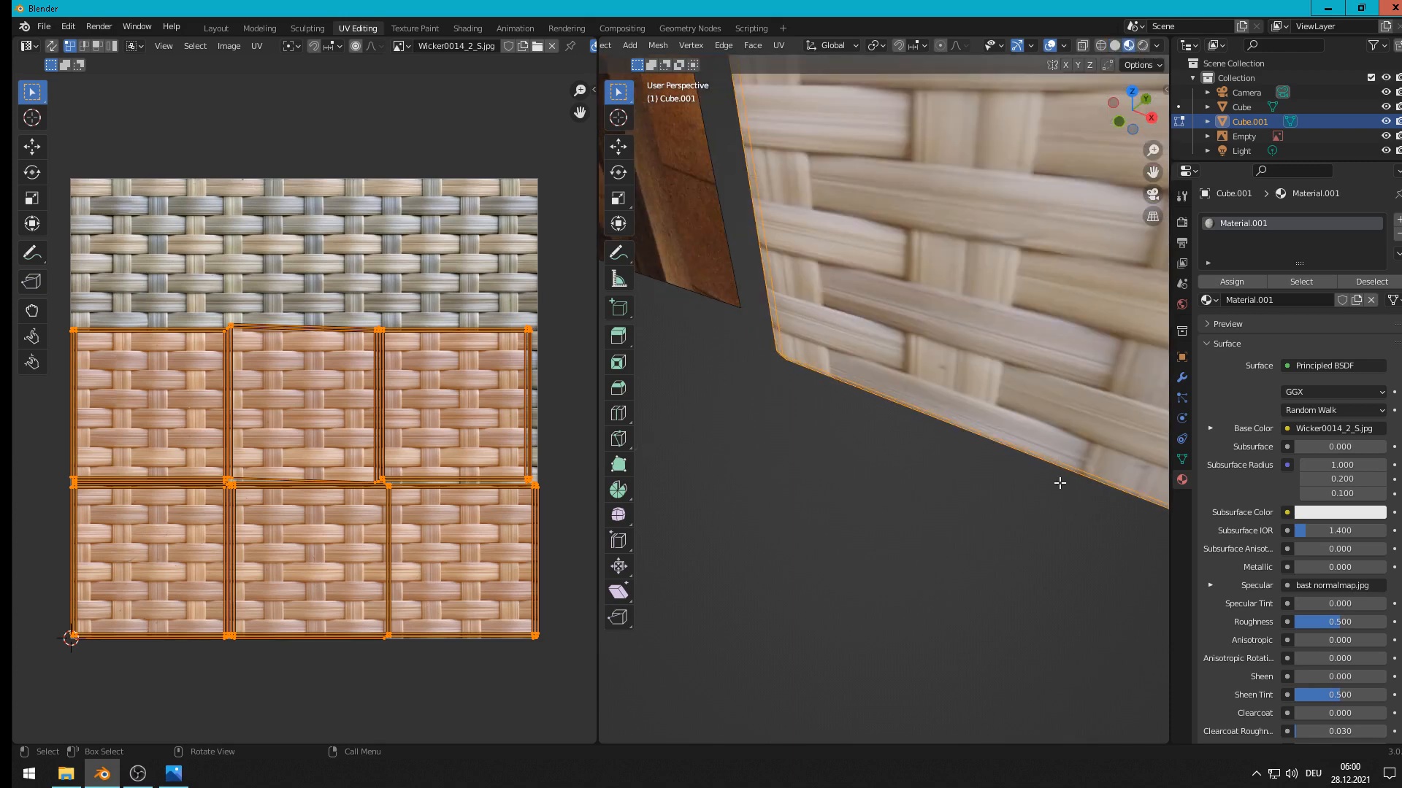
scroll(926, 479, "down", 7)
scroll(919, 478, "up", 2)
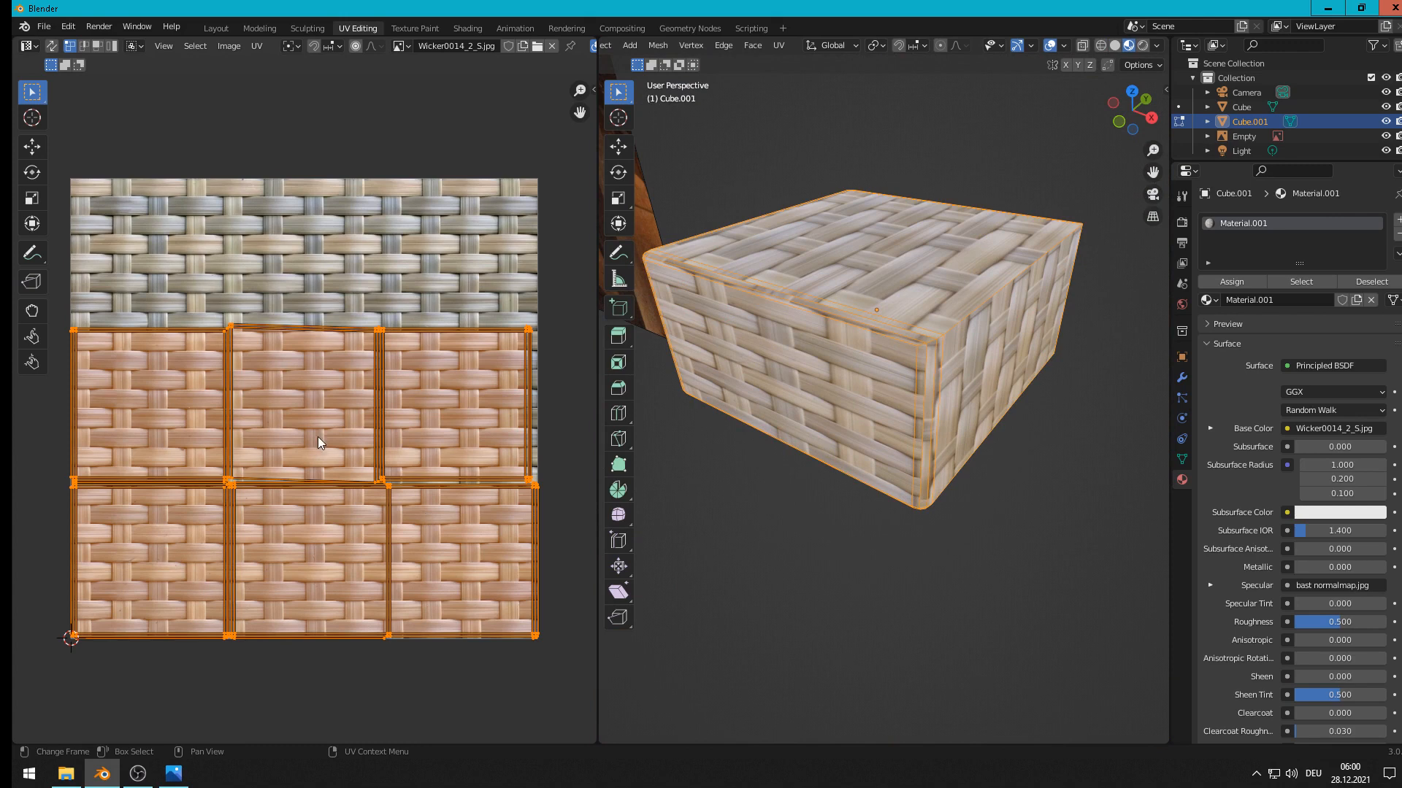
key("s")
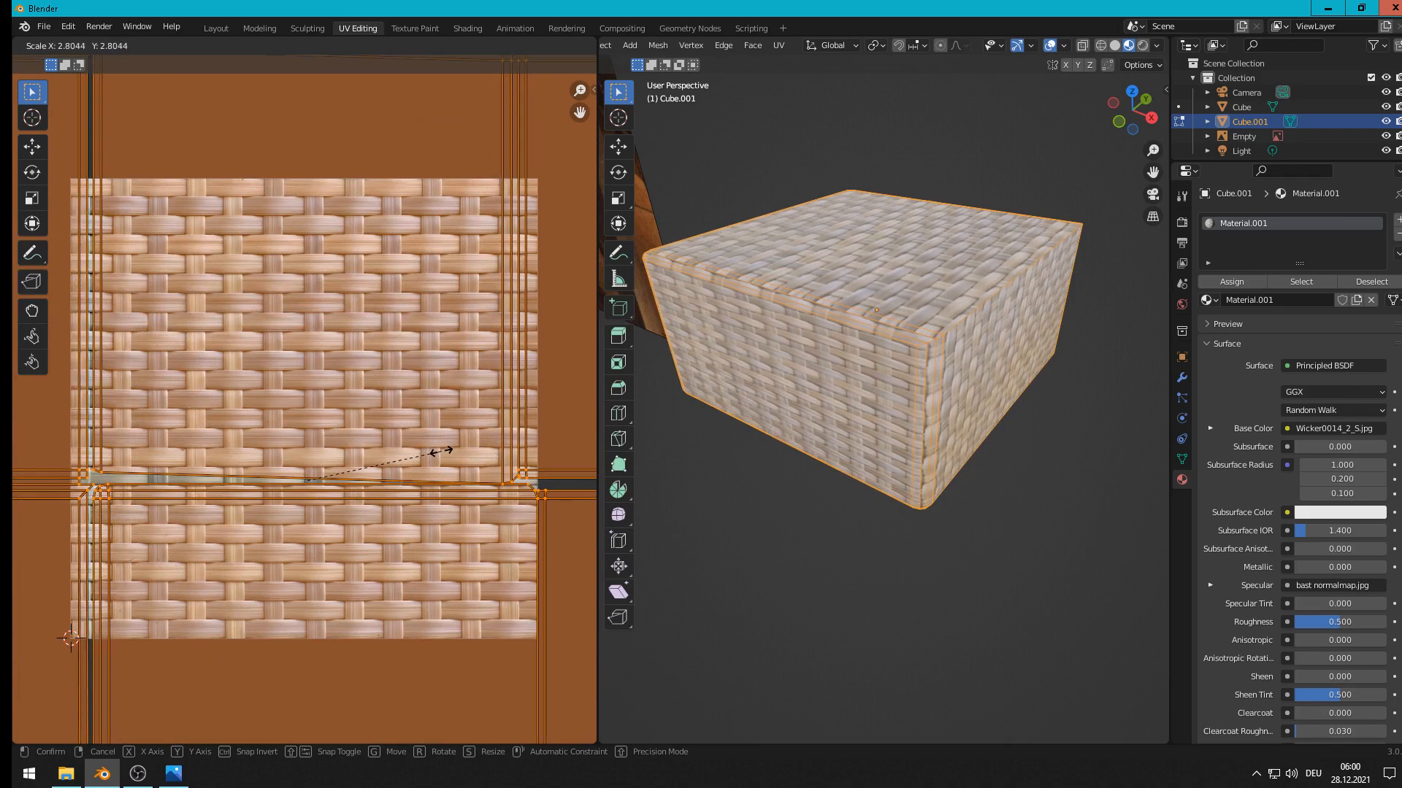
left_click(438, 451)
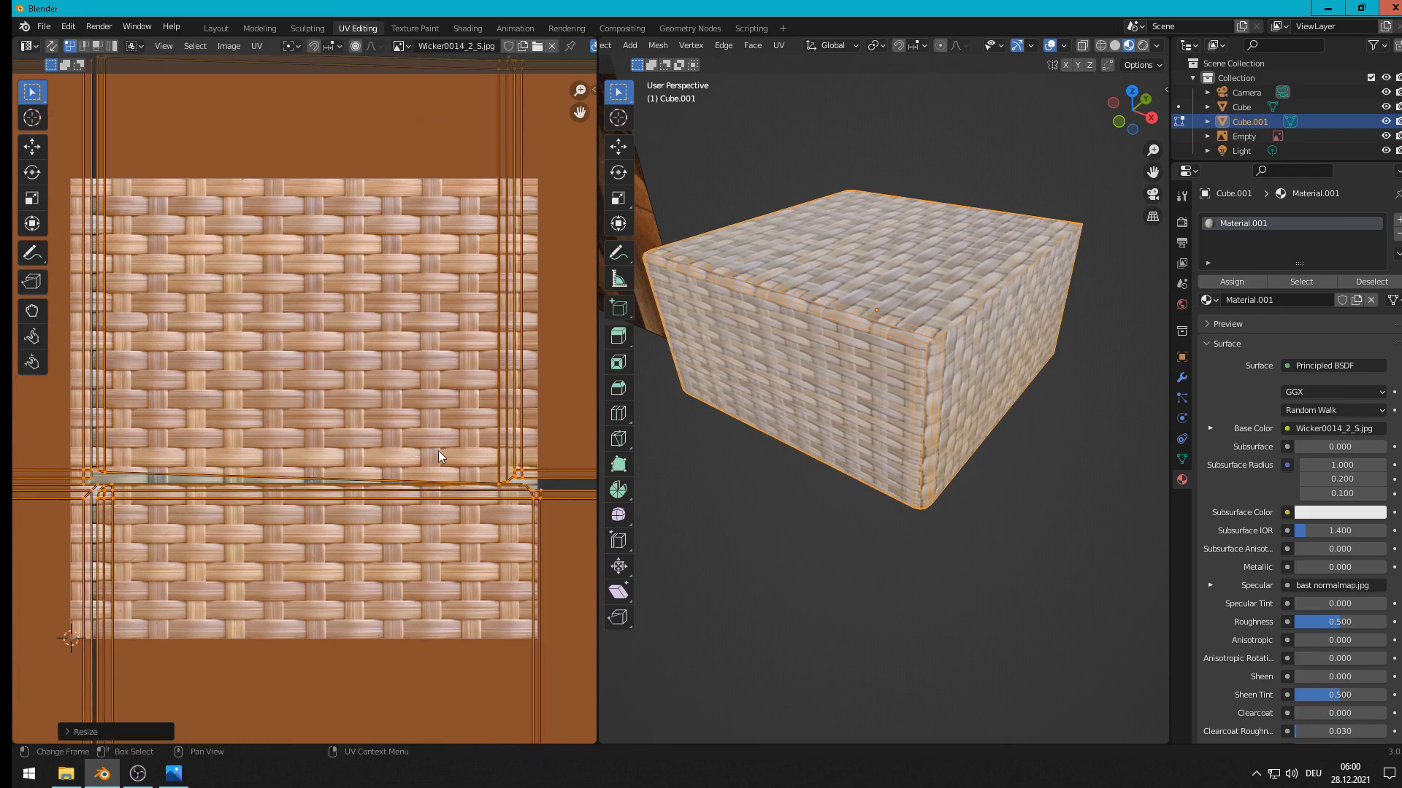
key("Tab")
Step: Compare the wicker seat block with the chair in the reference photo, finishing in the front orthographic view
middle_click_drag(975, 428, 954, 379)
scroll(949, 381, "down", 6)
scroll(917, 384, "up", 10)
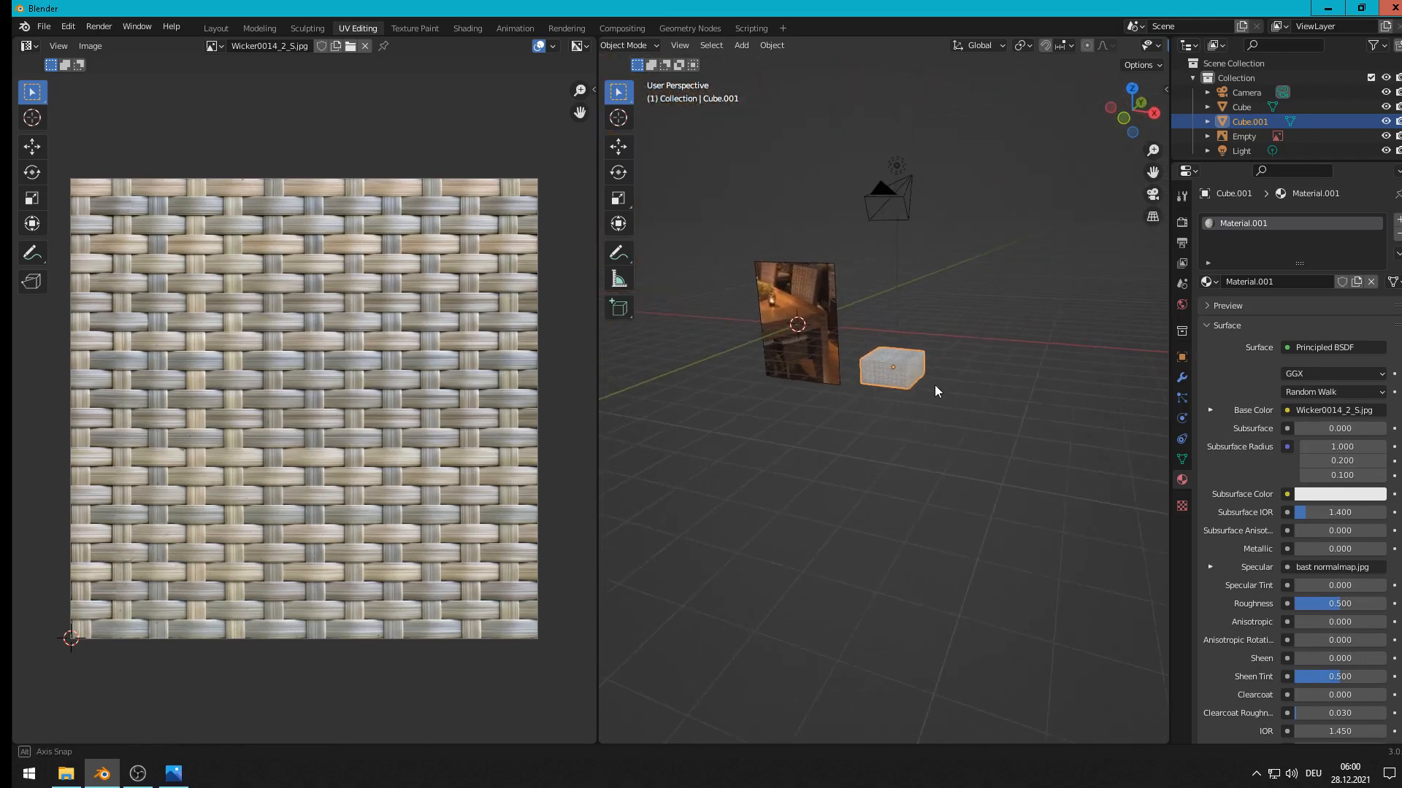
scroll(950, 417, "down", 8)
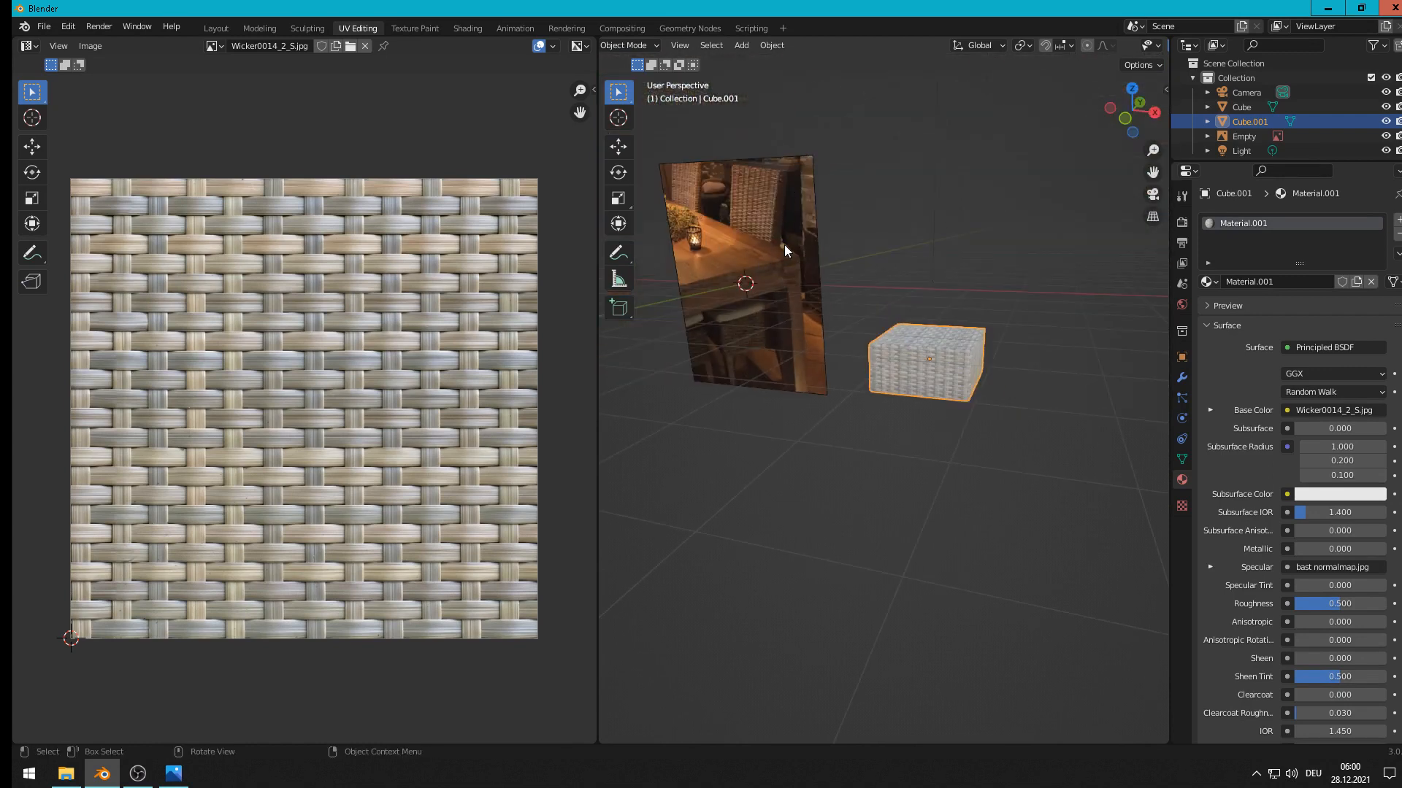
middle_click_drag(789, 244, 863, 224)
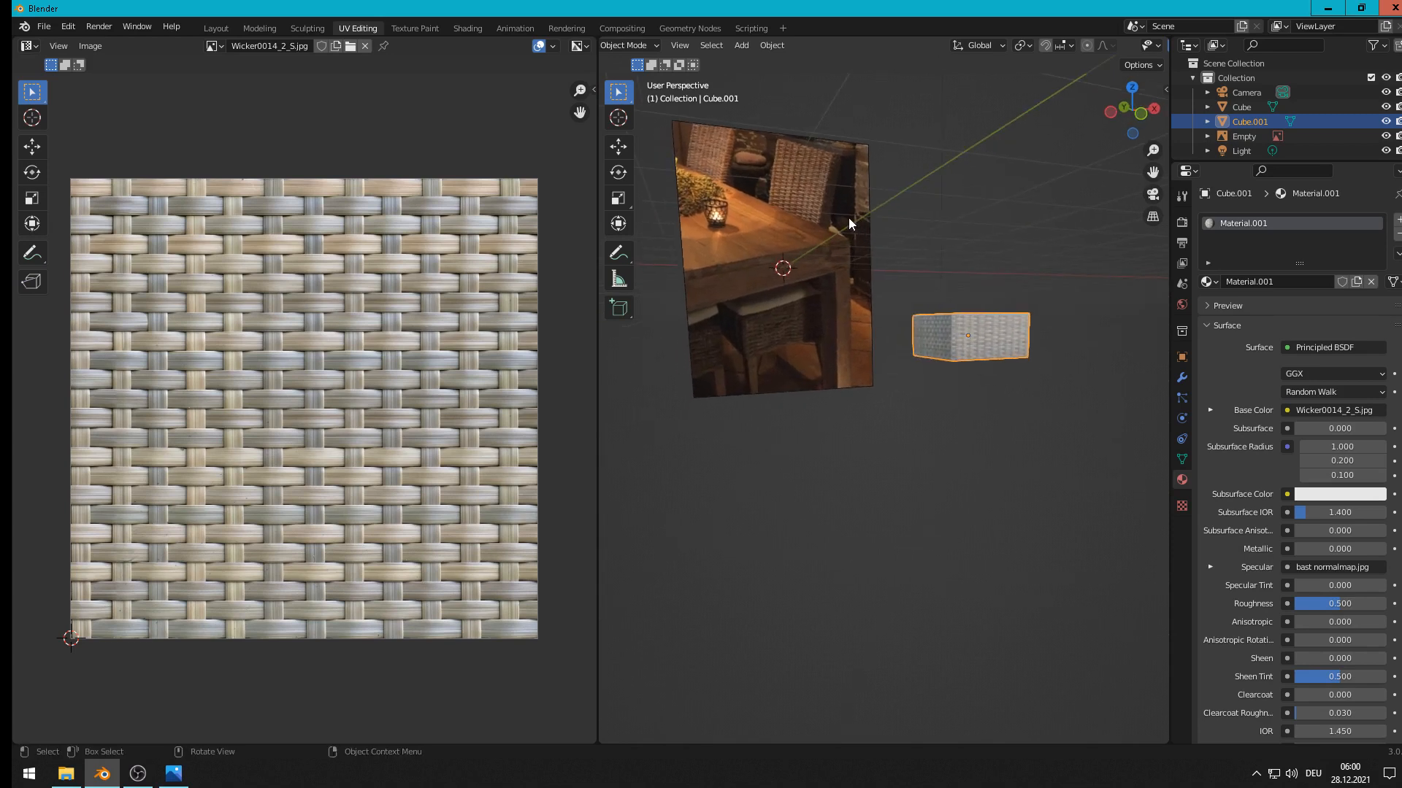
key("KP_1")
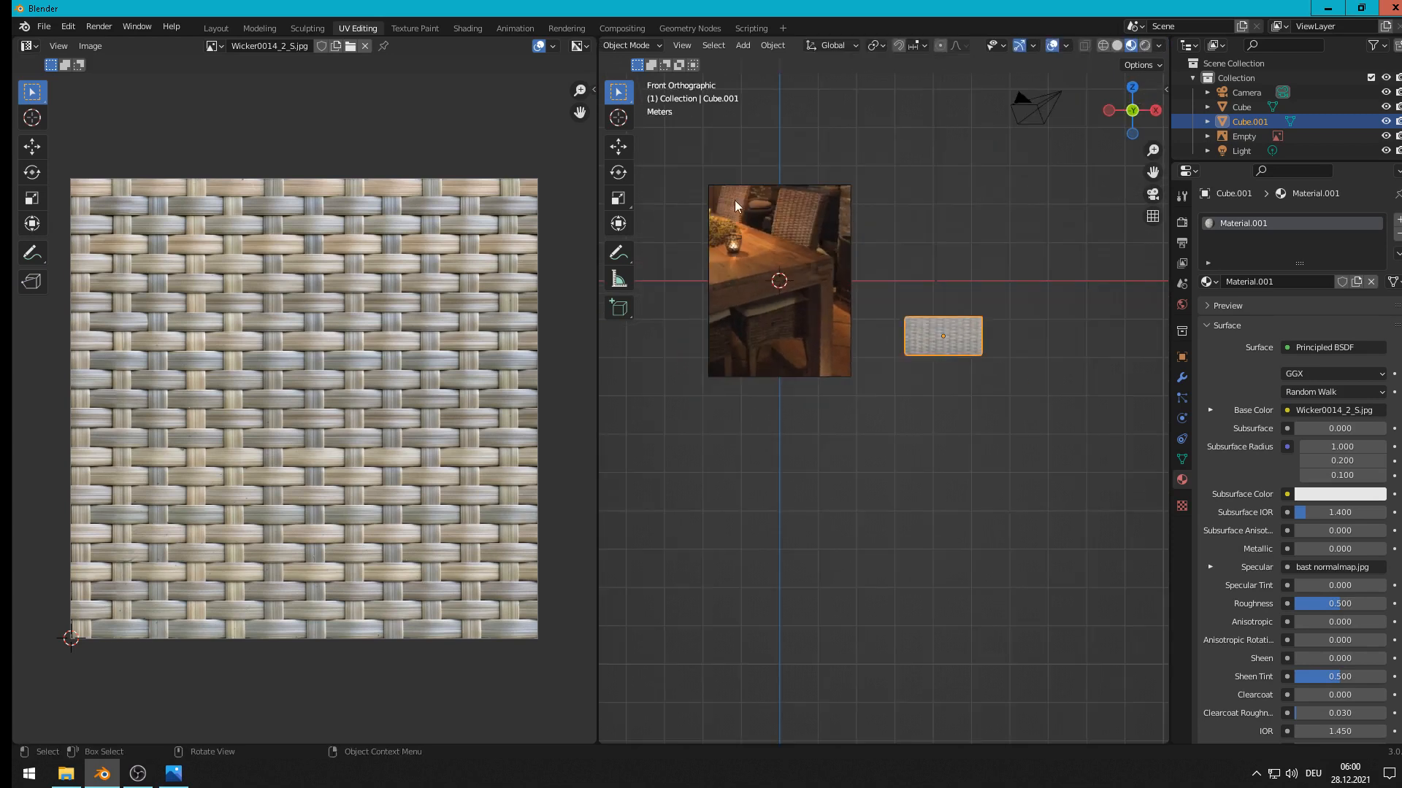
Step: In the Modeling workspace's front orthographic view, duplicate the seat block and place the copy above and to the right of it
left_click(244, 29)
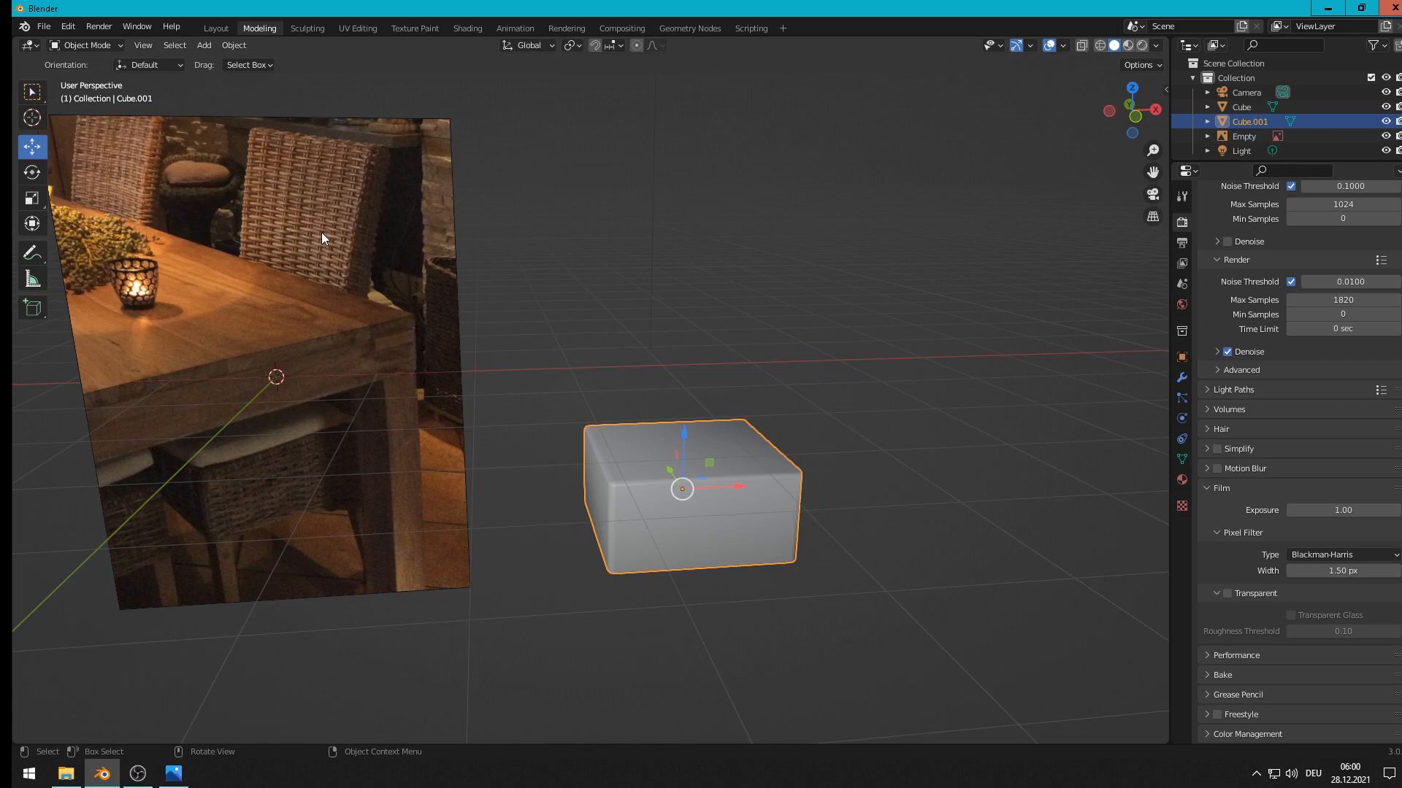
key("KP_1")
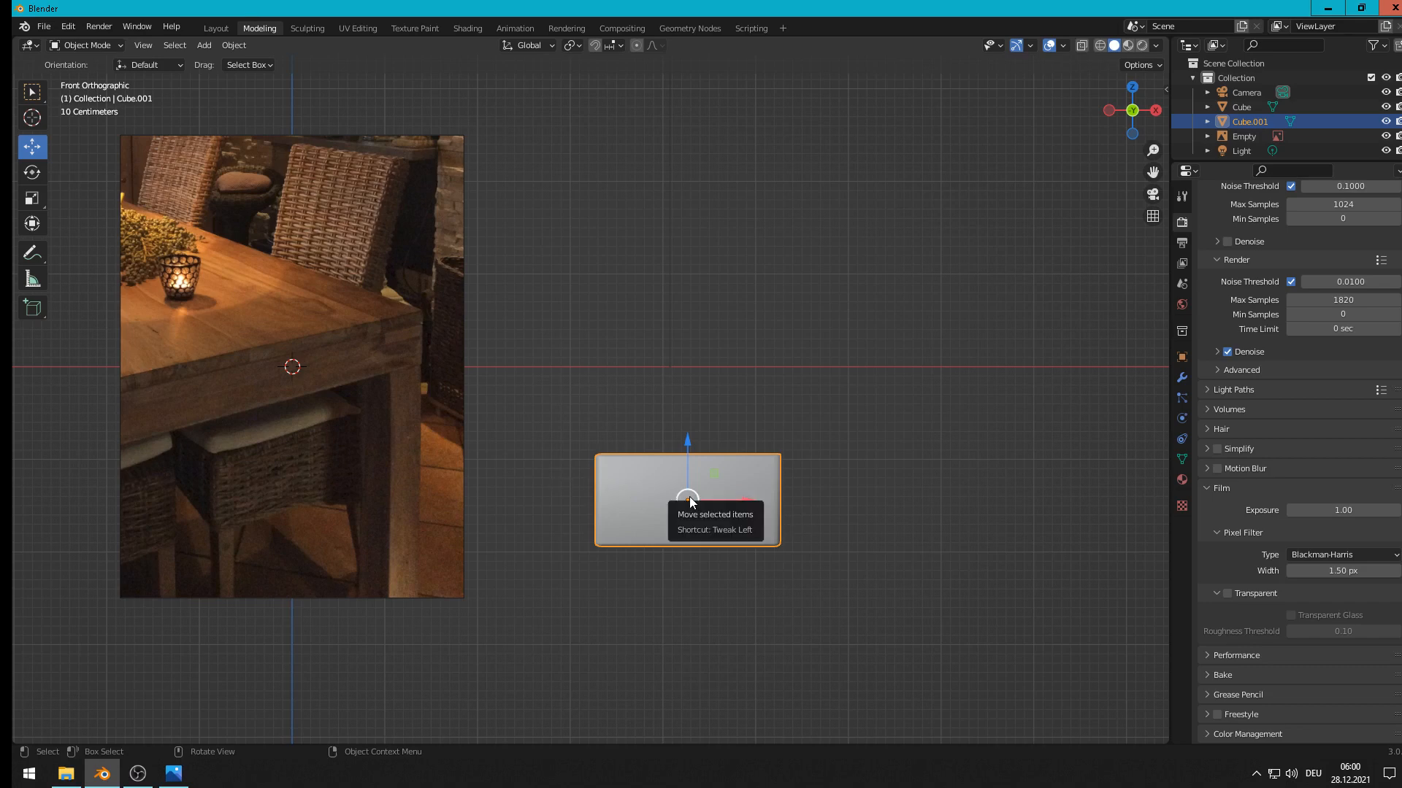
key("shift+d")
left_click(846, 347)
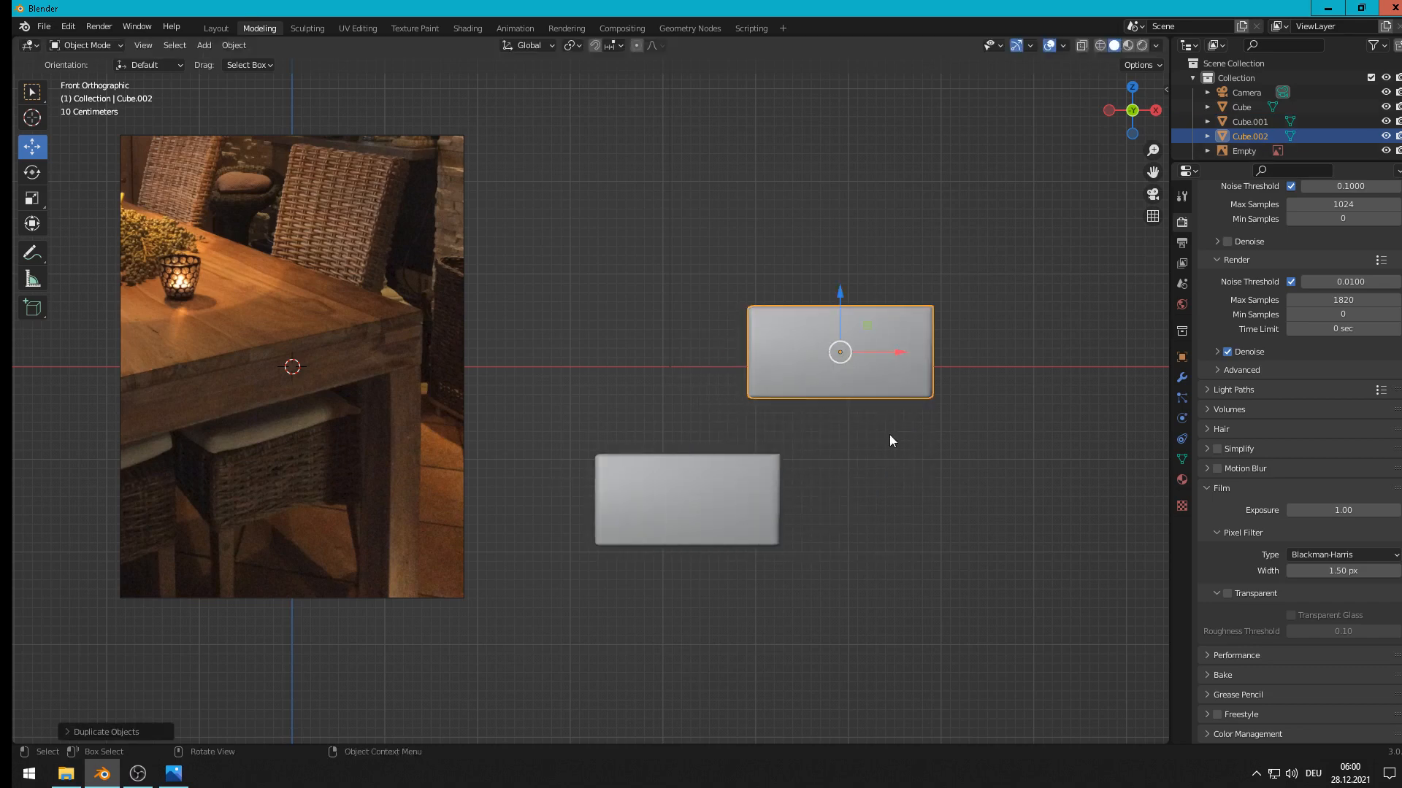
Step: Scale the duplicated block down along Z to about a quarter of its height and stretch it along X about 1.9 times
key("s")
key("z")
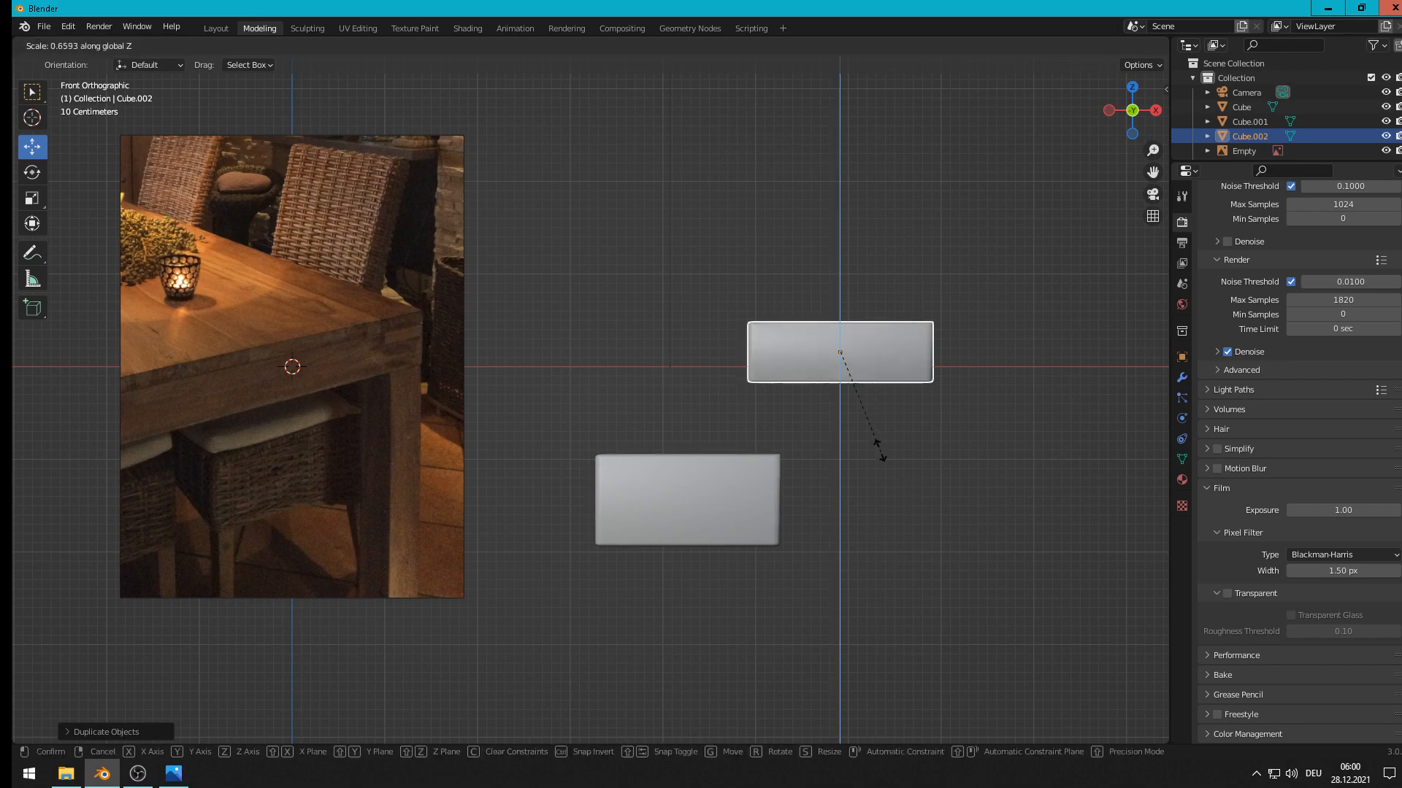
left_click(846, 393)
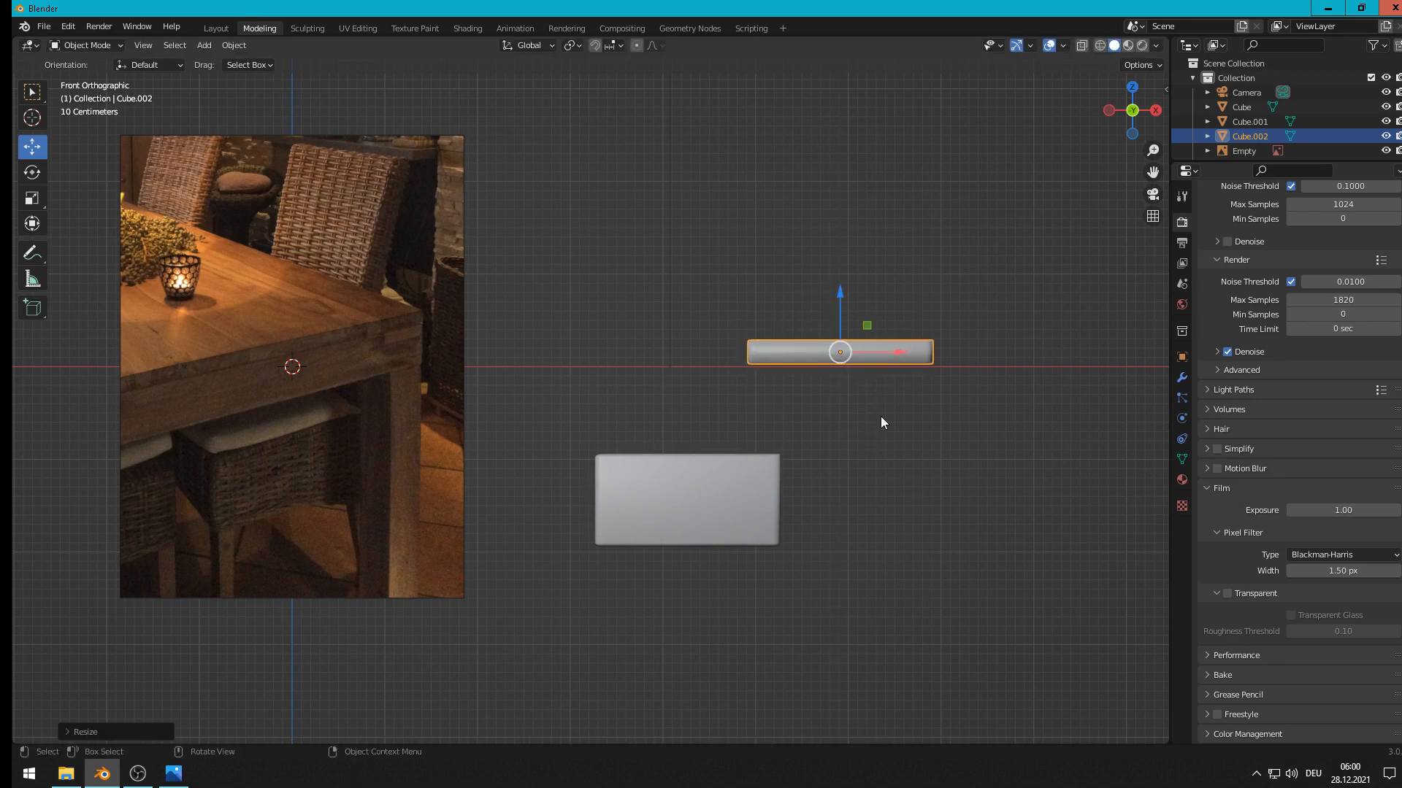
key("s")
key("x")
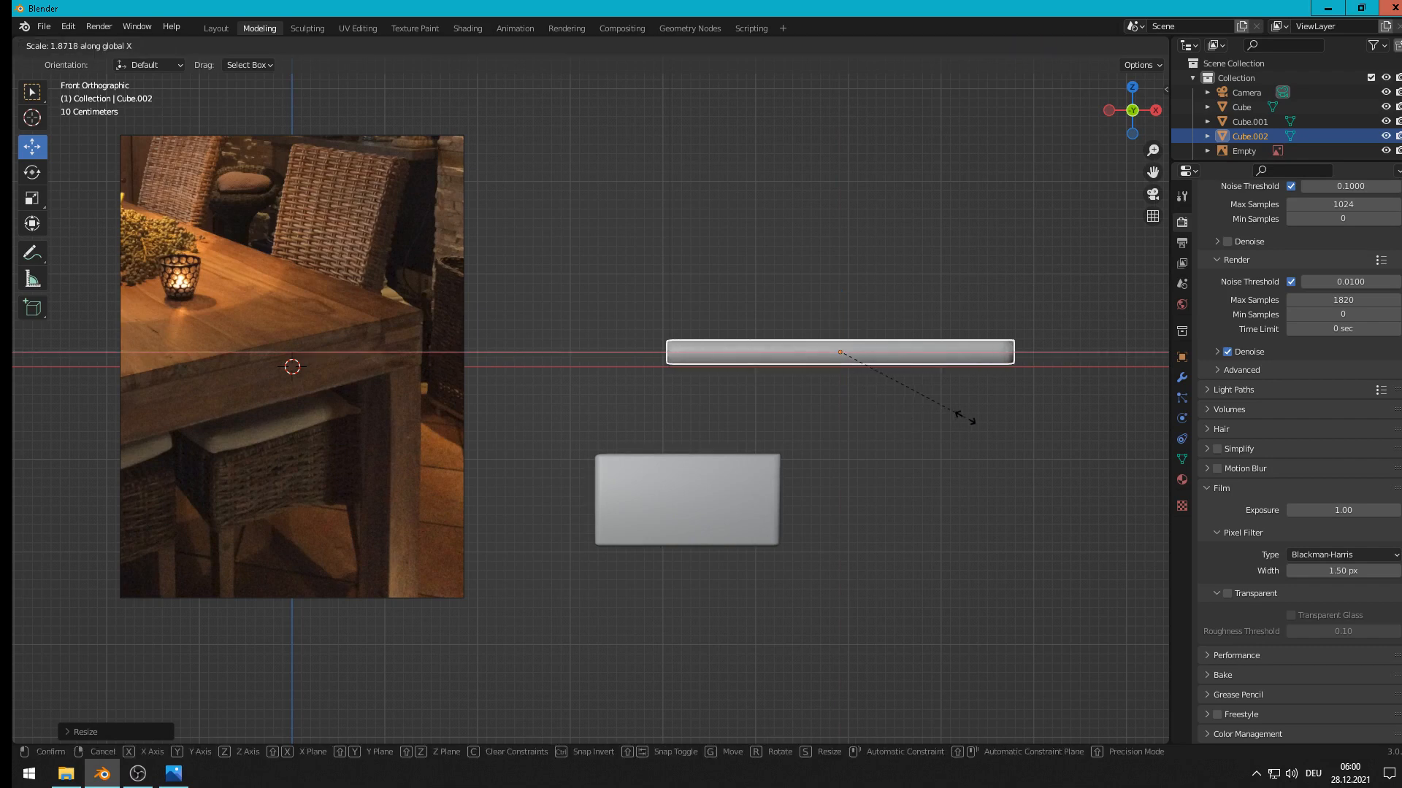
left_click(962, 428)
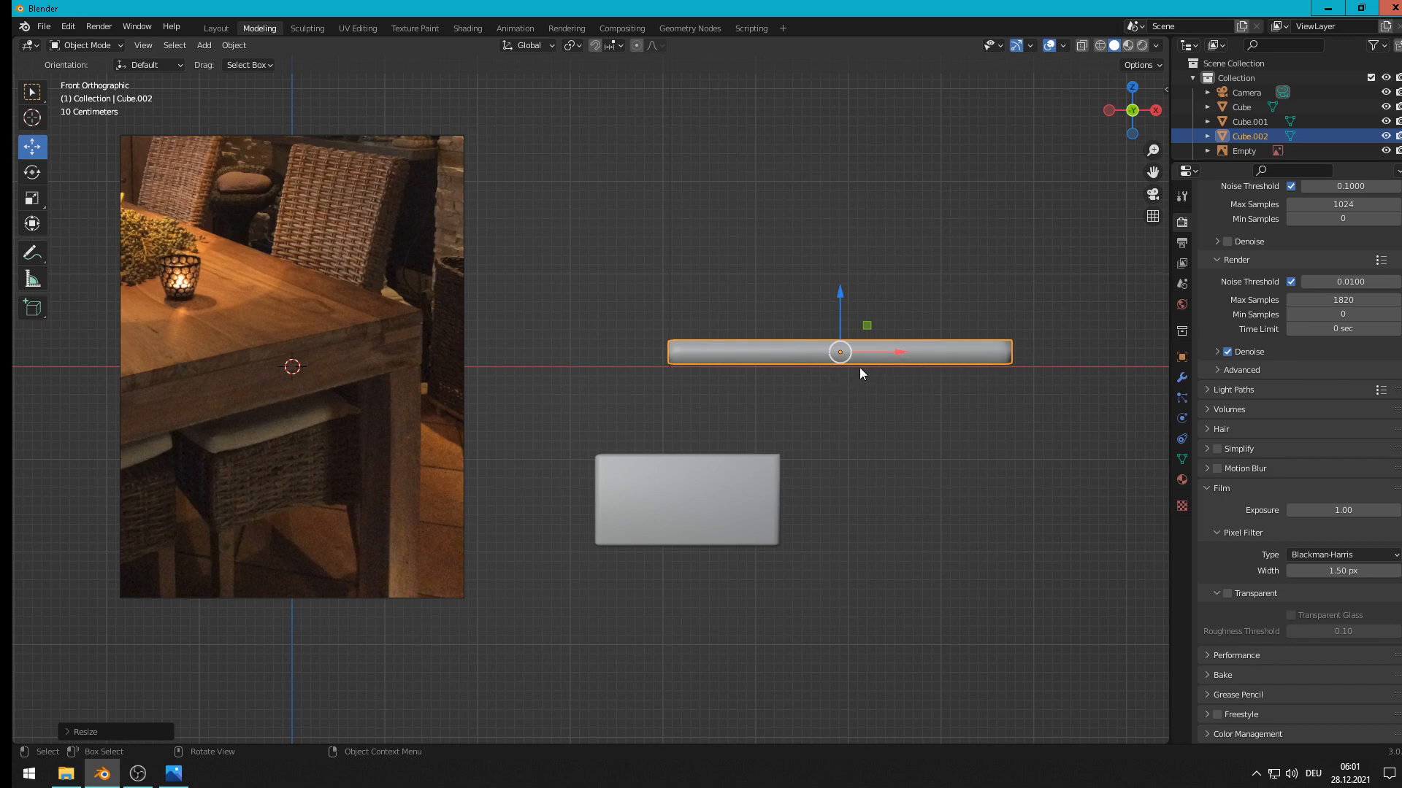
Step: In Edit Mode, add one centered loop cut across the middle of the thin slab
key("Tab")
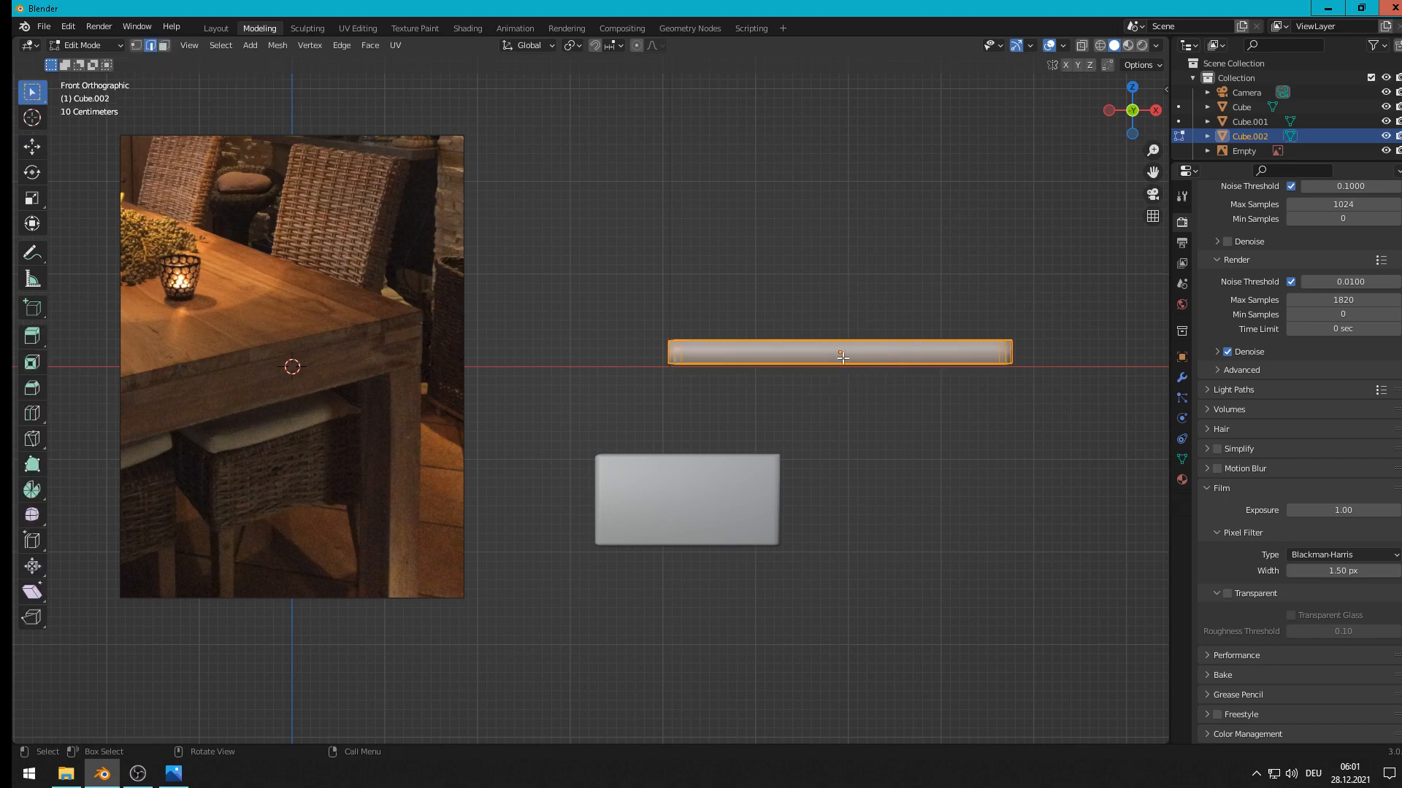
scroll(905, 430, "up", 2)
middle_click_drag(905, 429, 742, 416, "shift")
scroll(779, 352, "up", 1)
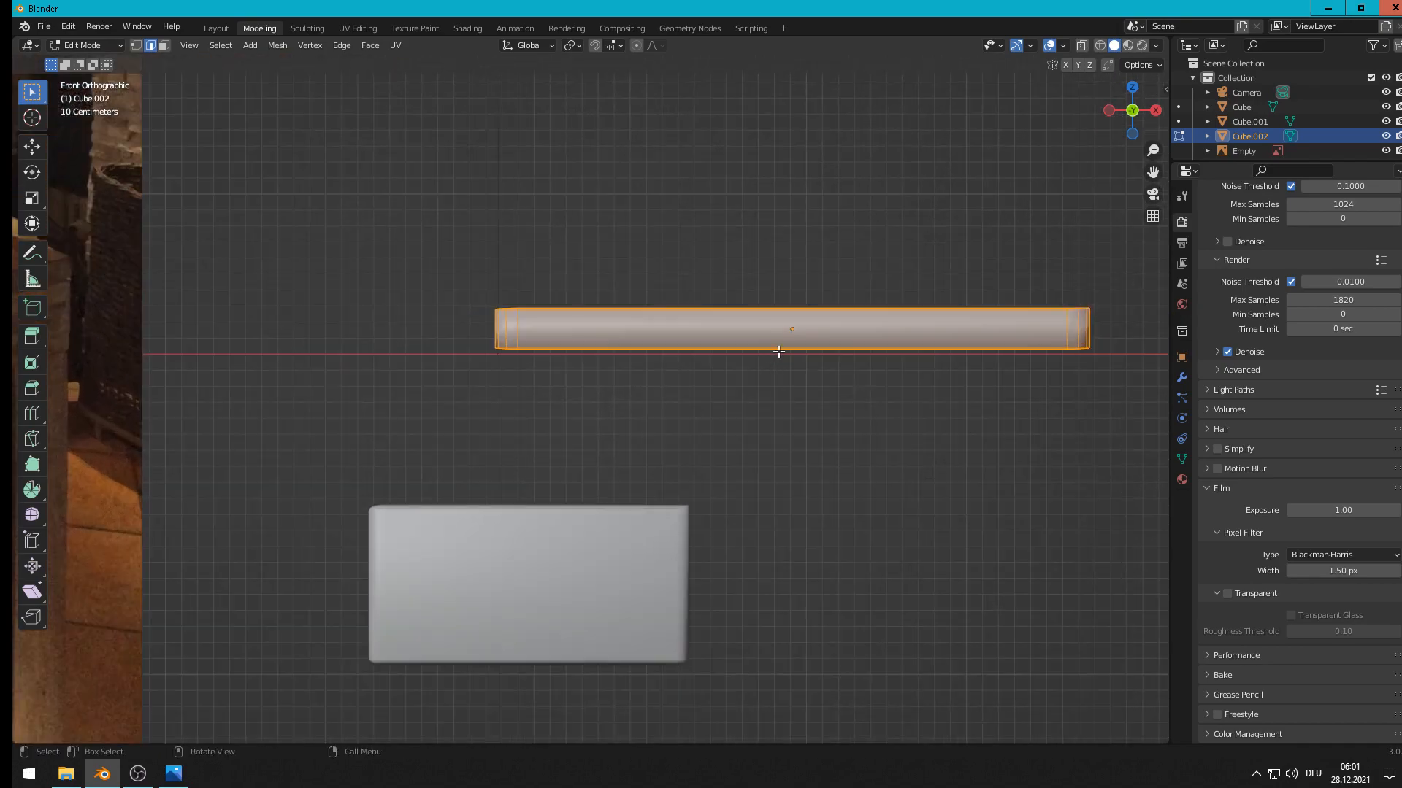
key("ctrl+r")
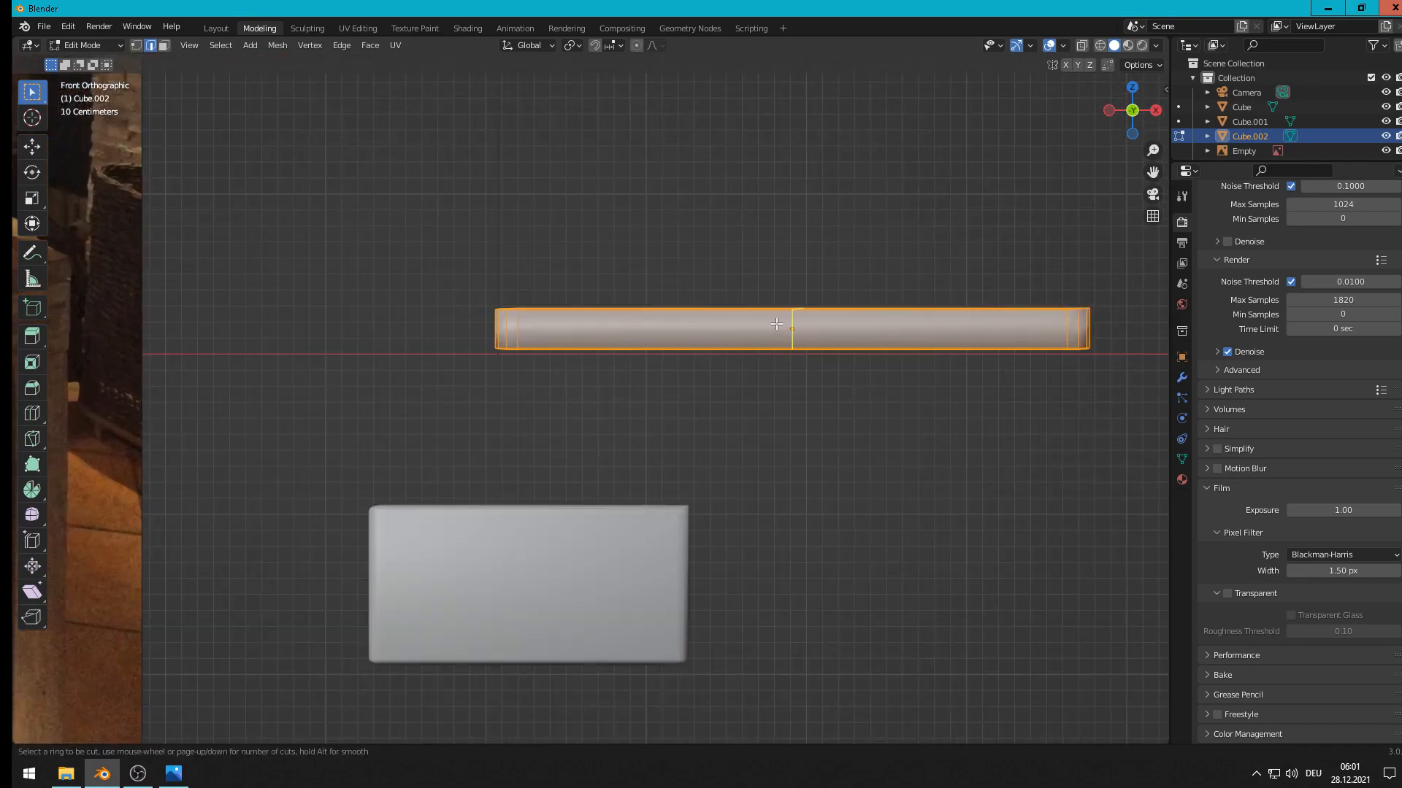
left_click(776, 323)
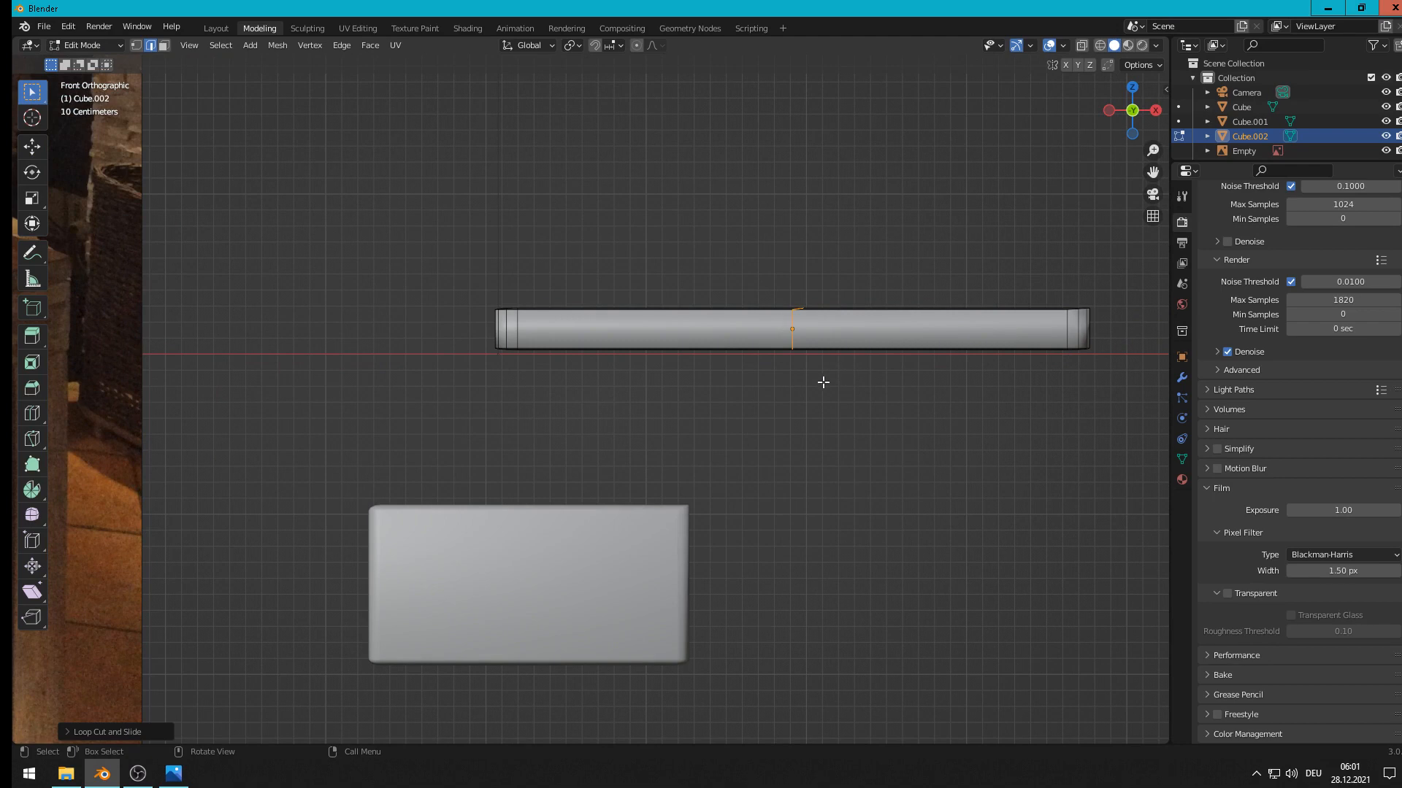
Step: Move the slab's middle edge loop slightly down along Z so the slab sags at its center
scroll(823, 384, "down", 2)
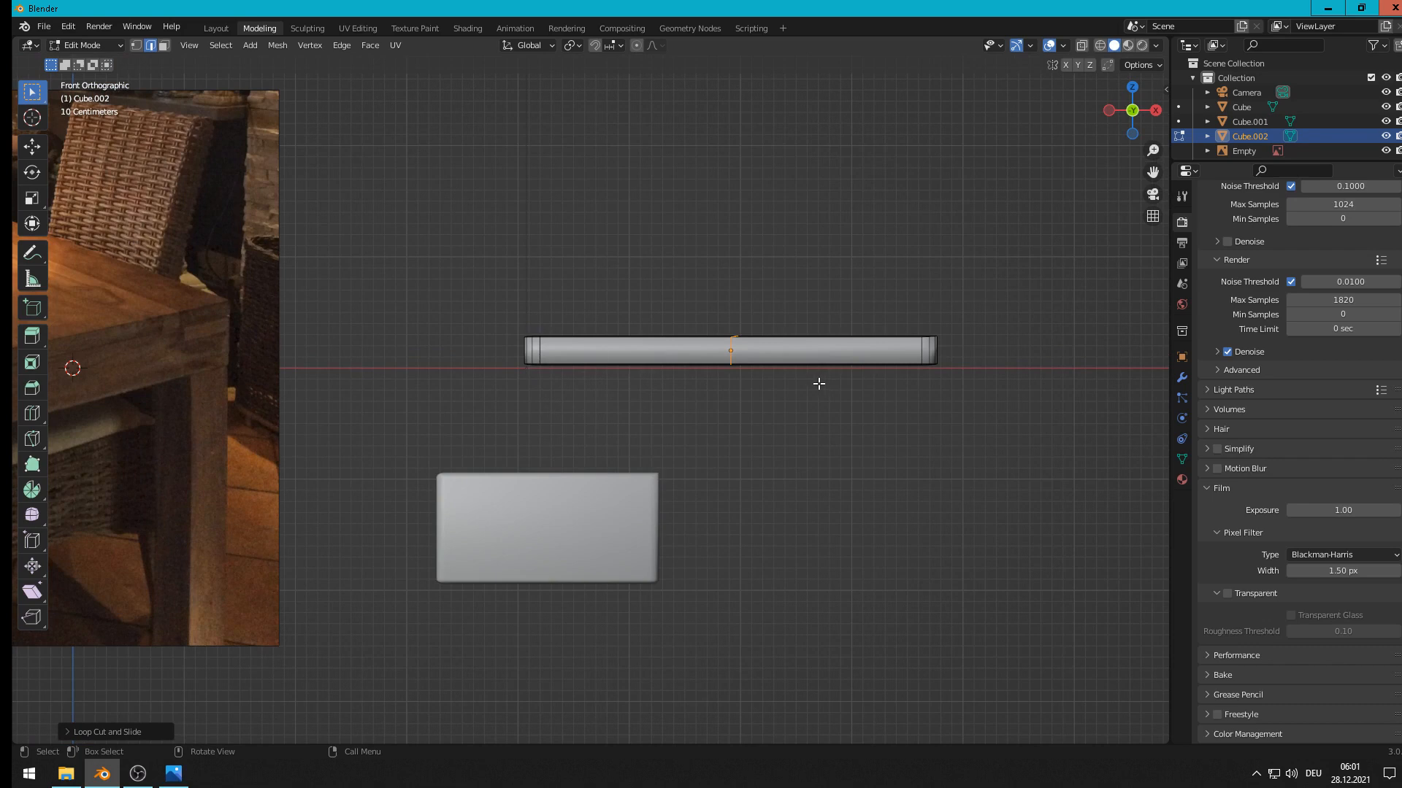
key("g")
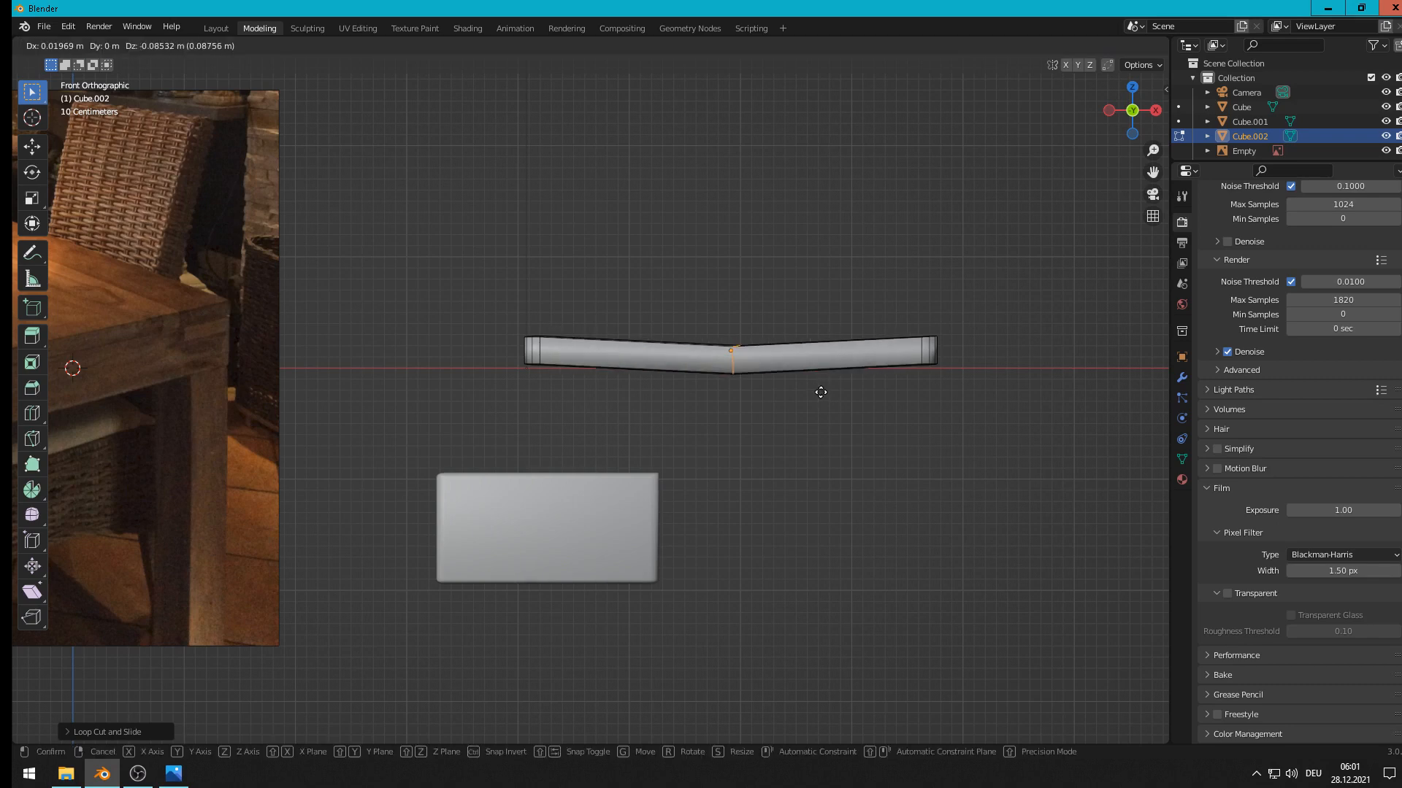
key("z")
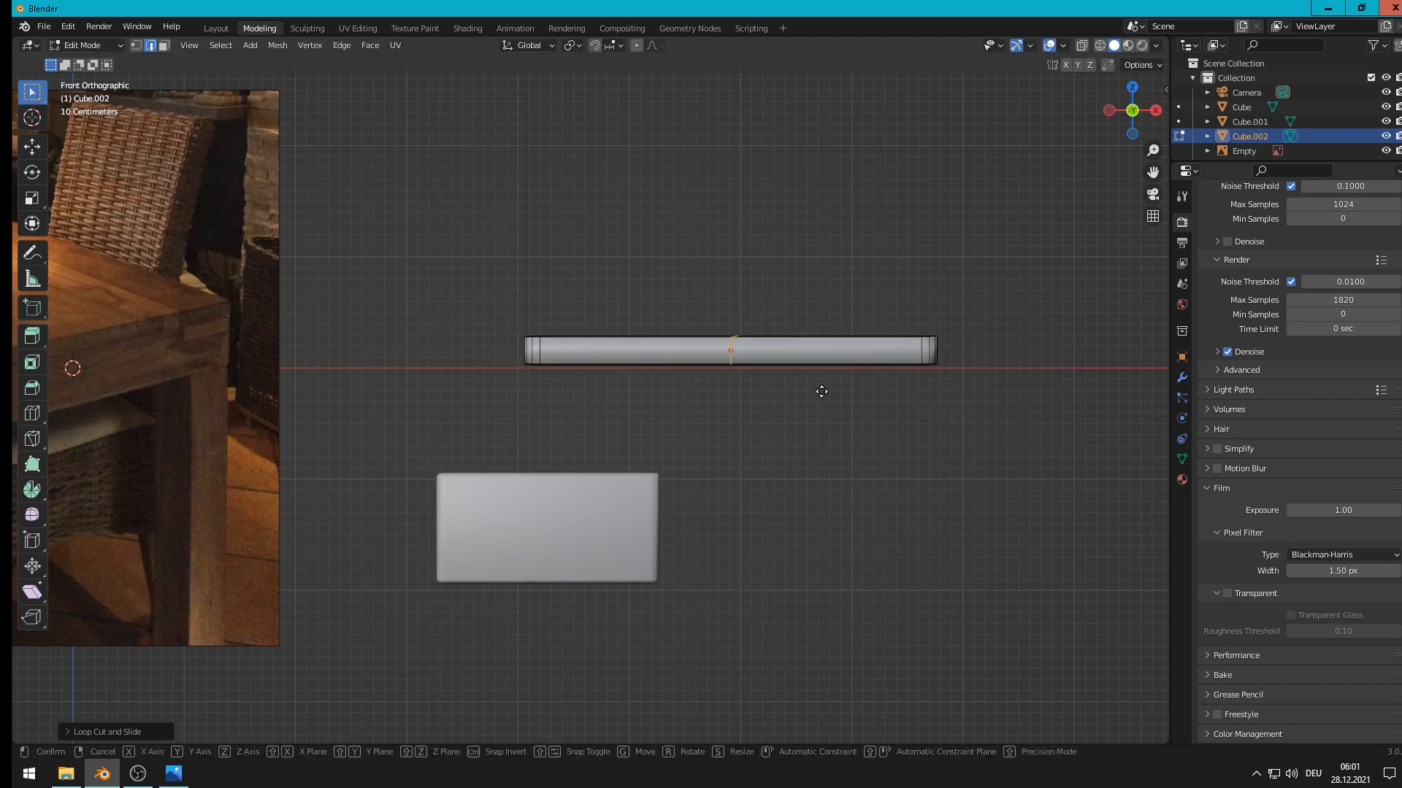
left_click(825, 407)
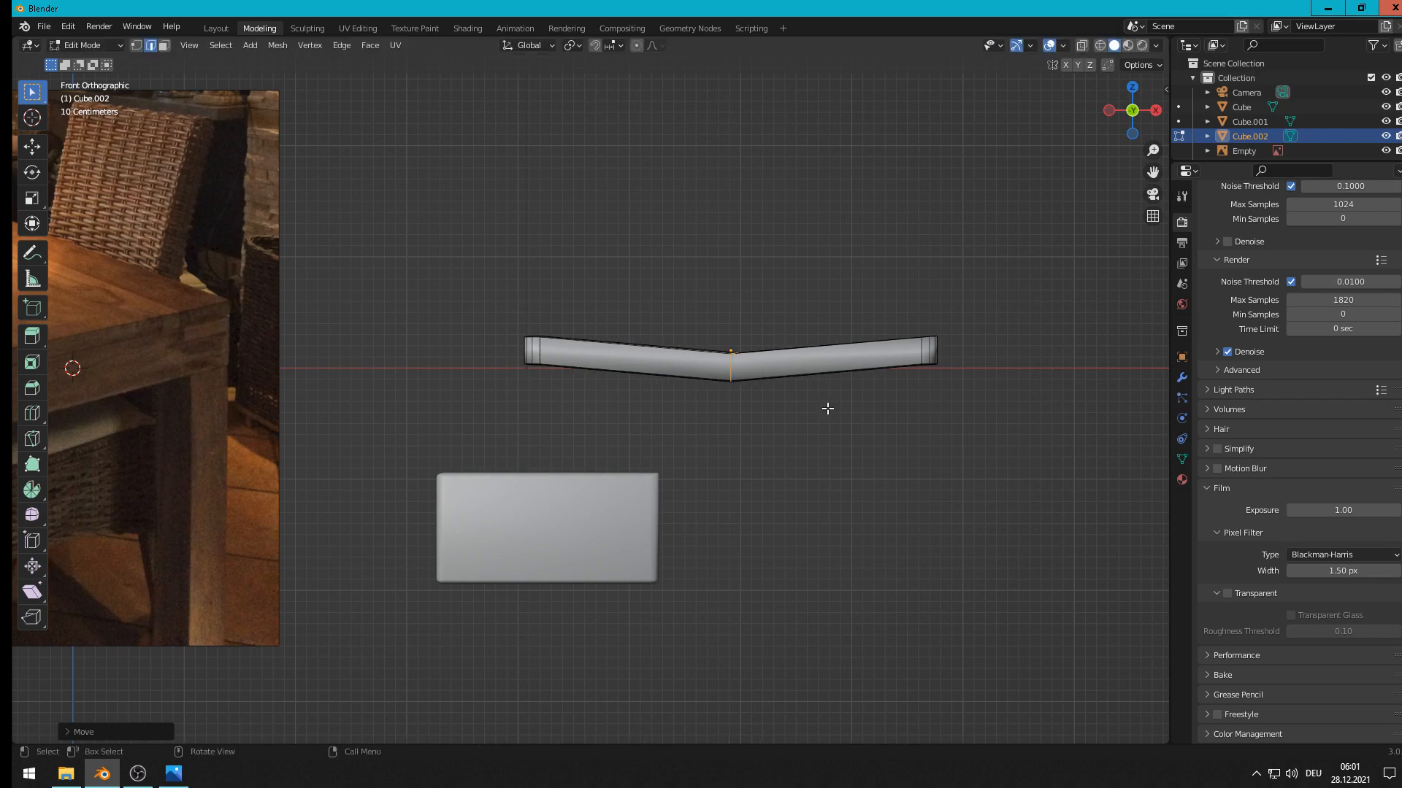
Step: Bevel the middle edge loop about 0.81 m wide with 3 segments to smooth the bend, and return to Object Mode
middle_click_drag(826, 406, 785, 437)
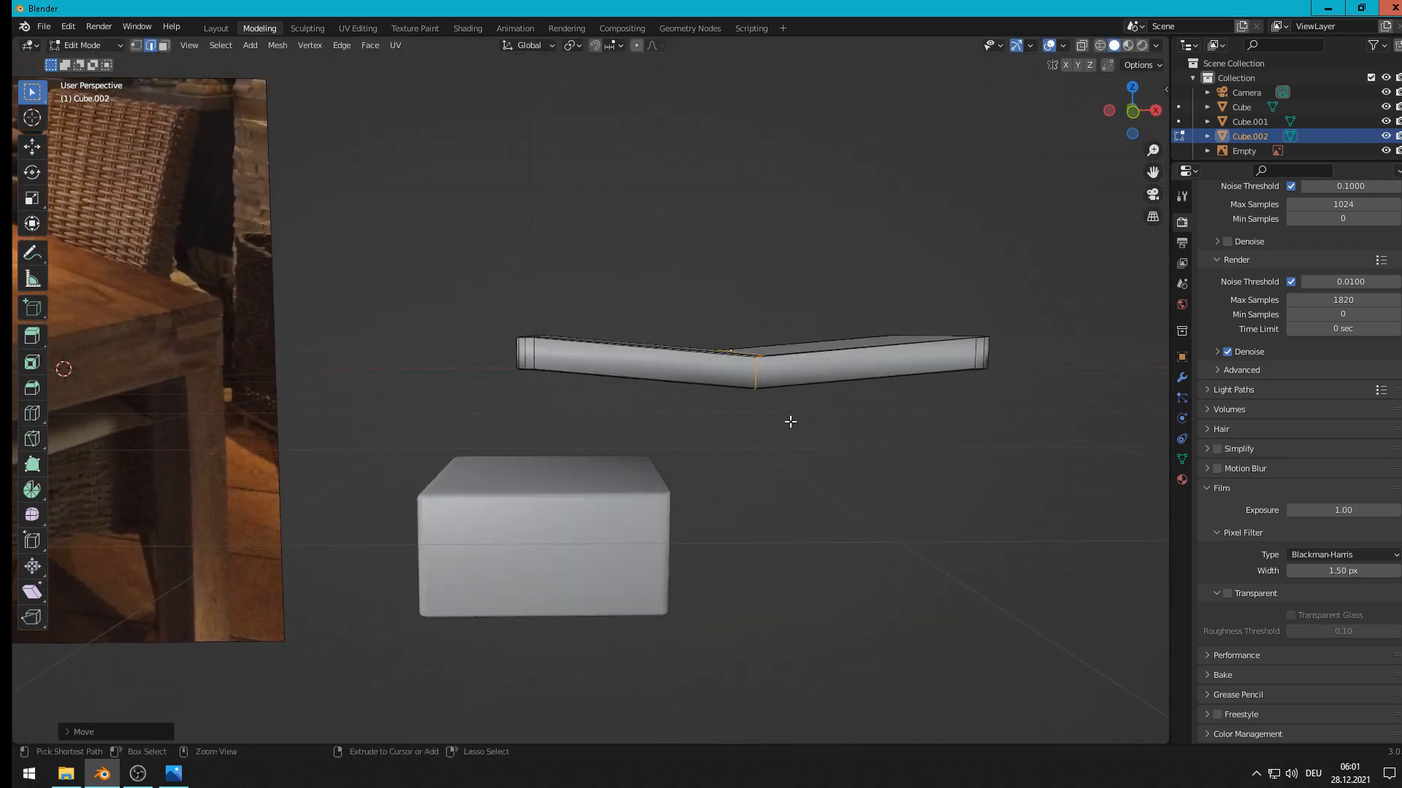
key("ctrl+b")
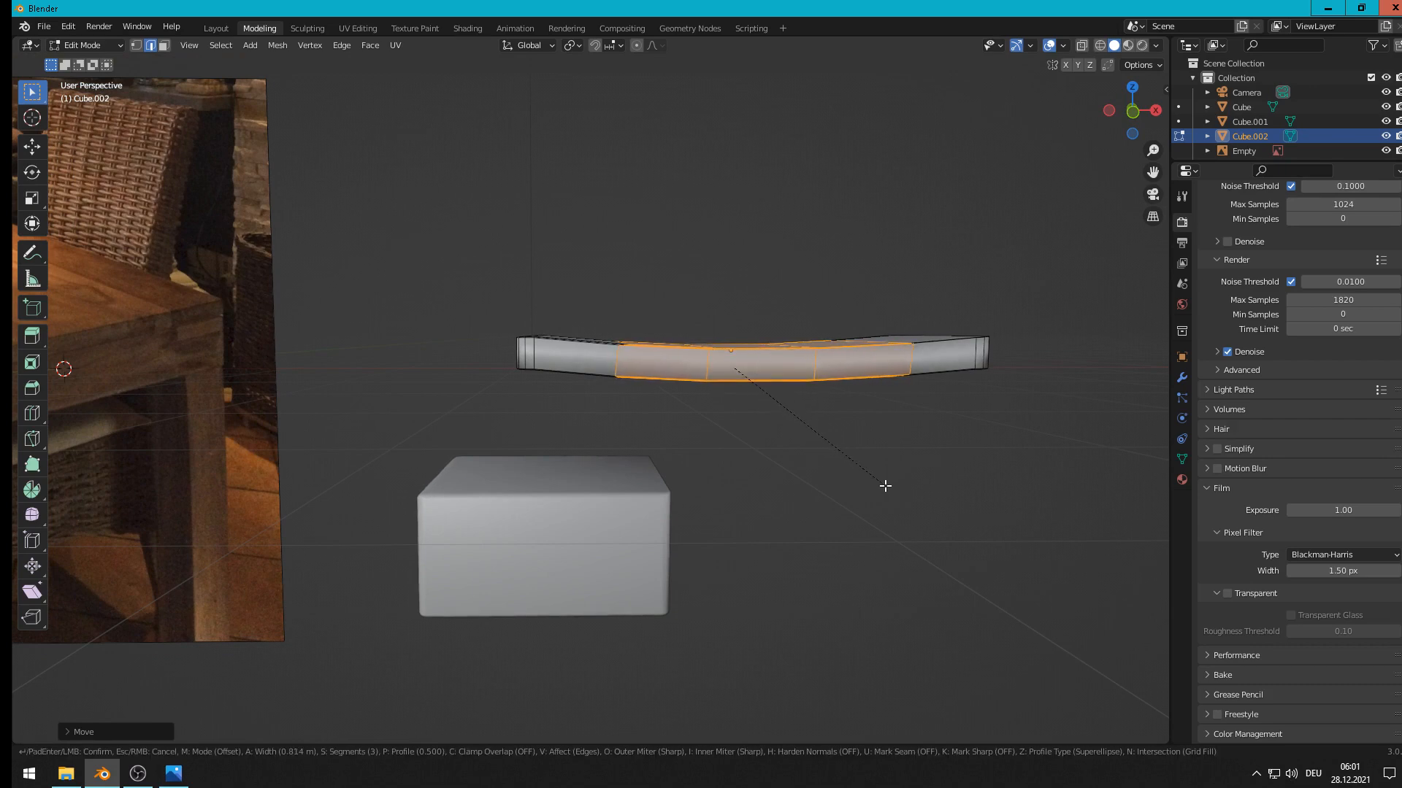
left_click(884, 486)
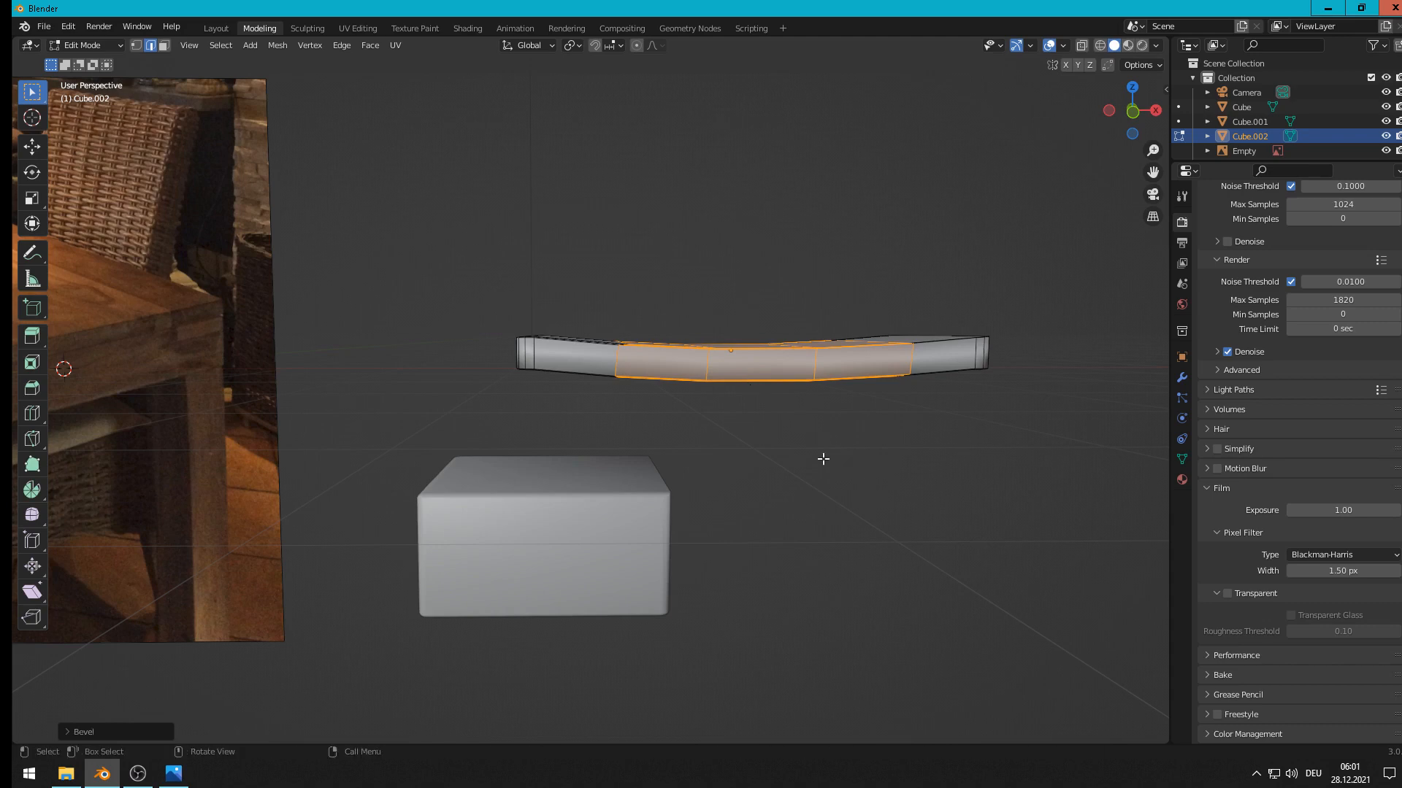
key("Tab")
Step: Rotate the curved slab 90° around the global Y axis to stand it upright as the backrest
mouse_move(809, 479)
middle_mouse_down()
mouse_move(768, 459)
mouse_move(787, 473)
middle_mouse_up()
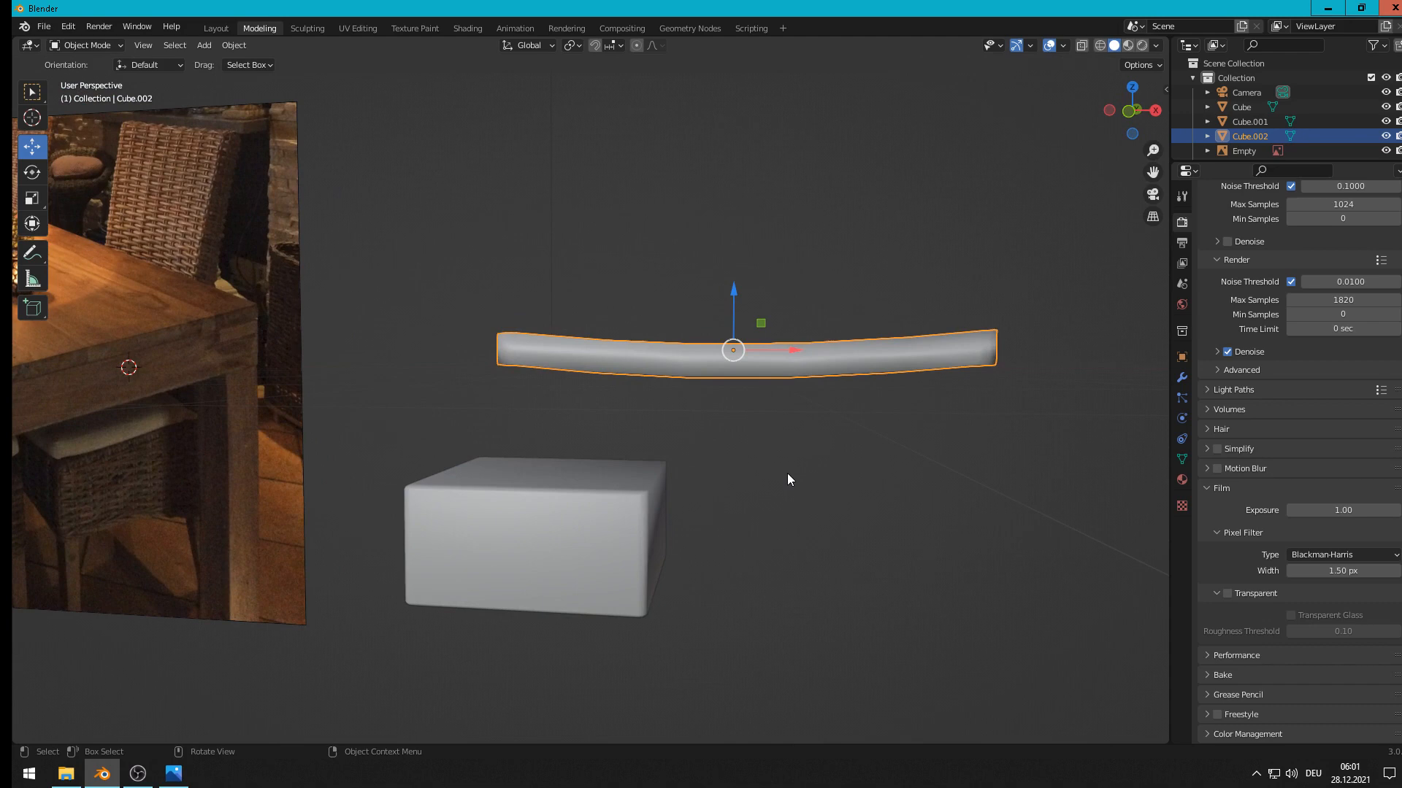
key("r")
key("y")
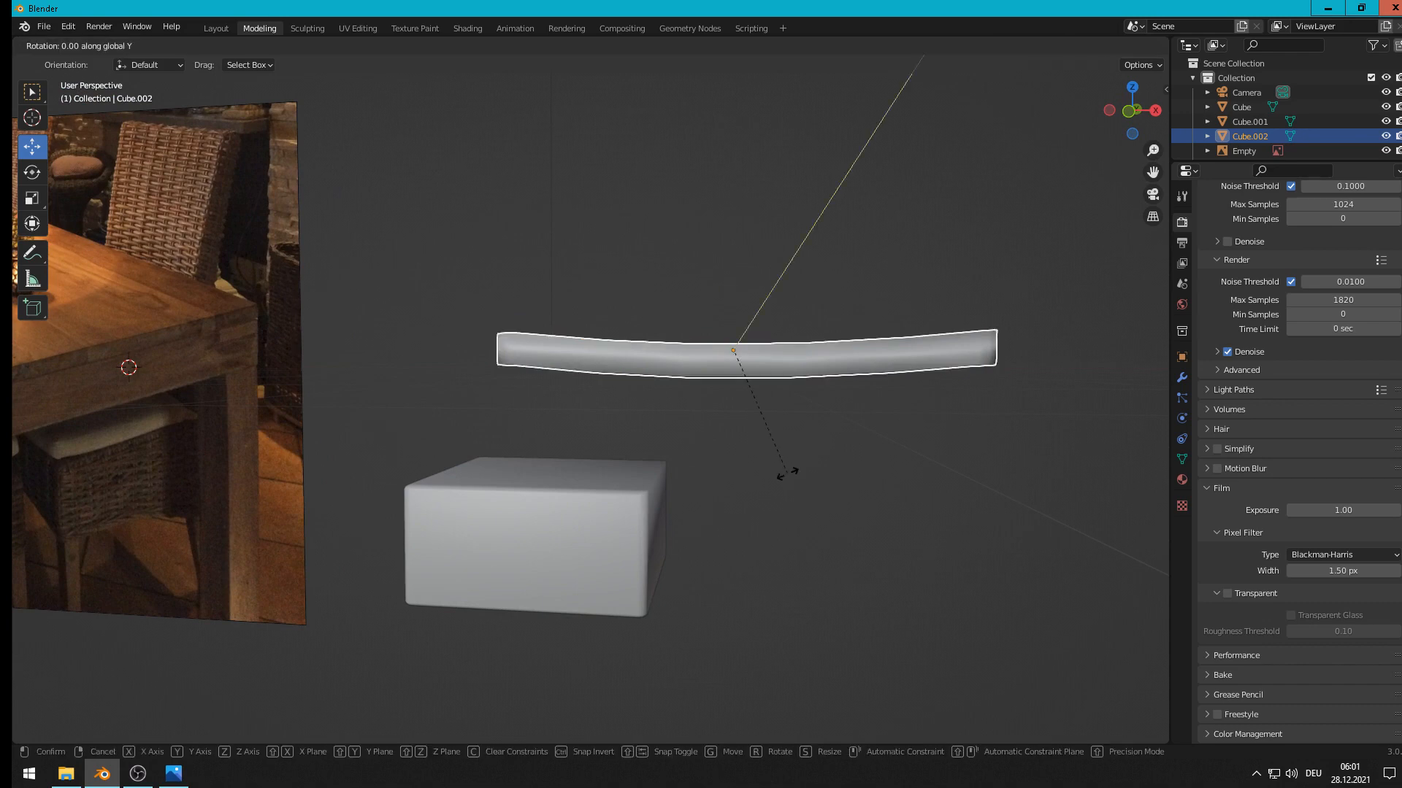
type("90")
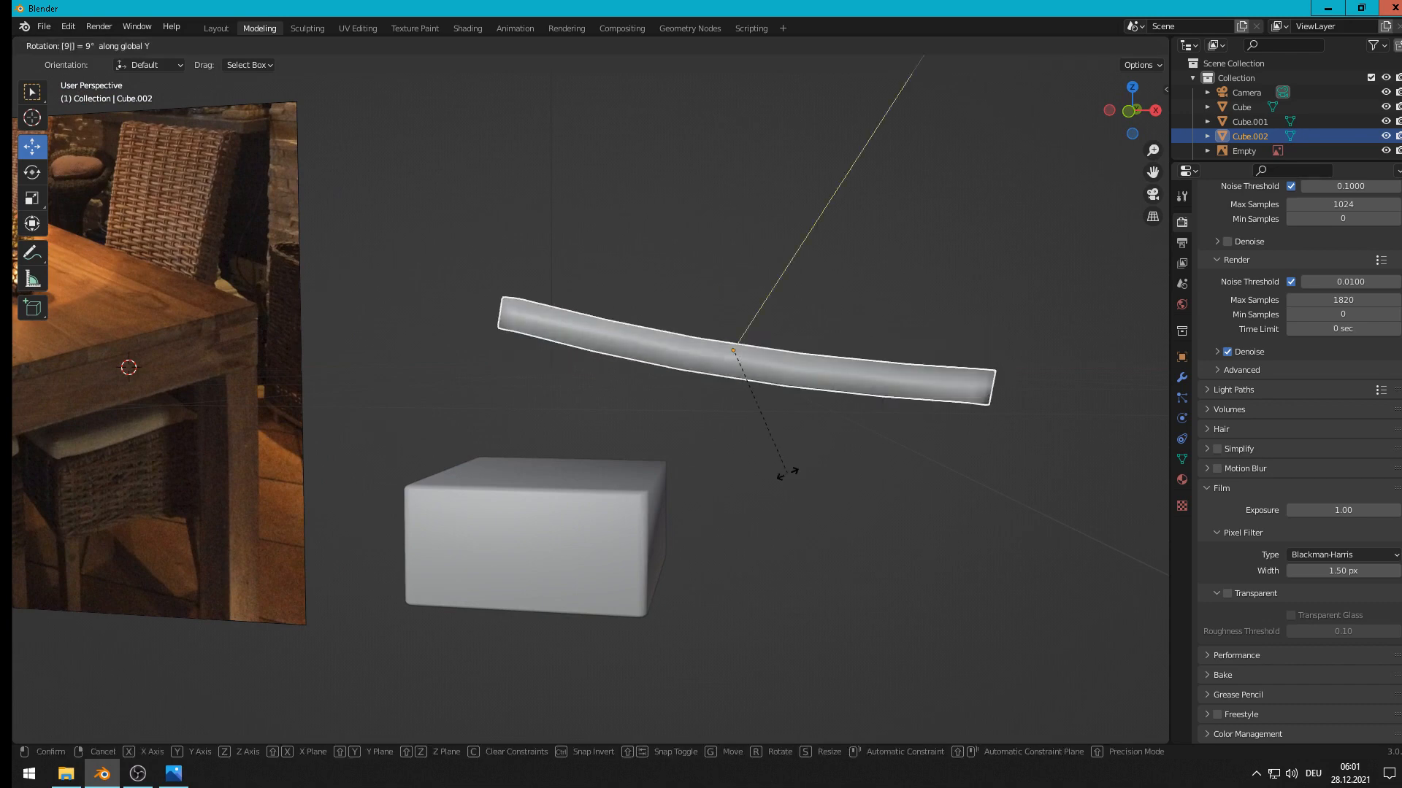
key("Return")
Step: Move the upright backrest about 0.5 m in the negative X direction, up against the end of the seat block
scroll(791, 475, "up", 1)
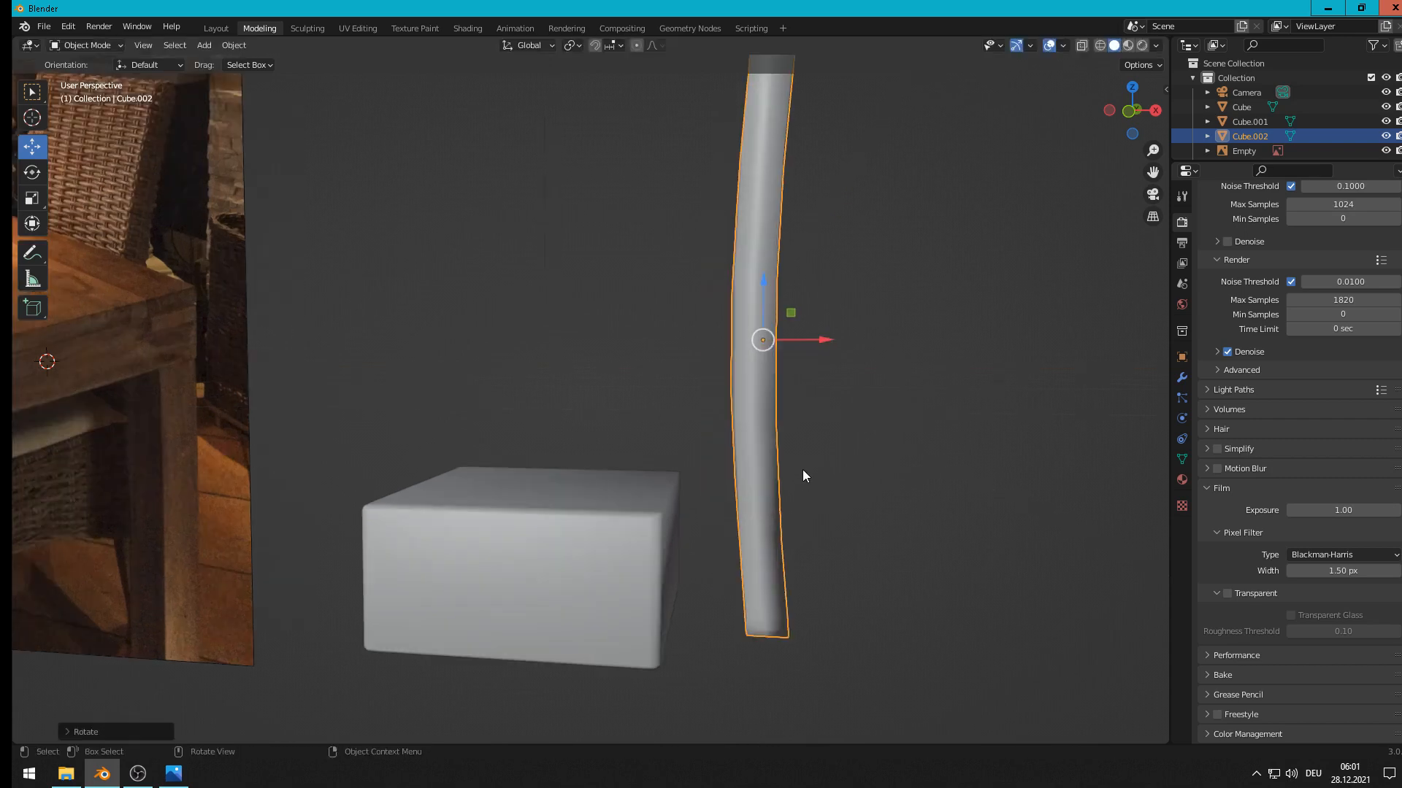
key("g")
key("x")
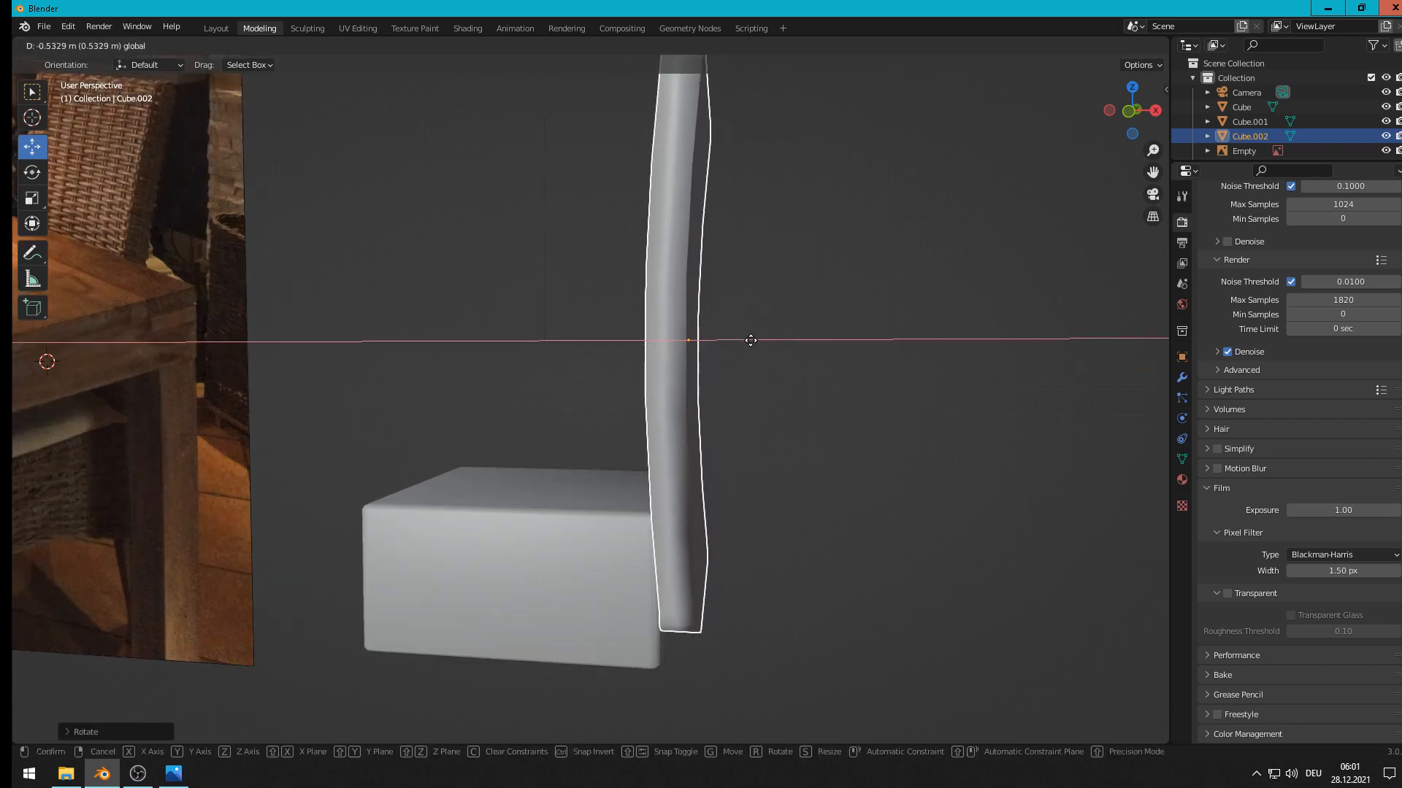
left_click(758, 356)
middle_click_drag(760, 357, 792, 373)
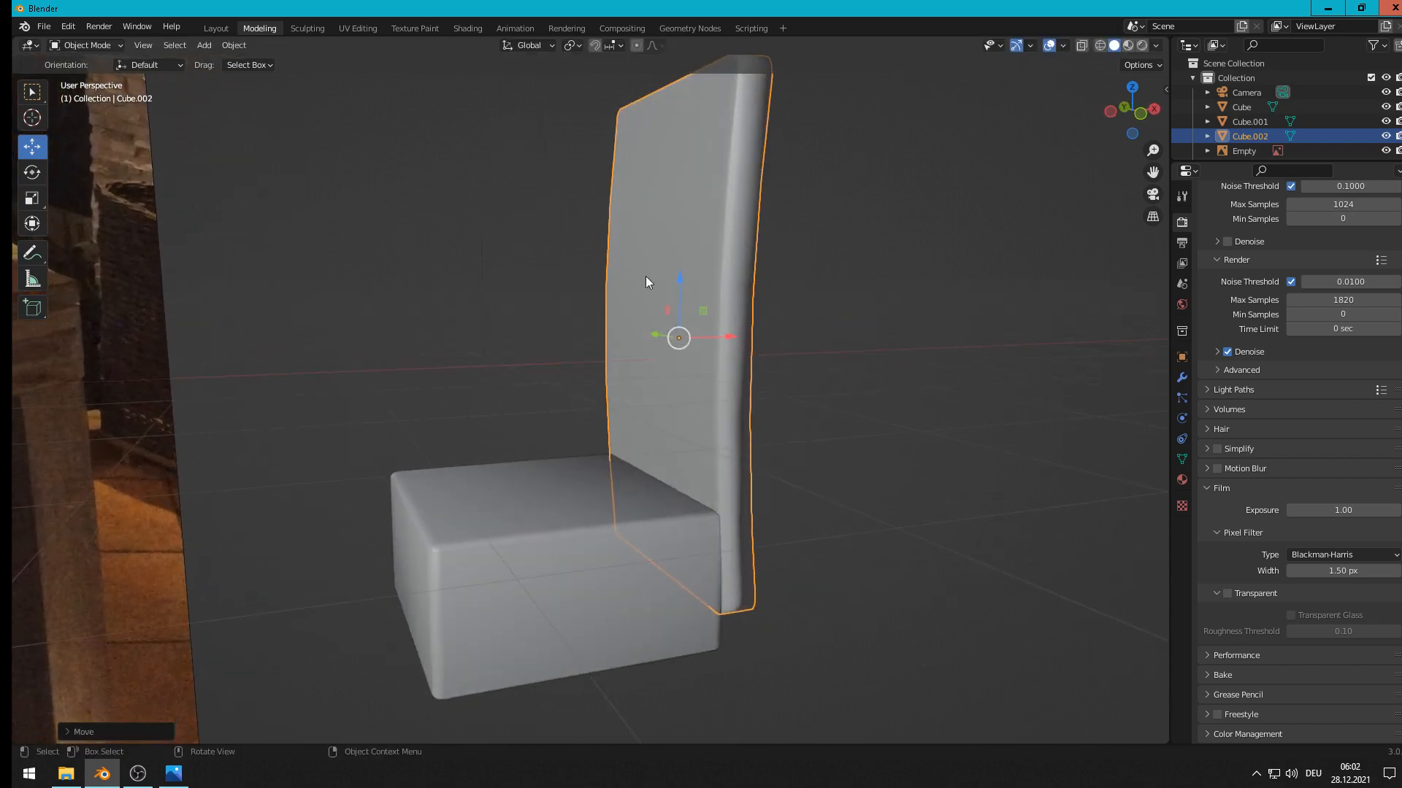
Step: Lower the backrest along Z until its lower end lines up with the seat block's underside
left_click_drag(680, 289, 681, 327)
middle_click_drag(681, 327, 700, 349)
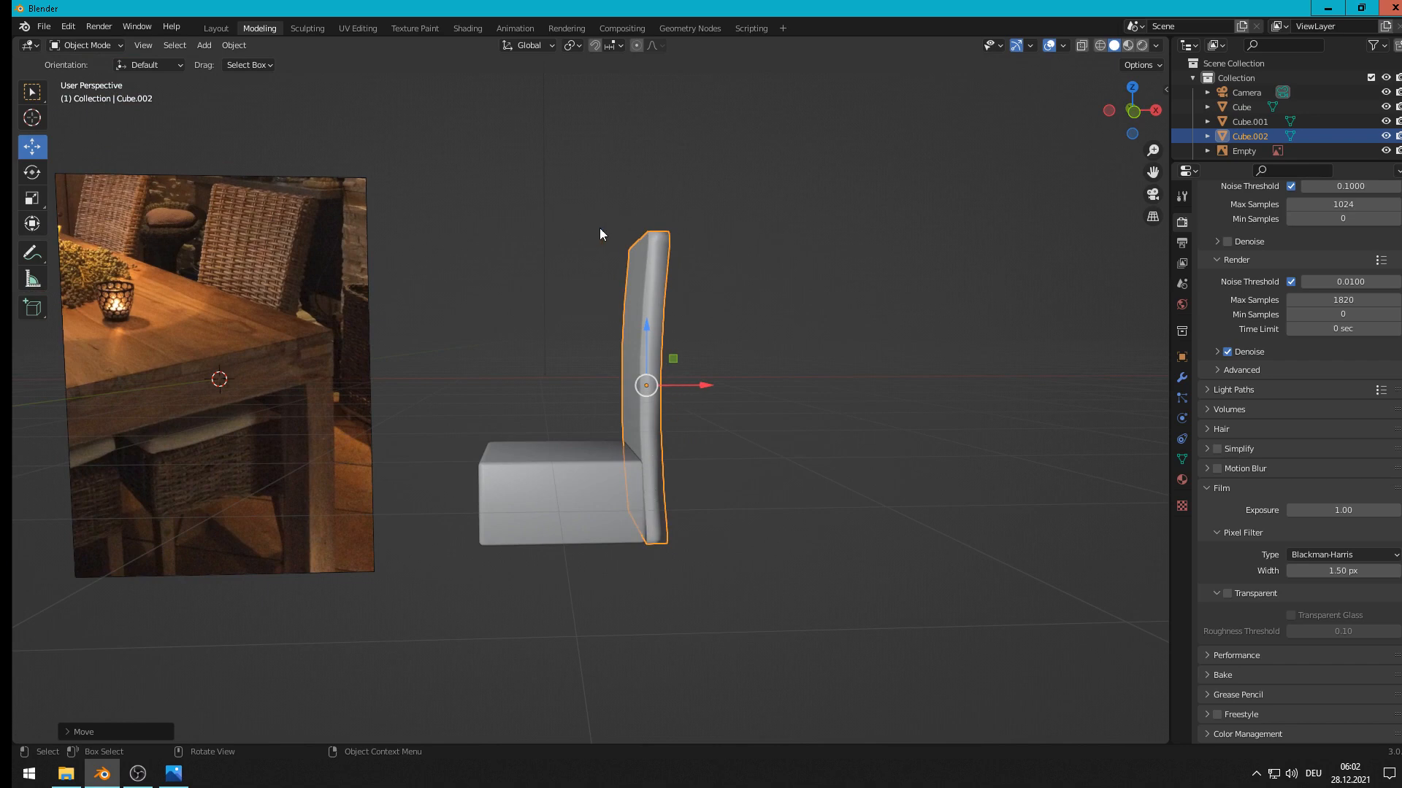
middle_click_drag(733, 380, 699, 392)
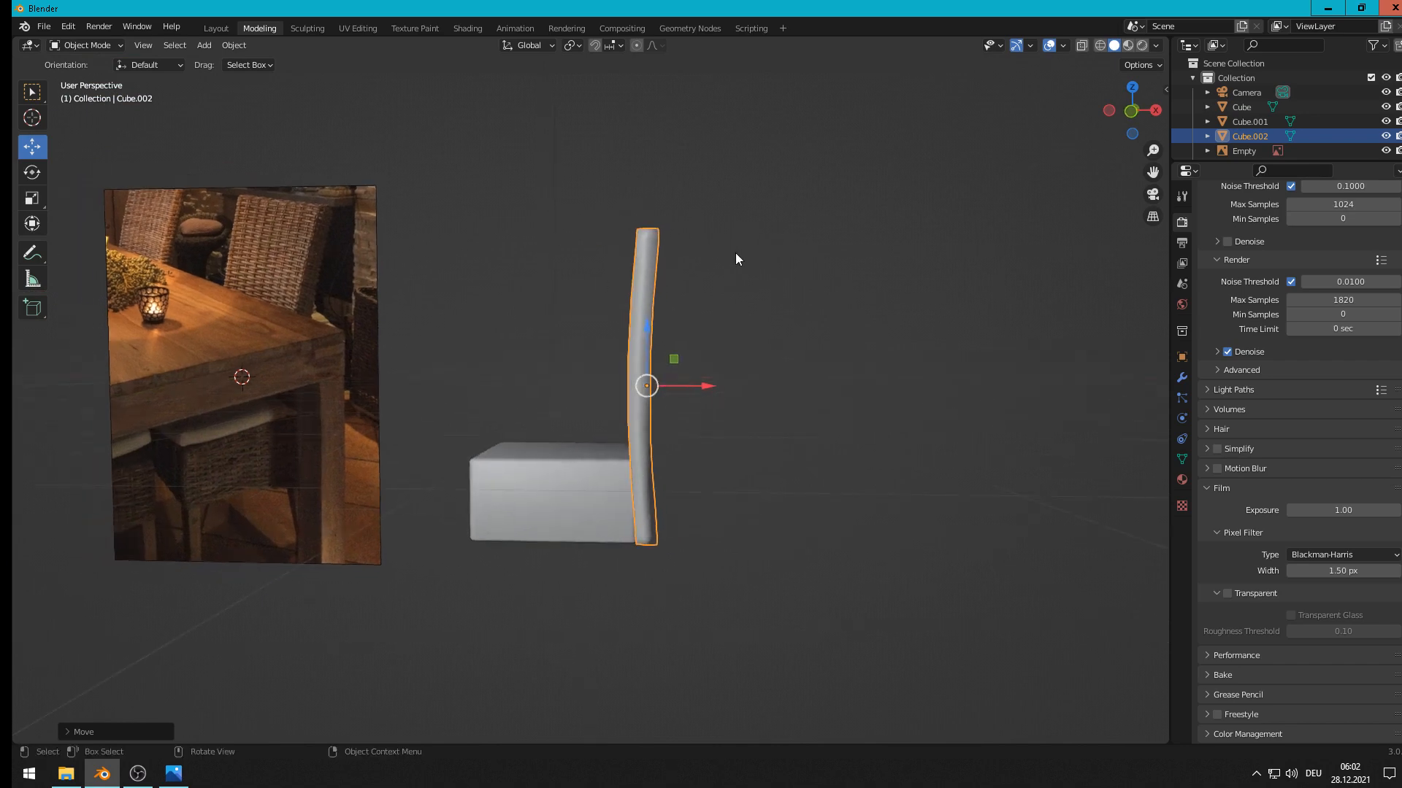
Step: In Edit Mode with vertex selection and X-ray enabled, clear the selection and circle-select all vertices at the backrest's top end
key("Tab")
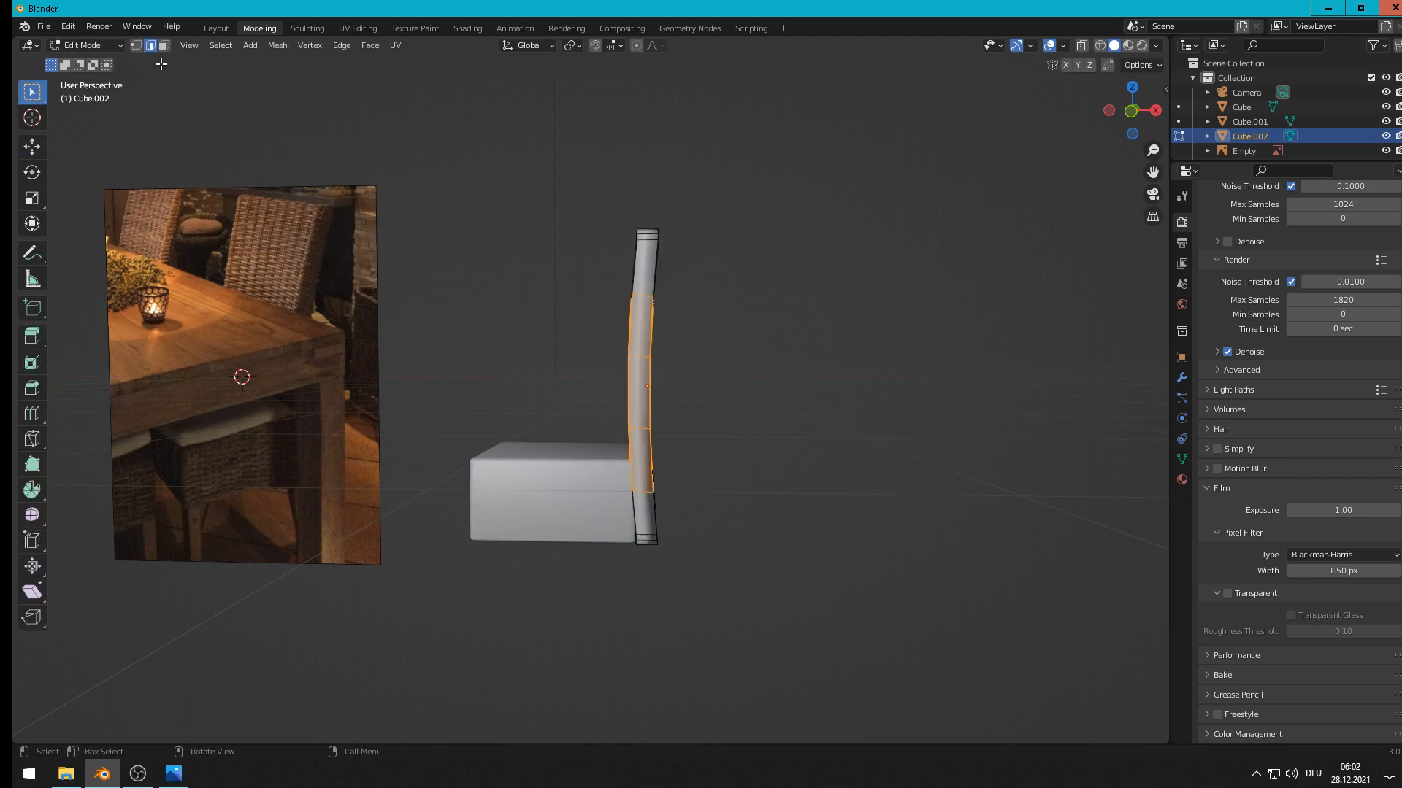
left_click(136, 46)
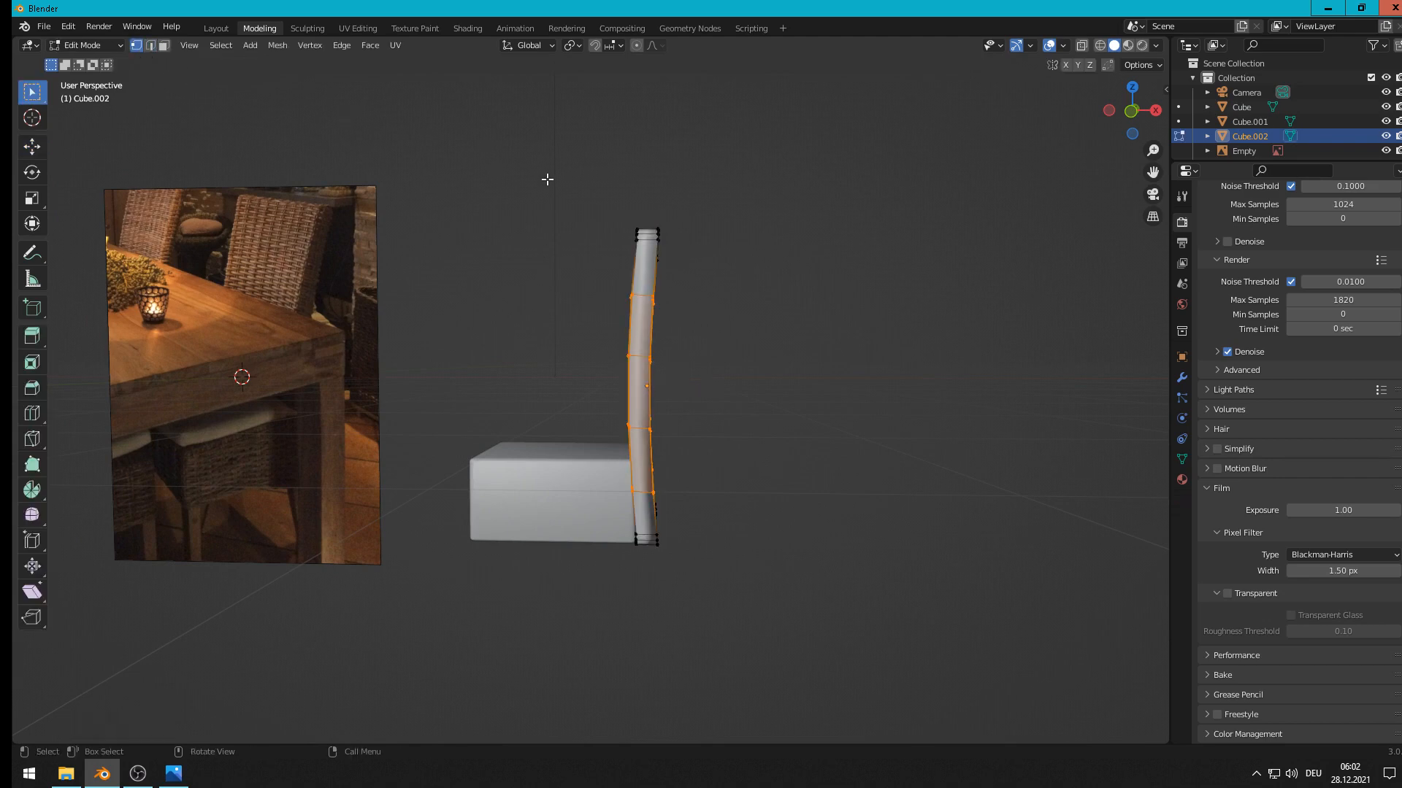
key("alt+a")
key("c")
key("Escape")
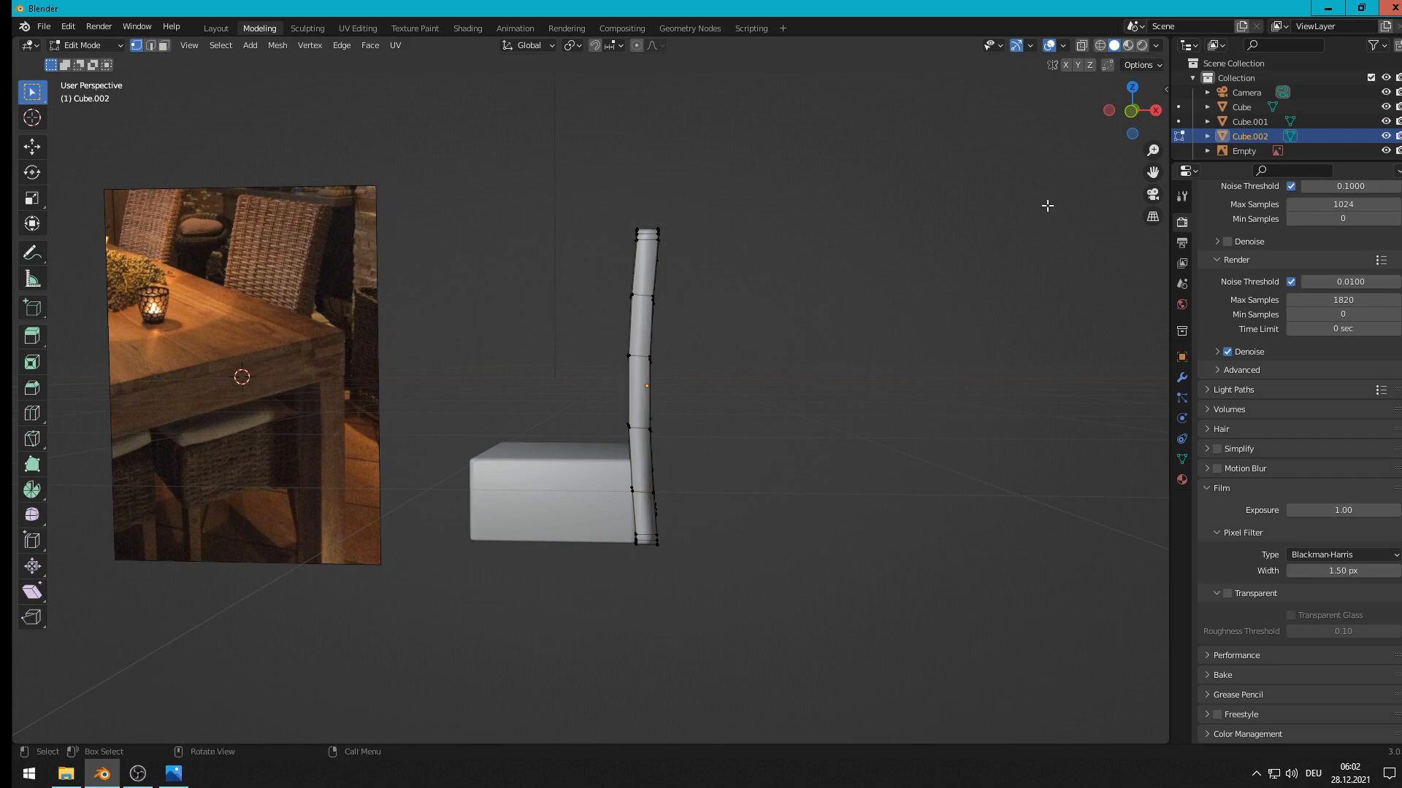
left_click(1082, 46)
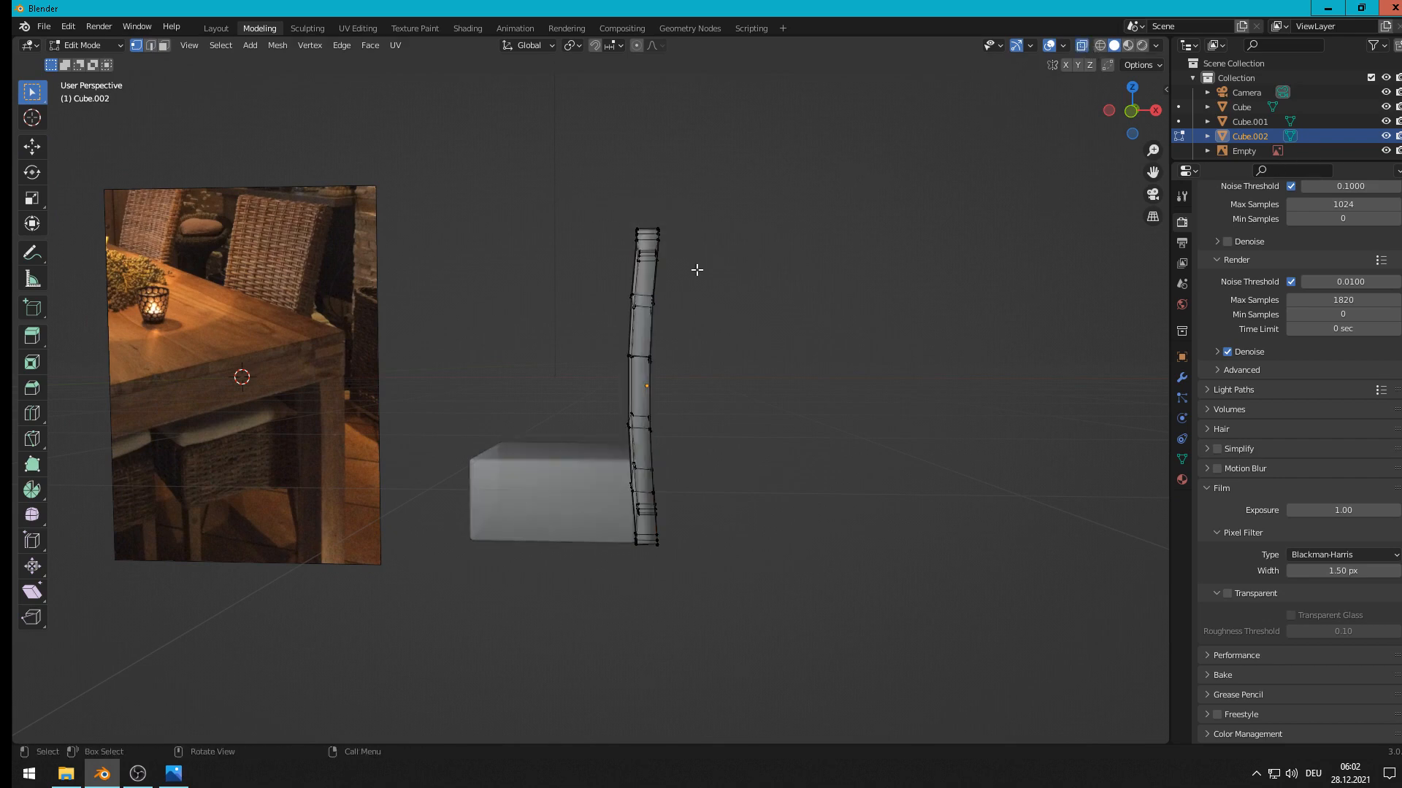
key("c")
mouse_move(648, 234)
left_mouse_down()
mouse_move(707, 260)
mouse_move(654, 235)
left_mouse_up()
key("Escape")
Step: Enable proportional editing for the backrest's selected top end and enlarge its smooth influence size to about 2.6 m in front view
middle_click_drag(688, 239, 686, 97)
left_click(636, 46)
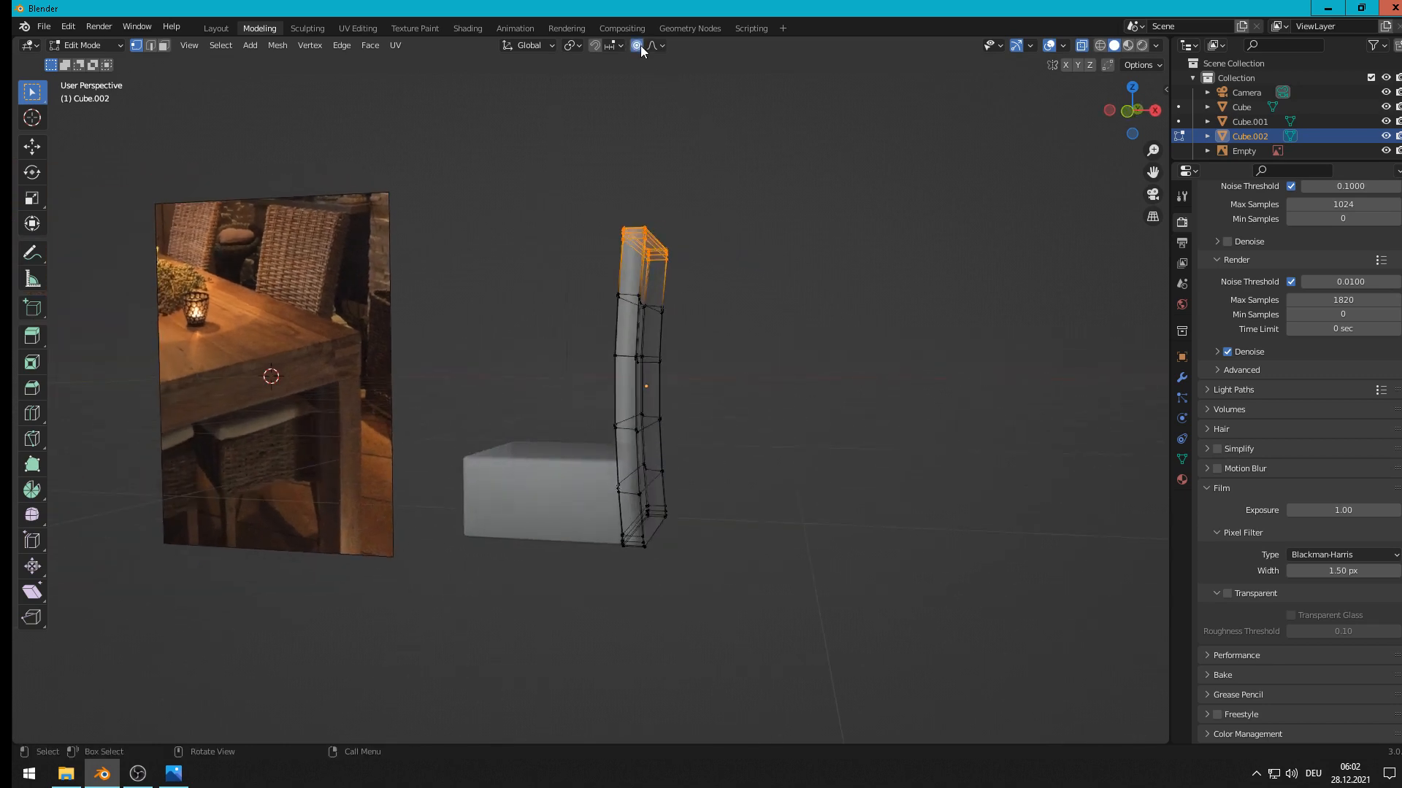
middle_click_drag(860, 369, 902, 379)
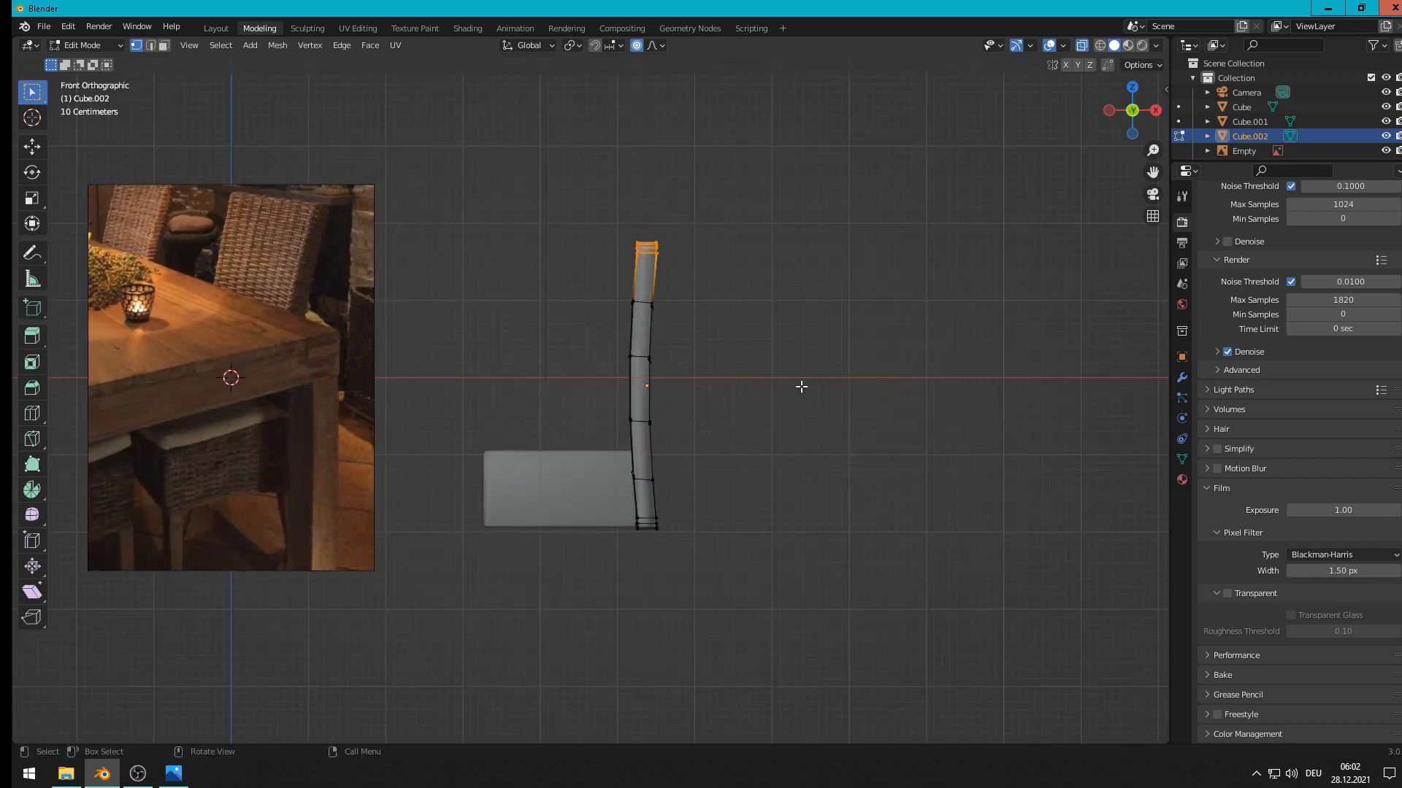
key("g")
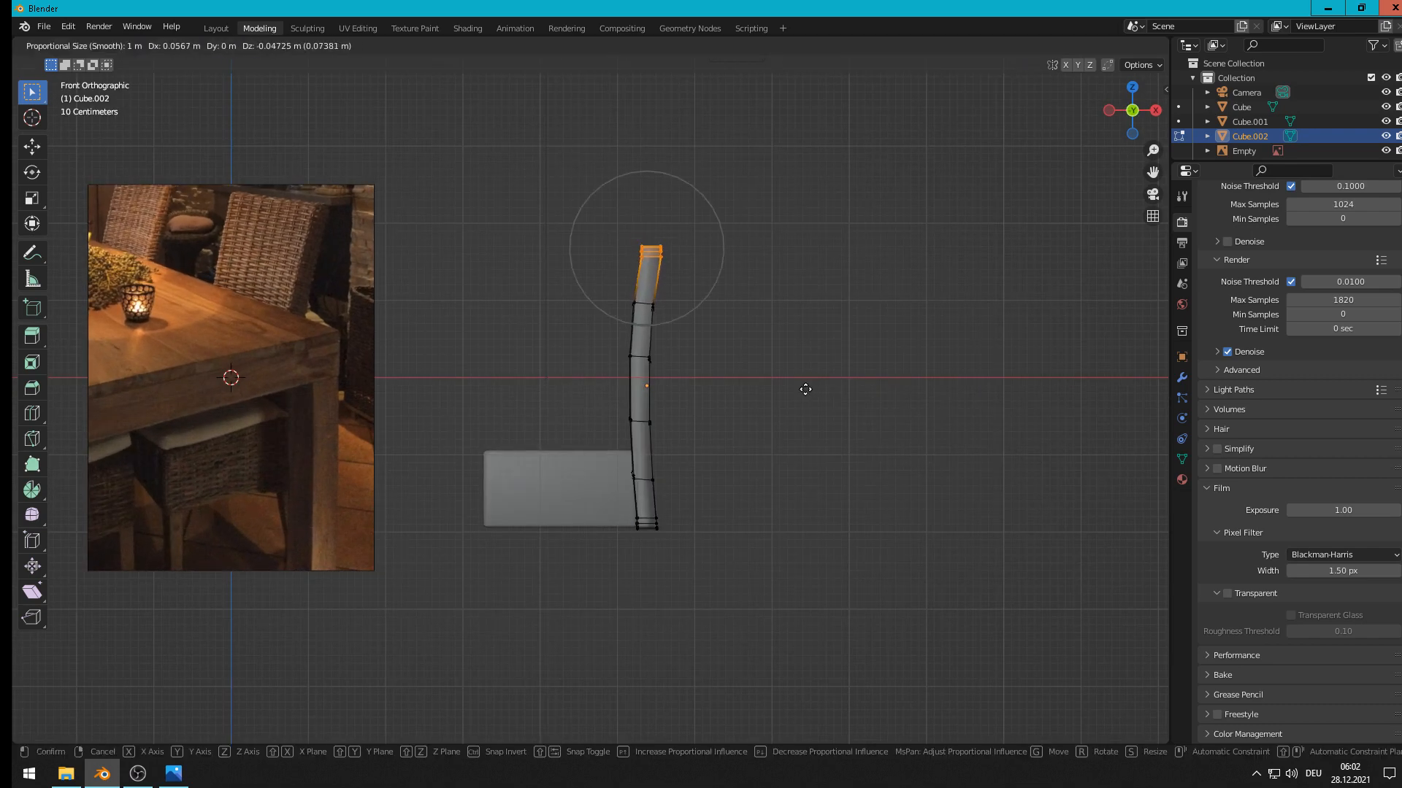
scroll(805, 389, "down", 10)
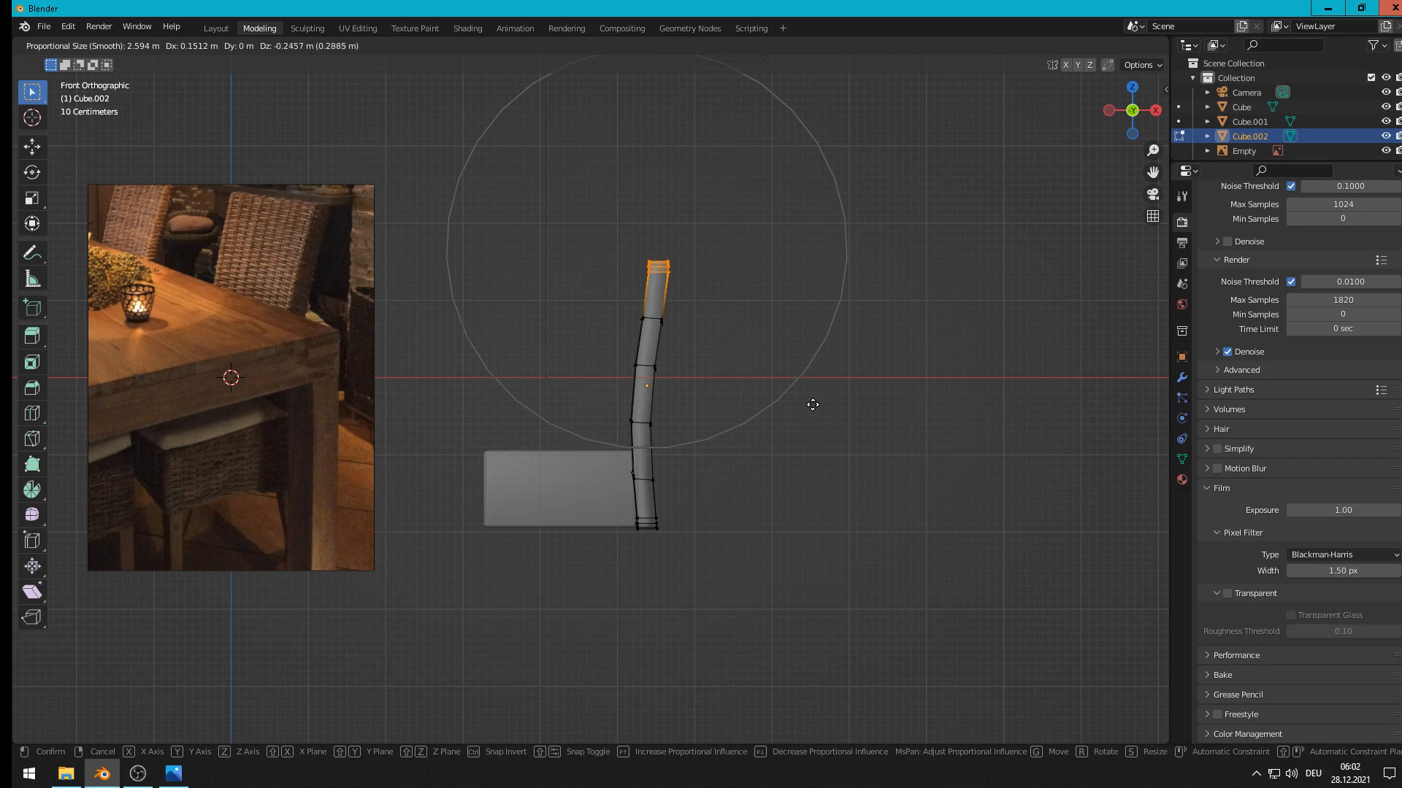
Step: Tilt the backrest's top end slightly and move it about 0.36 m along X with the smooth proportional falloff
key("r")
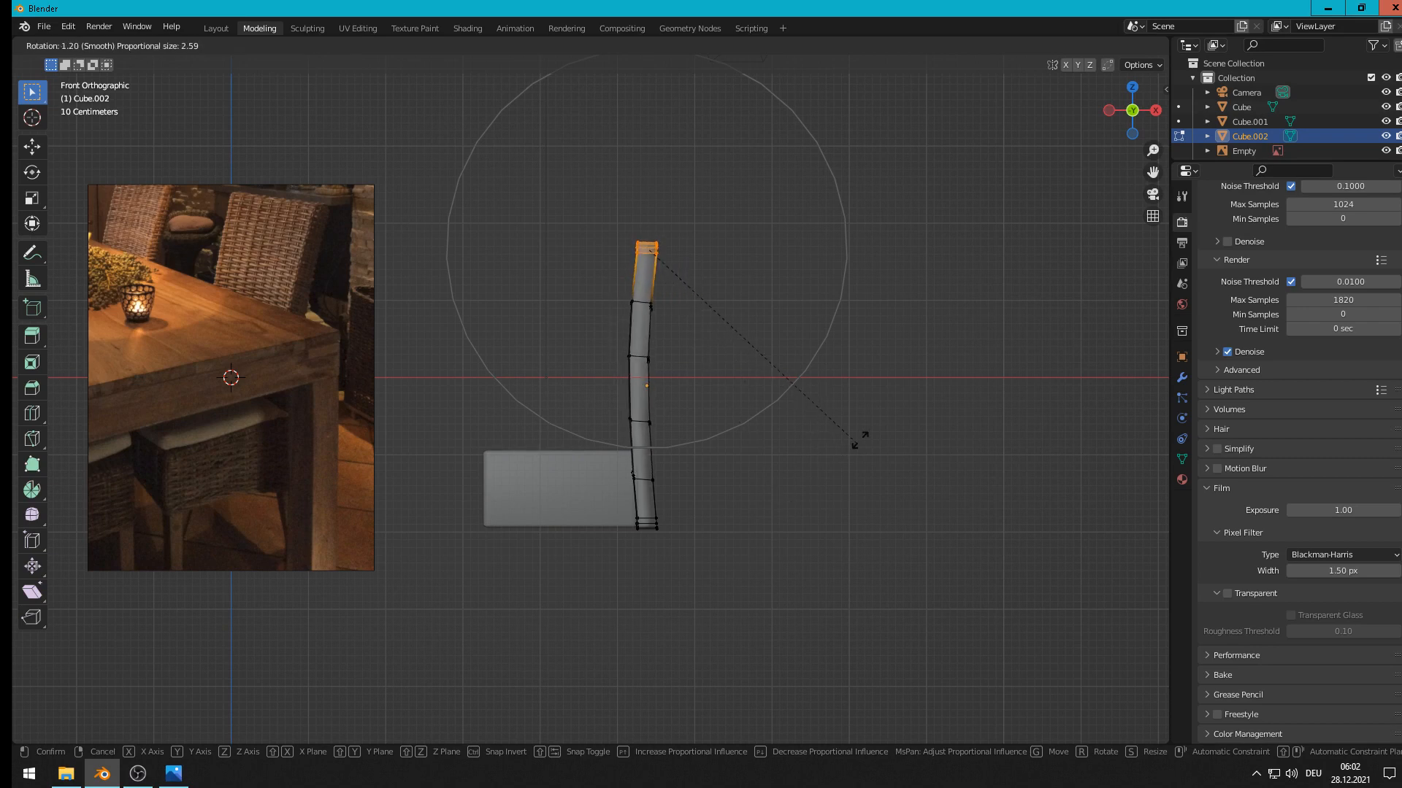
left_click(821, 450)
key("r")
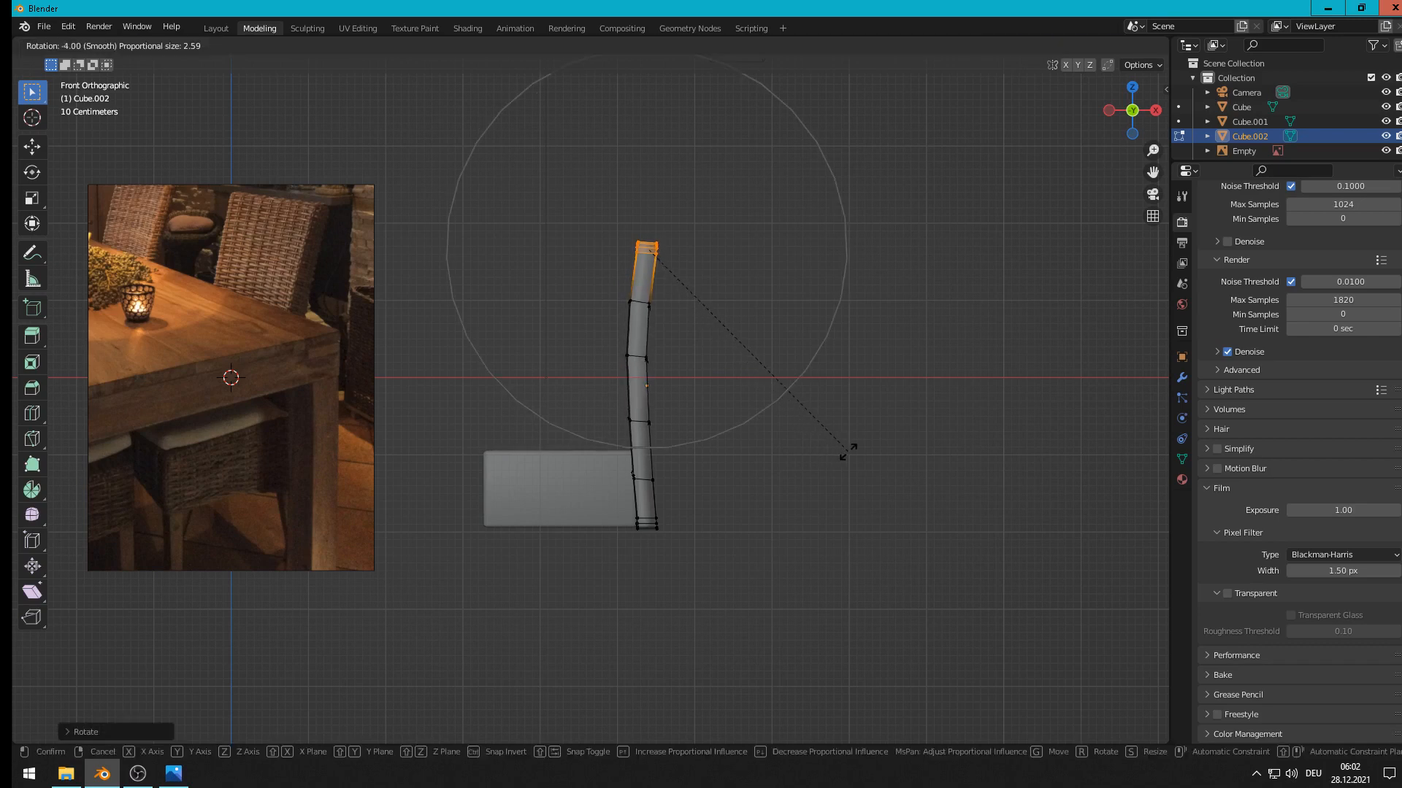
left_click(827, 453)
key("g")
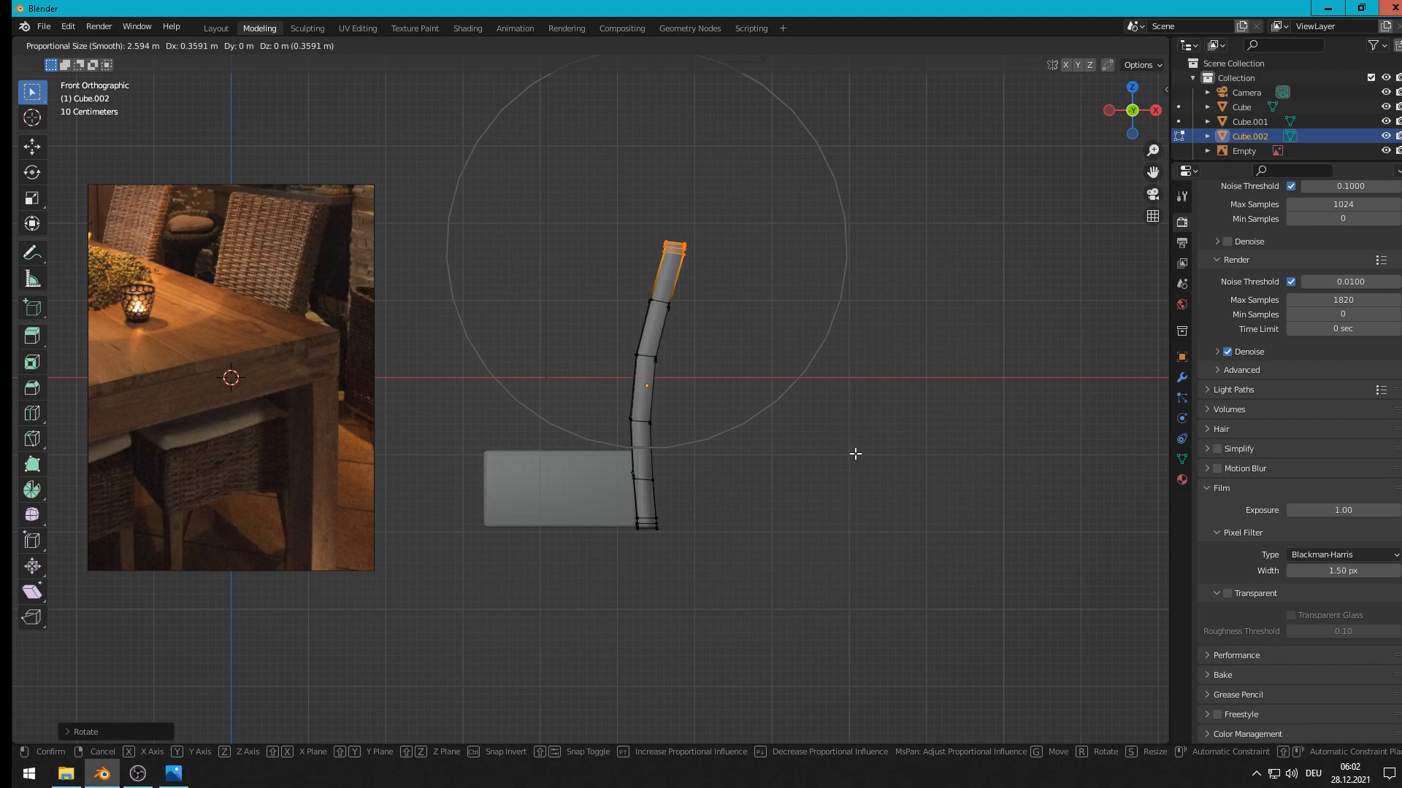
left_click(856, 453)
Step: Return to Object Mode and switch the viewport to Material Preview shading to check the wicker texture on the bent backrest
key("Tab")
middle_click_drag(793, 439, 903, 452)
middle_click_drag(752, 449, 704, 448)
key("Tab")
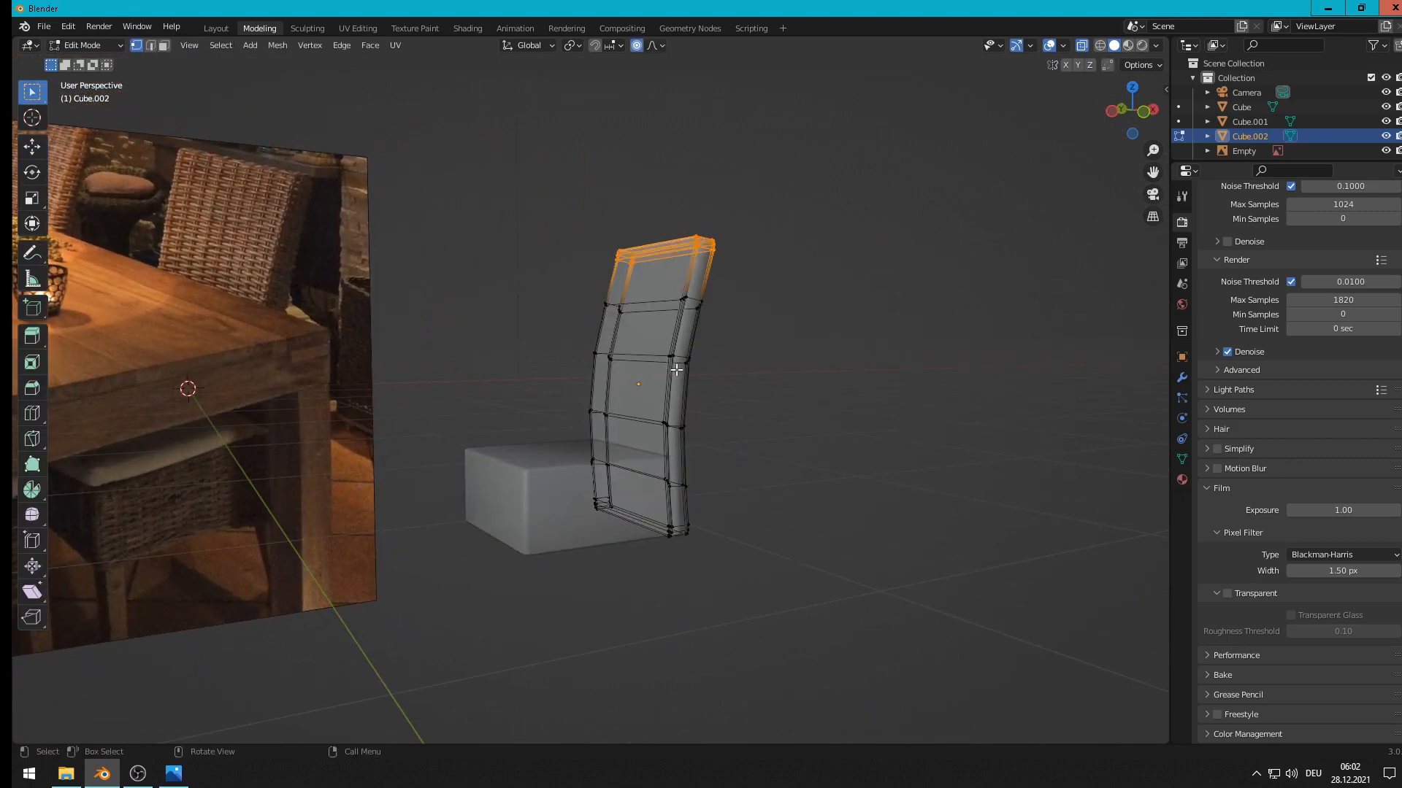
key("Tab")
left_click(1128, 46)
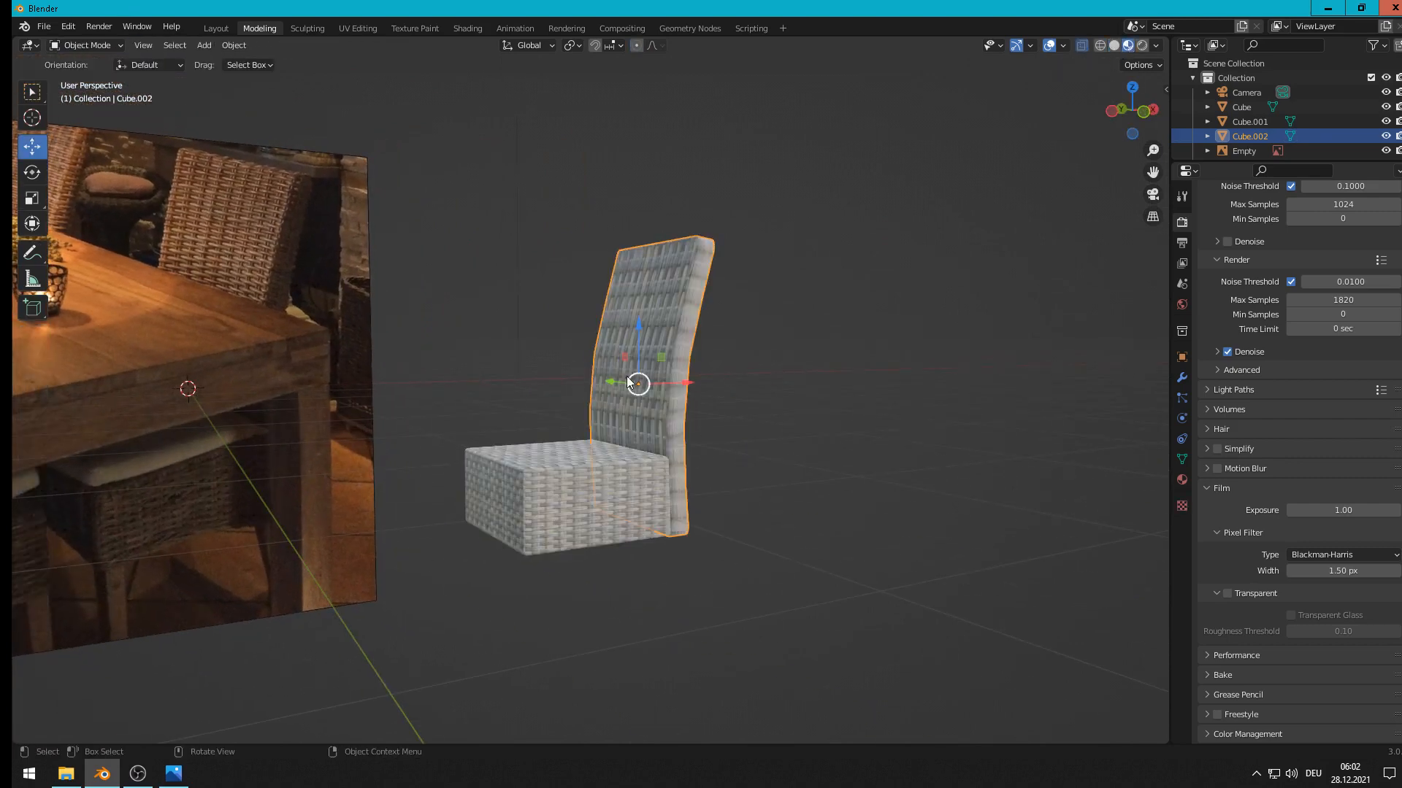
scroll(627, 381, "up", 3)
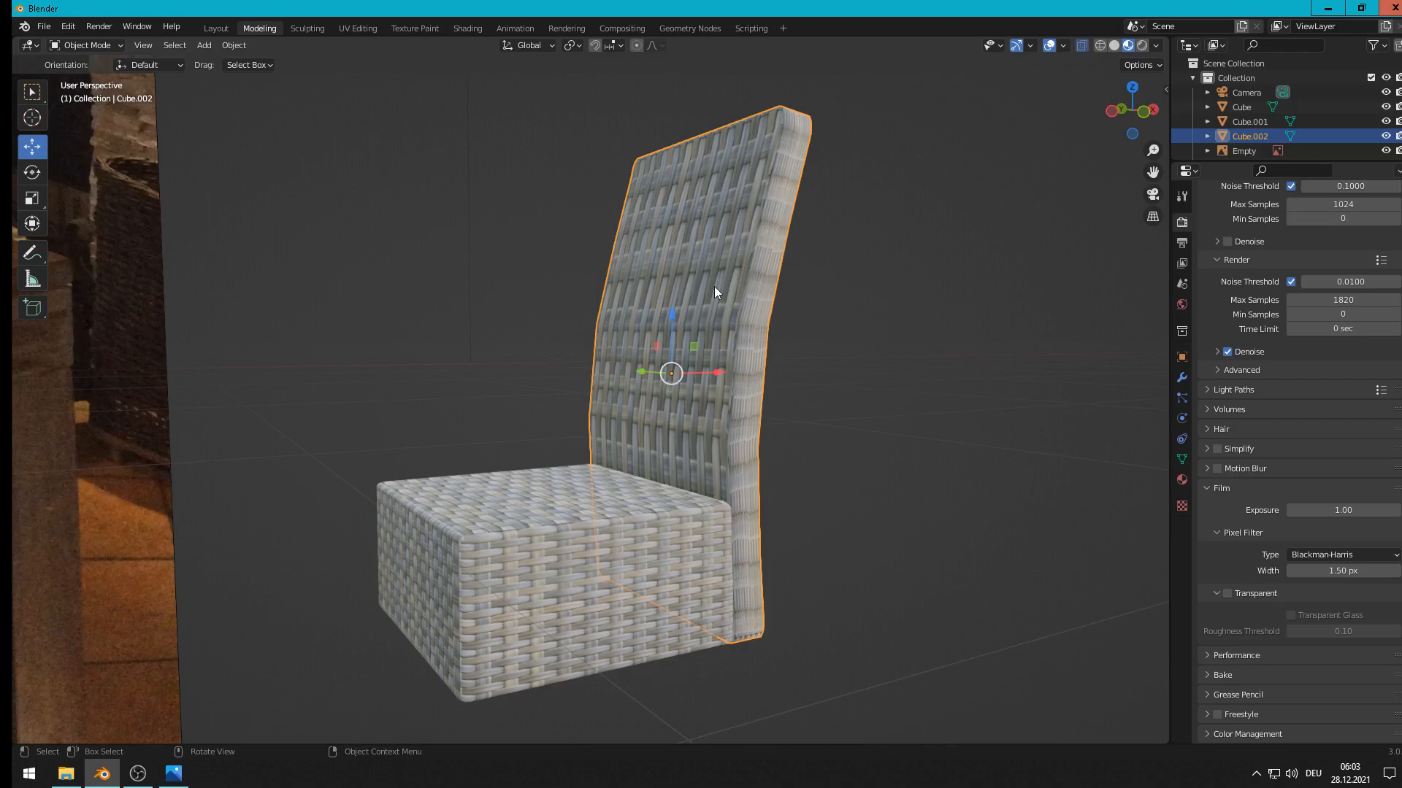
scroll(556, 252, "down", 3)
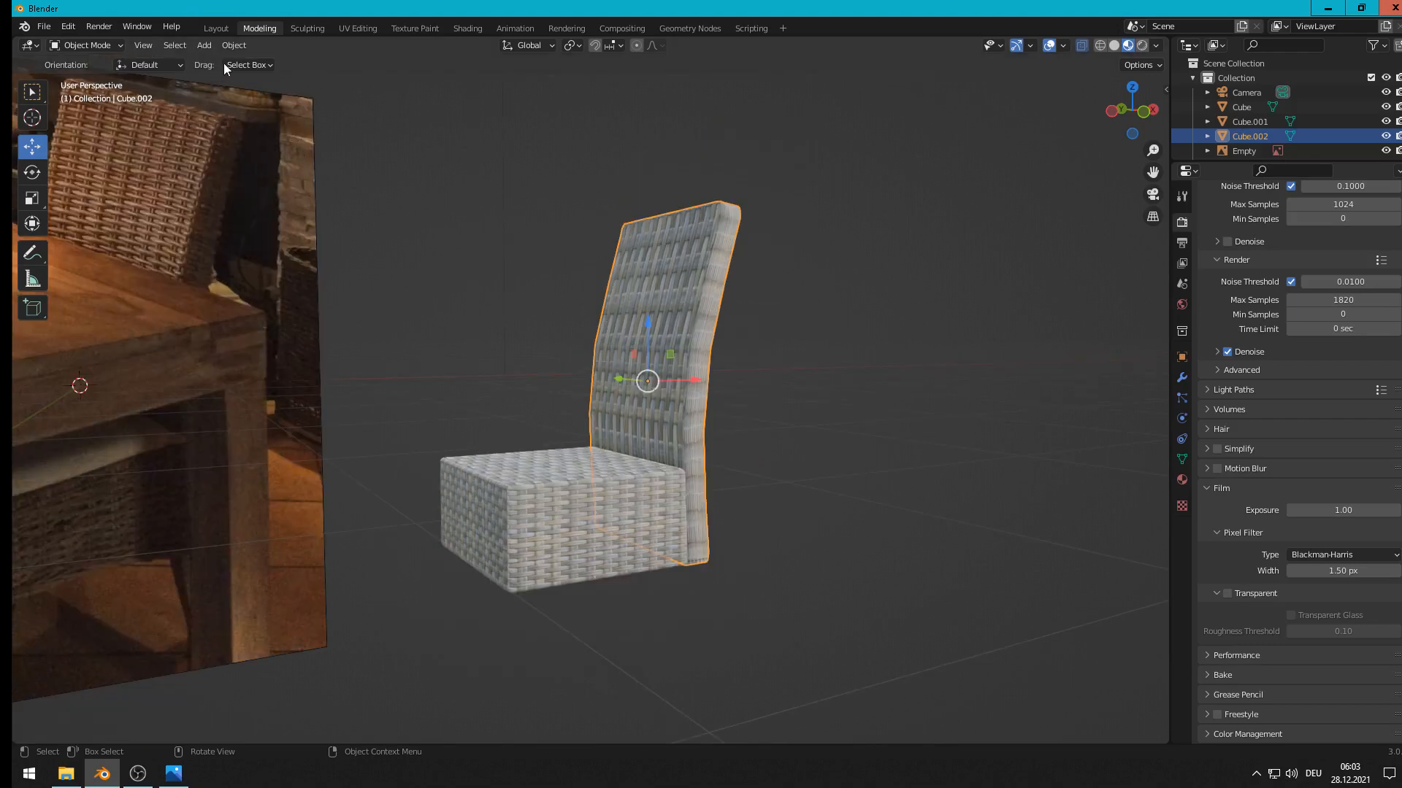
Step: Apply the rotation and scale of the backrest object
left_click(234, 47)
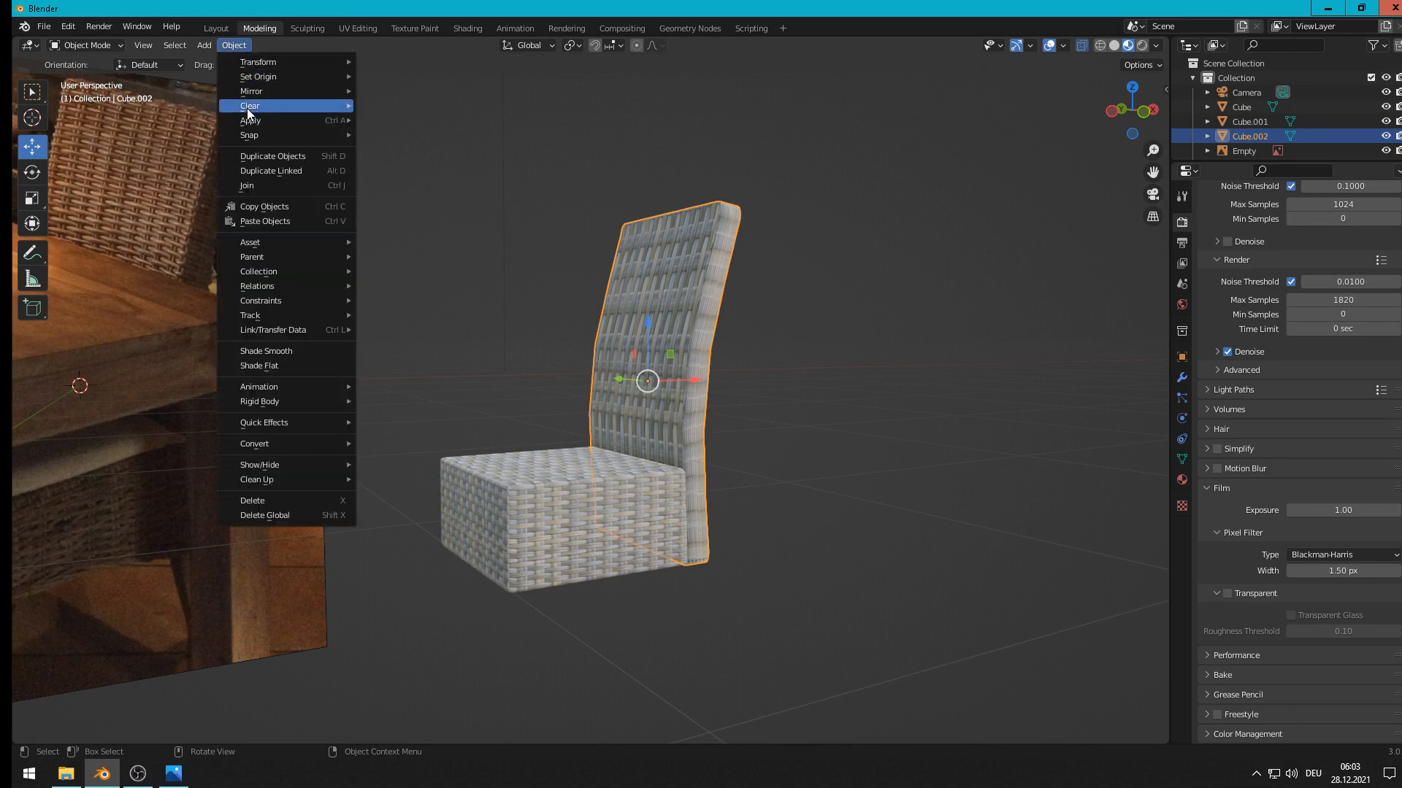
mouse_move(256, 121)
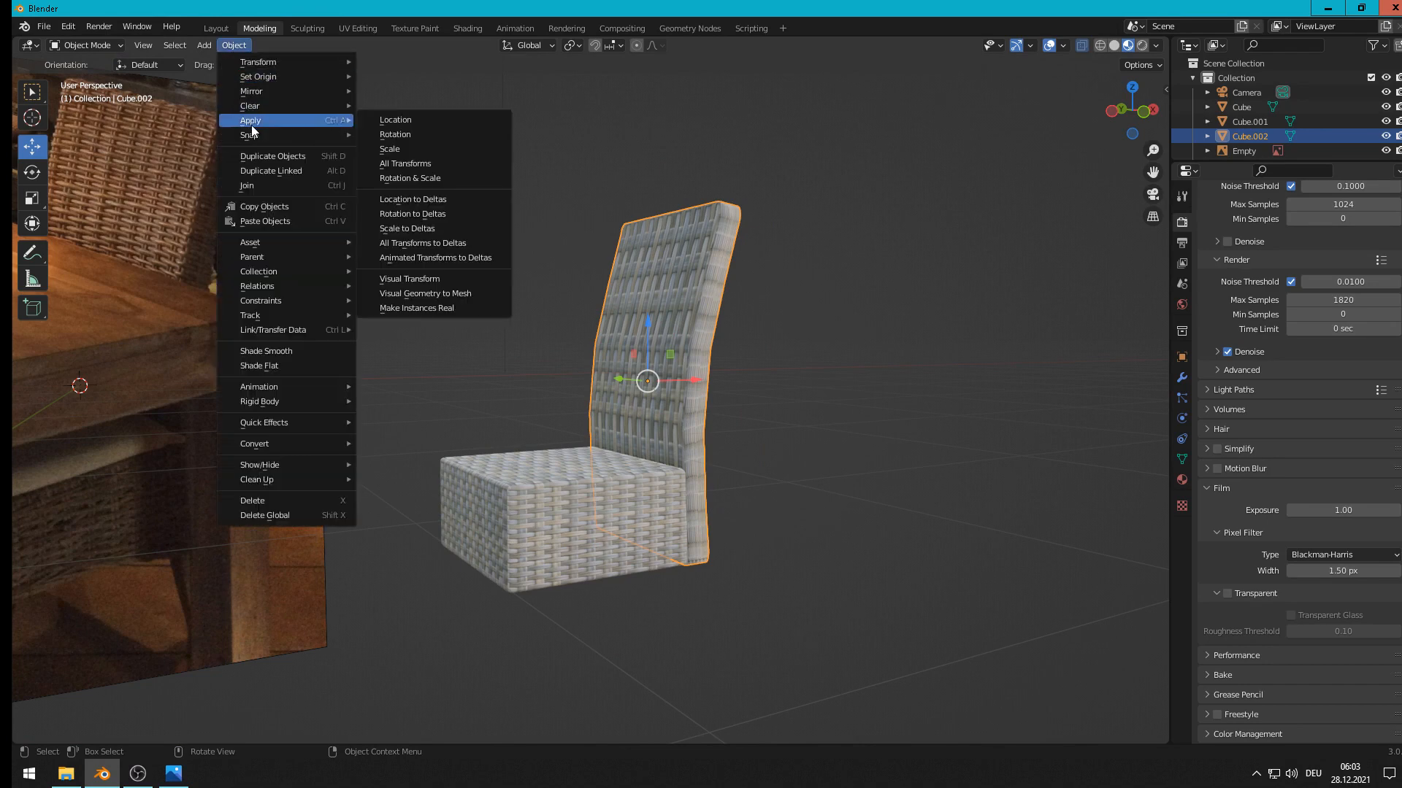
left_click(440, 177)
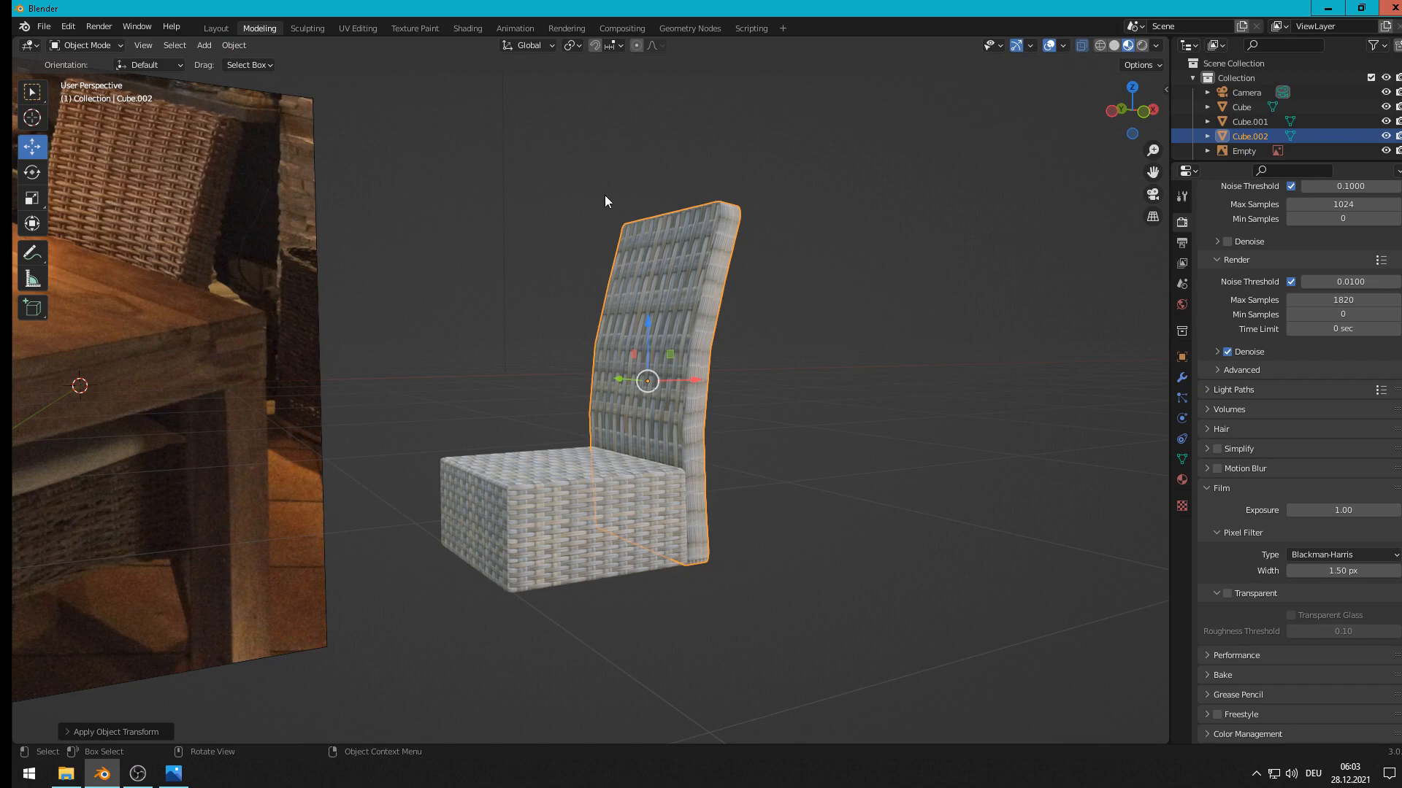
Step: In Edit Mode, select the whole backrest mesh and unwrap it with Smart UV Project at the default 66° angle limit
key("Tab")
key("a")
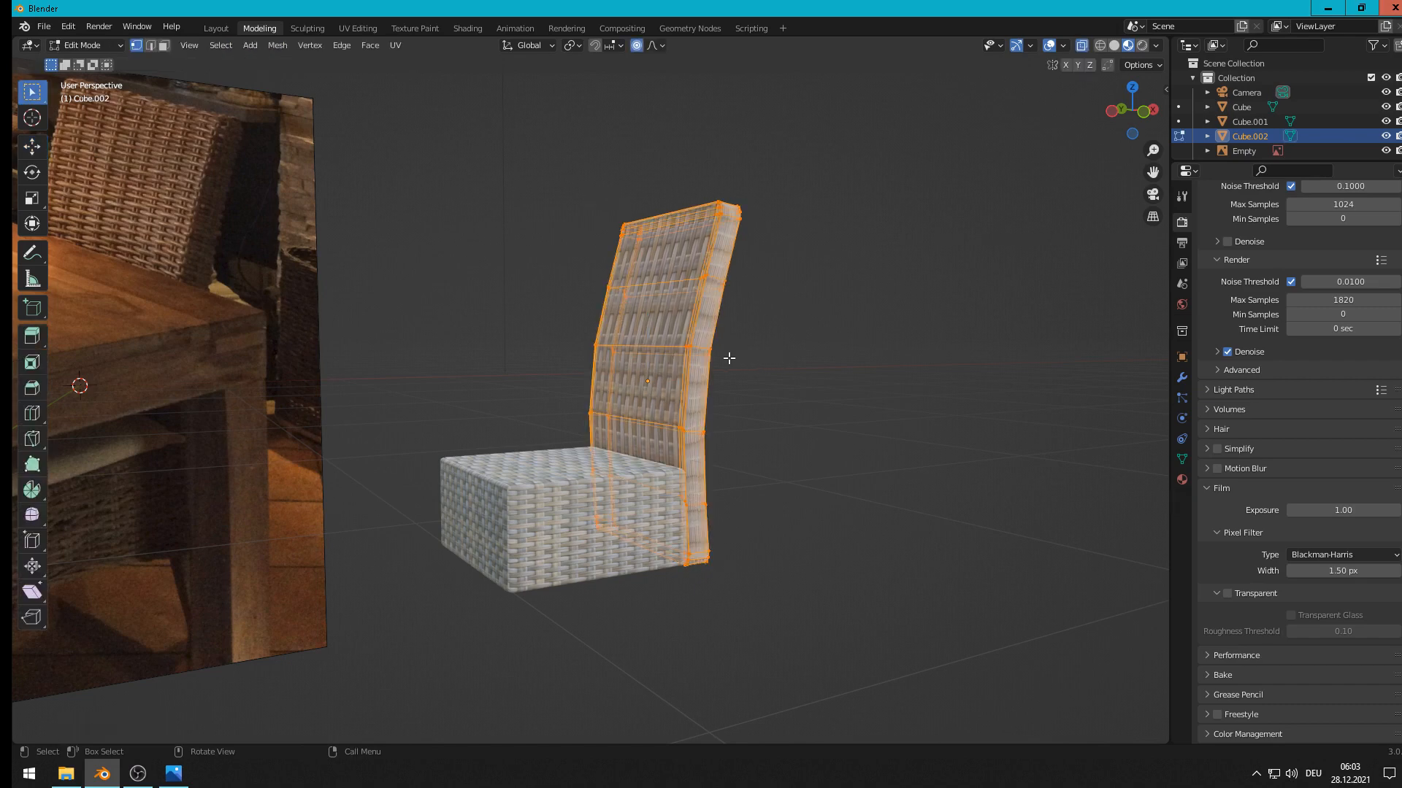
key("u")
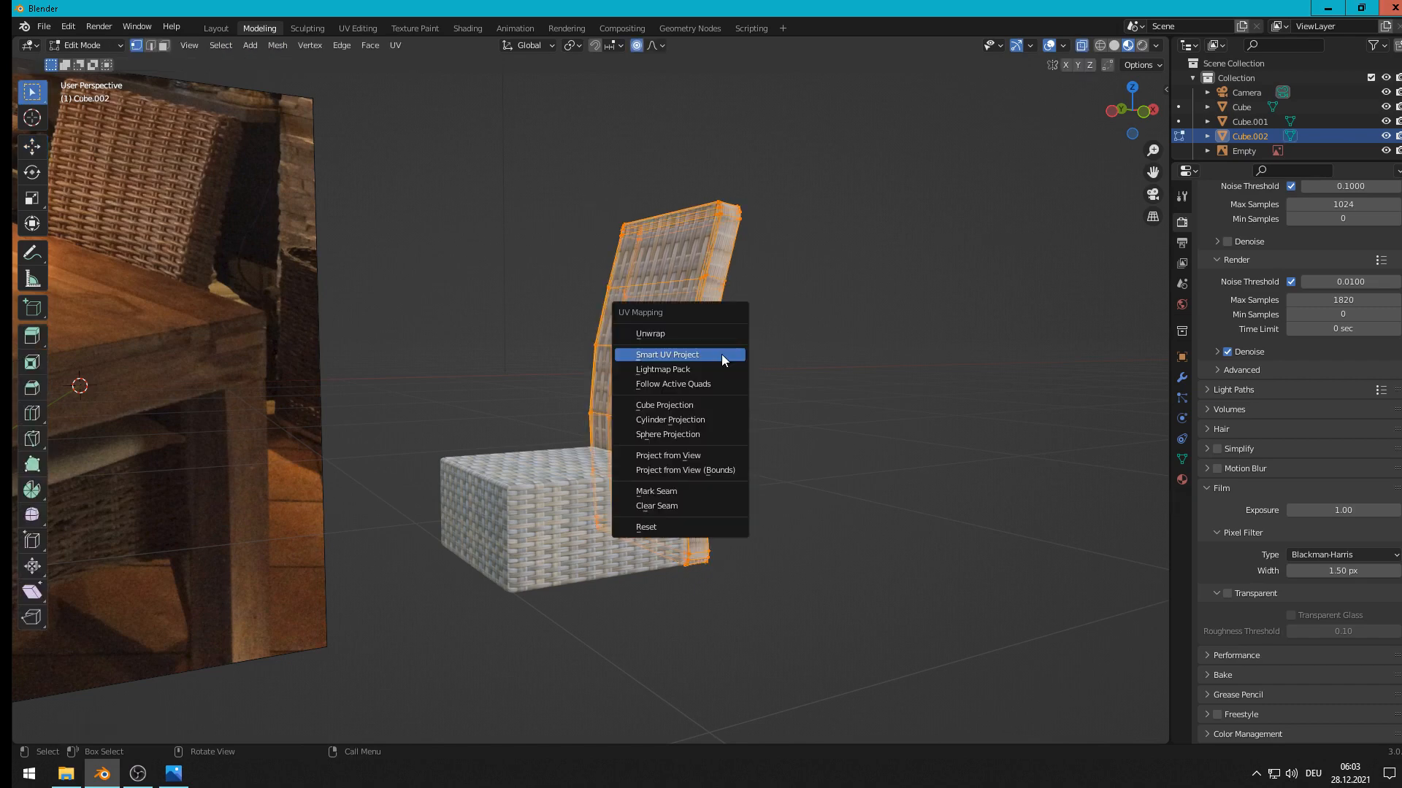
left_click(713, 357)
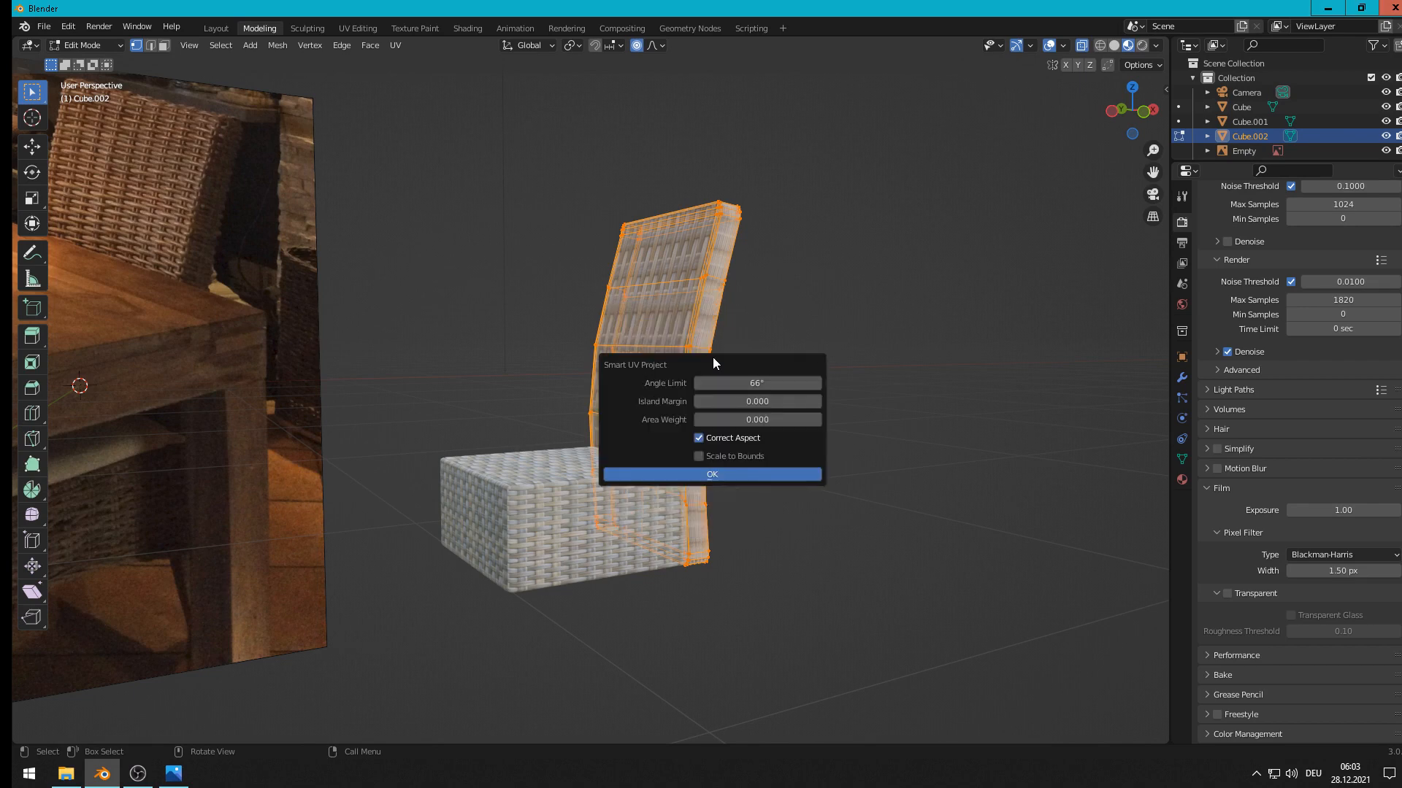
left_click(735, 472)
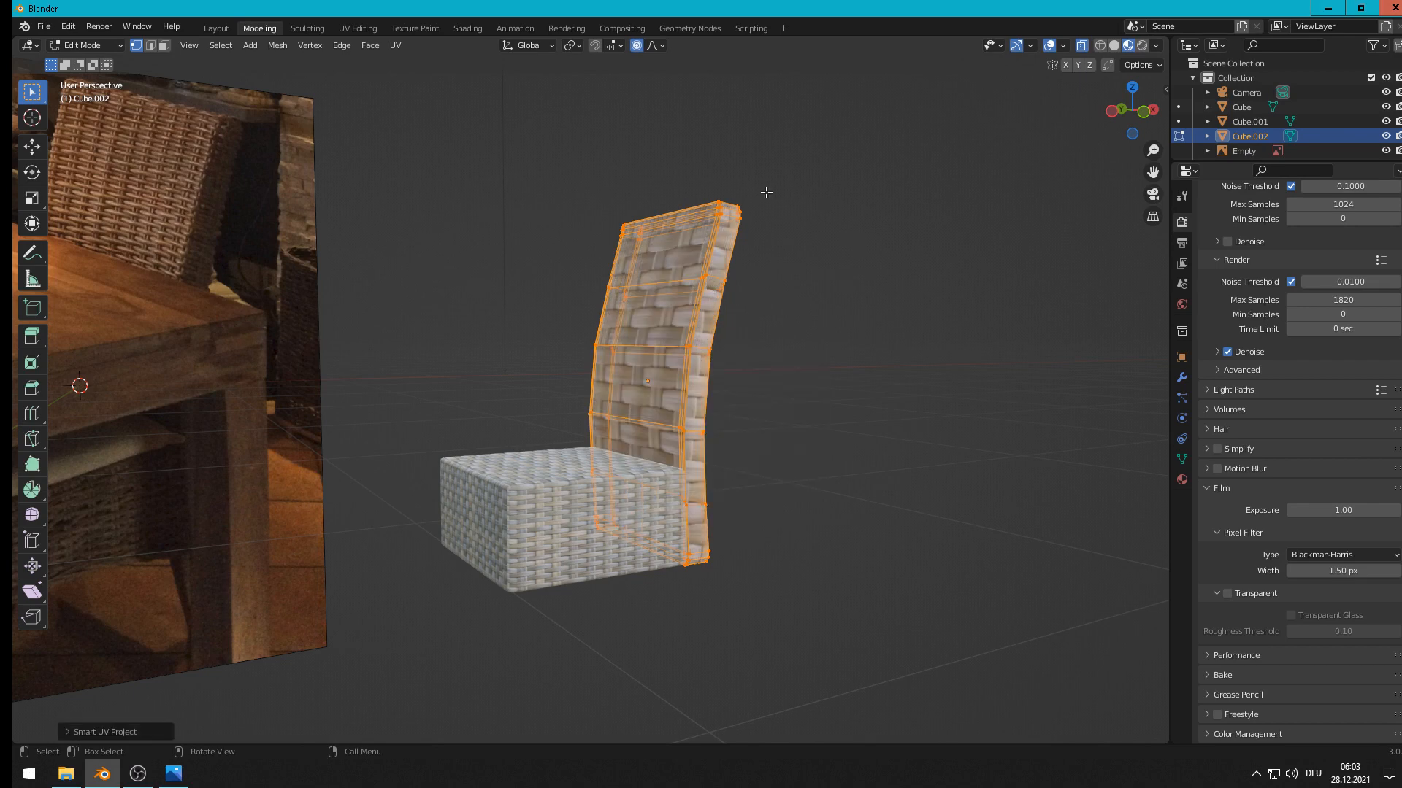
Step: In the UV Editing workspace, scale the backrest's UVs up about 3.1 times to match the seat's weave size, and return to Object Mode
left_click(359, 28)
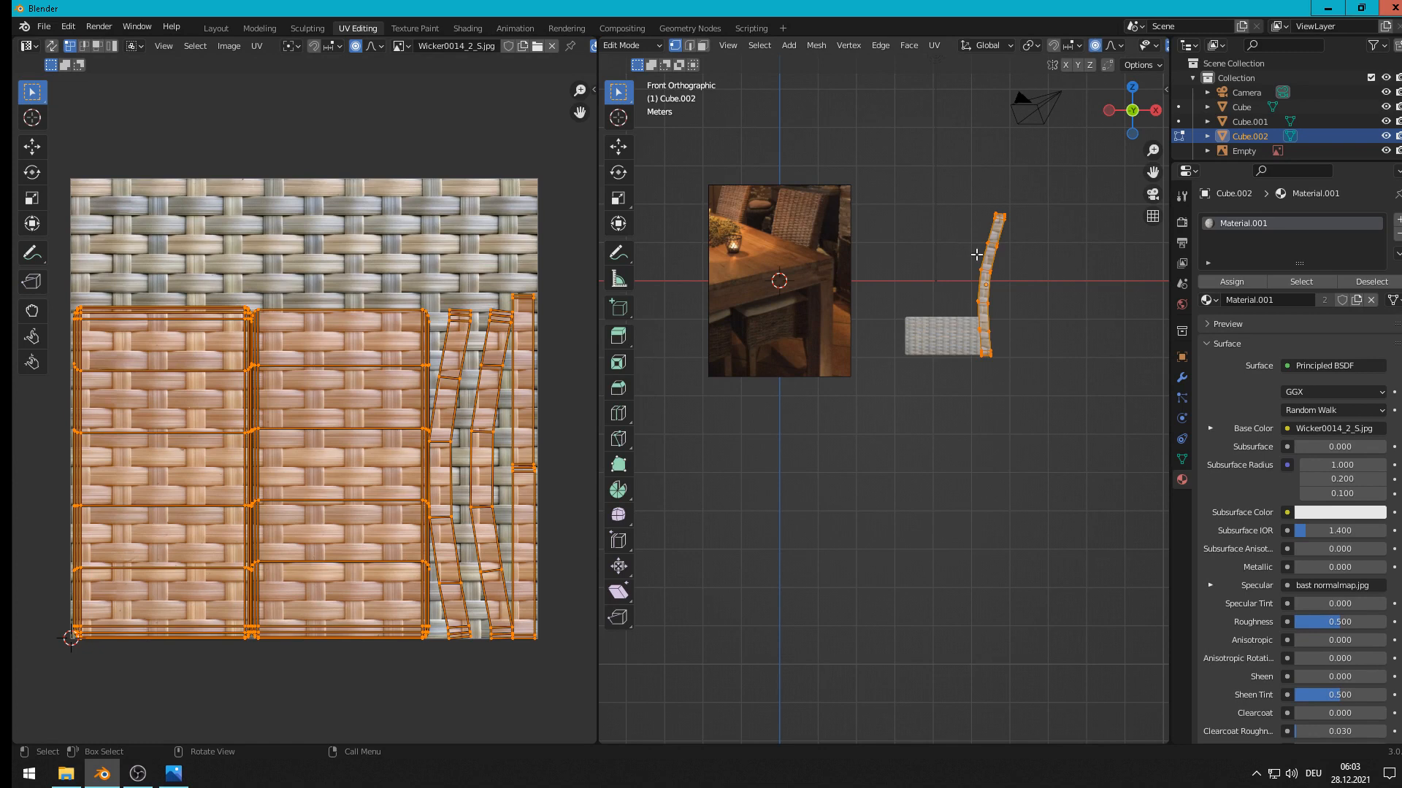
middle_click_drag(1008, 375, 838, 501)
scroll(841, 495, "up", 5)
middle_click_drag(861, 450, 735, 478)
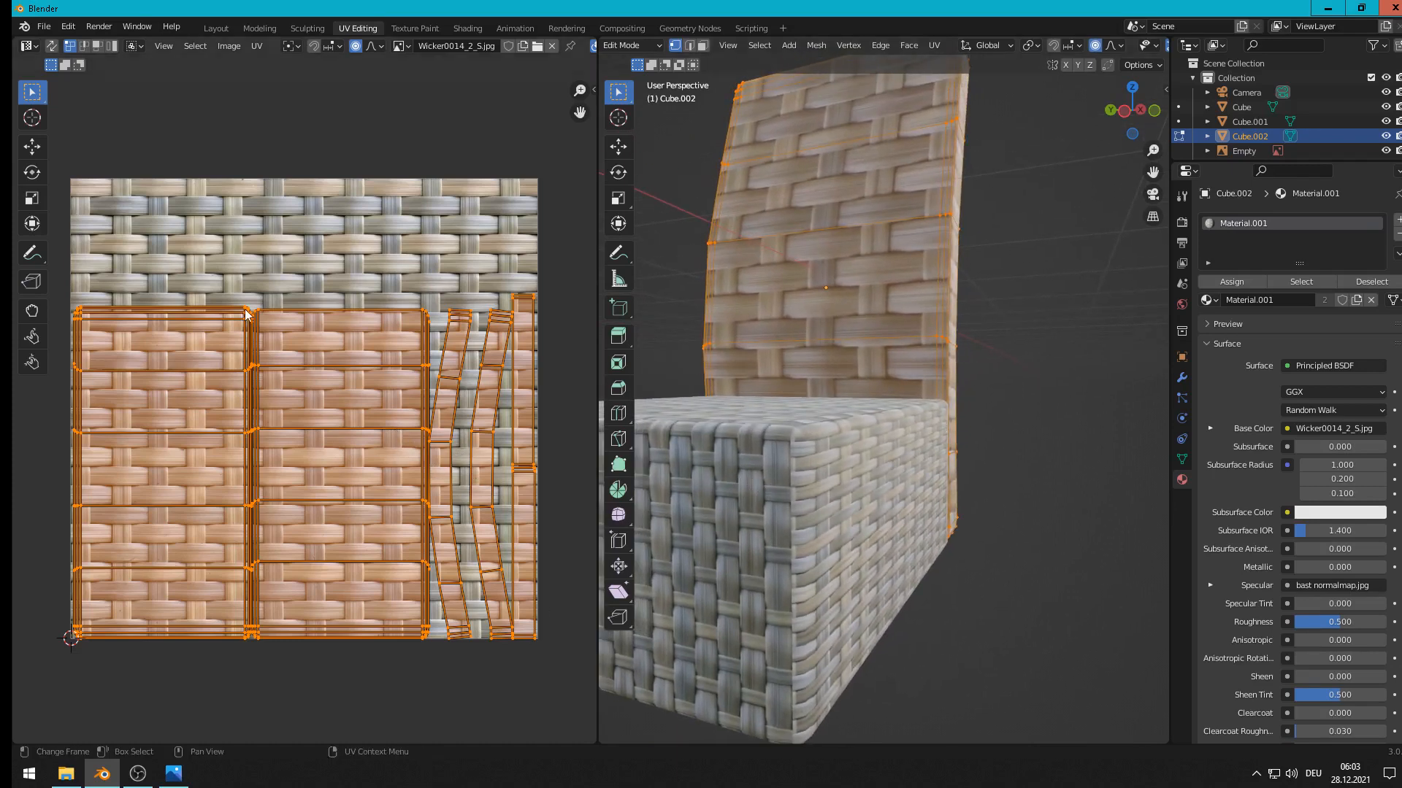
key("s")
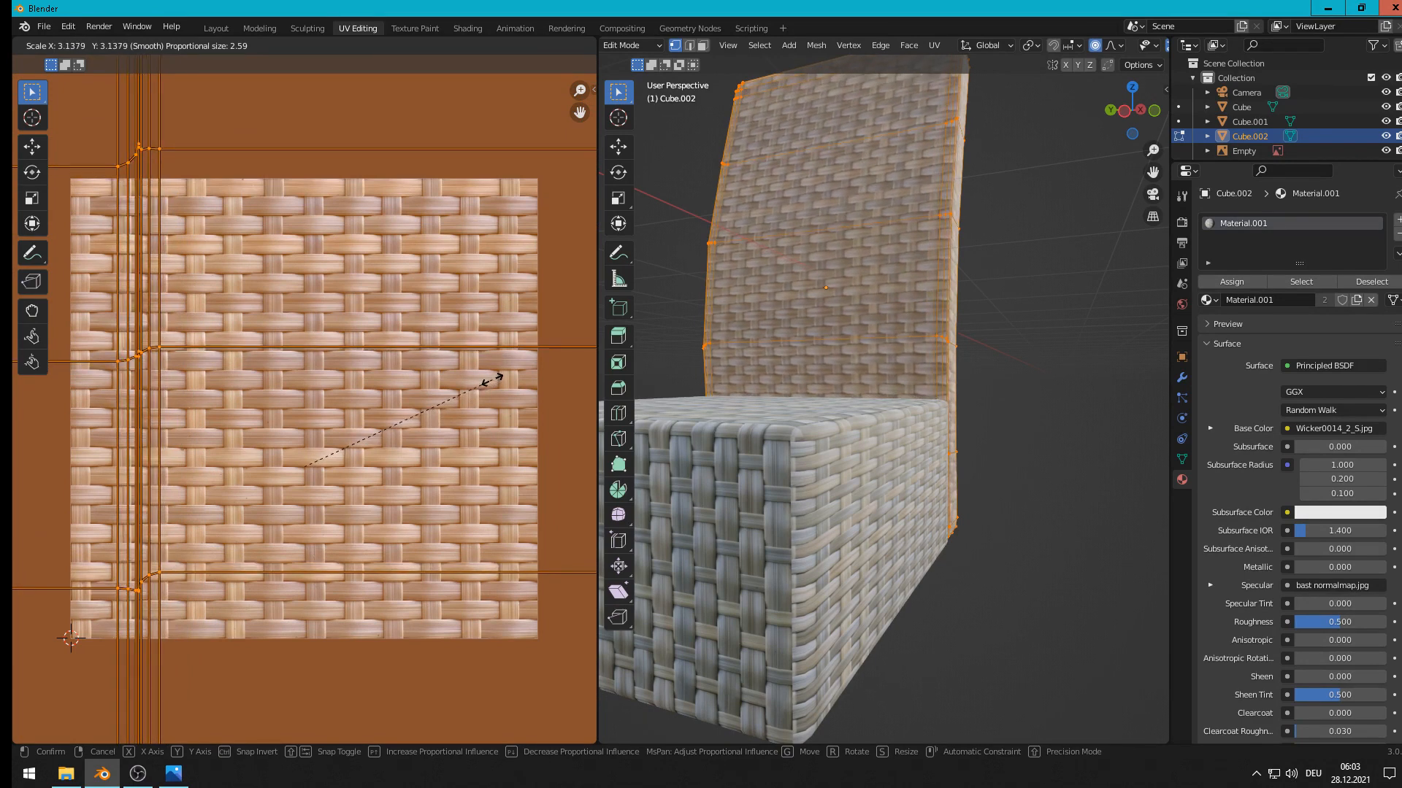
left_click(494, 379)
scroll(948, 451, "down", 6)
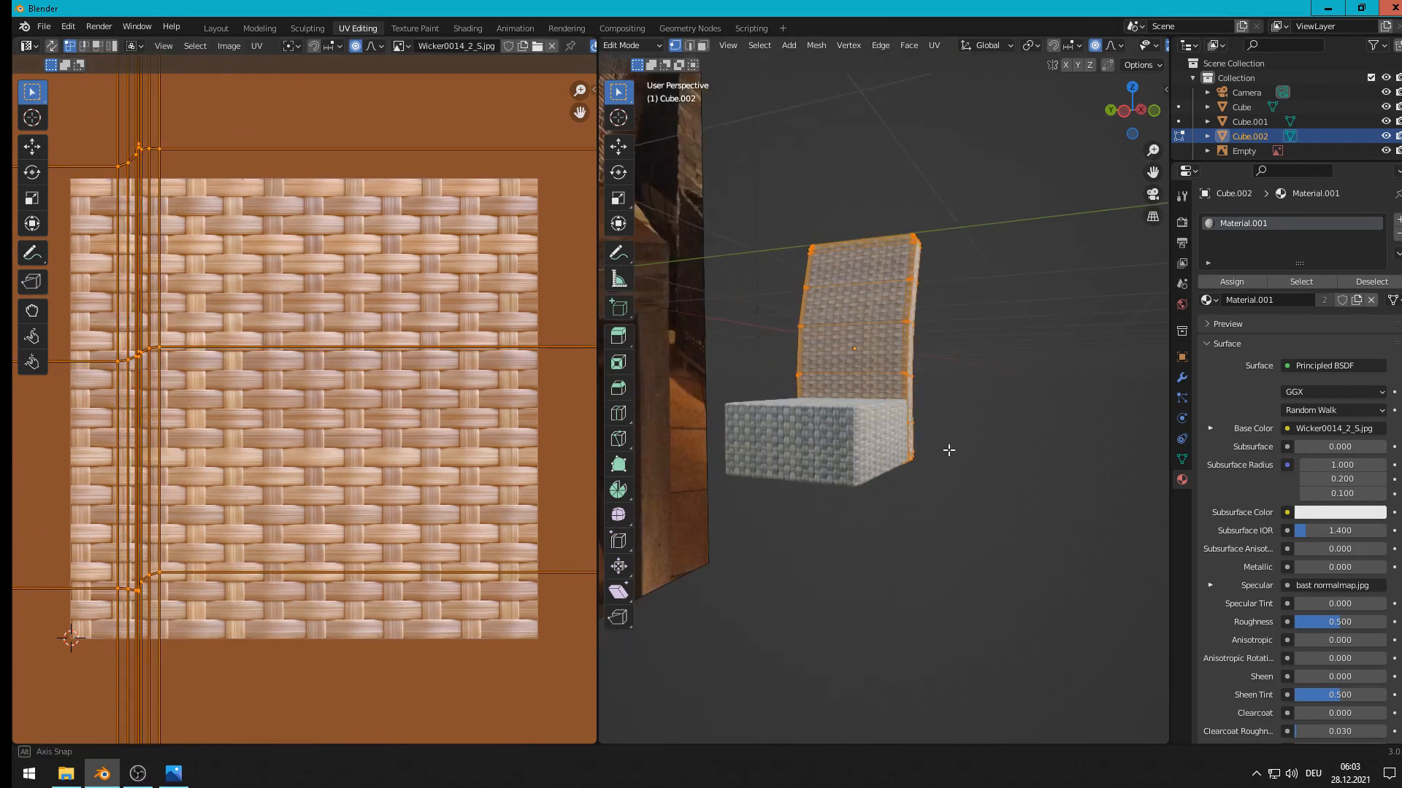
middle_click_drag(949, 451, 931, 463)
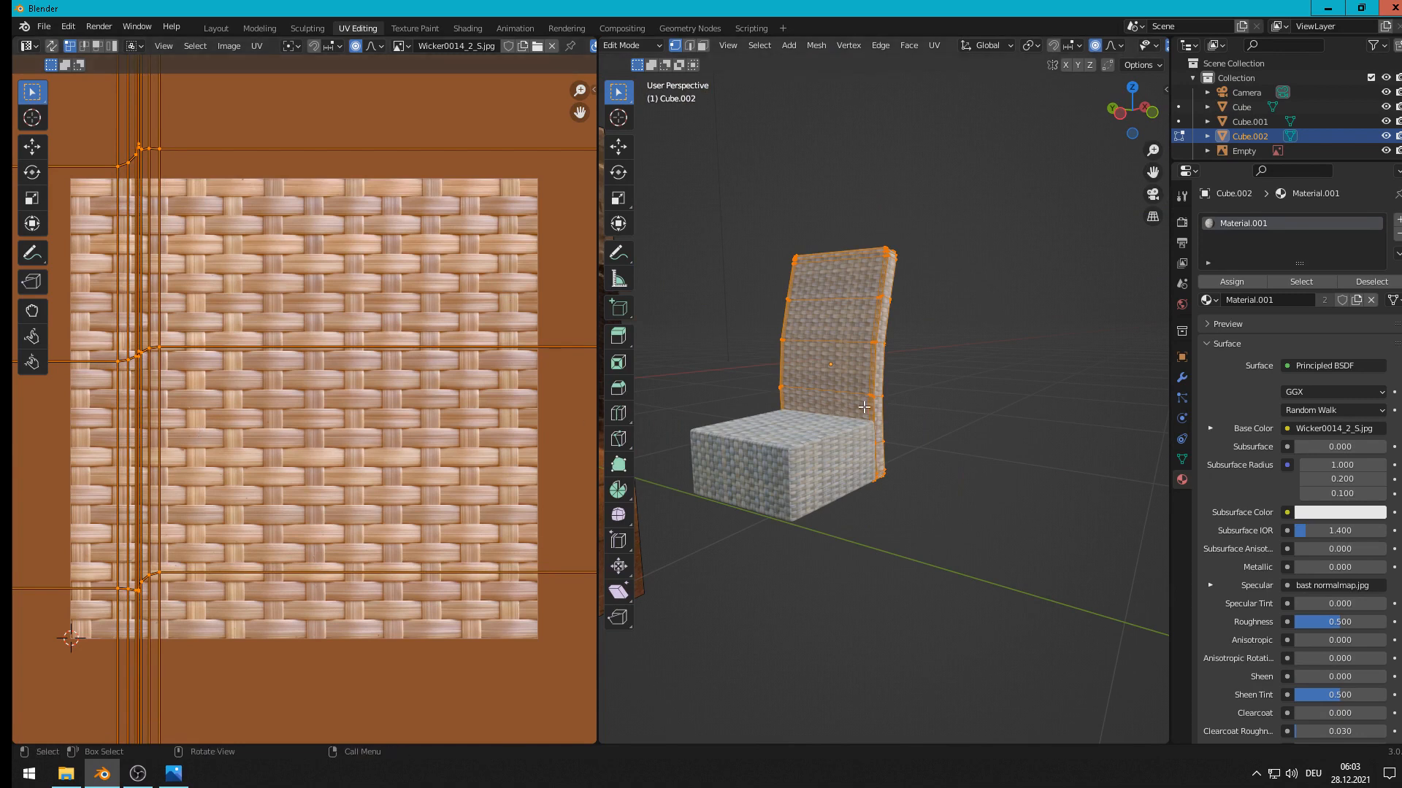
key("Tab")
scroll(975, 418, "up", 6)
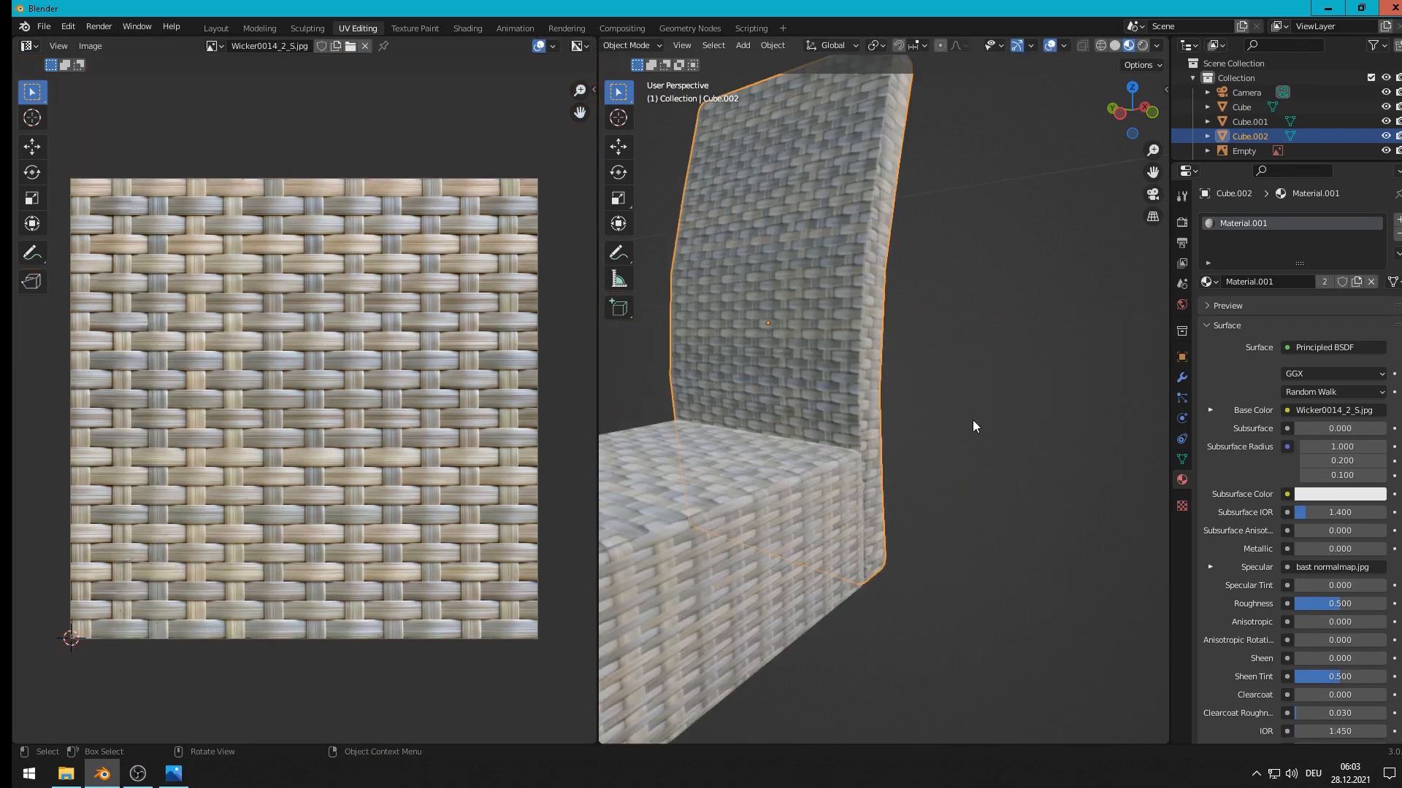
mouse_move(971, 419)
middle_mouse_down()
mouse_move(1014, 419)
mouse_move(962, 423)
middle_mouse_up()
scroll(962, 424, "down", 5)
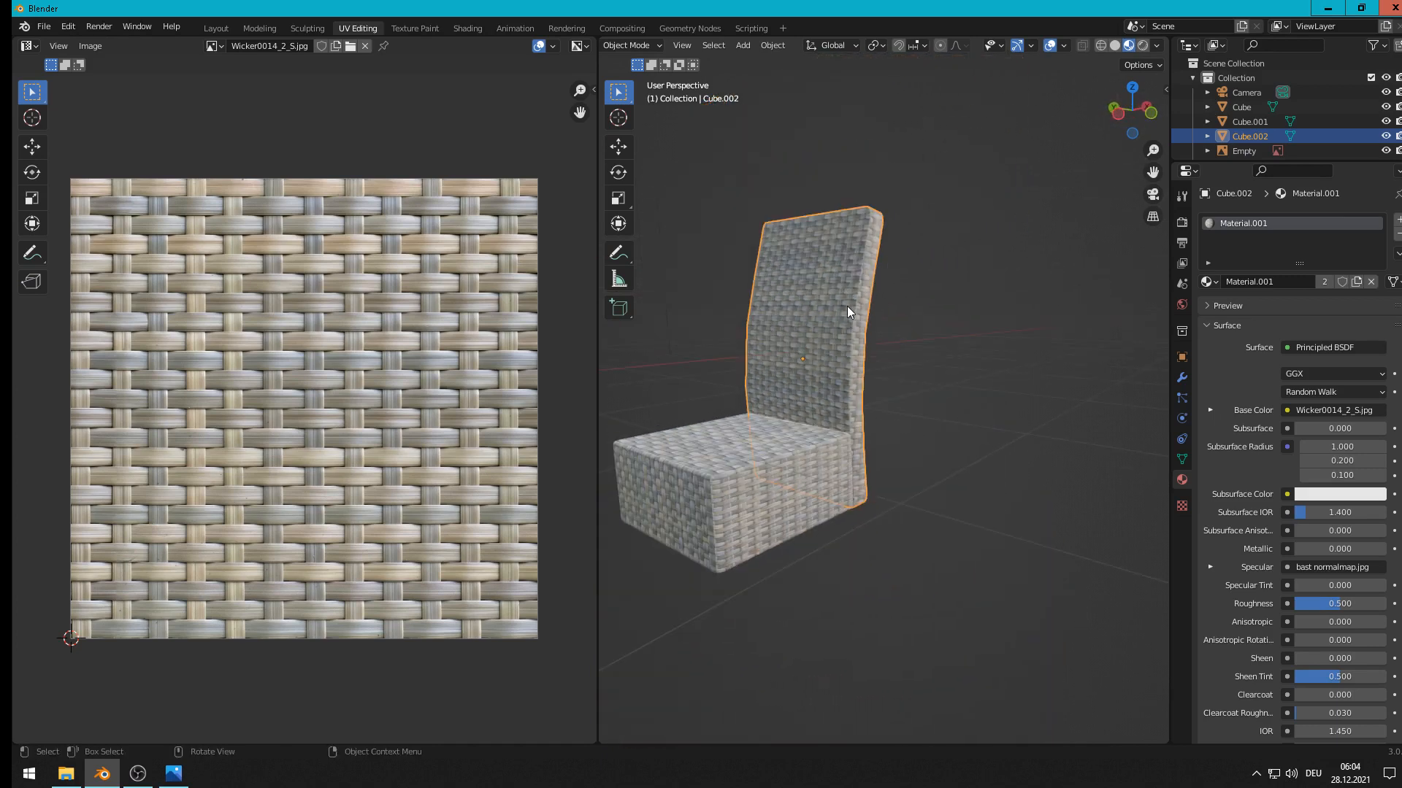
Step: Add a Subdivision Surface modifier to the backrest to smooth its curve
left_click(1182, 378)
left_click(1246, 220)
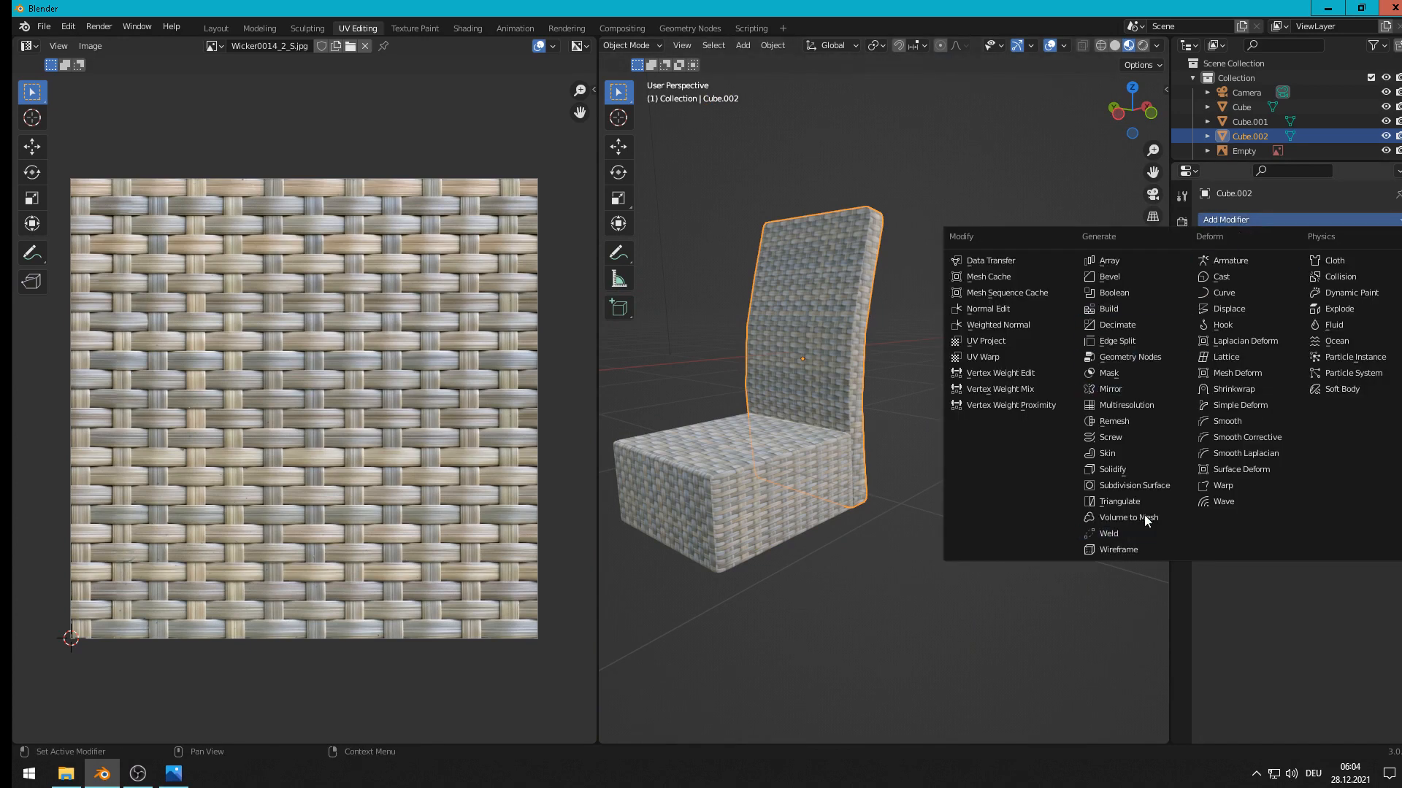
left_click(1149, 487)
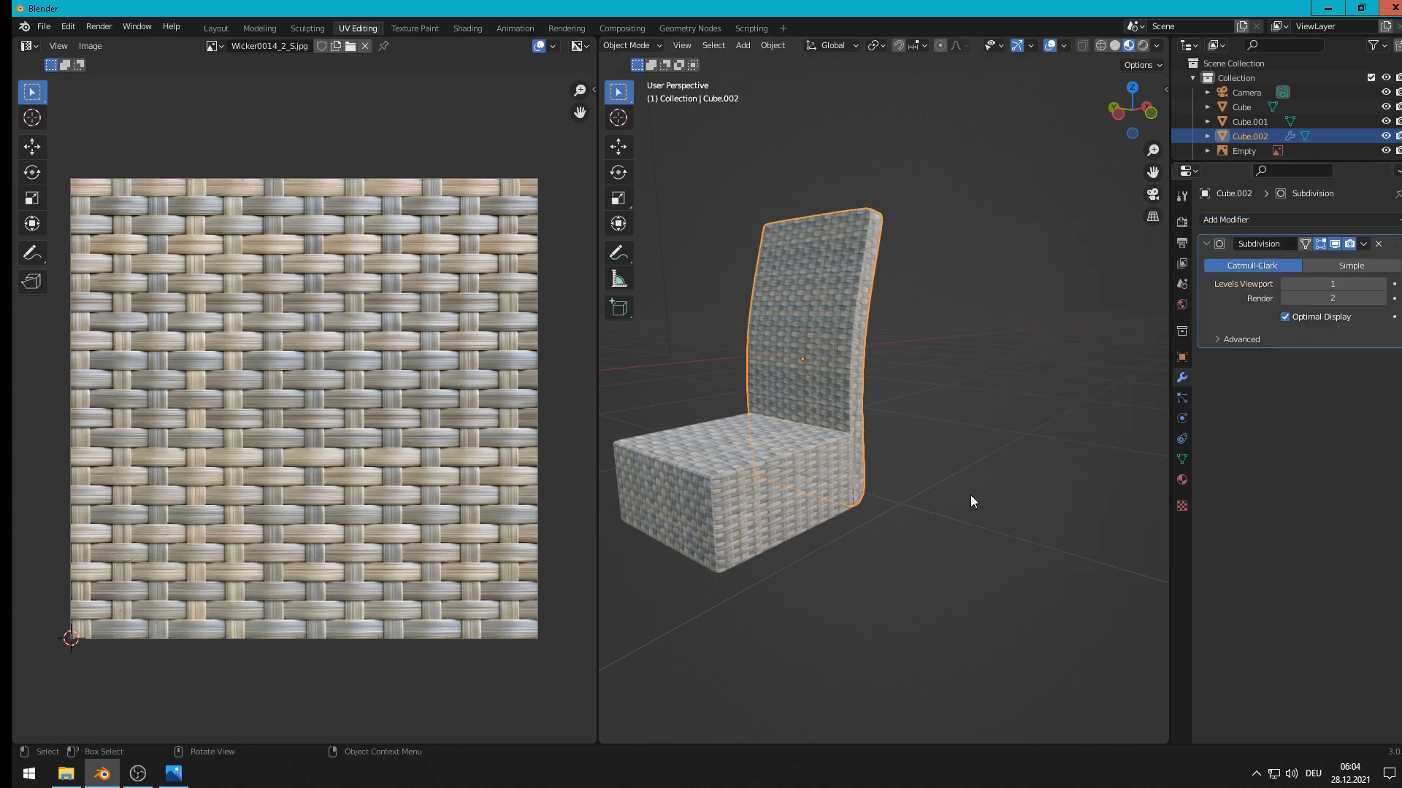
scroll(938, 394, "up", 5)
scroll(935, 396, "down", 5)
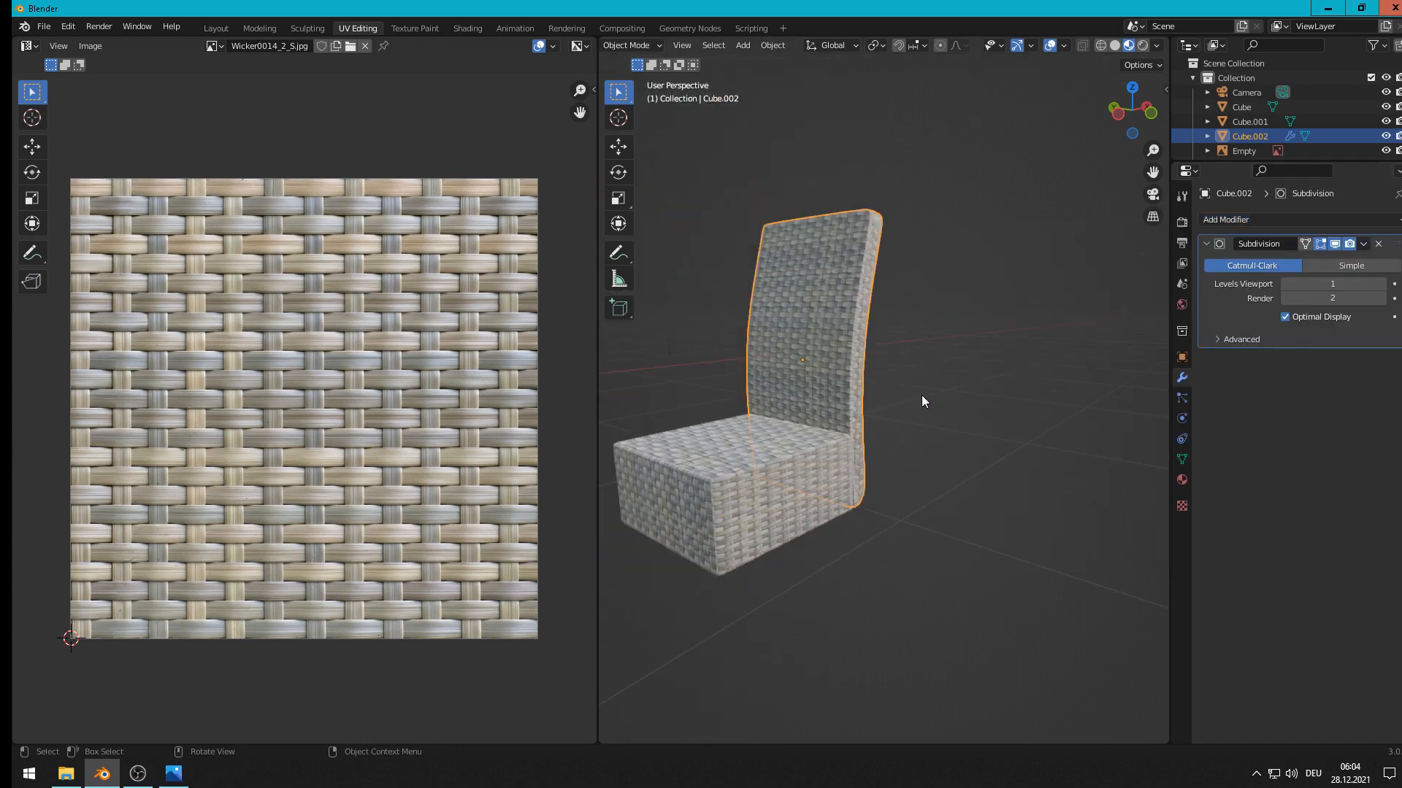
middle_click_drag(923, 399, 870, 379)
middle_click_drag(930, 378, 887, 385)
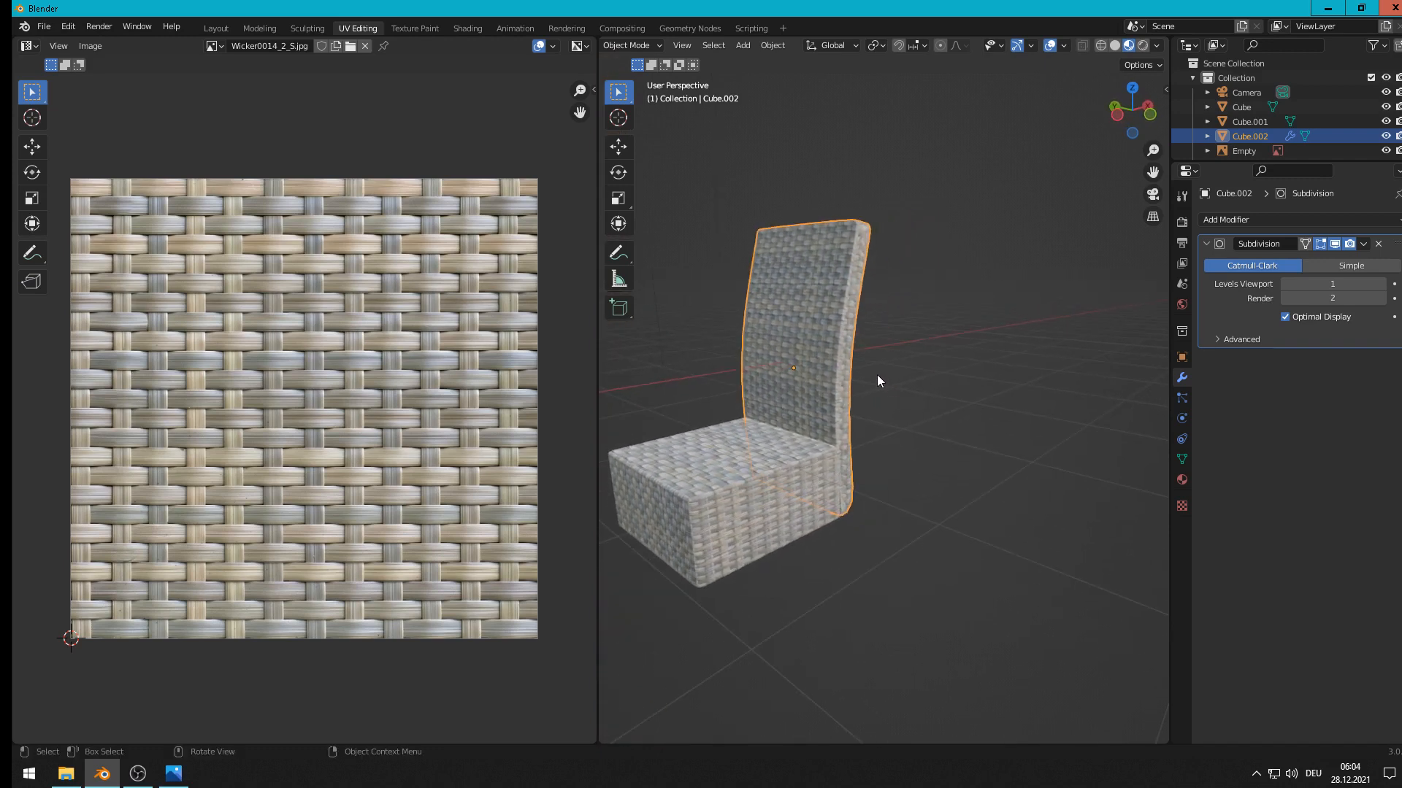
Step: Compare the seat and backrest with the chair in the reference photo in front view
key("KP_1")
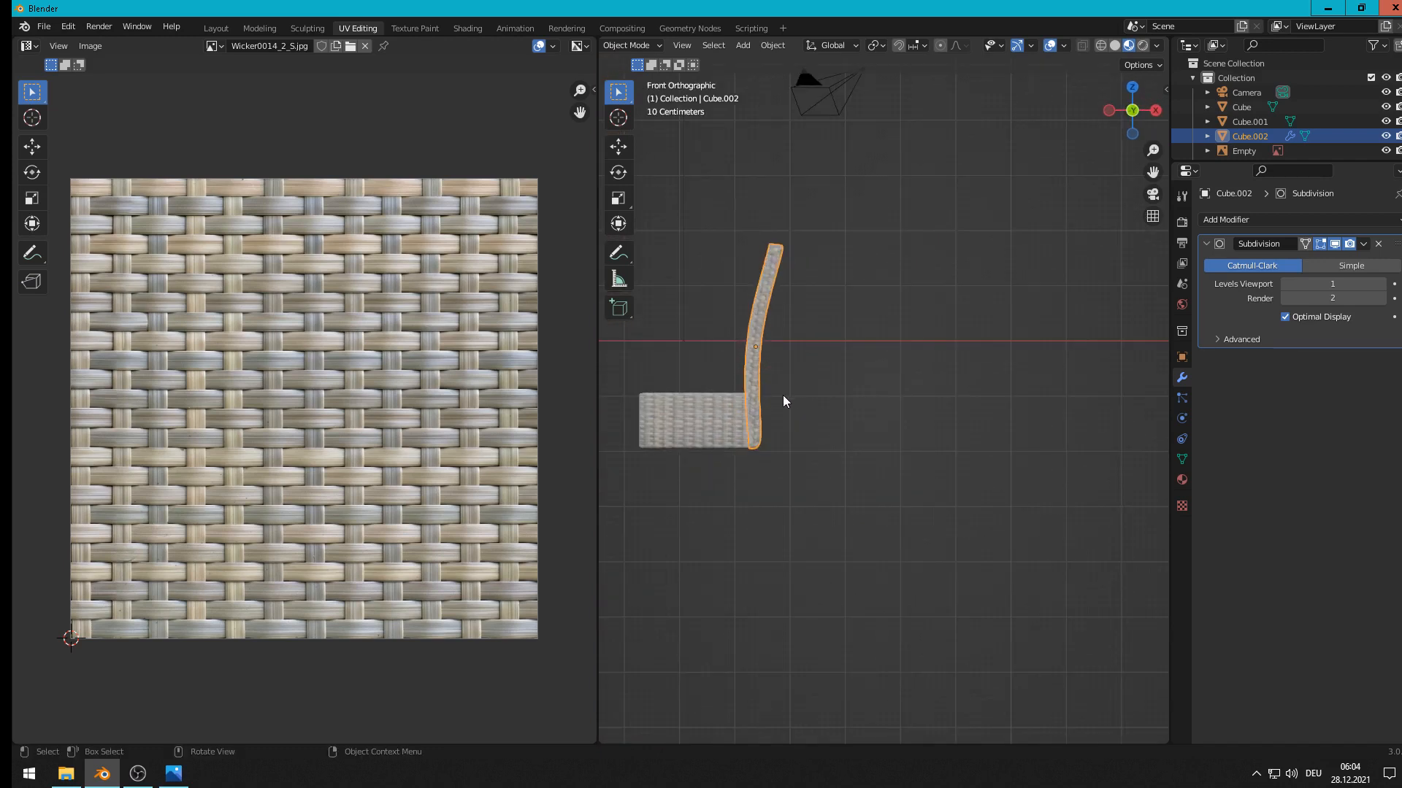
middle_click_drag(783, 401, 860, 431)
scroll(824, 393, "down", 2)
scroll(832, 341, "up", 6)
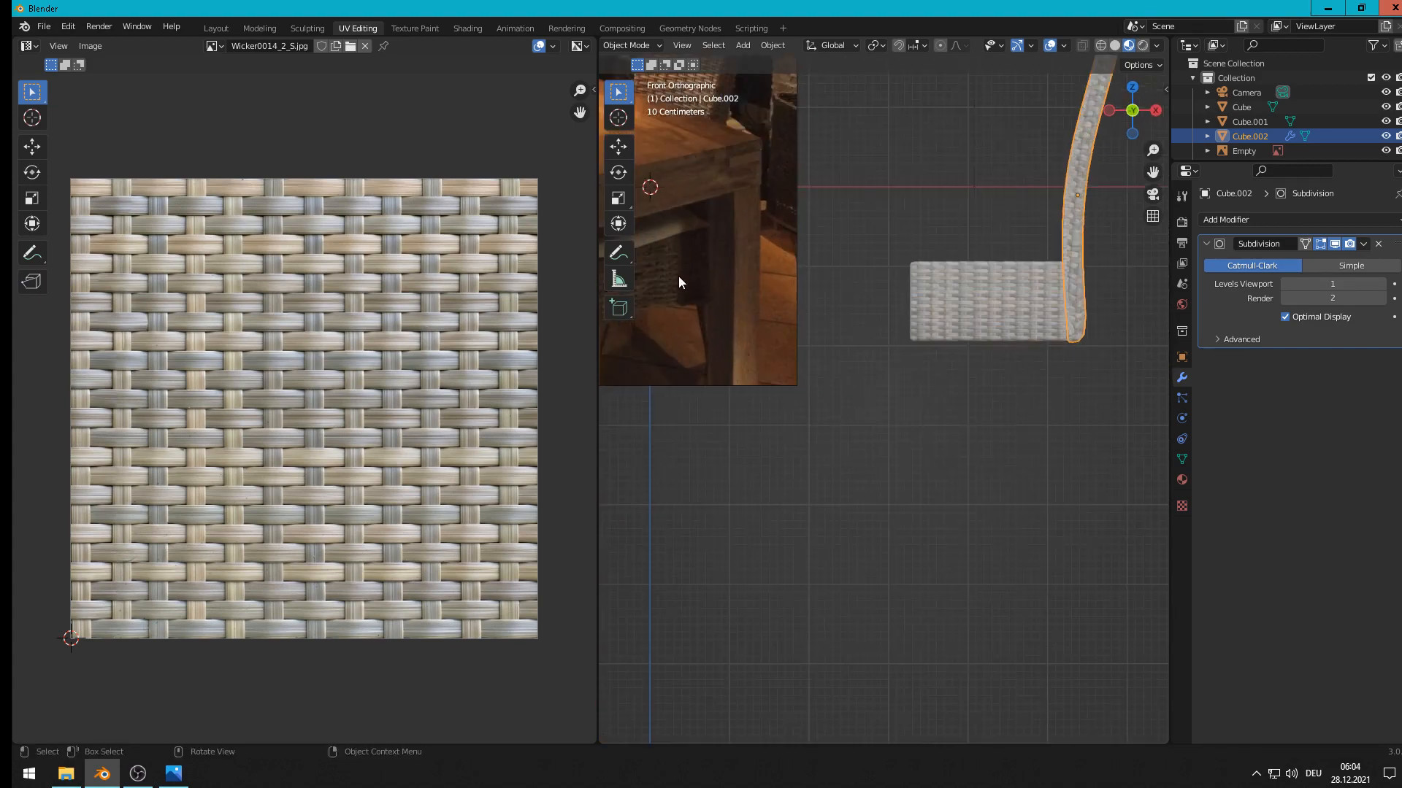
middle_click_drag(682, 281, 872, 347, "shift")
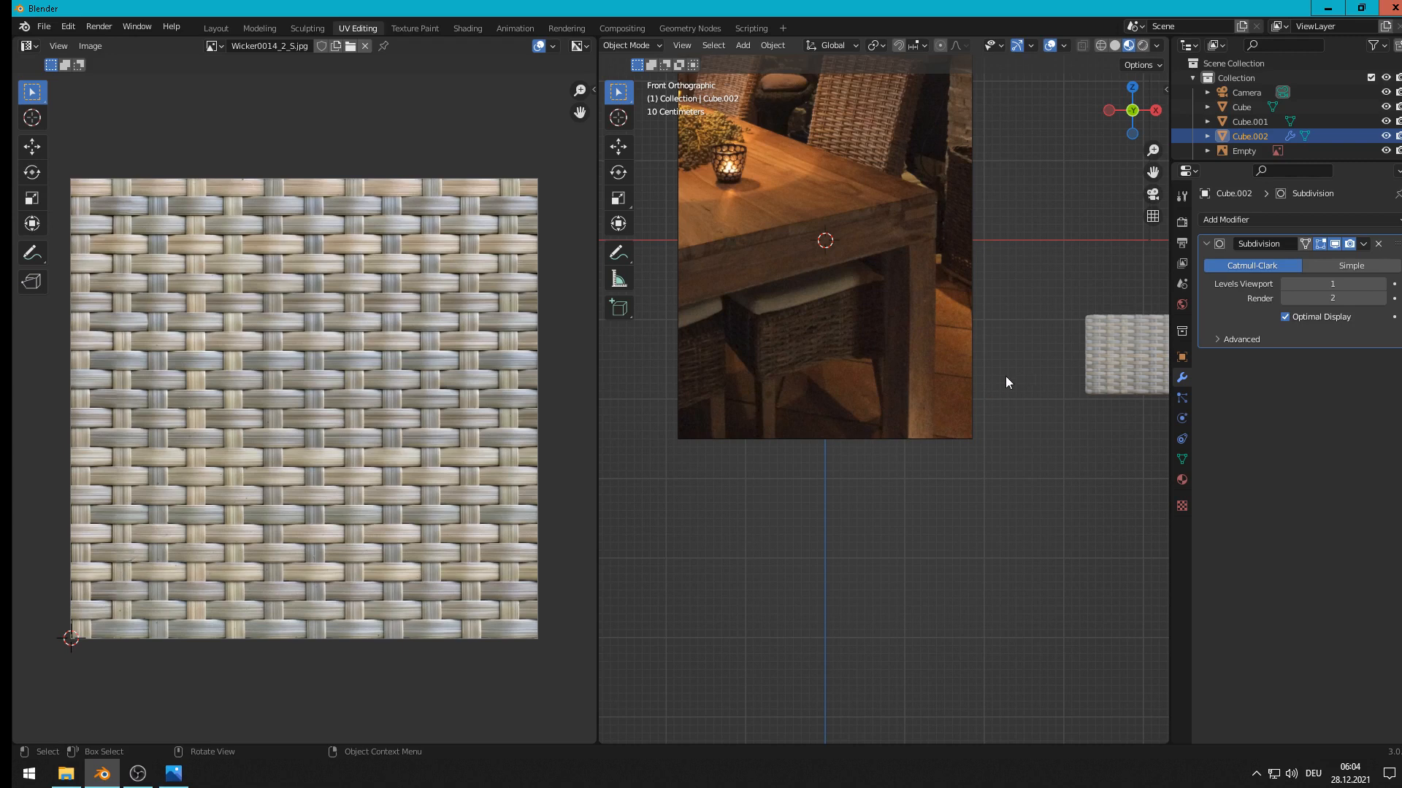
middle_click_drag(1019, 419, 755, 378, "shift")
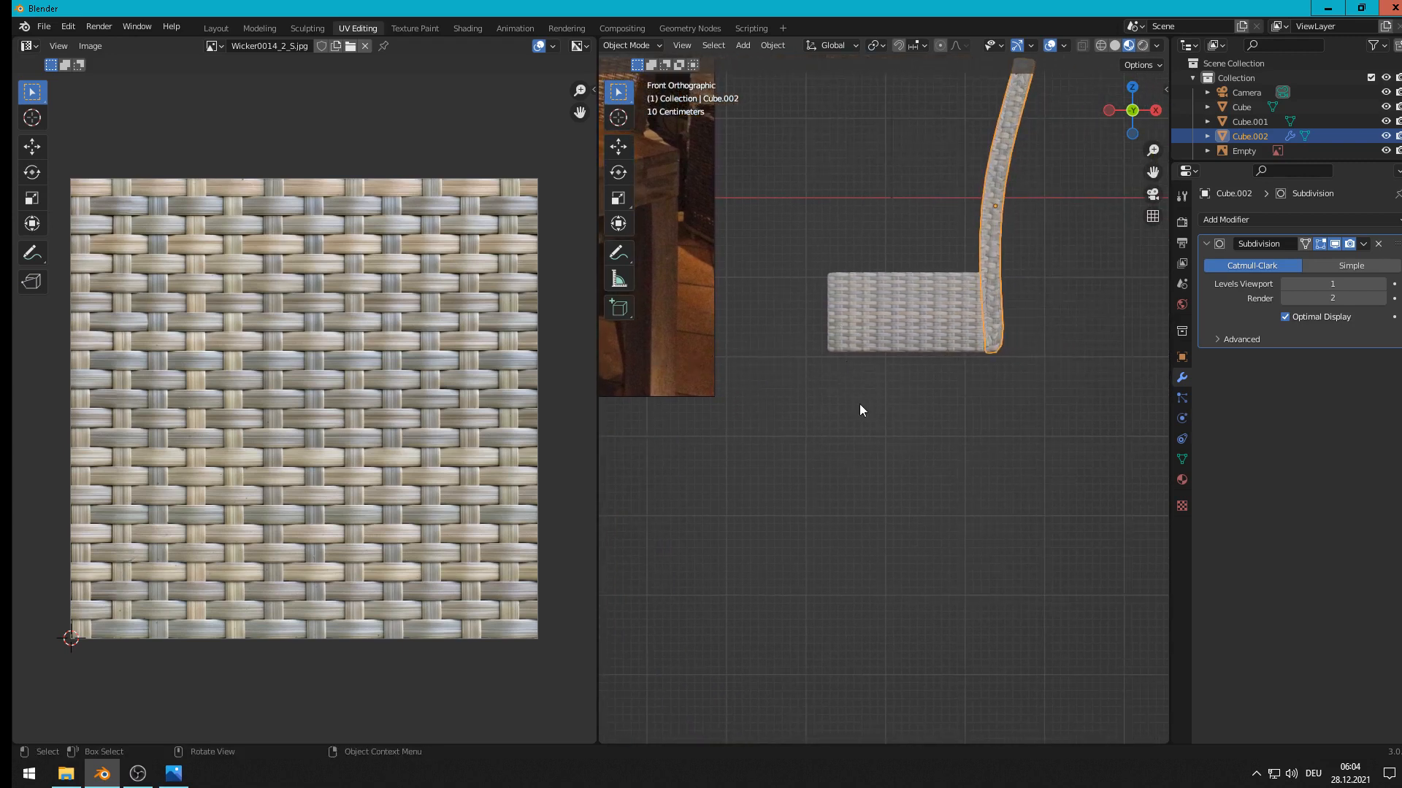
Step: Deselect the backrest and switch back to the Modeling workspace
left_click(843, 371)
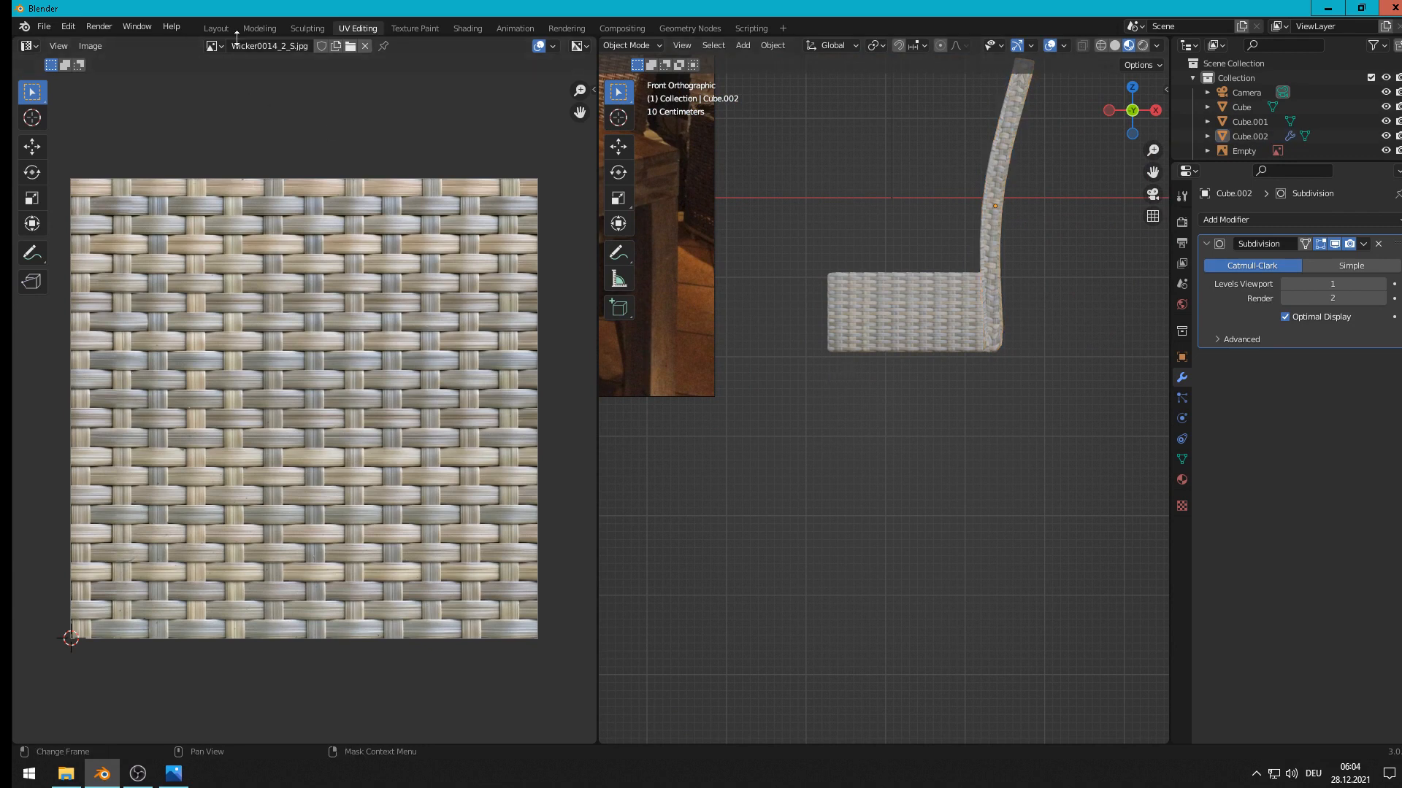
left_click(768, 45)
left_click(245, 30)
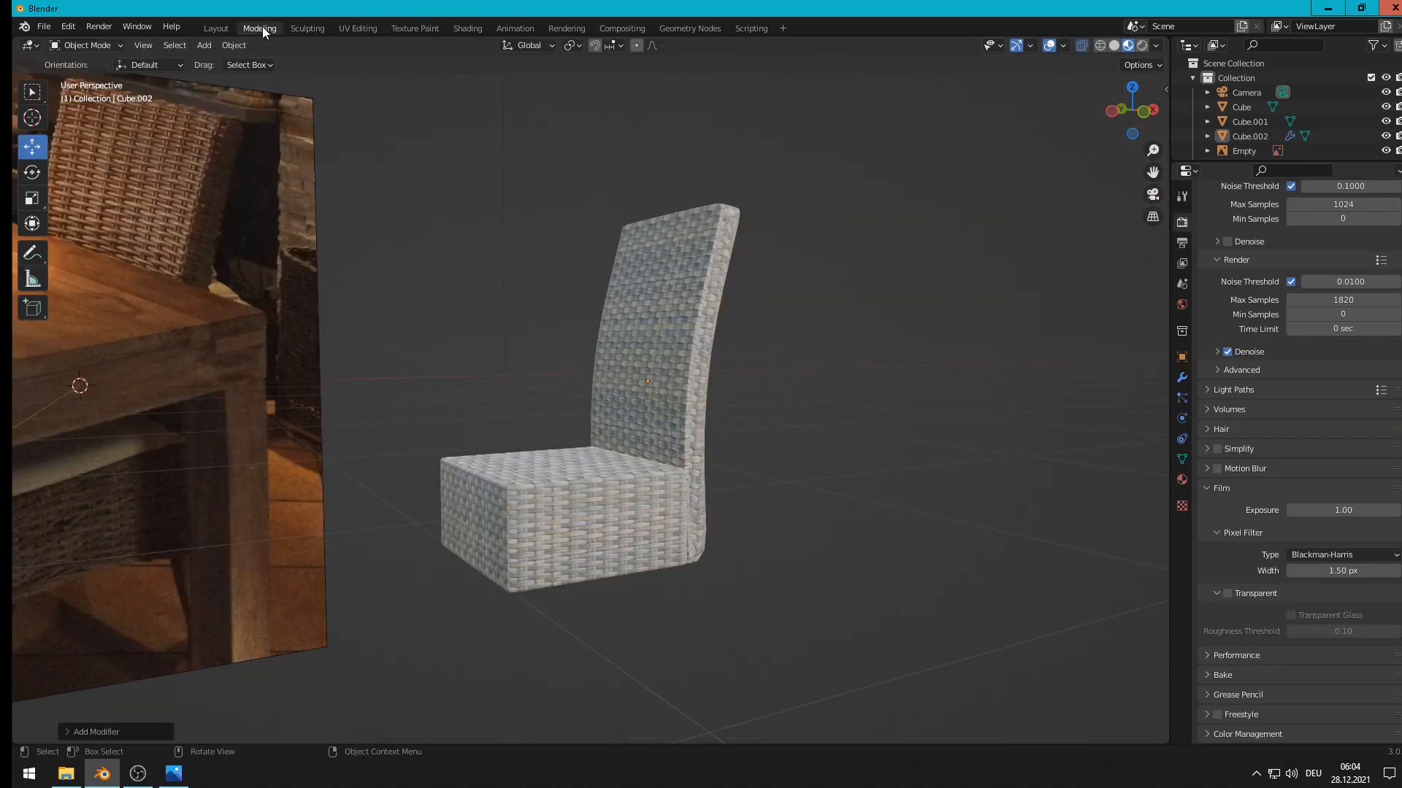
Step: In front view, add a cube, shrink it to leg thickness and place it just beneath the seat's front end
key("KP_1")
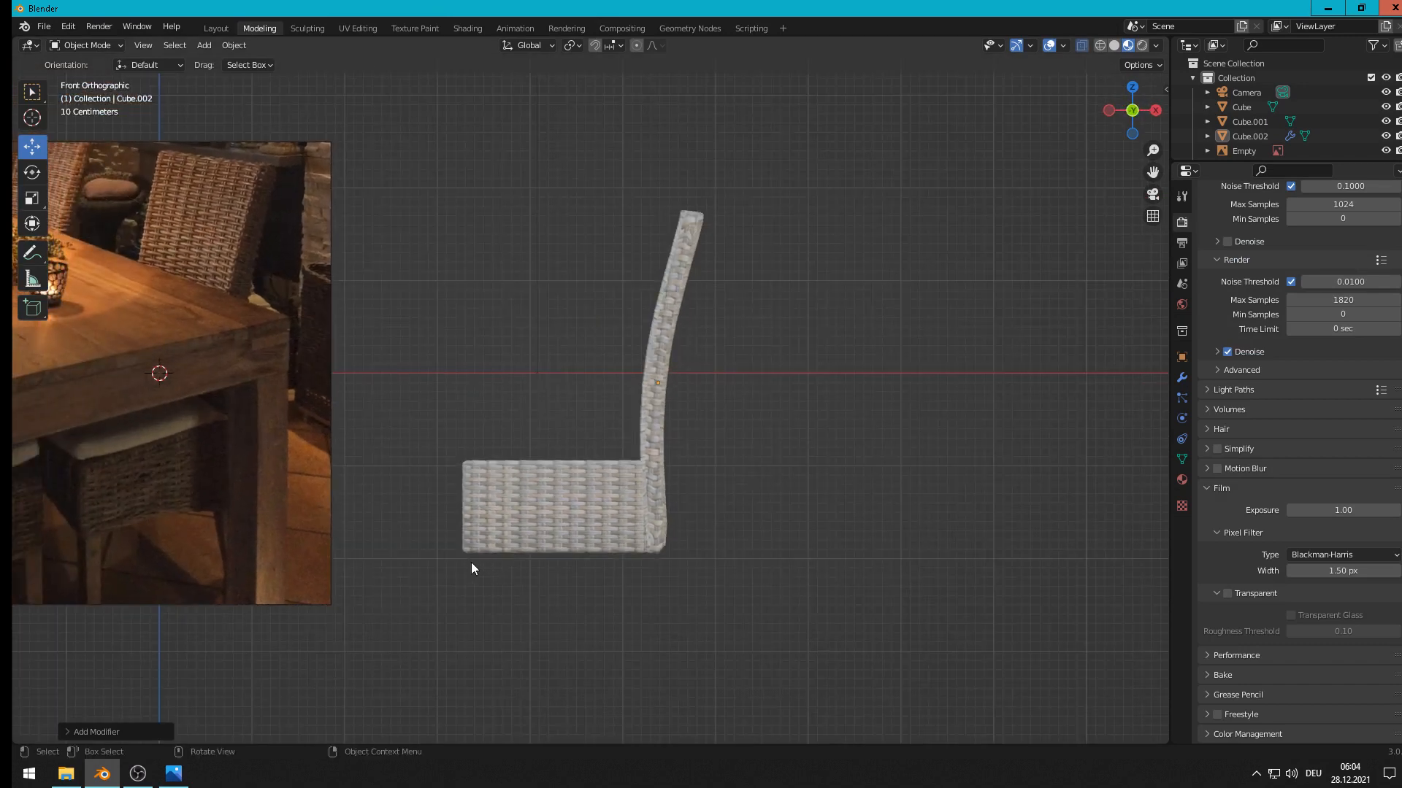
left_click(471, 561)
left_click(204, 45)
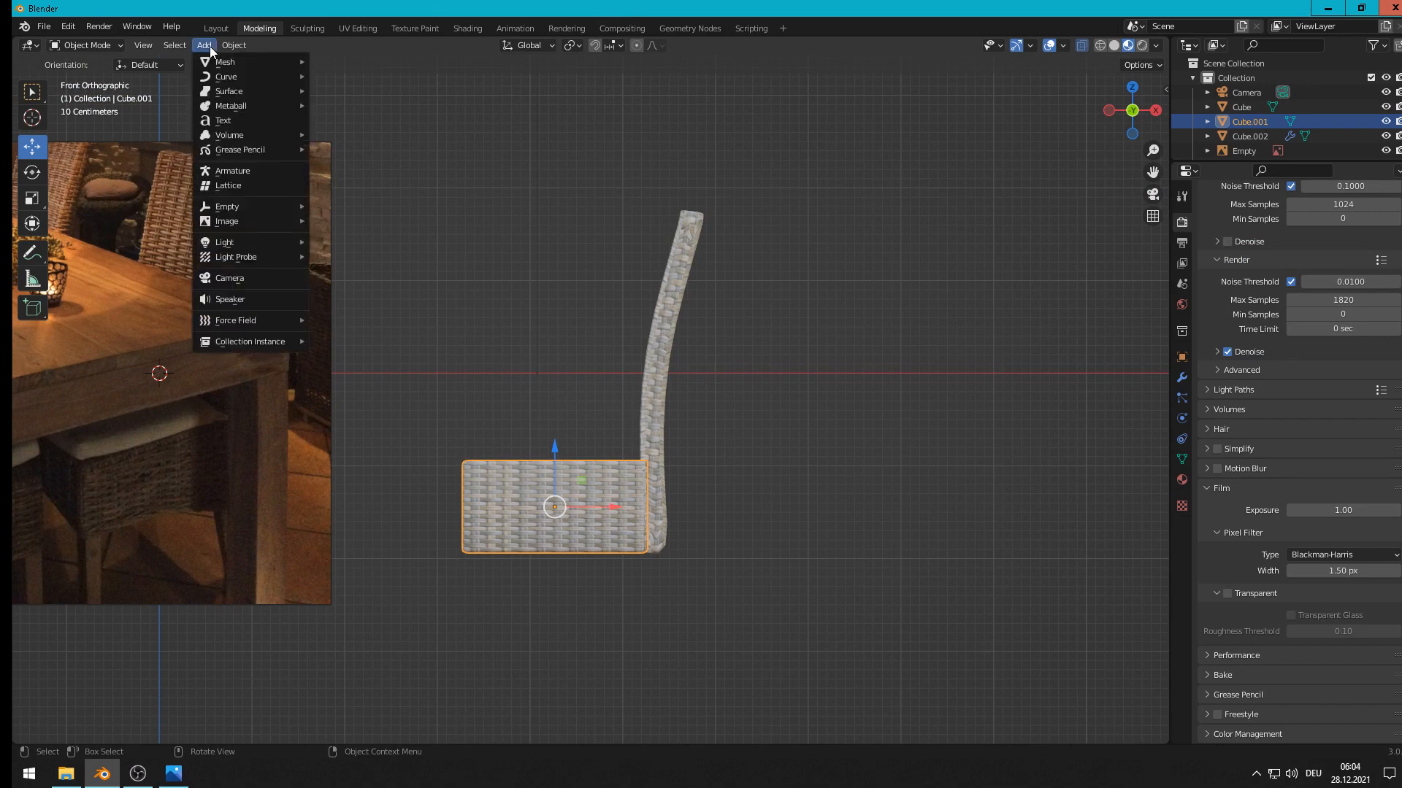
mouse_move(248, 62)
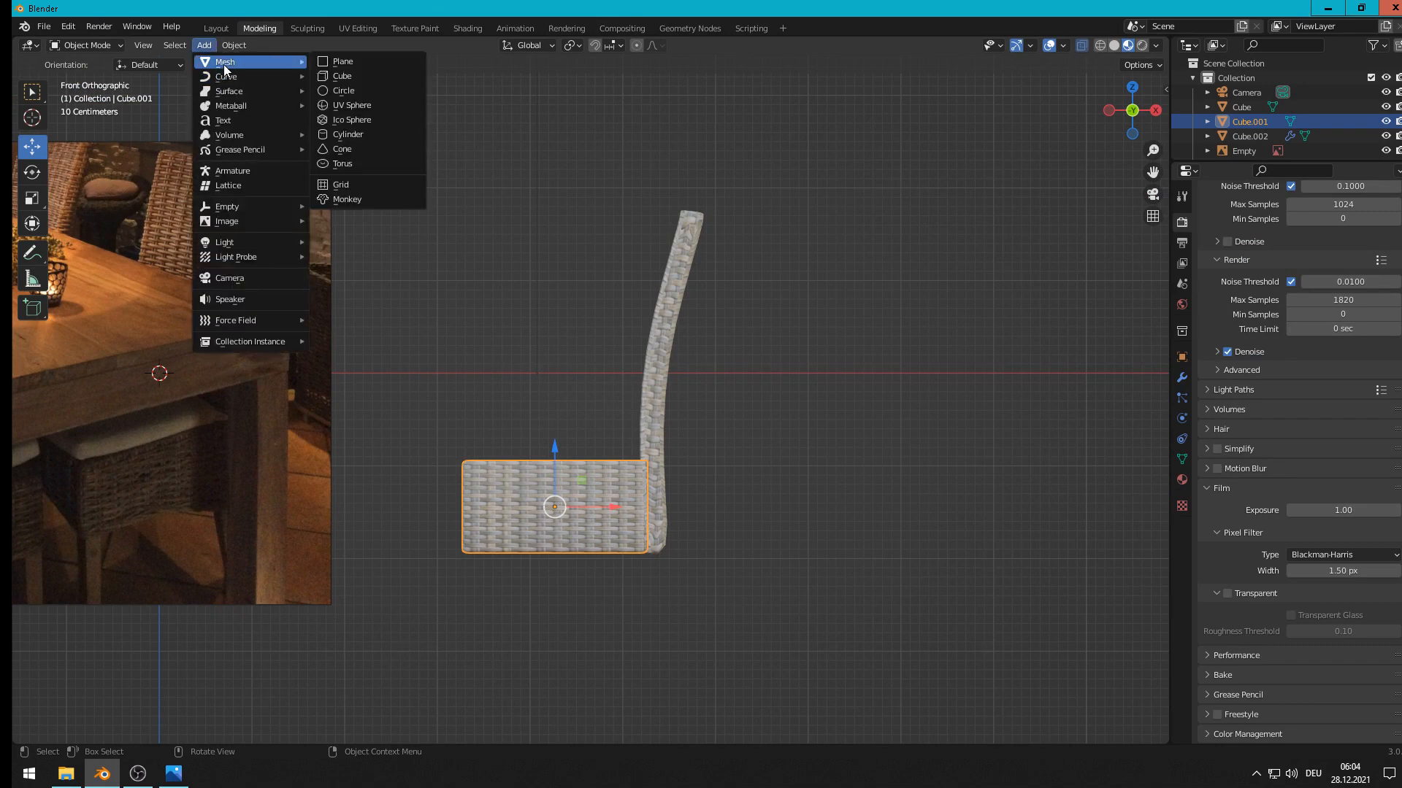
left_click(390, 76)
key("s")
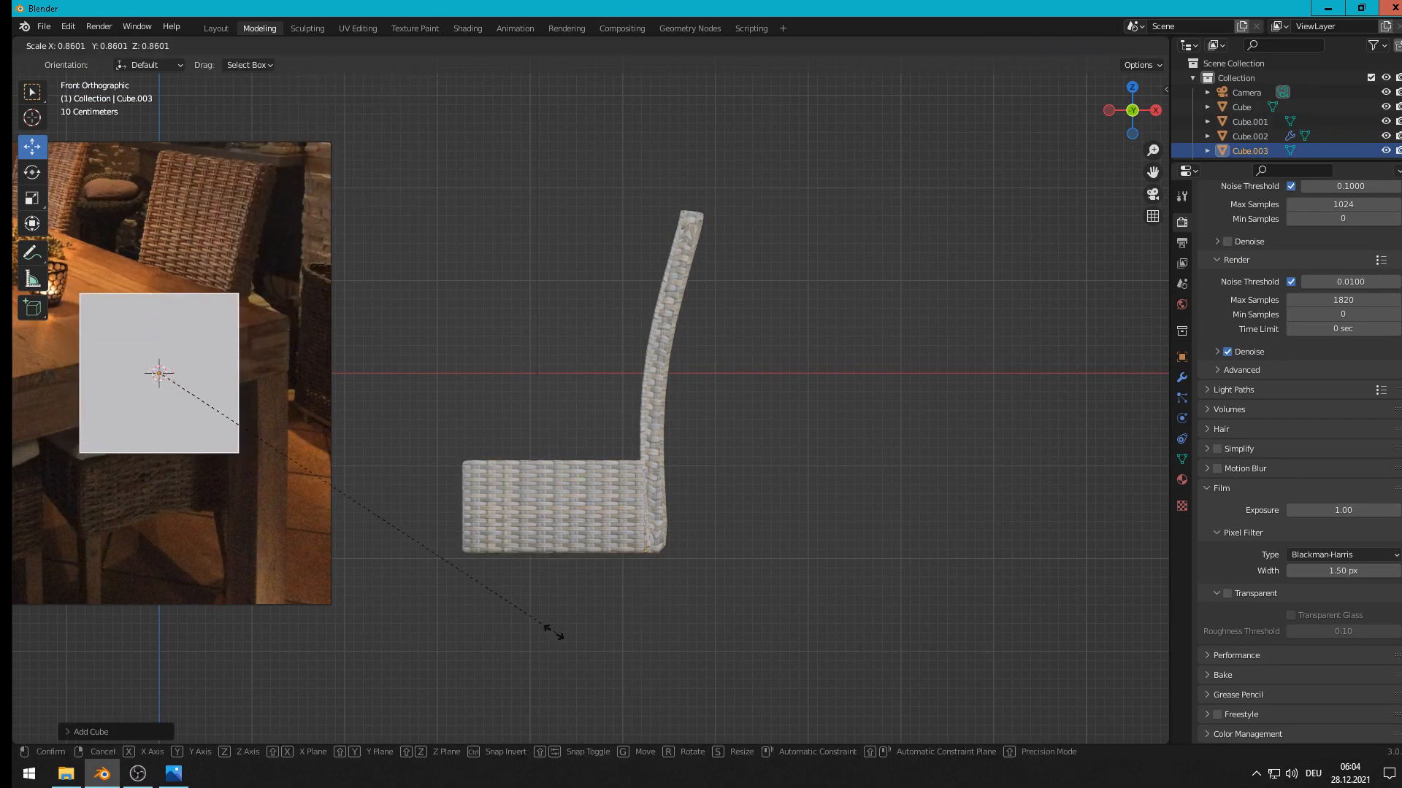
left_click(168, 423)
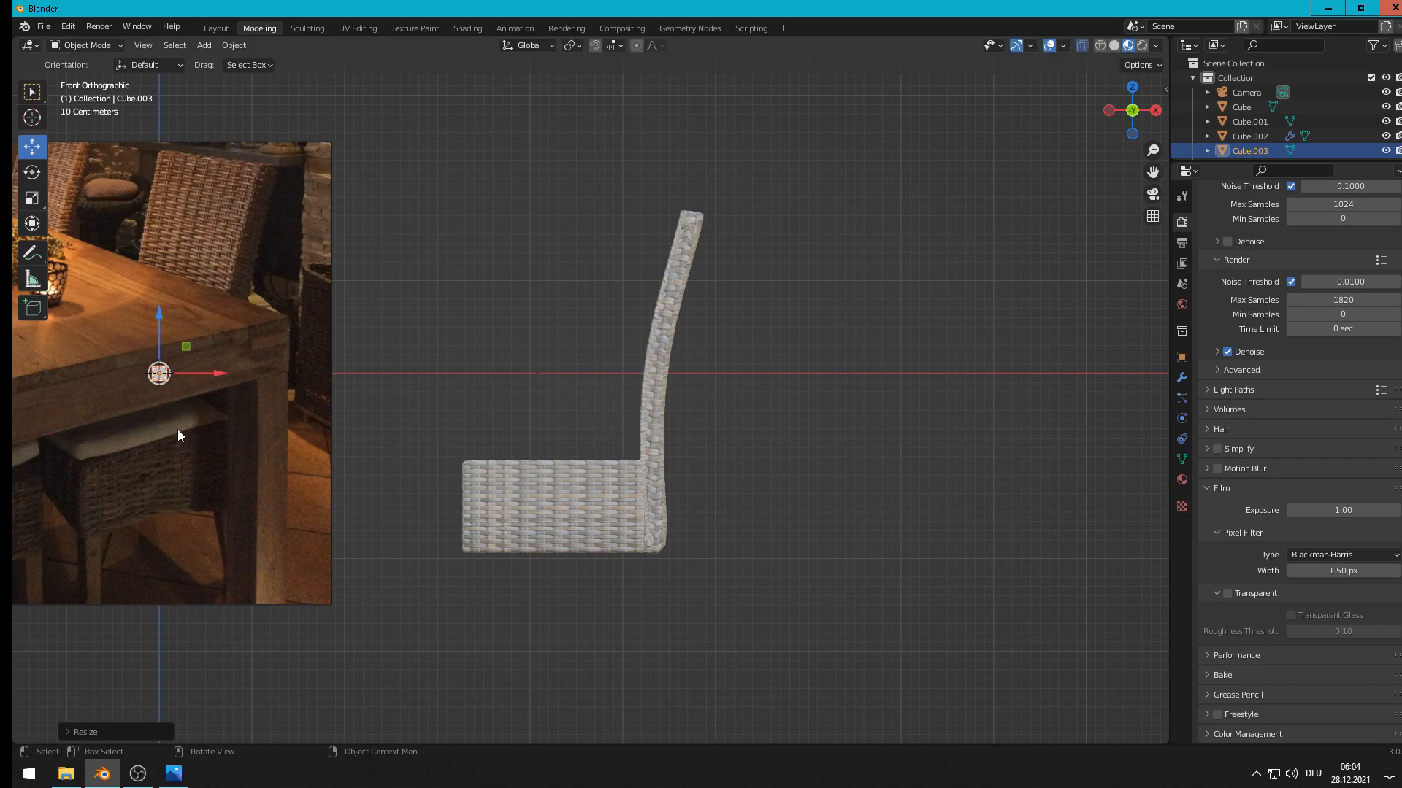
key("g")
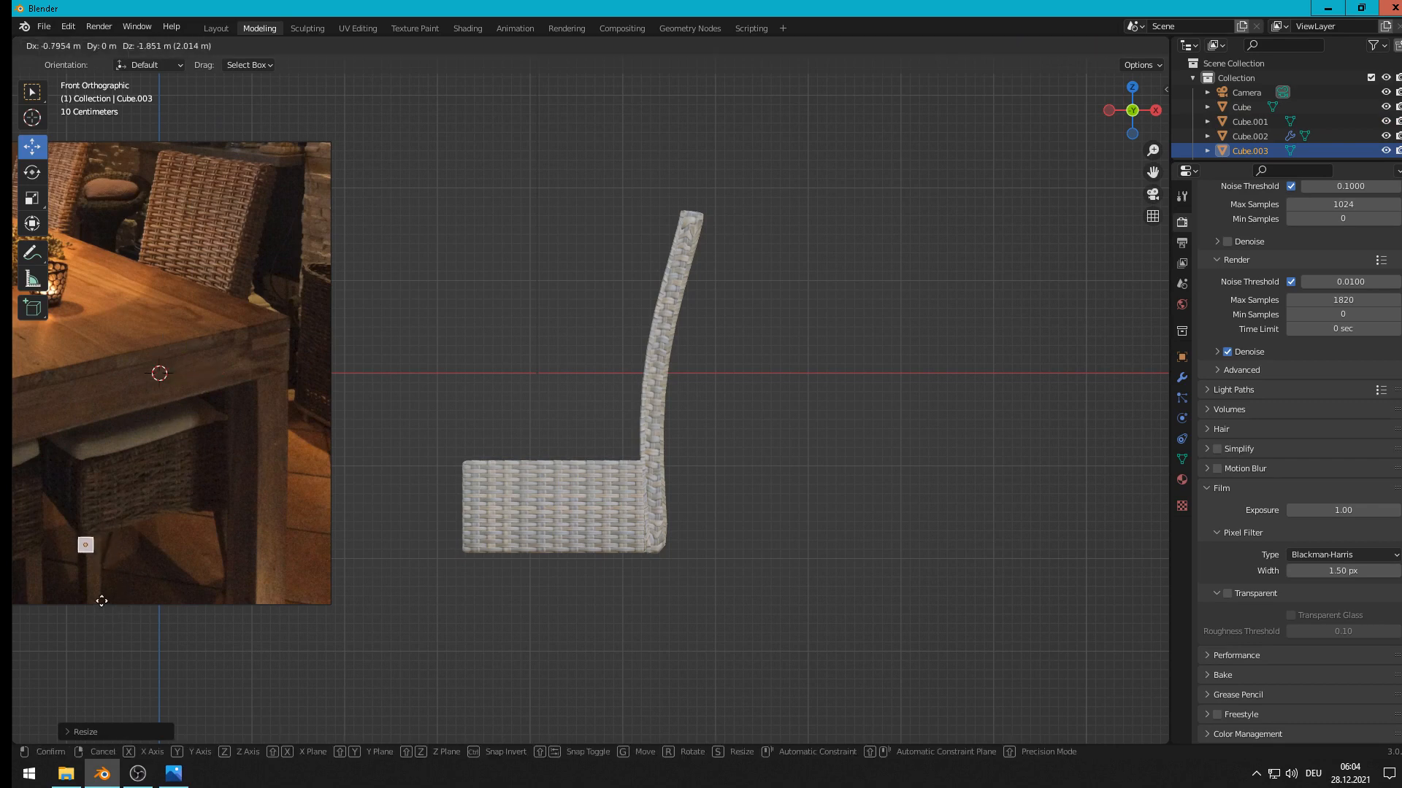
left_click(489, 623)
Step: Stretch the small cube more than five times along Z into a chair leg and lower it slightly
key("s")
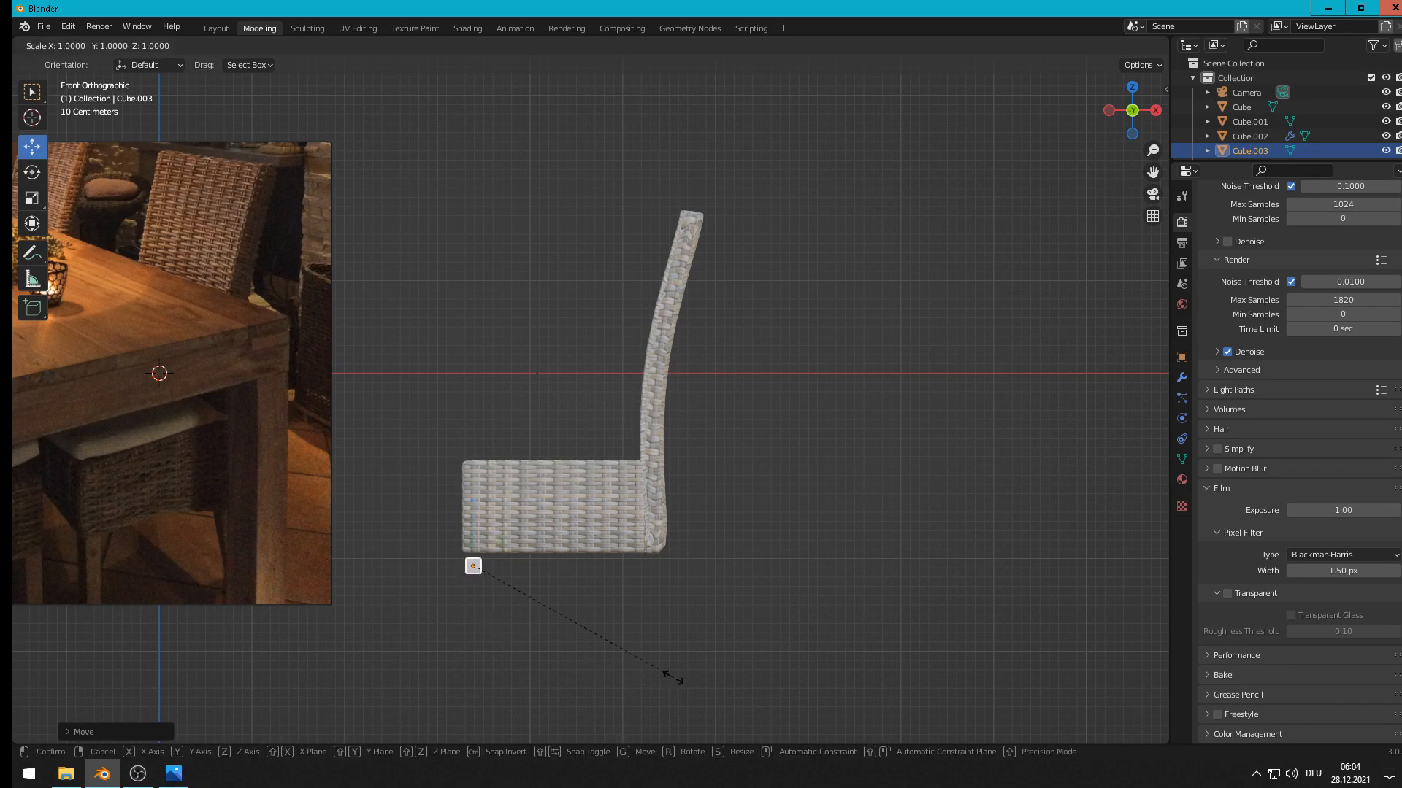
key("z")
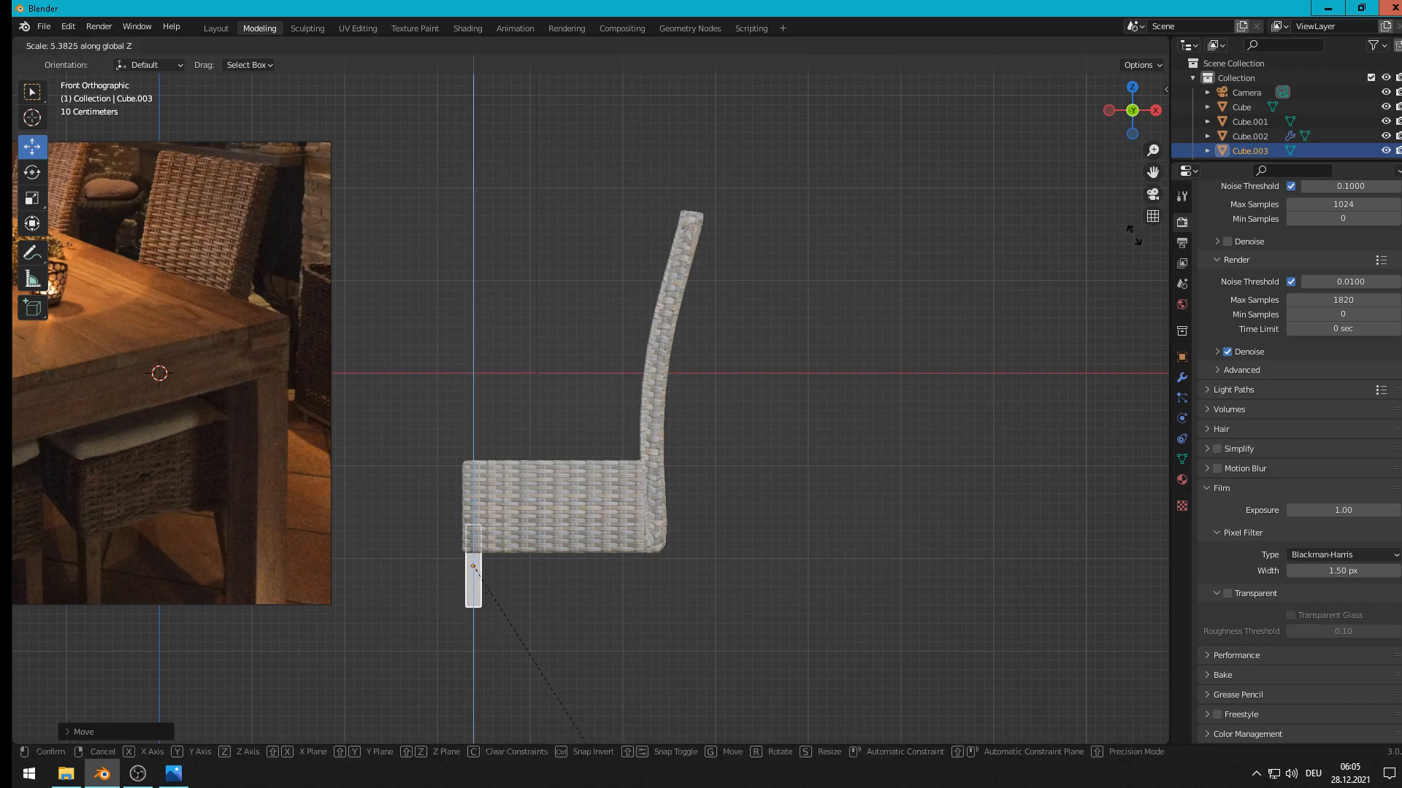
left_click(904, 600)
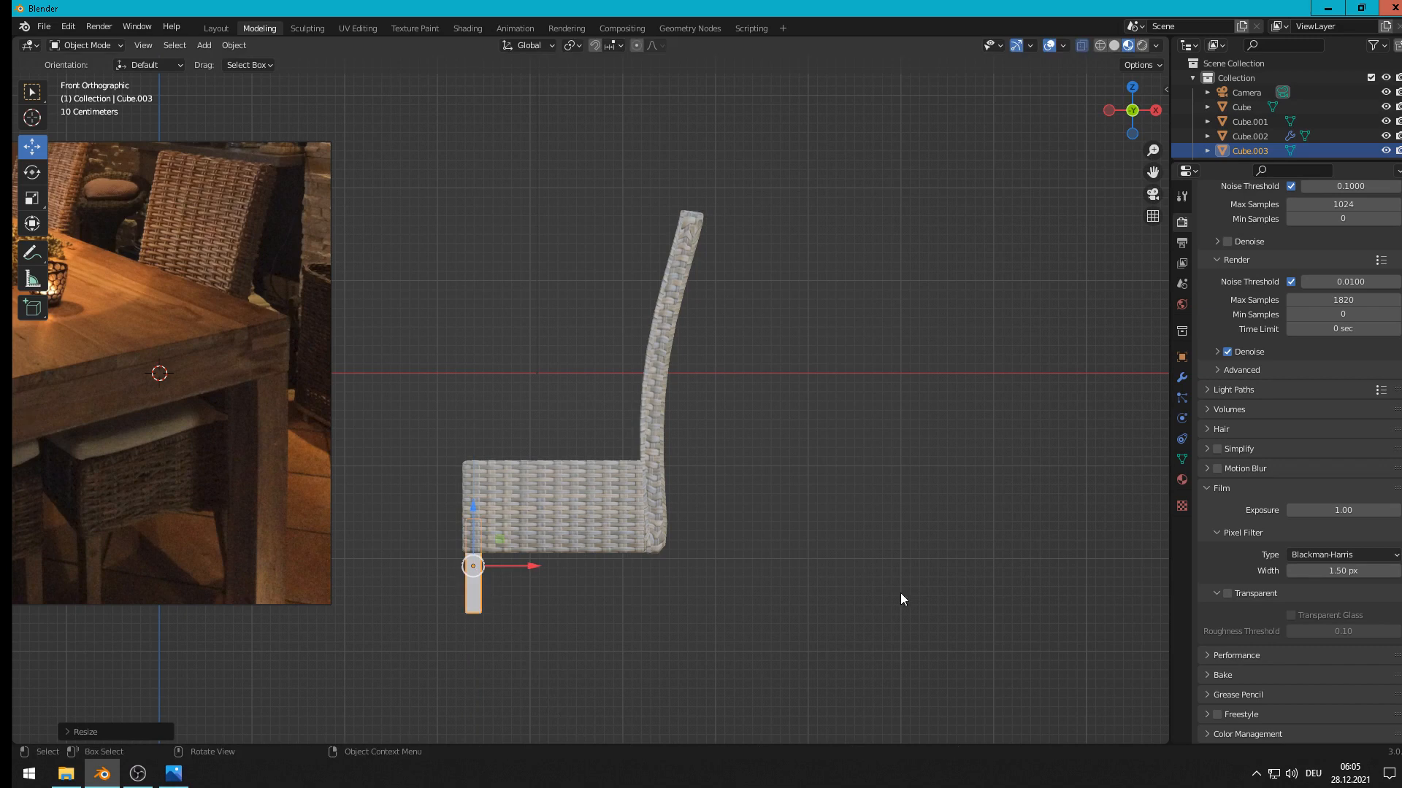
left_click_drag(471, 511, 474, 535)
Step: Shift the leg slightly inward along X, and move it along Y from the seat's centre line to a front corner
middle_click_drag(447, 529, 540, 342)
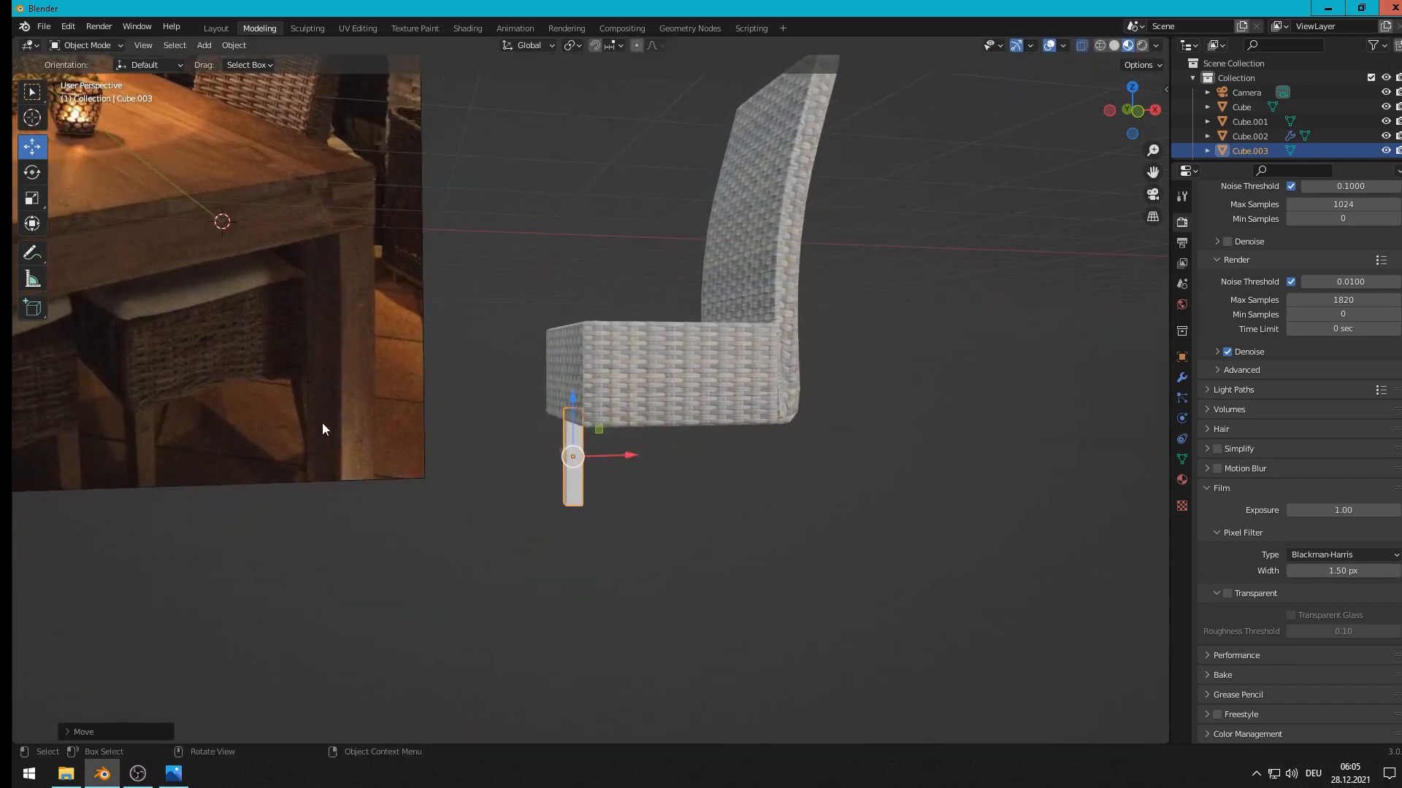
key("KP_1")
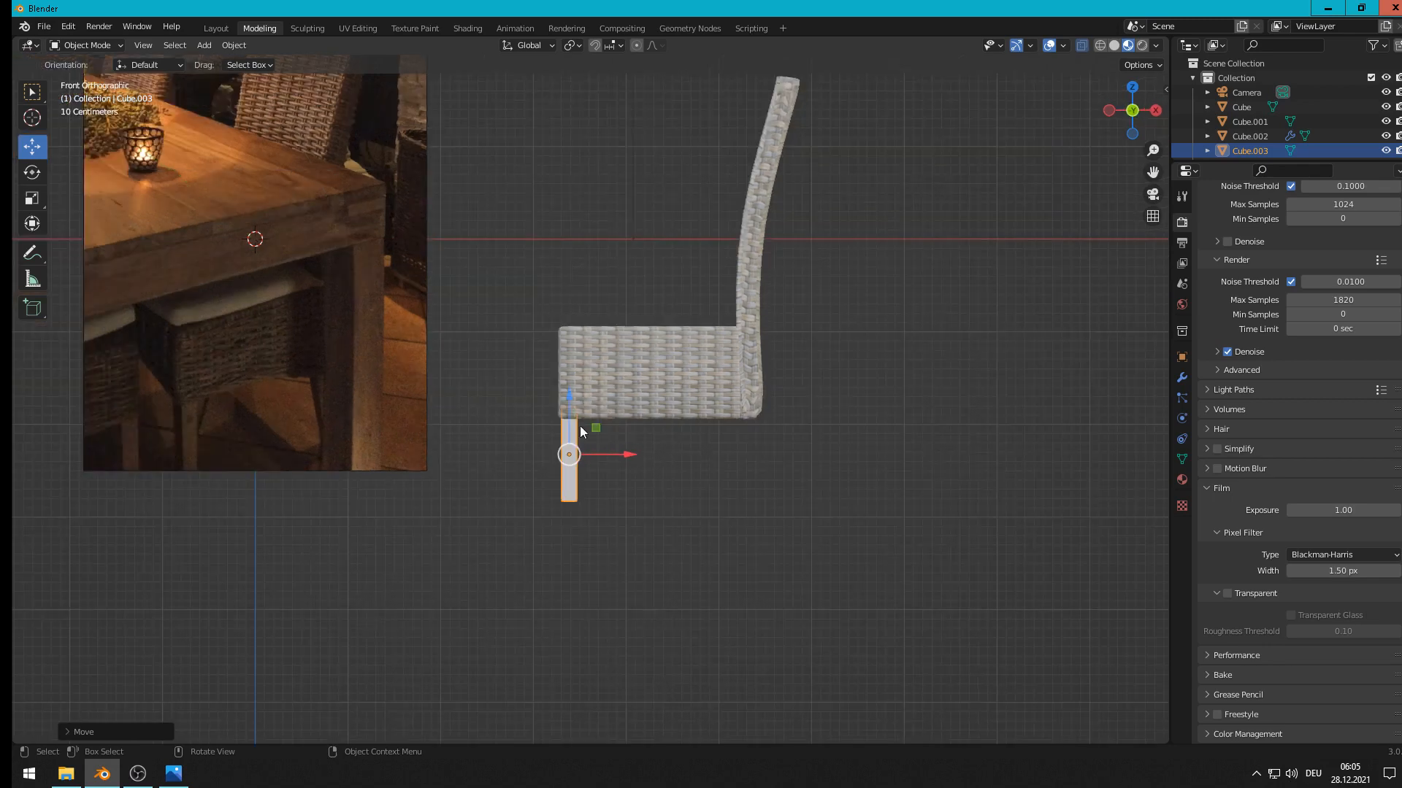
left_click_drag(616, 458, 620, 458)
middle_click_drag(620, 458, 733, 484)
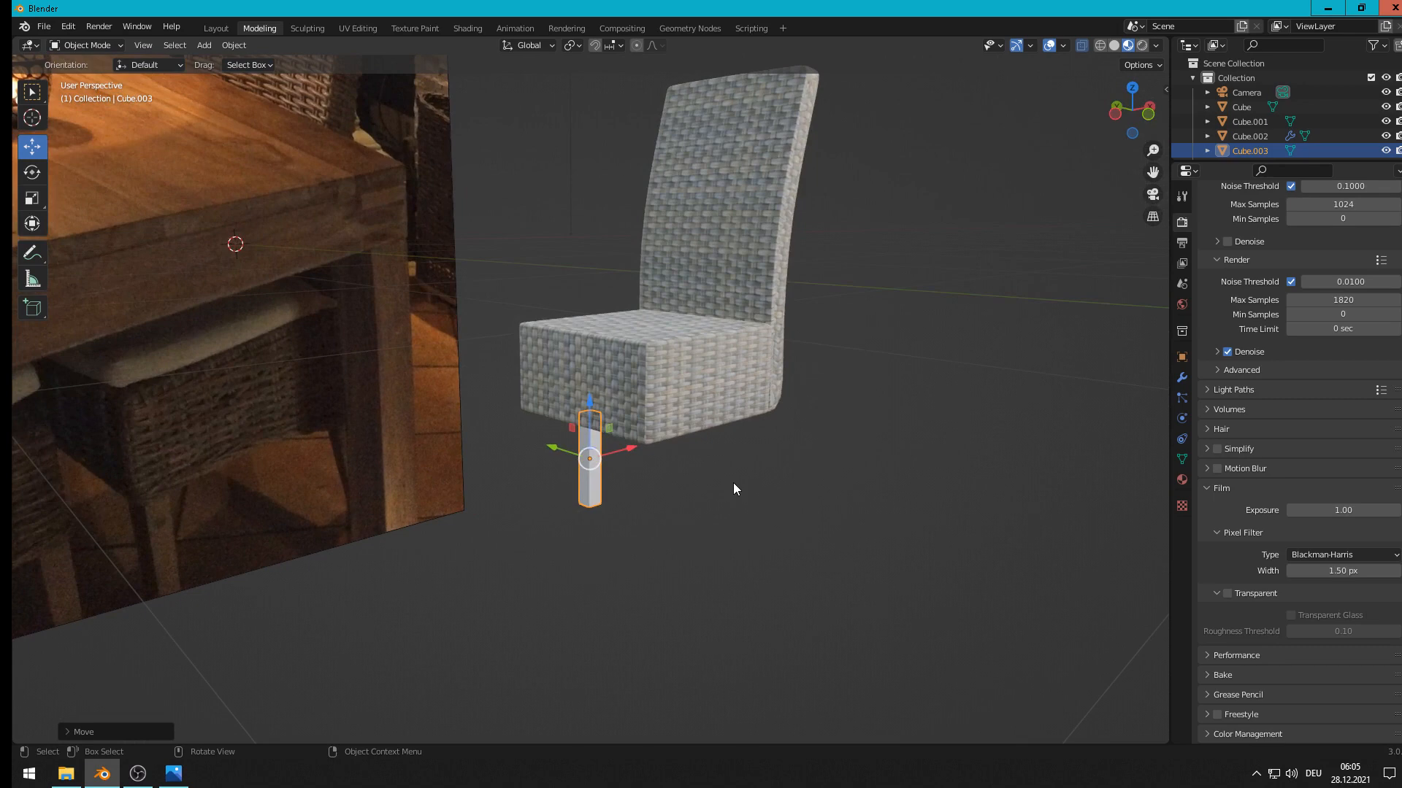
key("KP_7")
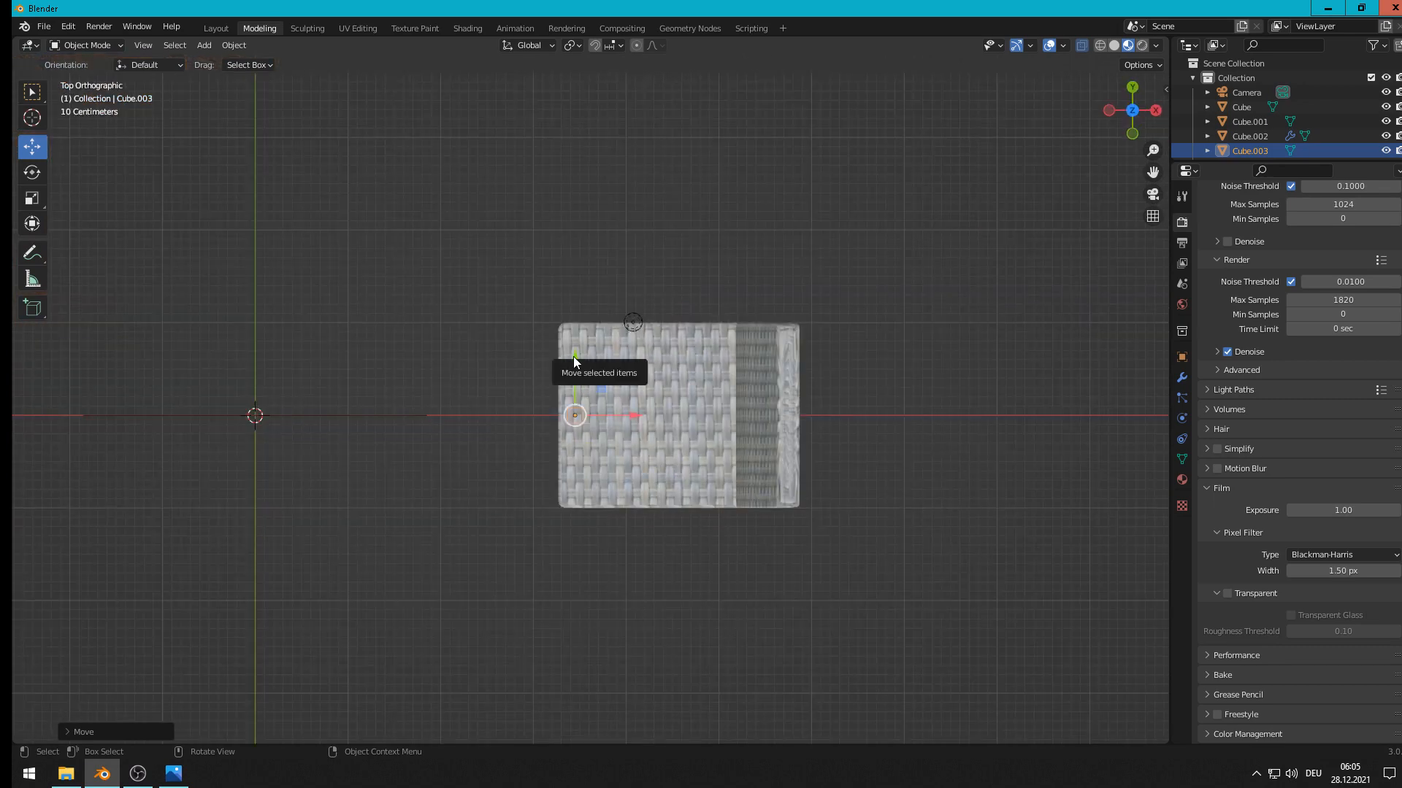
left_click_drag(573, 356, 574, 283)
Step: Apply the leg's rotation and scale
middle_click_drag(444, 472, 586, 479)
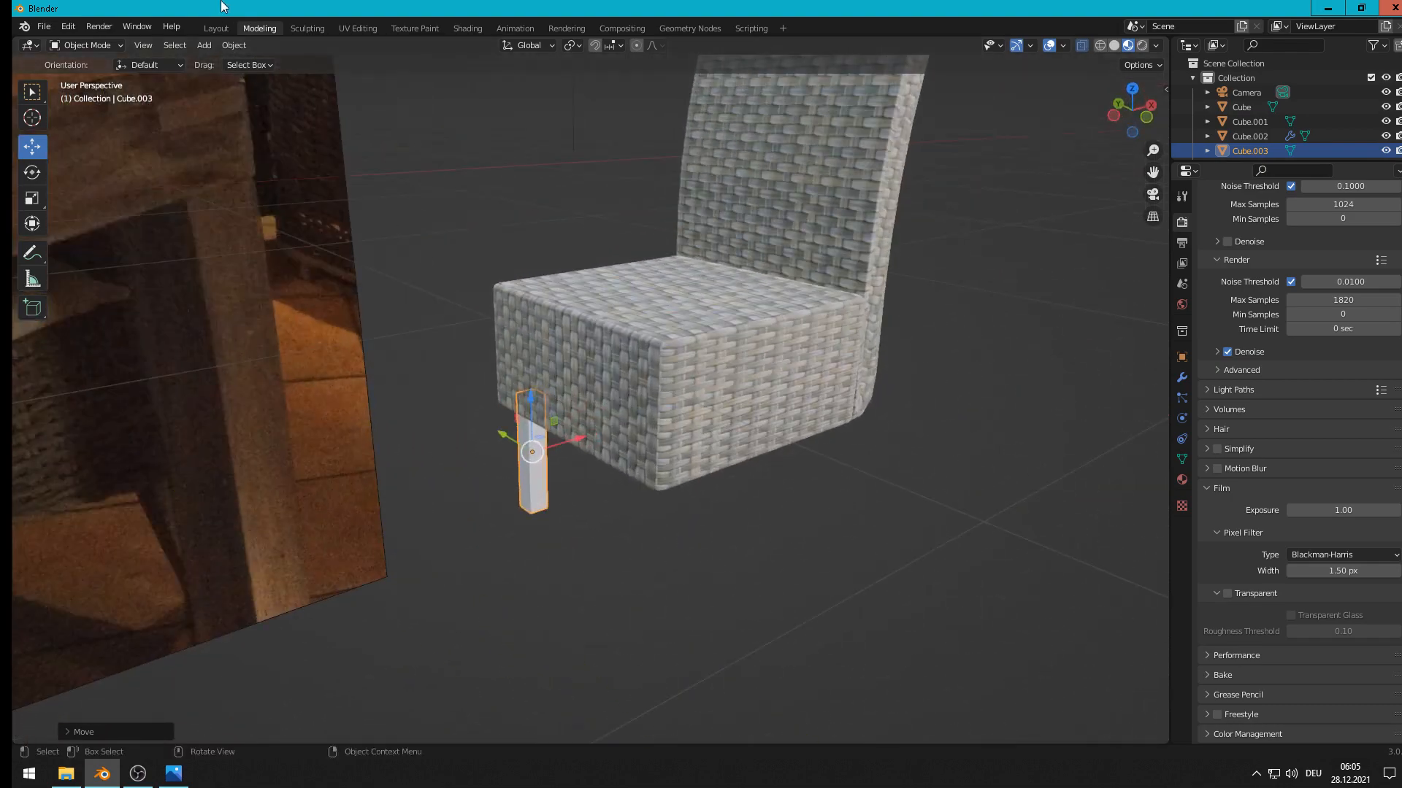
left_click(234, 46)
mouse_move(264, 120)
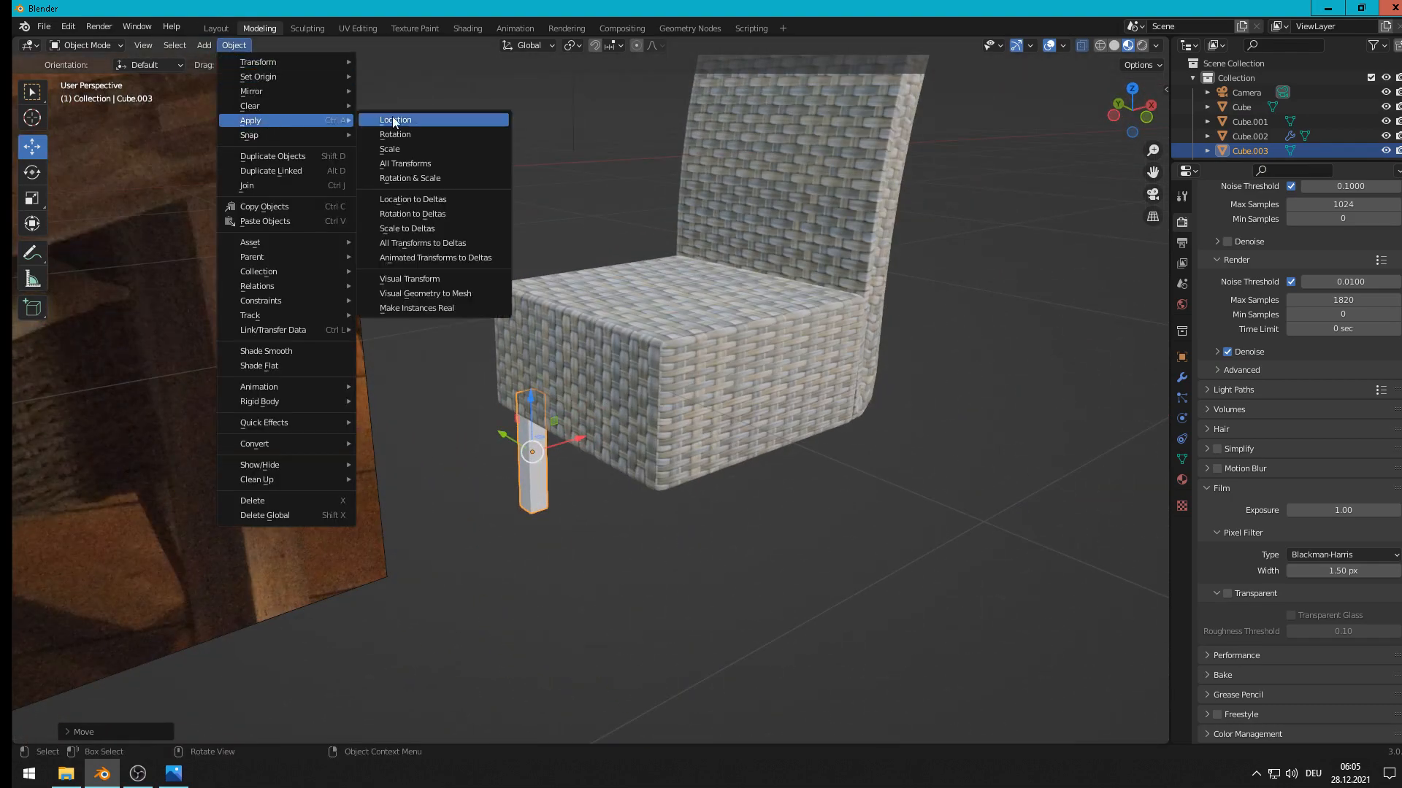
left_click(422, 181)
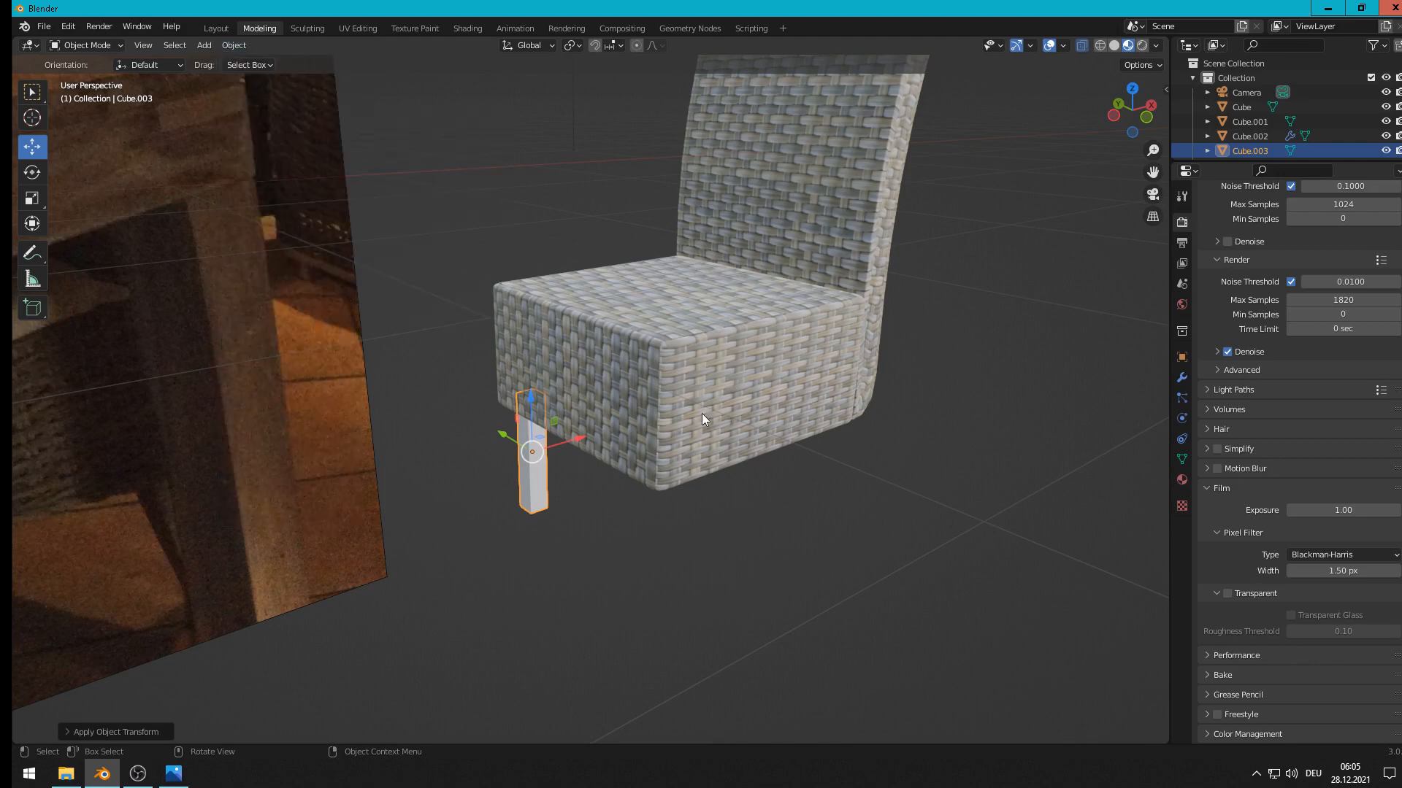
Step: In the UV Editing workspace, unwrap the leg in Edit Mode using Smart UV Project with the default 66° angle limit
left_click(359, 27)
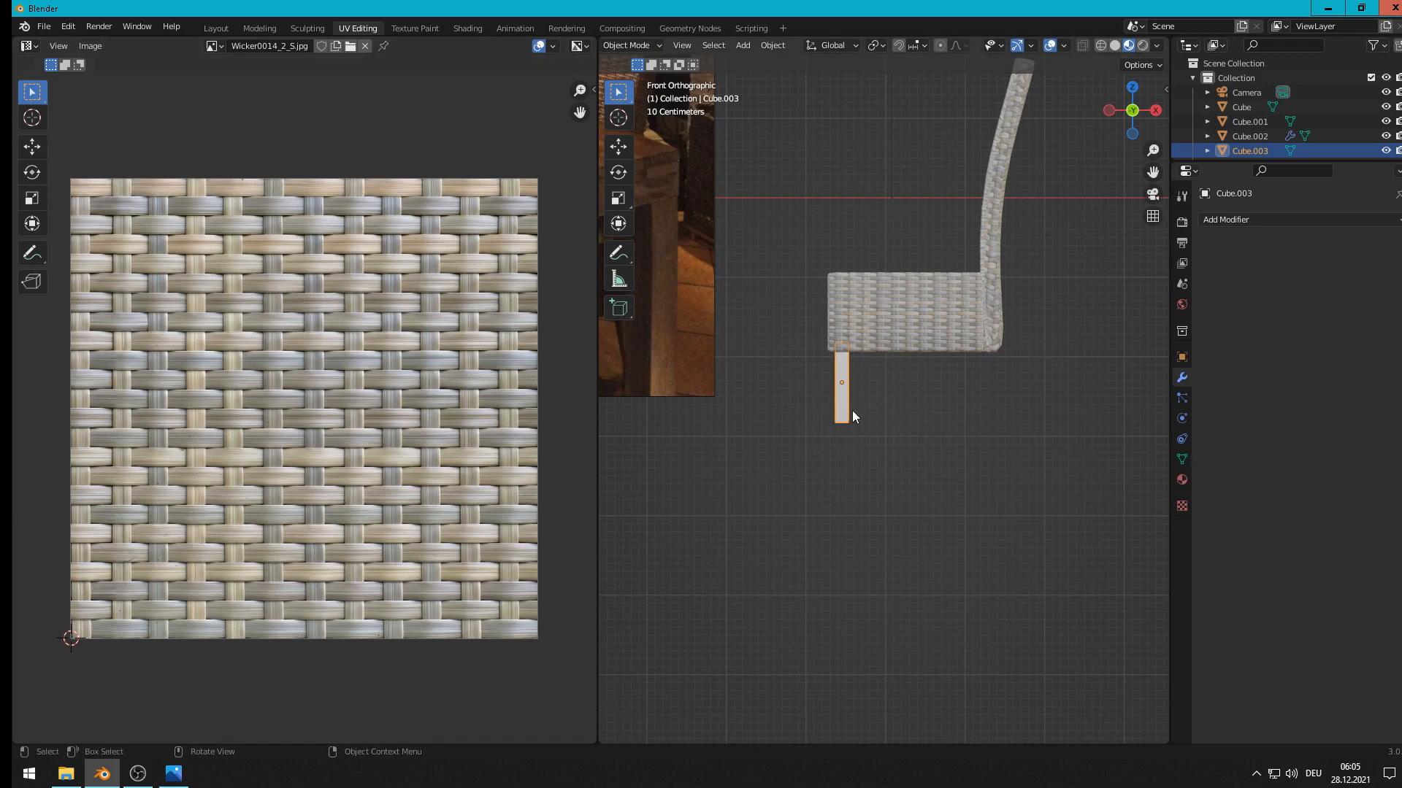
key("Tab")
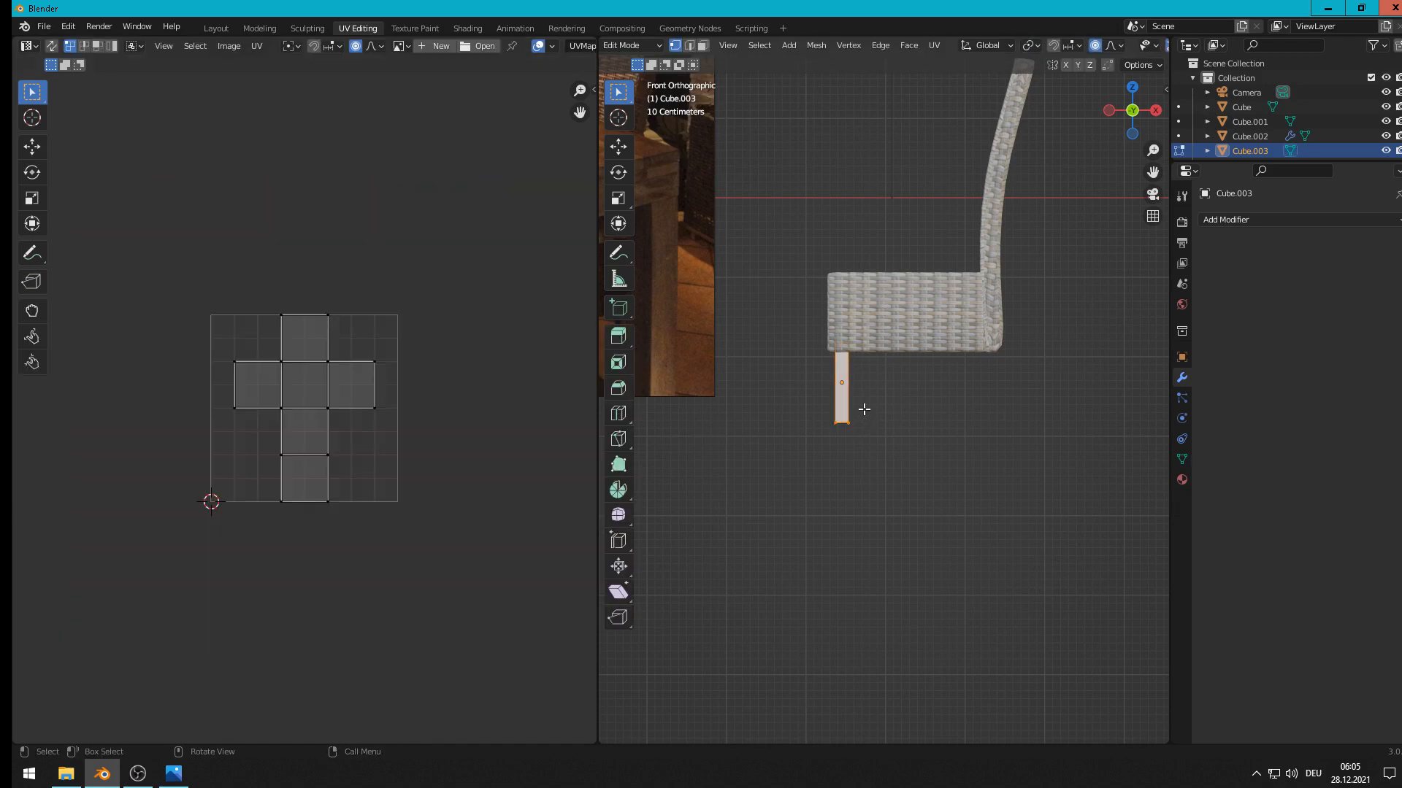
key("u")
left_click(803, 407)
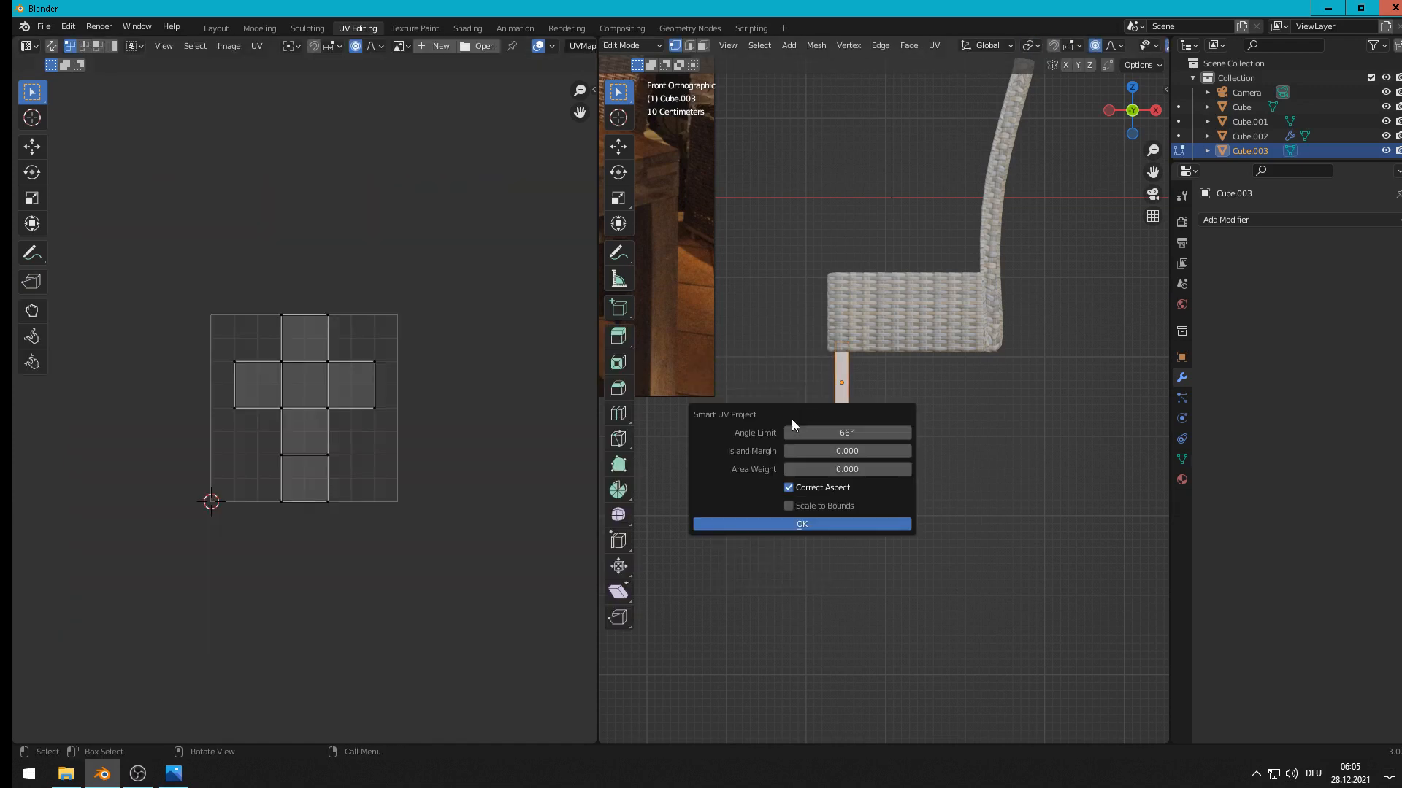
left_click(764, 520)
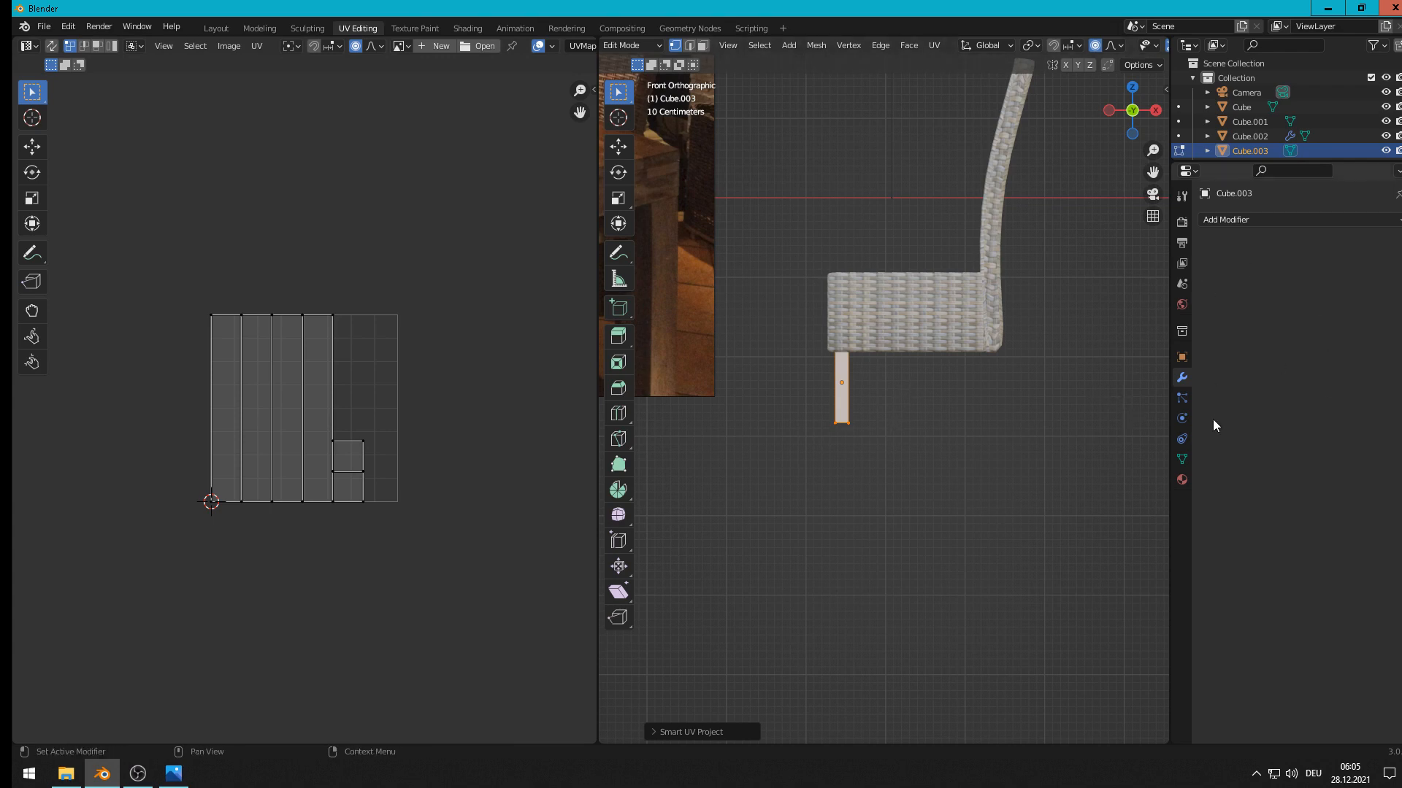
Step: Create a new material for the leg and name it wood
left_click(1182, 480)
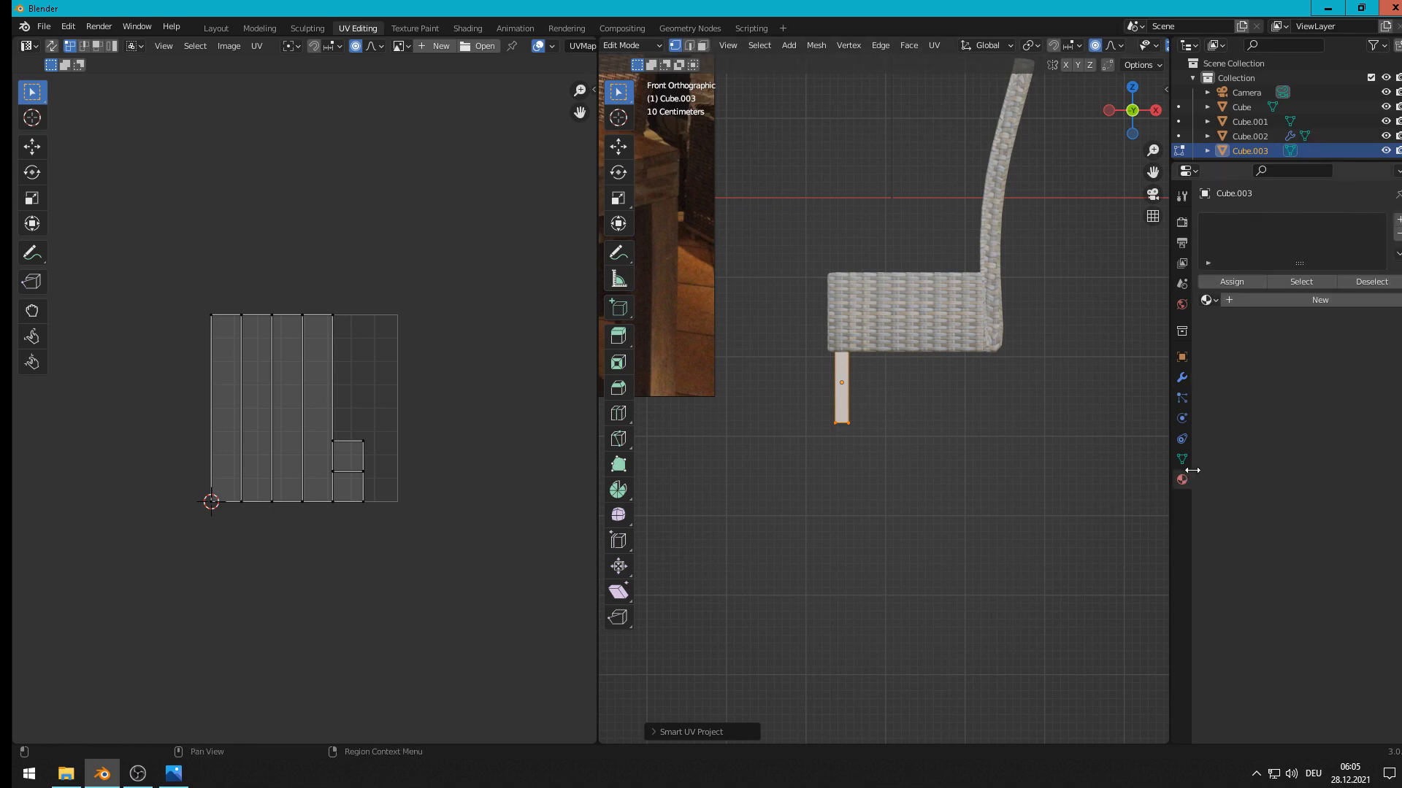
left_click(1302, 296)
left_click(1279, 300)
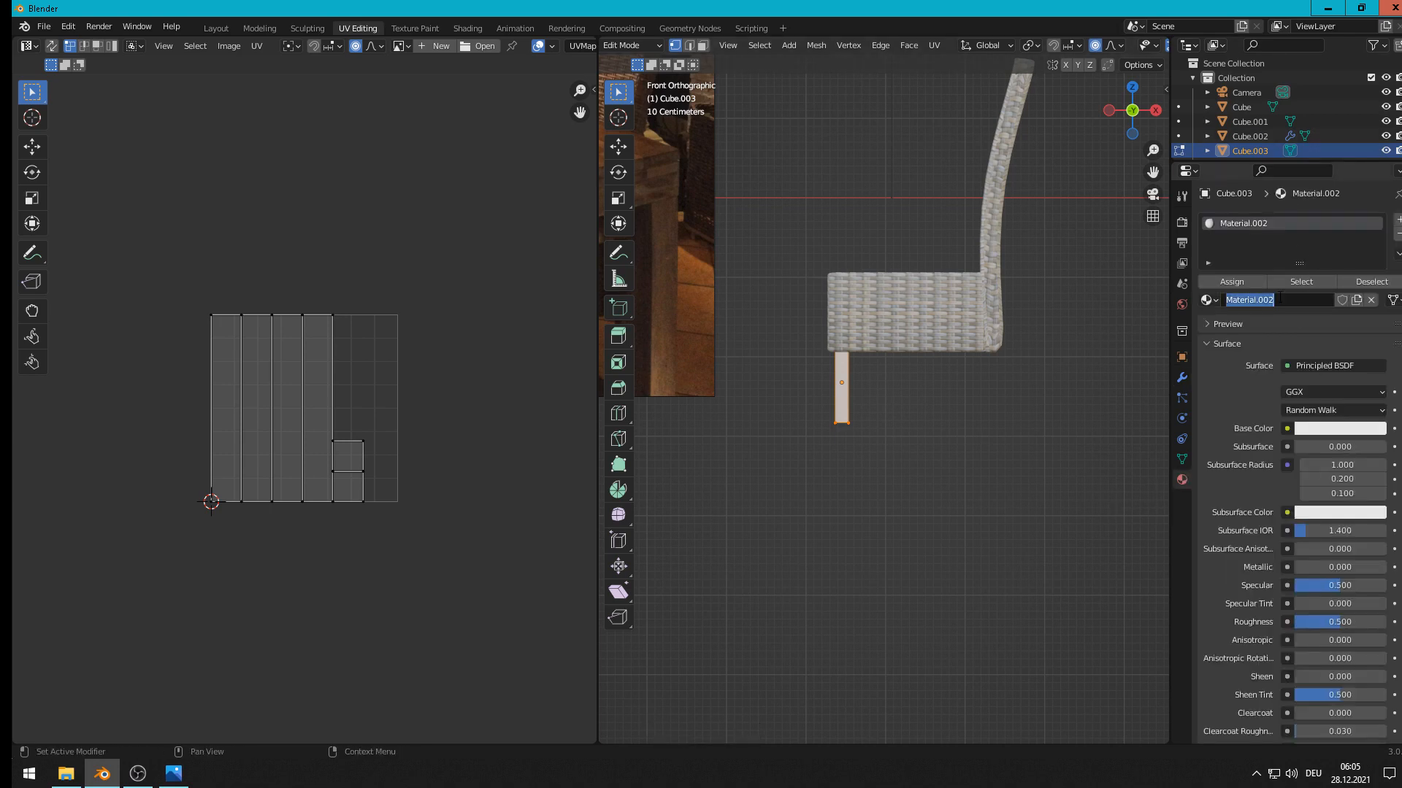
type("wood")
key("Return")
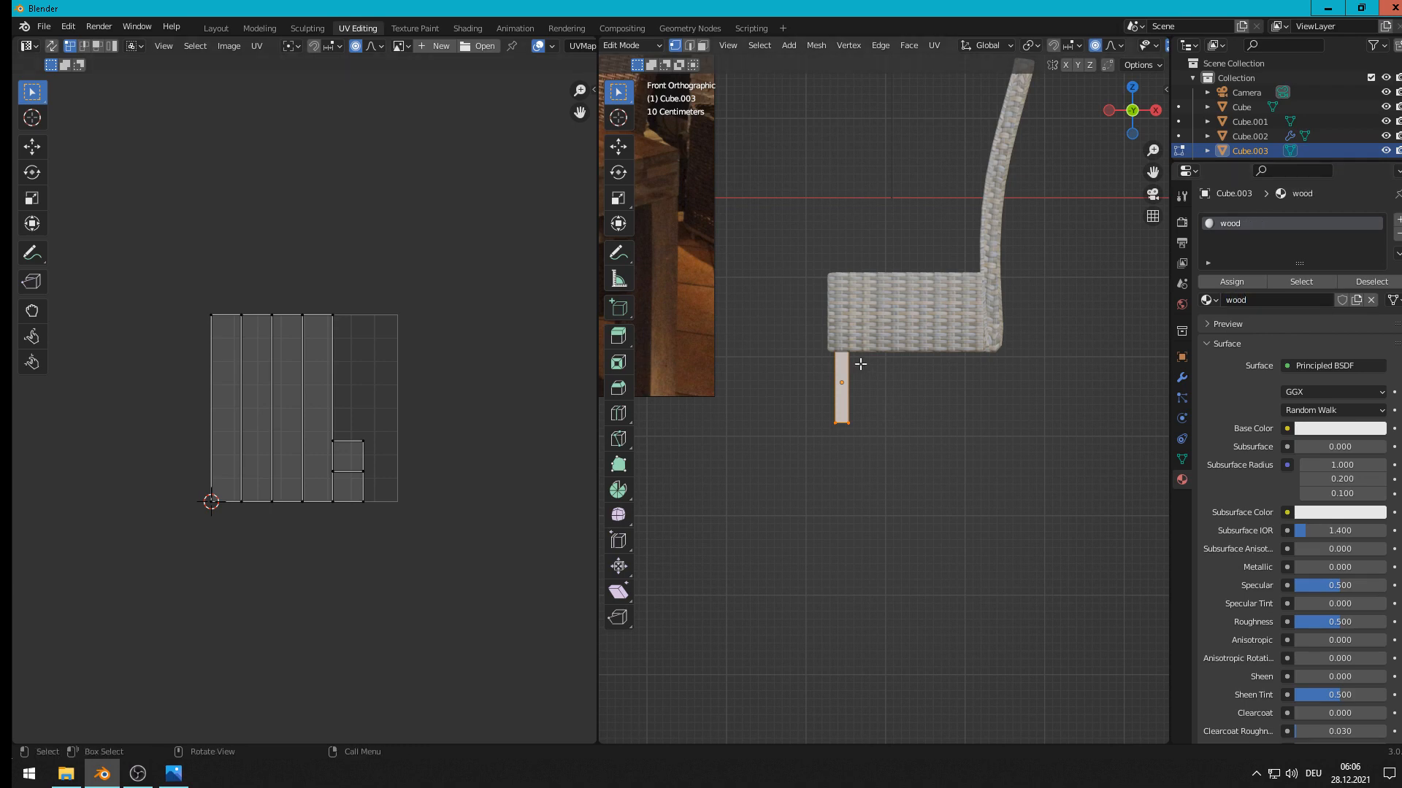
Step: Bevel all the leg's edges about 0.006 m wide with 3 segments, and return to Object Mode
scroll(857, 391, "up", 4)
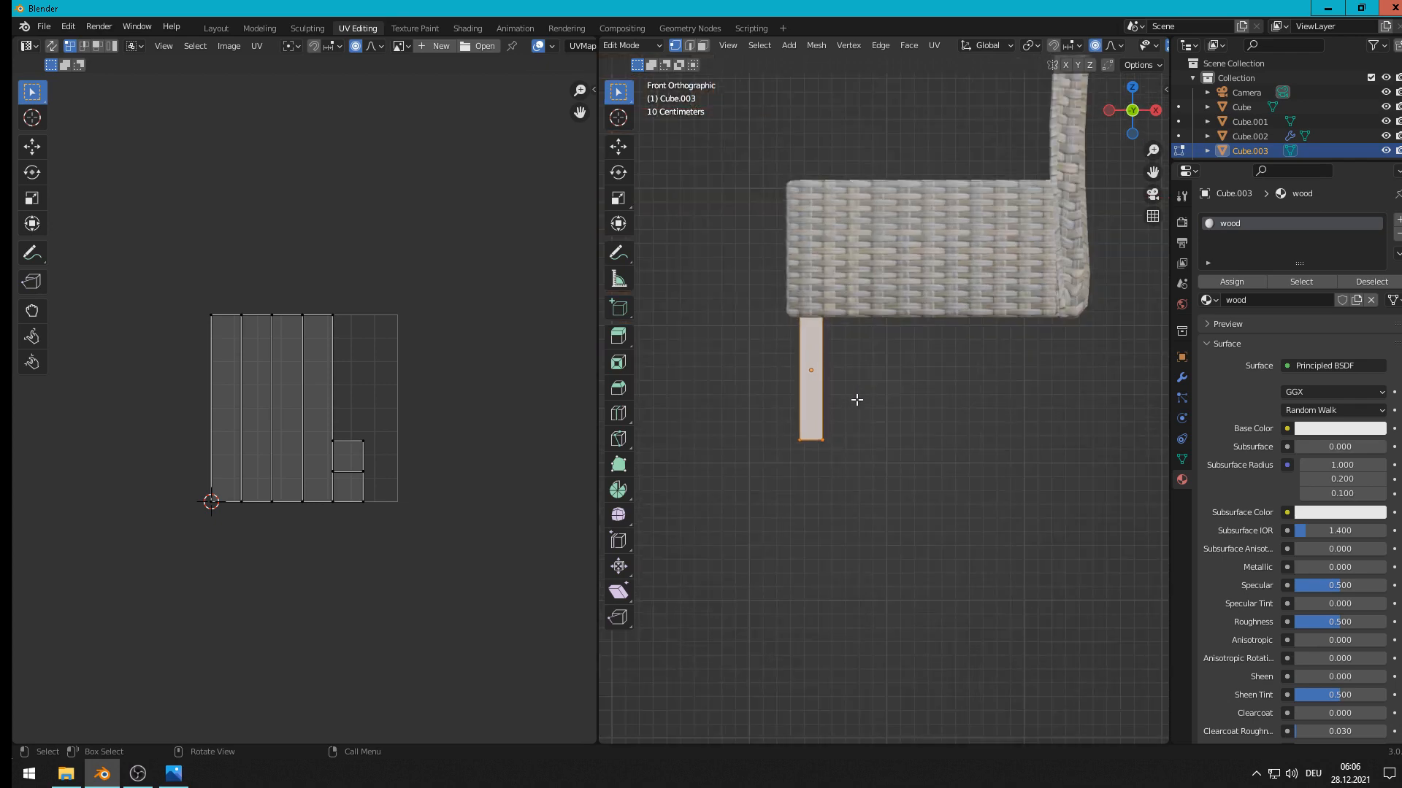
middle_click_drag(854, 407, 883, 419)
scroll(852, 444, "down", 3)
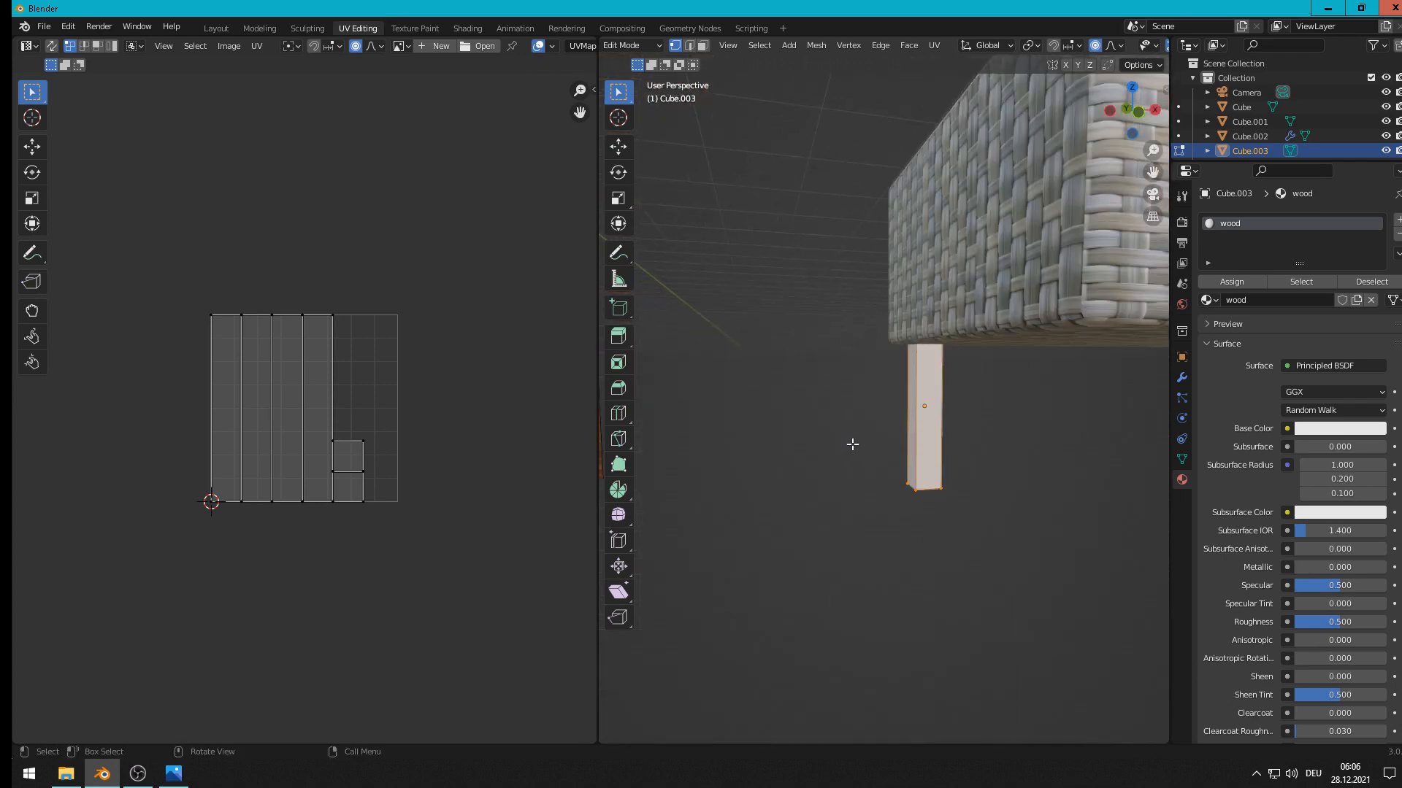
middle_click_drag(975, 458, 939, 450)
scroll(984, 461, "up", 2)
scroll(1020, 479, "up", 2)
scroll(964, 460, "up", 3)
scroll(948, 476, "down", 4)
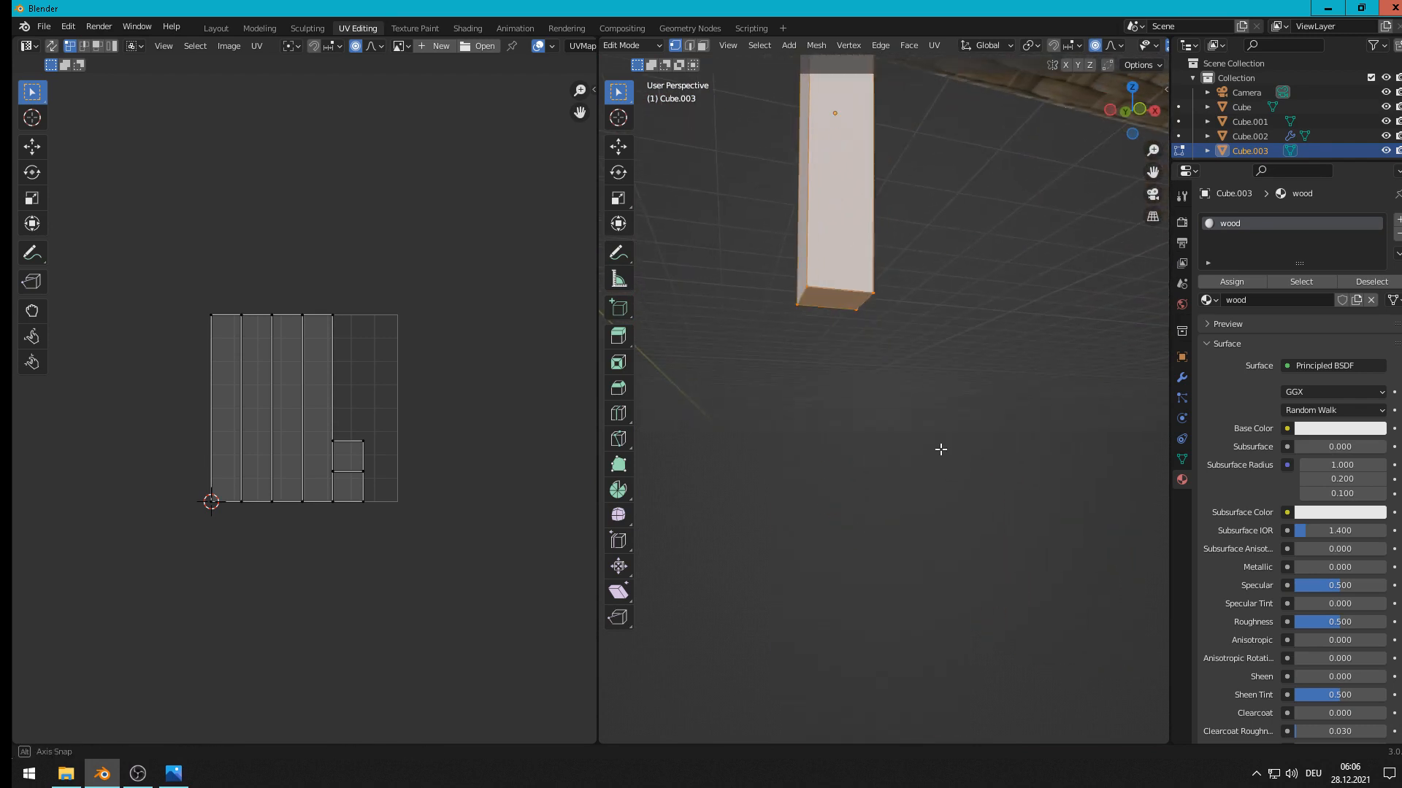
middle_click_drag(845, 379, 846, 214)
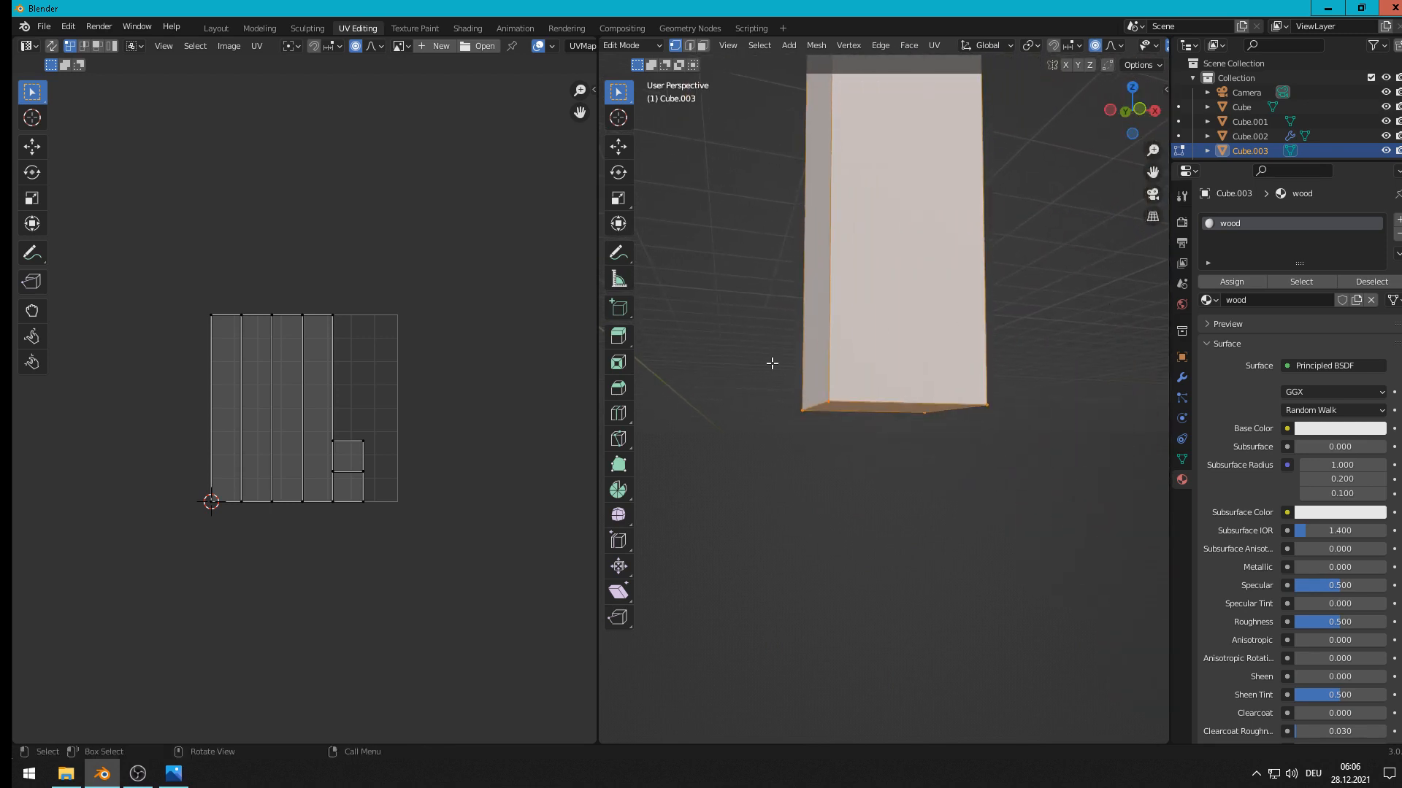
key("ctrl+b")
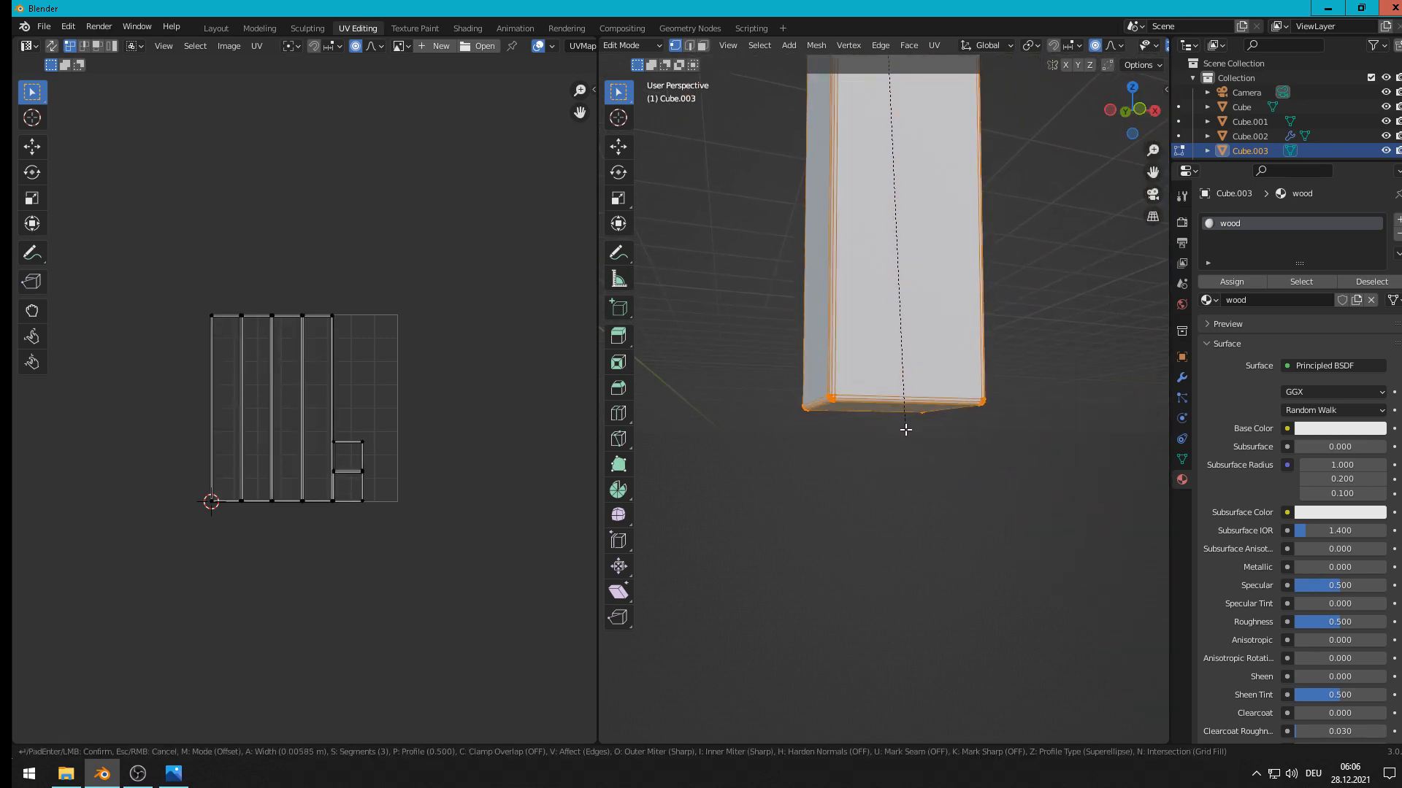
left_click(904, 430)
key("Tab")
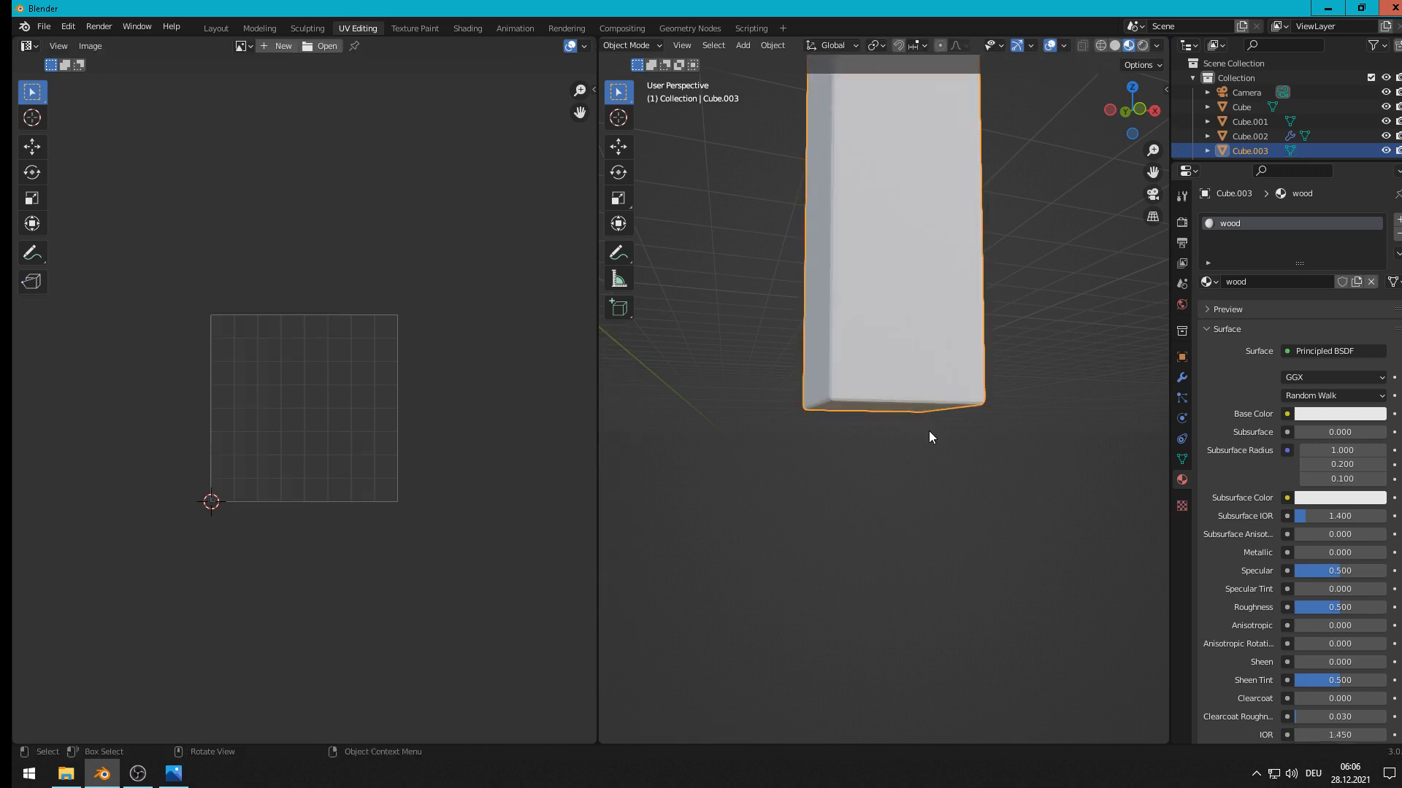
Step: Reapply the leg's rotation and scale in the Modeling workspace, and return to the UV Editing workspace
scroll(929, 442, "down", 6)
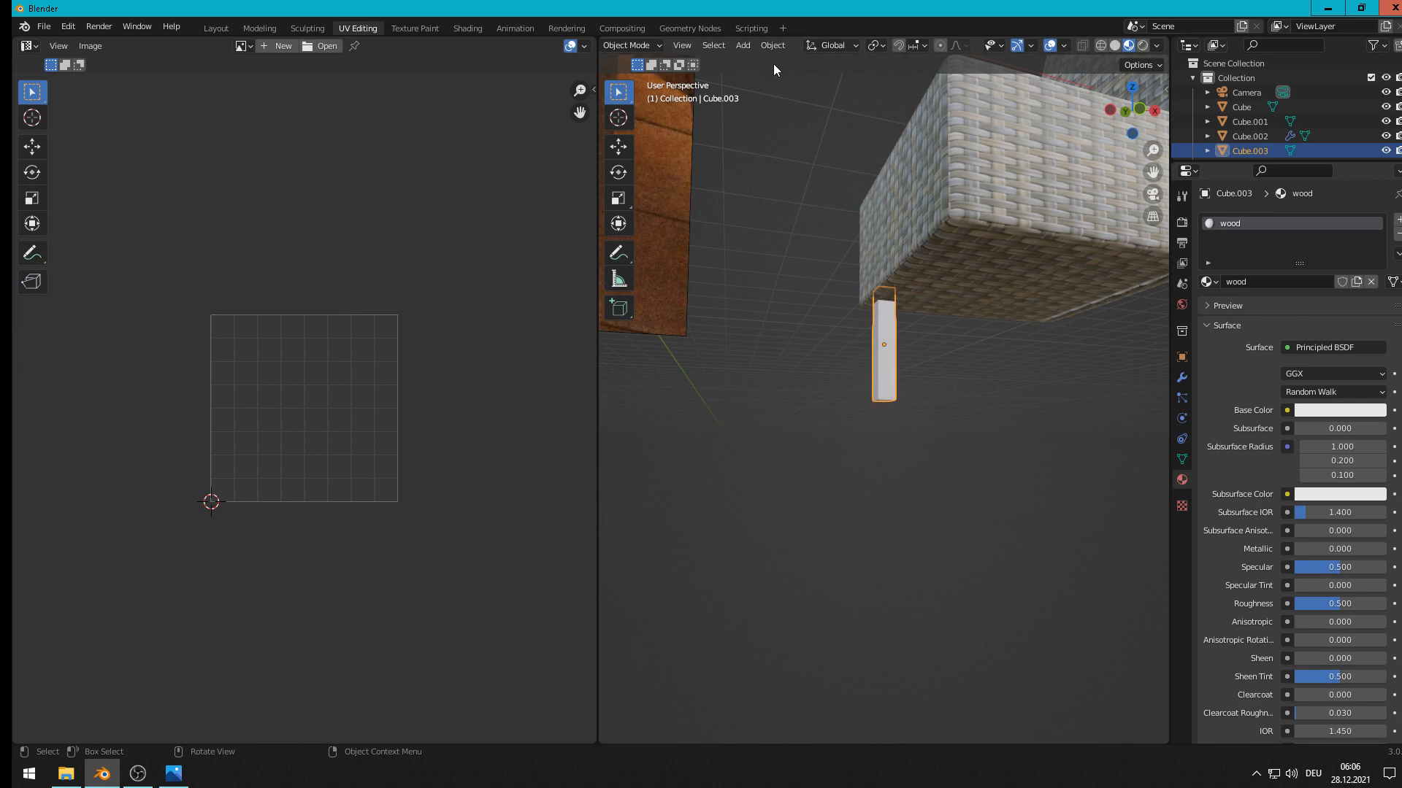
left_click(742, 46)
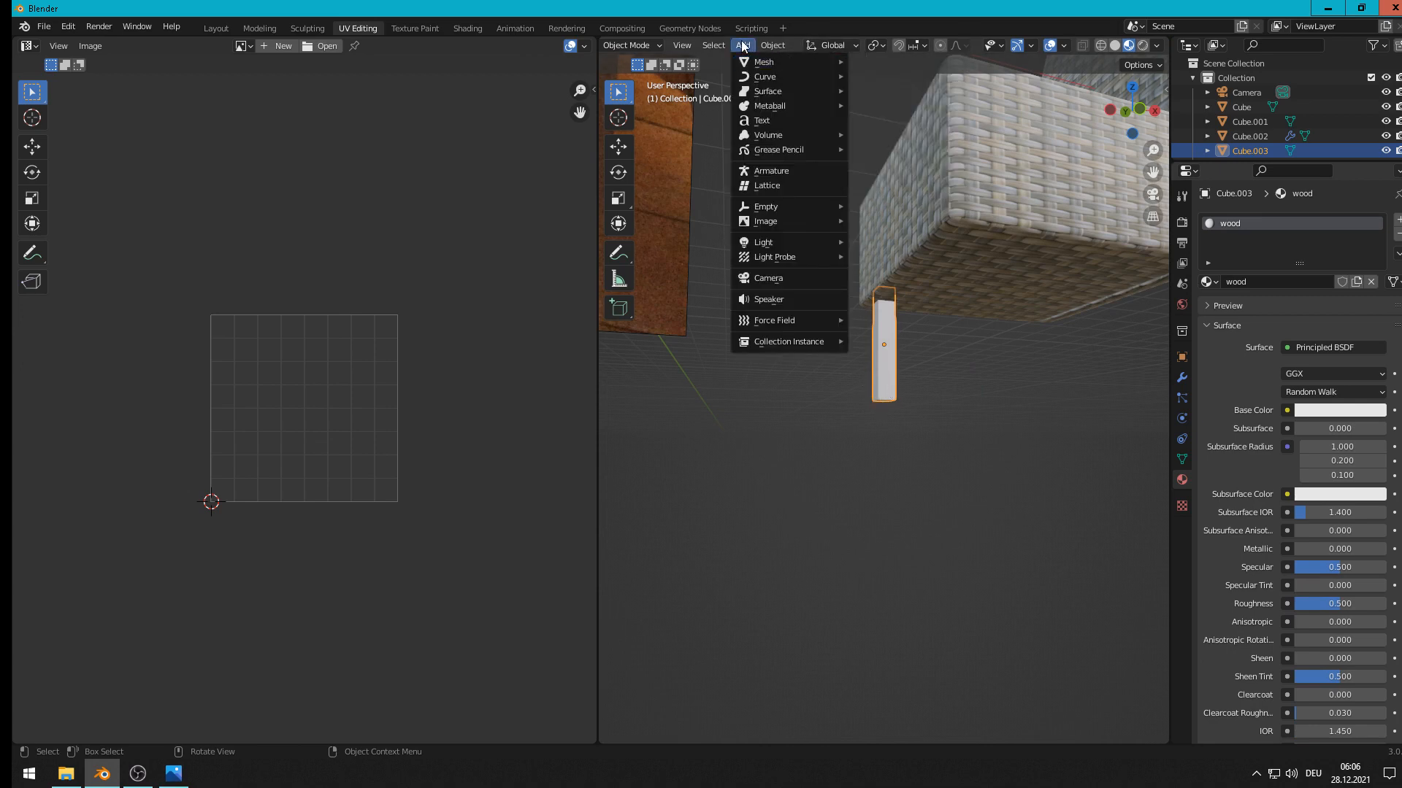
left_click(740, 44)
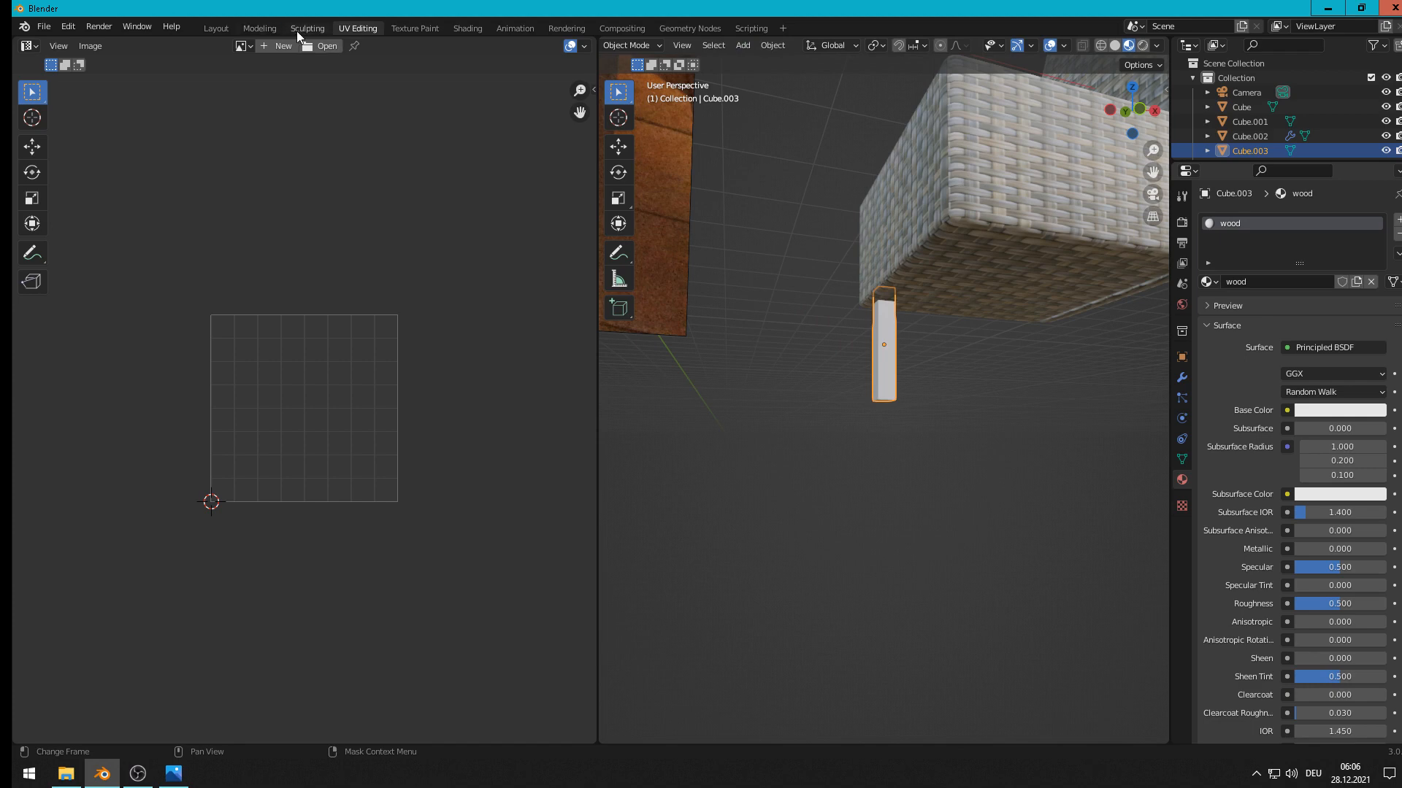
left_click(261, 29)
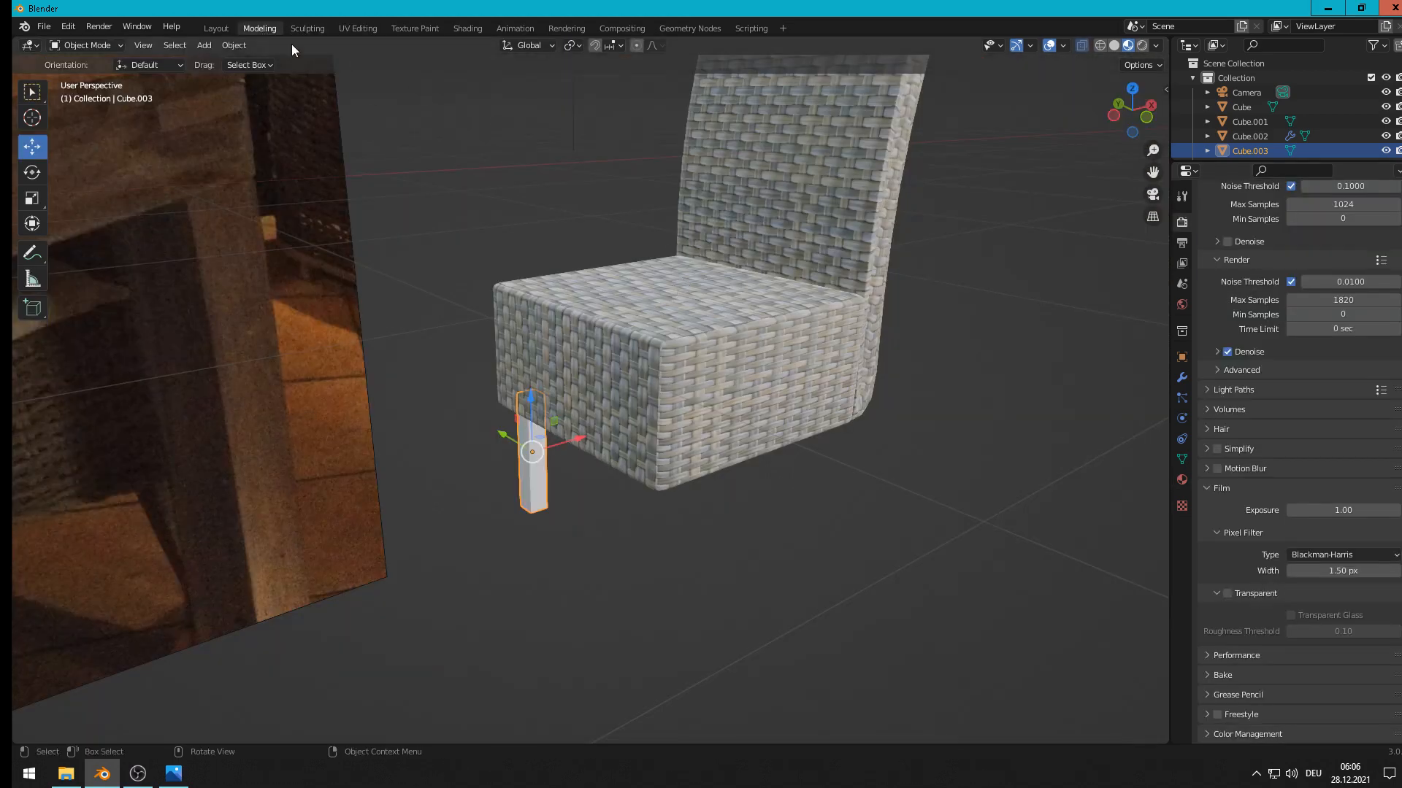
left_click(235, 45)
mouse_move(275, 115)
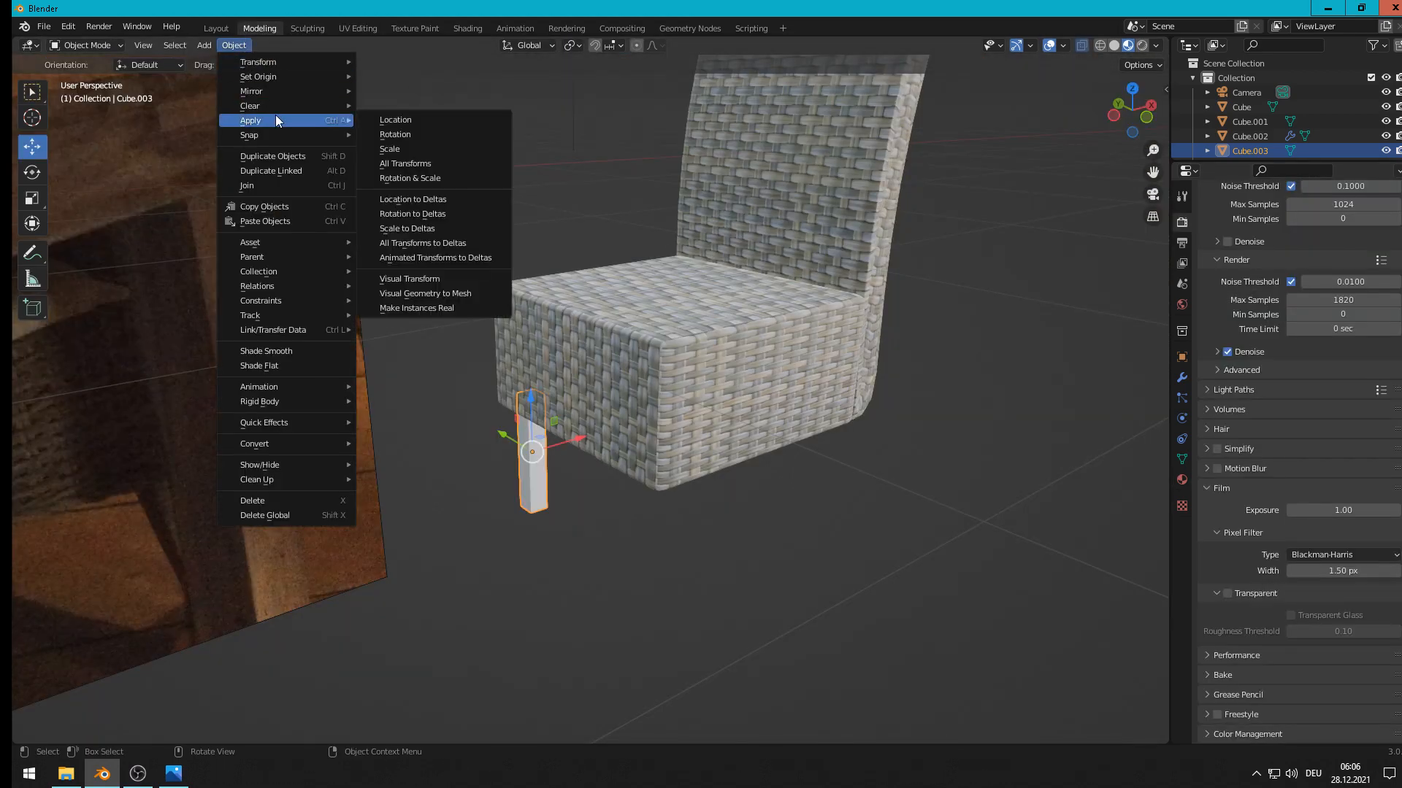
left_click(452, 176)
left_click(356, 29)
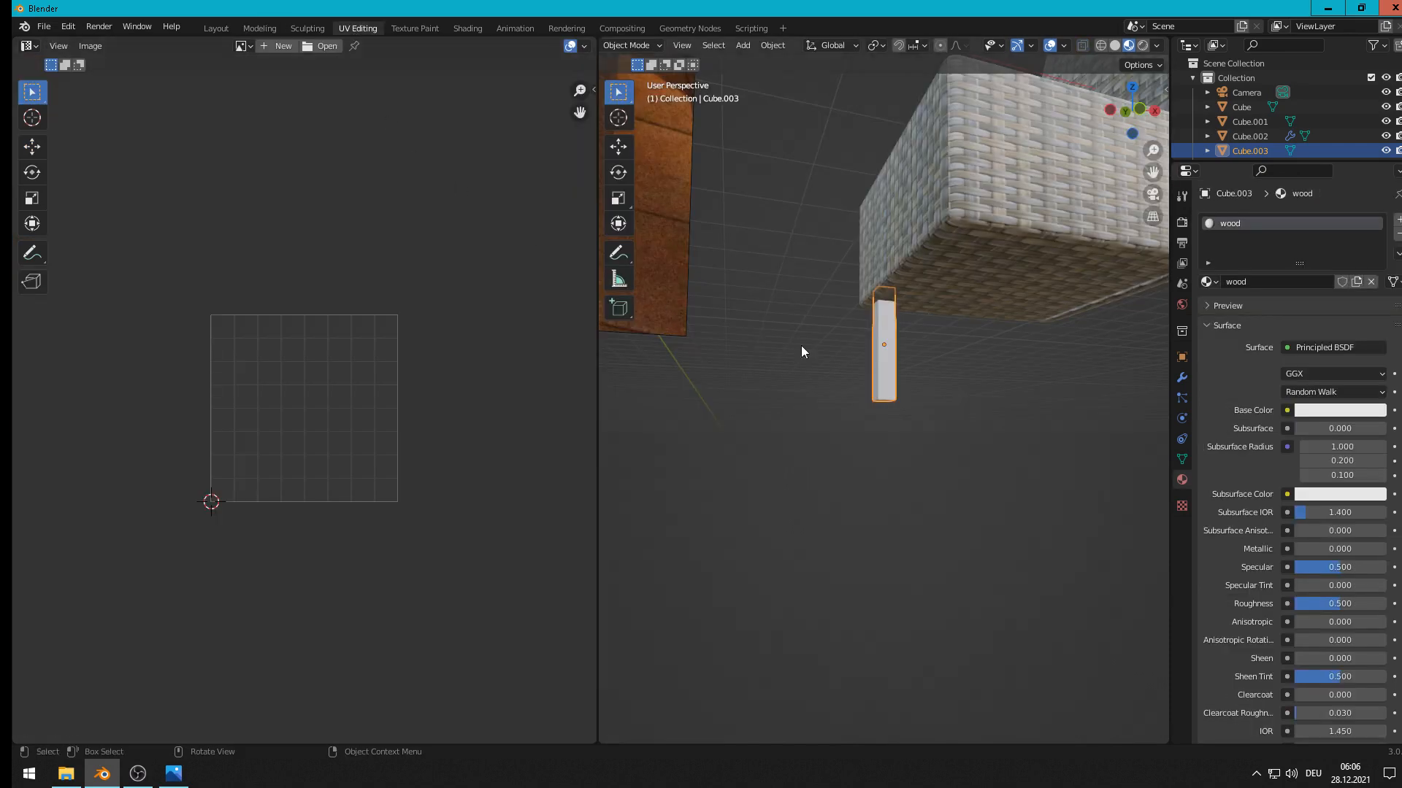
Step: Unwrap the bevelled leg again in Edit Mode using Smart UV Project with a 66° angle limit
key("Tab")
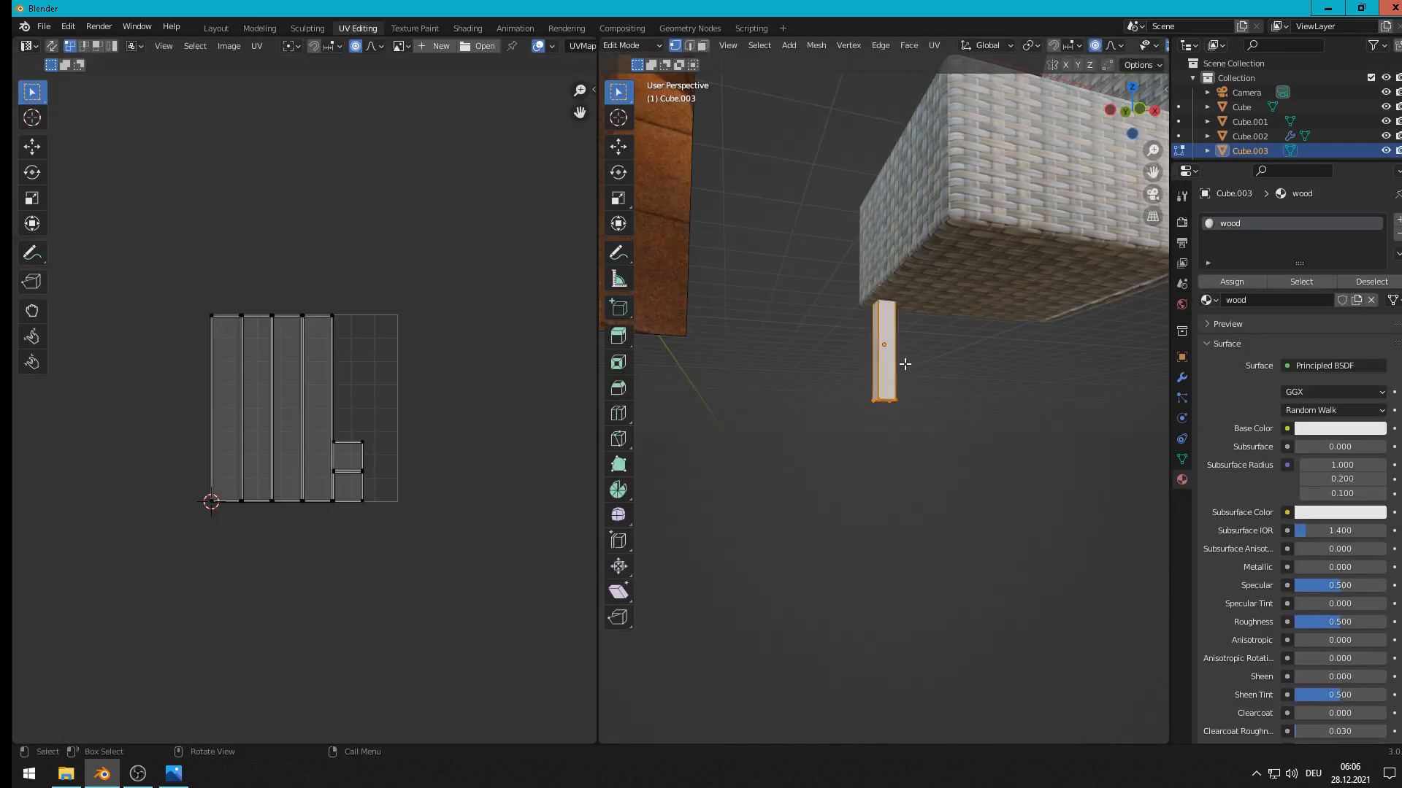
key("u")
left_click(905, 363)
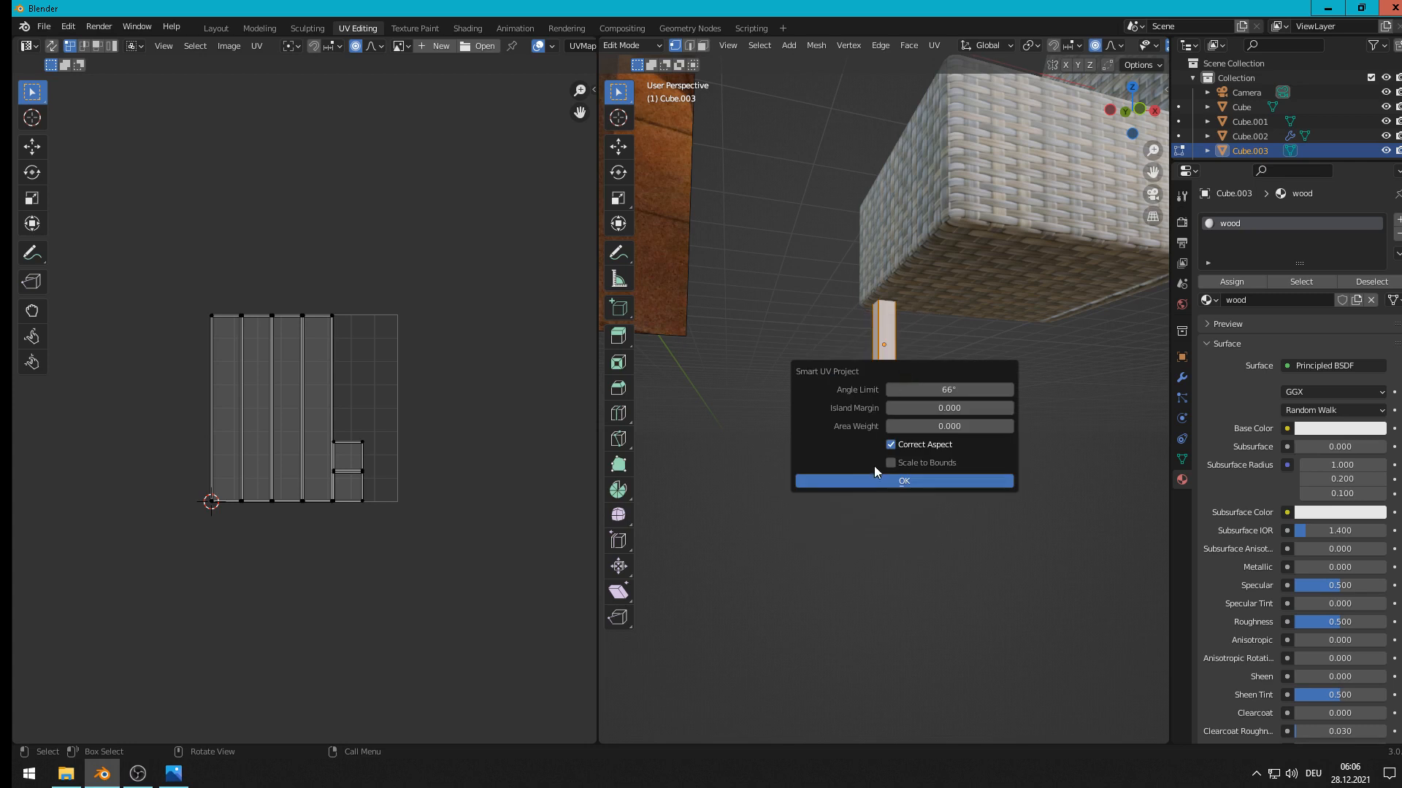
left_click(875, 476)
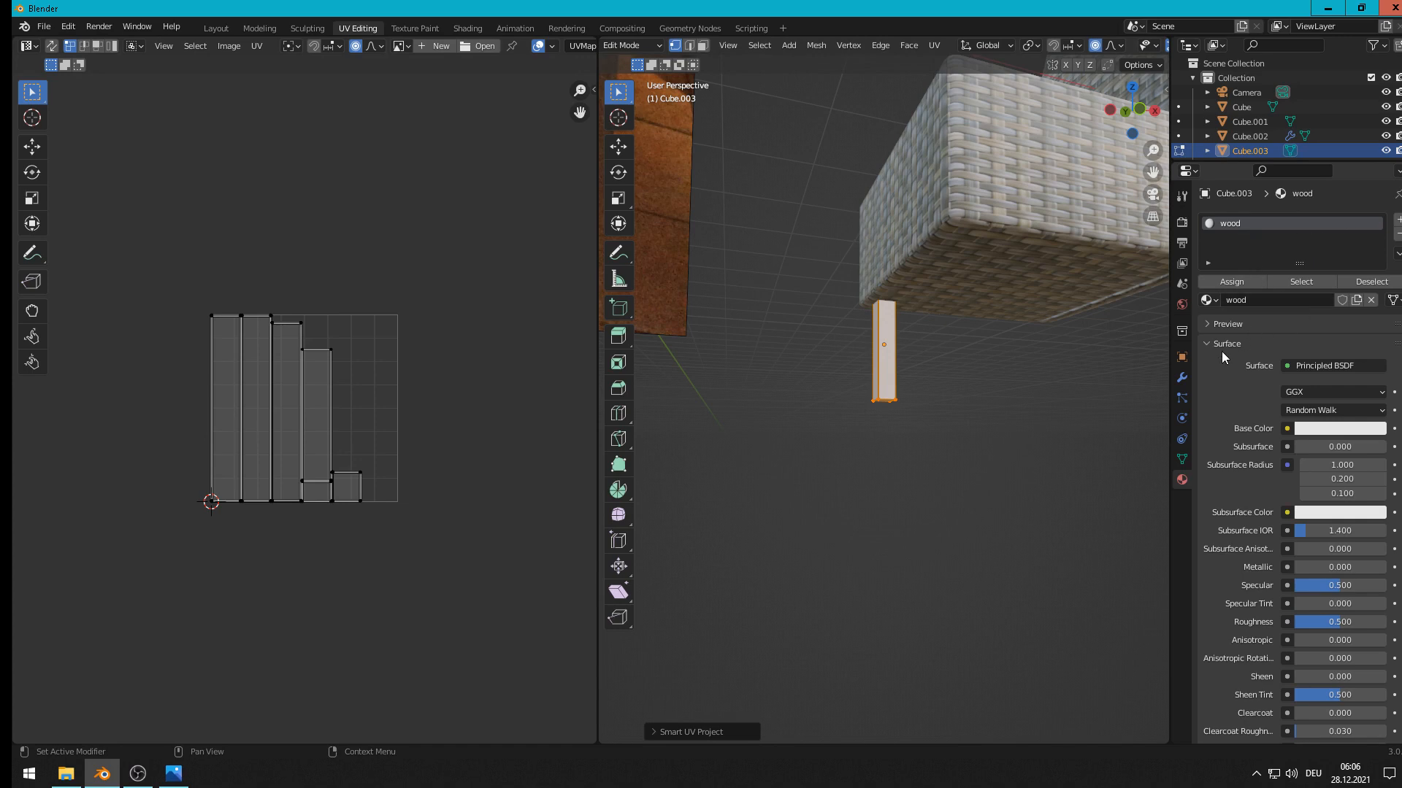
Step: In the Shading workspace, add an Image Texture node beside the Principled BSDF in the leg's wood material
left_click(472, 27)
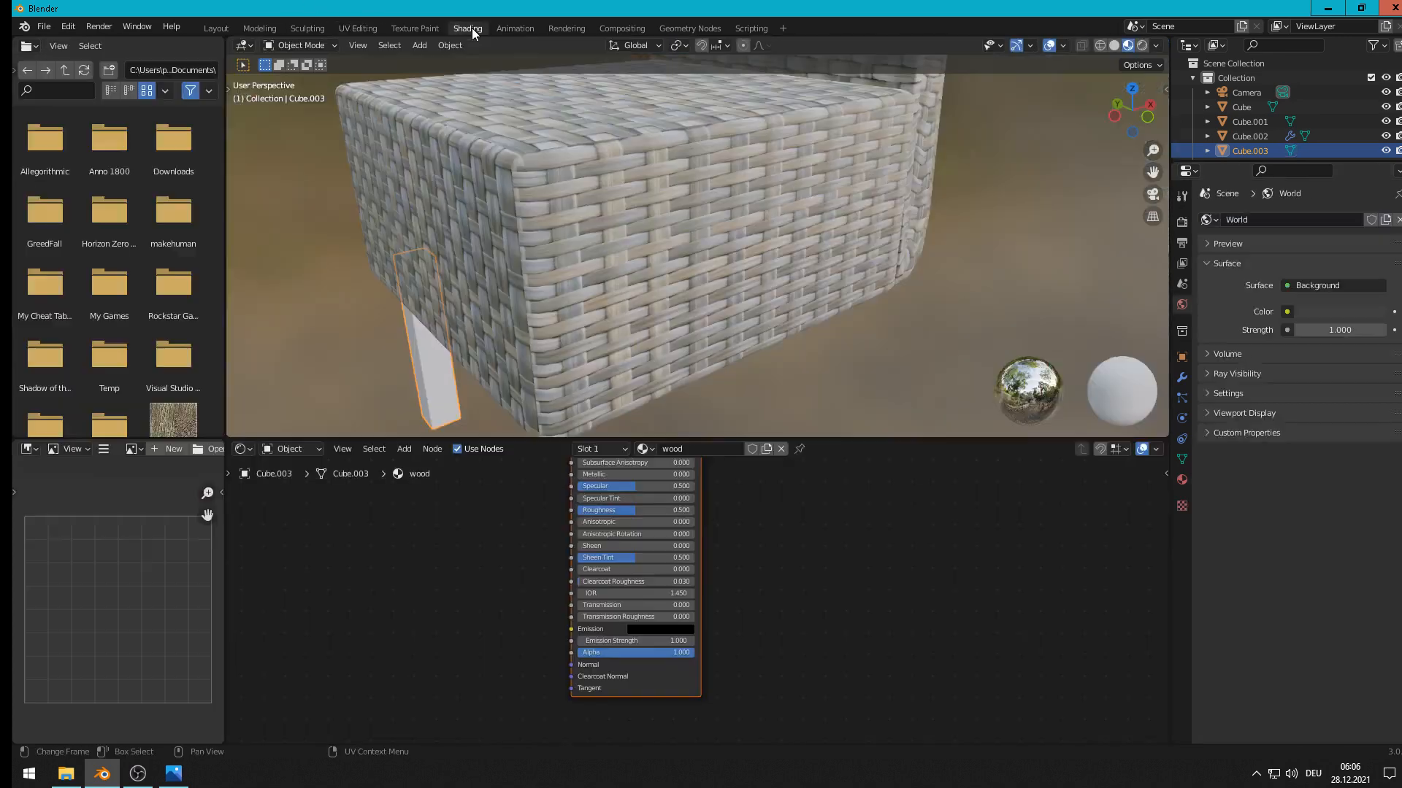
middle_click_drag(816, 583, 892, 700)
scroll(815, 640, "up", 3)
scroll(827, 639, "up", 2)
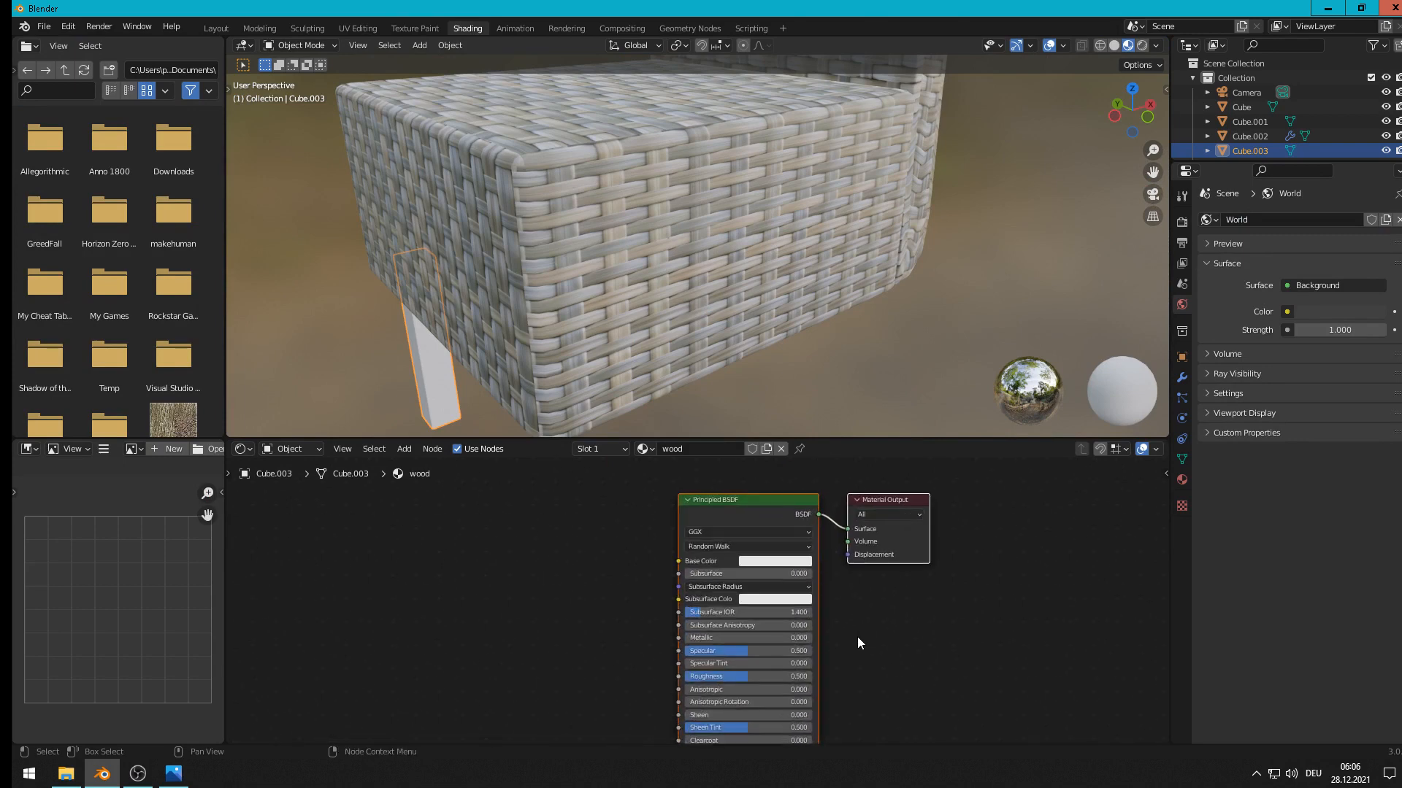
middle_click_drag(857, 638, 917, 647)
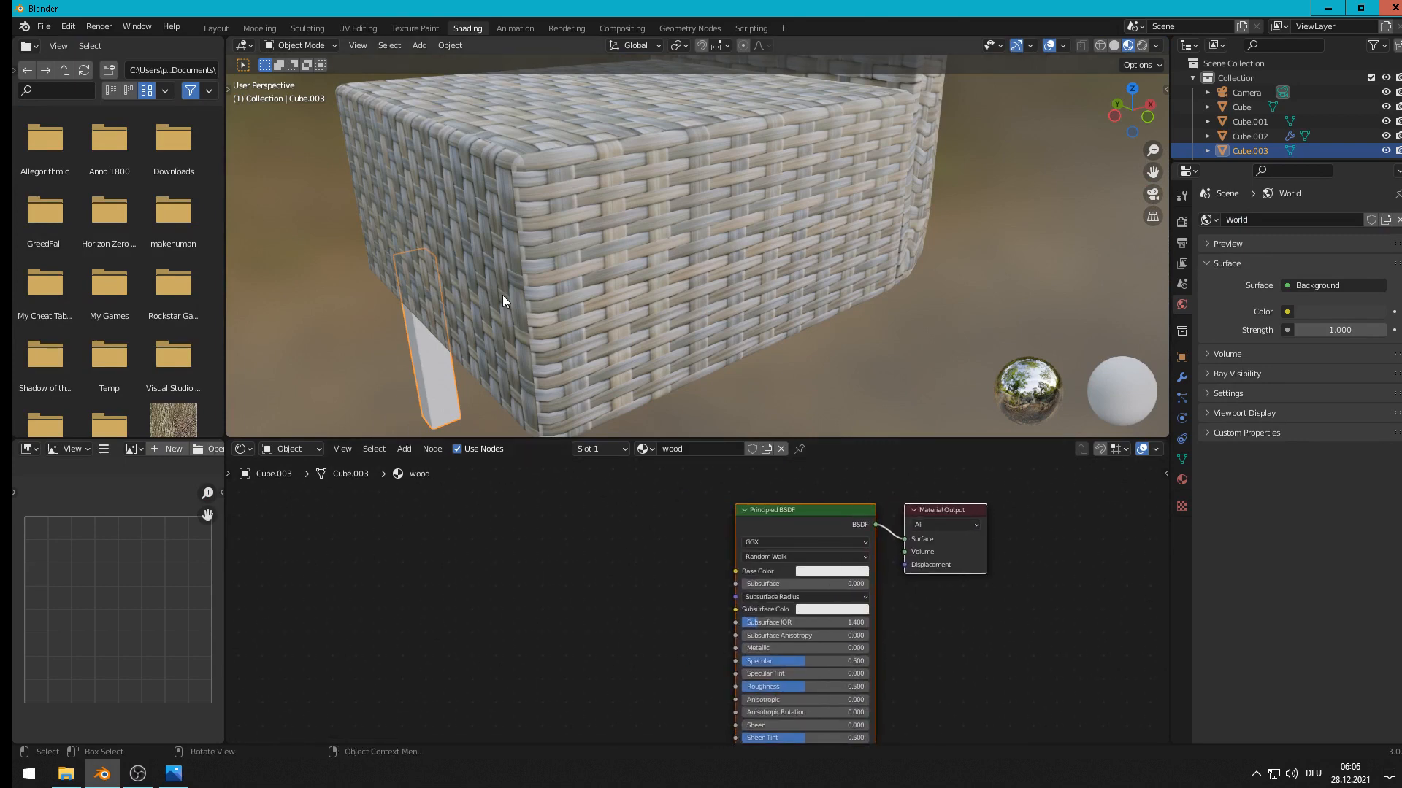
middle_click_drag(502, 295, 481, 395)
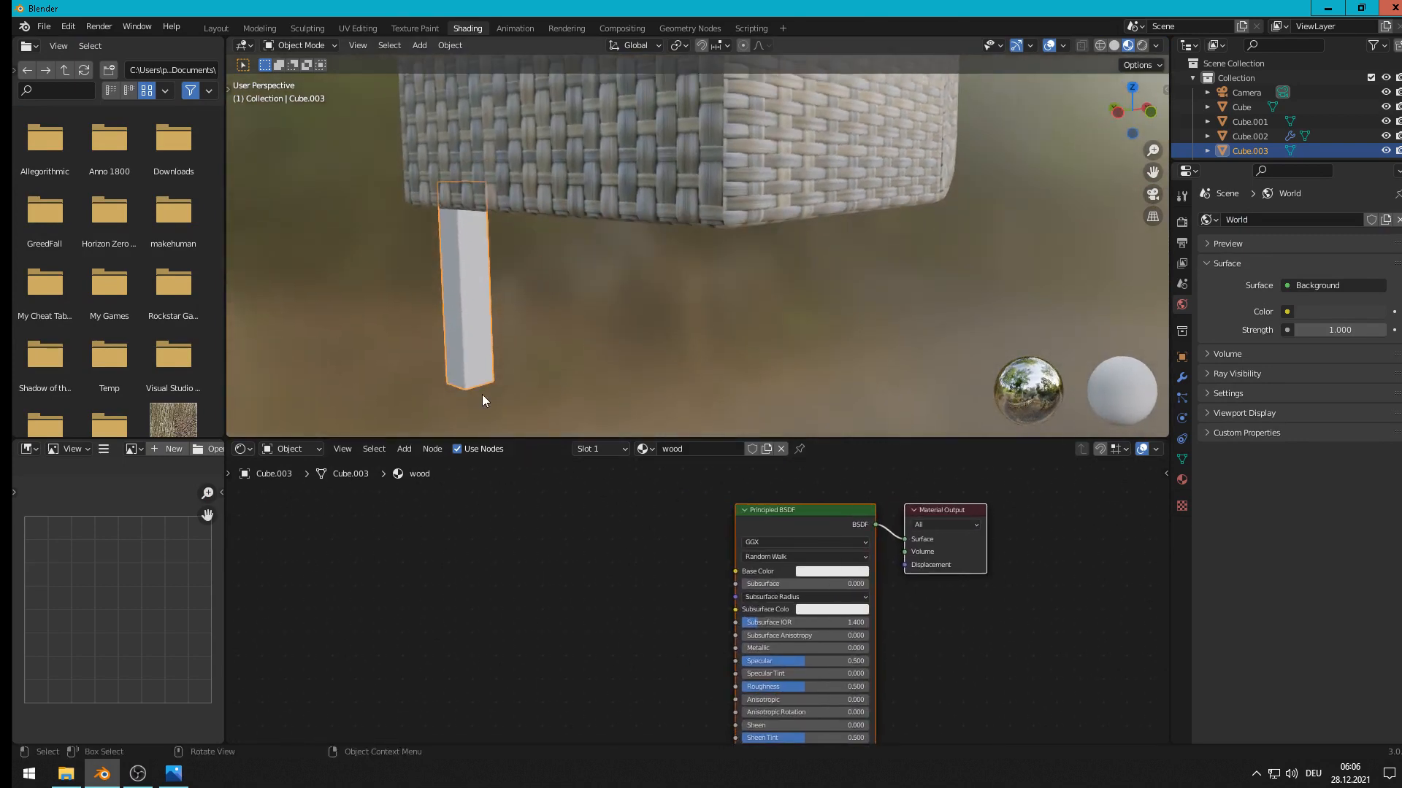
left_click(405, 451)
mouse_move(449, 574)
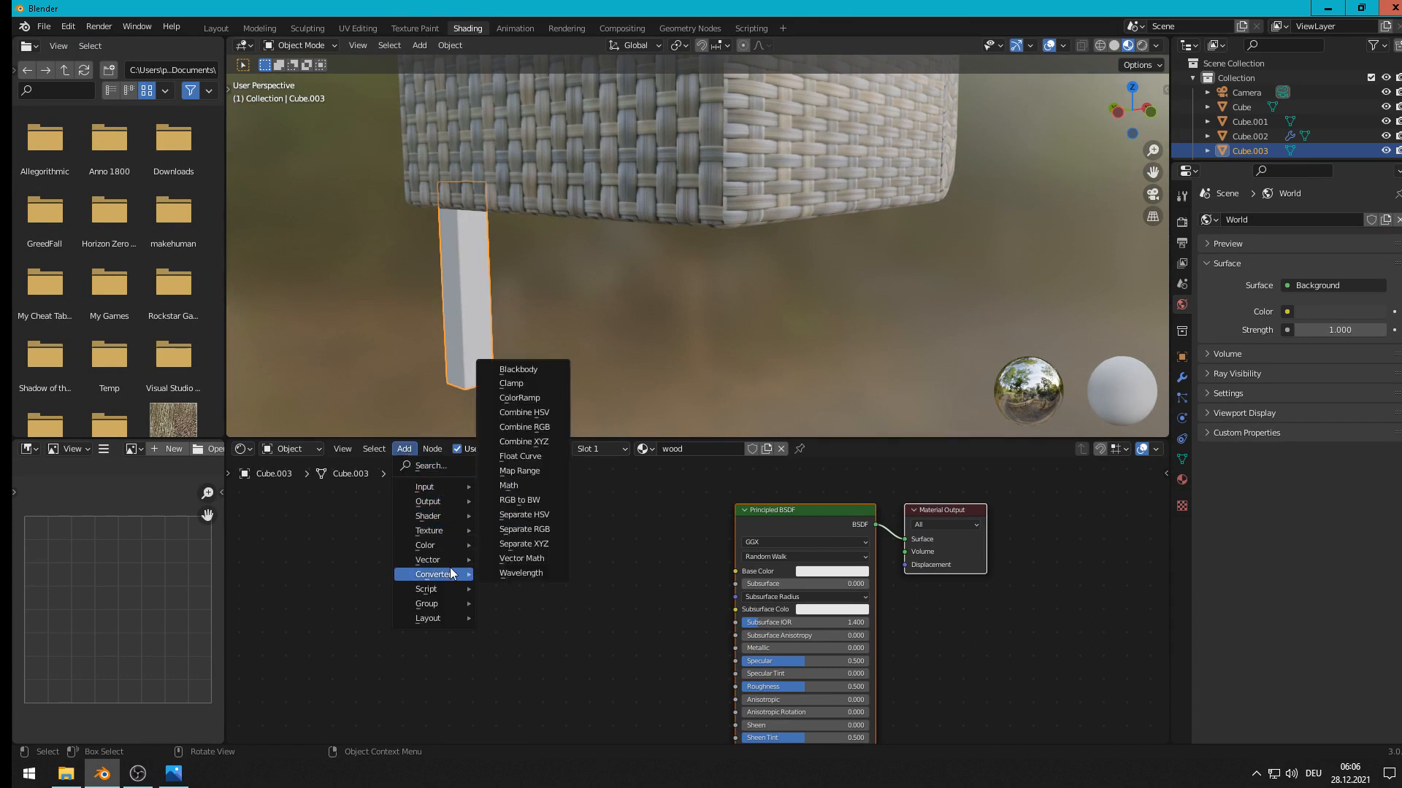
mouse_move(435, 531)
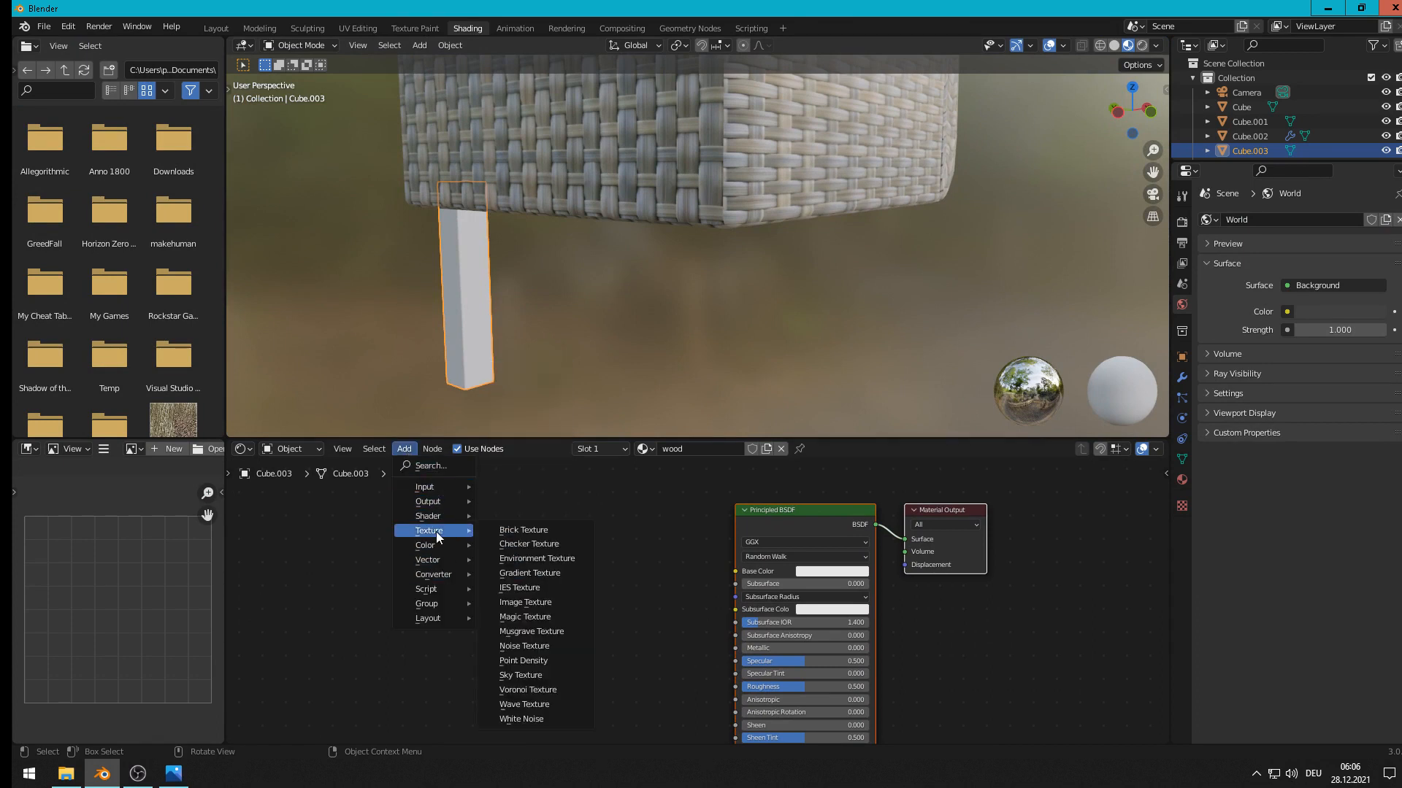
left_click(536, 605)
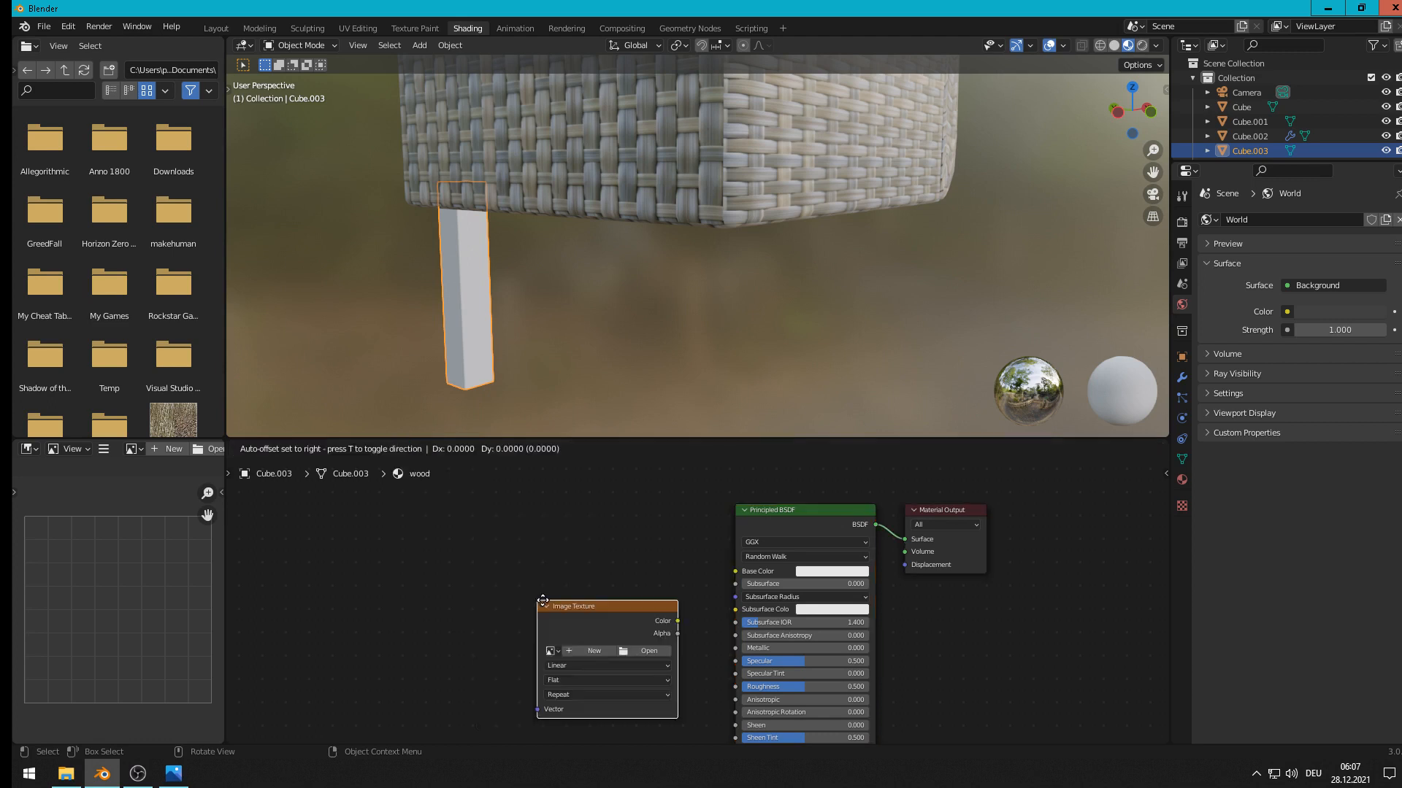
left_click(501, 518)
Step: Load Wood058_1K_Color.jpg from the textures folder into the image node and connect its Color output to Base Color
left_click(611, 569)
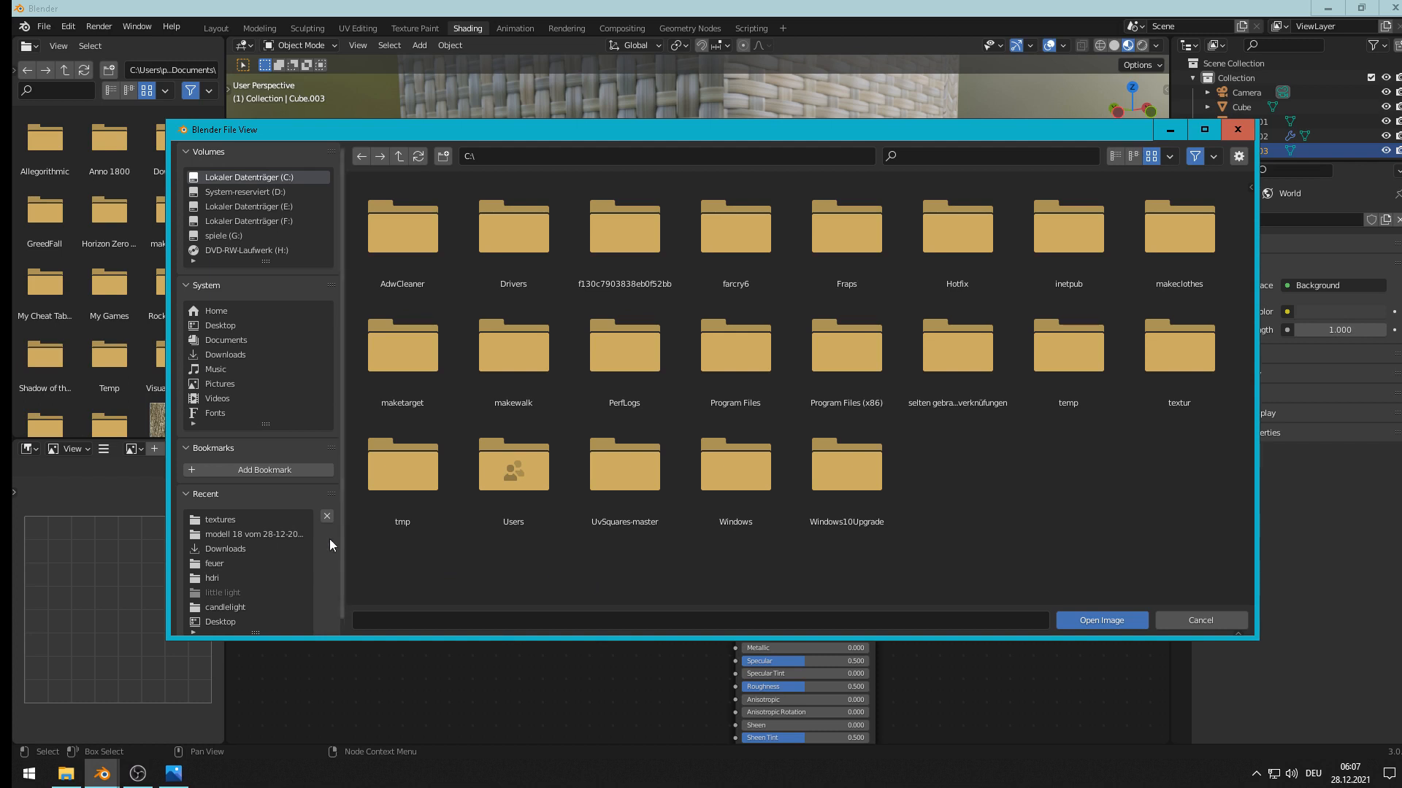
left_click(247, 520)
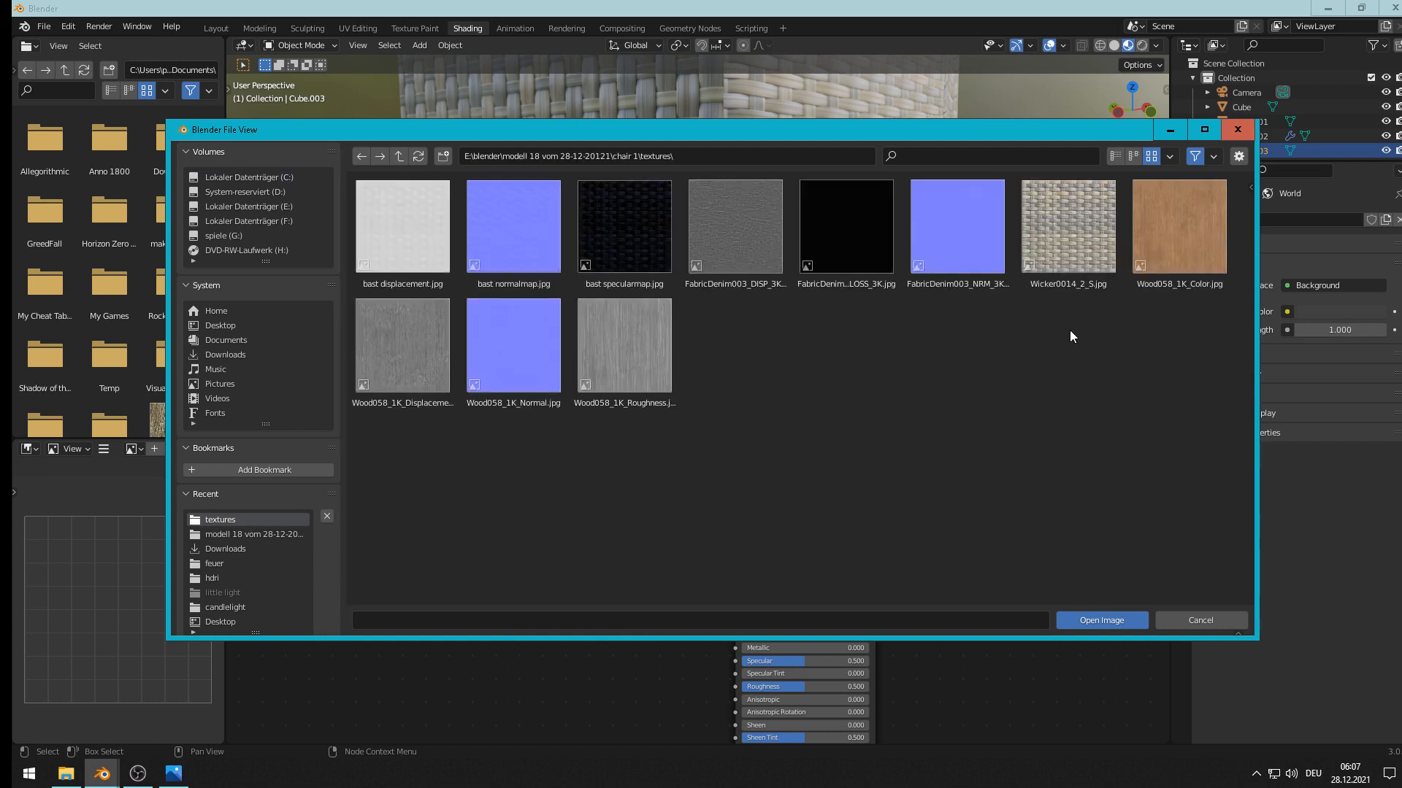
double_click(1189, 248)
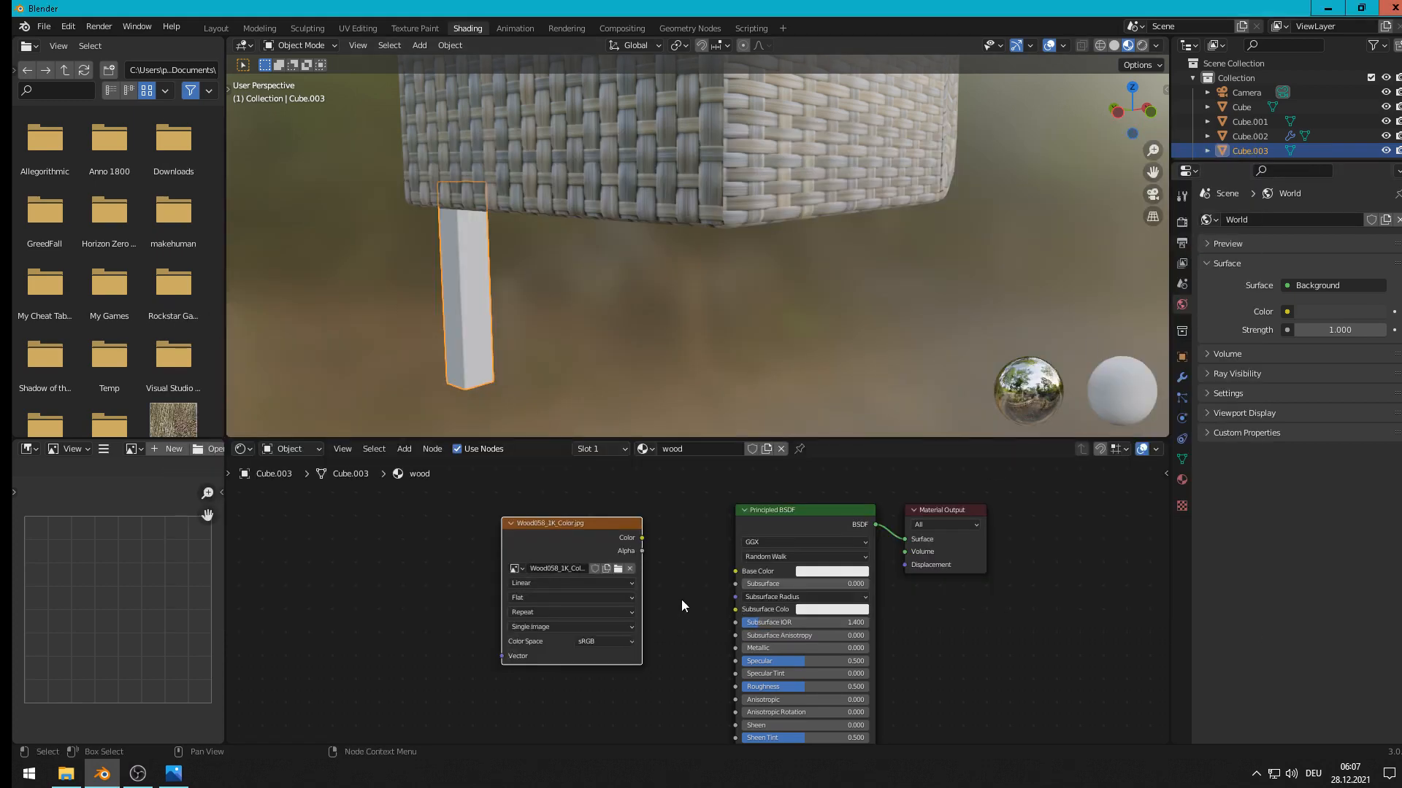
left_click_drag(642, 538, 733, 573)
scroll(523, 326, "up", 4)
scroll(517, 326, "down", 2)
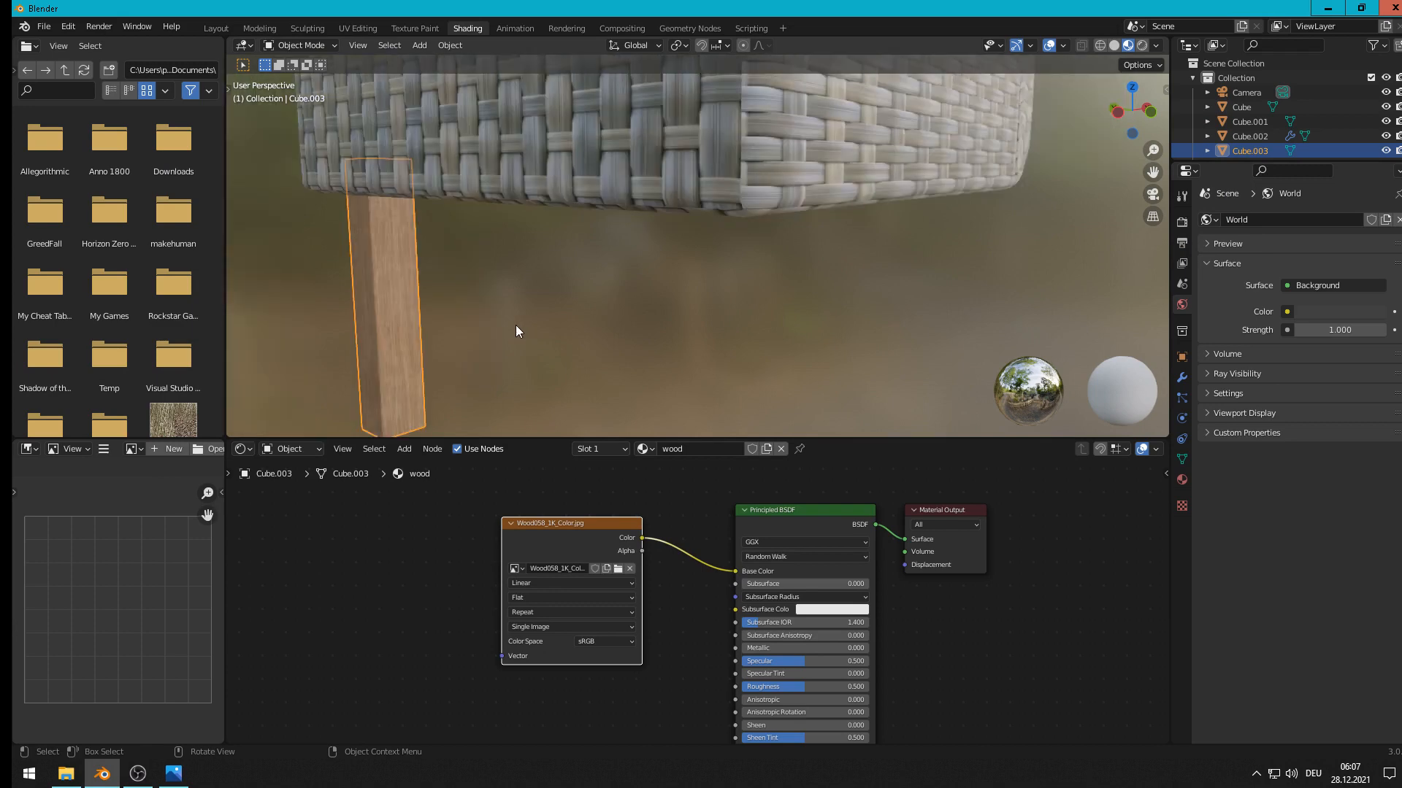
middle_click_drag(515, 325, 612, 309)
scroll(557, 335, "up", 3)
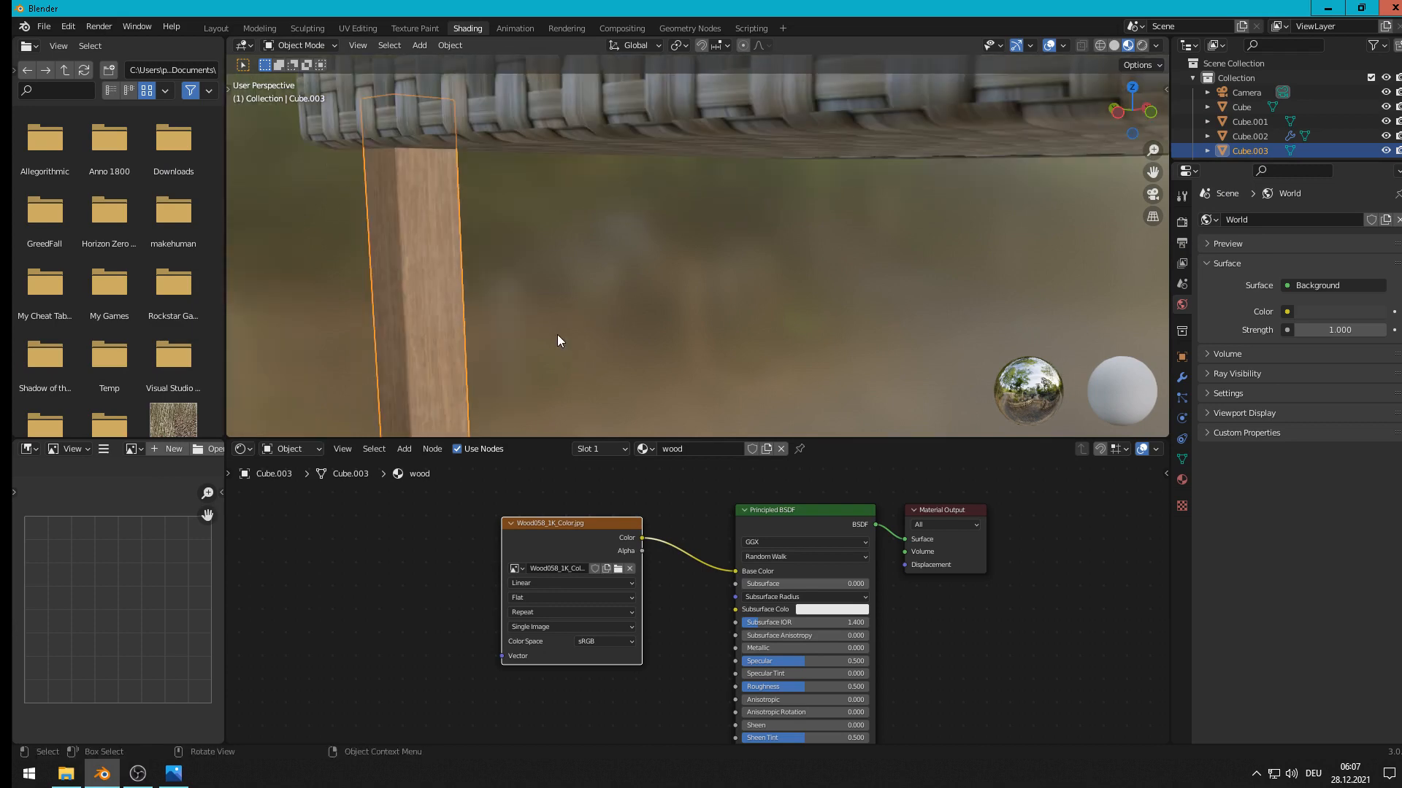
scroll(558, 341, "down", 3)
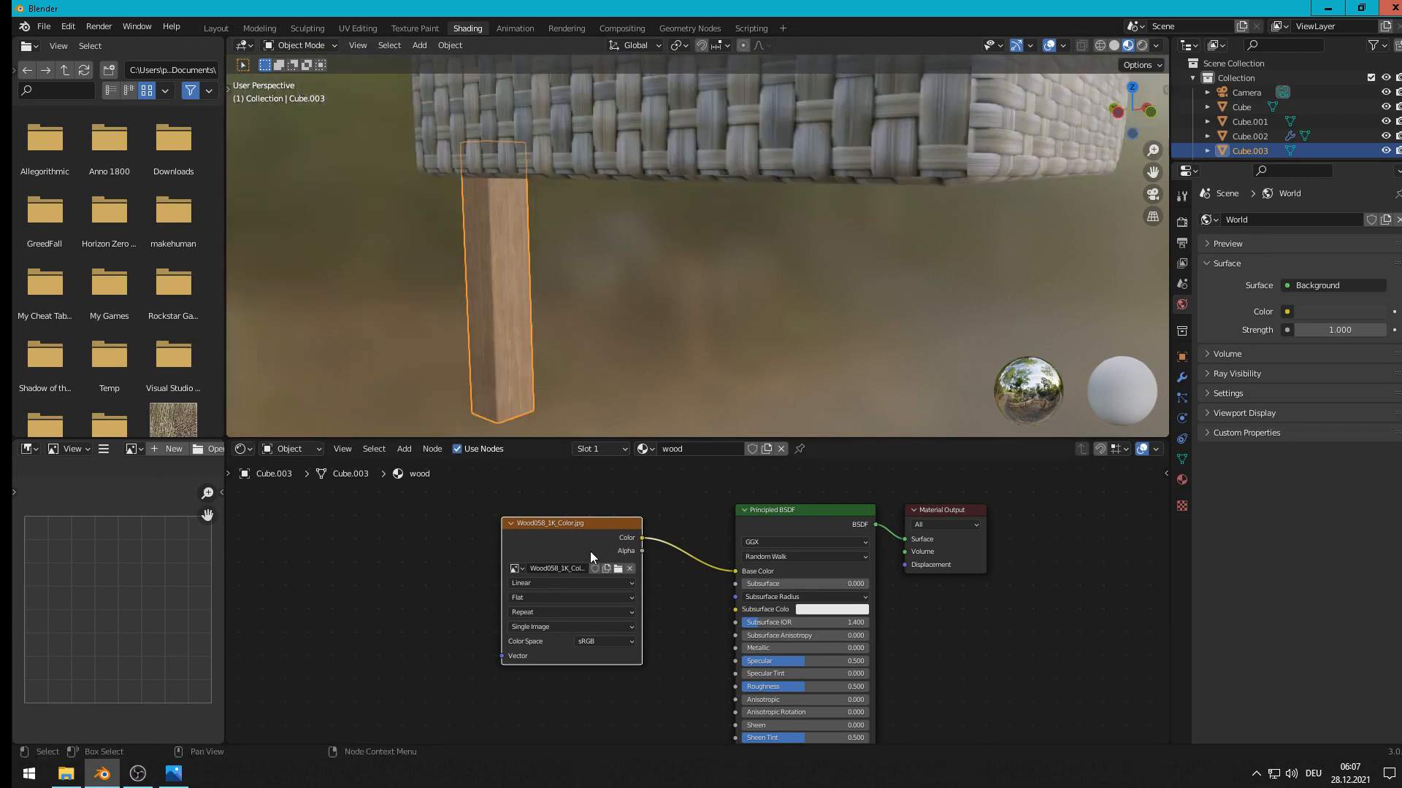
Step: Move the wood colour texture node farther from the Principled BSDF and place two duplicates of it below
scroll(638, 577, "down", 2)
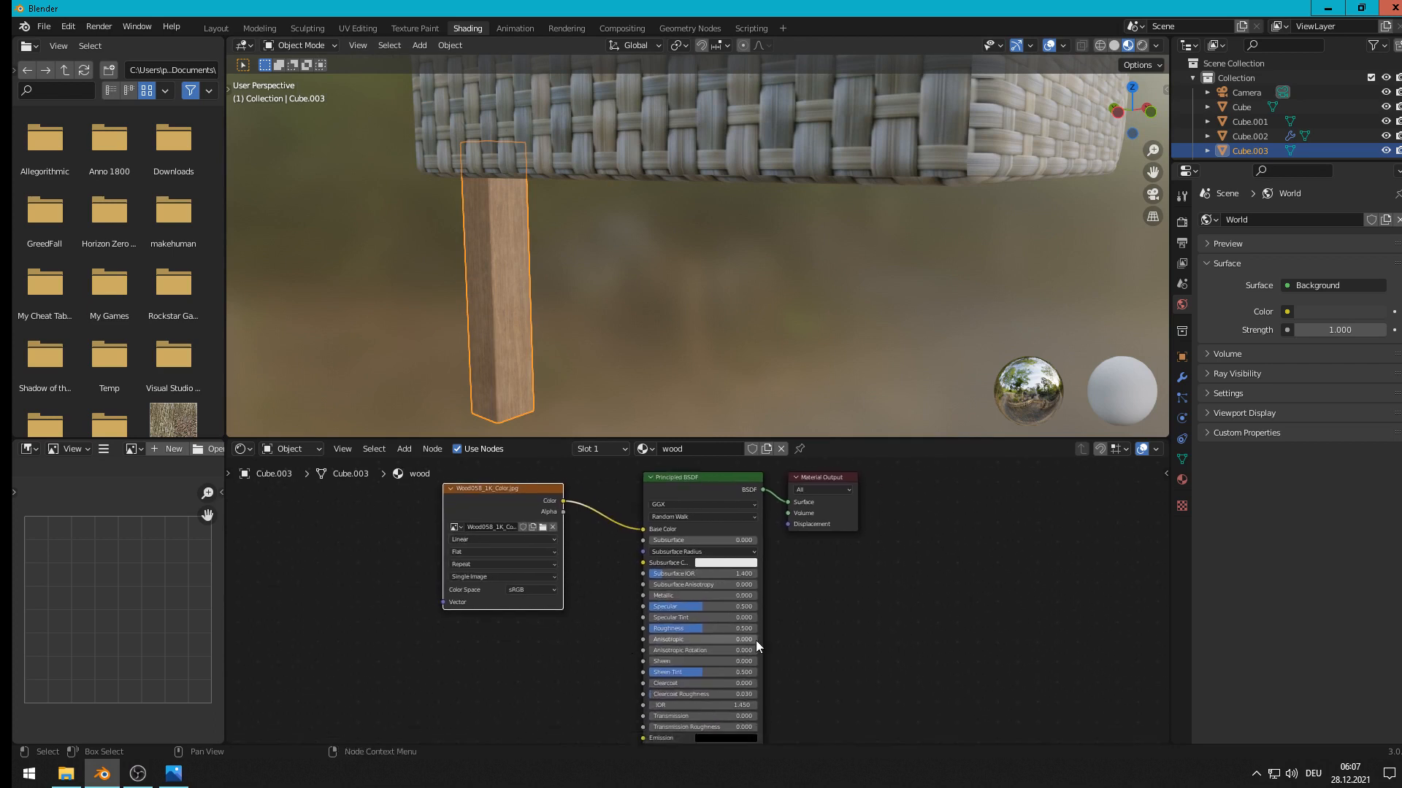
middle_click_drag(755, 641, 827, 637)
left_click_drag(566, 476, 515, 465)
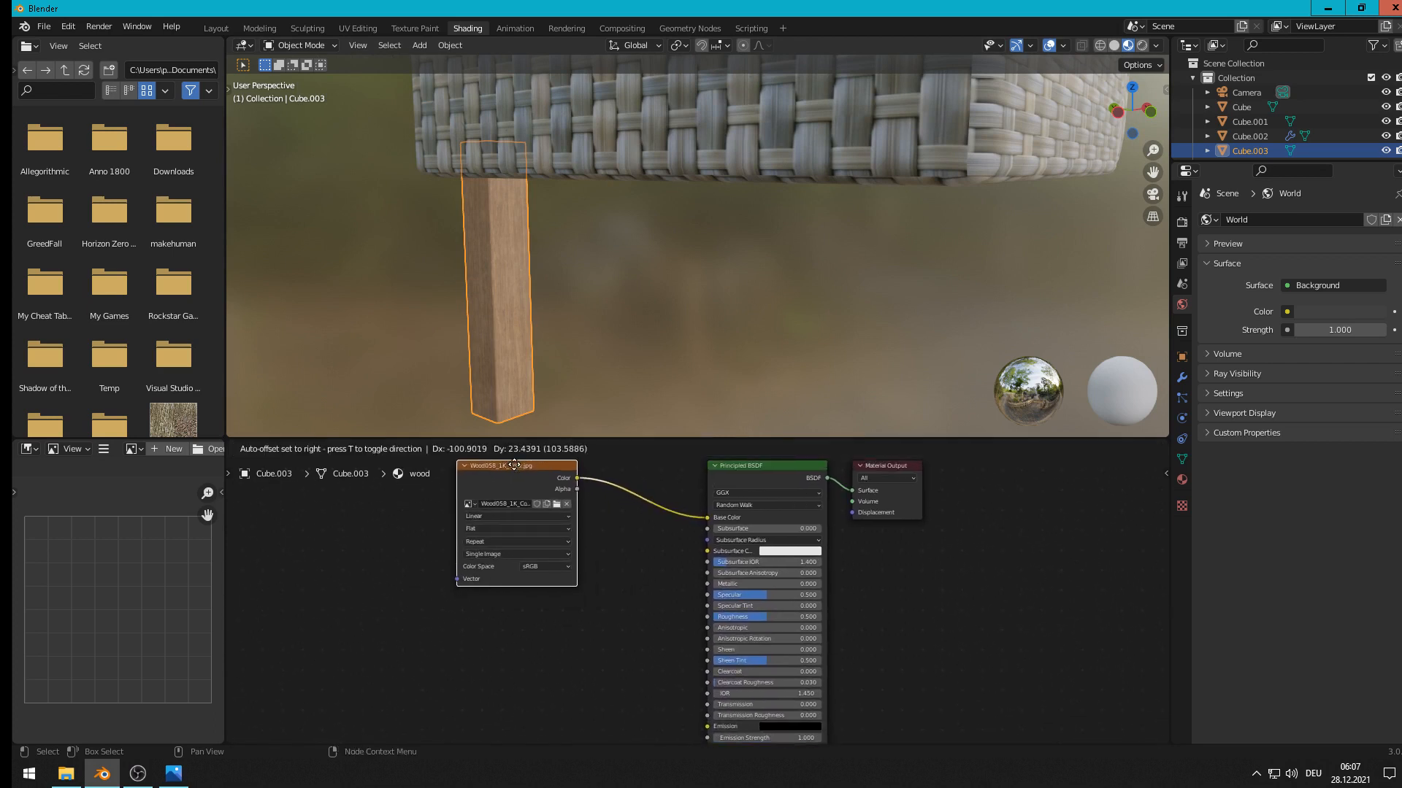
scroll(514, 478, "down", 1)
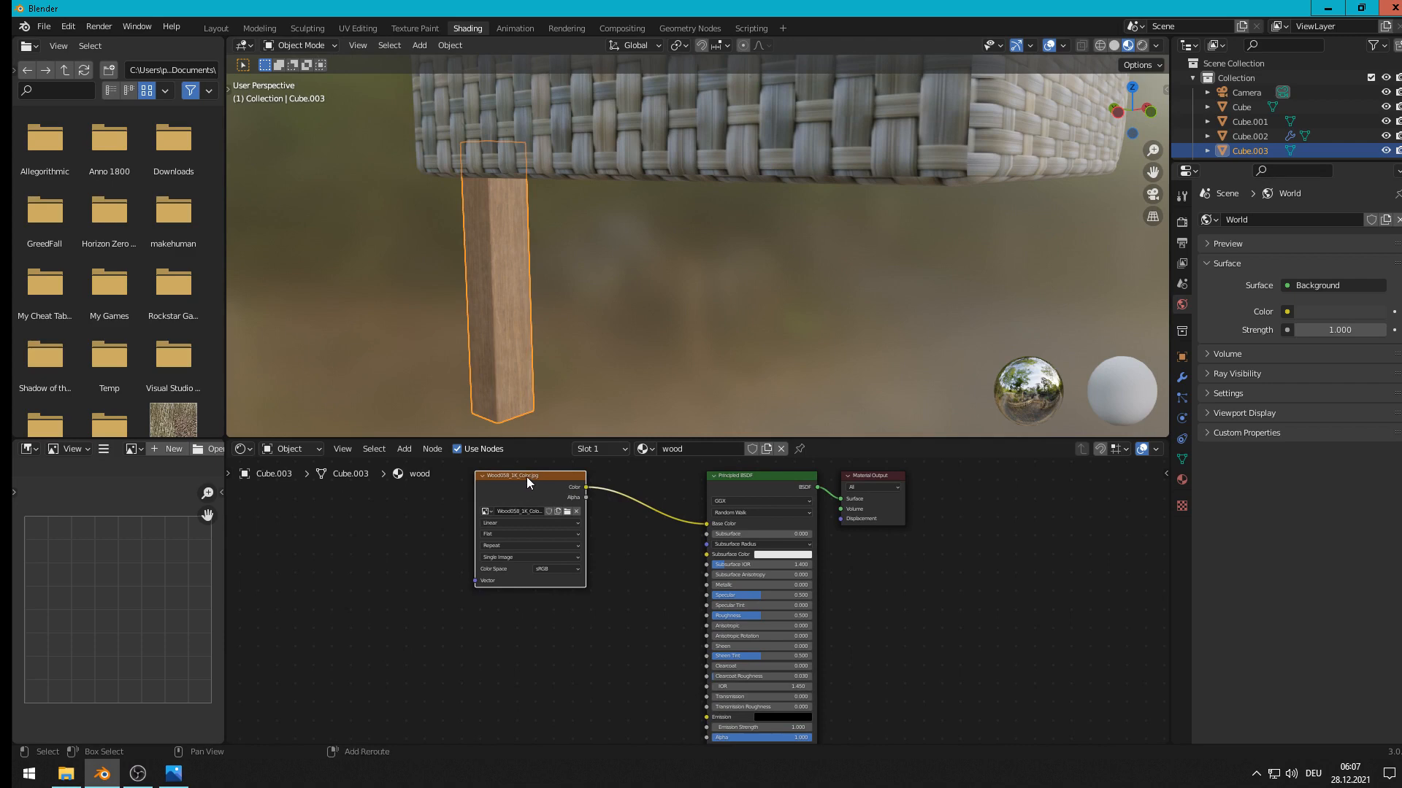
key("shift+d")
left_click(524, 720)
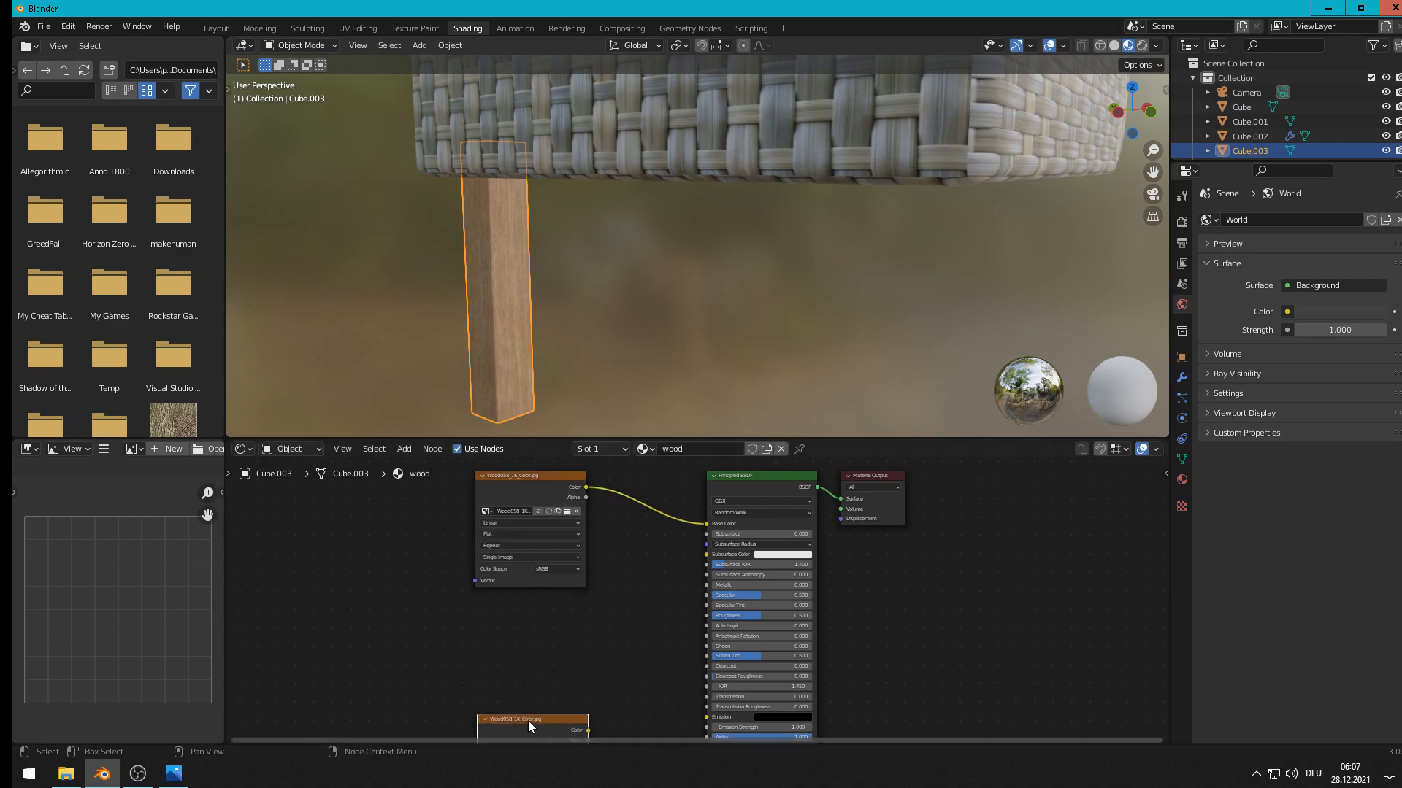
left_click(536, 484)
key("shift+d")
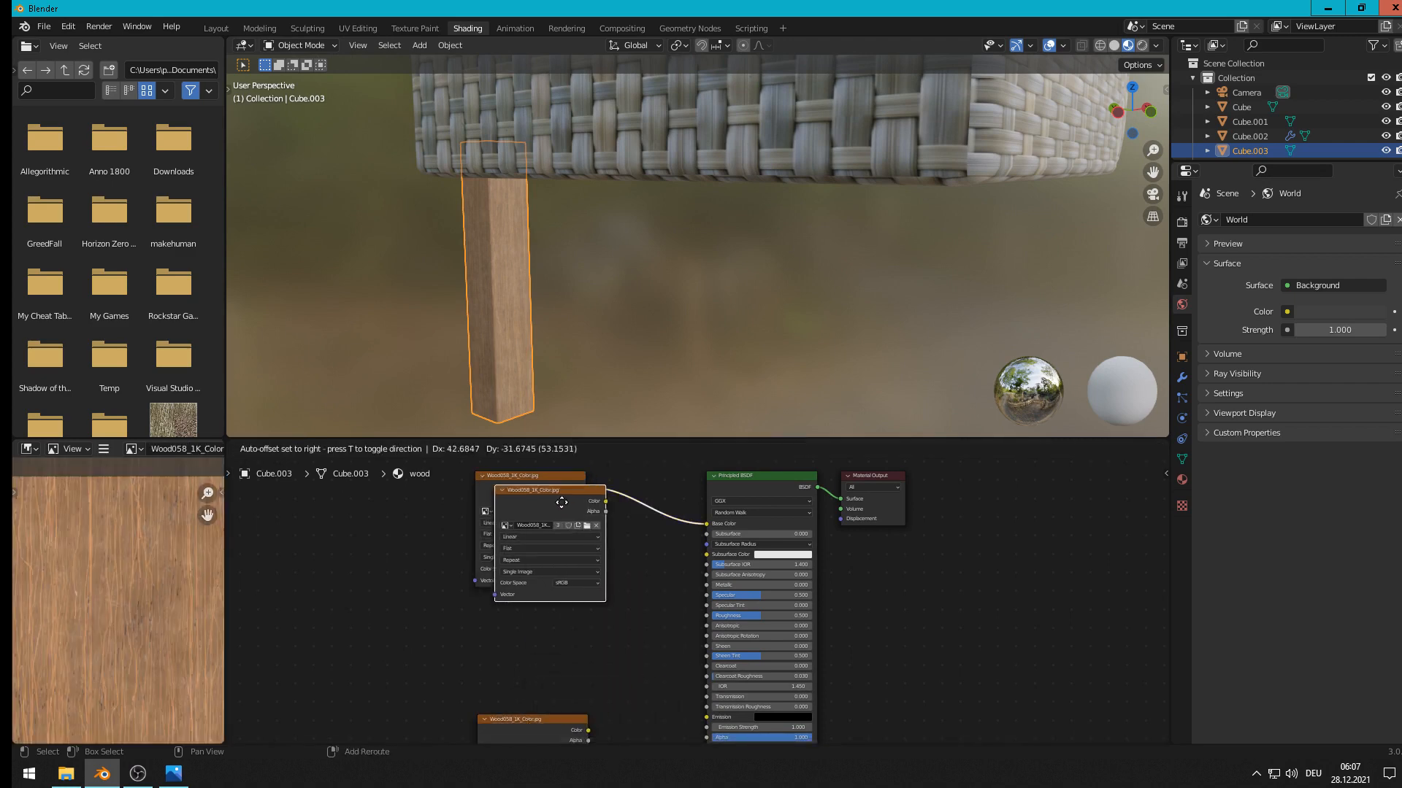
left_click(537, 603)
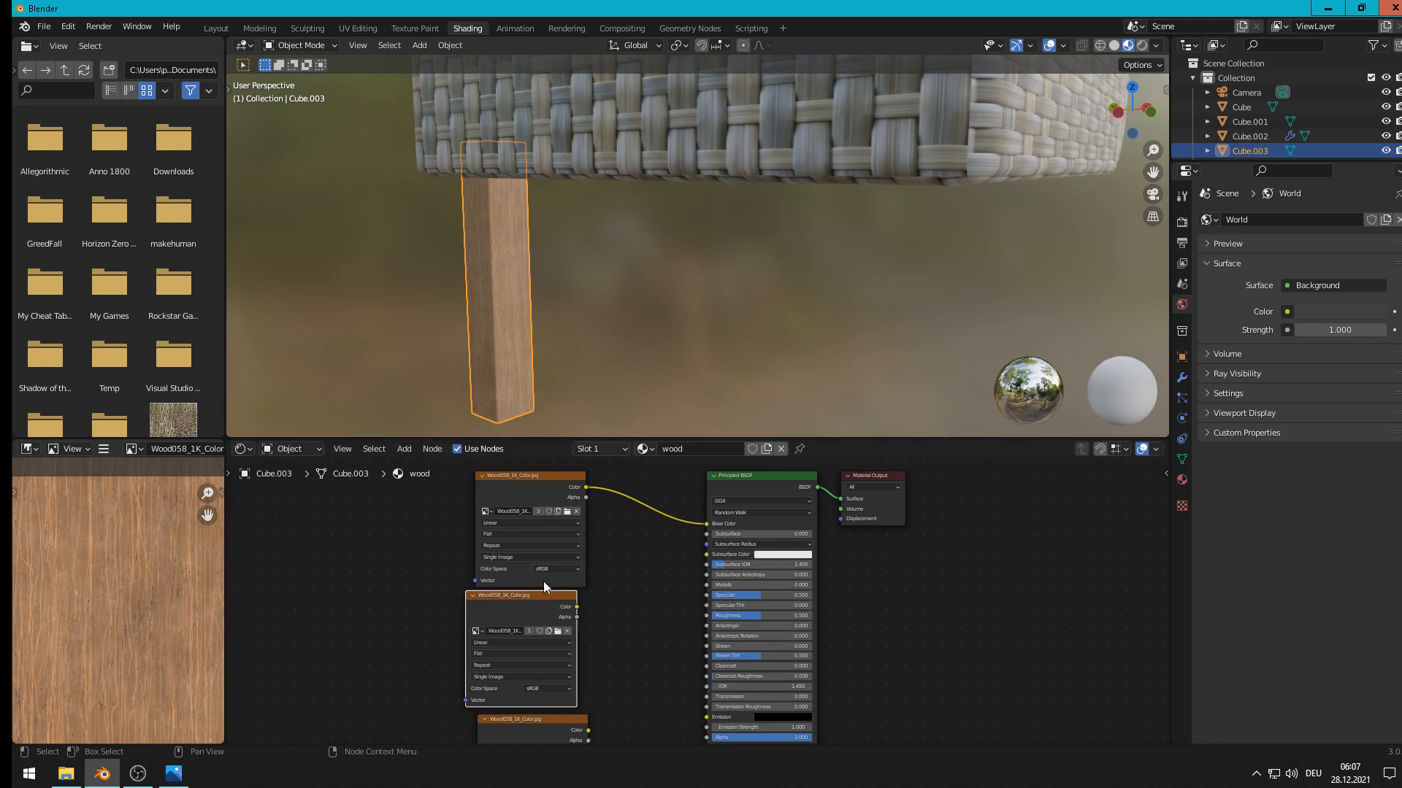
Step: Load Wood058_1K_Roughness.jpg into the middle texture node and connect its Color output to the Principled BSDF's Roughness
middle_click_drag(603, 619, 622, 558)
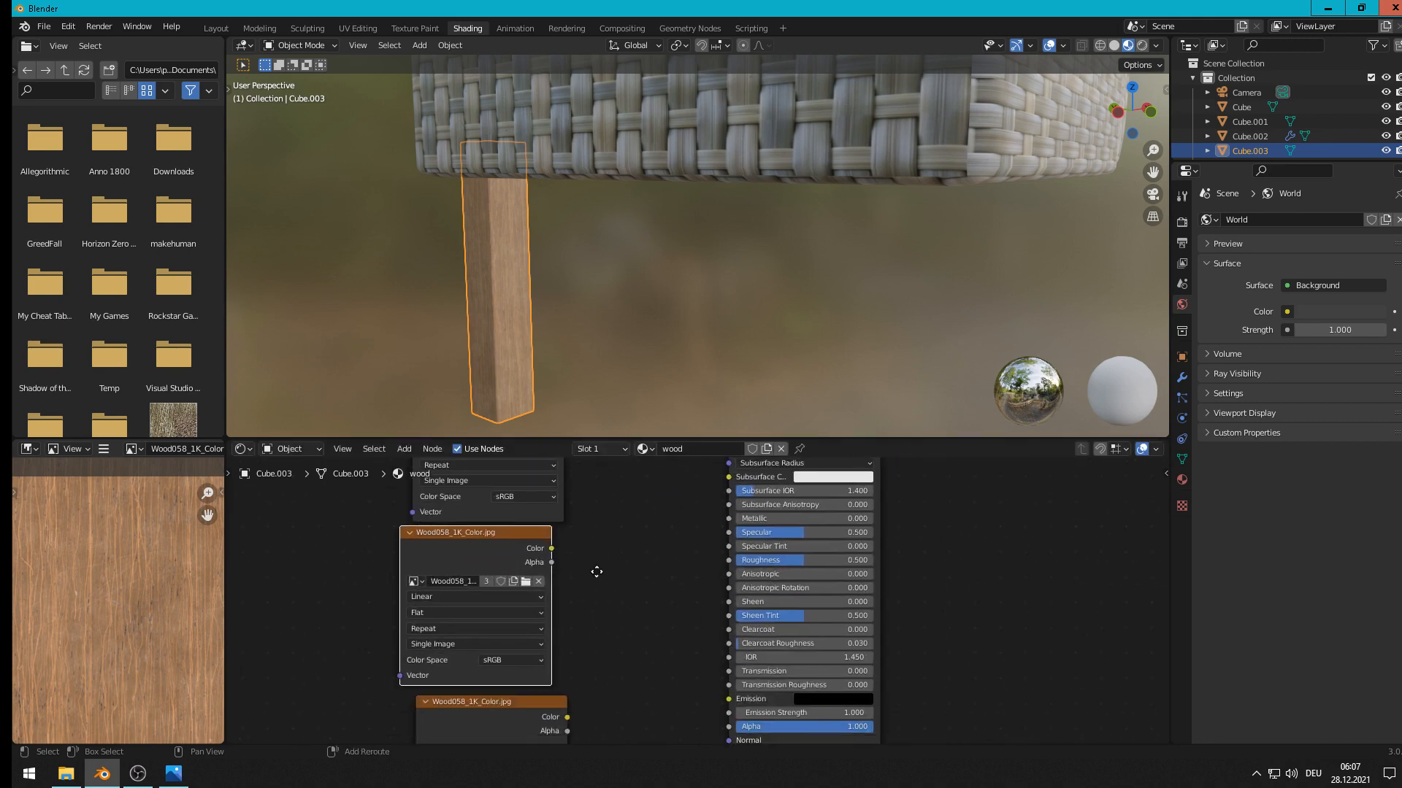
left_click(526, 581)
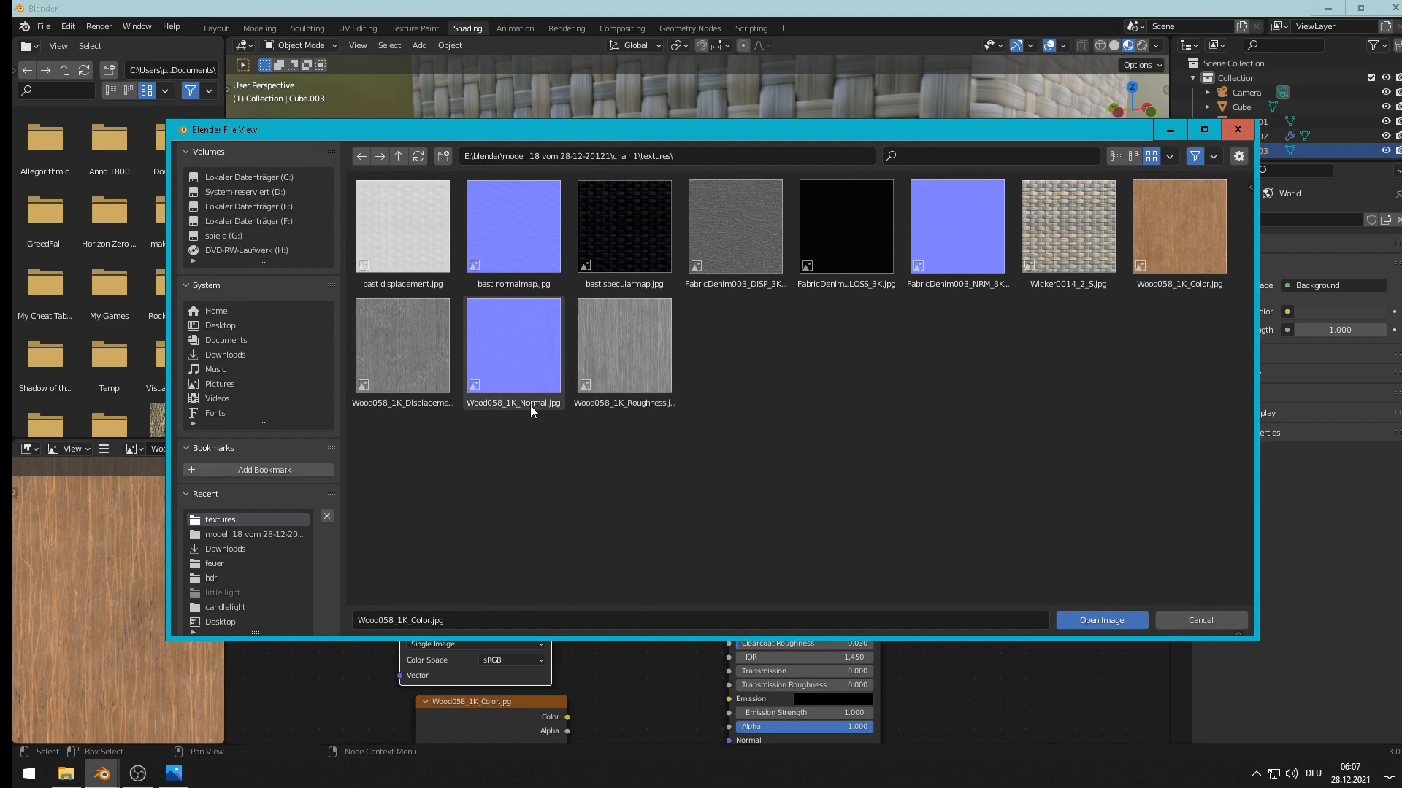
double_click(629, 375)
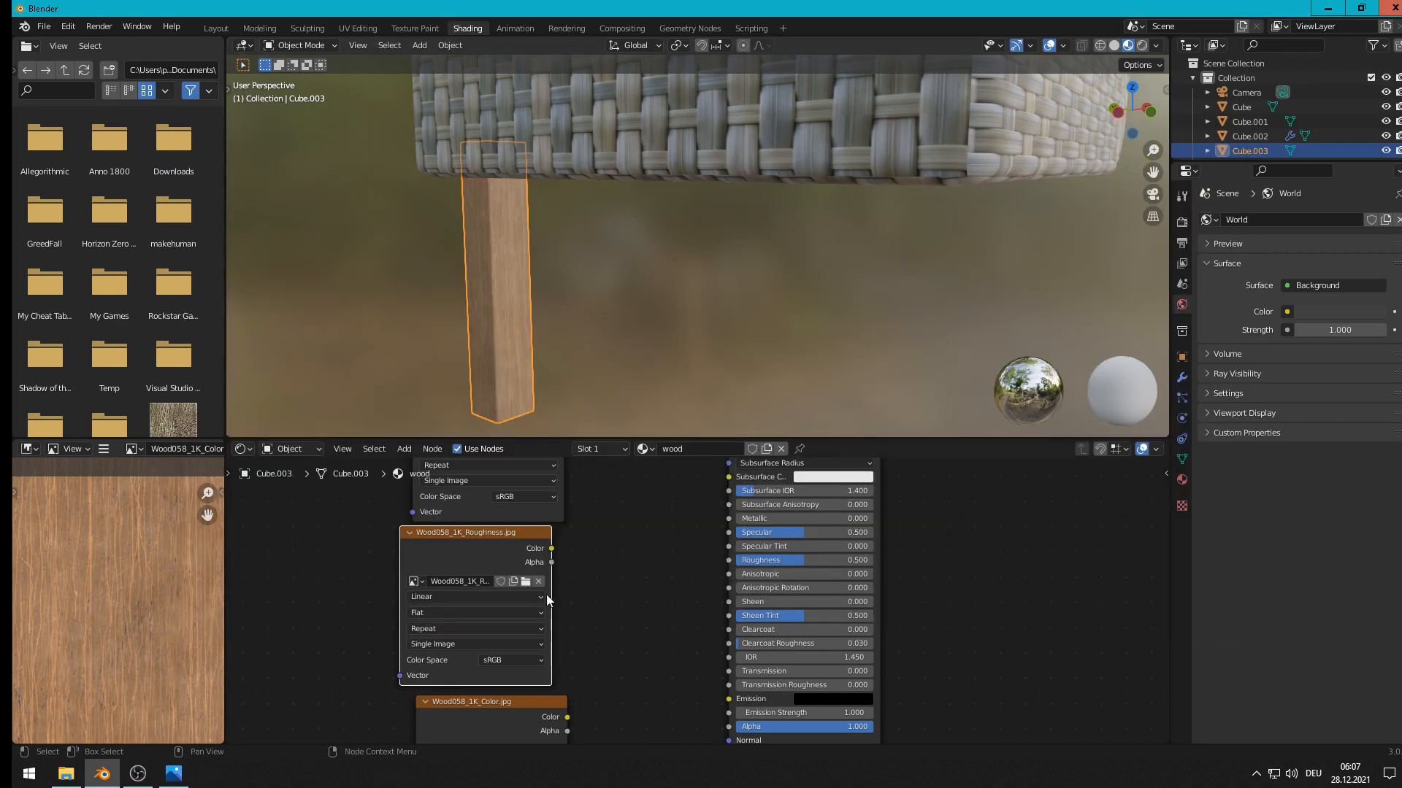
left_click_drag(552, 549, 731, 562)
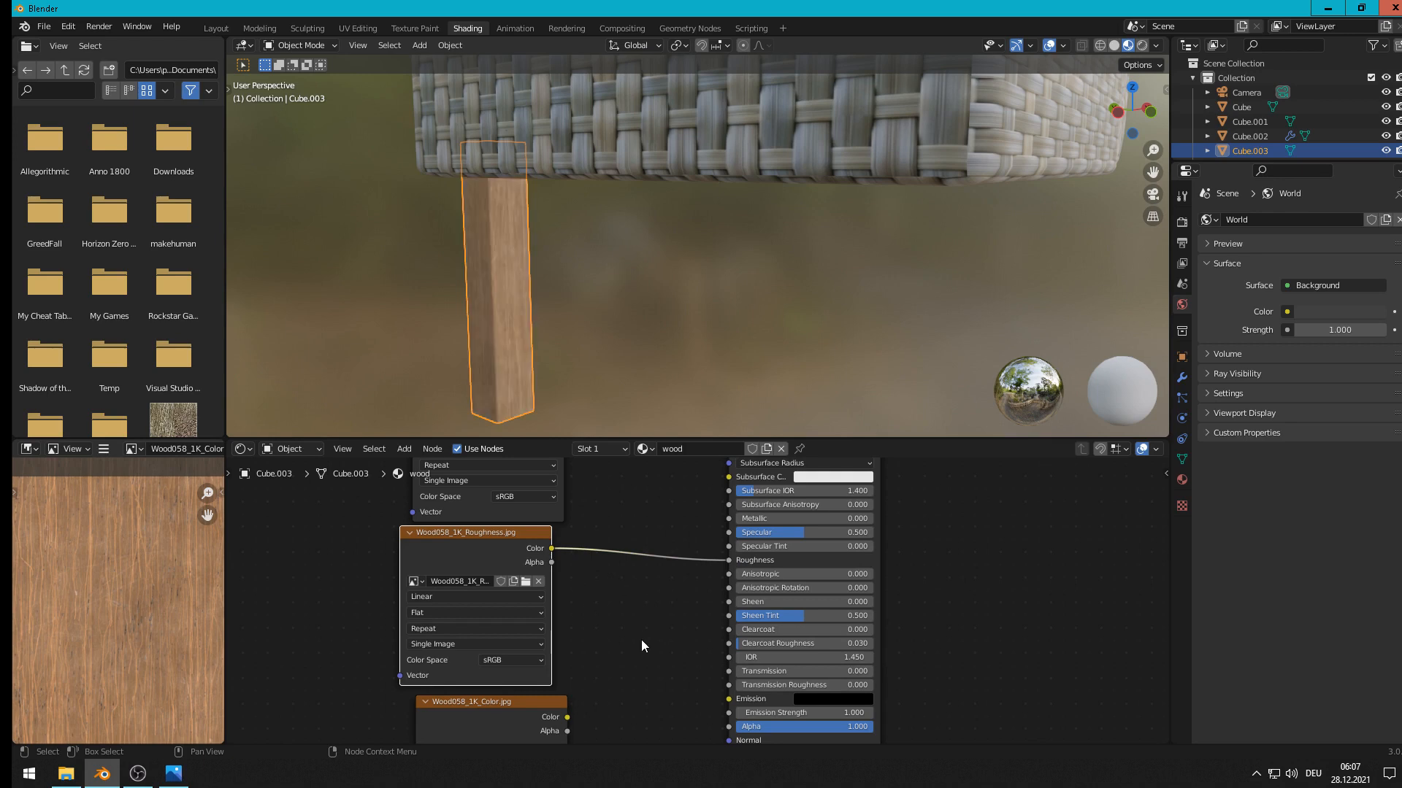
Step: Reposition the lowest texture node, add a Normal Map node beside it, and connect that node to the Principled BSDF's Normal input
middle_click_drag(654, 646, 586, 536)
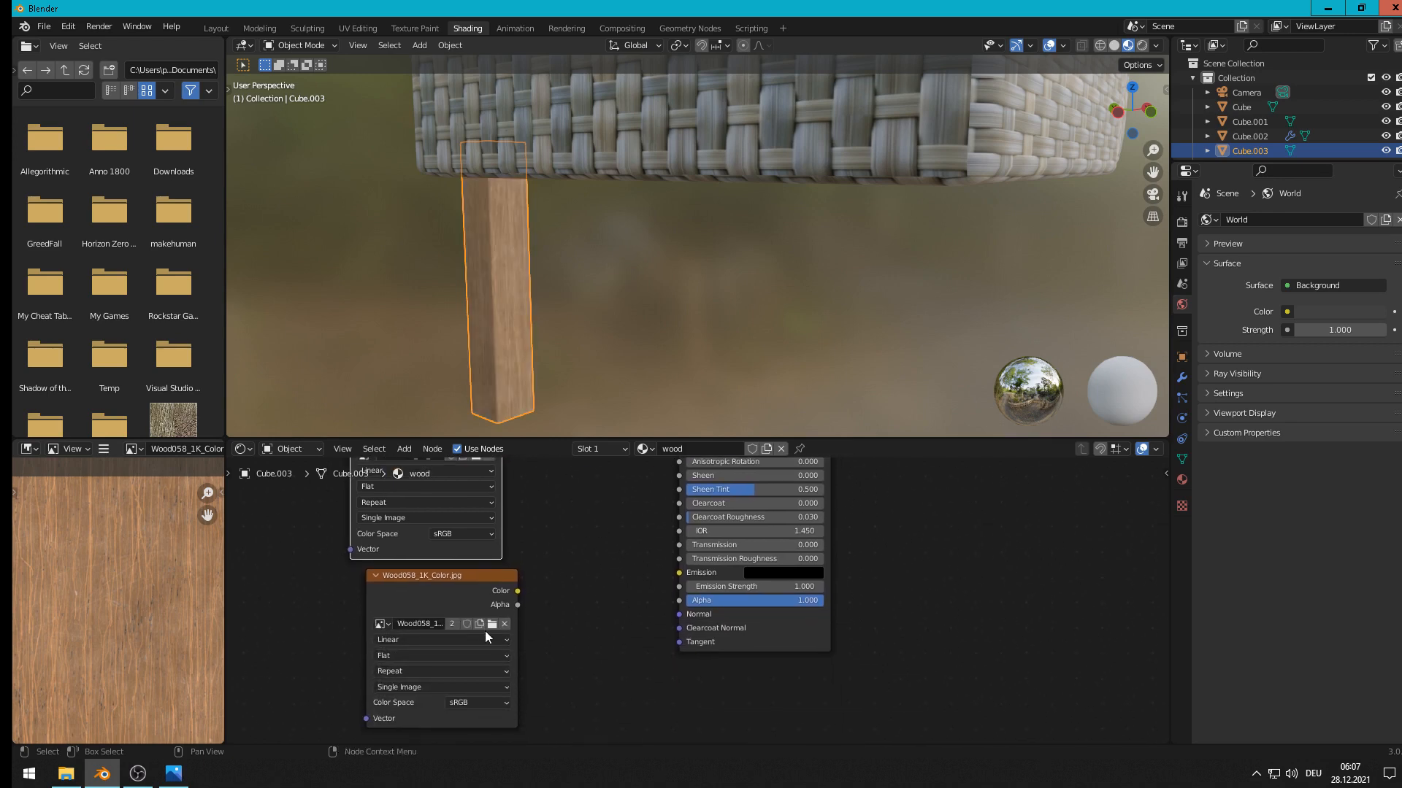
left_click_drag(453, 577, 397, 584)
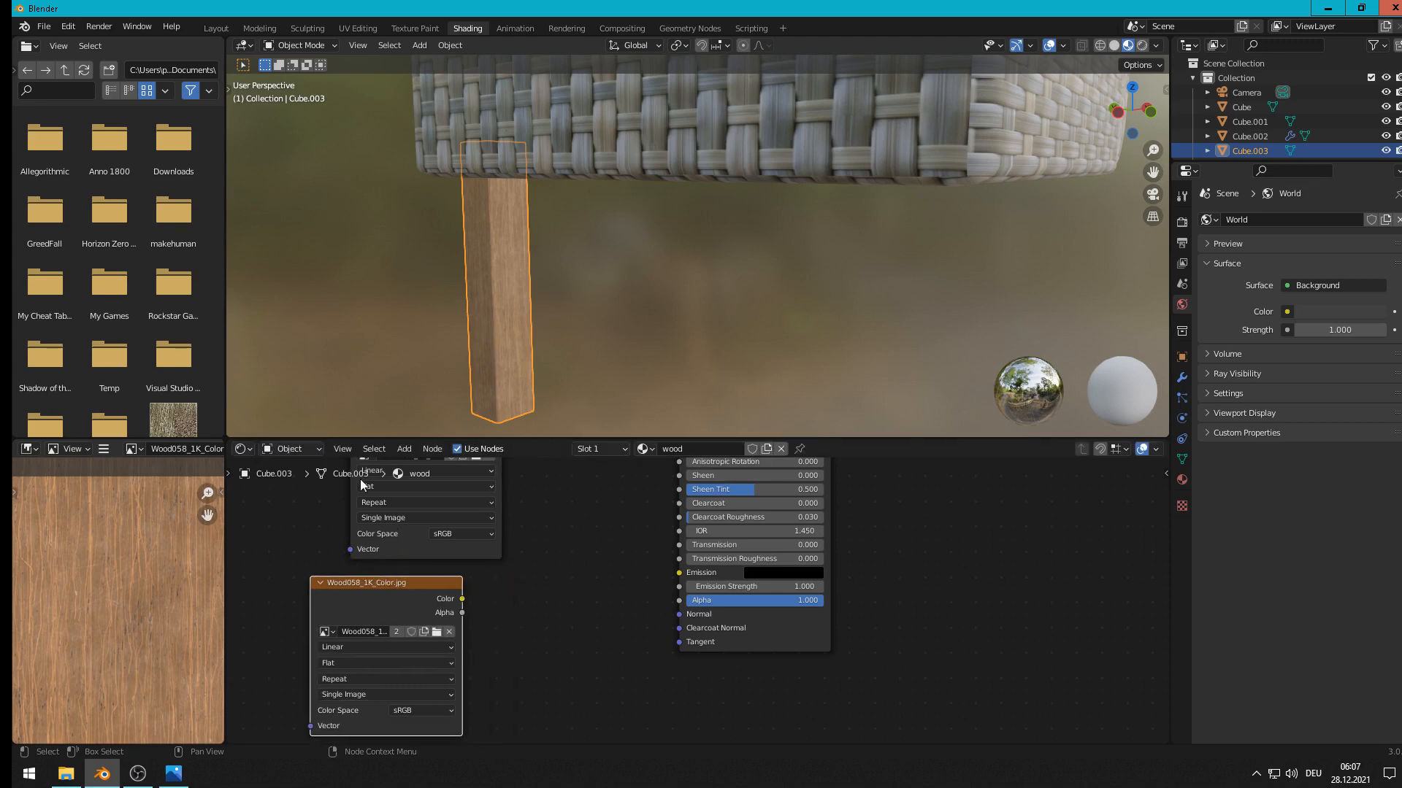
left_click(419, 449)
mouse_move(439, 569)
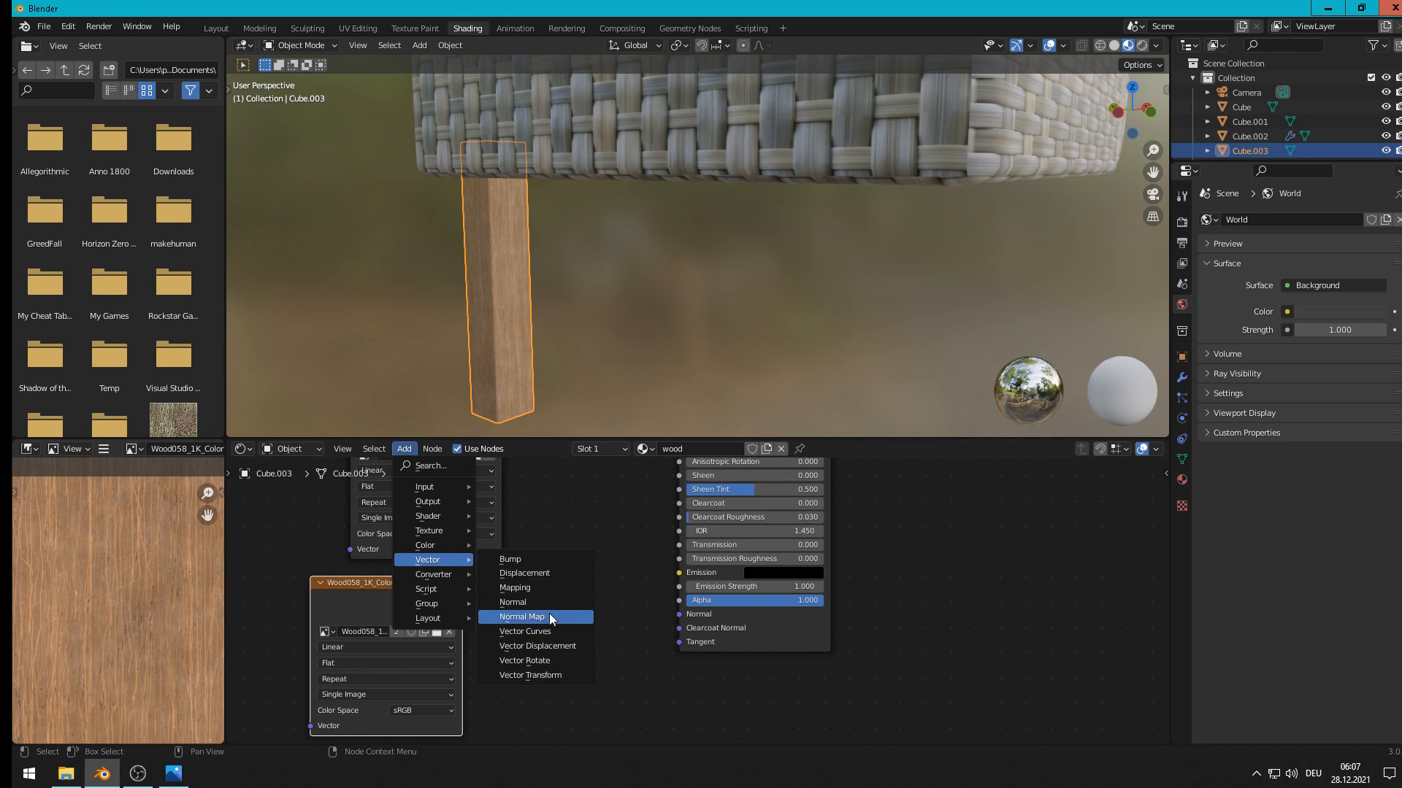
left_click(549, 616)
left_click(596, 602)
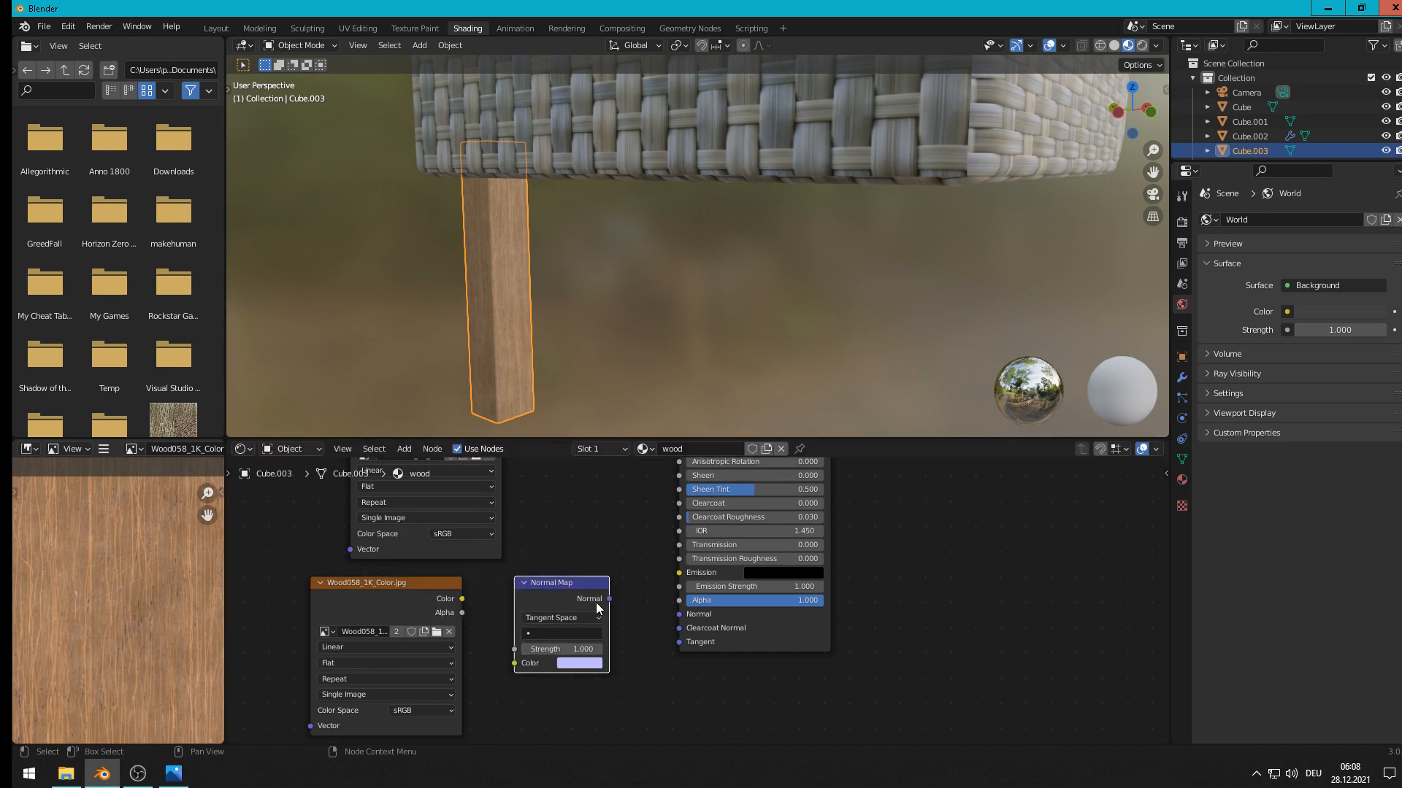
left_click_drag(610, 599, 681, 613)
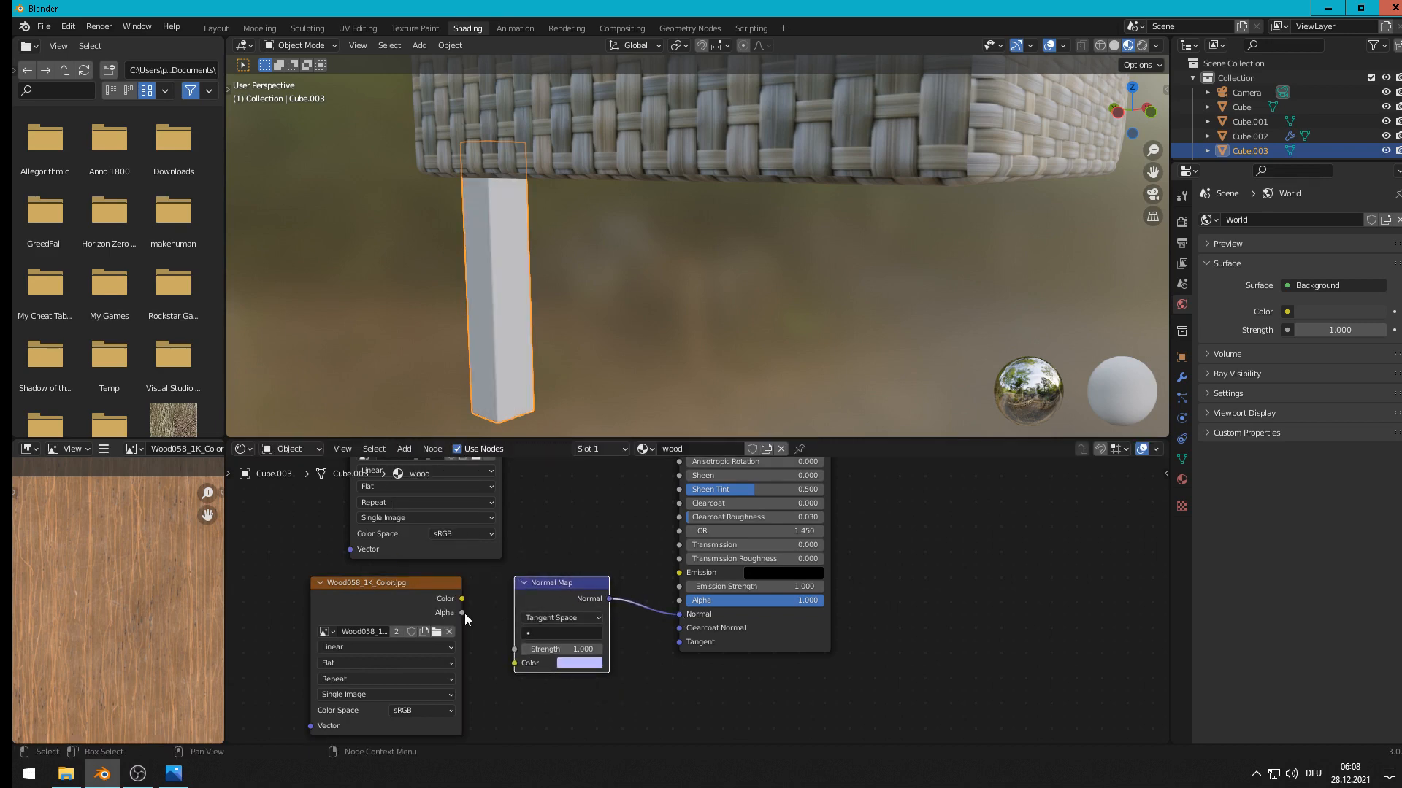
Step: Connect the lowest texture node's Color output to the Normal Map's Strength and load Wood058_1K_Normal.jpg into the texture node
left_click_drag(462, 599, 515, 645)
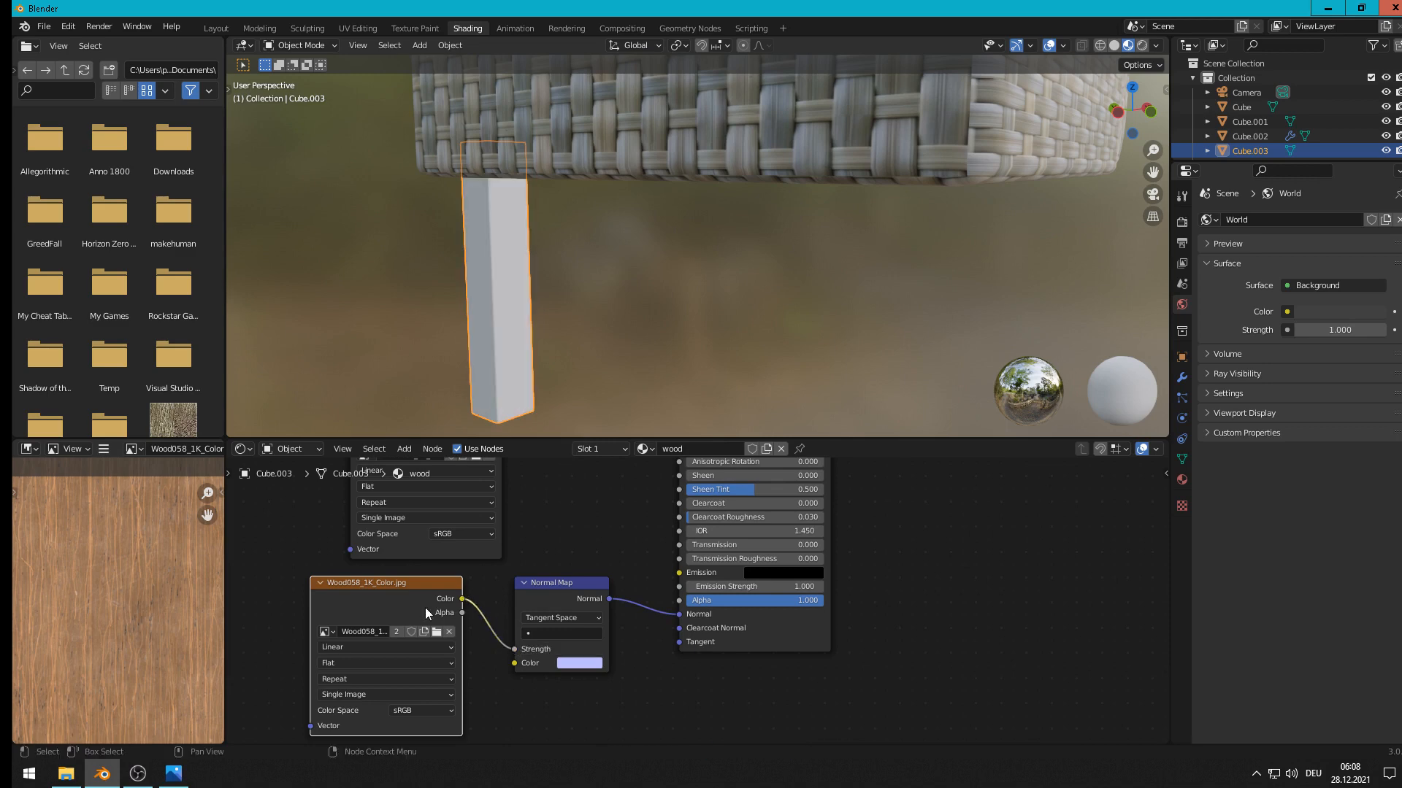
left_click(437, 632)
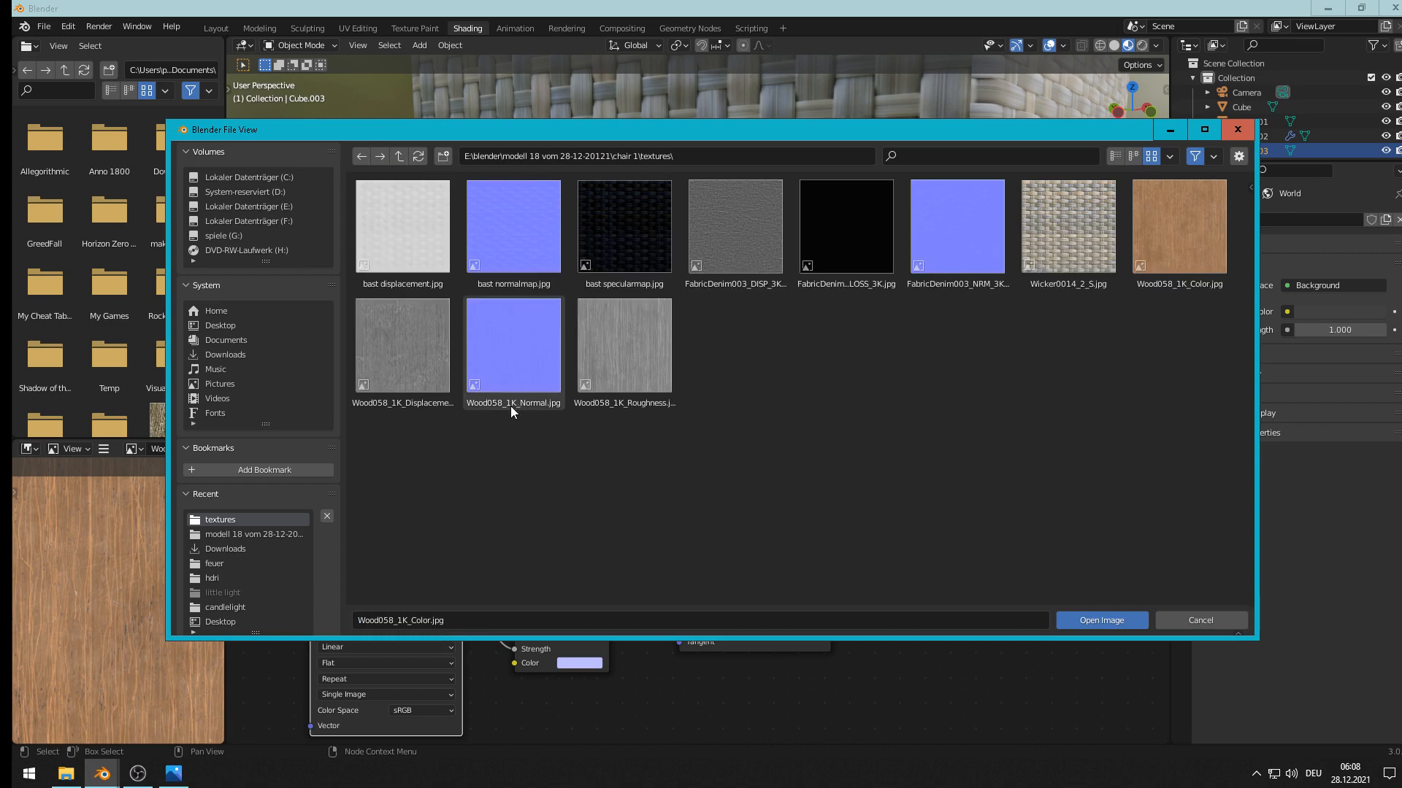
double_click(514, 359)
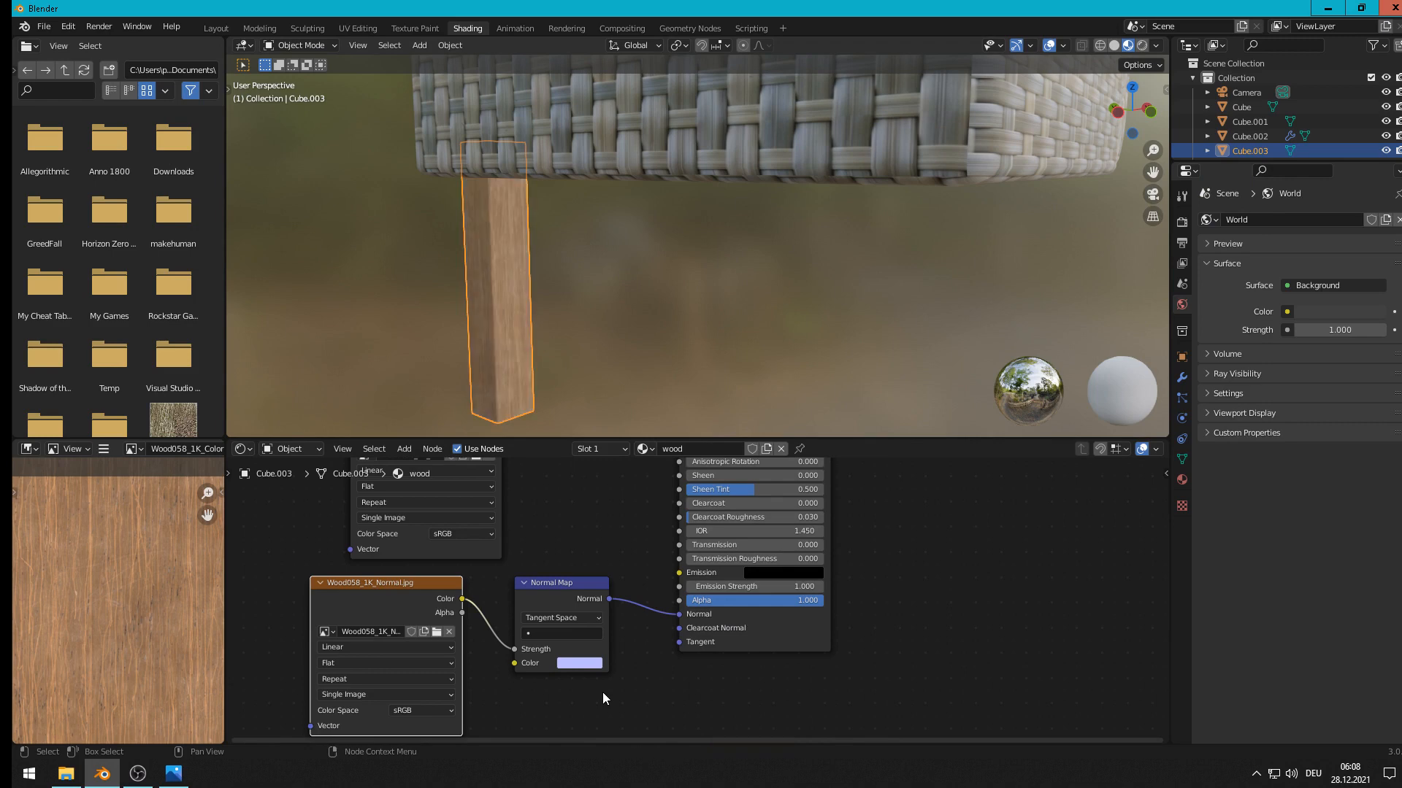
scroll(482, 339, "up", 3)
scroll(484, 339, "up", 2)
scroll(483, 348, "down", 5)
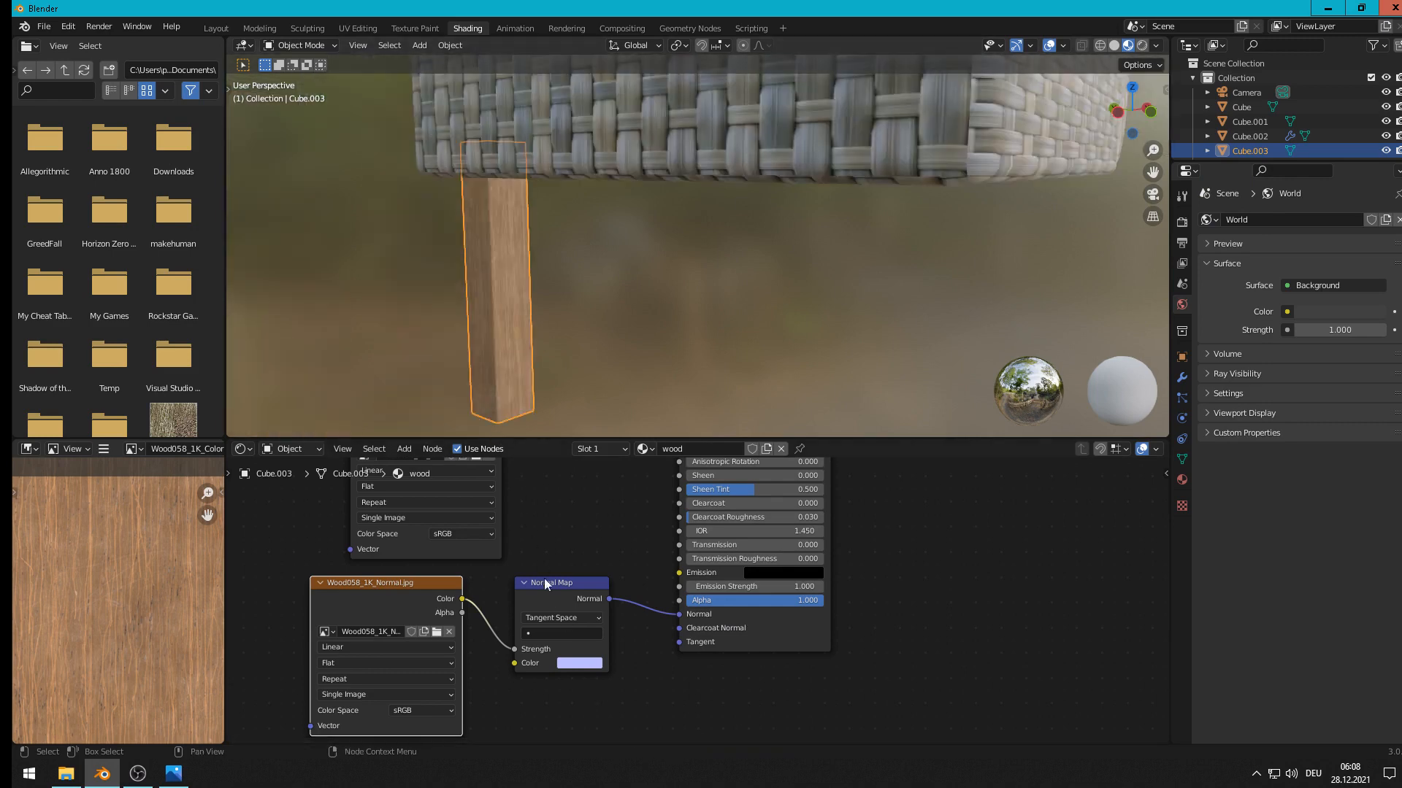
Step: Set the Normal Map node's UV map to UVMap and check the wood surface on the chair leg
left_click(560, 633)
left_click(548, 505)
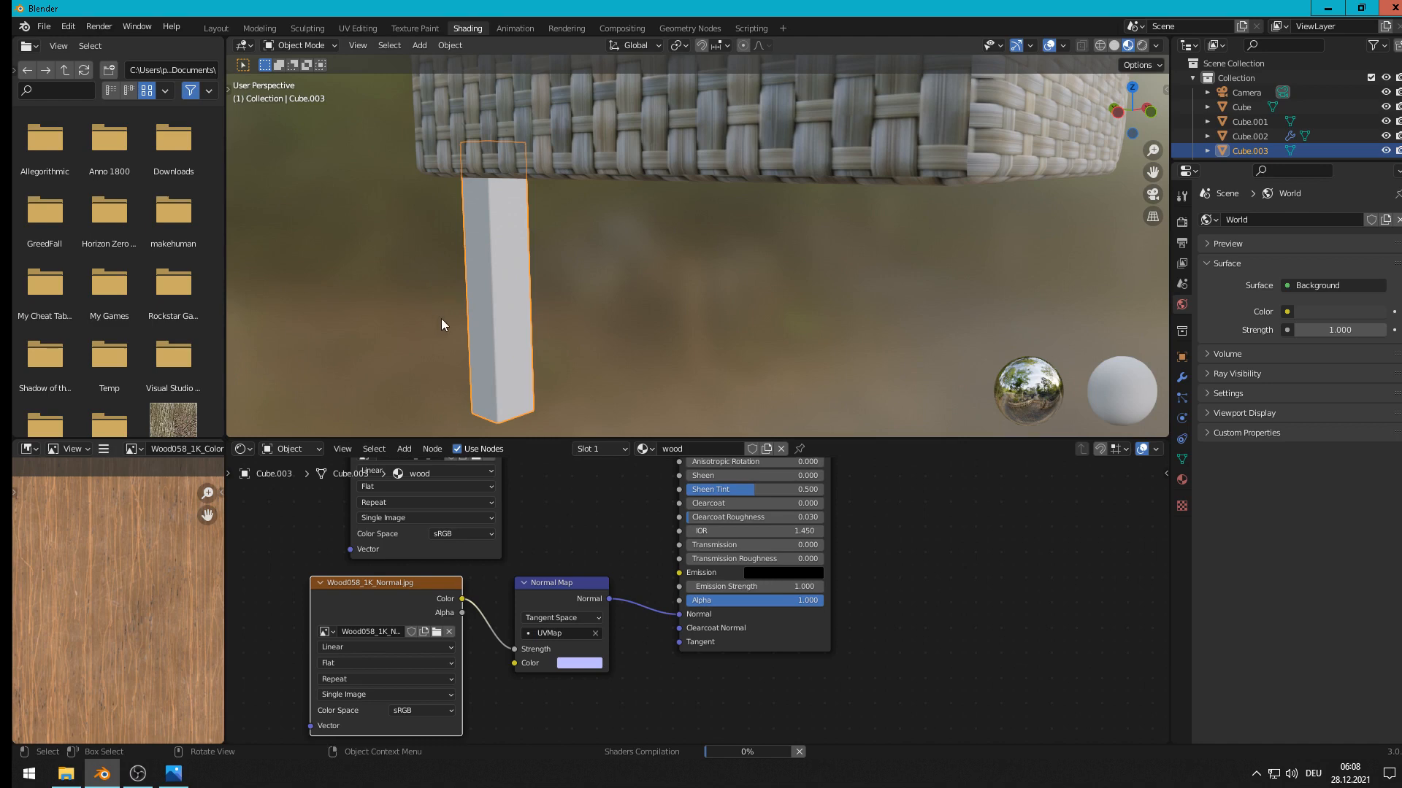
scroll(451, 303, "up", 4)
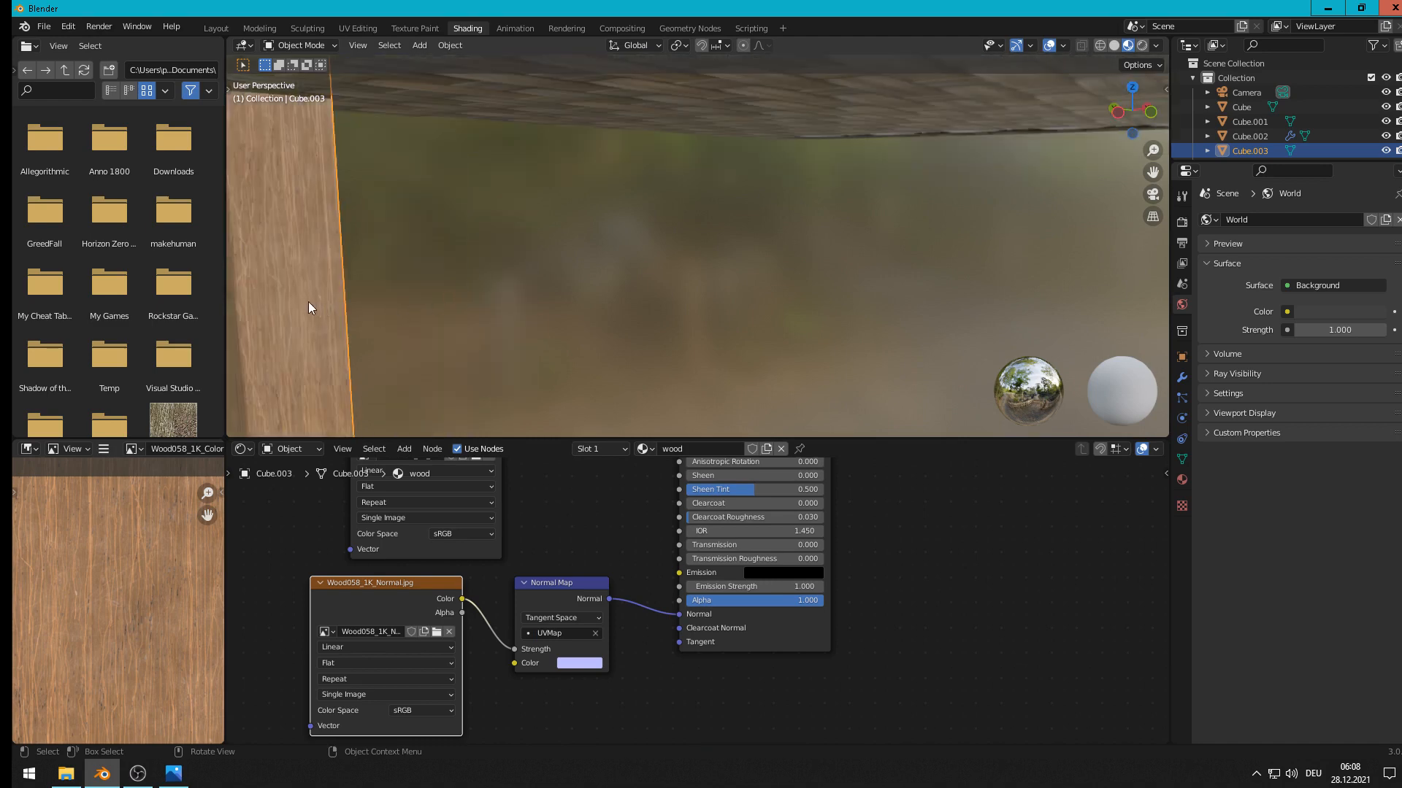
middle_click_drag(301, 301, 356, 264)
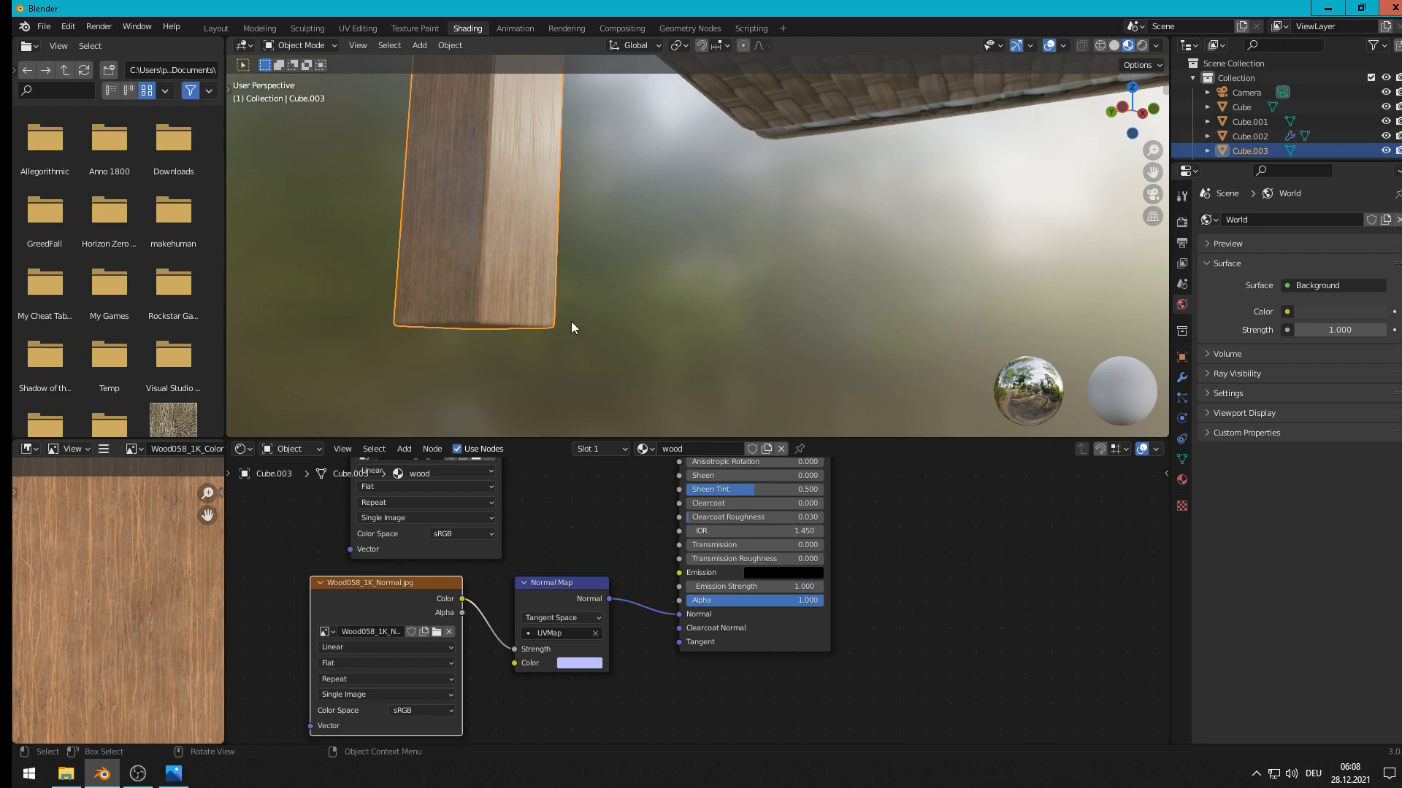
middle_click_drag(572, 329, 519, 340)
scroll(526, 340, "down", 4)
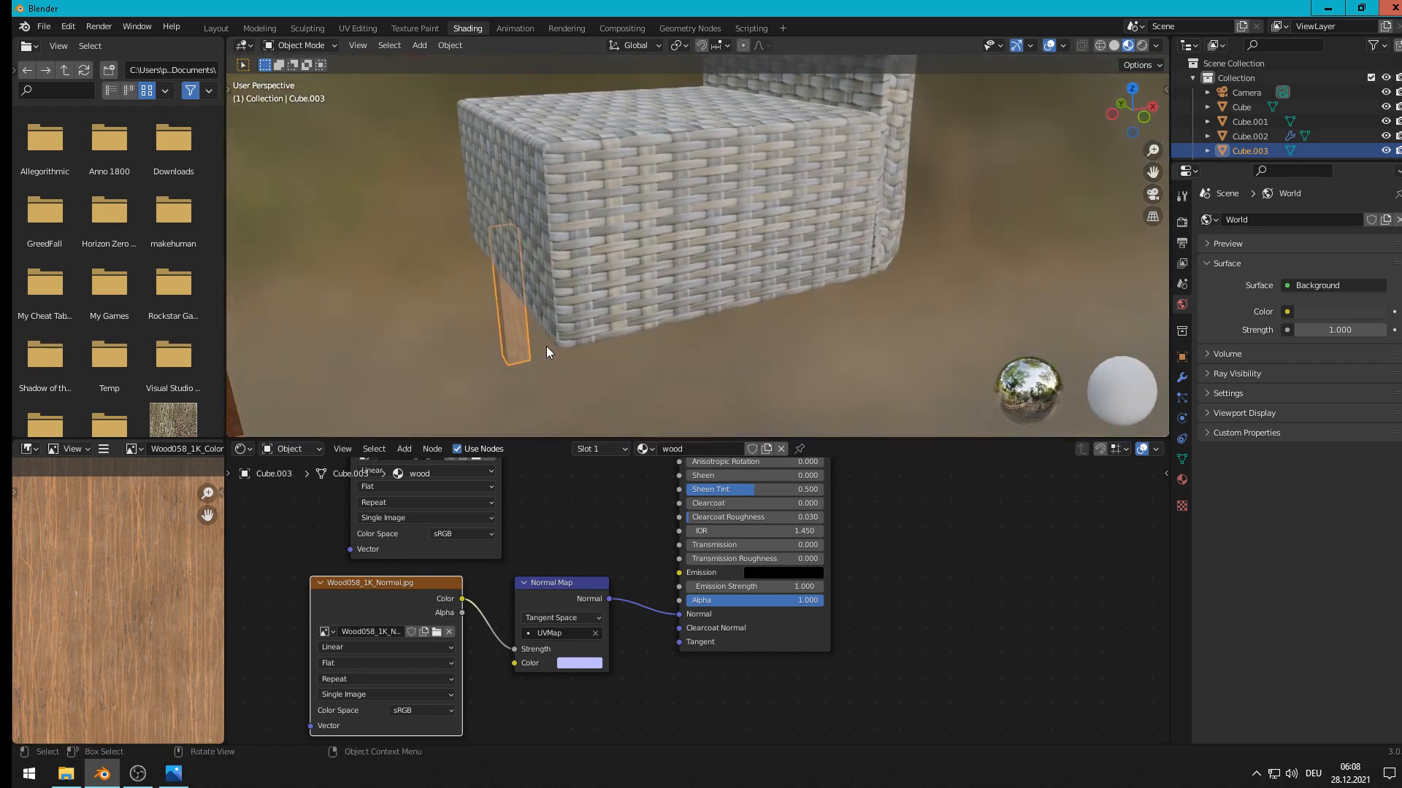
Step: In top view, duplicate the wooden leg and leave the copy at the original position
key("KP_7")
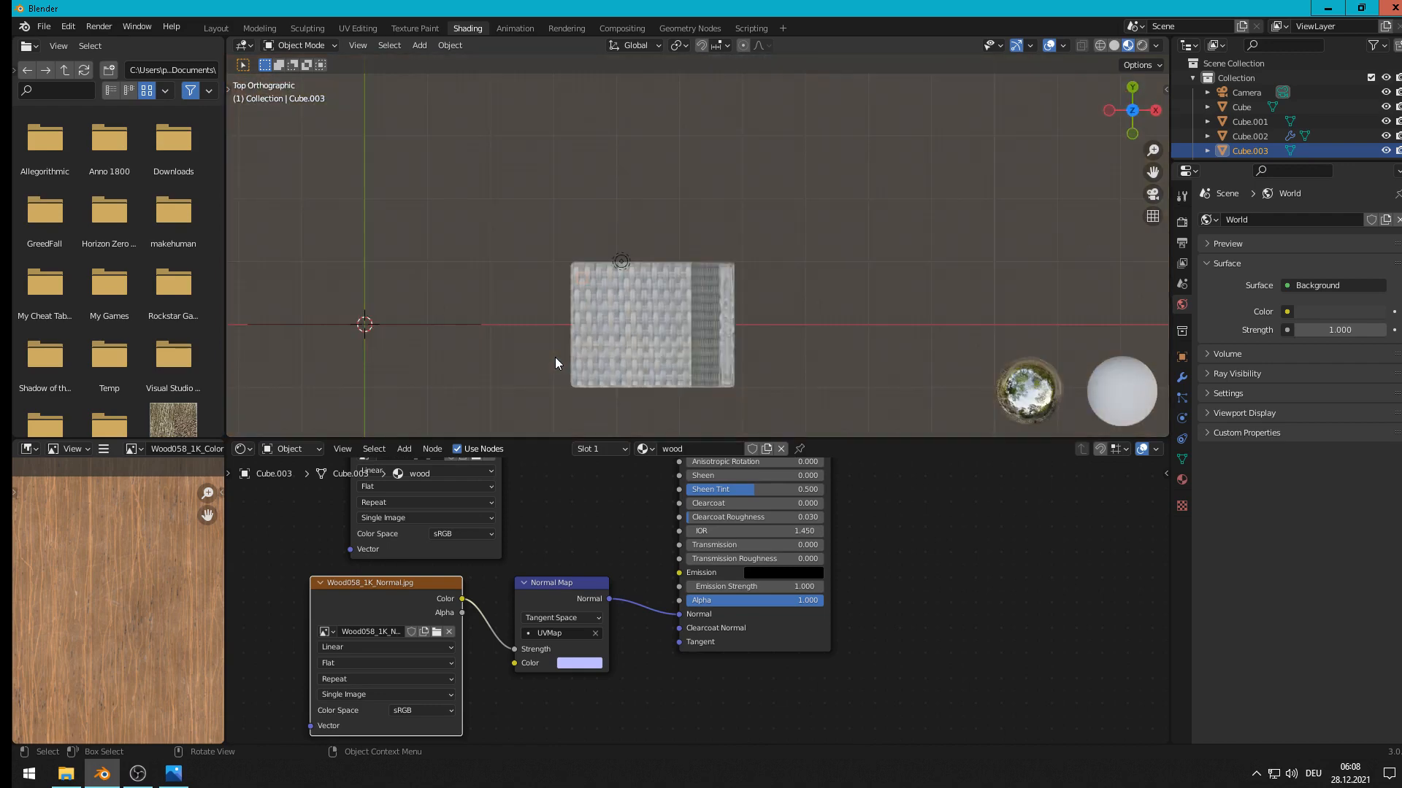
scroll(572, 352, "up", 2)
middle_click_drag(642, 348, 666, 204, "shift")
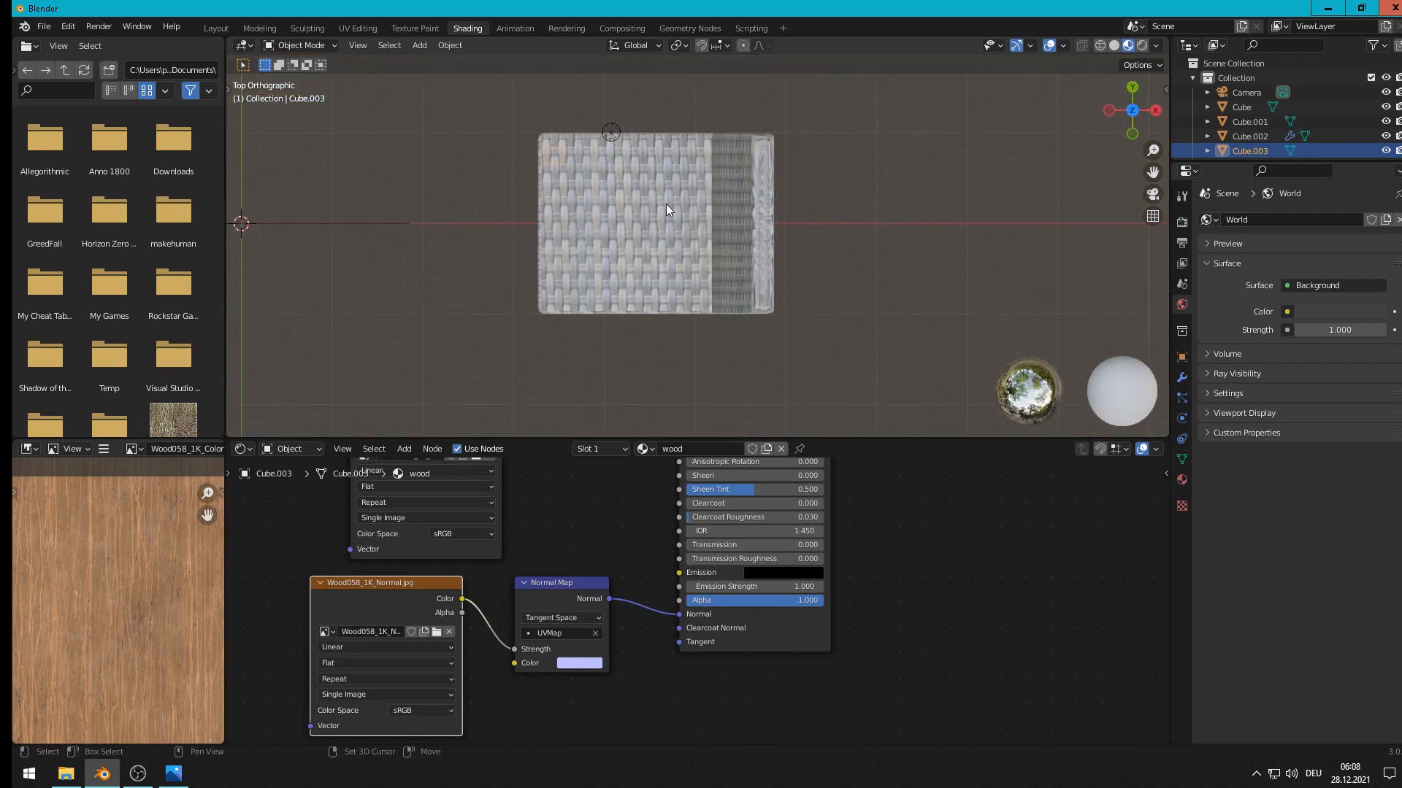
scroll(607, 208, "up", 1)
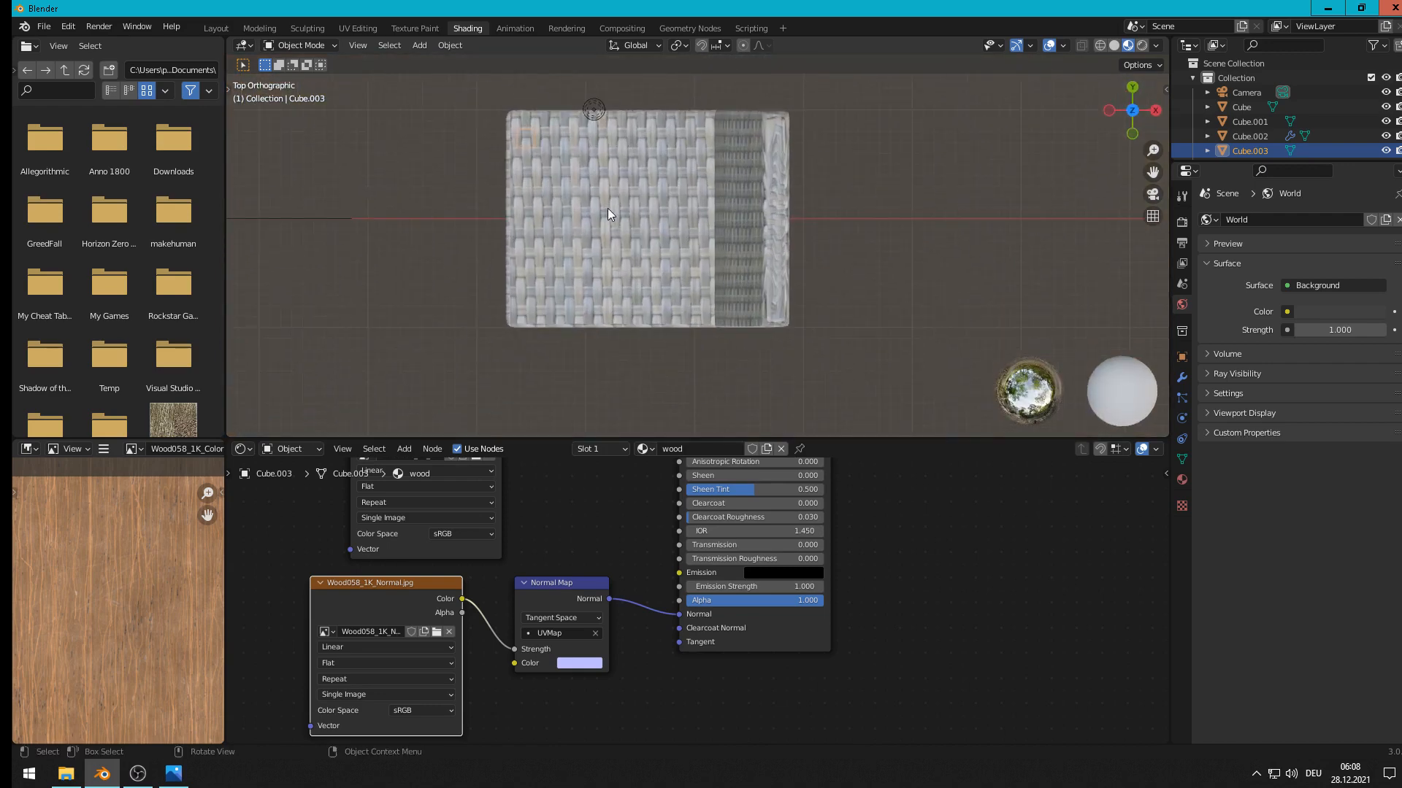
key("shift+d")
right_click(527, 286)
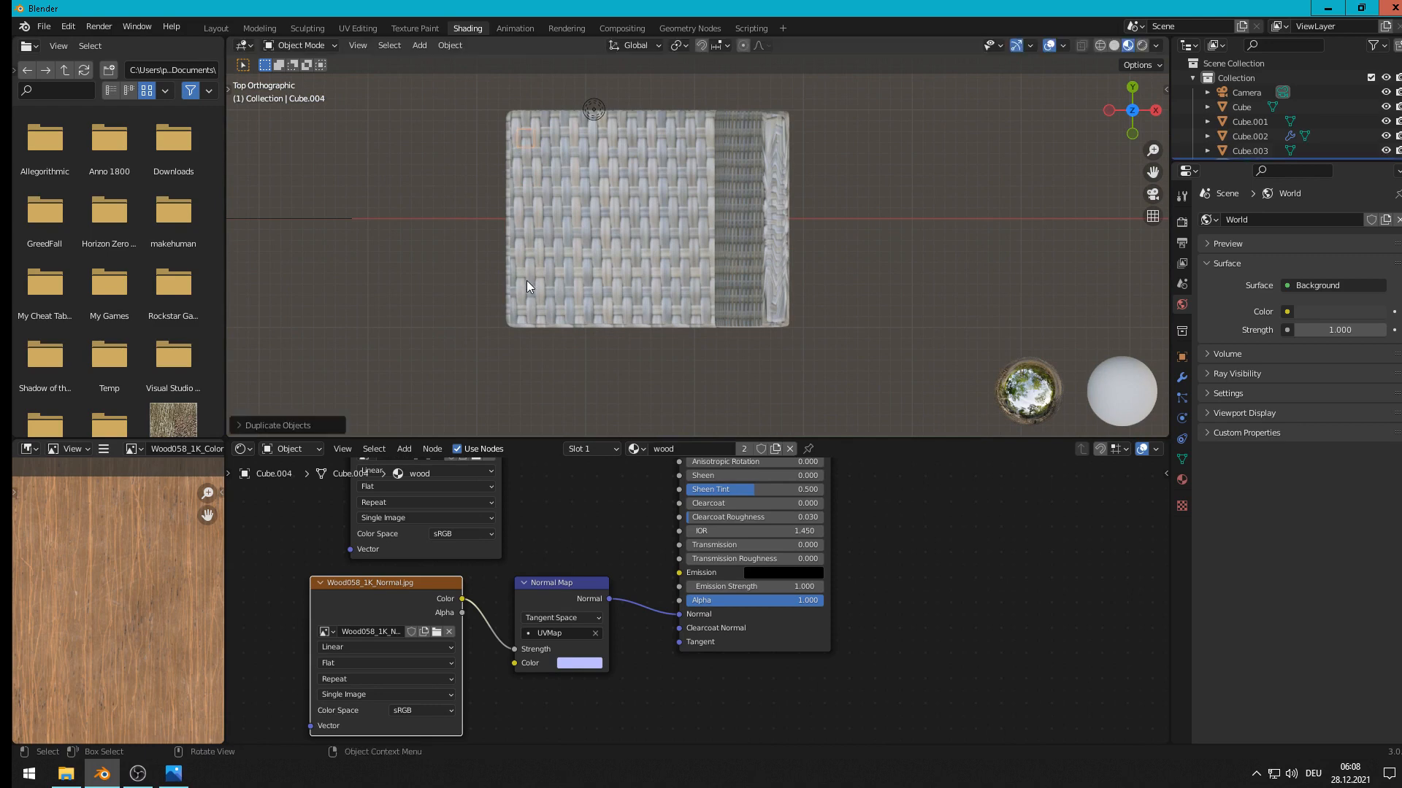
Step: In the Modeling workspace, duplicate the leg in Object Mode and place the copy along Y under the seat's other front corner
left_click(271, 28)
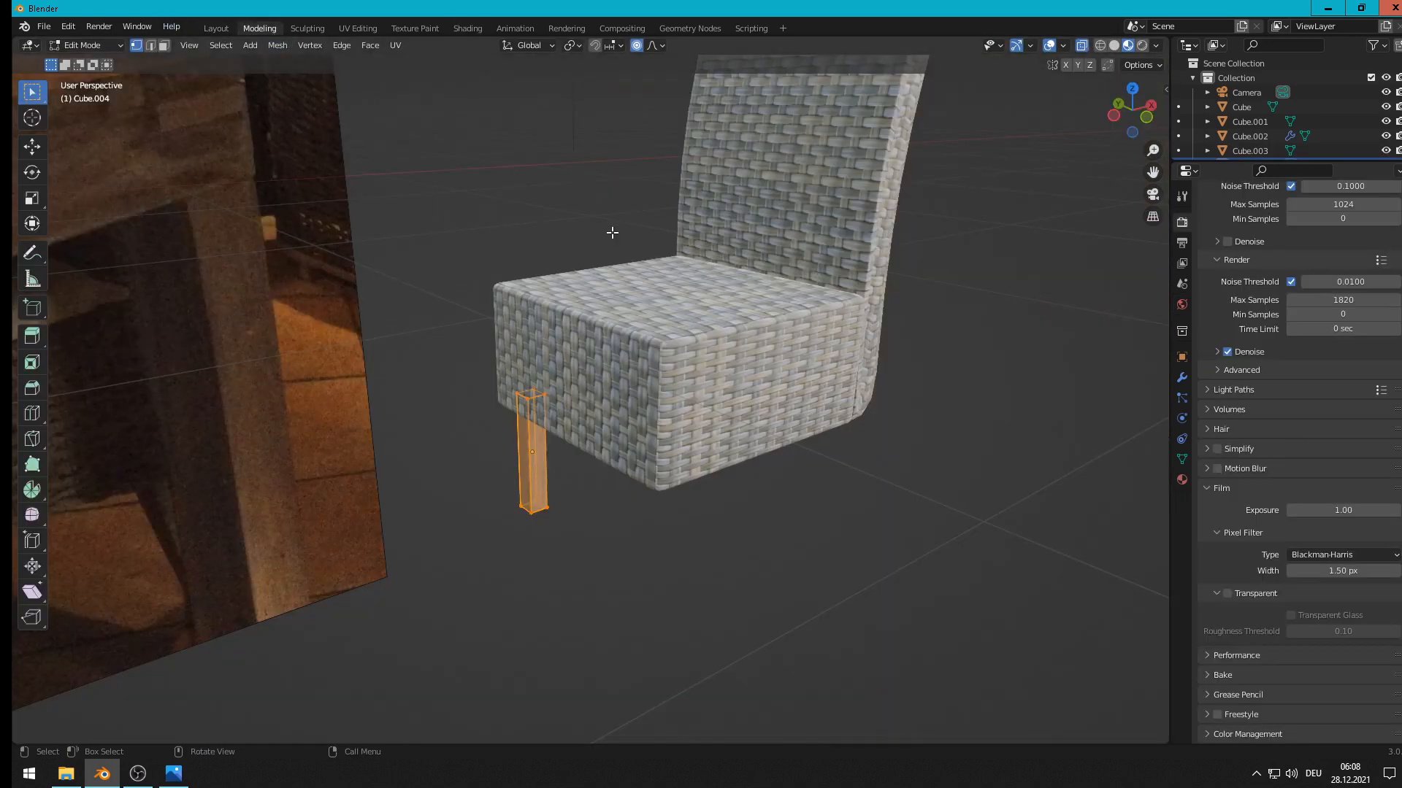
key("KP_7")
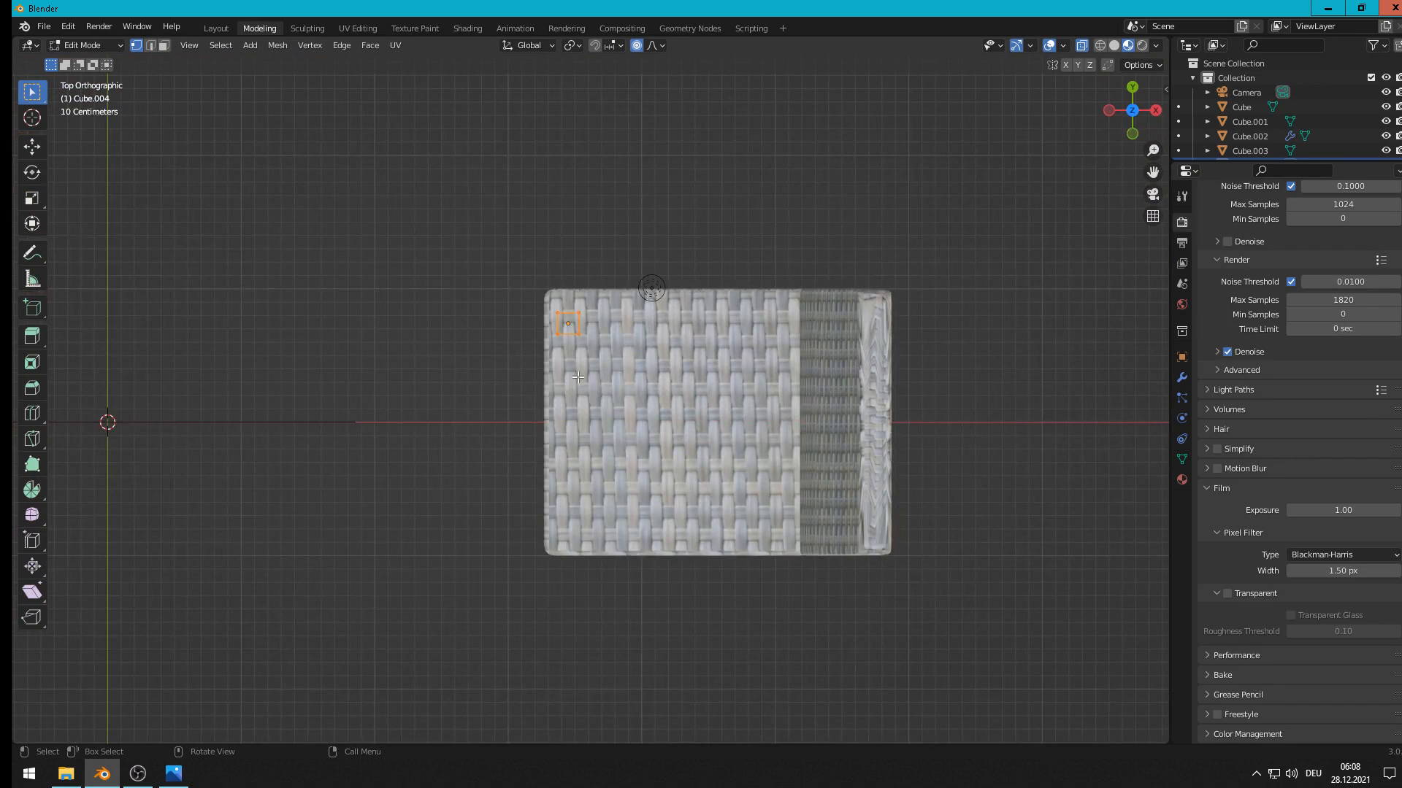
key("Tab")
left_click_drag(559, 261, 561, 273)
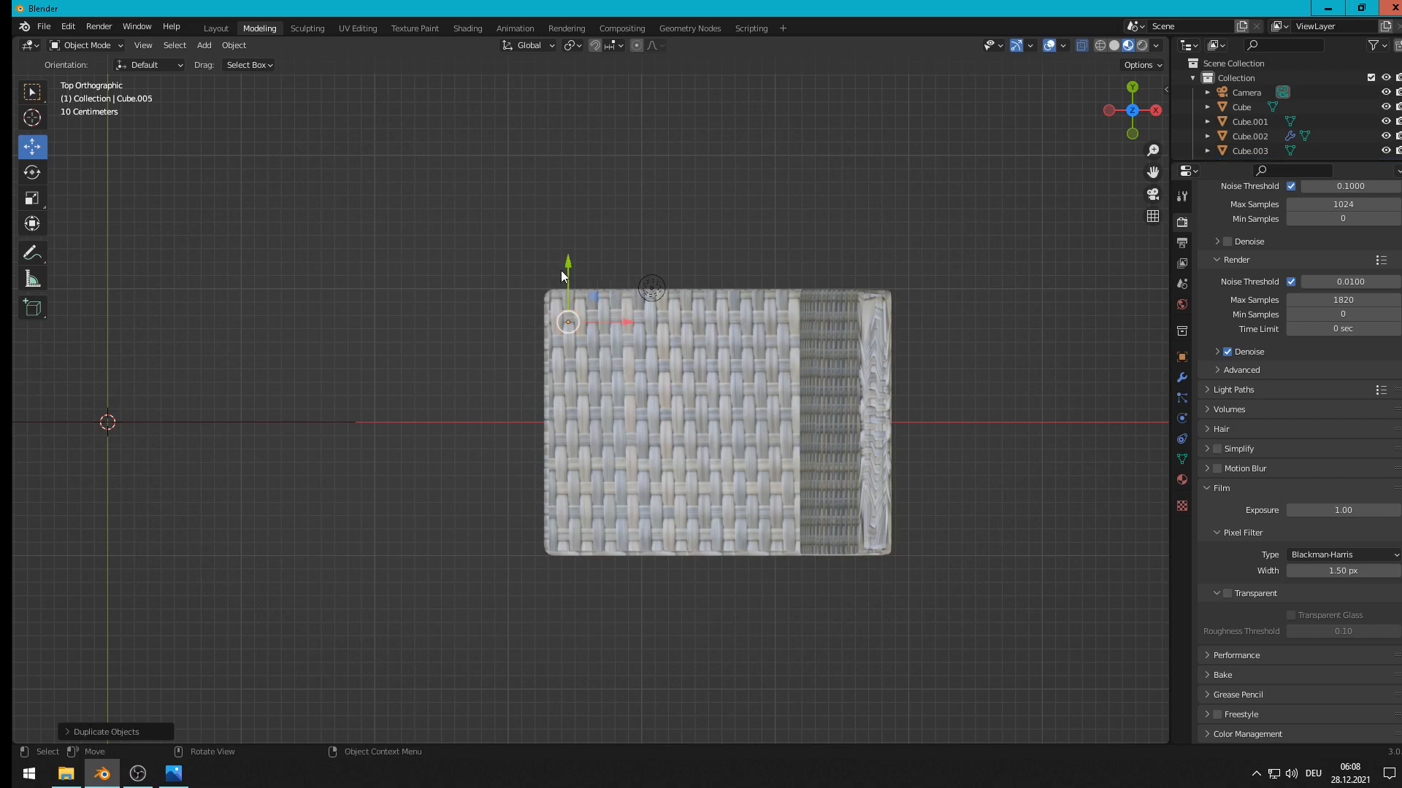
key("shift+d")
key("y")
left_click(580, 463)
Step: Duplicate the second front leg and move the copy about 1.6 m along X towards the backrest
key("shift+d")
right_click(669, 539)
key("g")
key("x")
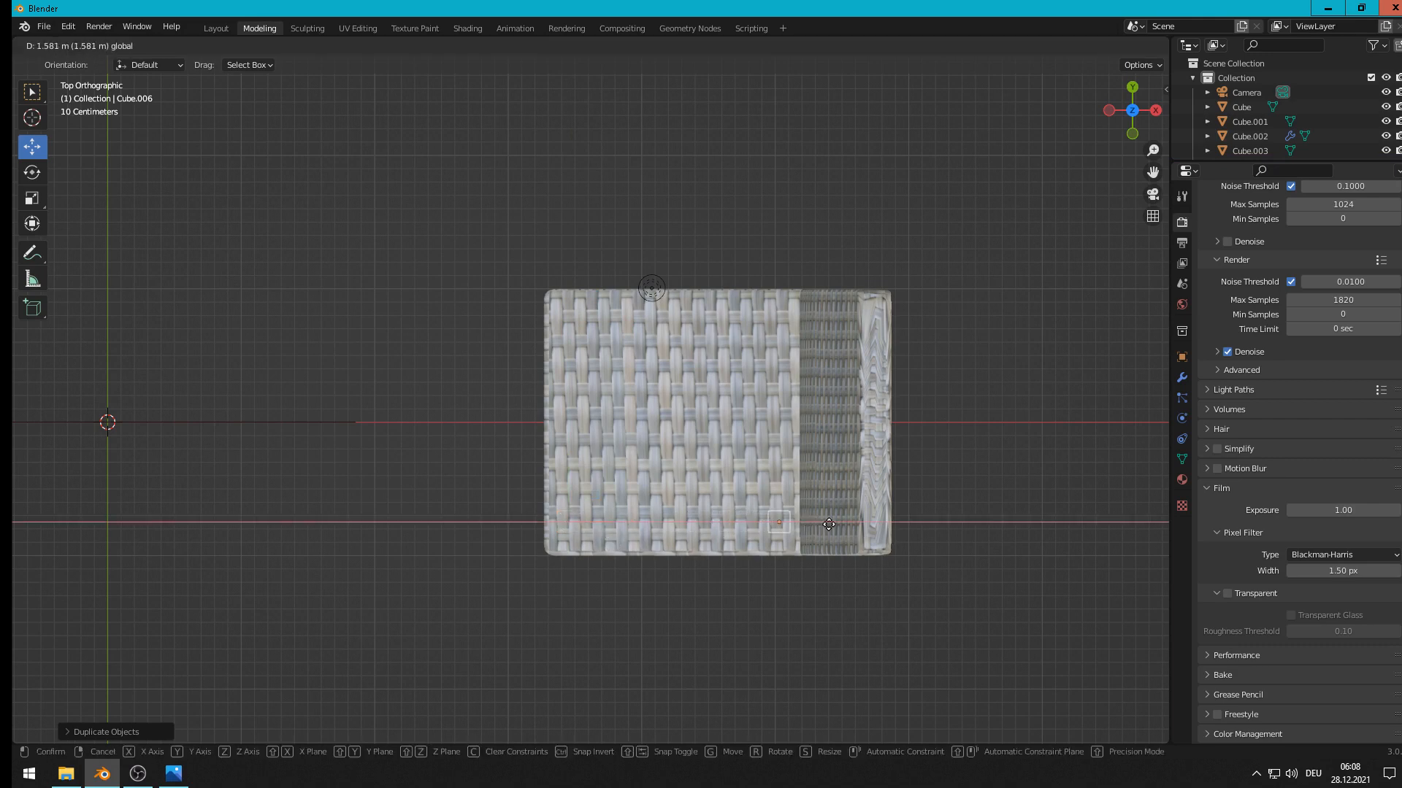
left_click(834, 525)
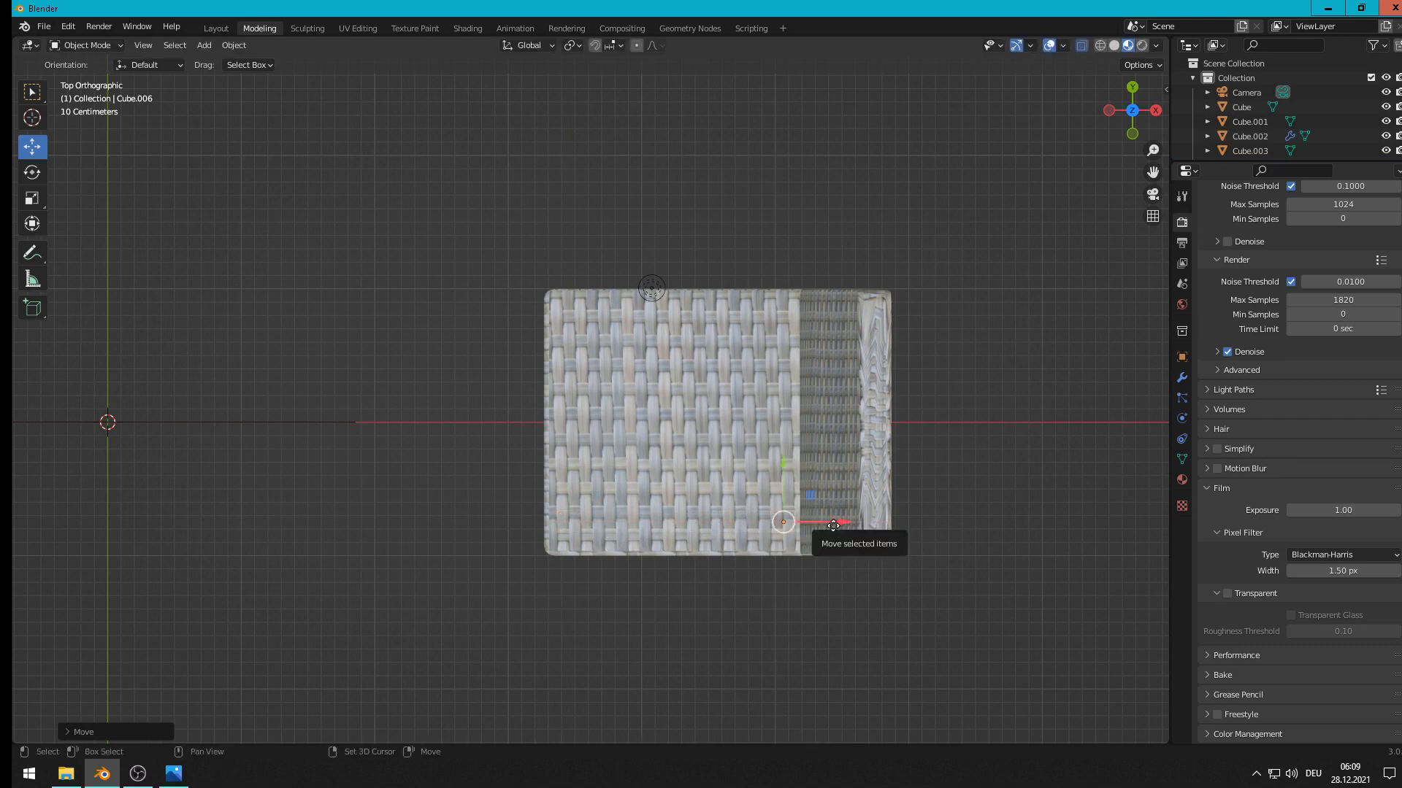
Step: Duplicate the back leg and move the copy along Y to the opposite back corner of the seat
key("g")
key("y")
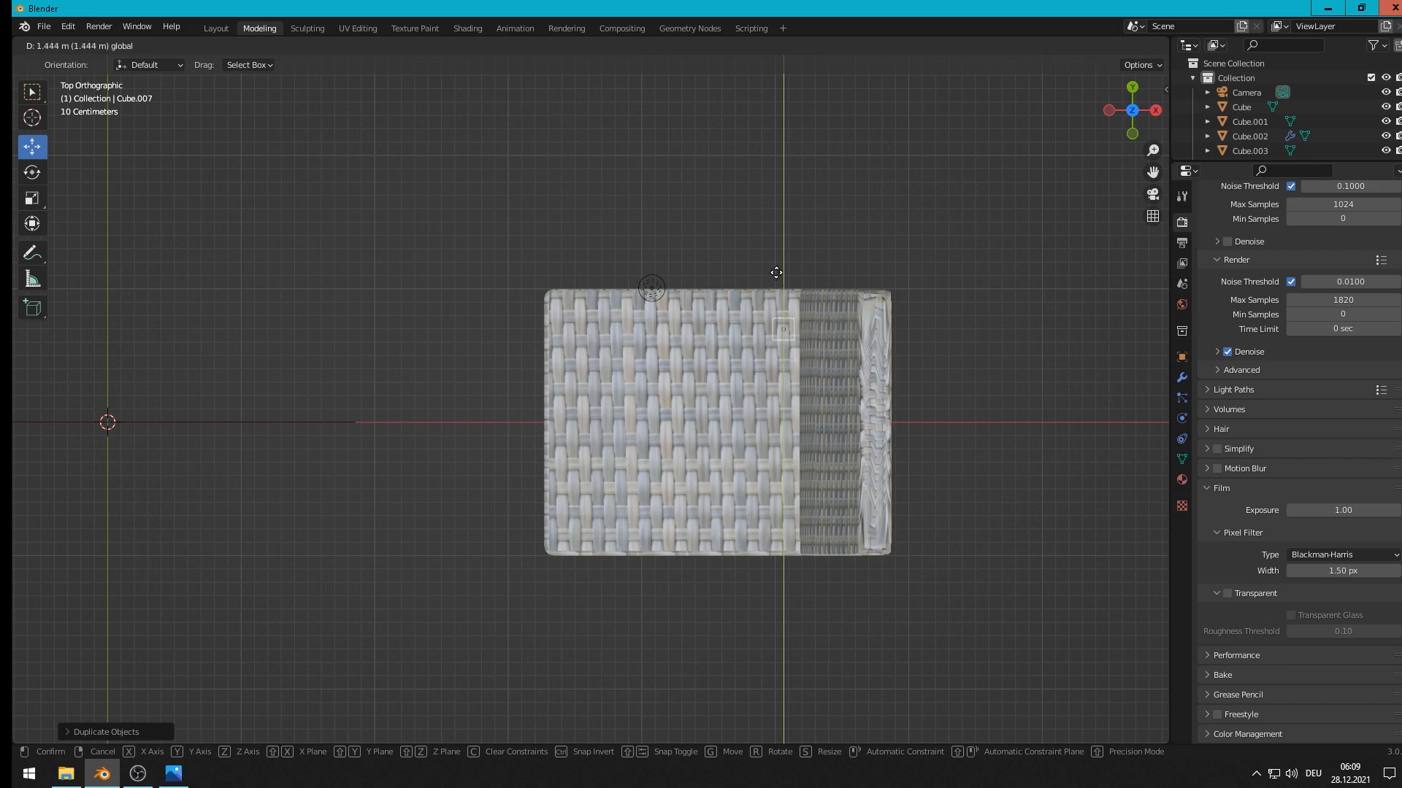
left_click(776, 262)
middle_click_drag(776, 262, 714, 554)
left_click(755, 558)
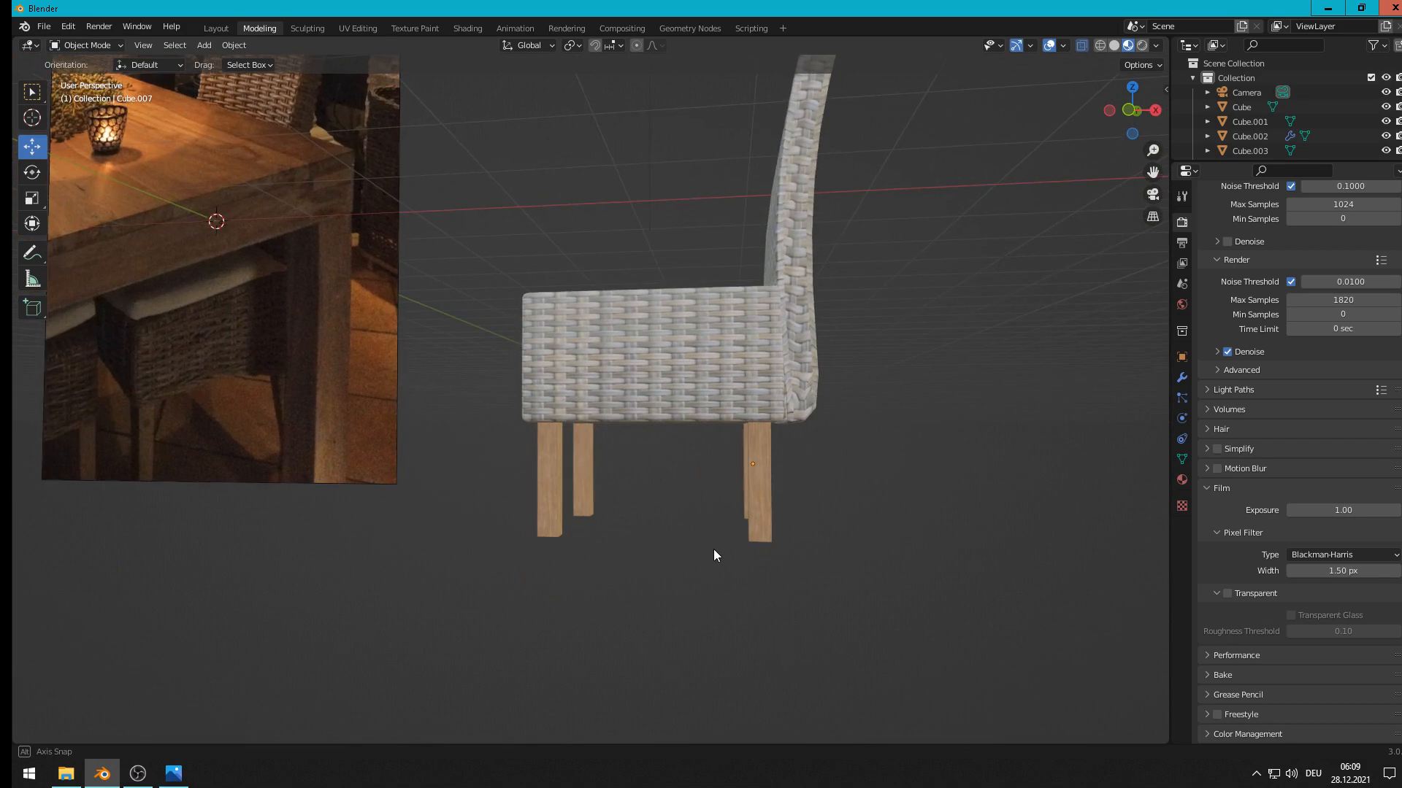
Step: Move both back legs together about 0.1 m along X towards the rear of the chair
left_click(765, 473)
middle_click_drag(746, 470, 690, 480)
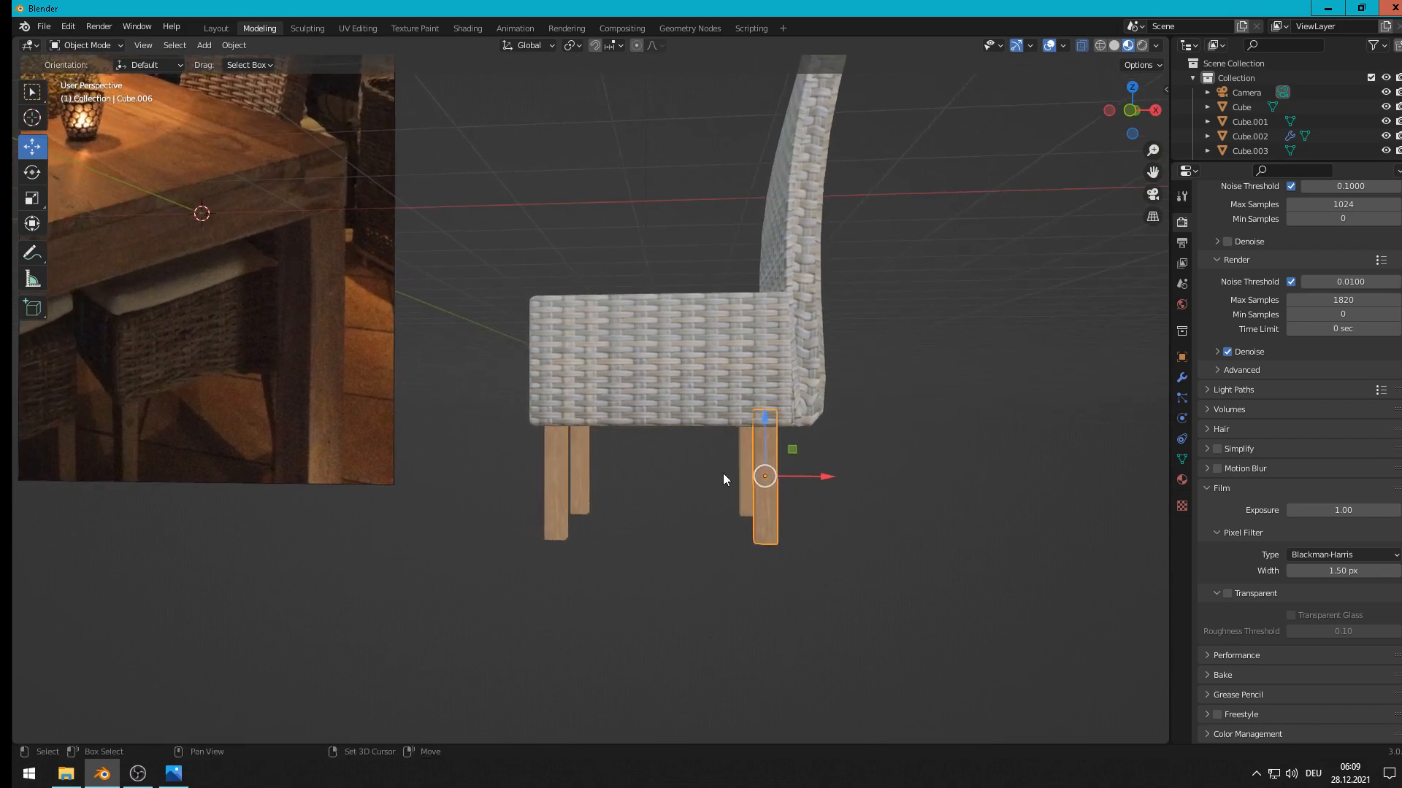
key("shift+d")
key("x")
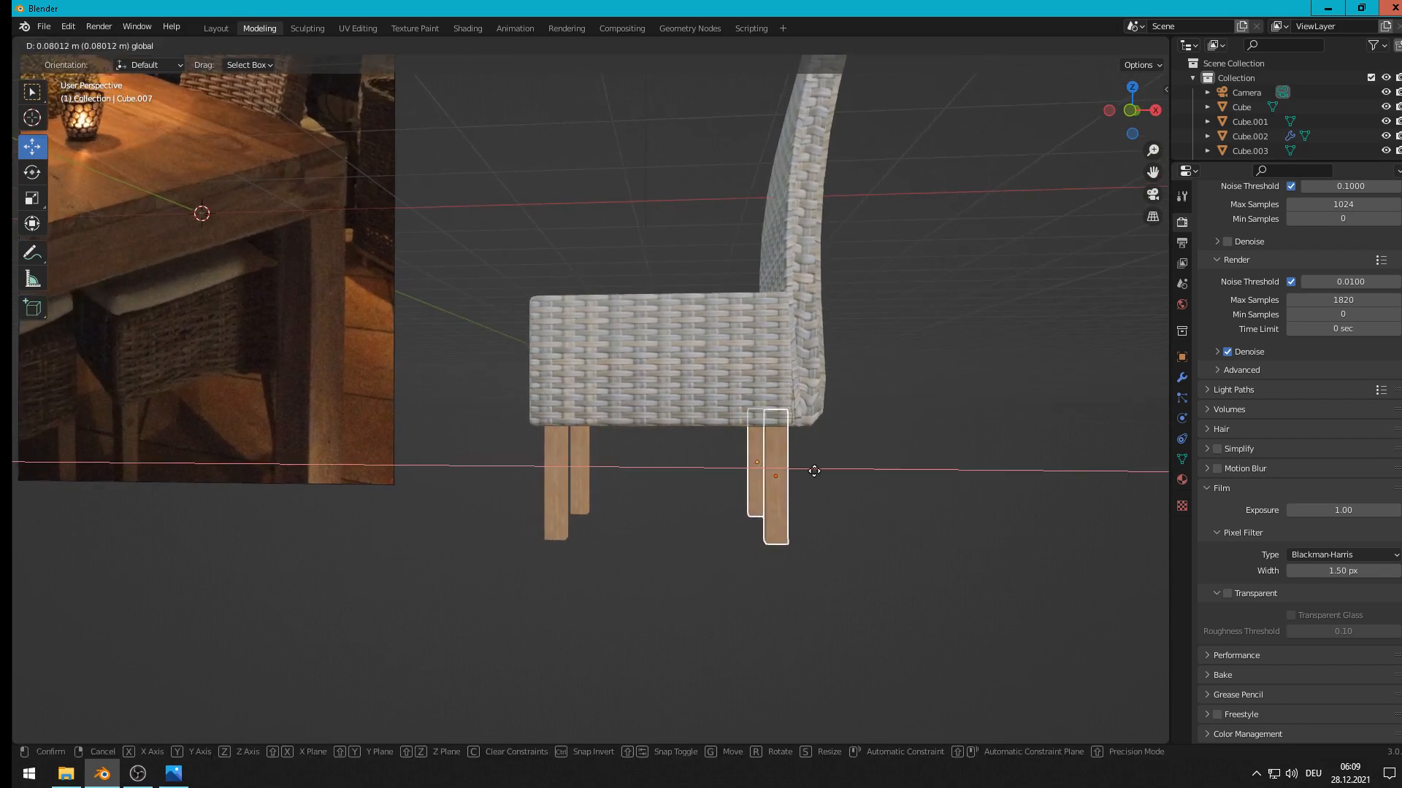
left_click(818, 471)
Step: Select both back legs and rotate them about -16 degrees around the global Y axis so their feet slant backwards
key("a")
middle_click_drag(816, 512, 765, 497)
left_click(794, 546)
left_click(767, 498)
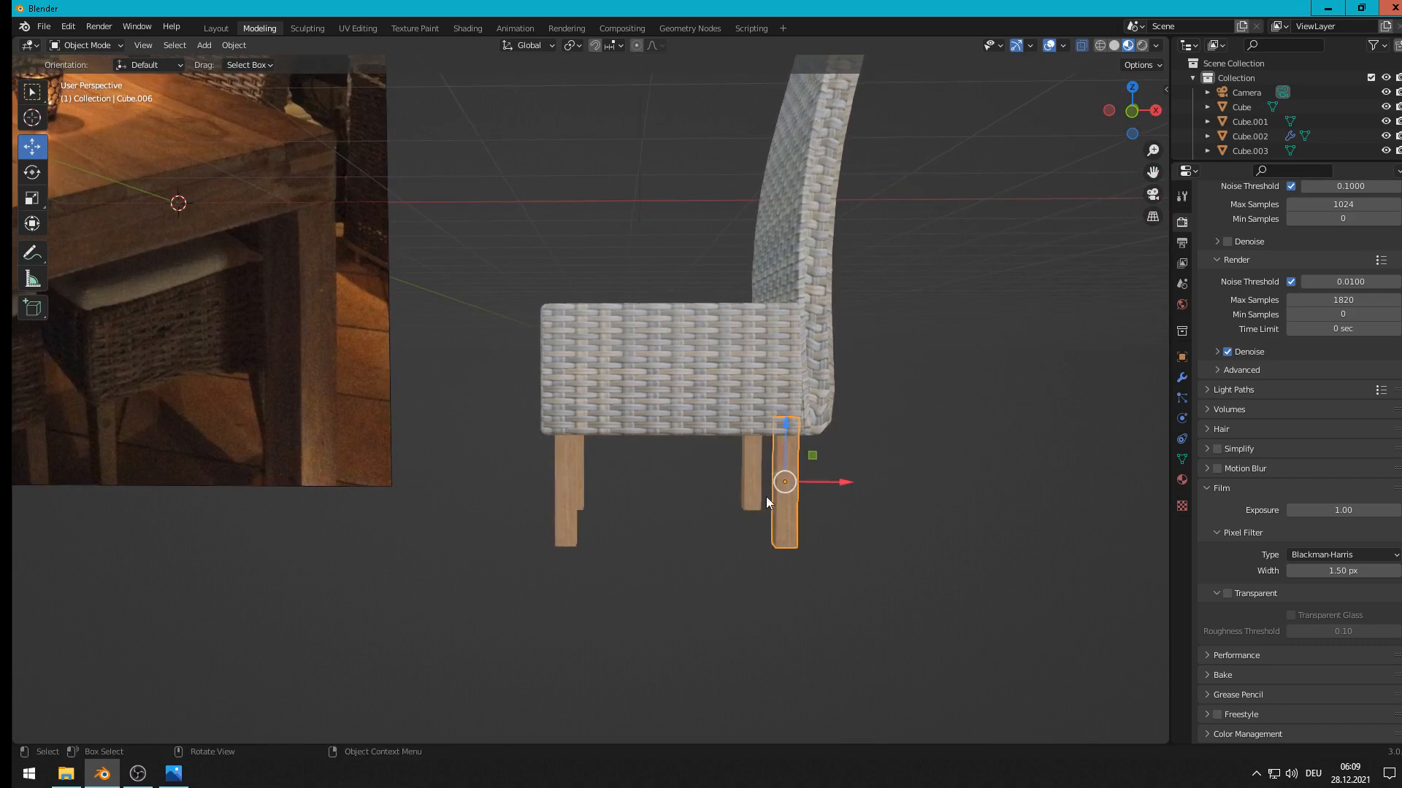
left_click(756, 484, "shift")
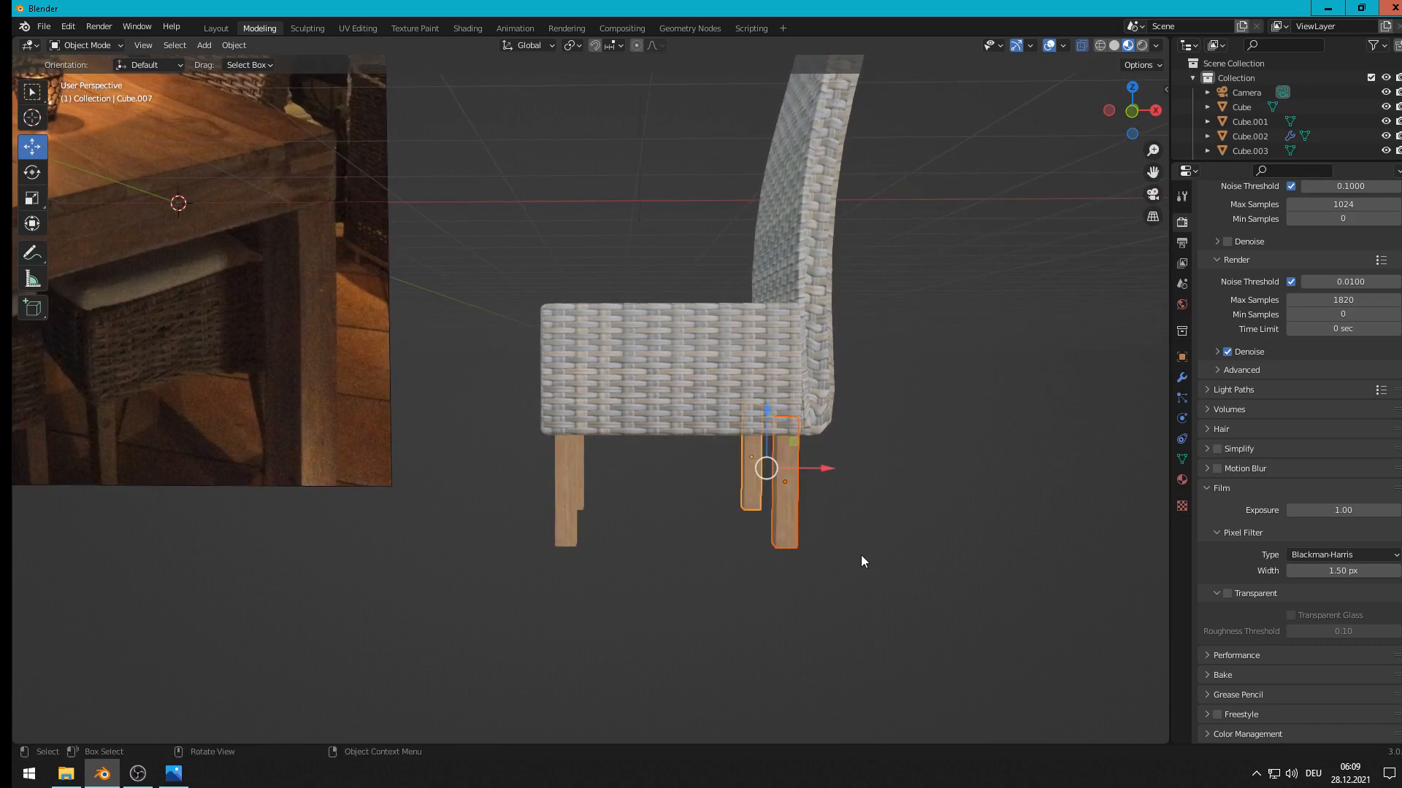
middle_click_drag(867, 548, 829, 525)
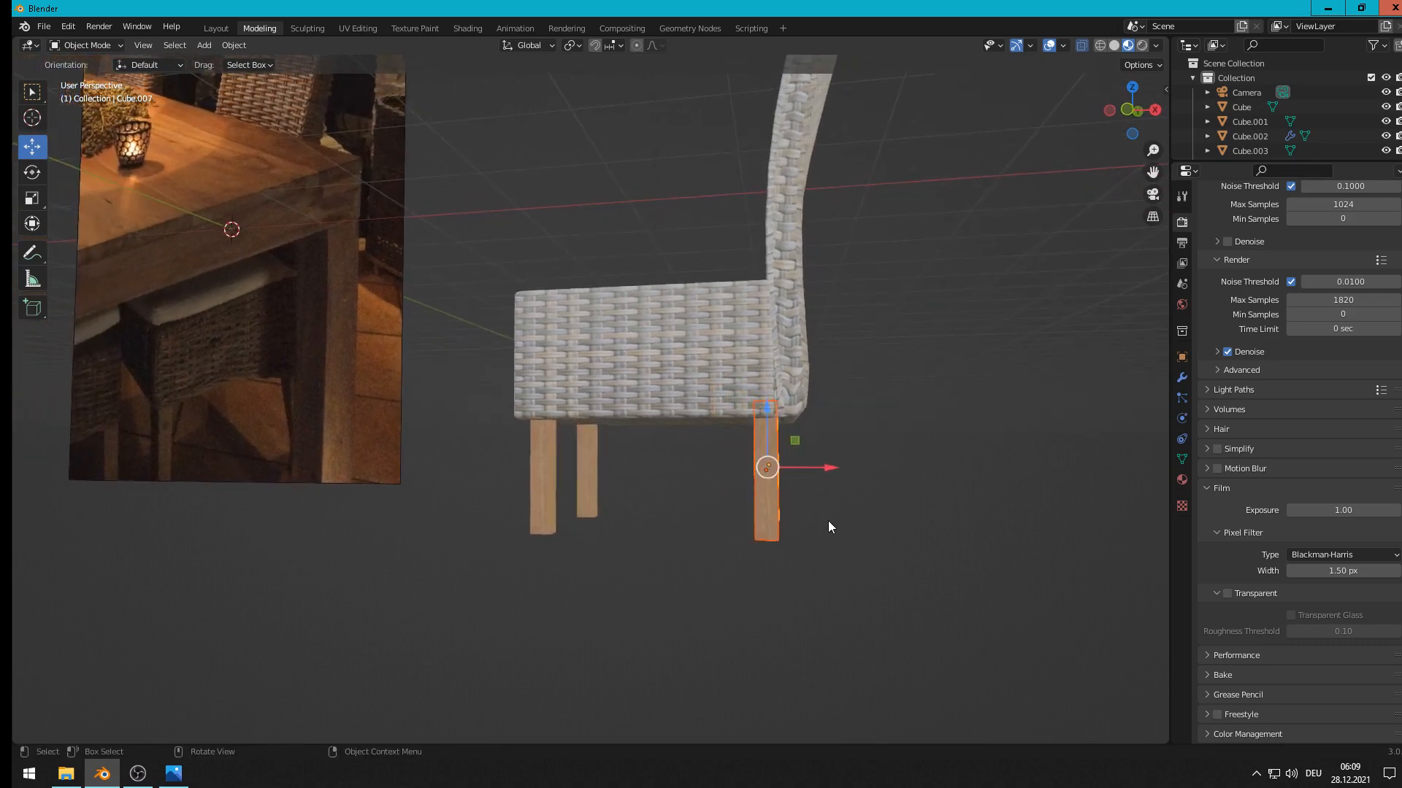
key("r")
key("y")
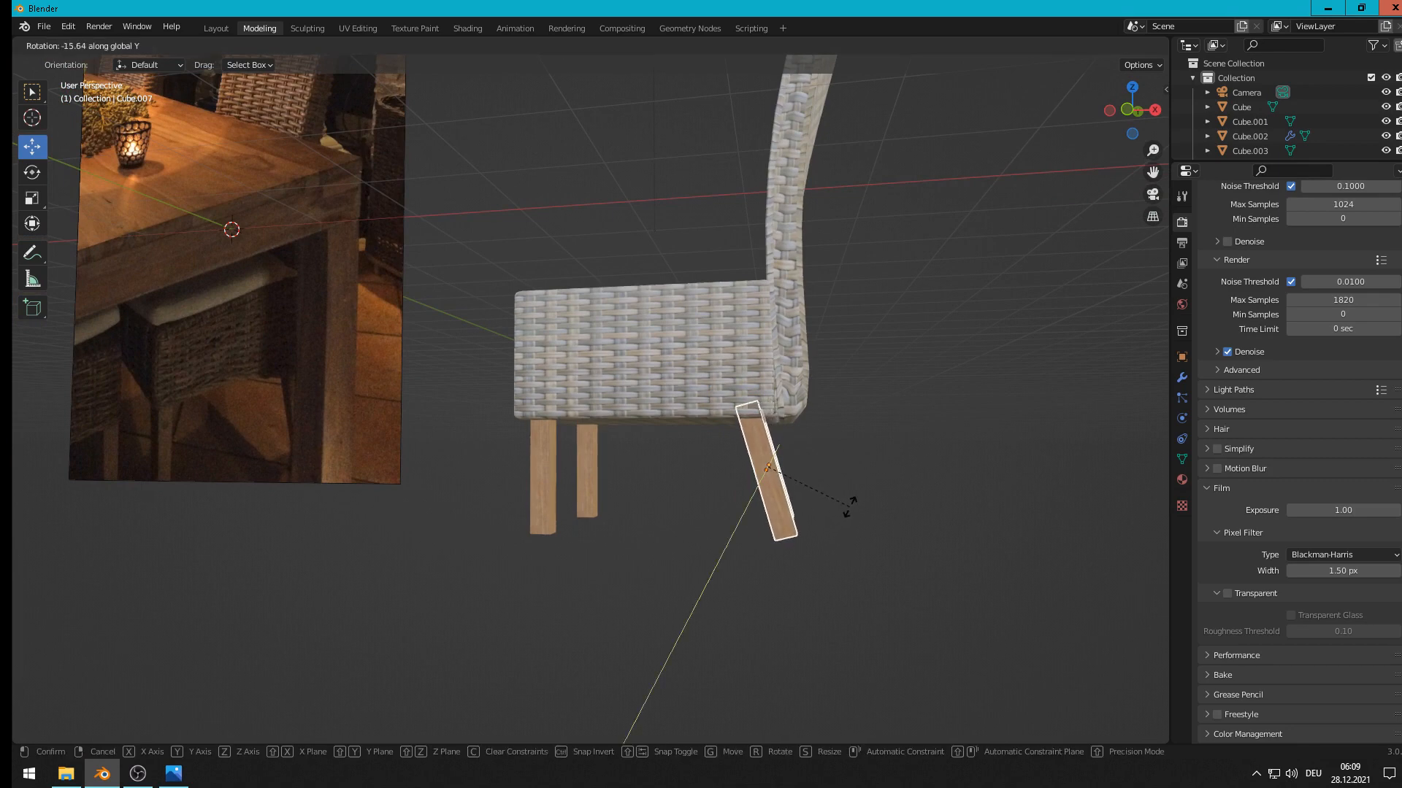
left_click(849, 511)
Step: In front view, lower the rear bottom vertices of both back legs along Z with proportional editing off, making the leg ends horizontal
key("Tab")
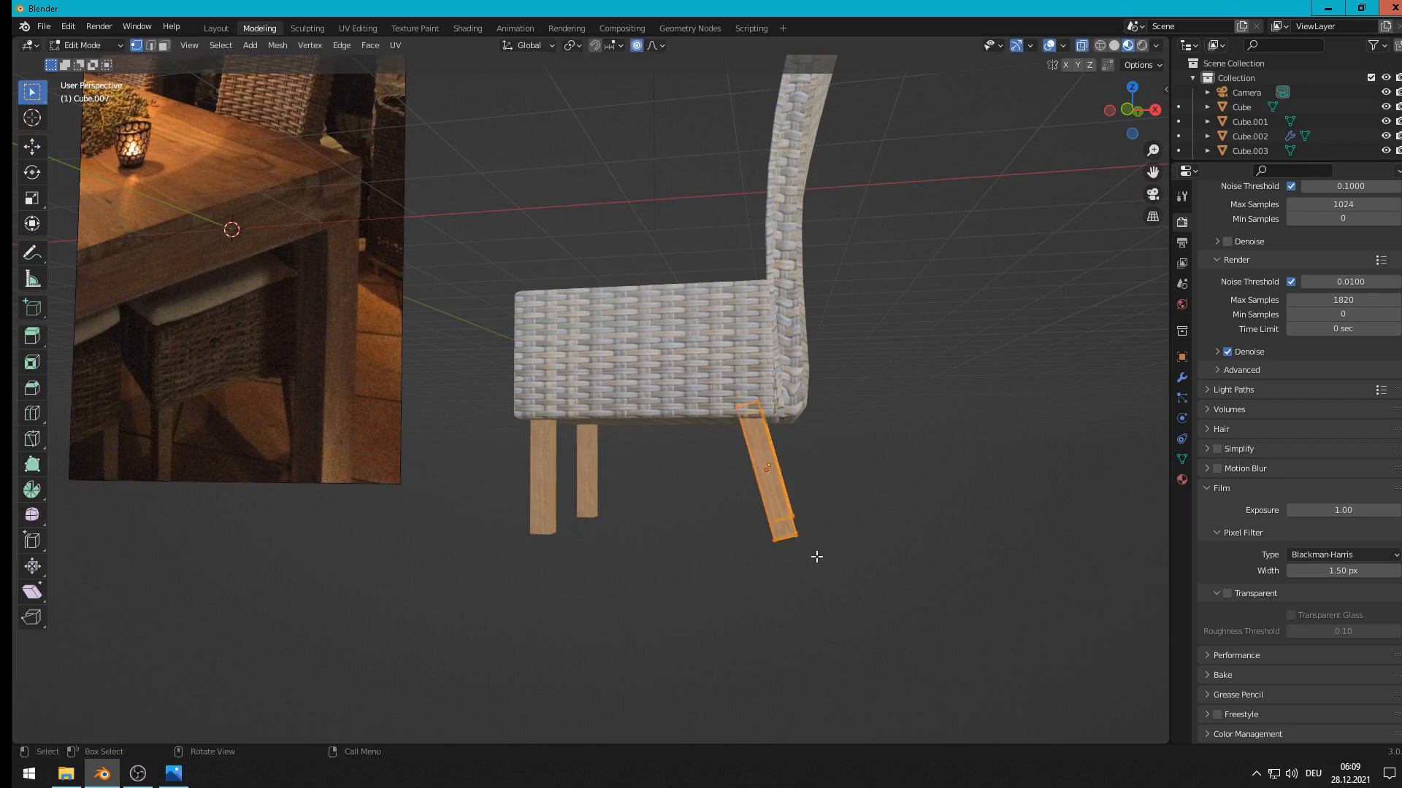
key("KP_1")
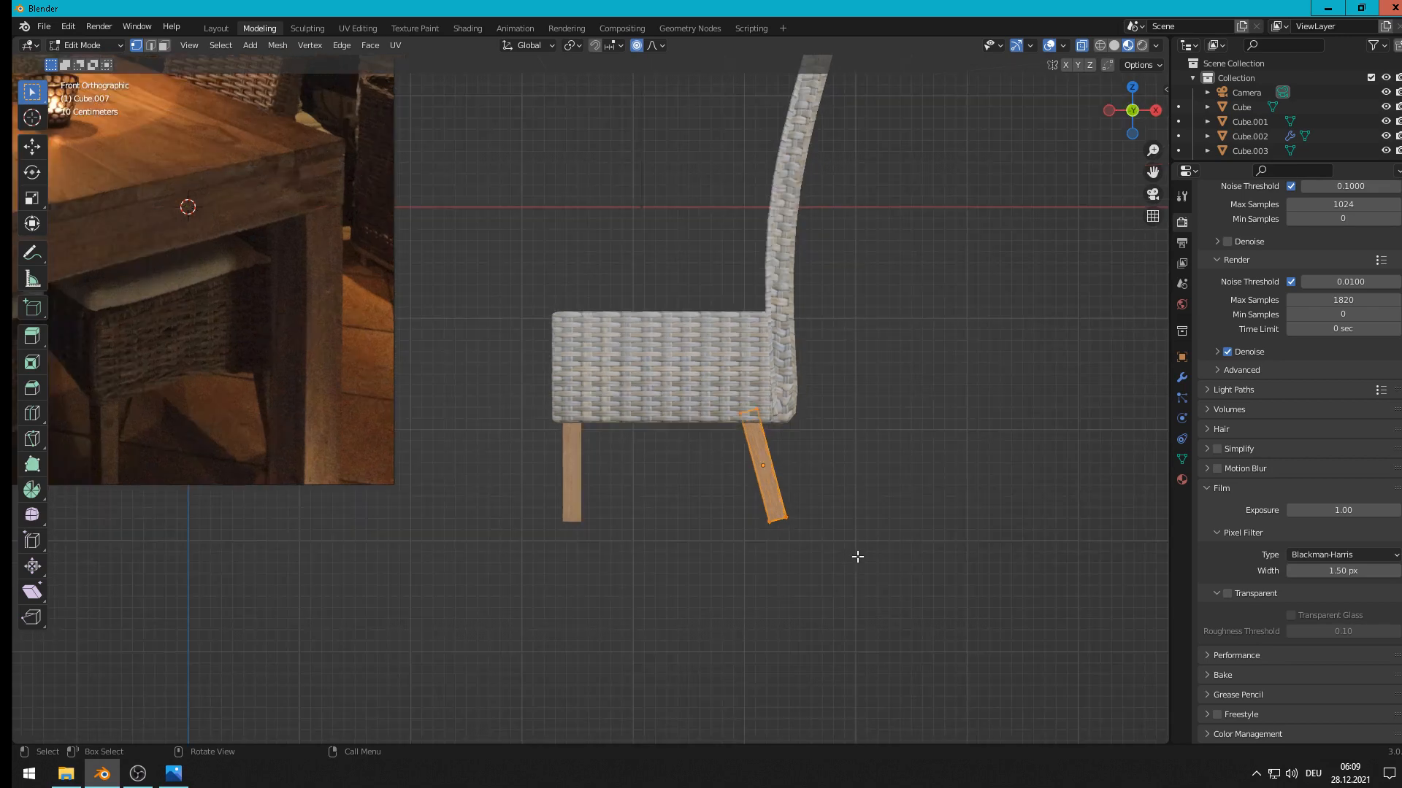
scroll(878, 681, "up", 2)
middle_click_drag(941, 643, 751, 560, "shift")
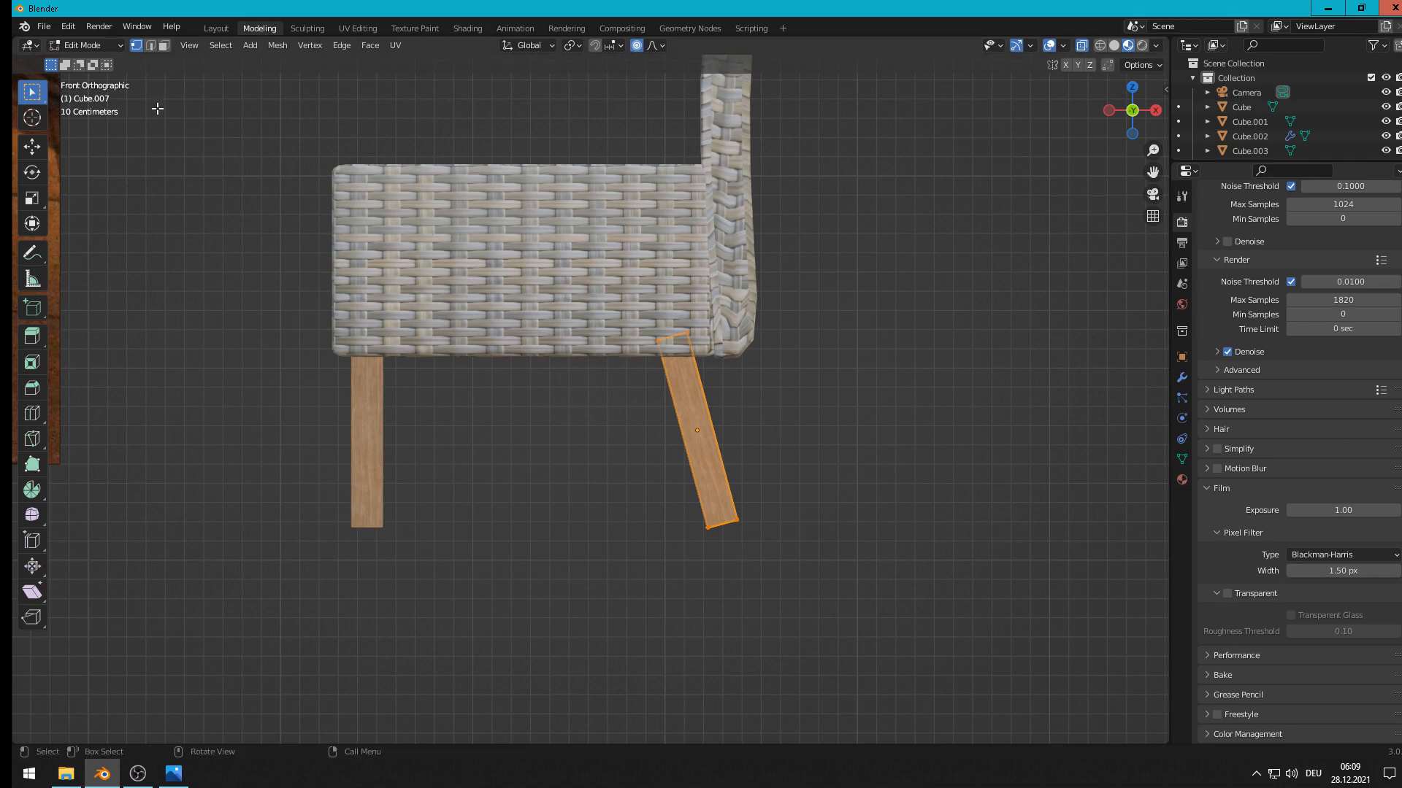
left_click(673, 457)
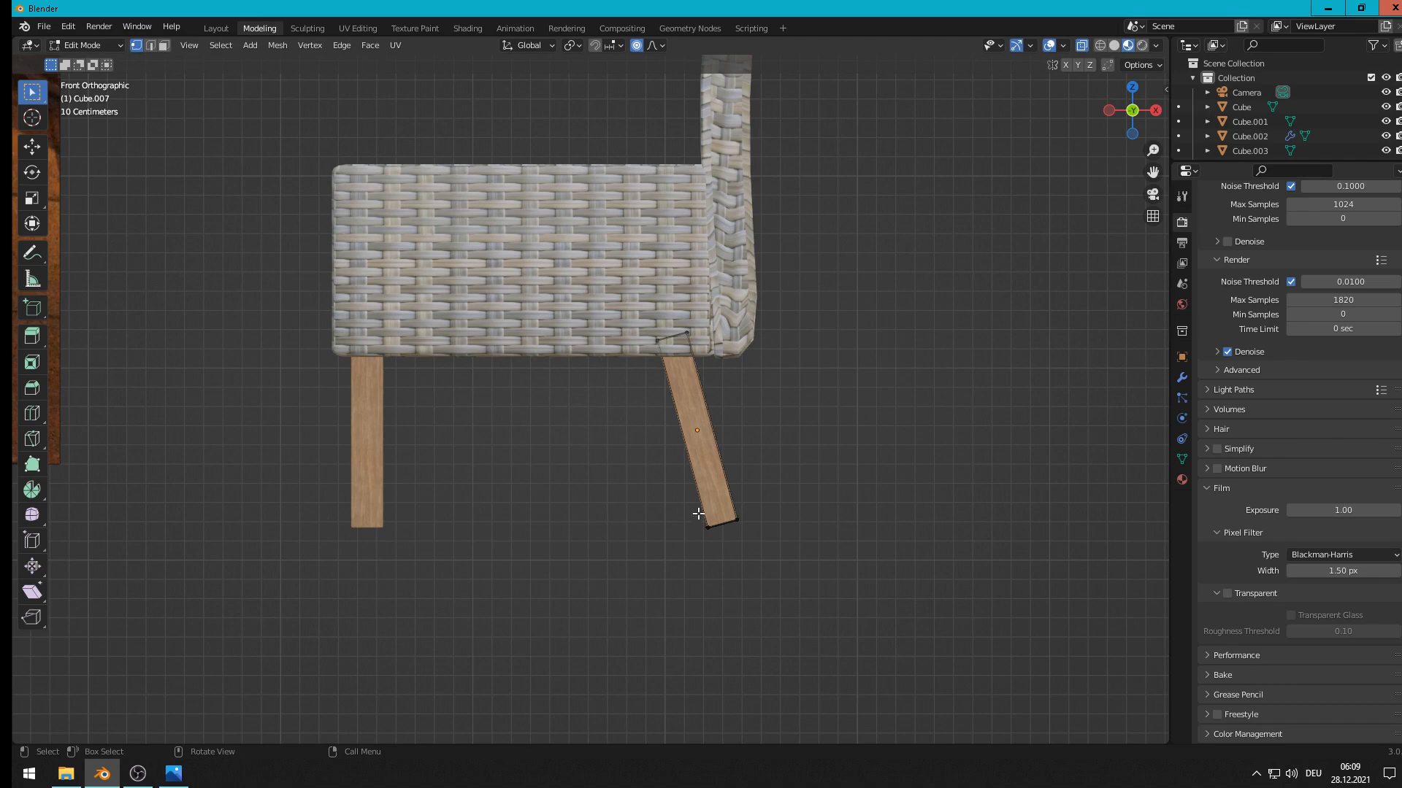
left_click(754, 525)
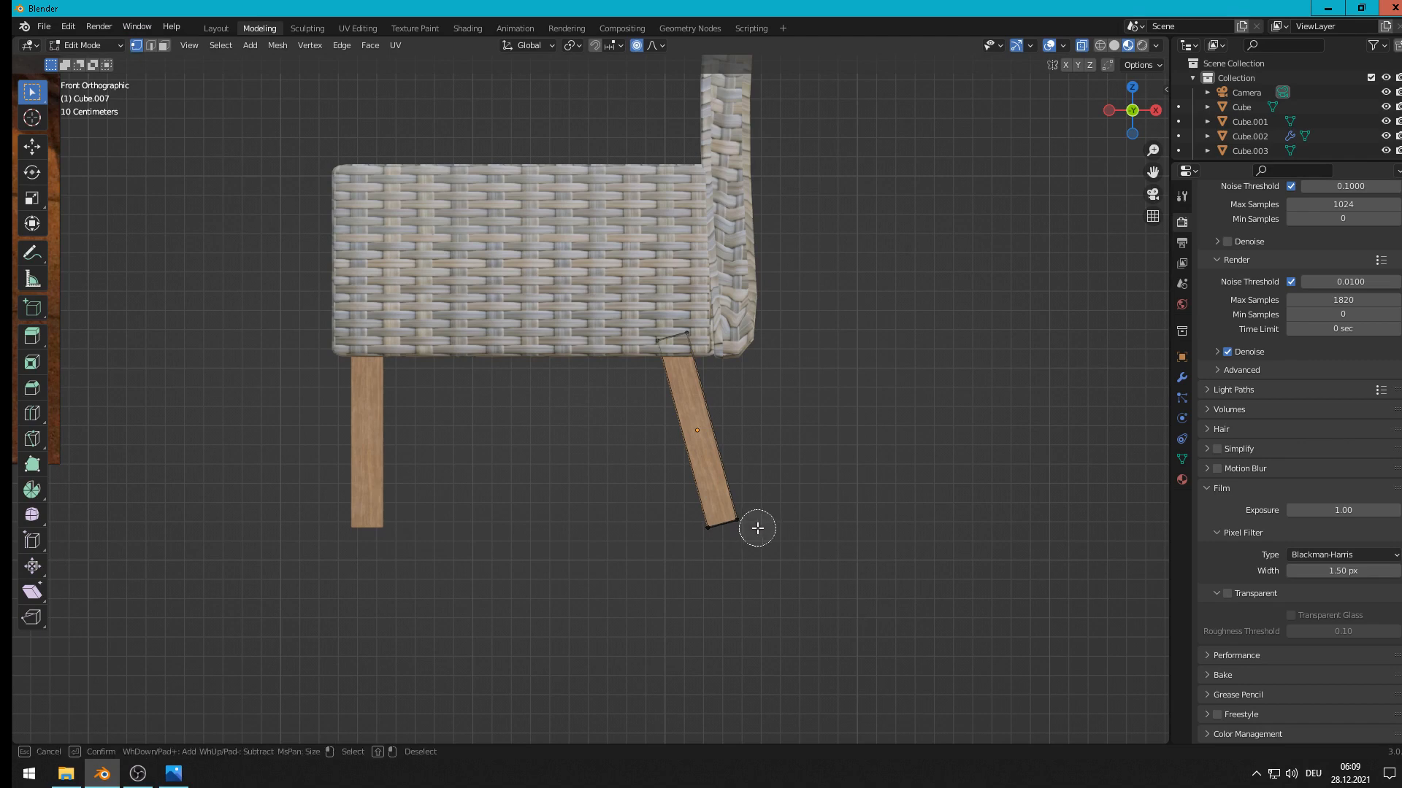
scroll(751, 531, "up", 6)
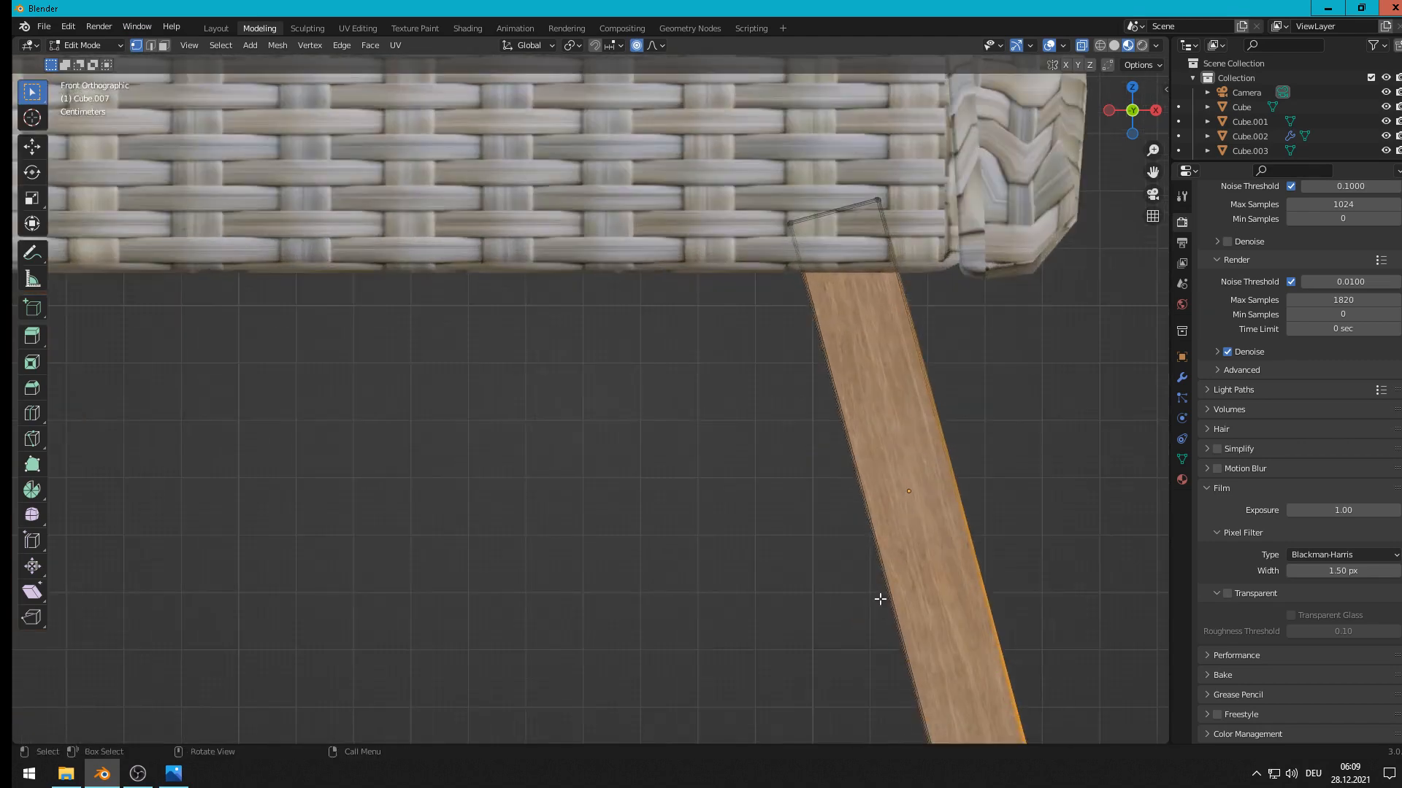
left_click(32, 146)
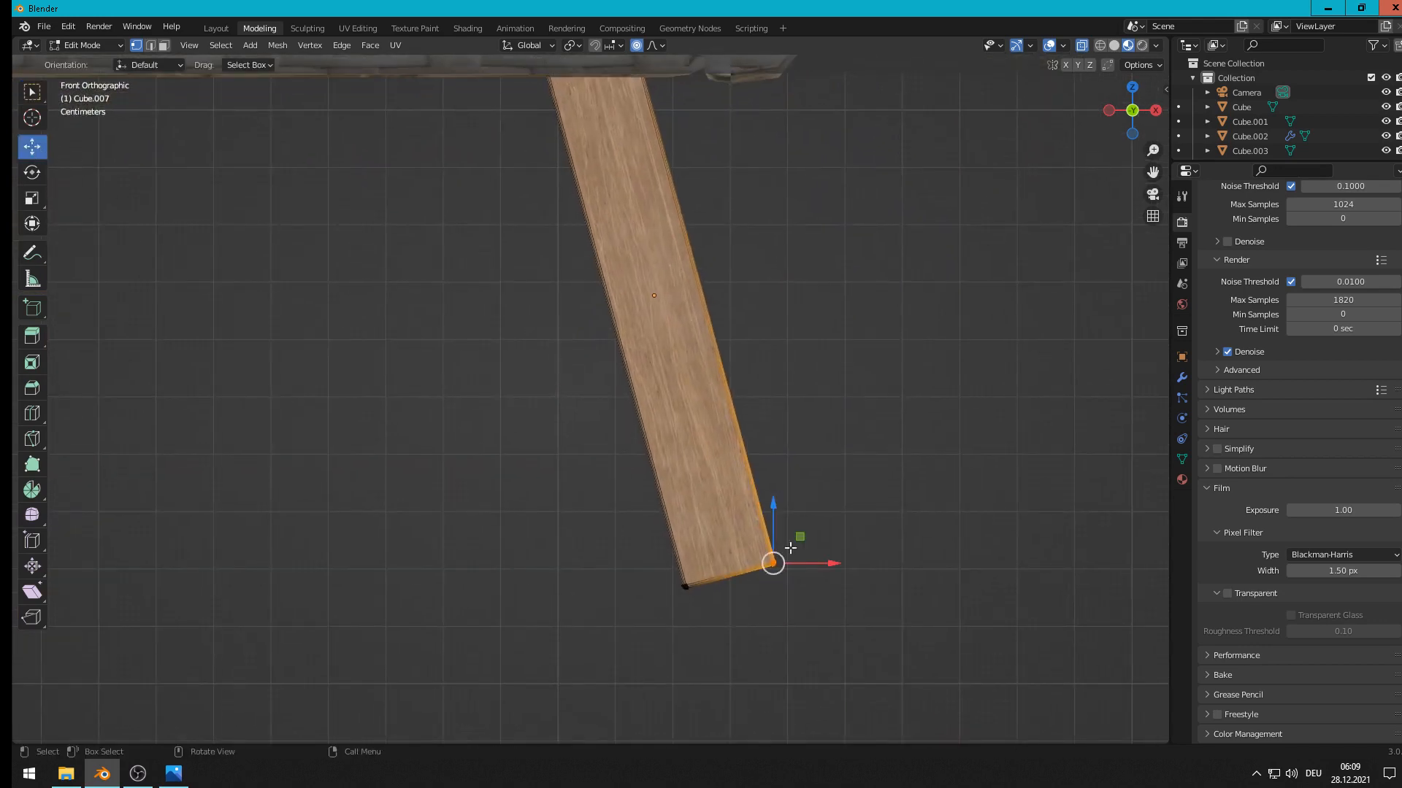
mouse_move(776, 505)
left_mouse_down()
mouse_move(781, 517)
mouse_move(790, 504)
left_mouse_up()
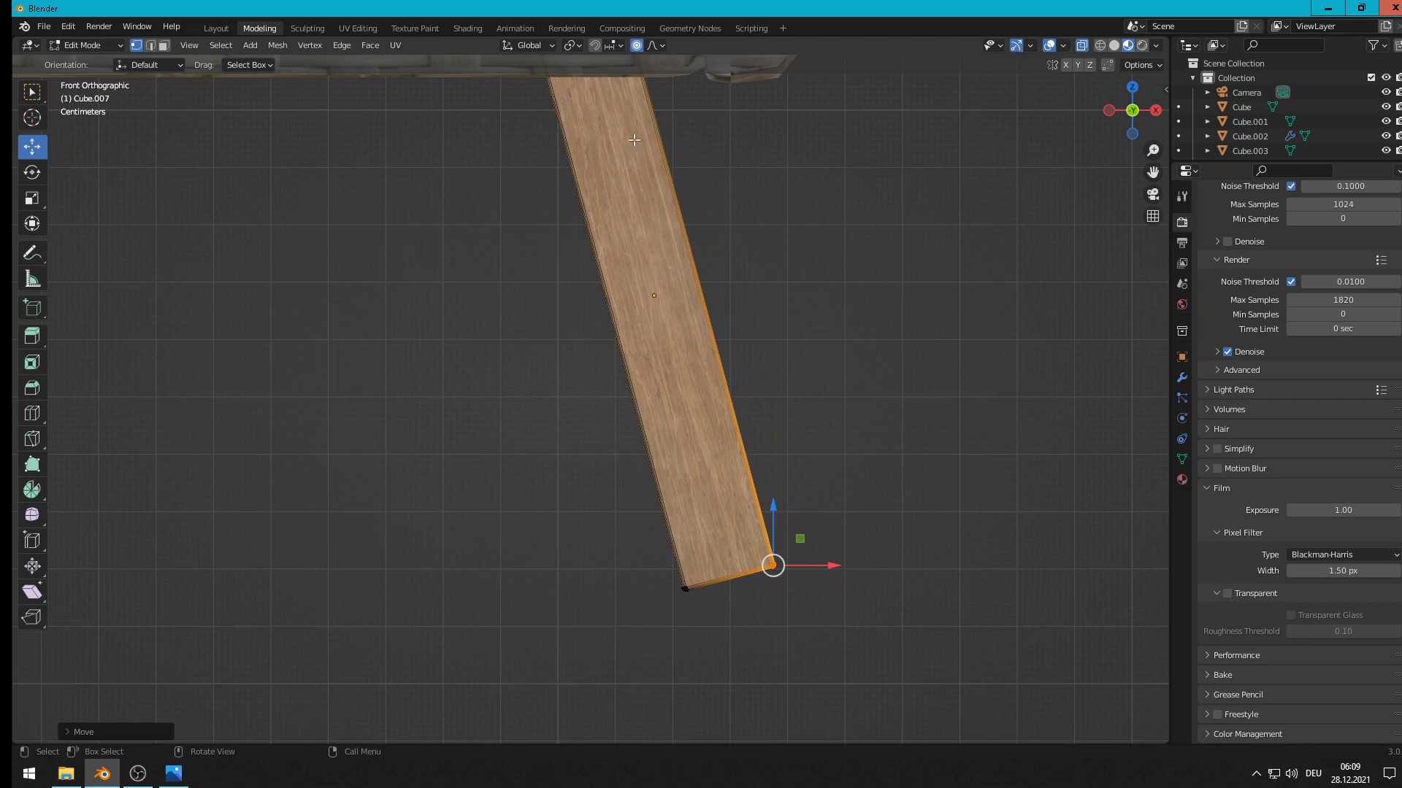
key("ctrl+z")
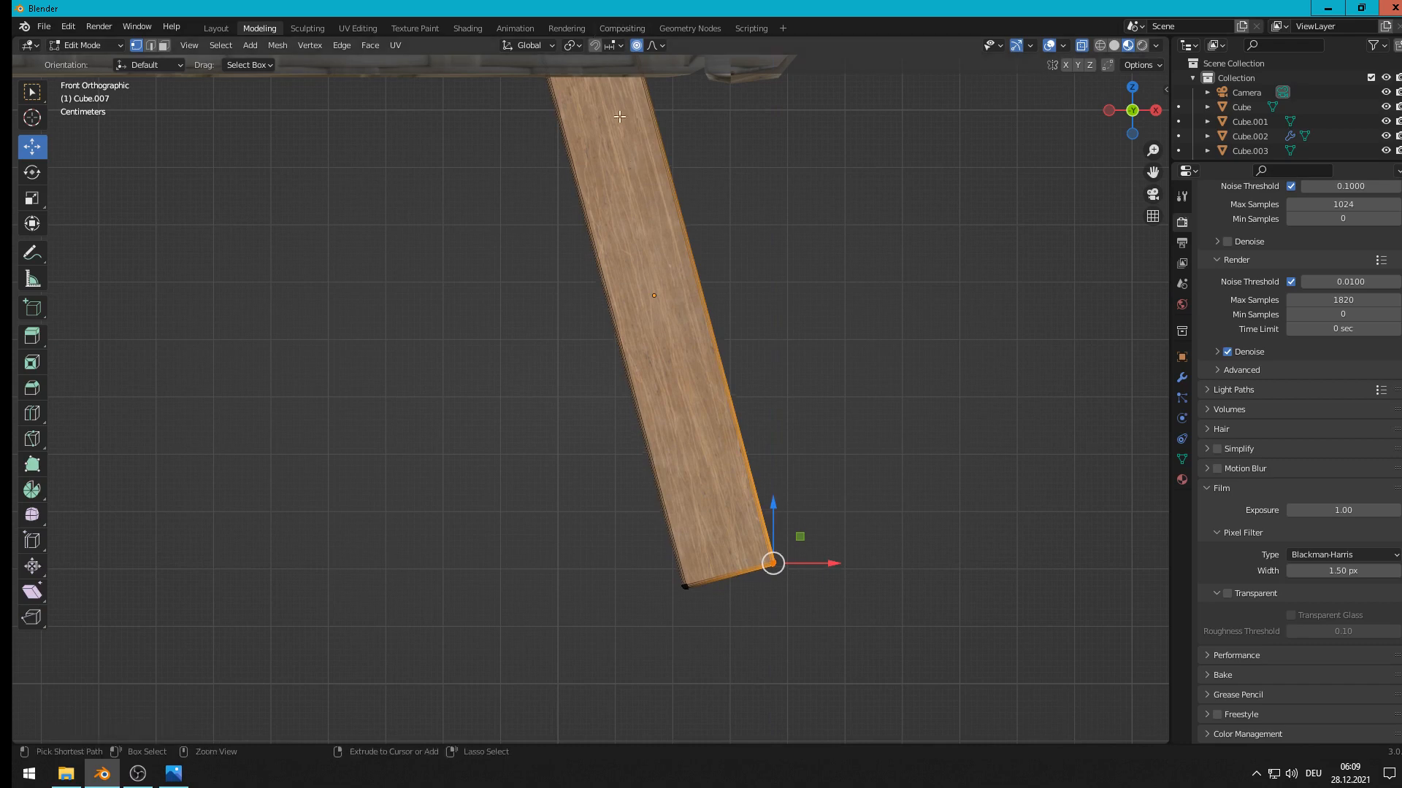
left_click(636, 45)
left_click_drag(769, 503, 772, 528)
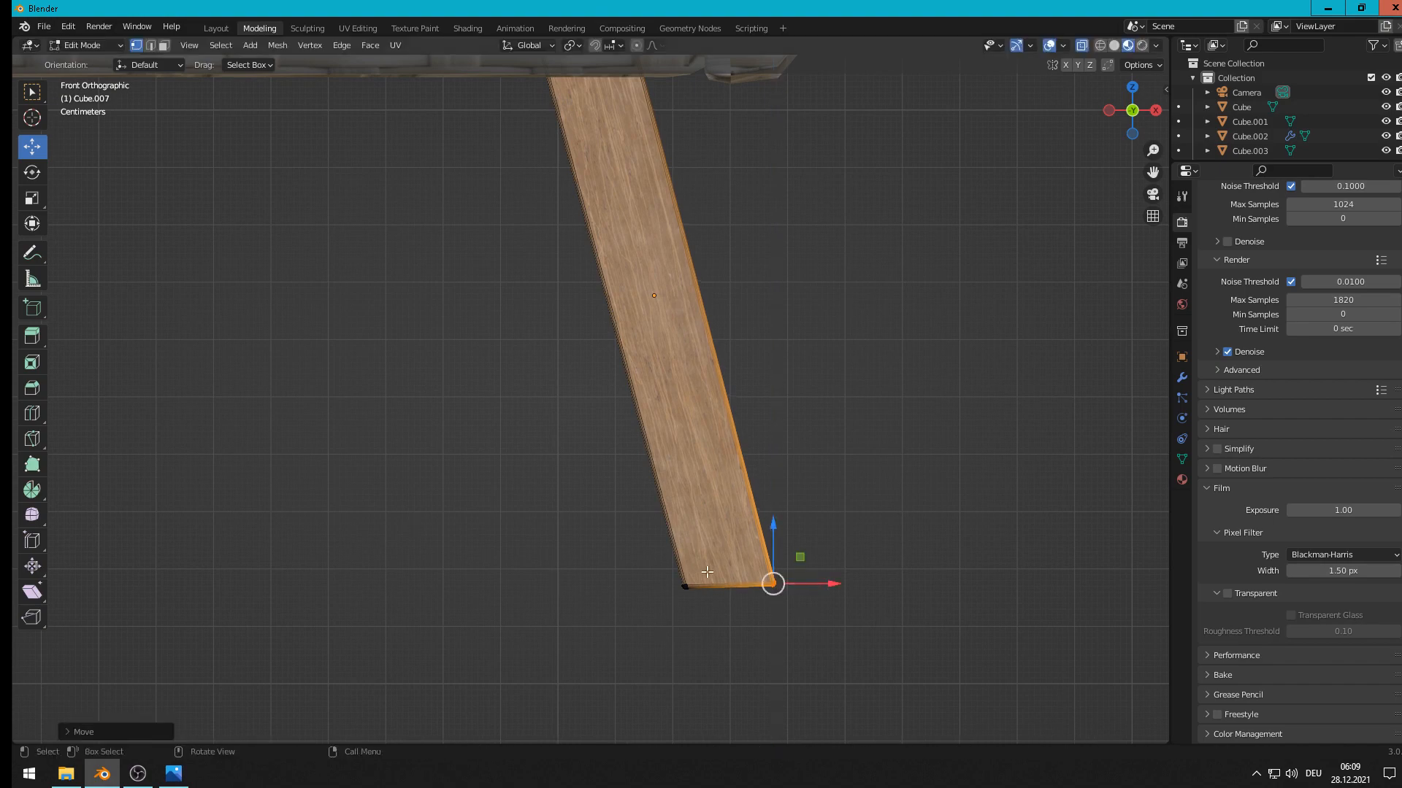
key("Tab")
Step: Examine the chair with its four legs from several angles and compare it with the chair in the reference photo
scroll(704, 572, "down", 5)
middle_click_drag(469, 498, 581, 420)
left_click(472, 498)
scroll(526, 522, "down", 6)
scroll(534, 526, "down", 5)
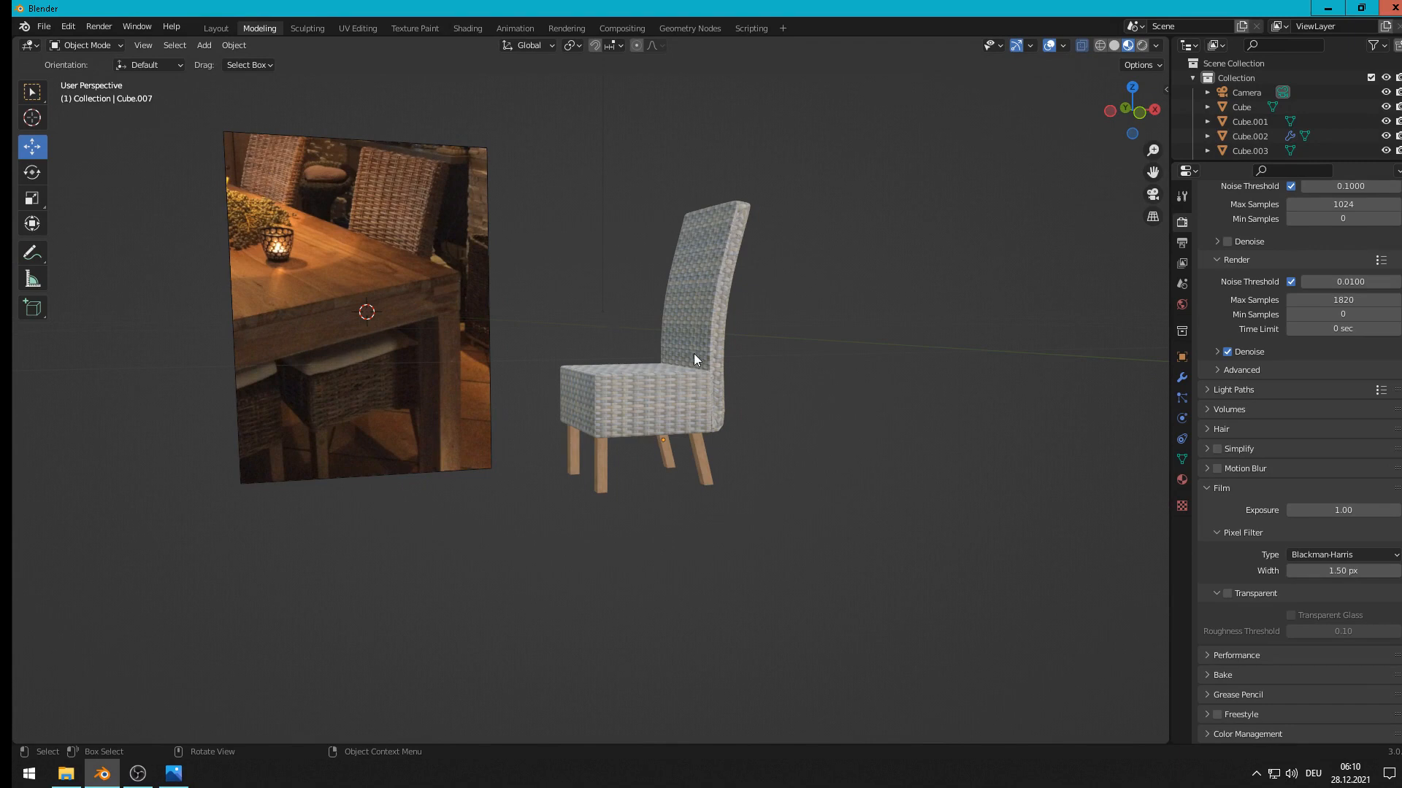
middle_click_drag(484, 457, 625, 479, "shift")
scroll(609, 470, "up", 3)
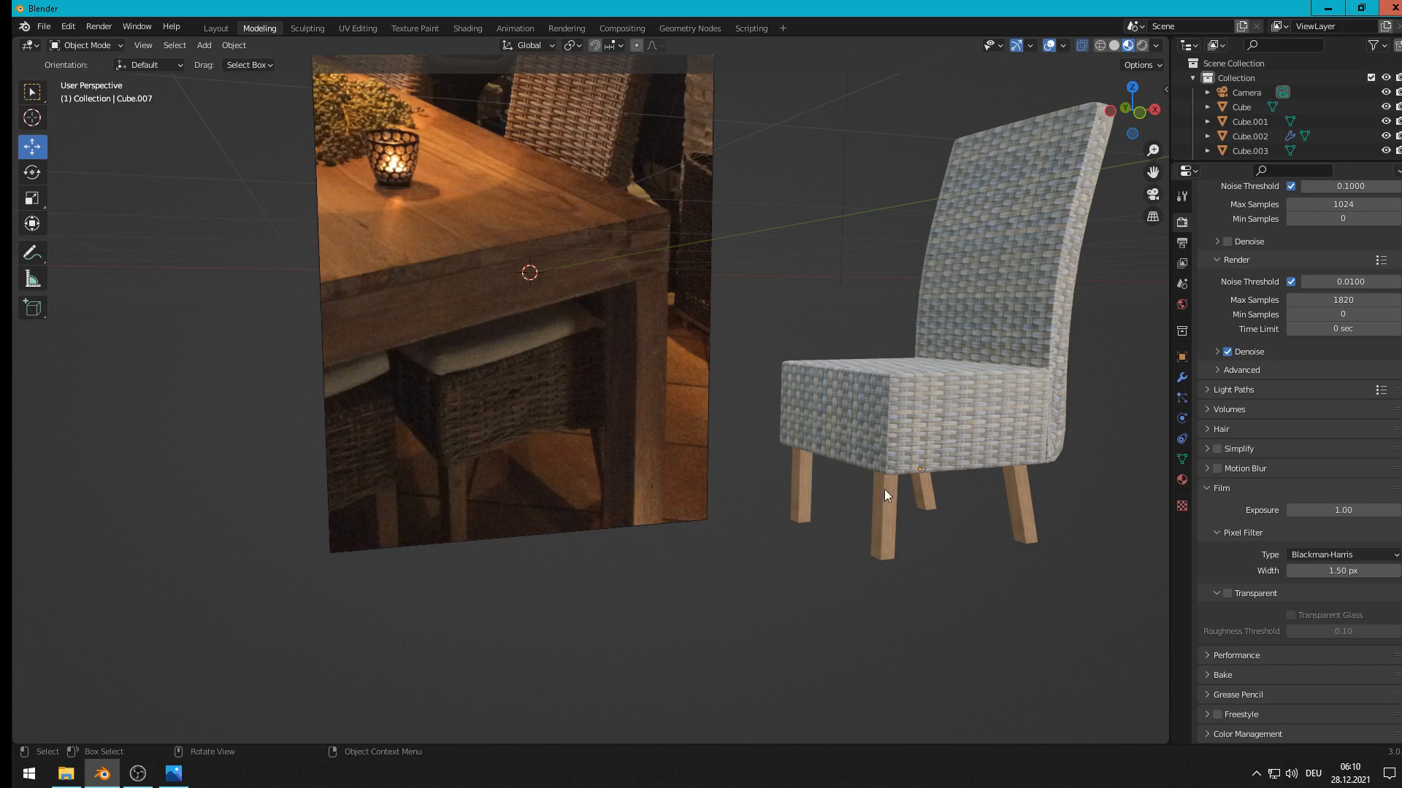
middle_click_drag(887, 486, 834, 492)
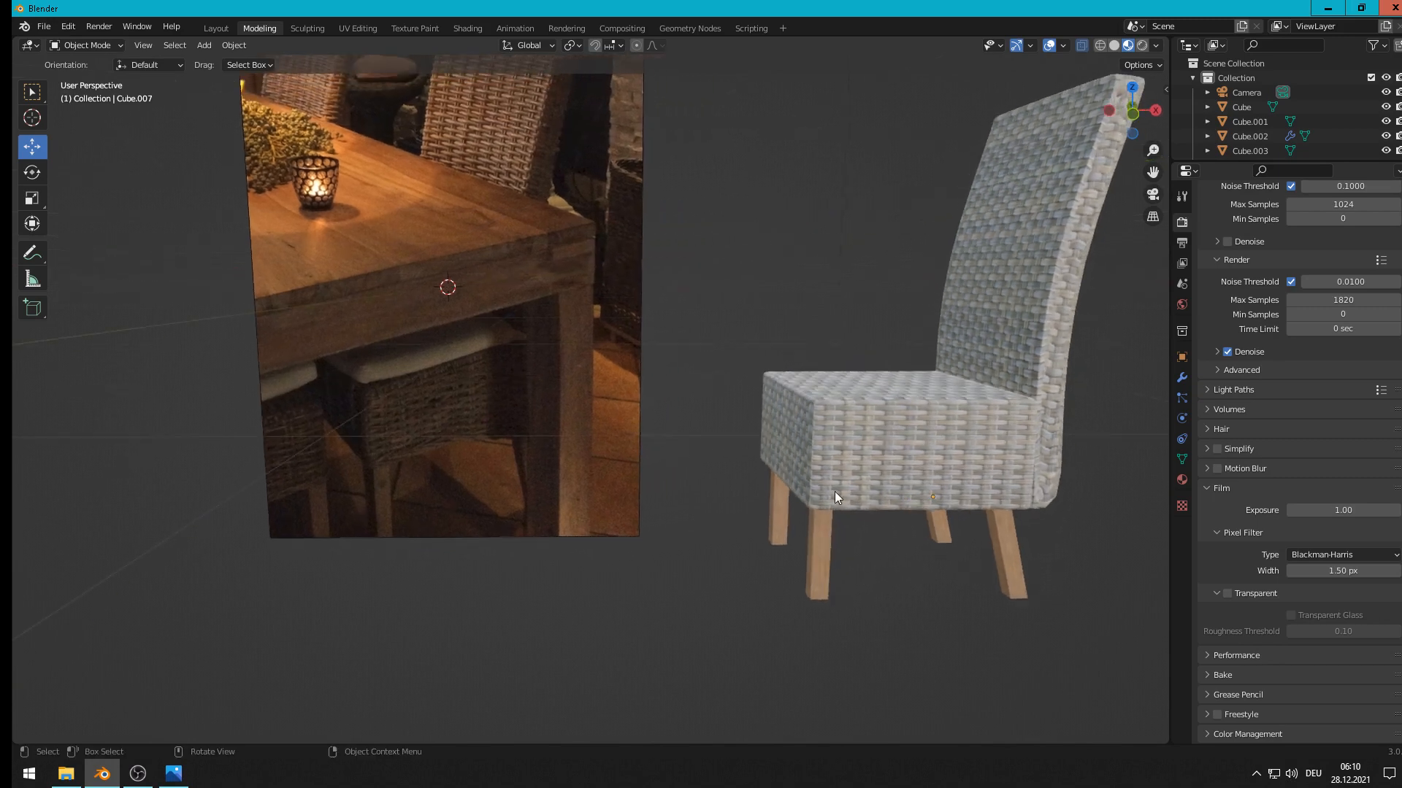
middle_click_drag(865, 546, 580, 324, "shift")
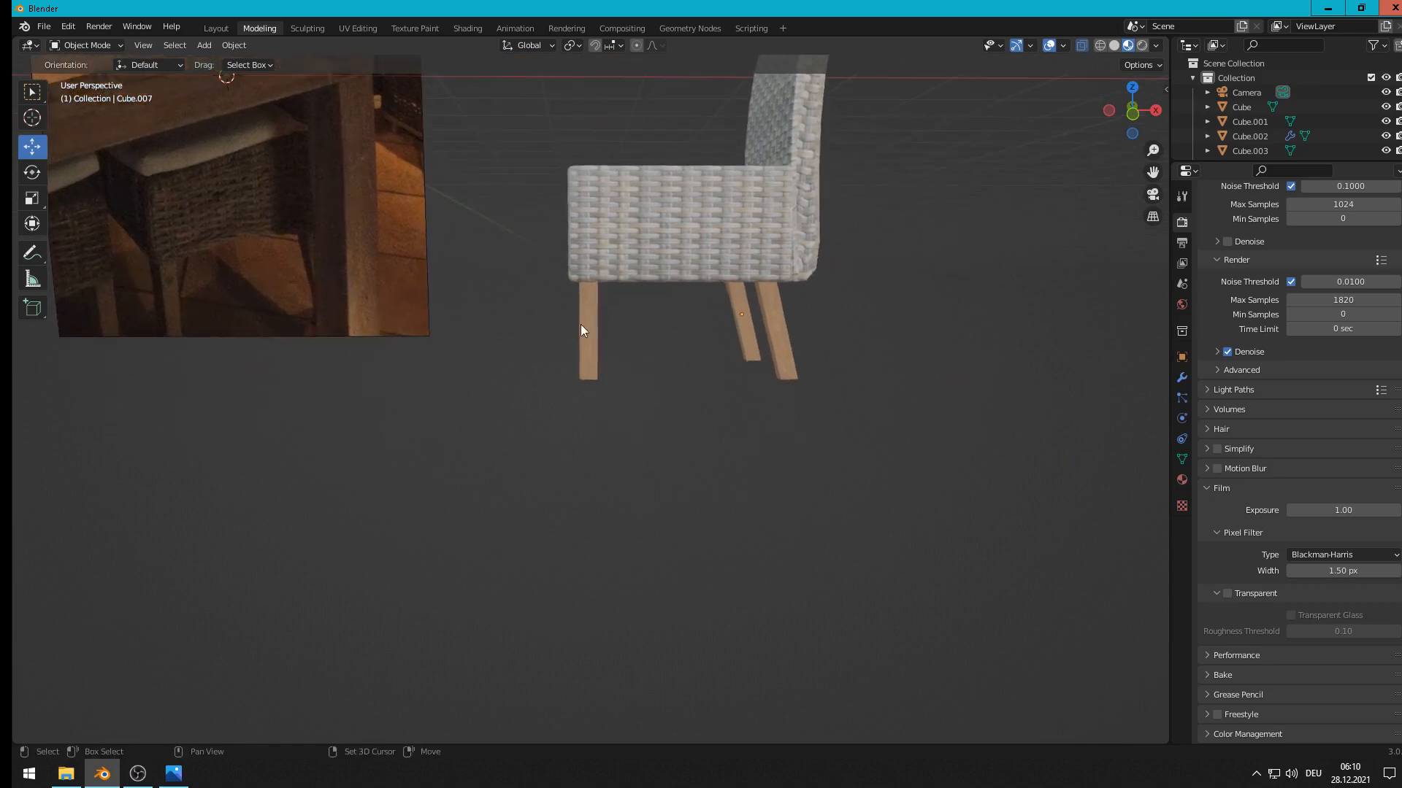
Step: Add a cube, scaled down to roughly the seat's width, and position it along X directly over the chair seat
left_click(206, 45)
mouse_move(213, 55)
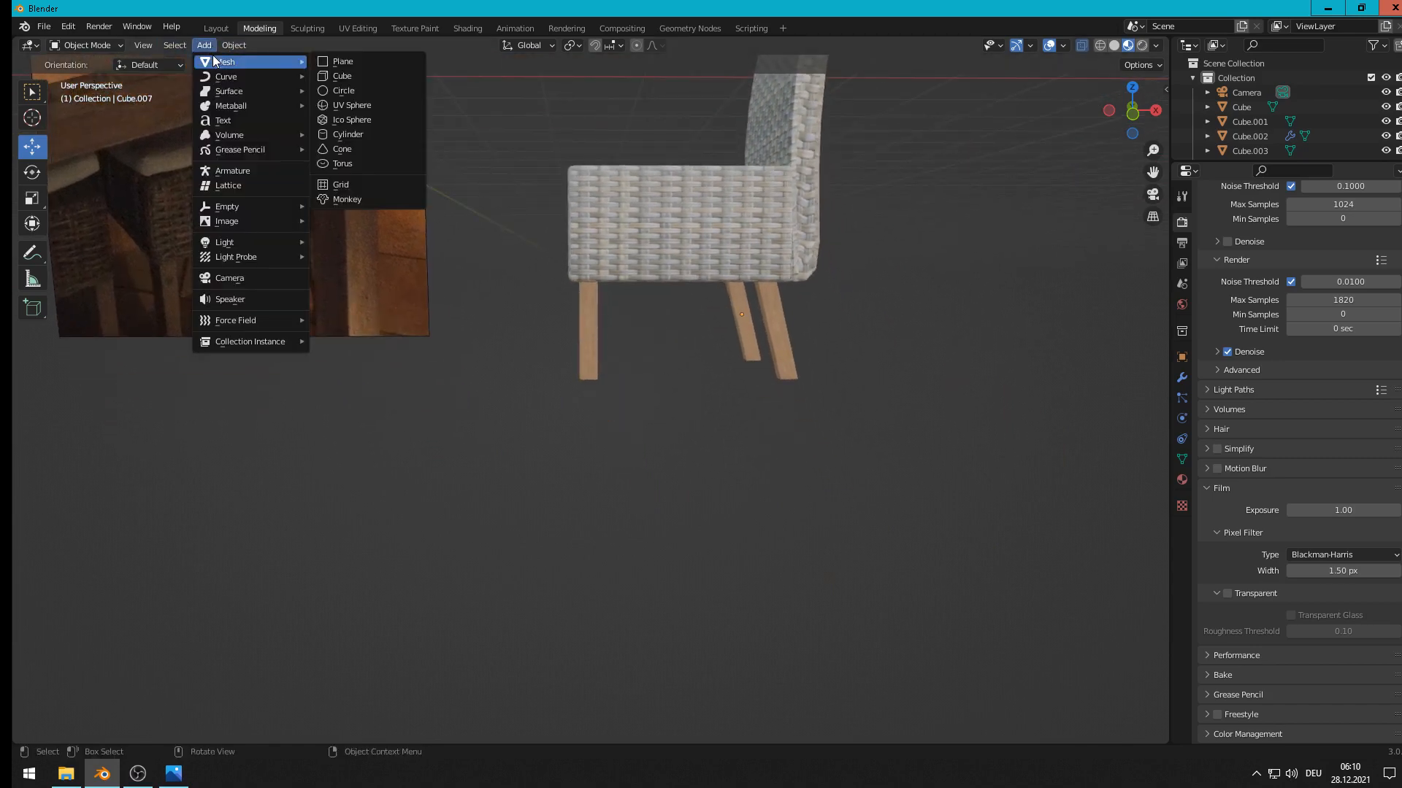
left_click(352, 75)
middle_click_drag(535, 366, 449, 325)
key("s")
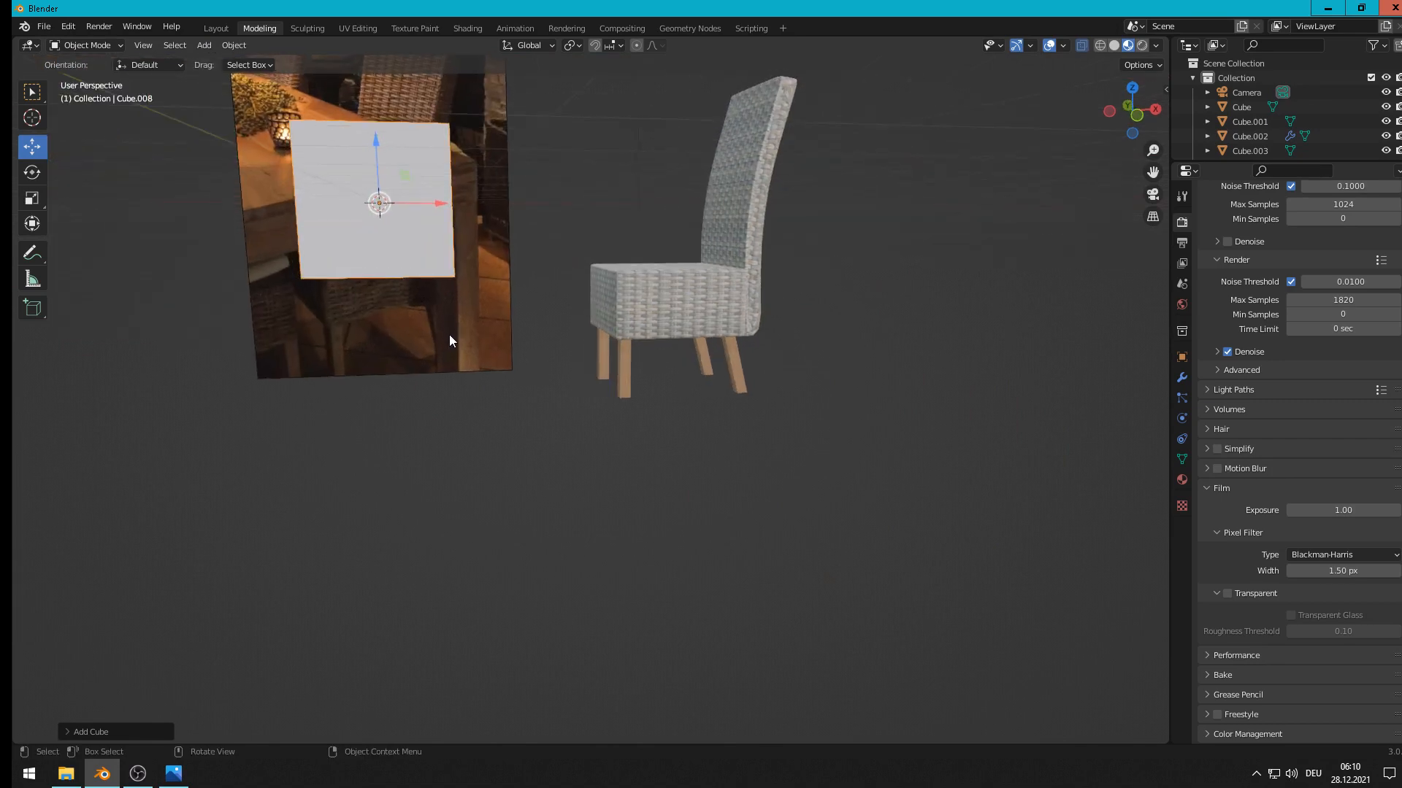
left_click(448, 316)
left_click_drag(436, 204, 708, 208)
key("KP_1")
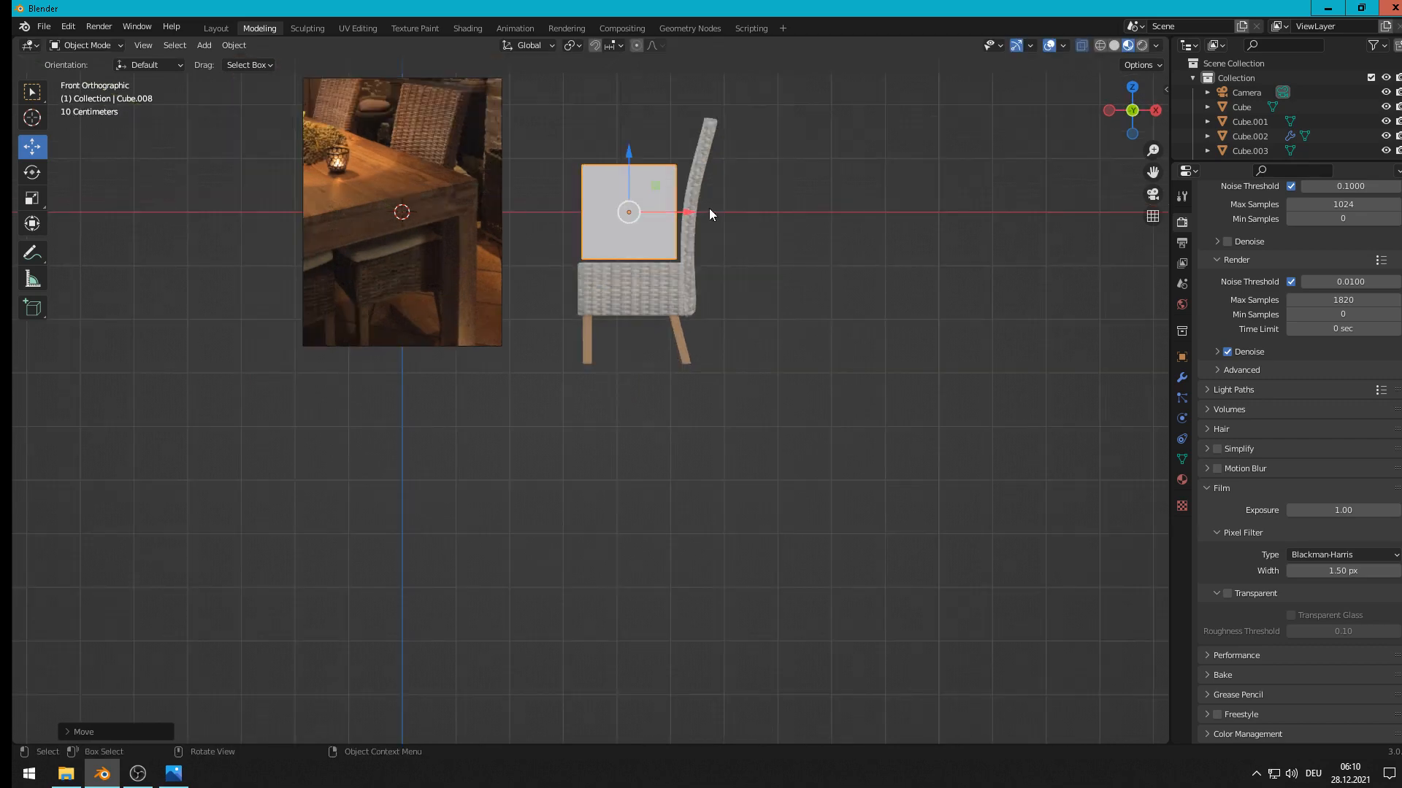
Step: Flatten the cube along Z to about 0.1 of its height and lower it onto the wicker seat as a cushion slab
scroll(689, 213, "up", 3)
middle_click_drag(781, 190, 843, 440, "shift")
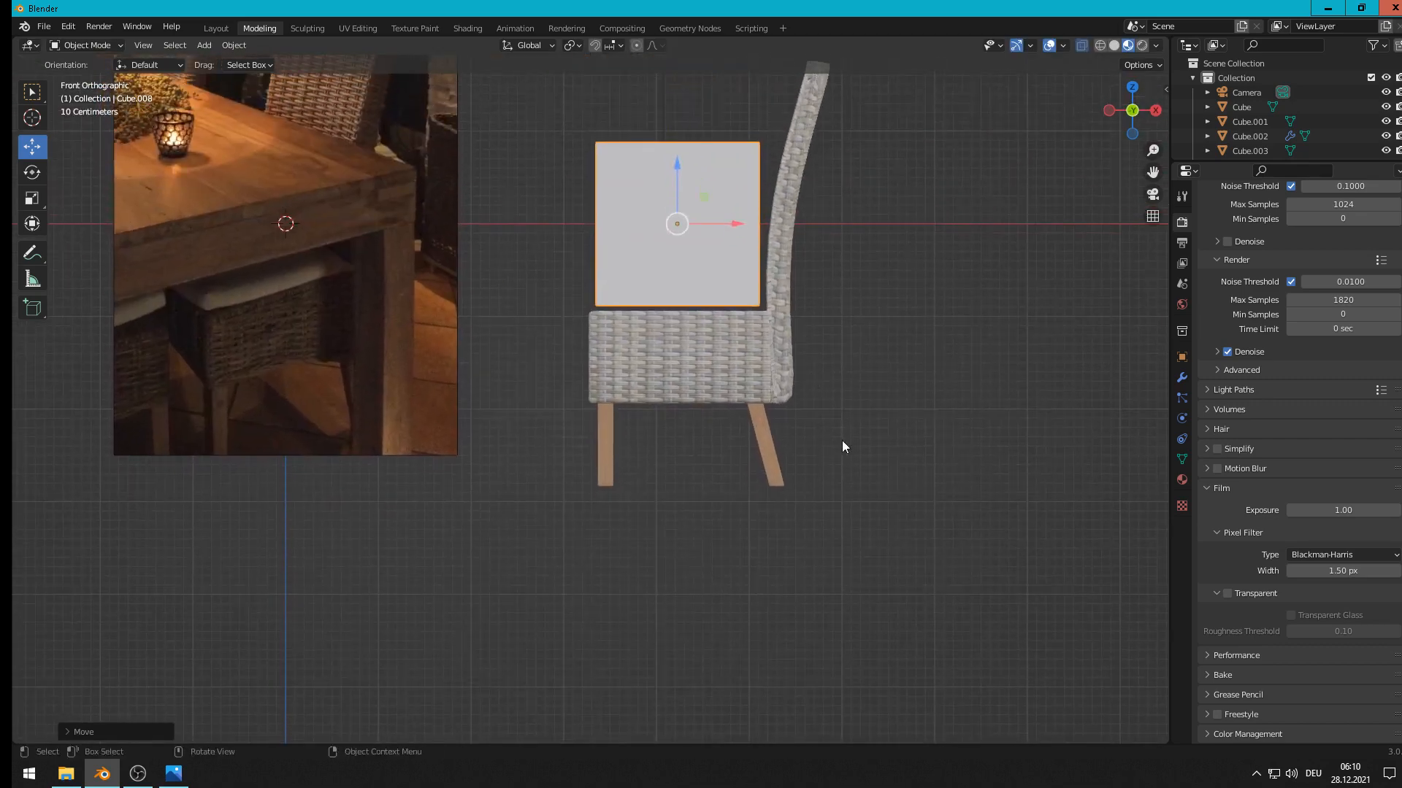
key("s")
key("z")
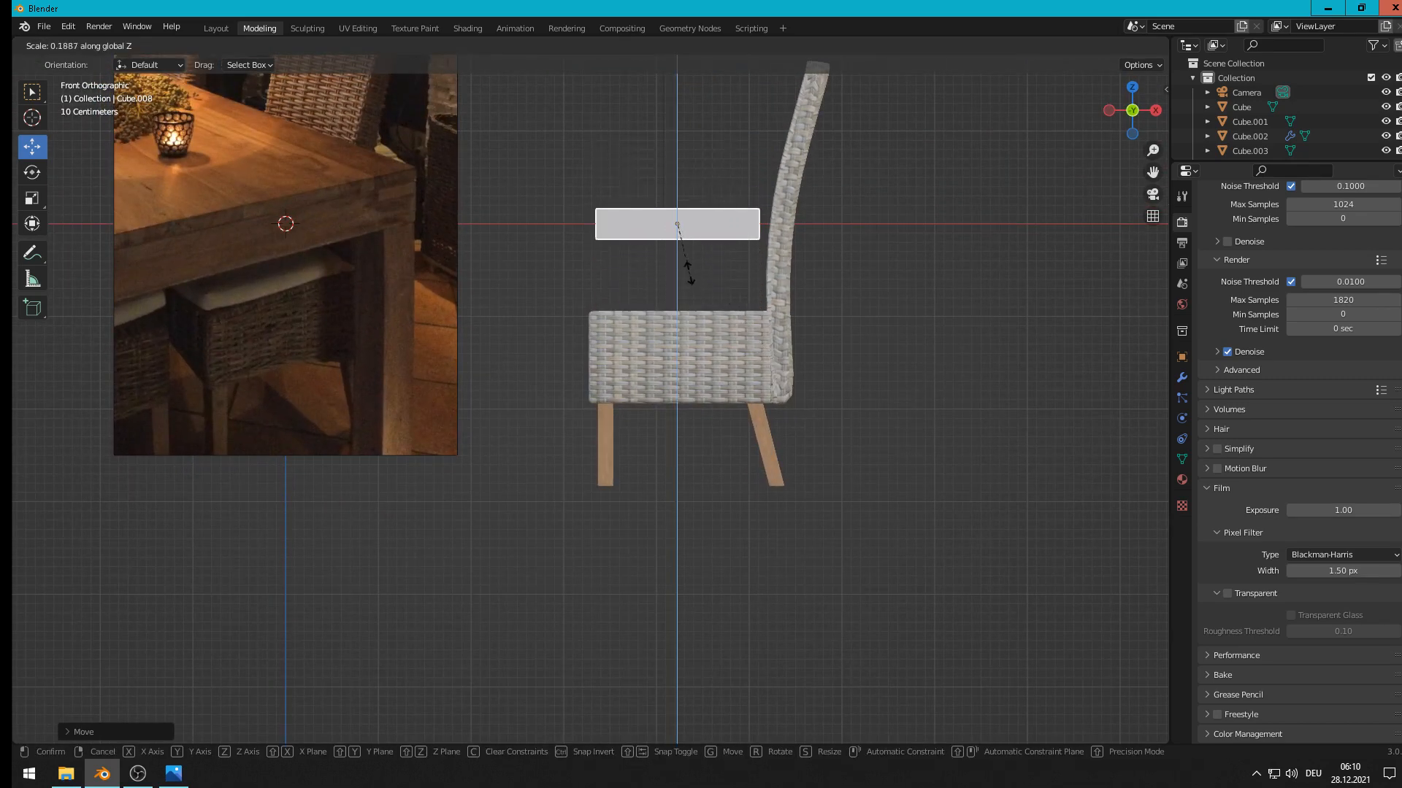
left_click(679, 246)
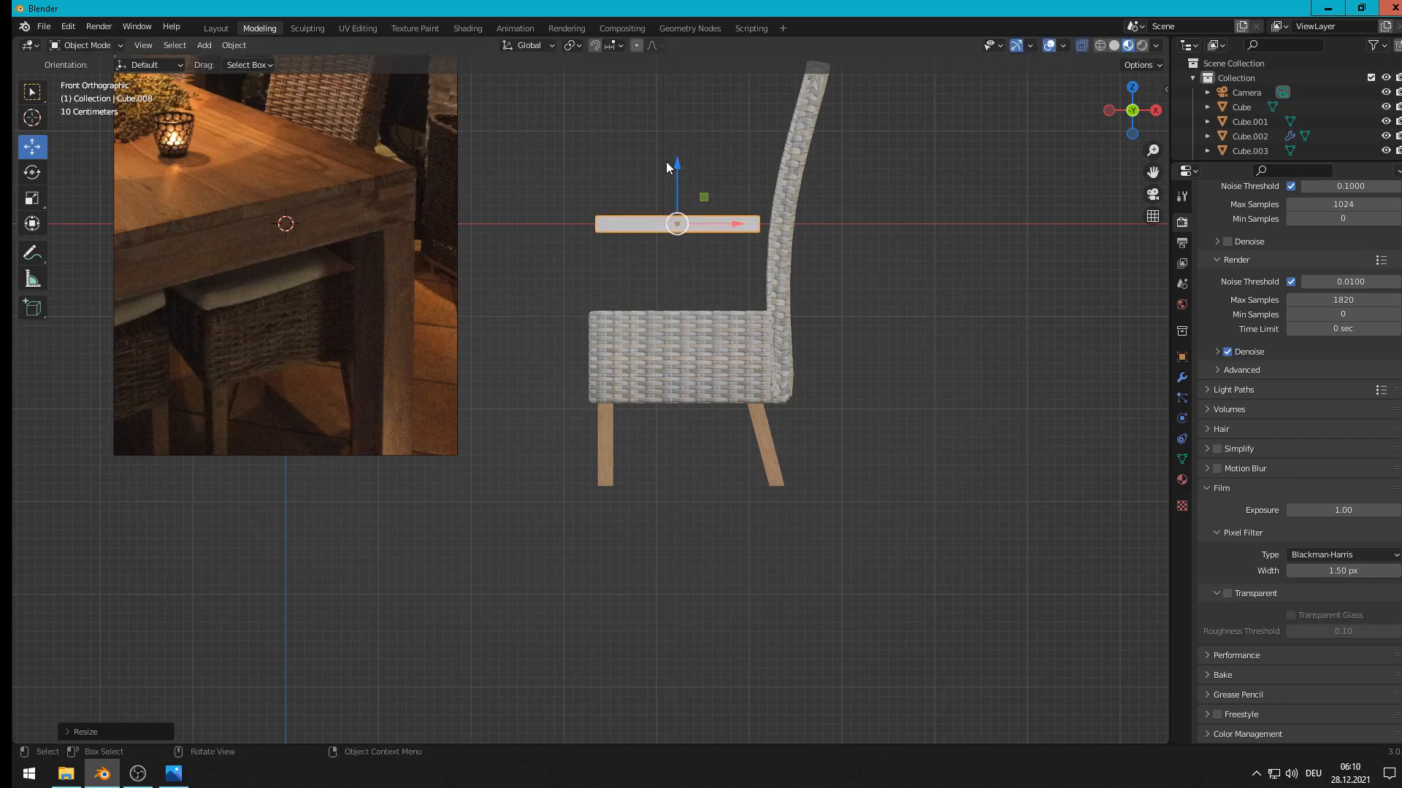
left_click_drag(667, 162, 670, 255)
Step: Add one centred horizontal loop cut around the cushion slab's sides and scale the loop outwards to about 1.06
middle_click_drag(668, 252, 740, 282)
scroll(977, 432, "up", 3)
middle_click_drag(894, 500, 685, 467, "shift")
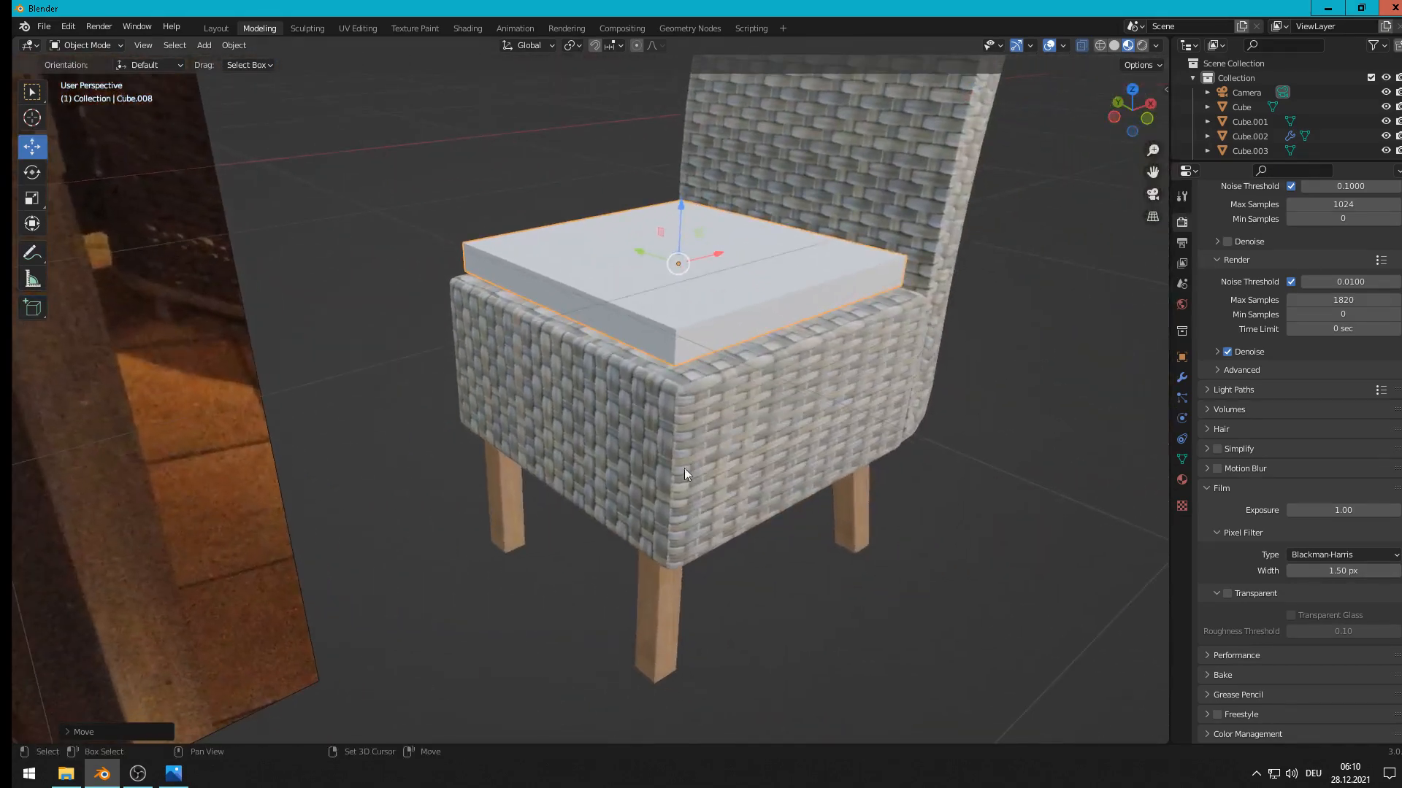
scroll(663, 414, "up", 2)
scroll(735, 362, "up", 1)
middle_click_drag(736, 363, 599, 416, "shift")
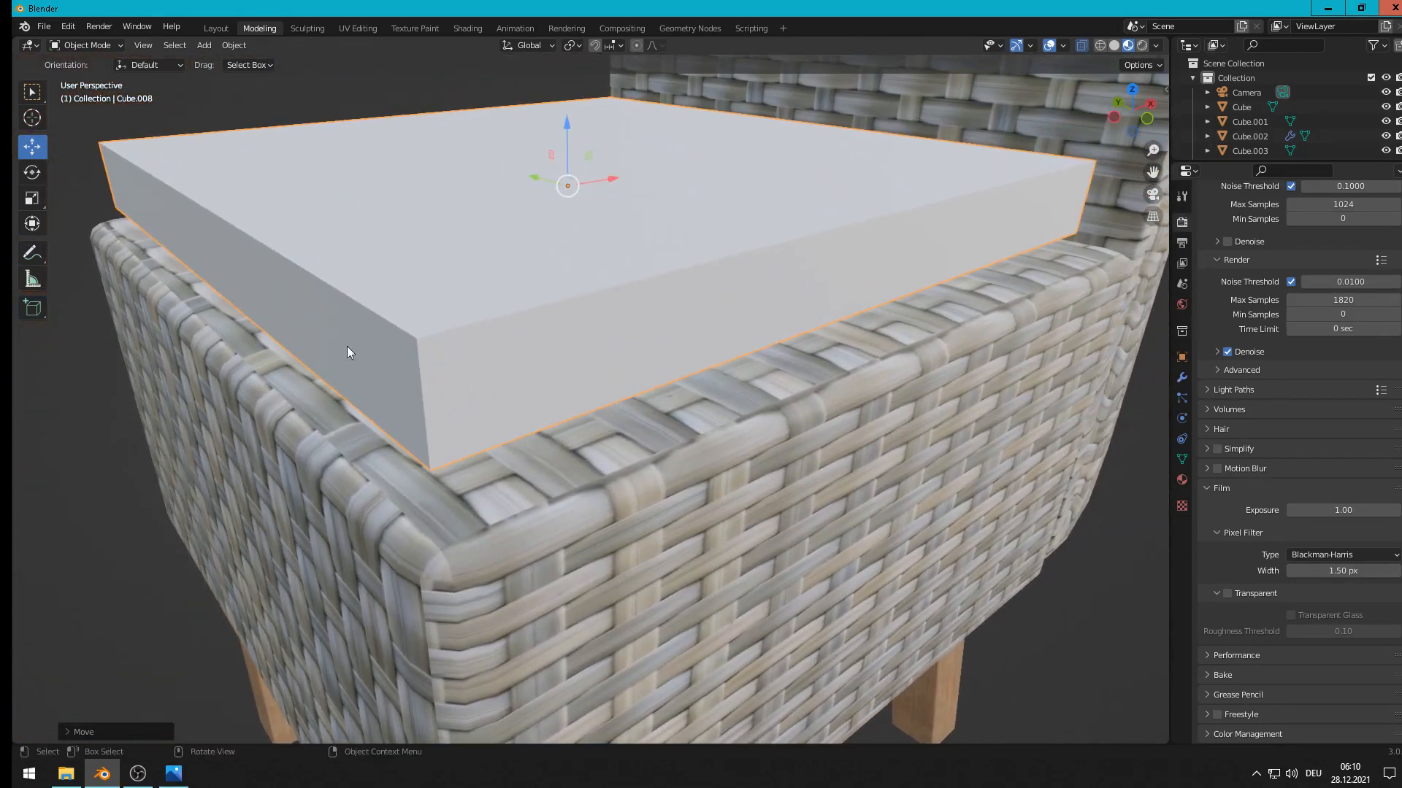
key("Tab")
key("ctrl+r")
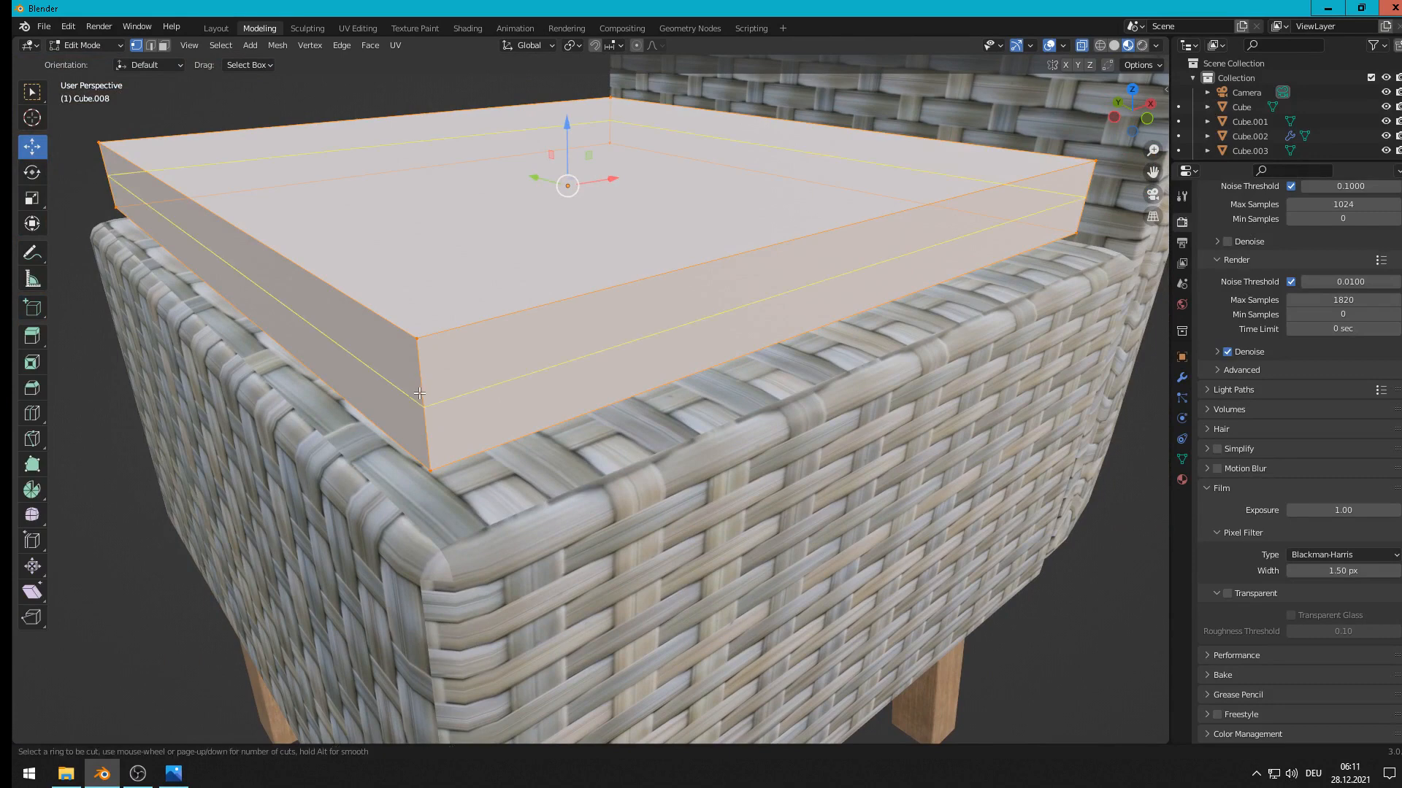
left_click(420, 392)
right_click(420, 393)
key("s")
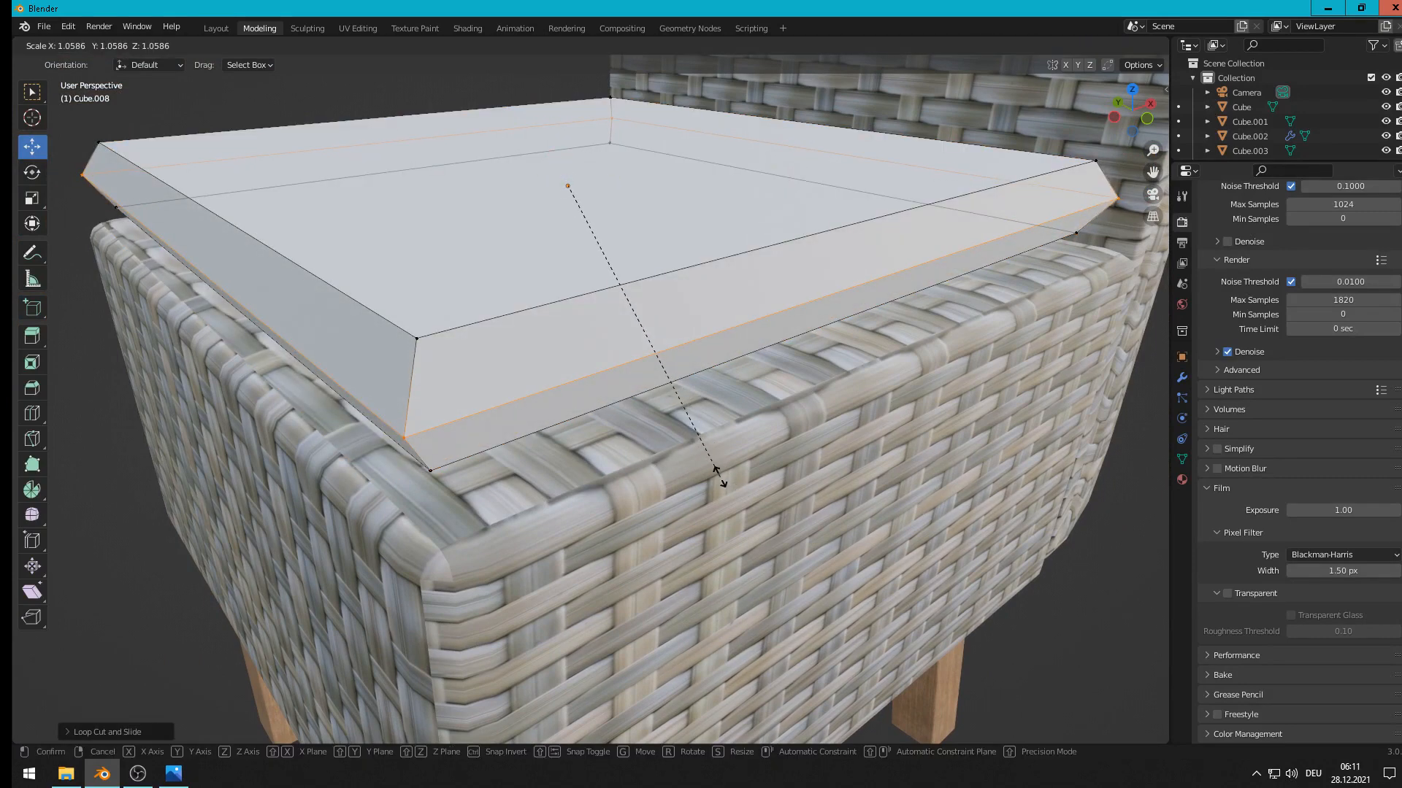
left_click(716, 476)
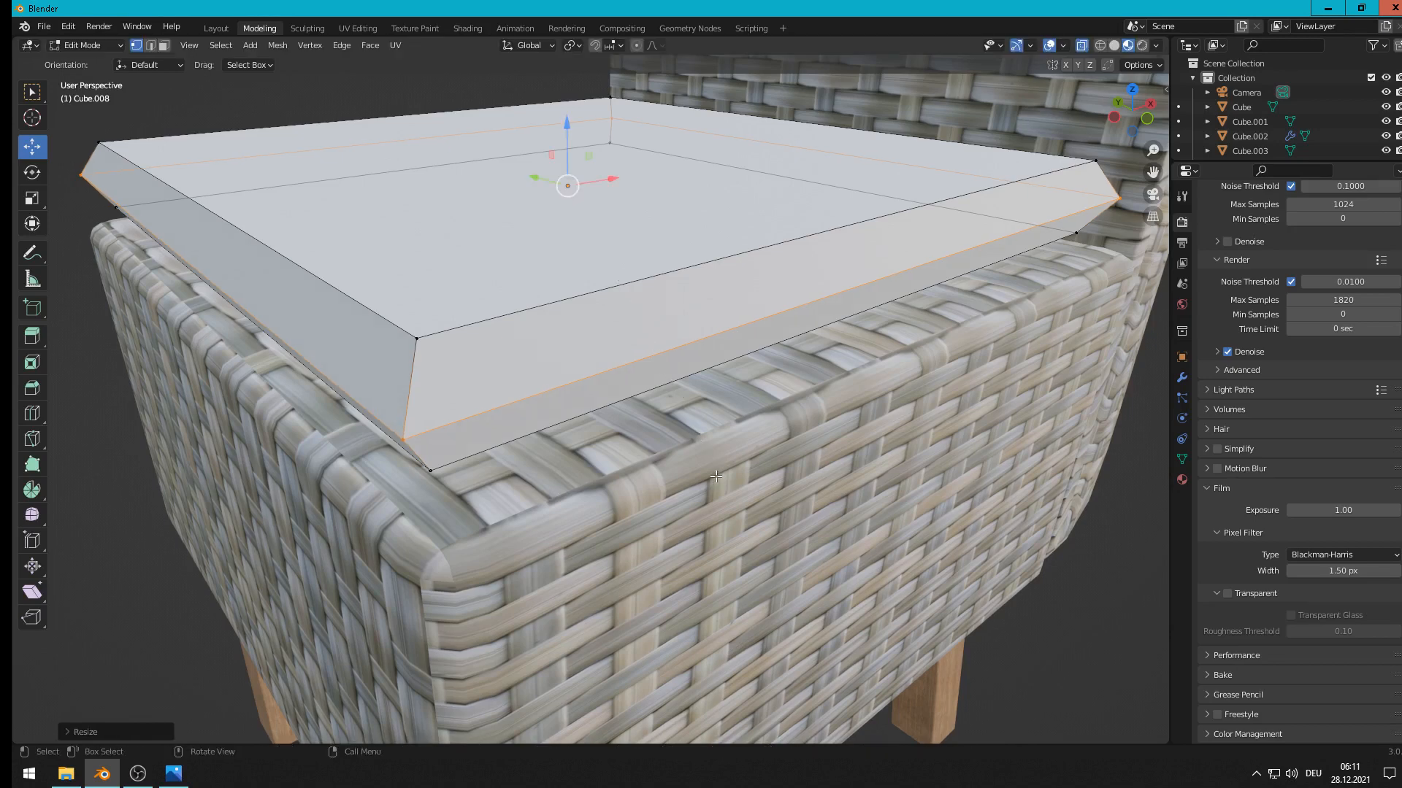
Step: Bevel the cushion's bulging middle loop and the edges of its top face, using 3 segments for both
key("ctrl+b")
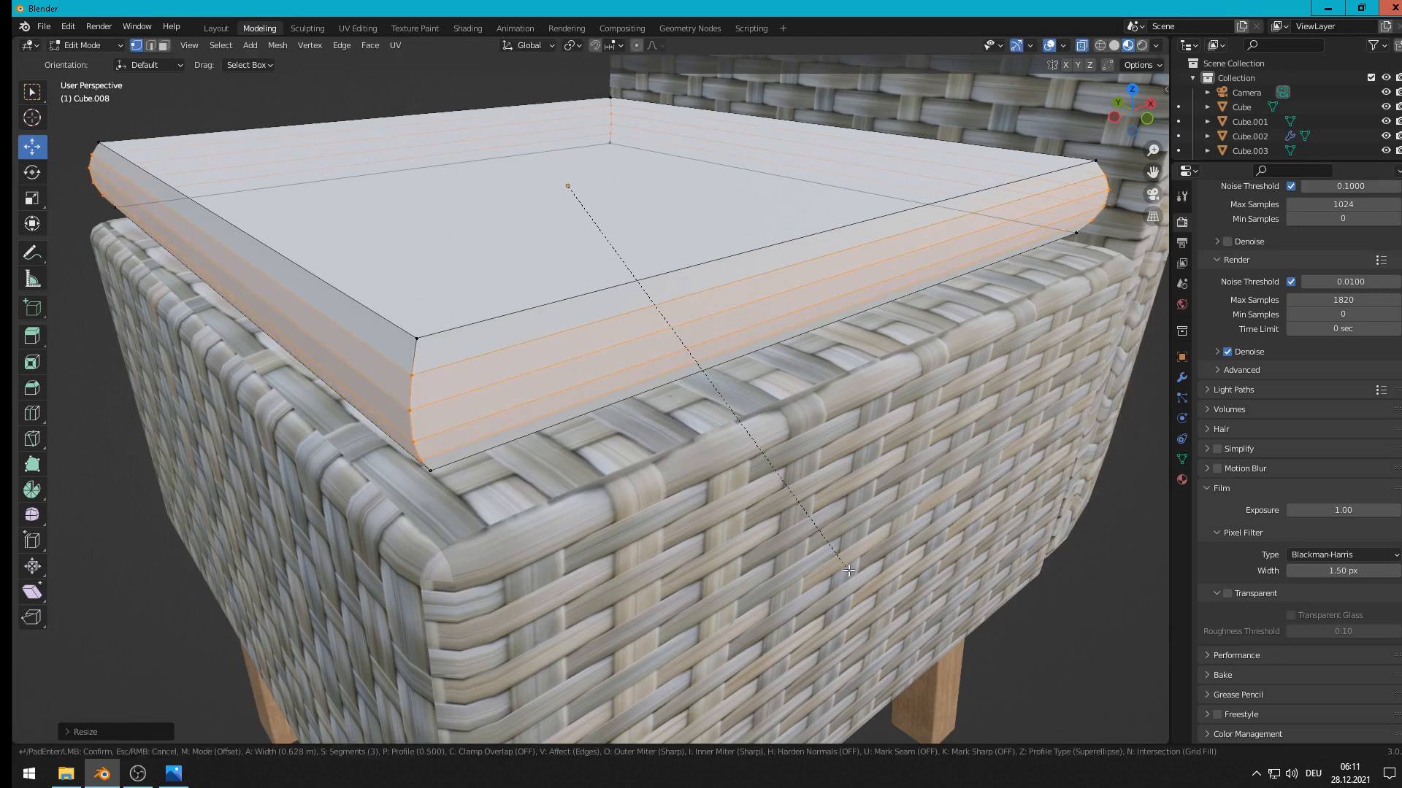
left_click(563, 476)
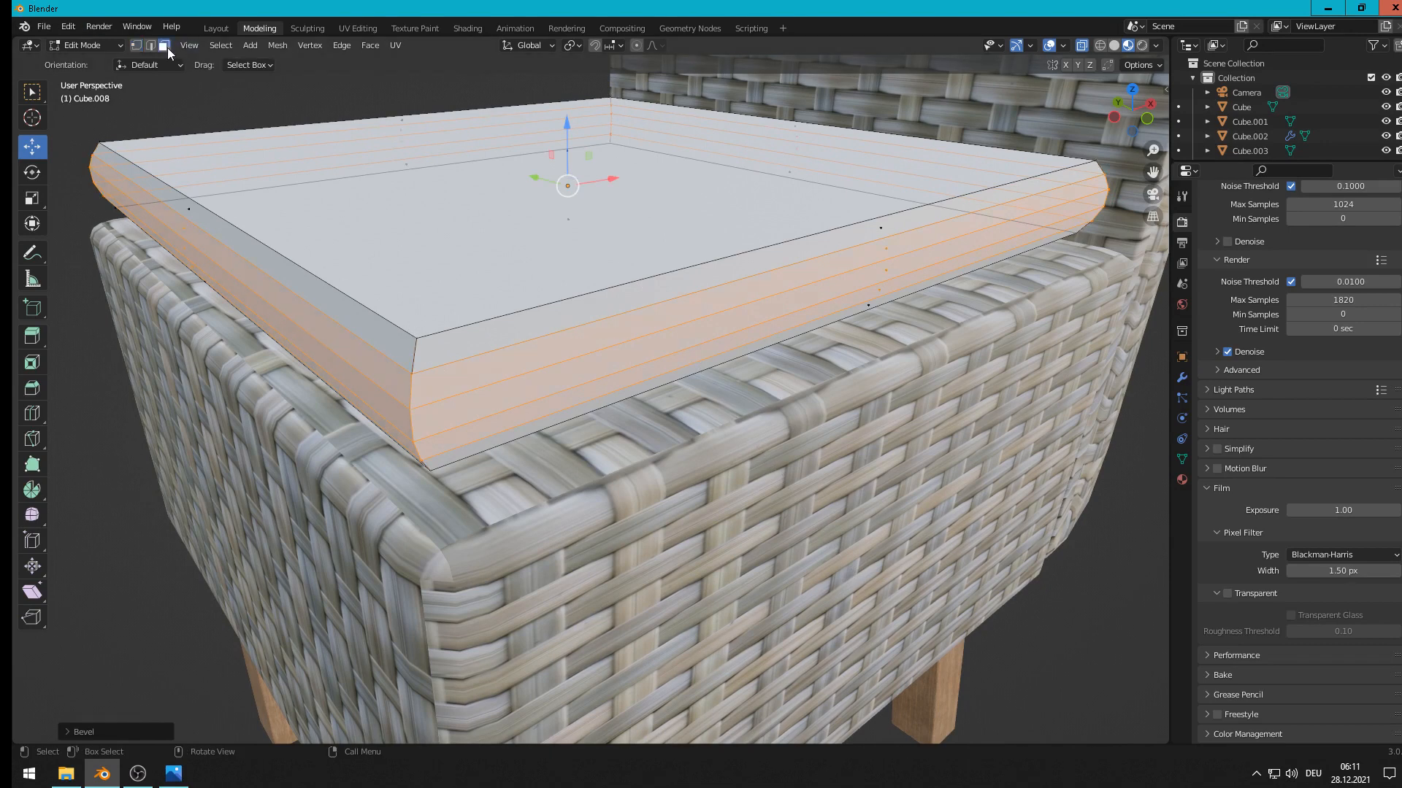
key("alt+a")
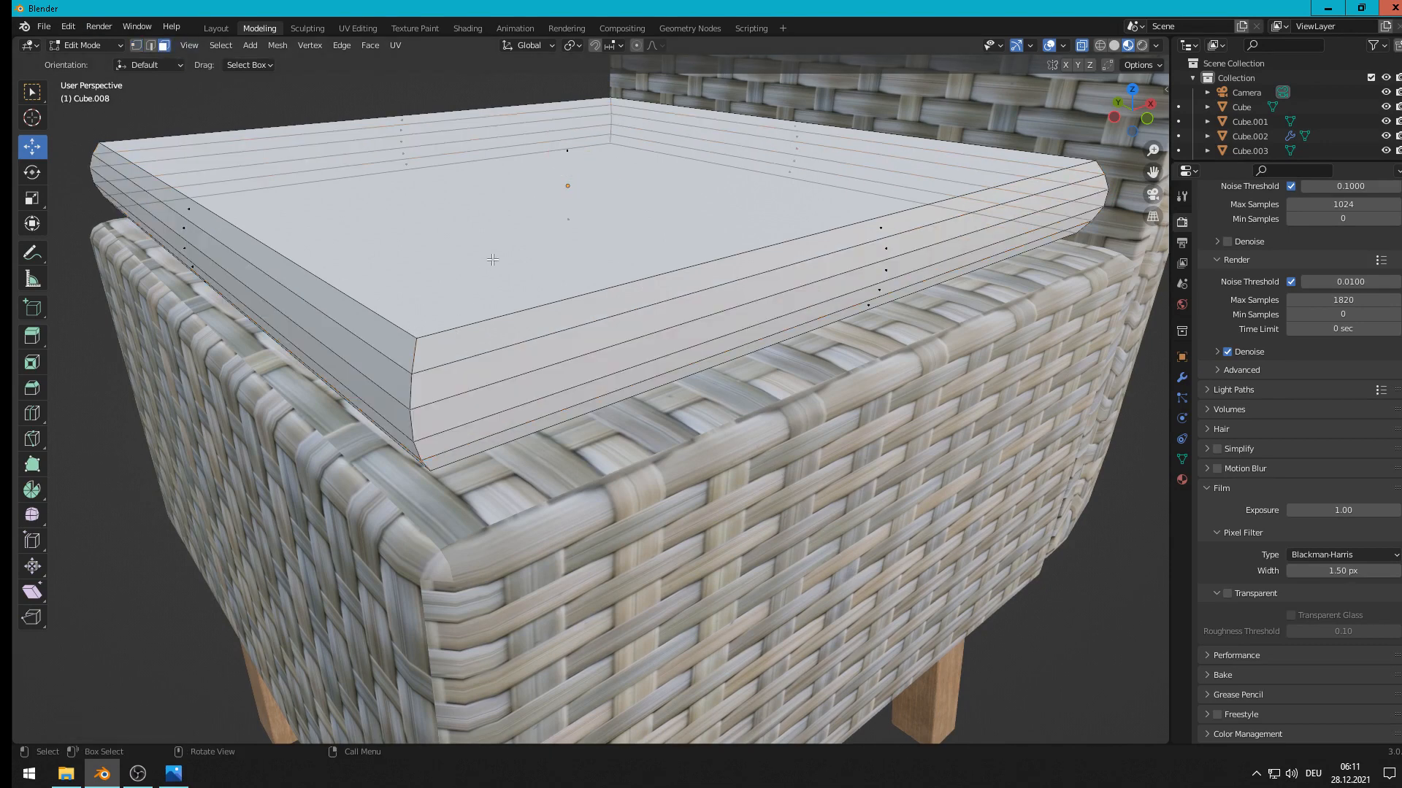
left_click(559, 178)
key("ctrl+b")
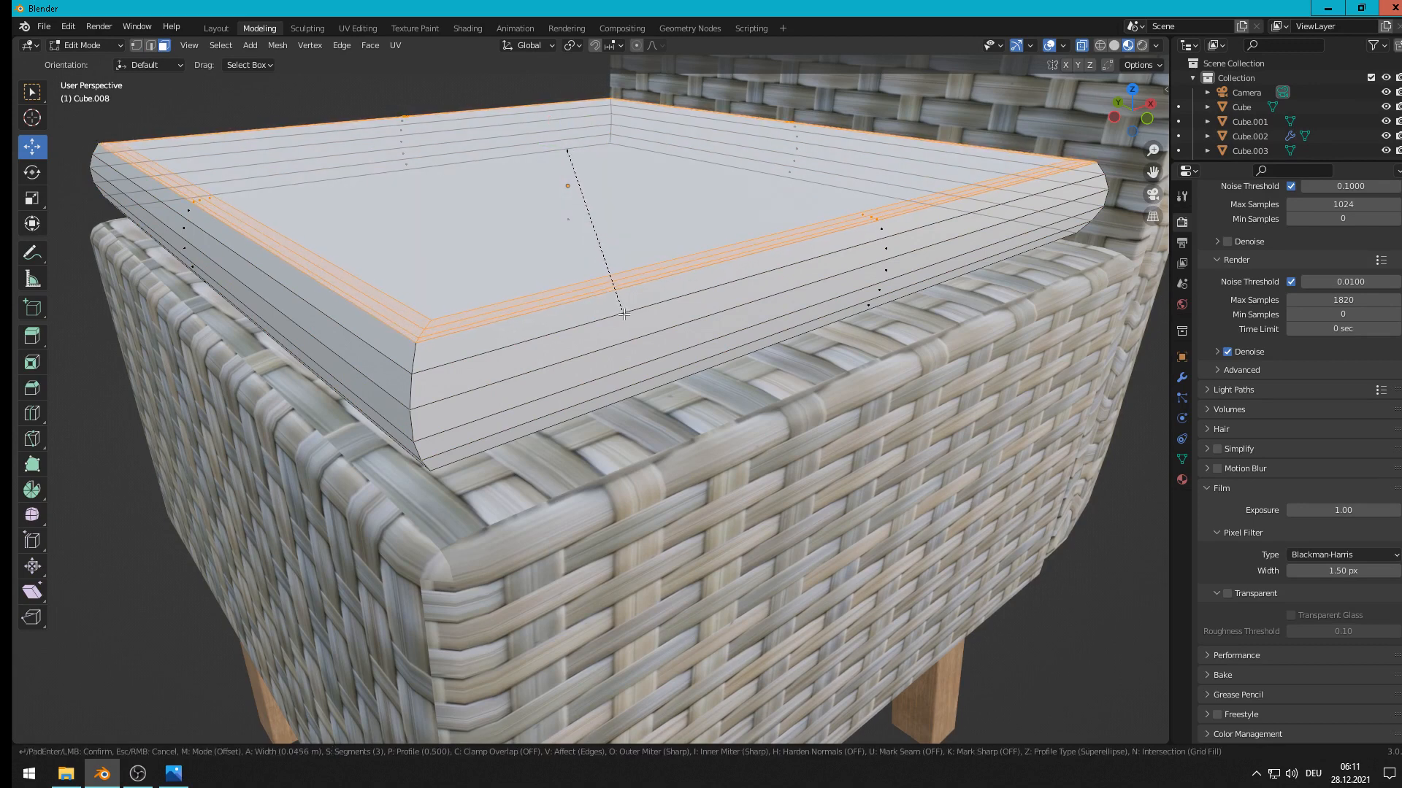
left_click(624, 313)
key("Tab")
Step: Apply smooth shading to the cushion and lower it slightly along Z so it rests on the wicker seat
scroll(609, 340, "down", 4)
middle_click_drag(594, 340, 533, 351)
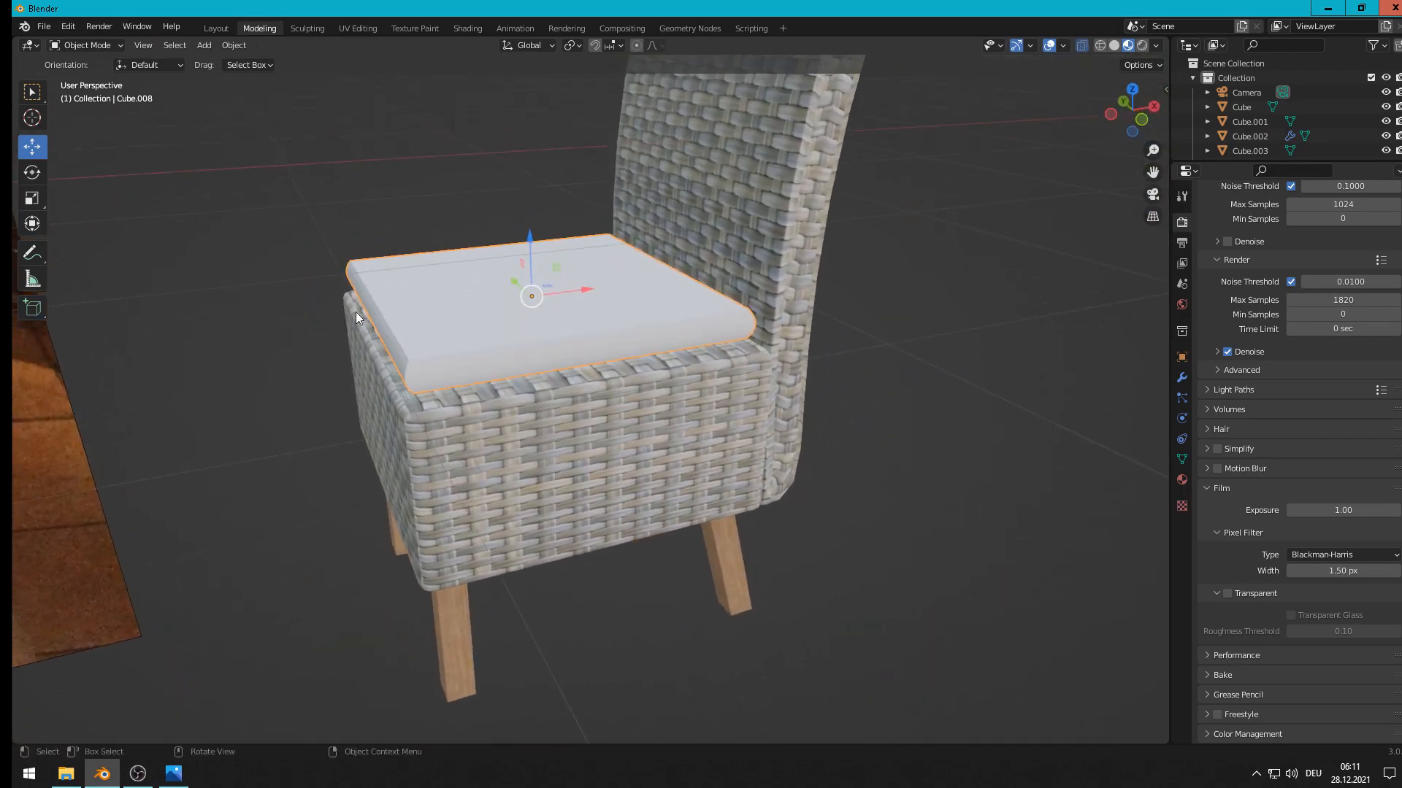
left_click(235, 51)
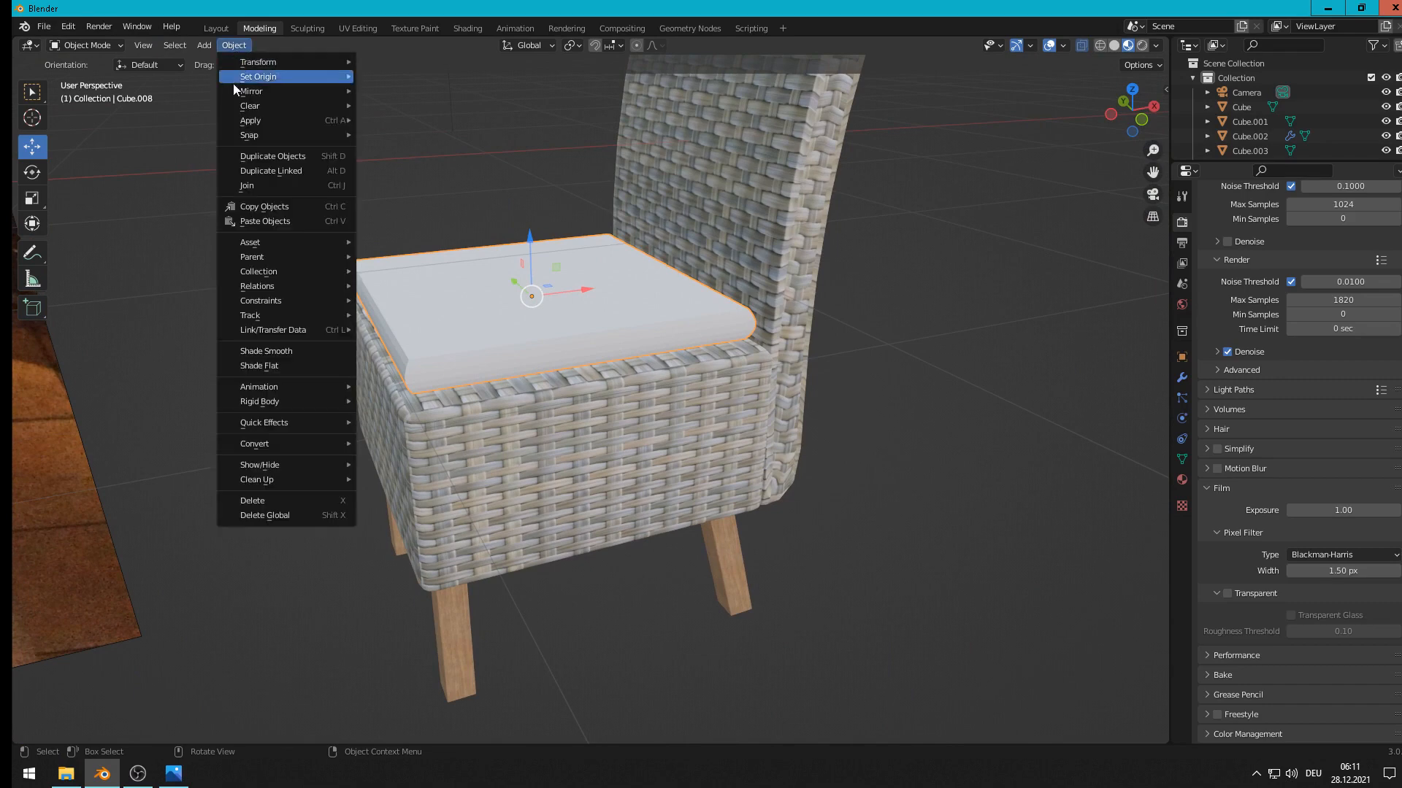
left_click(282, 350)
middle_click_drag(585, 361, 555, 343)
left_click_drag(492, 195, 490, 206)
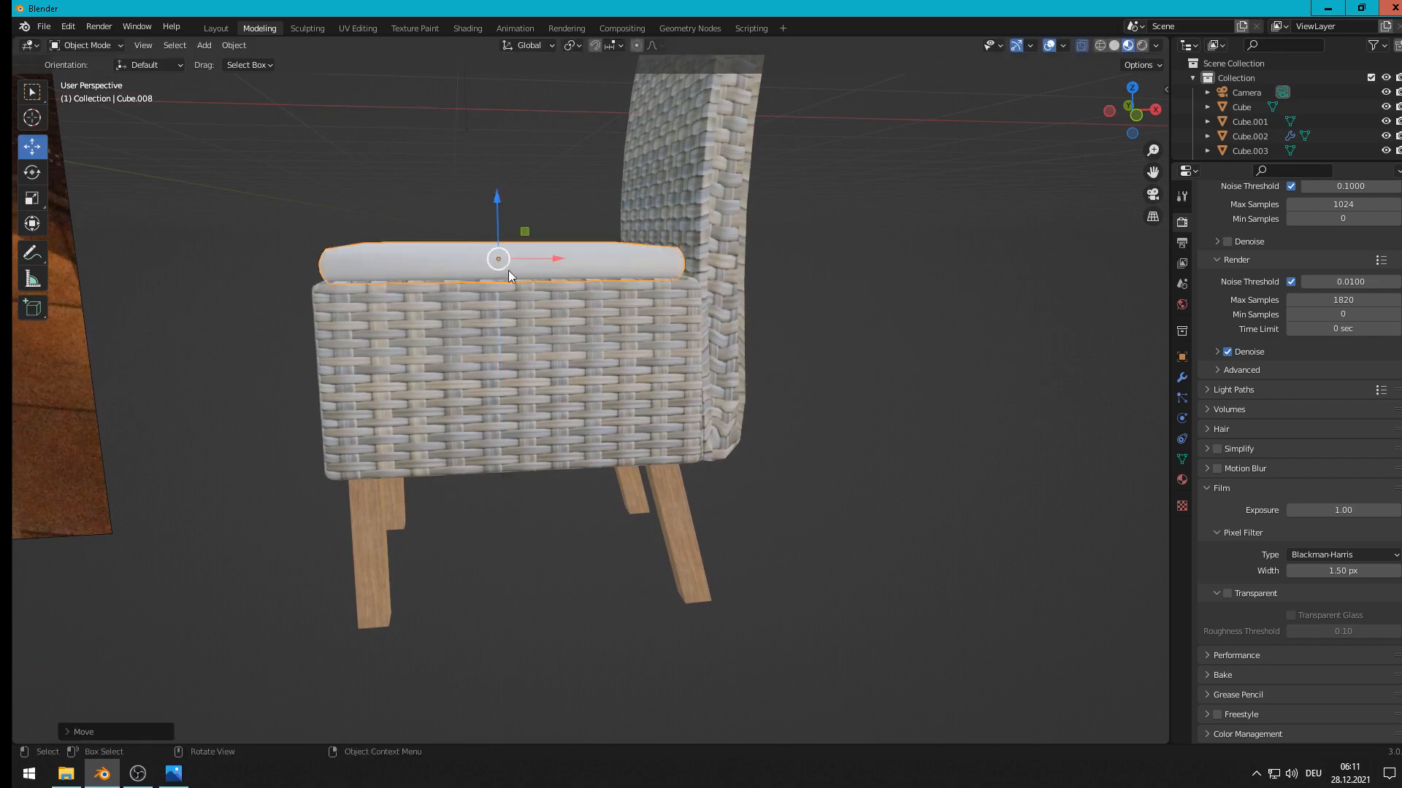
middle_click_drag(508, 270, 587, 326)
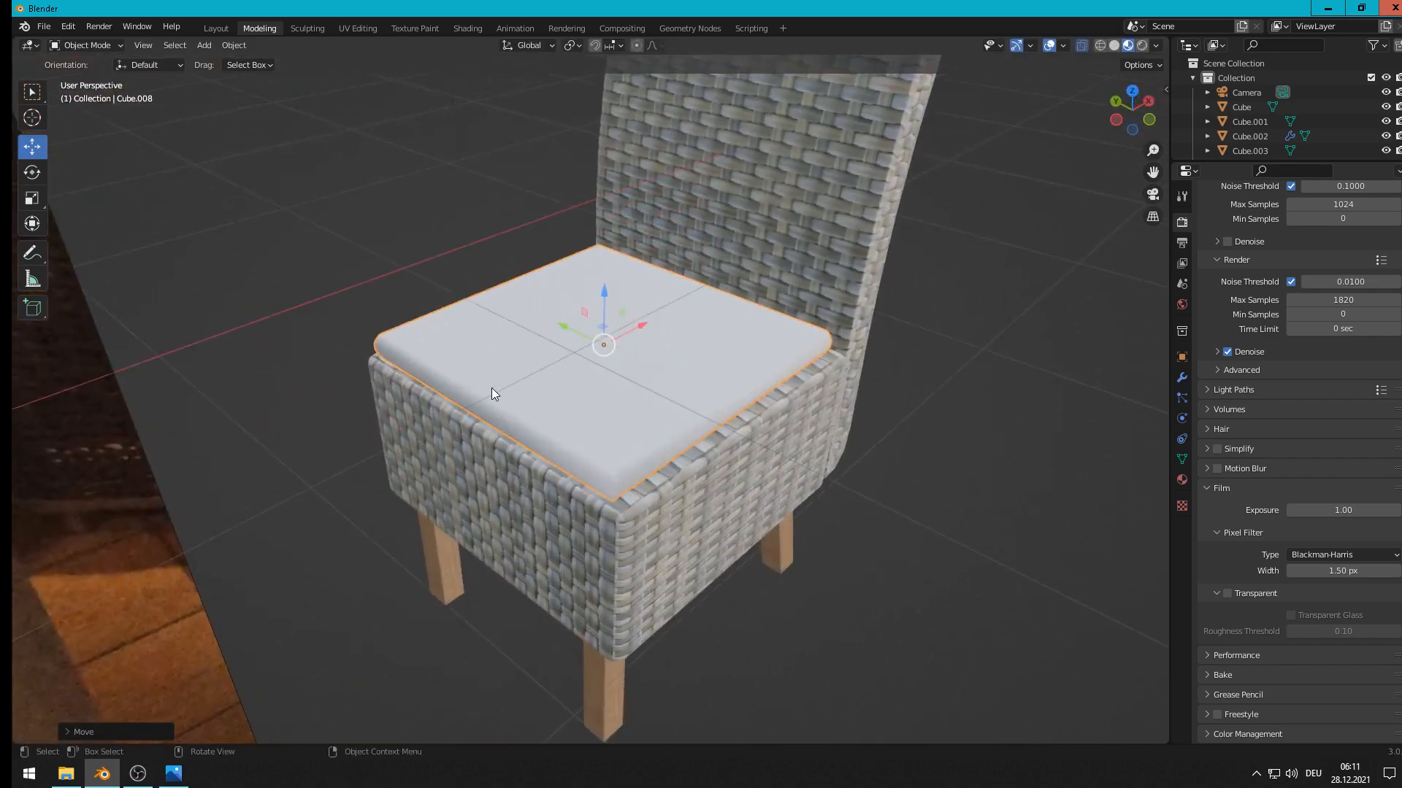
Step: Subdivide the cushion with three evenly spaced loop cuts running front to back and four running crosswise
key("Tab")
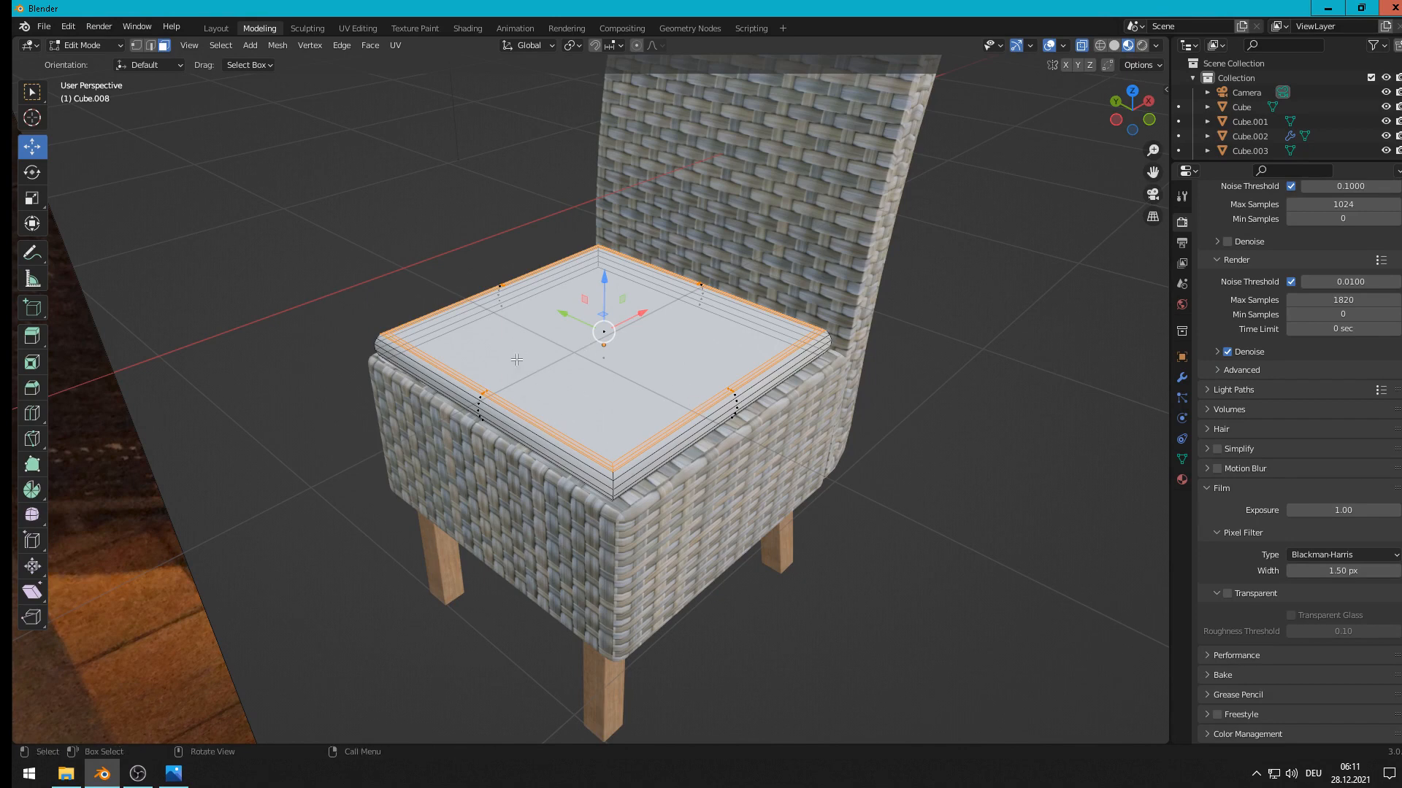
key("ctrl+r")
scroll(516, 359, "up", 2)
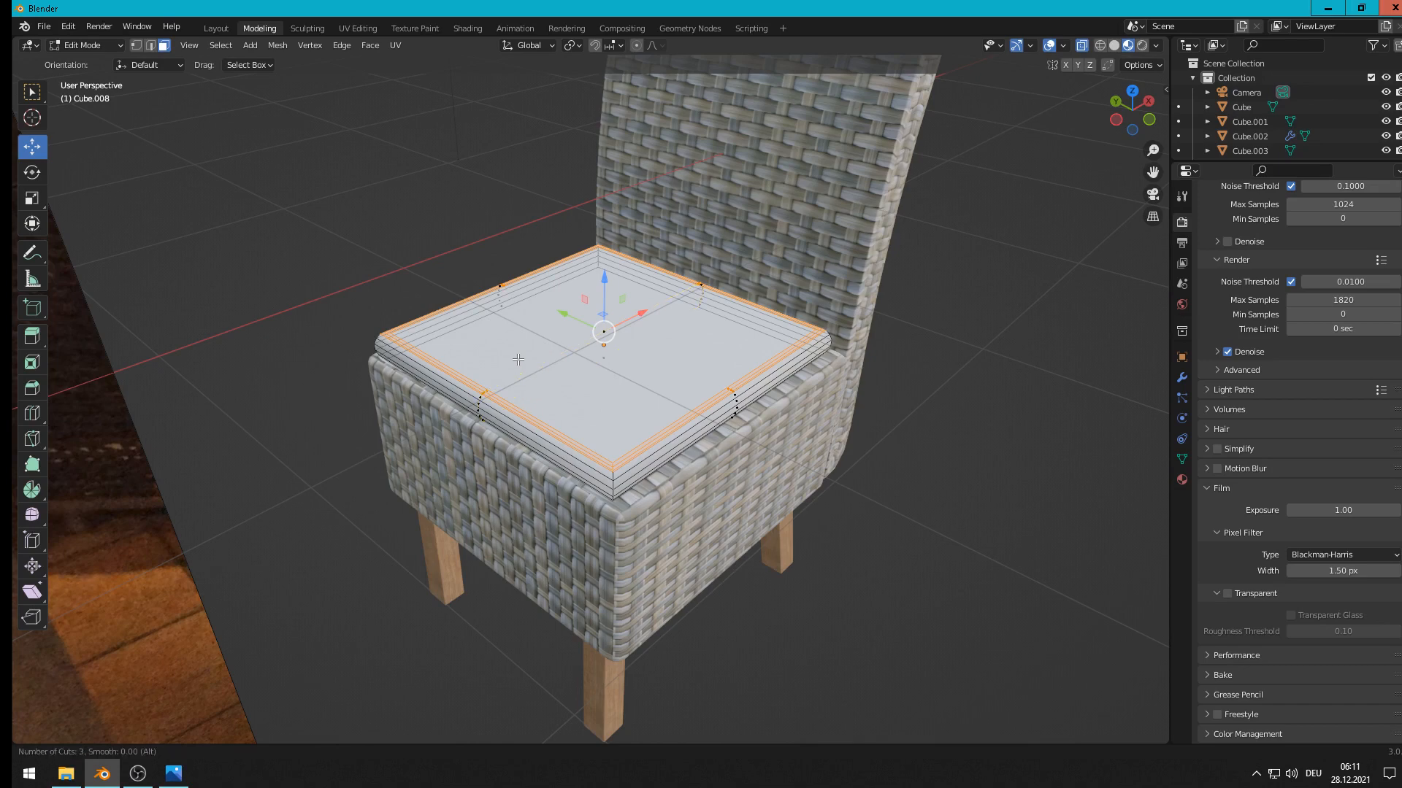
left_click(567, 430)
key("ctrl+r")
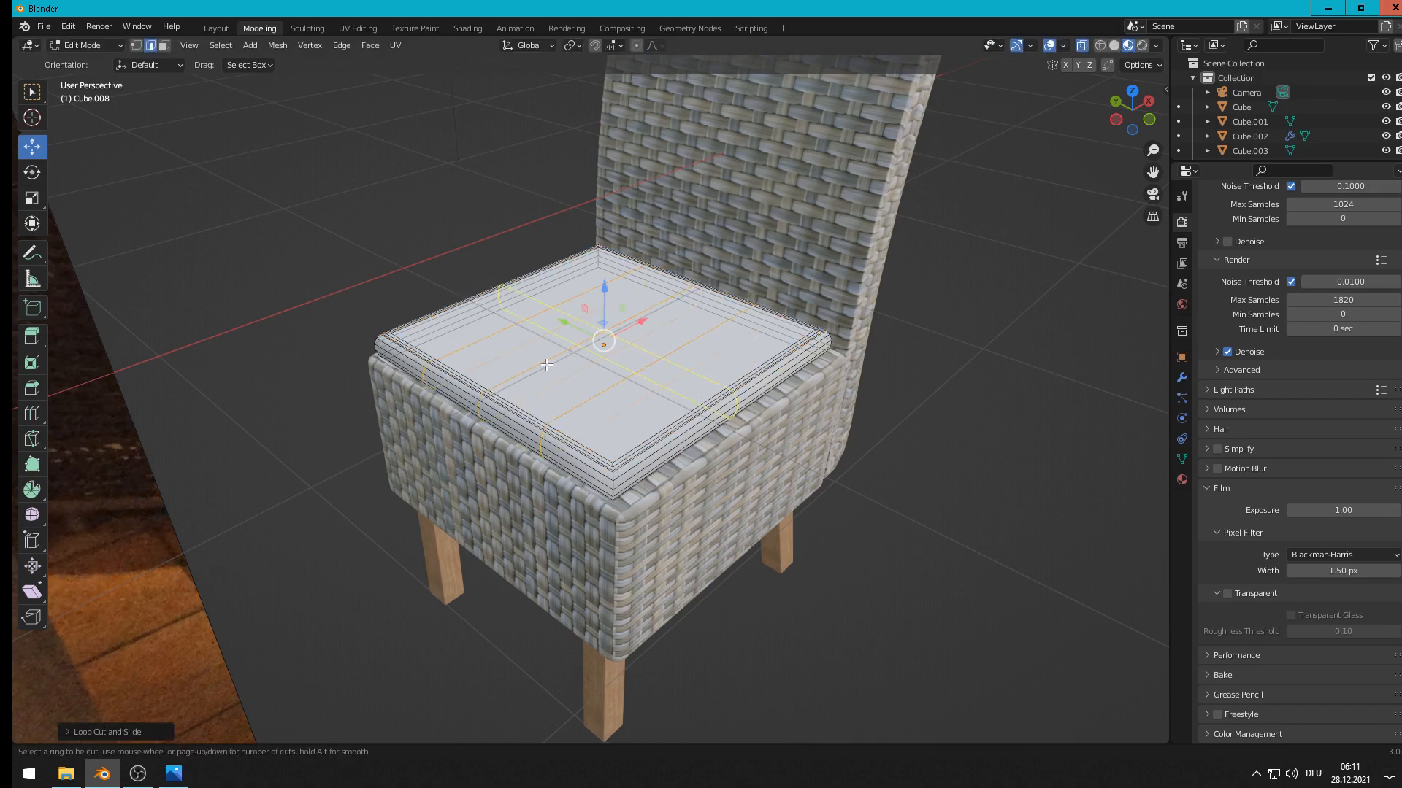
scroll(546, 364, "up", 3)
left_click(547, 364)
right_click(546, 364)
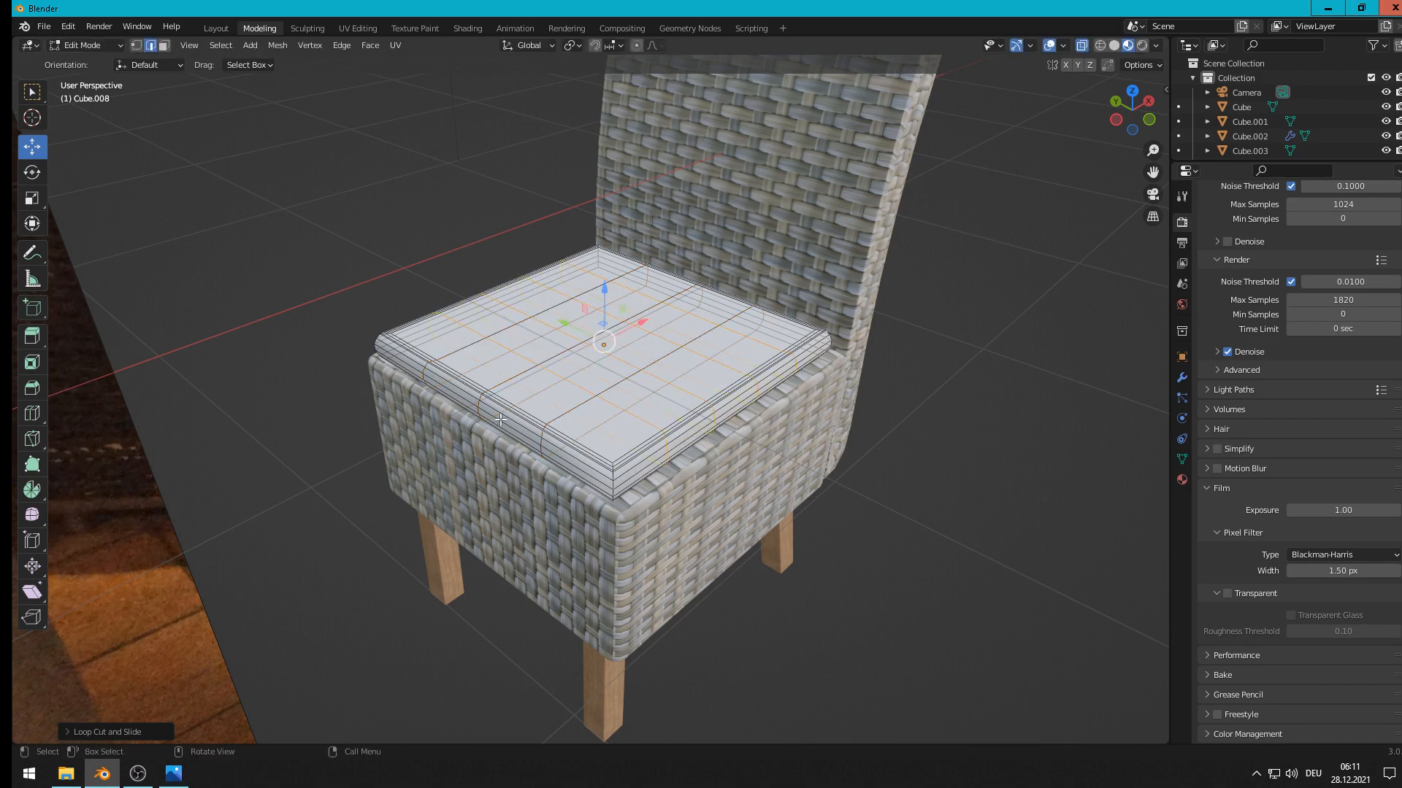
Step: Select the vertices of one front-to-back loop at the cushion's front edge and move them about 0.026 m inwards along X
left_click(137, 46)
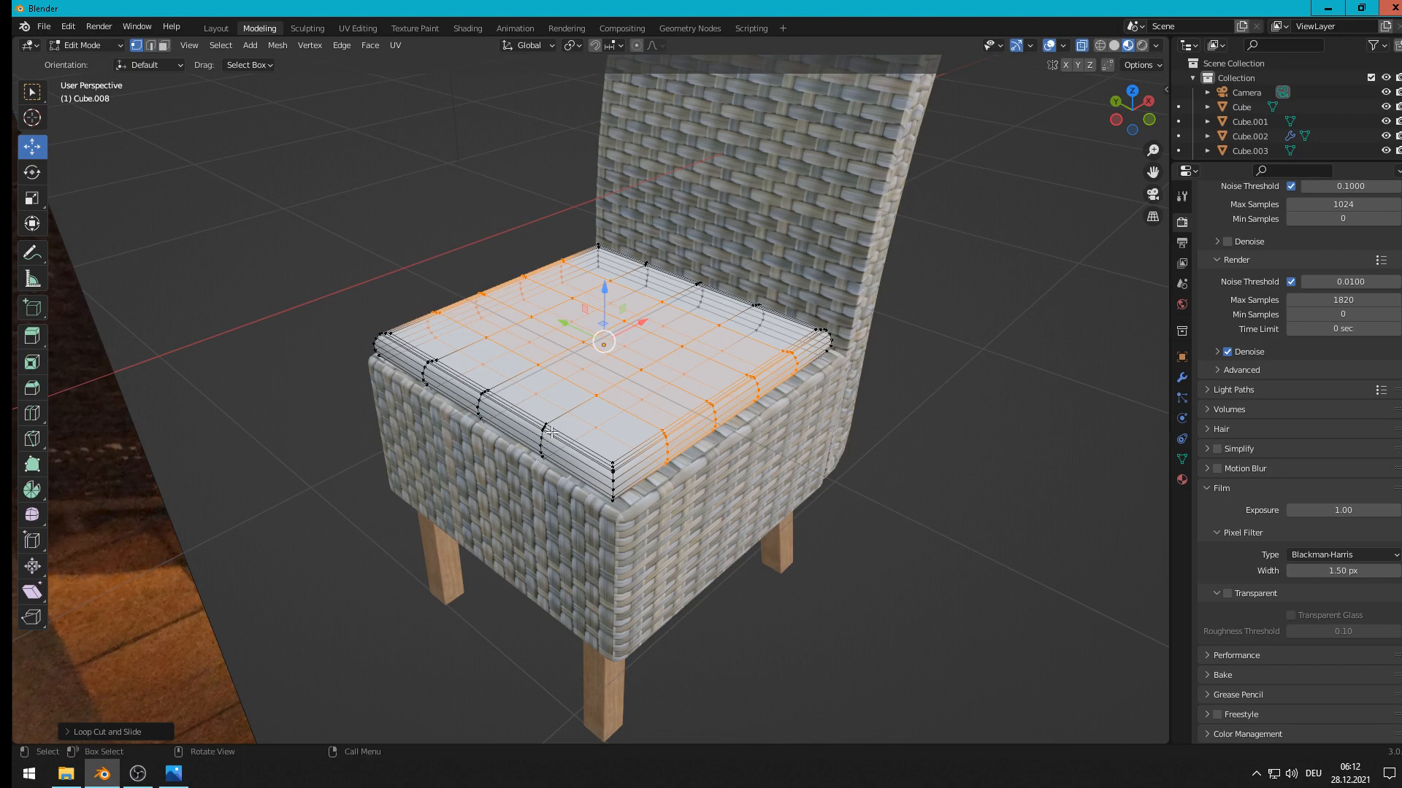
key("alt+a")
key("c")
left_click(551, 457)
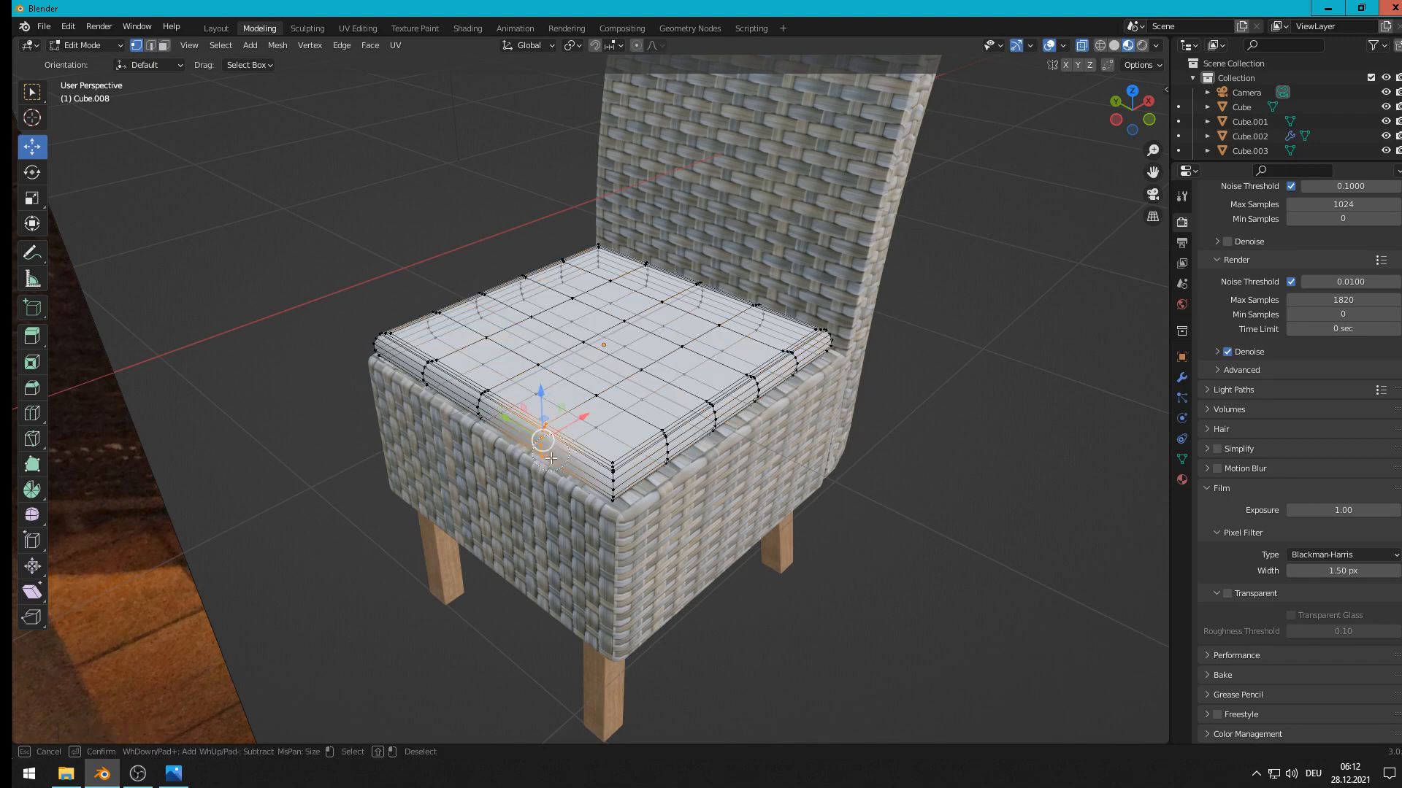
right_click(551, 458)
key("g")
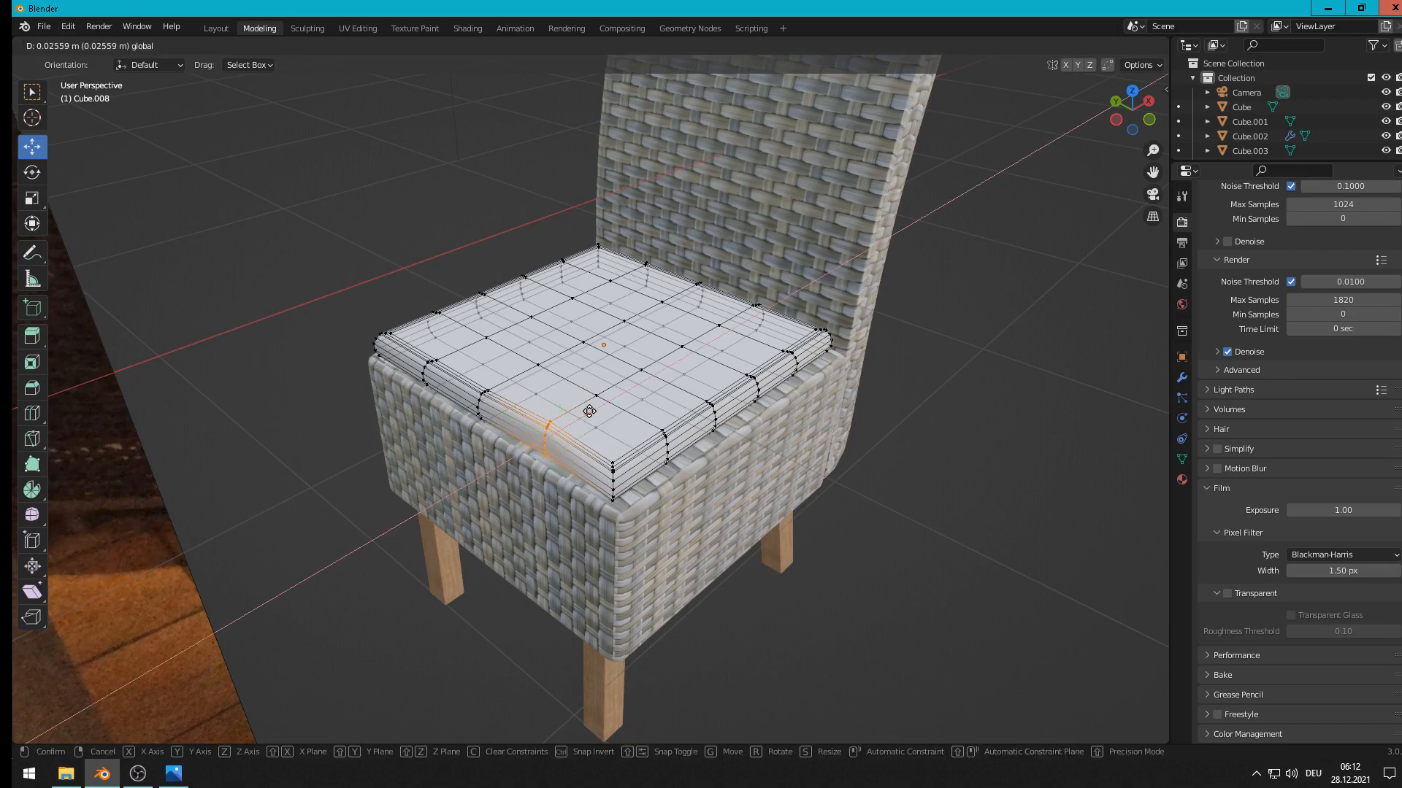
left_click(589, 412)
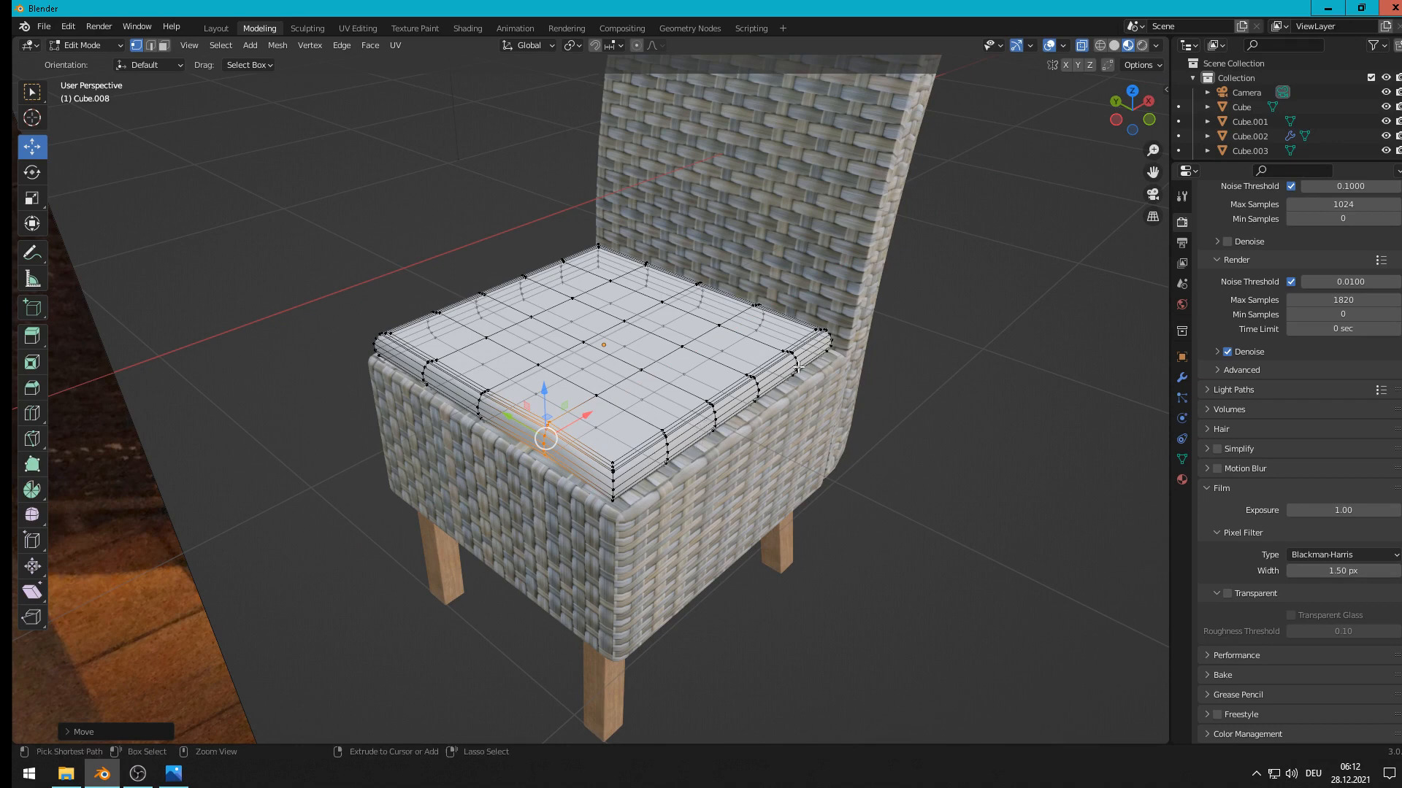
key("ctrl+c")
key("alt+d")
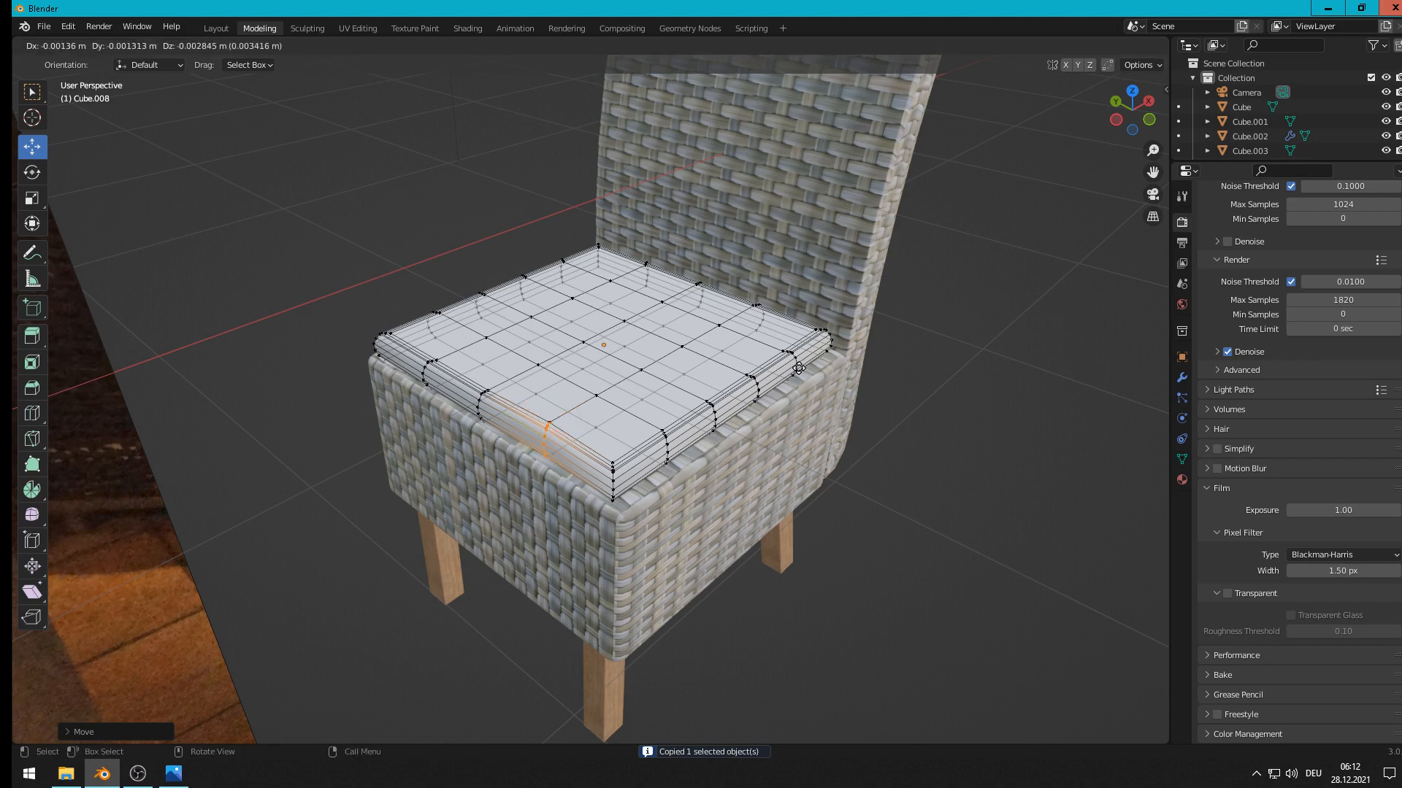
right_click(792, 363)
key("x")
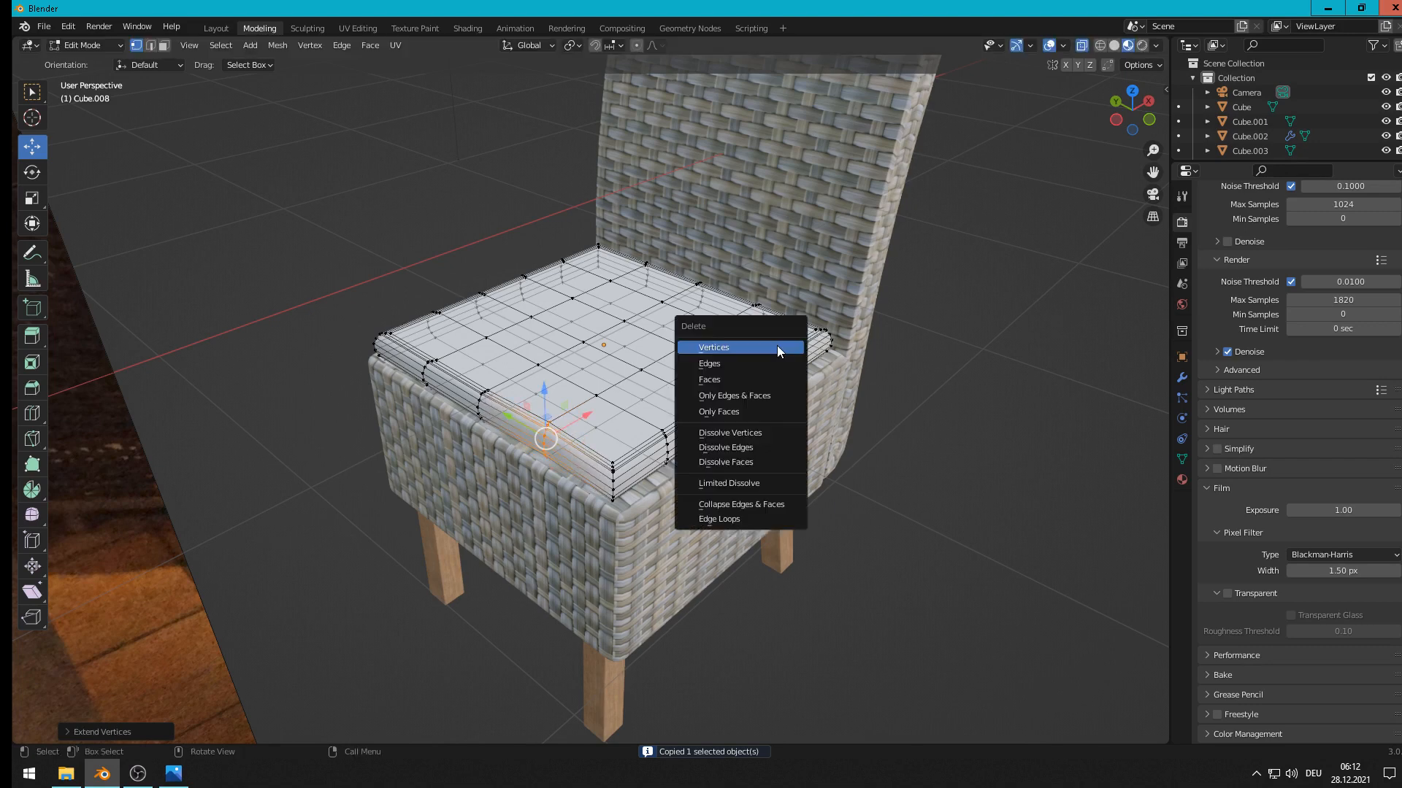
key("c")
left_click_drag(780, 352, 793, 381)
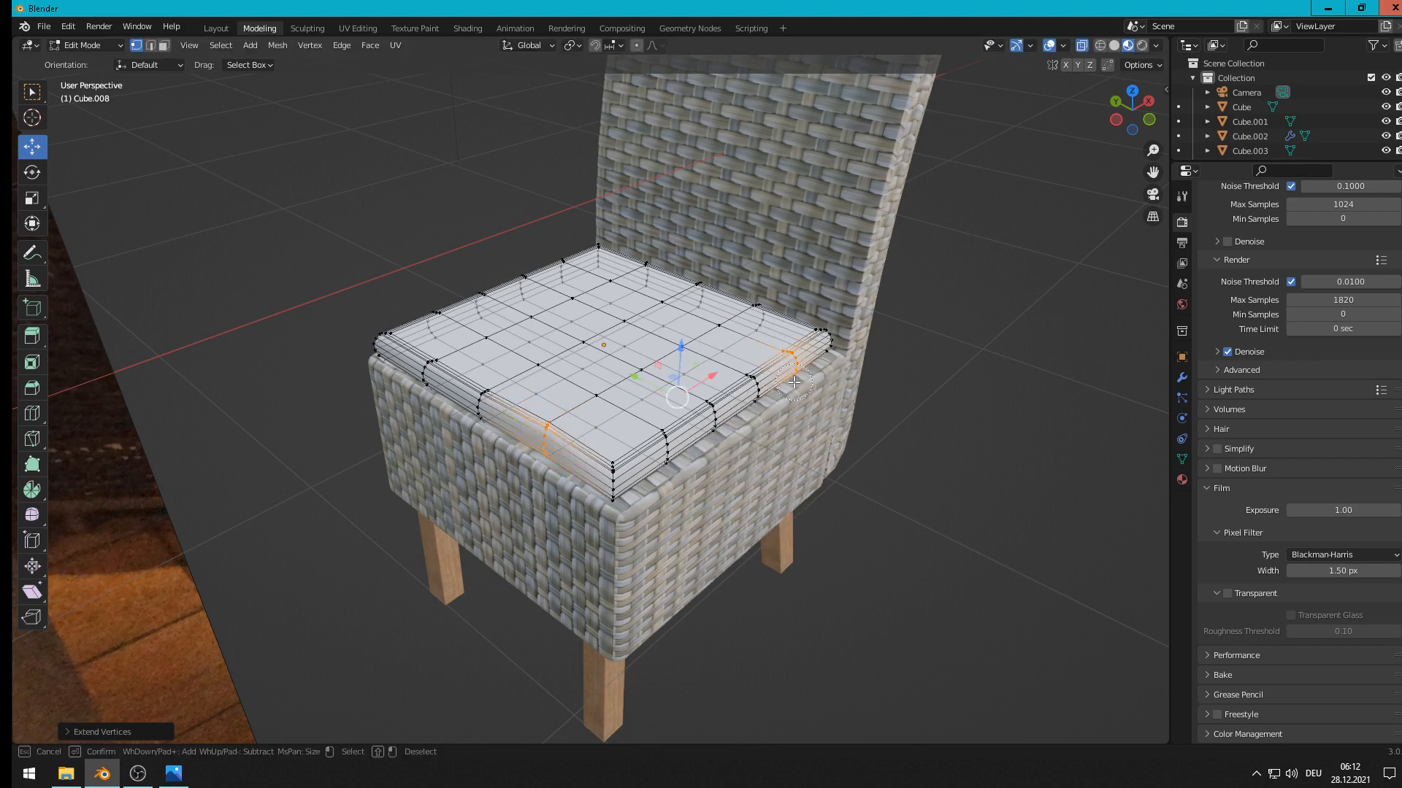
right_click(794, 378)
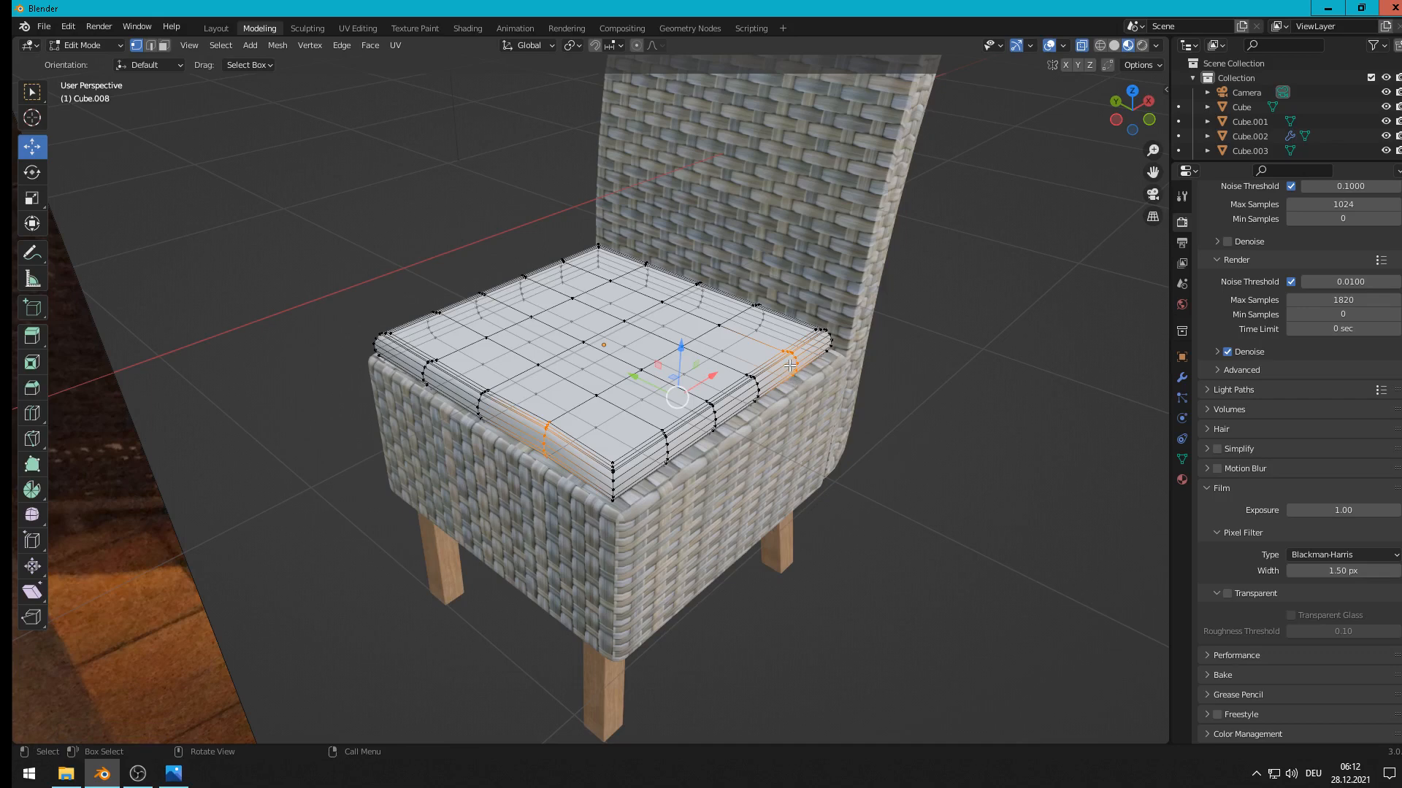
key("alt+a")
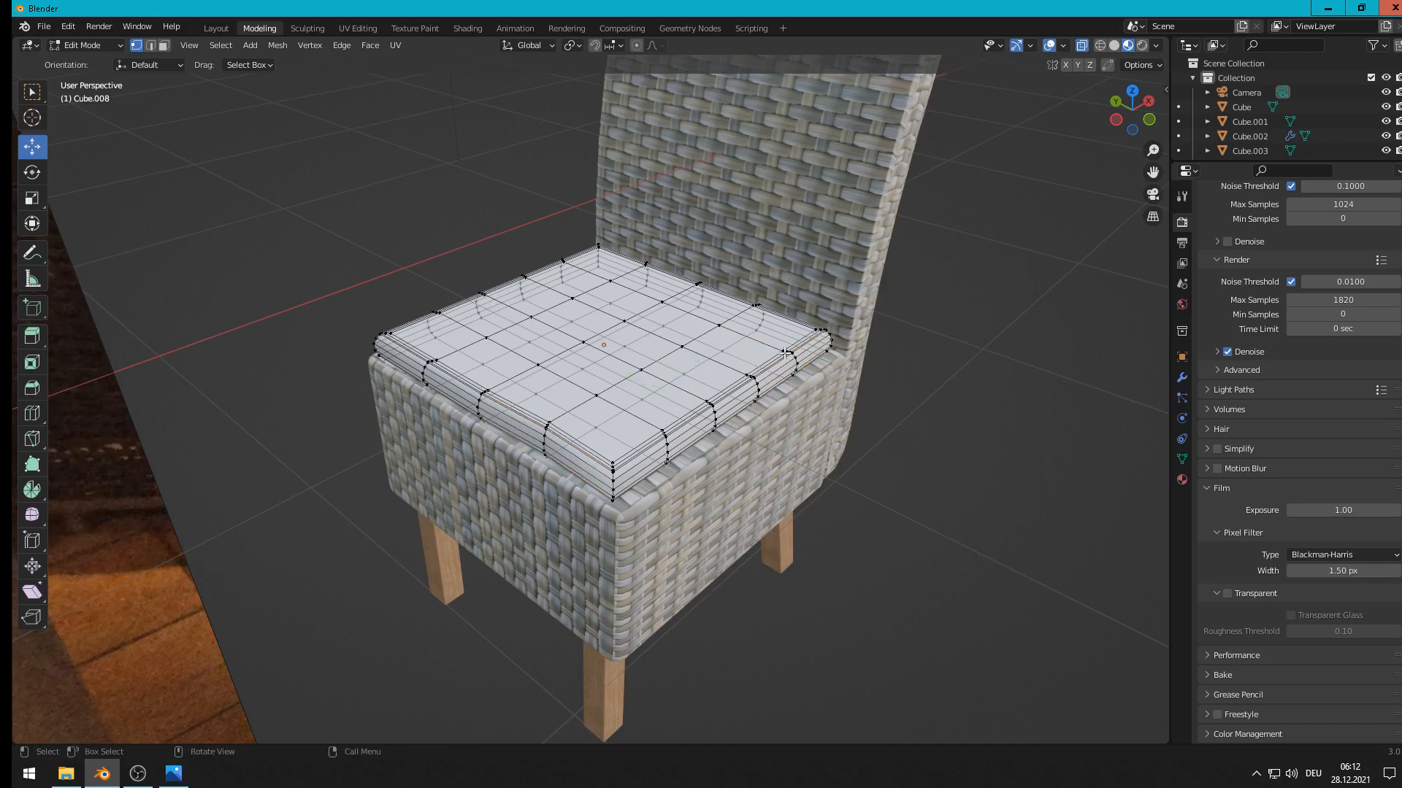
Step: Select the side-edge vertices of the crosswise loop nearest the backrest and shift them slightly inwards, then check the cushion's shape
key("c")
left_click_drag(786, 353, 795, 379)
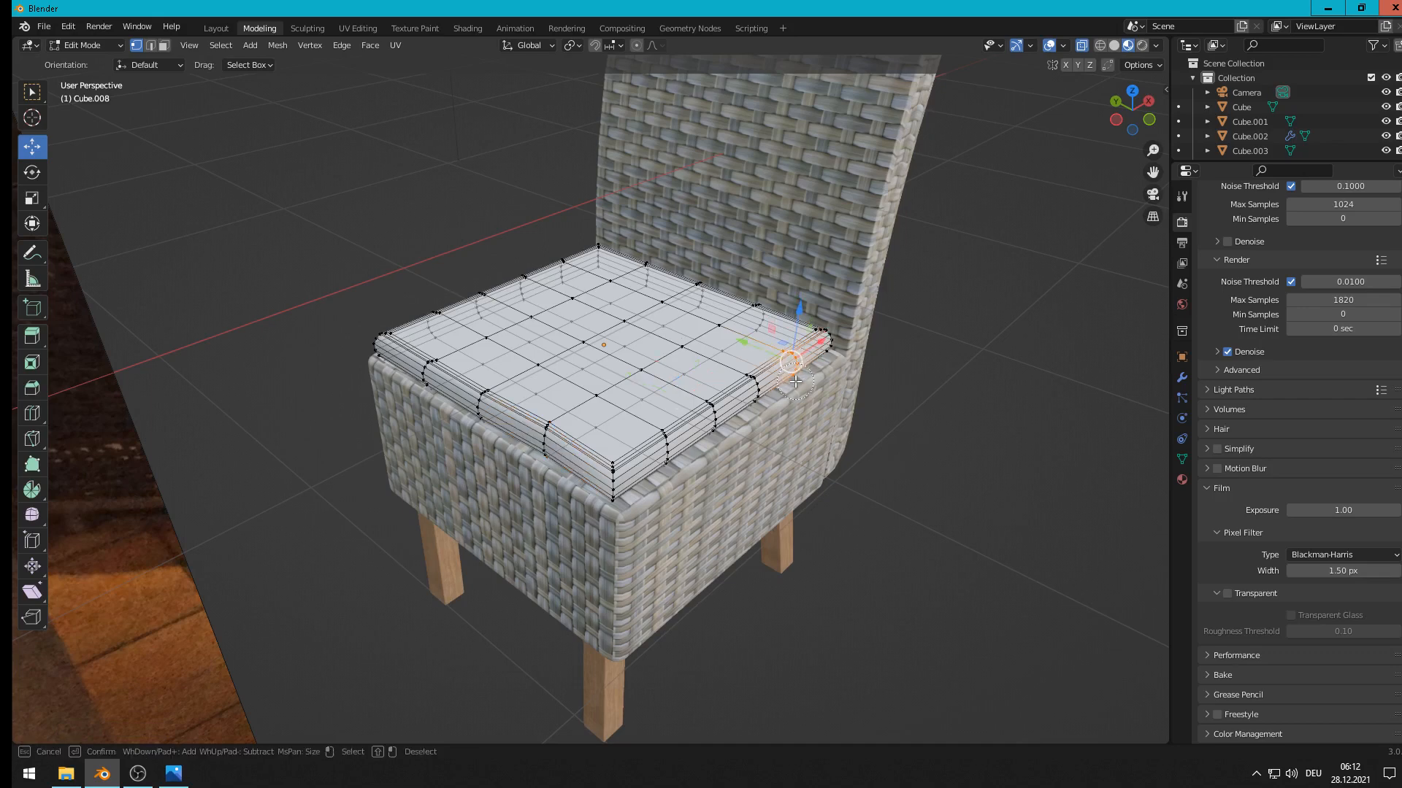
right_click(794, 378)
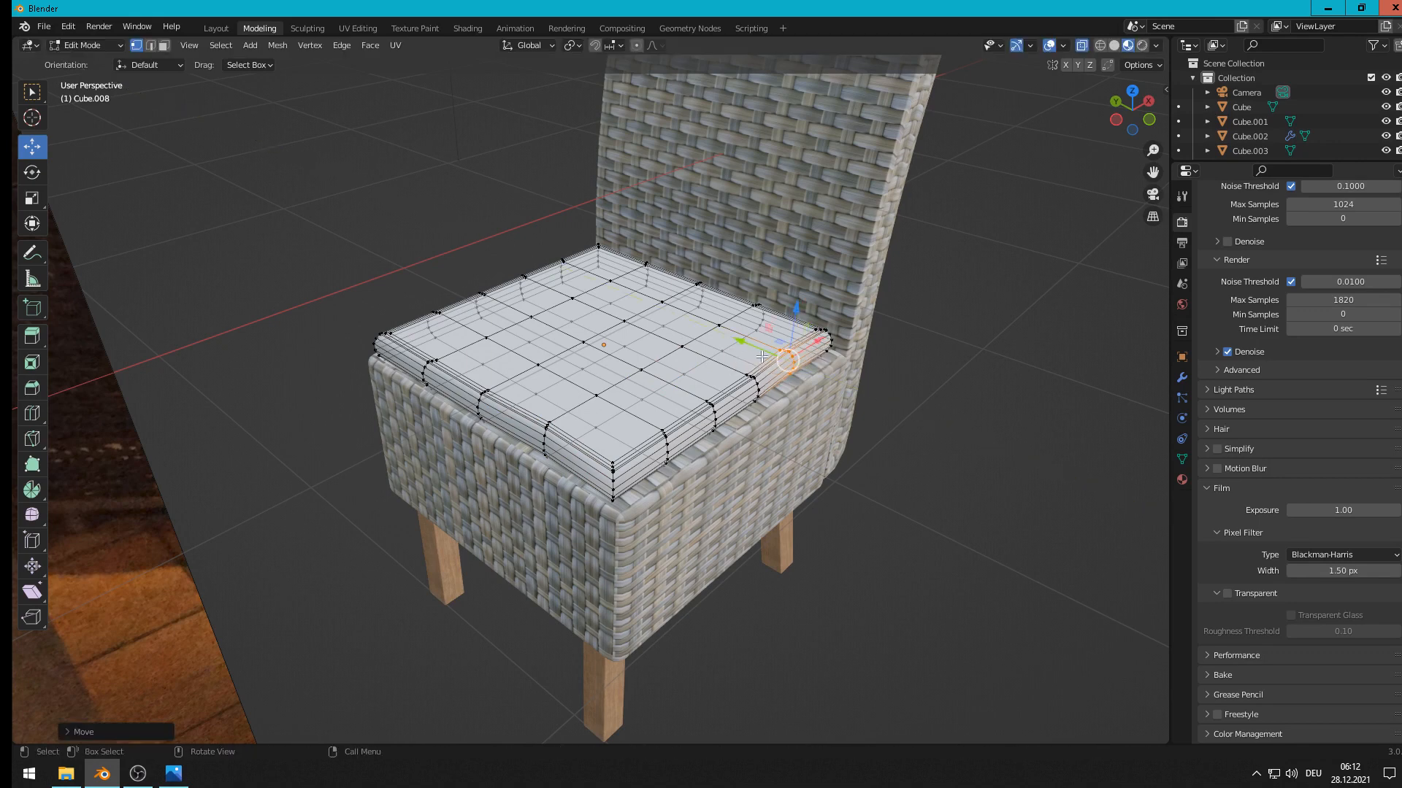
key("Tab")
middle_click_drag(787, 445, 752, 442)
key("Tab")
middle_click_drag(607, 400, 601, 427)
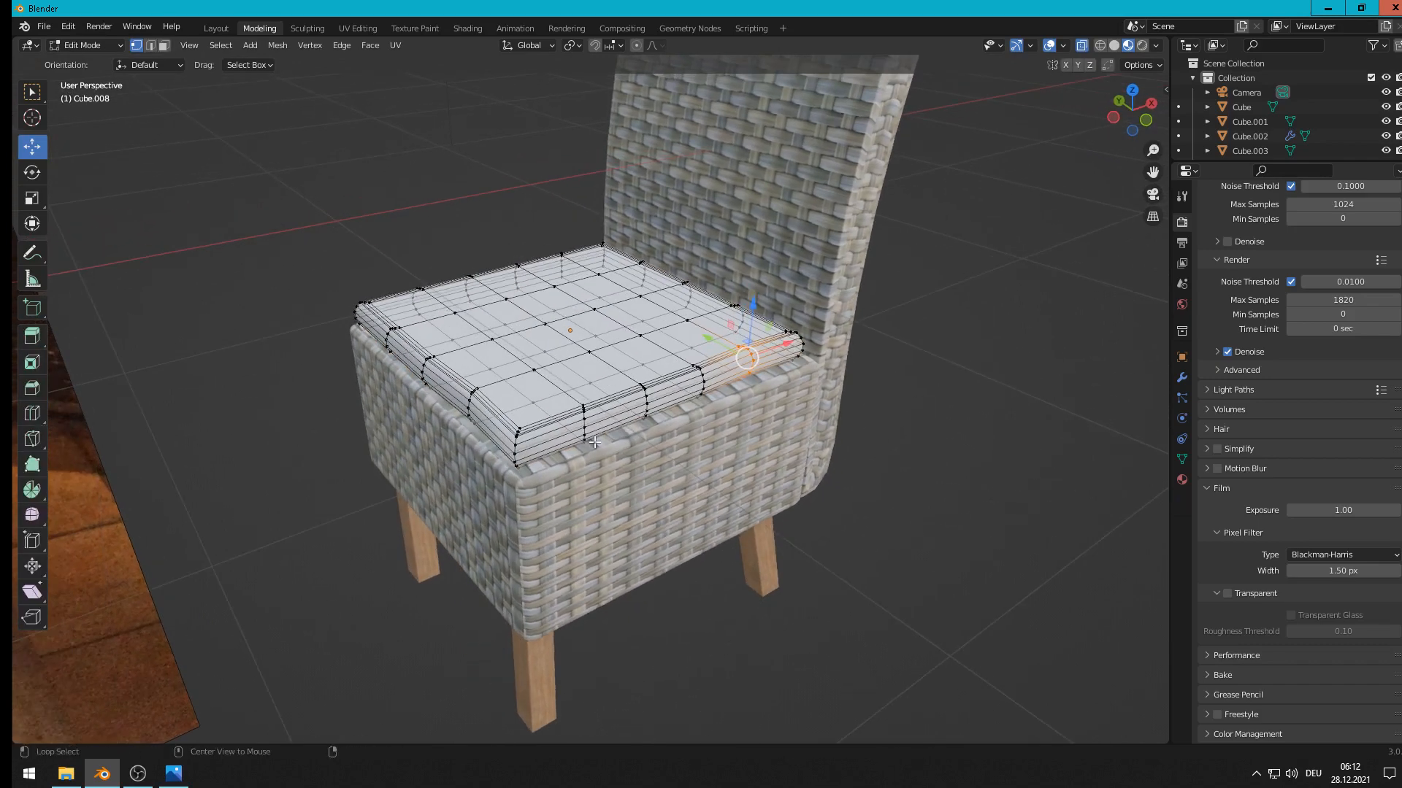
Step: Select the side-edge vertices of the crosswise loop nearest the cushion's front, shift them slightly, and check the cushion's shape
key("alt+a")
key("c")
mouse_move(581, 409)
left_mouse_down()
mouse_move(588, 440)
mouse_move(552, 398)
left_mouse_up()
right_click(589, 439)
key("g")
key("Tab")
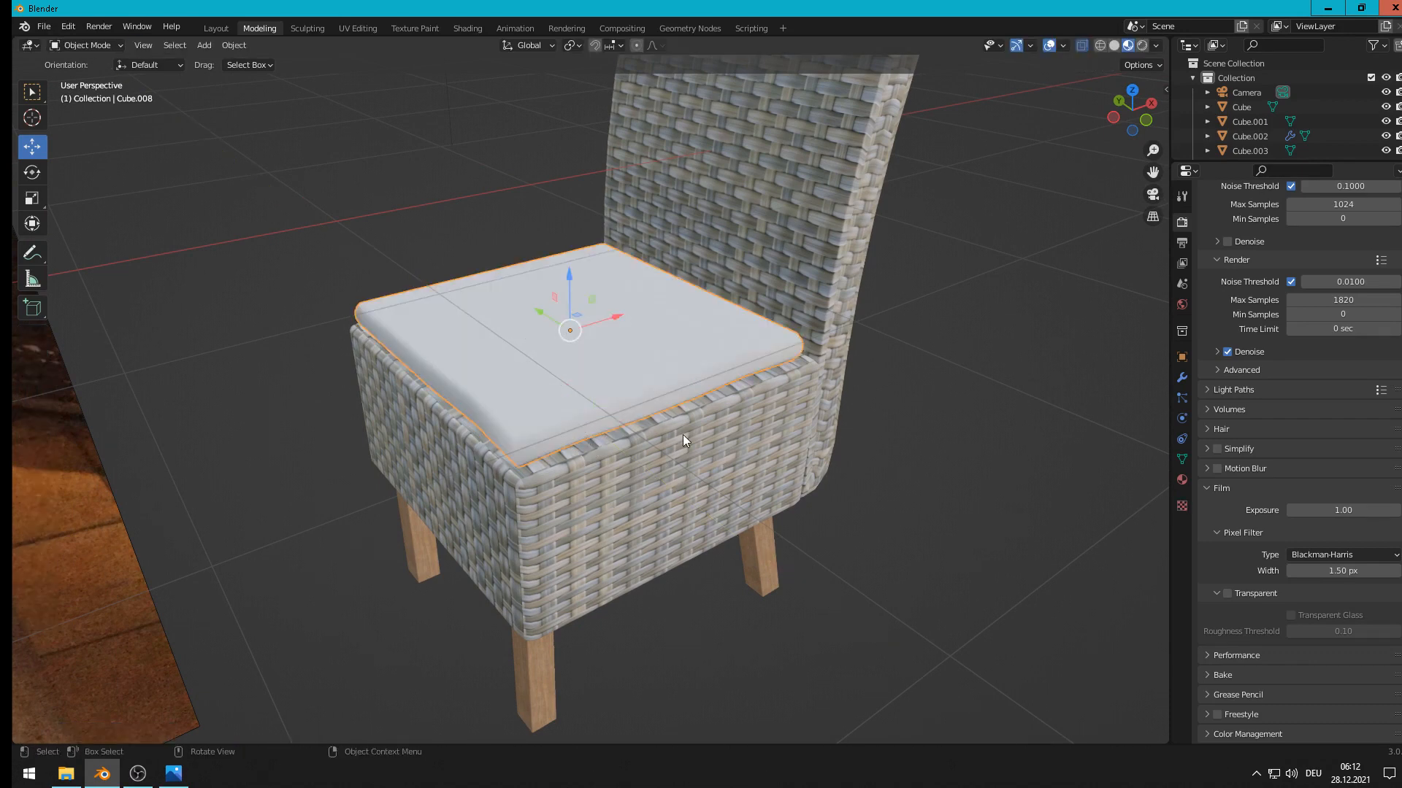
mouse_move(682, 435)
middle_mouse_down()
mouse_move(699, 441)
mouse_move(674, 431)
middle_mouse_up()
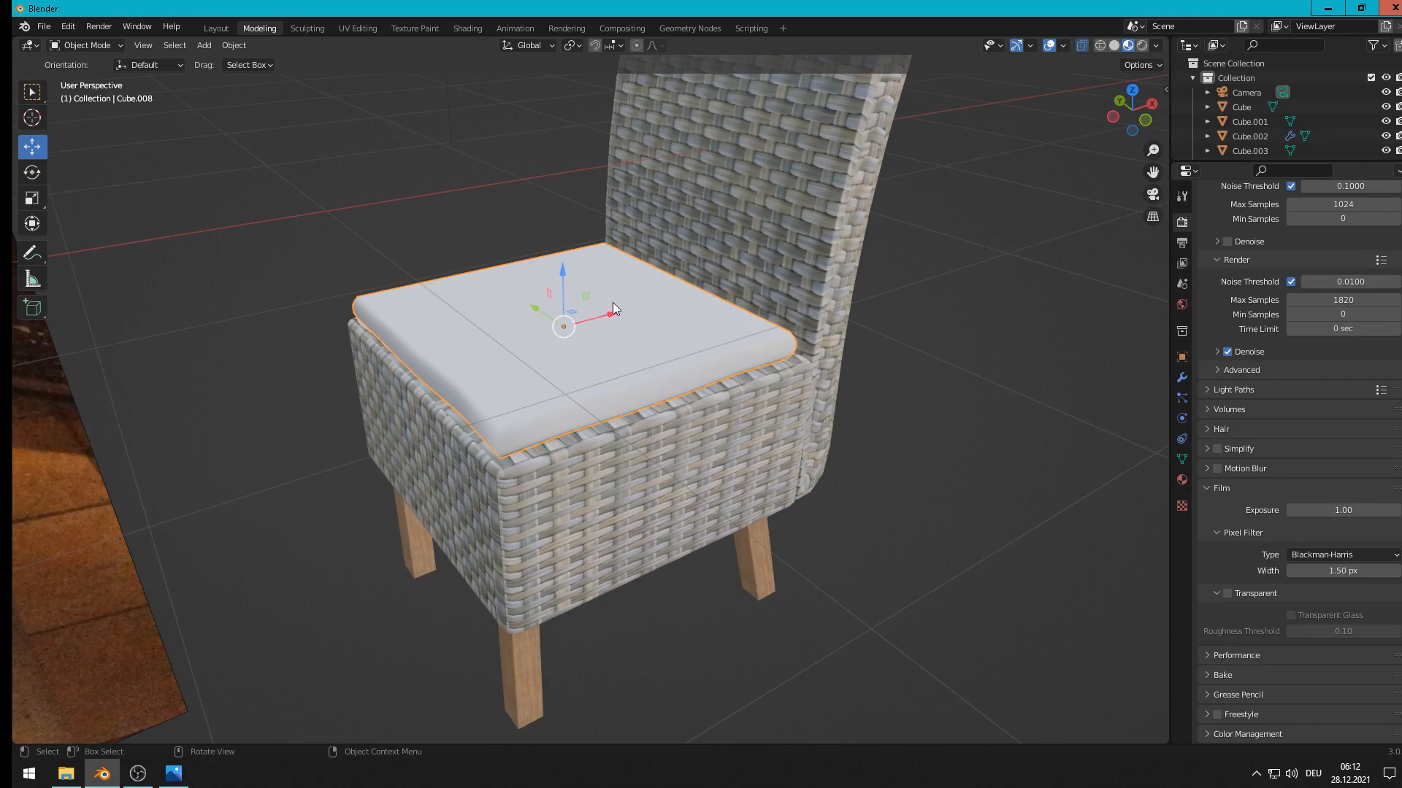
Step: Unwrap the entire cushion mesh with Smart UV Project, using a 66° angle limit and an island margin of 0
key("Tab")
key("alt+a")
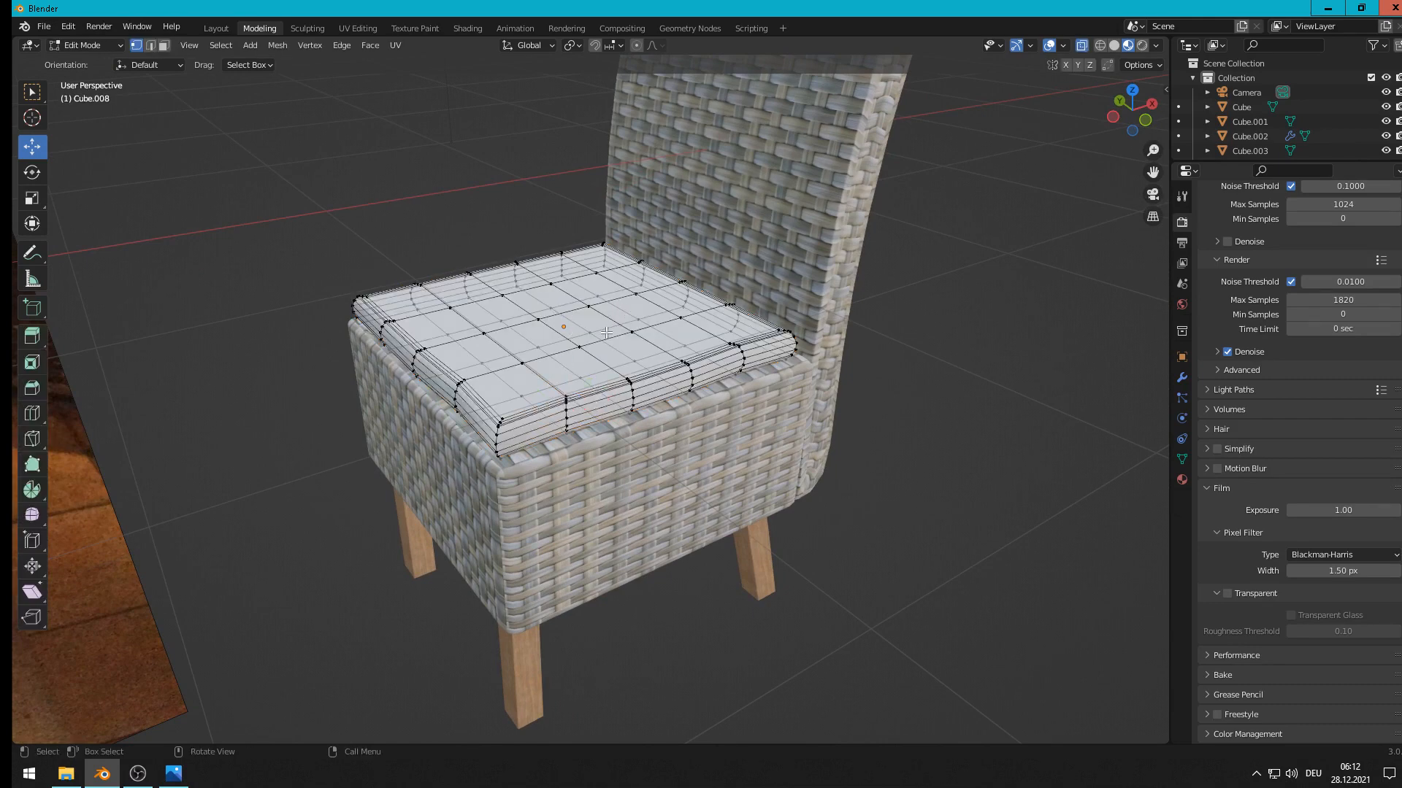
key("a")
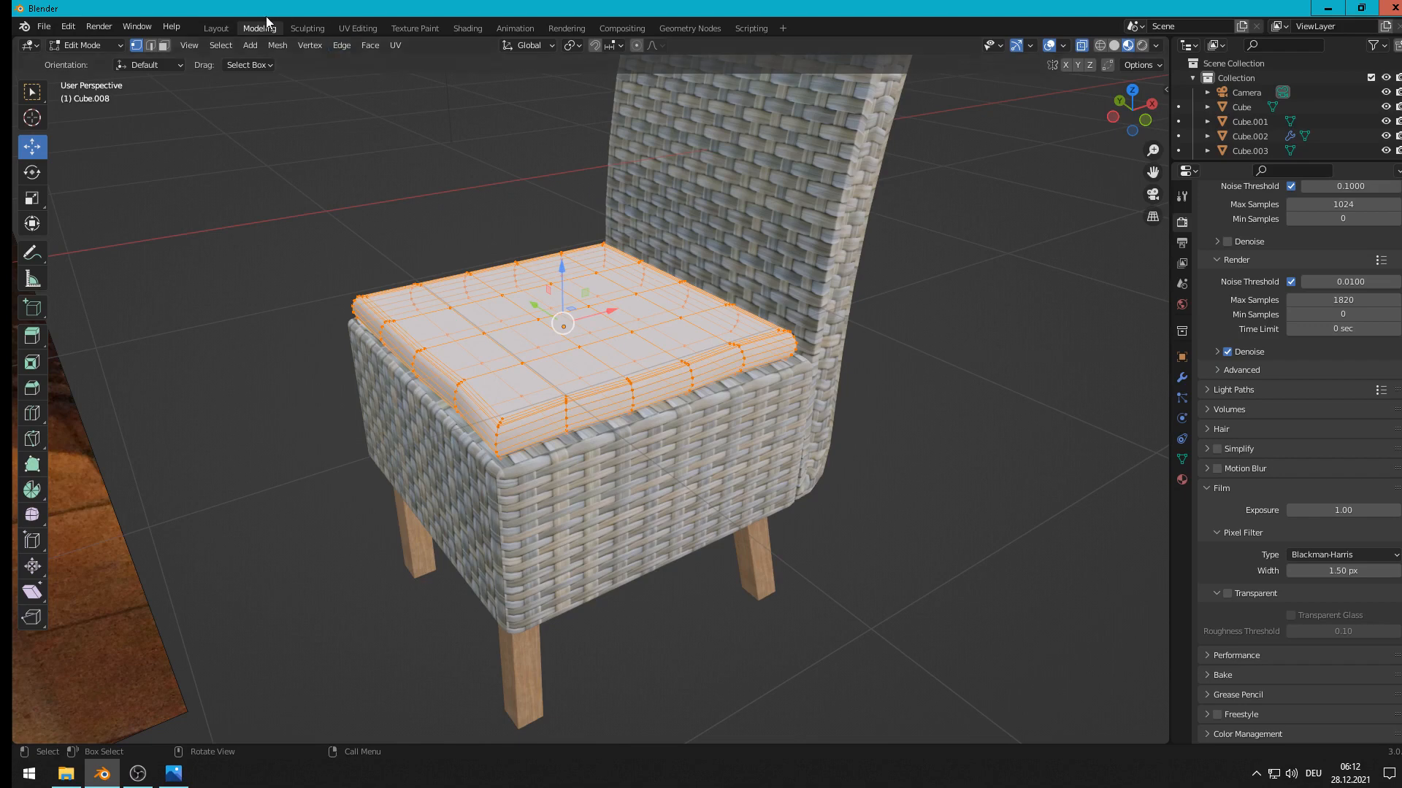
left_click(365, 29)
middle_click_drag(851, 391, 961, 361)
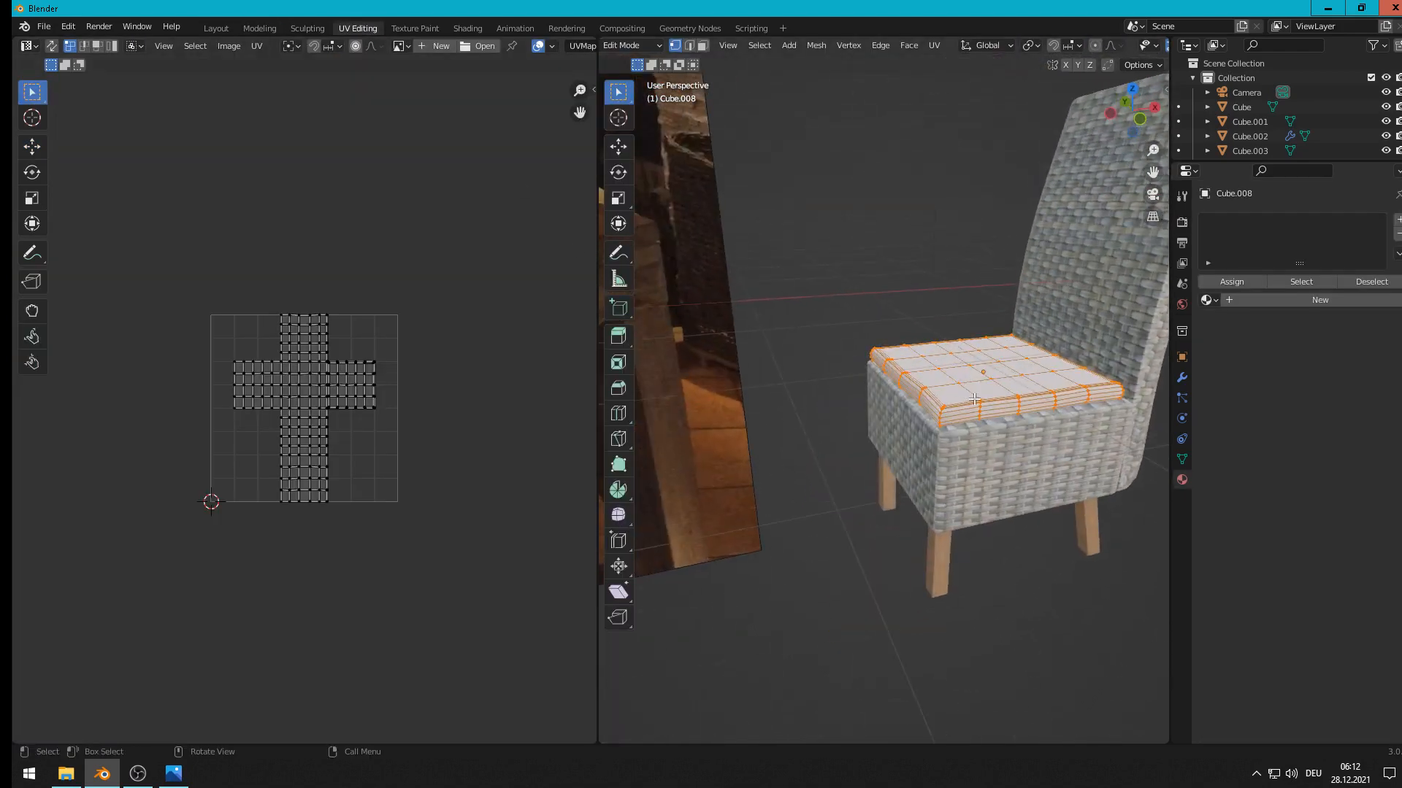
key("u")
left_click(941, 399)
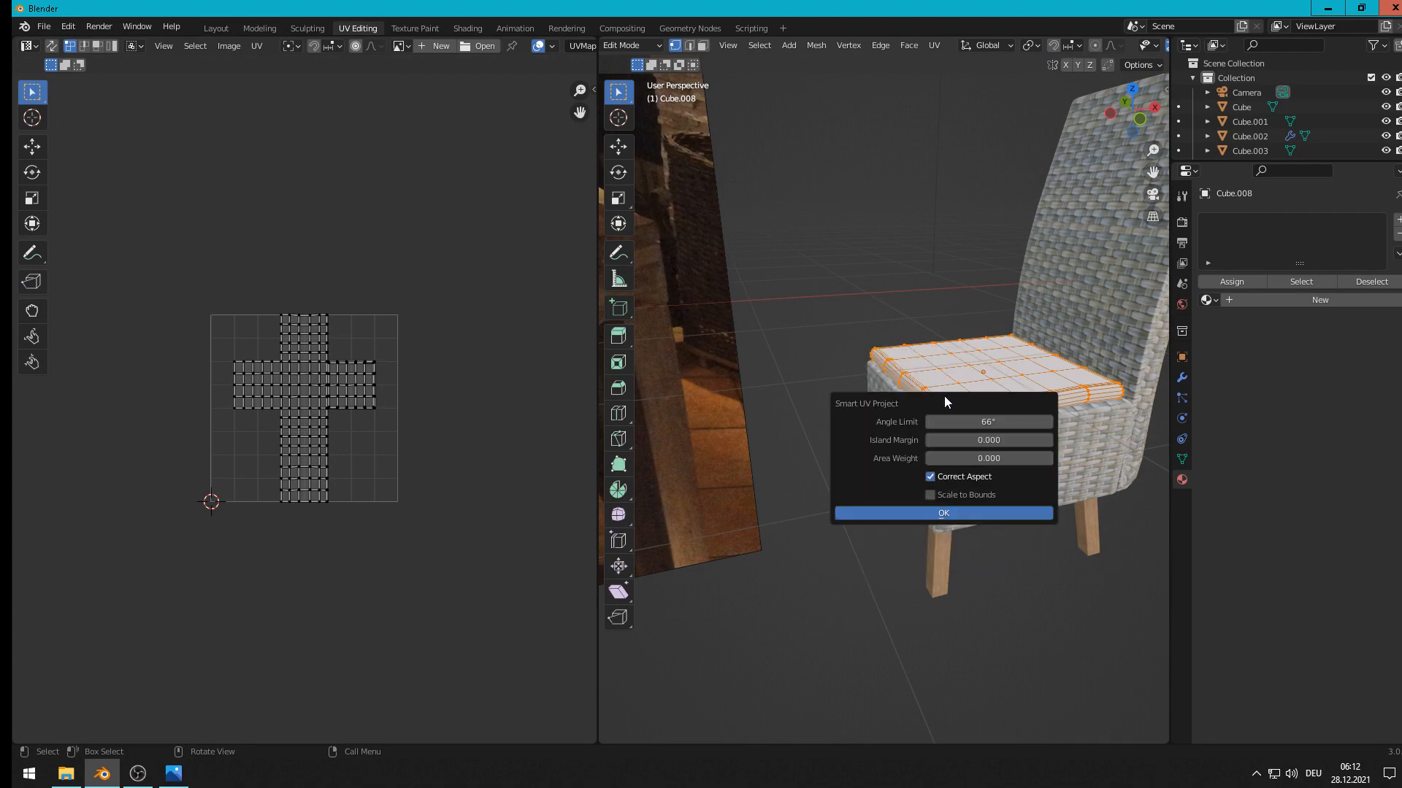
left_click(946, 513)
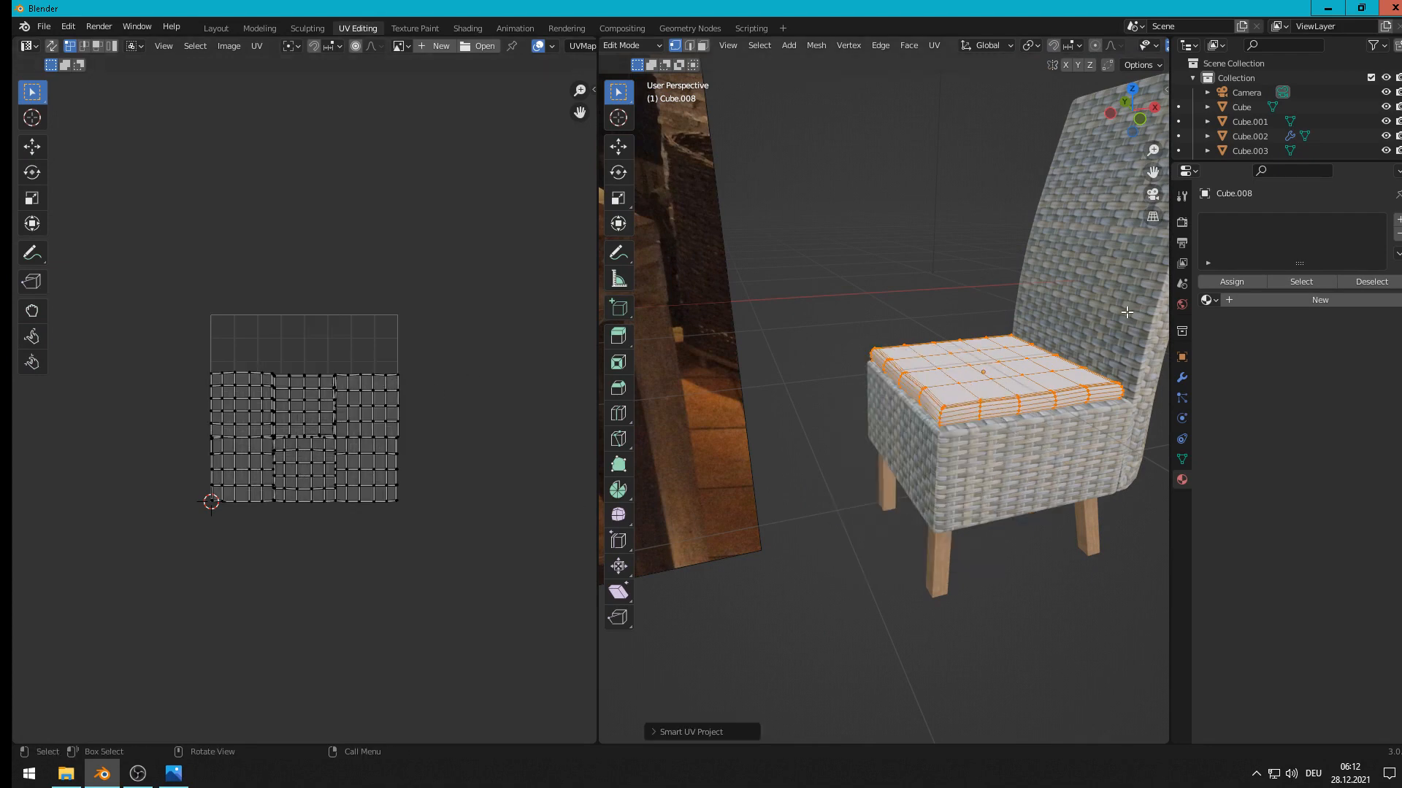
Step: Create a new material for the cushion and name it stoff
left_click(1295, 301)
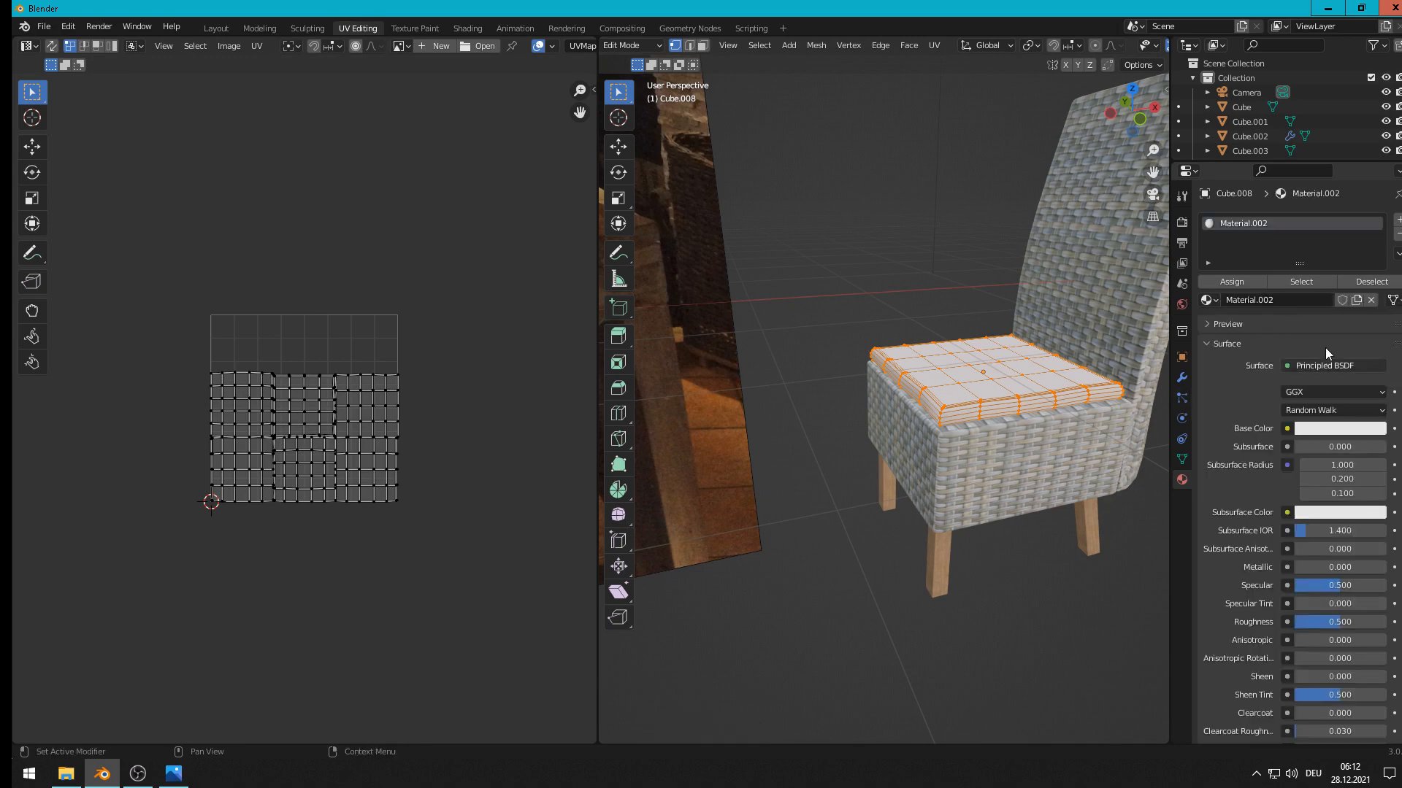
double_click(1275, 301)
type("stofff")
key("Return")
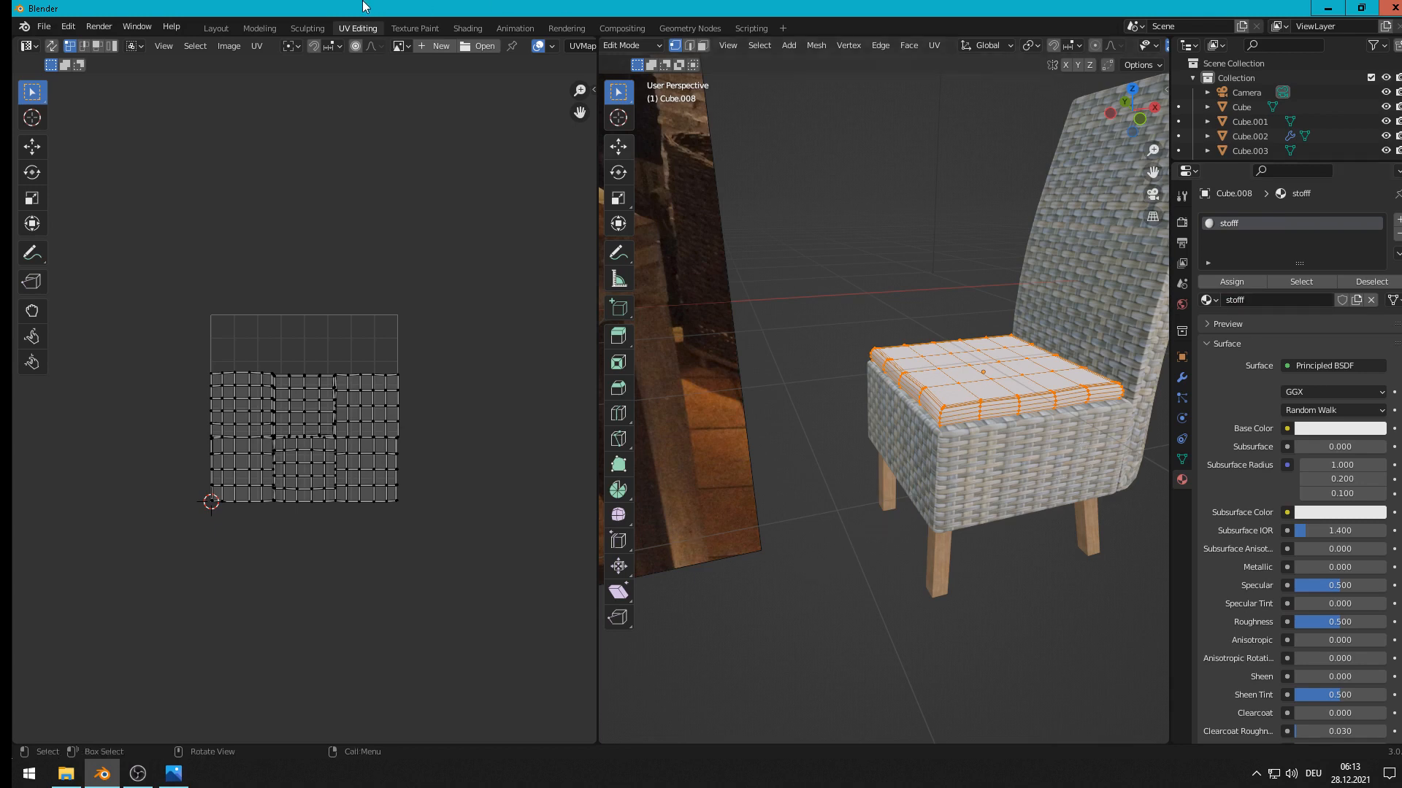
Step: Add an Image Texture node to the cushion's stoff material and link its Color output to the shader's Base Color
left_click(461, 29)
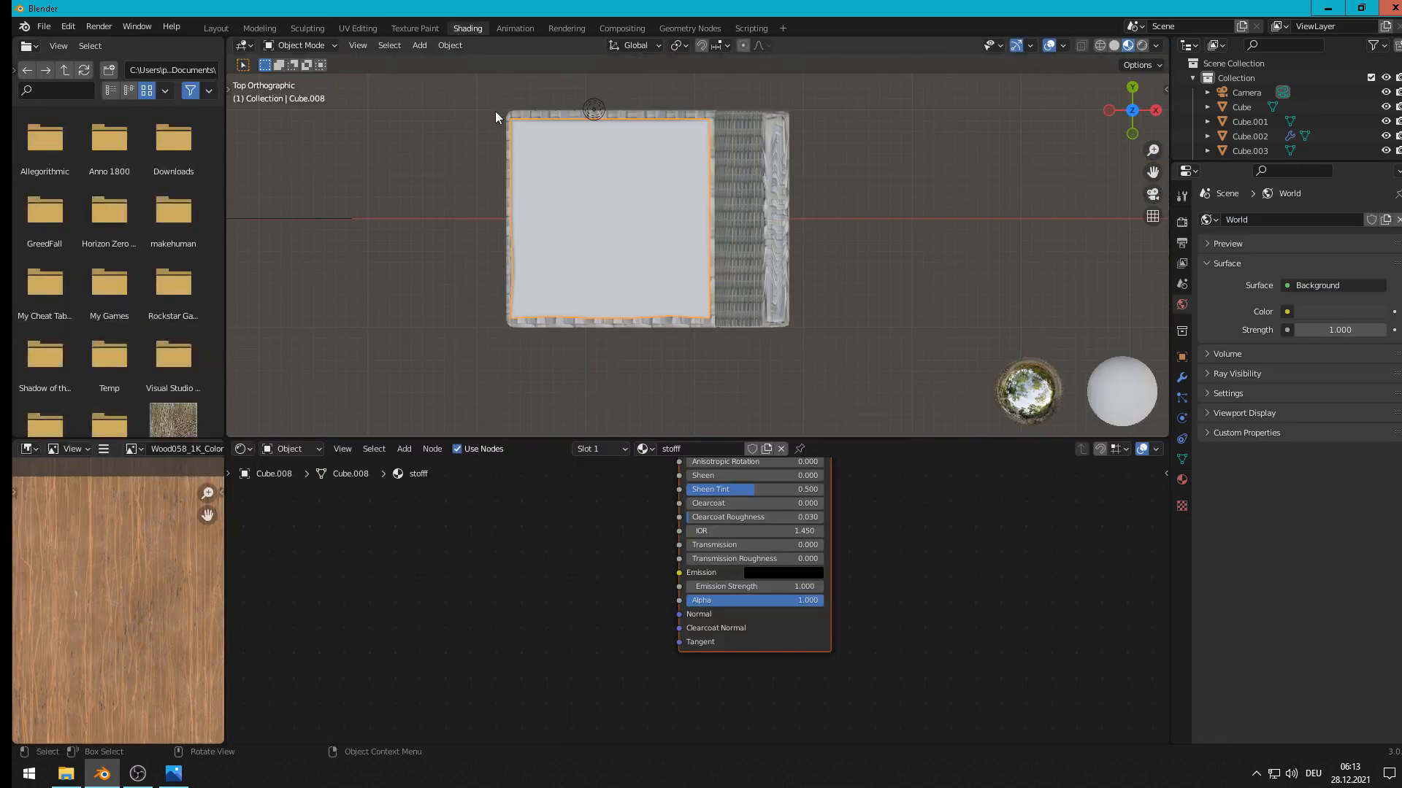
middle_click_drag(535, 186, 751, 216)
mouse_move(575, 581)
middle_mouse_down()
mouse_move(623, 675)
mouse_move(578, 554)
mouse_move(573, 582)
middle_mouse_up()
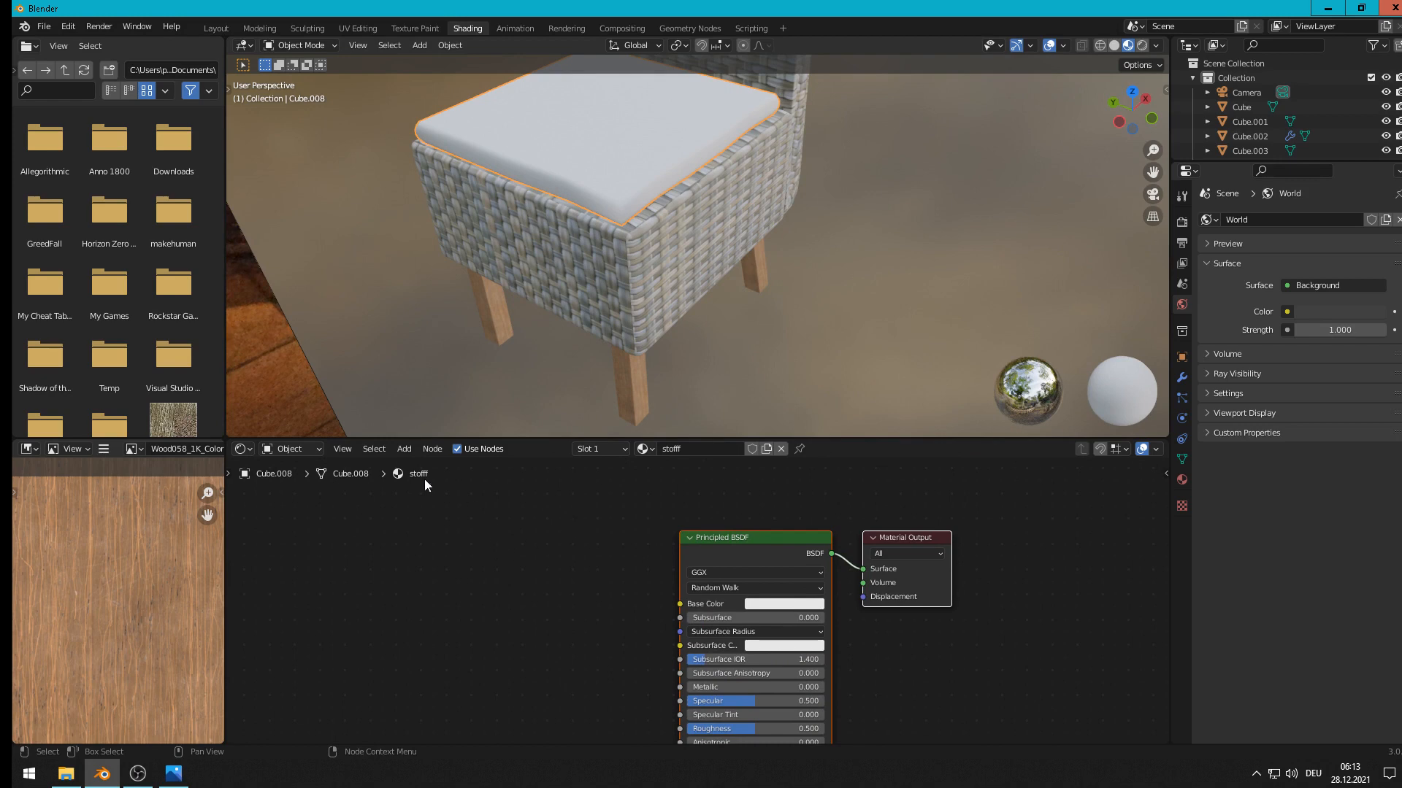
left_click(404, 448)
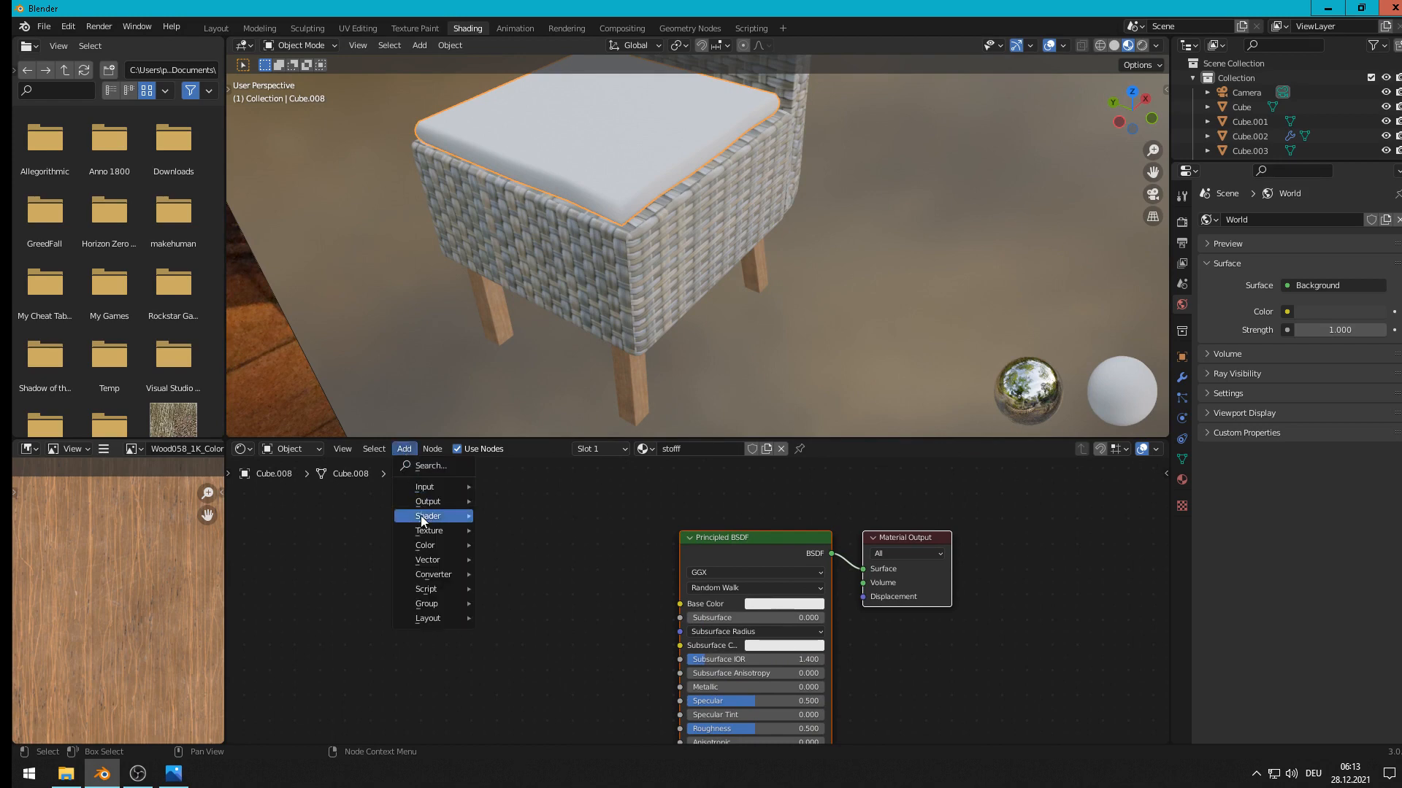
mouse_move(423, 533)
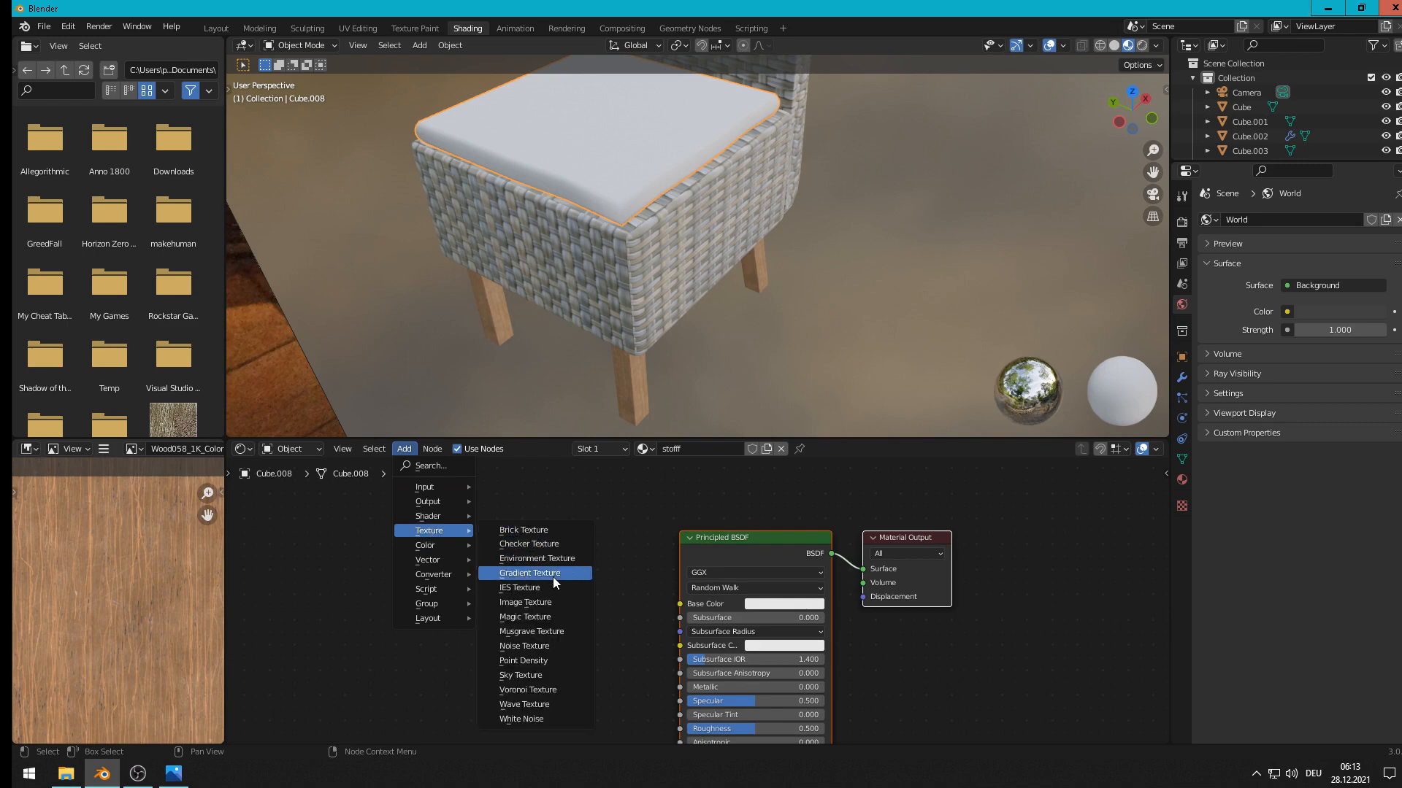
left_click(547, 603)
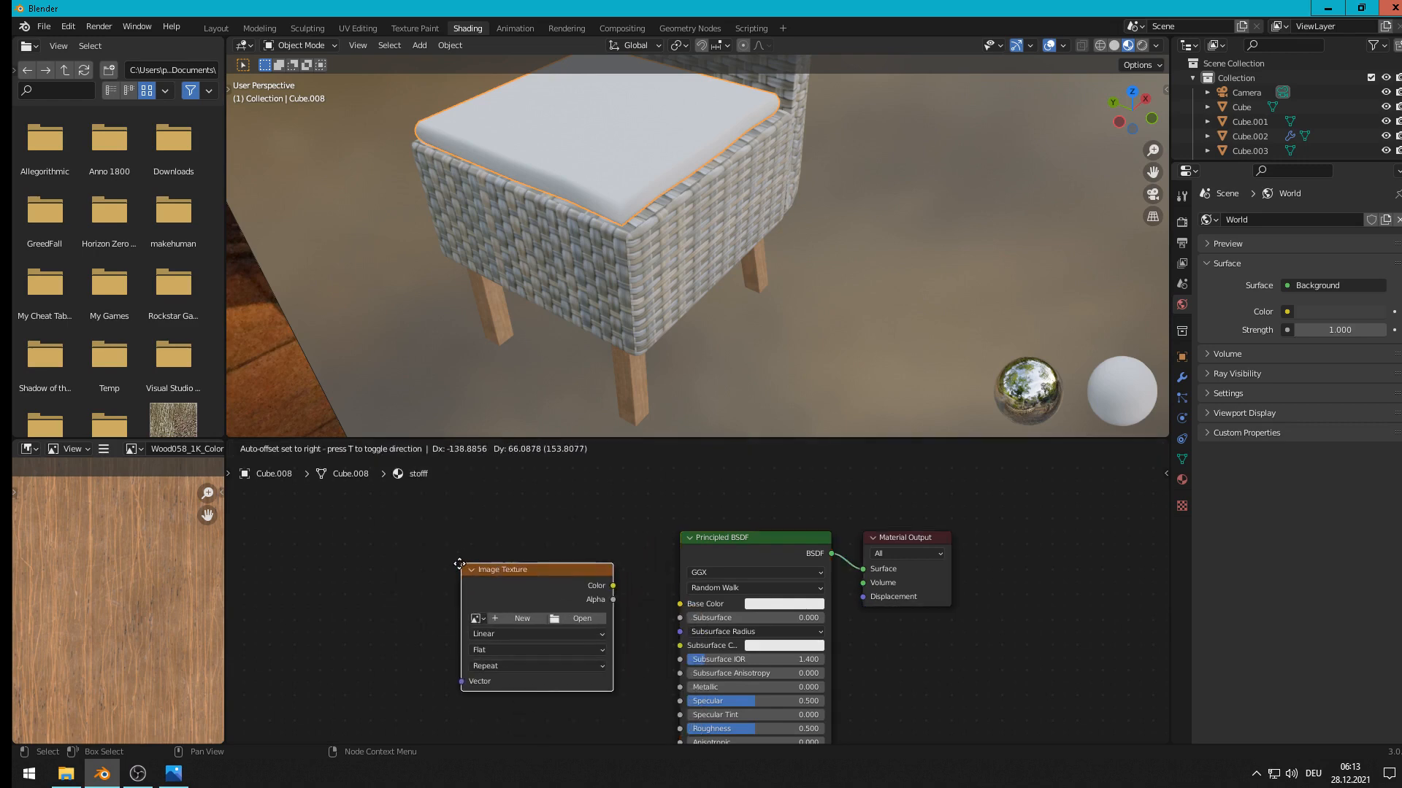
left_click(432, 559)
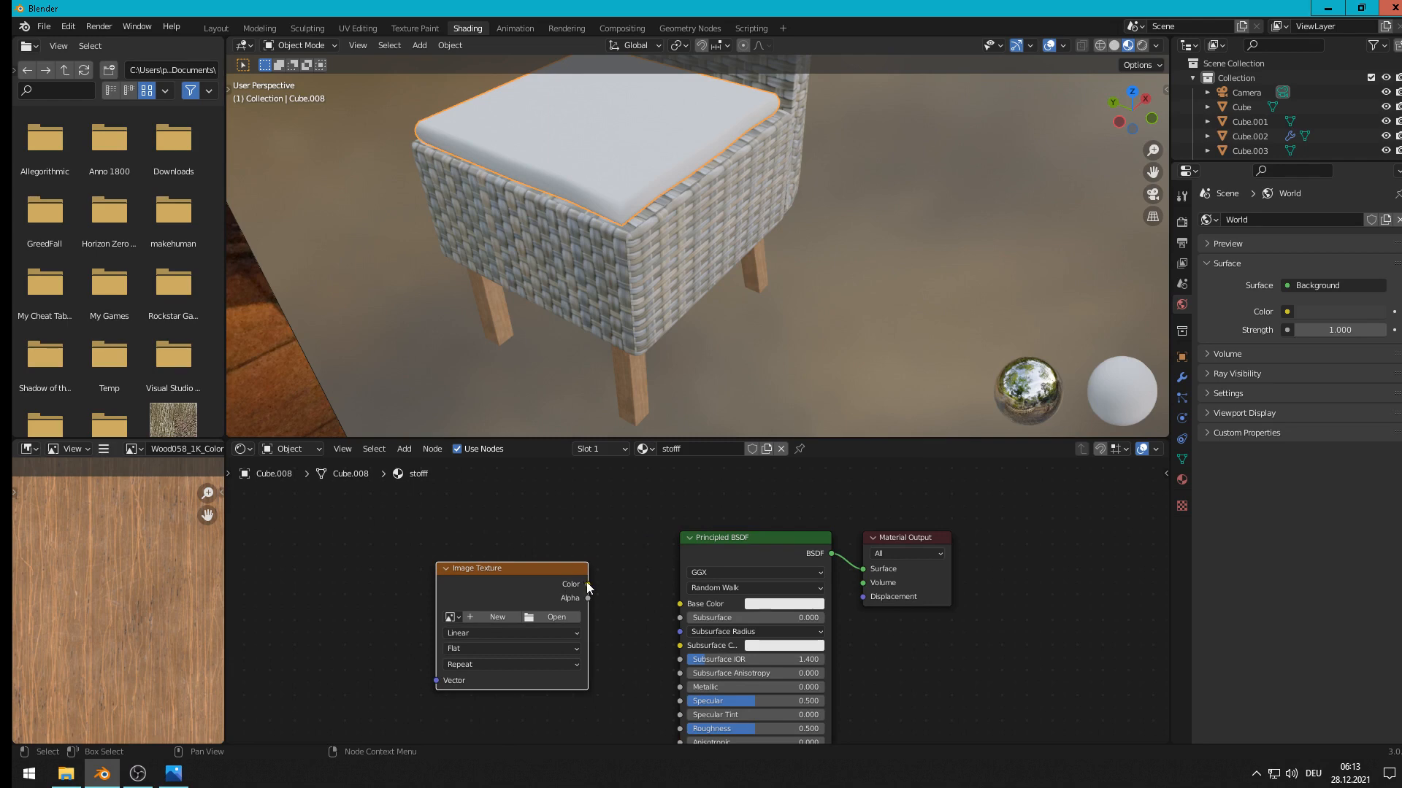
left_click_drag(587, 584, 682, 606)
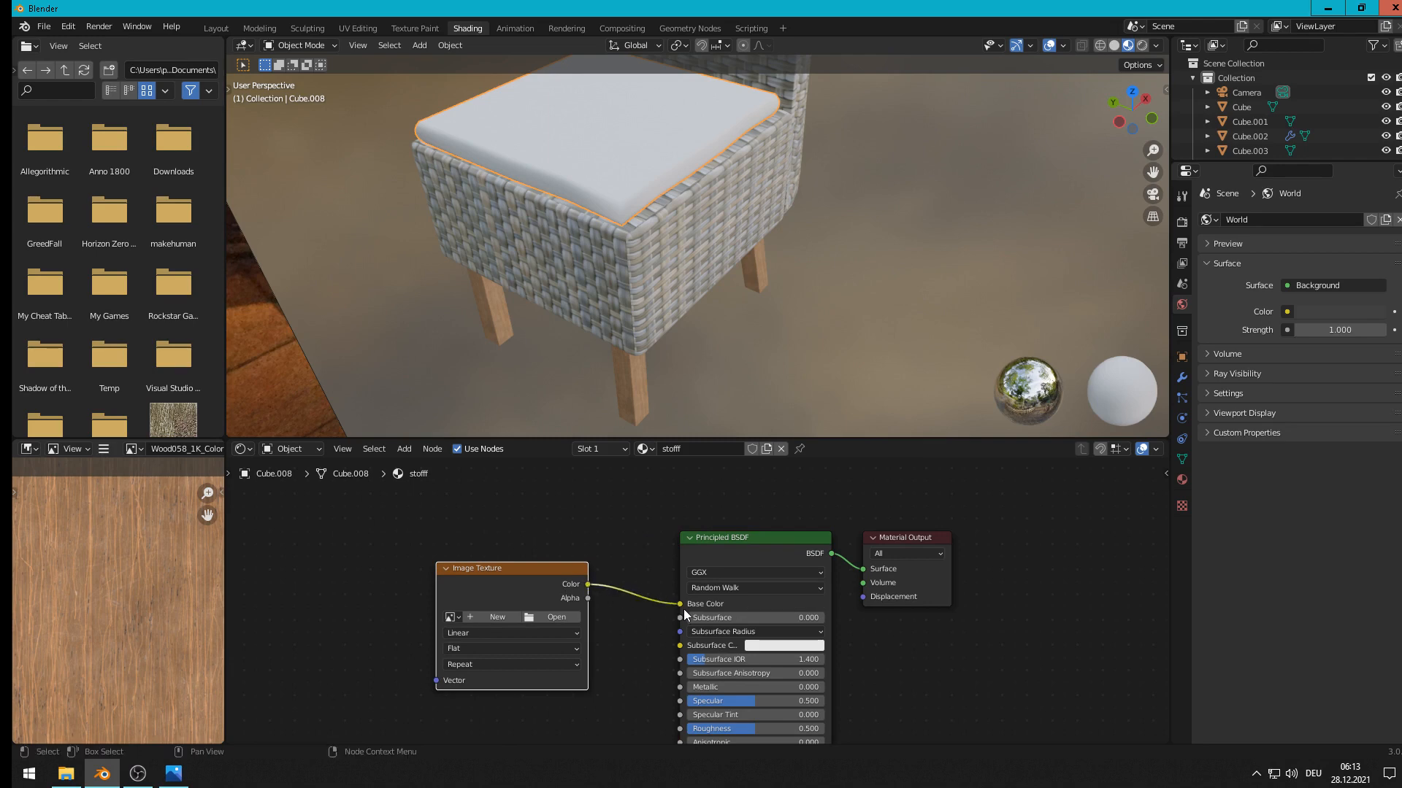
Step: Load FabricDenim003_NRM_3K.jpg from the textures folder into the Image Texture node
left_click(564, 617)
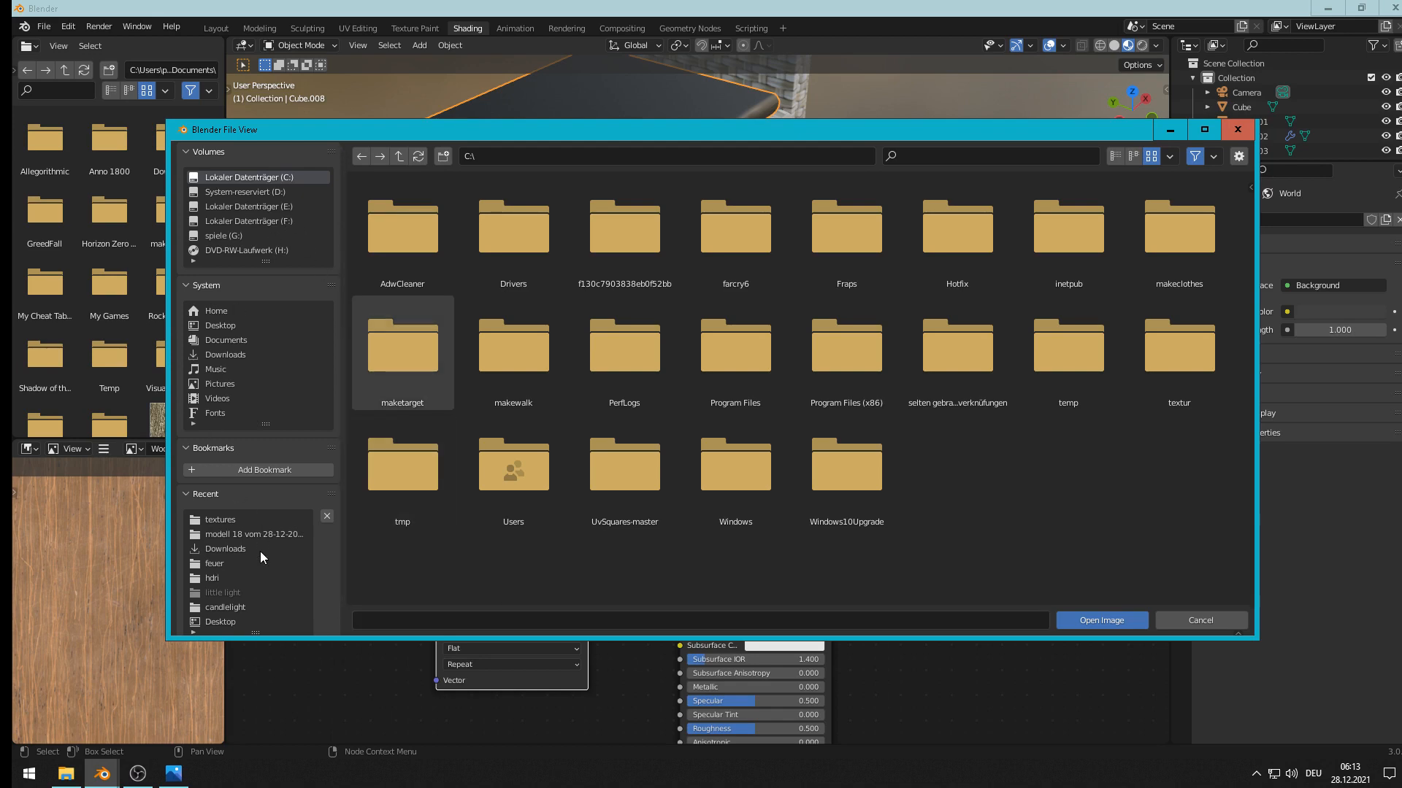
left_click(246, 519)
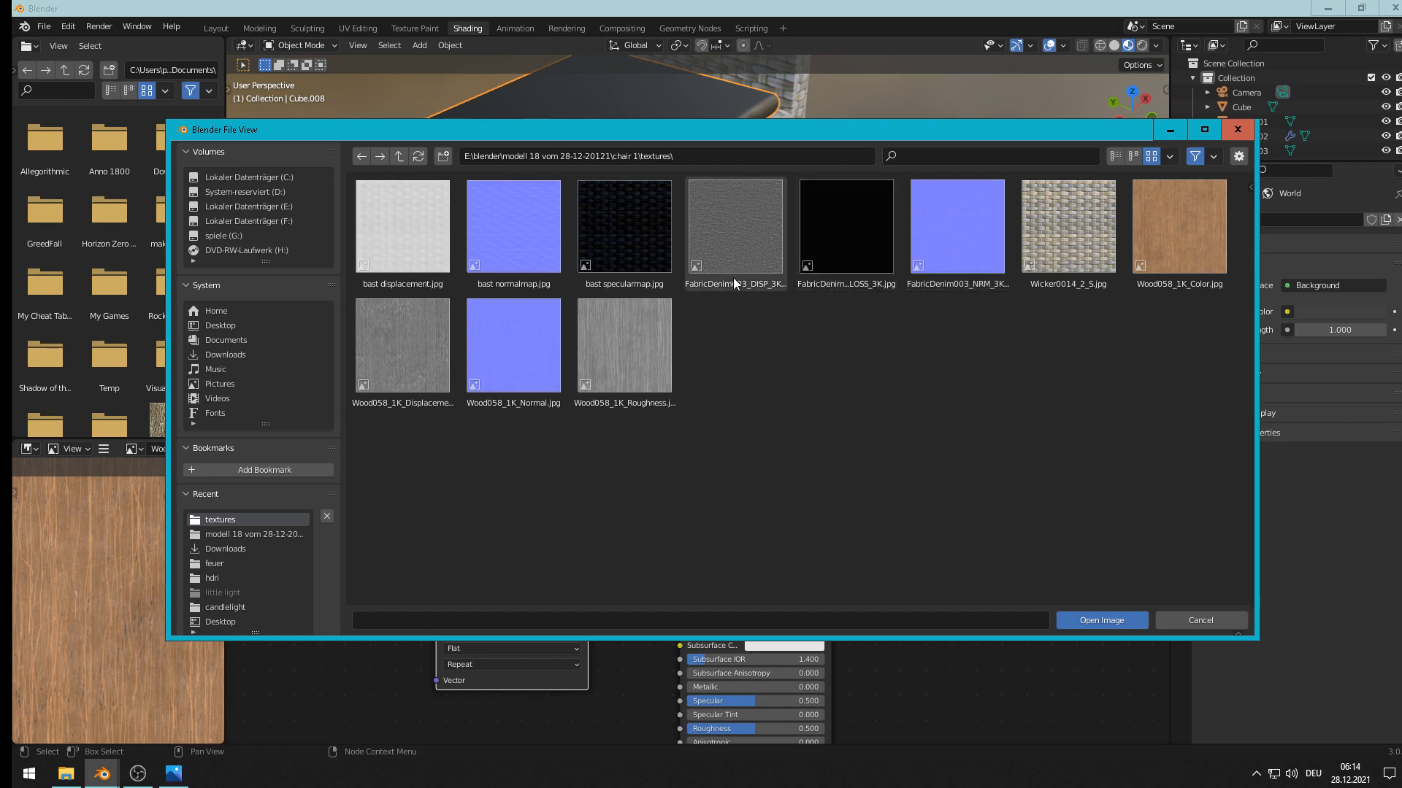
double_click(954, 266)
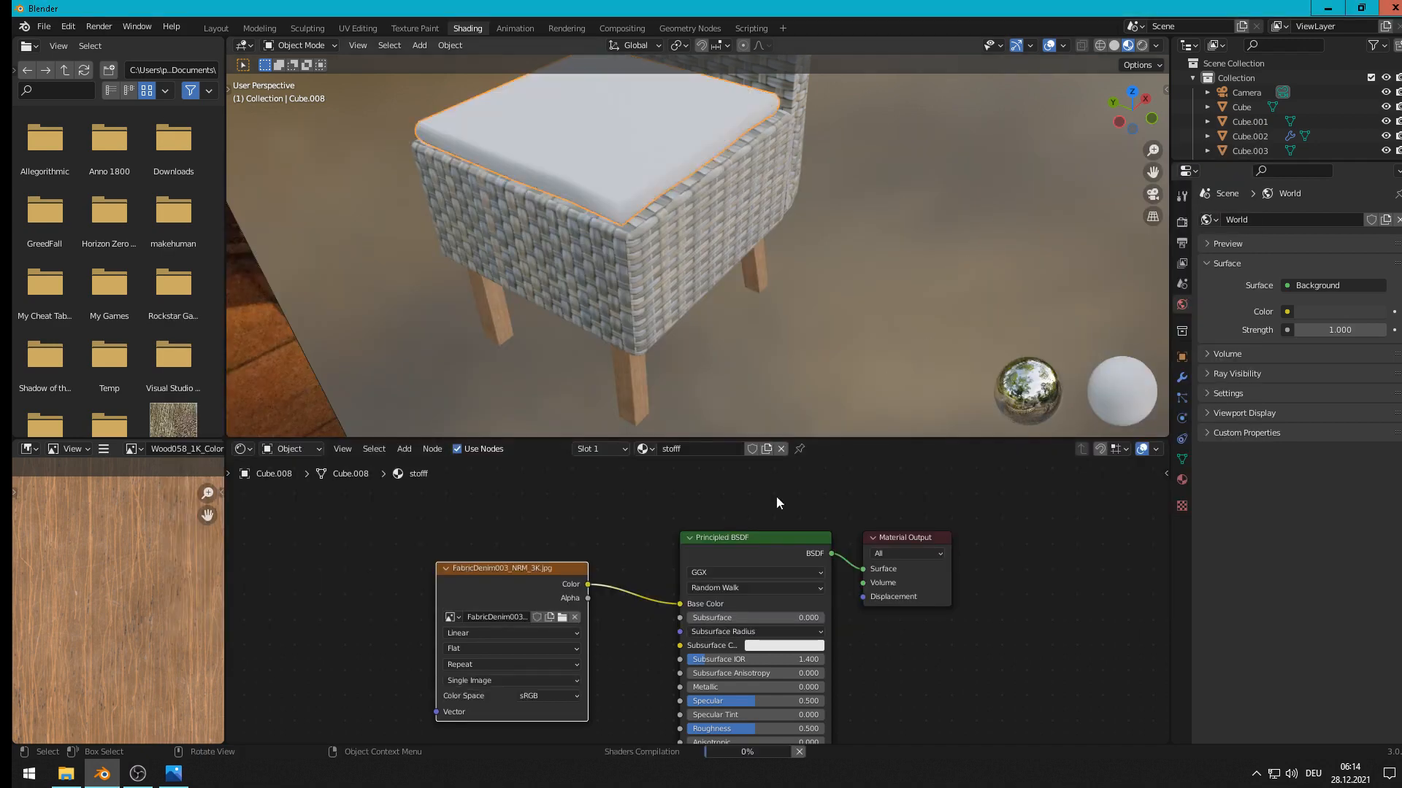
Step: Disconnect the denim normal texture from Base Color and move its node down near the shader's Normal input
left_click_drag(680, 603, 651, 593)
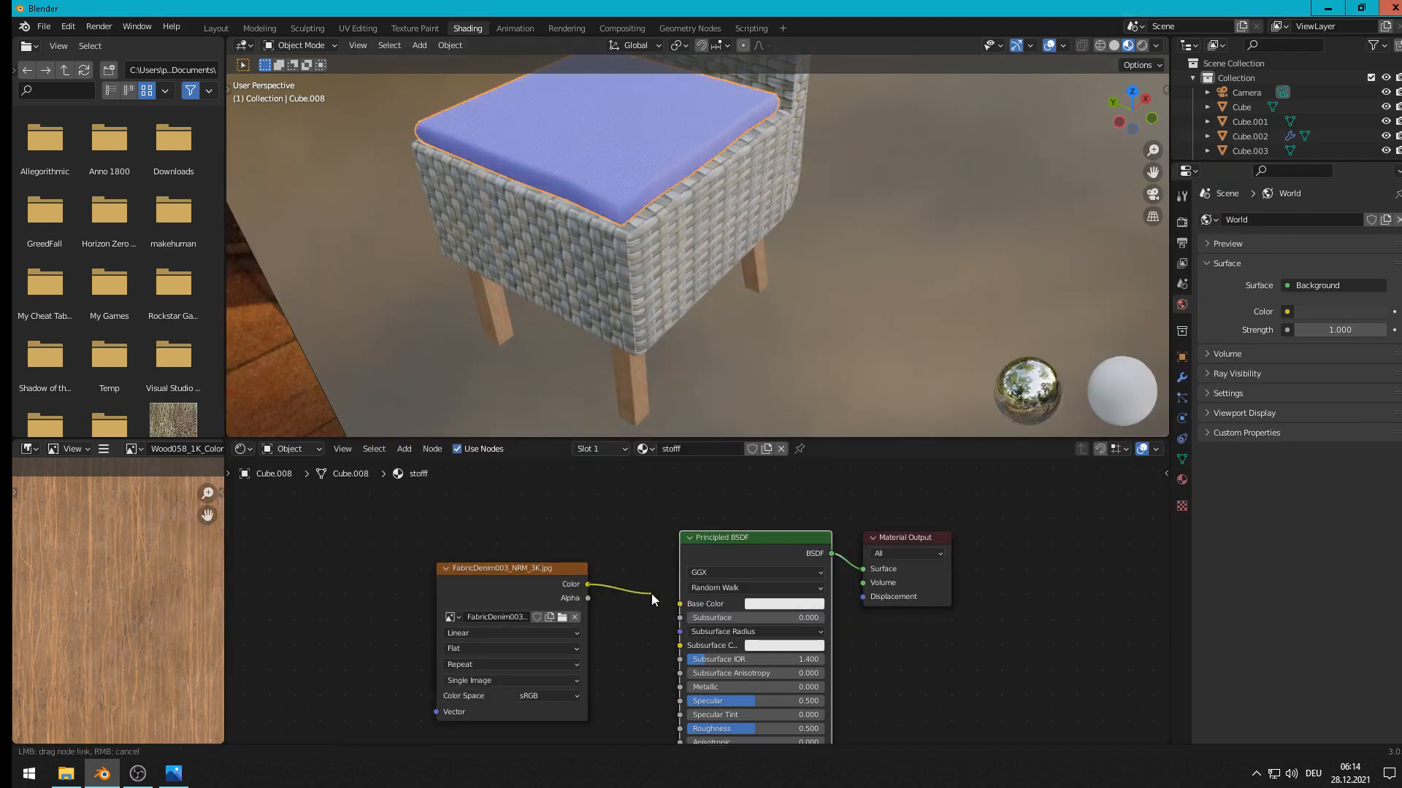
scroll(636, 647, "down", 2)
middle_click_drag(637, 647, 727, 490)
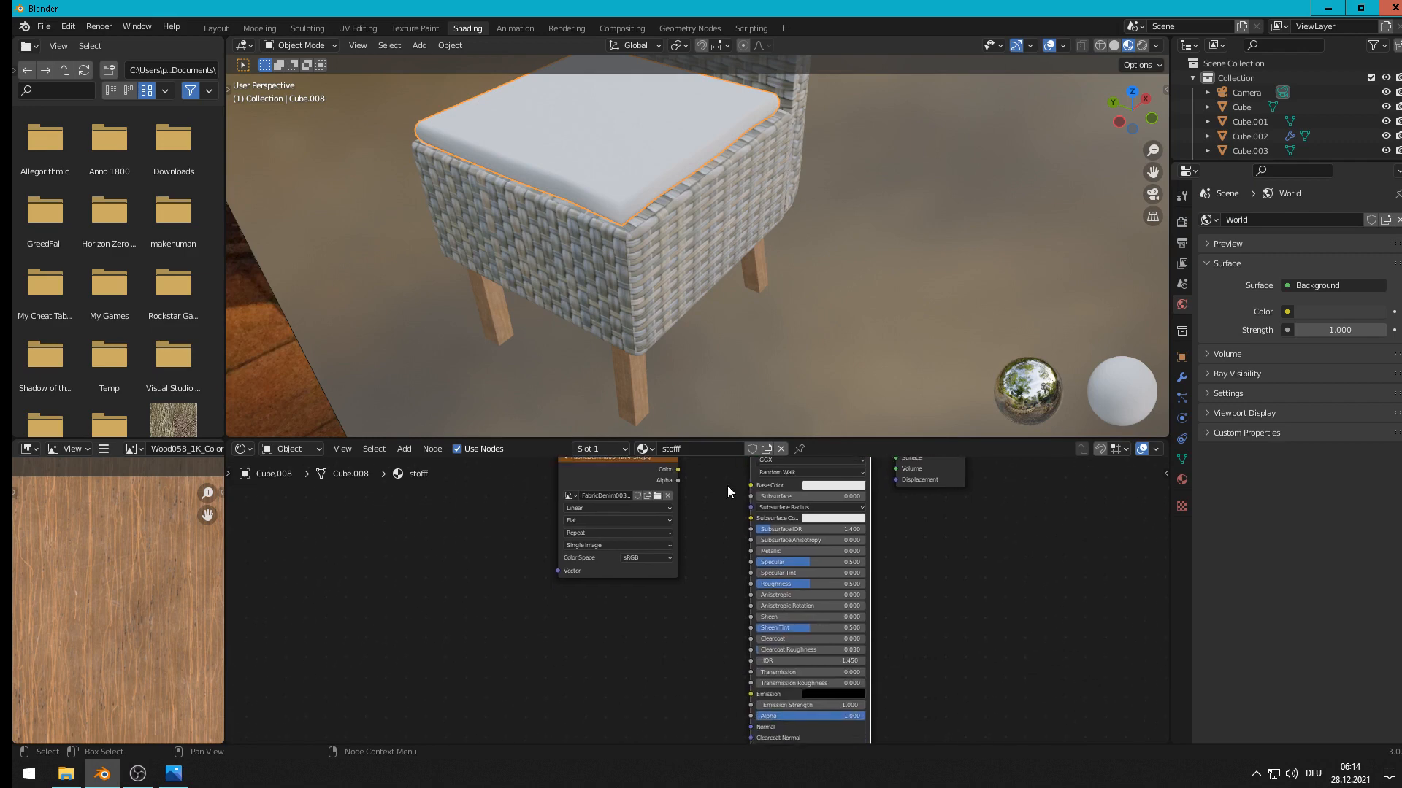
left_click_drag(620, 471, 598, 685)
middle_click_drag(674, 674, 742, 579)
scroll(712, 645, "up", 2)
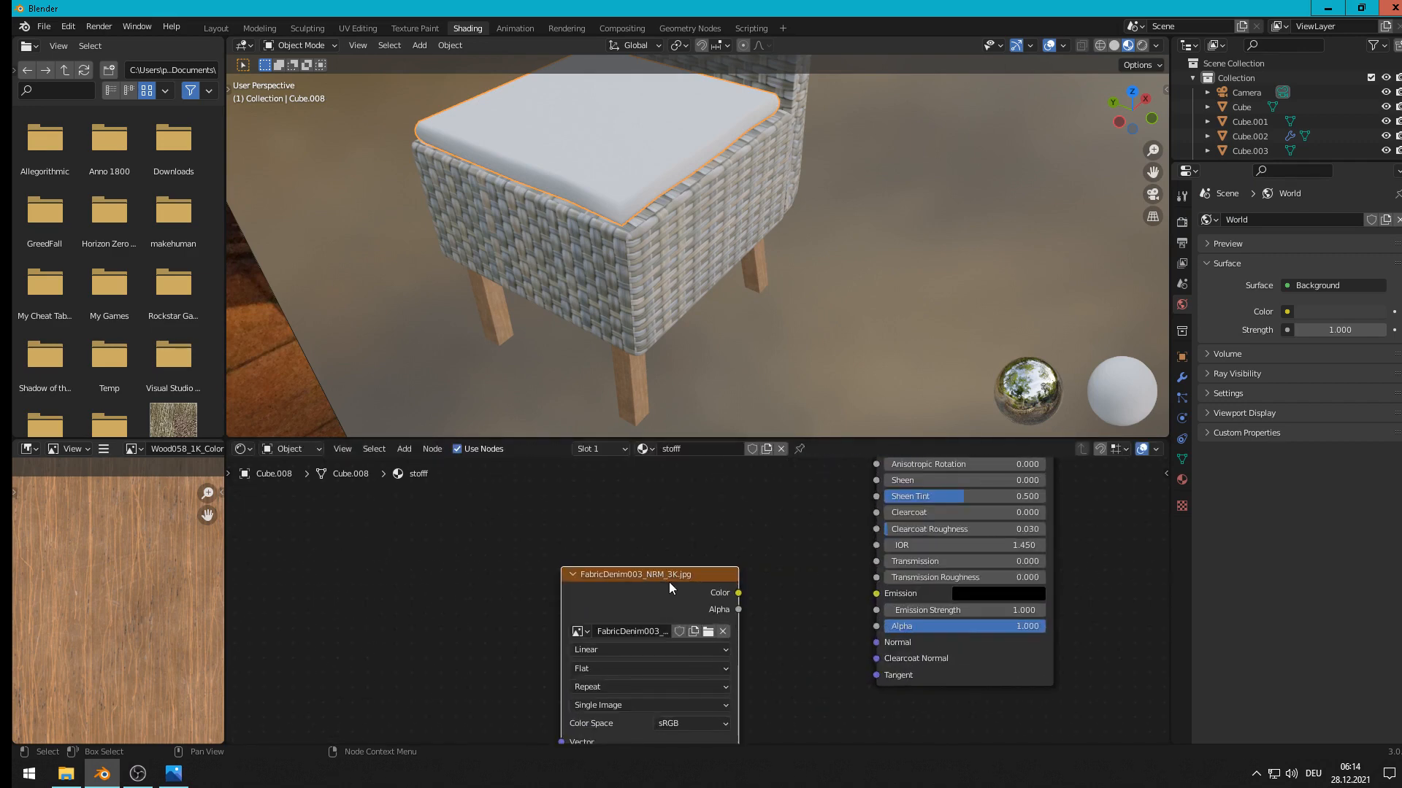
left_click_drag(669, 581, 502, 543)
Step: Add a Normal Map node using UVMap between the denim texture and the shader's Normal input, linking the texture's Color to Strength
left_click(404, 449)
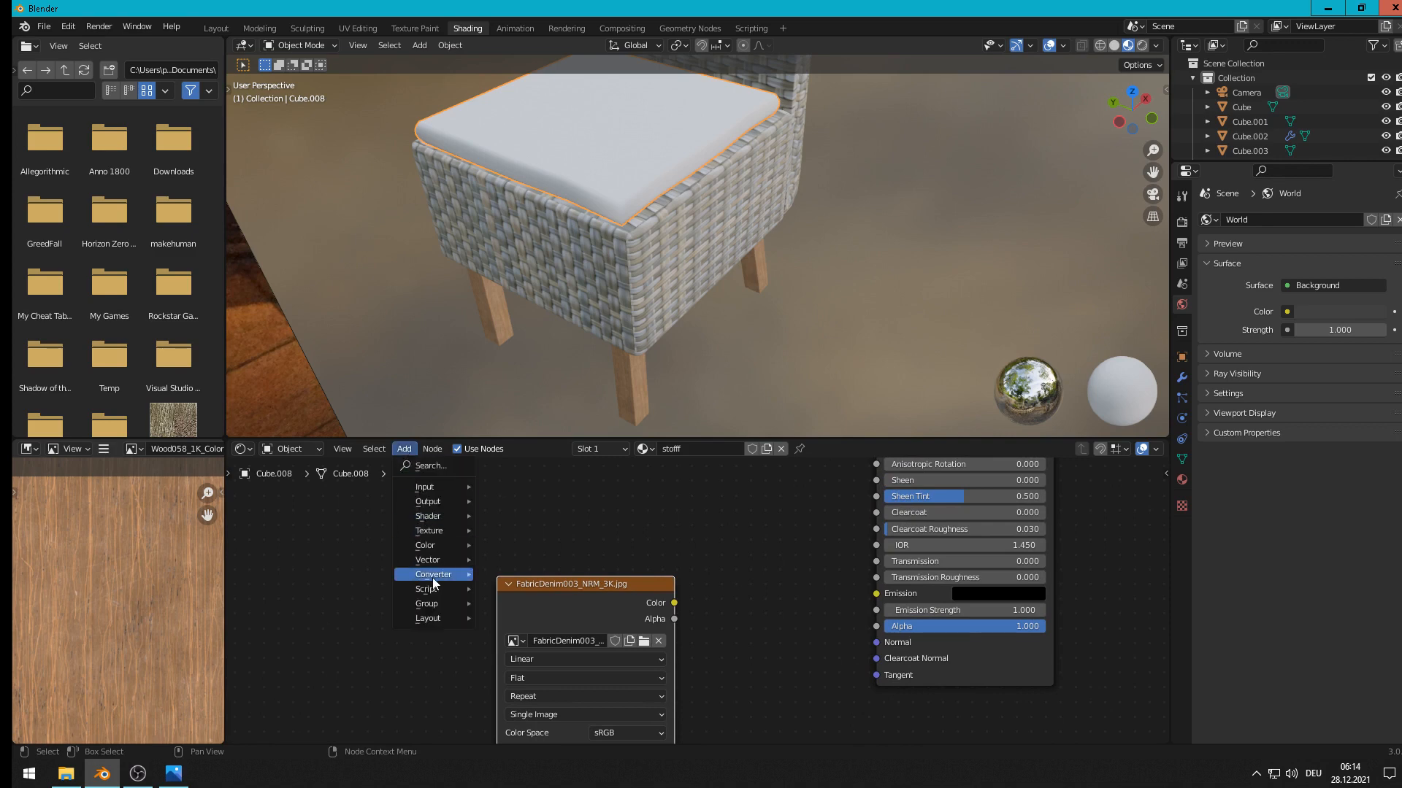
mouse_move(433, 576)
mouse_move(430, 559)
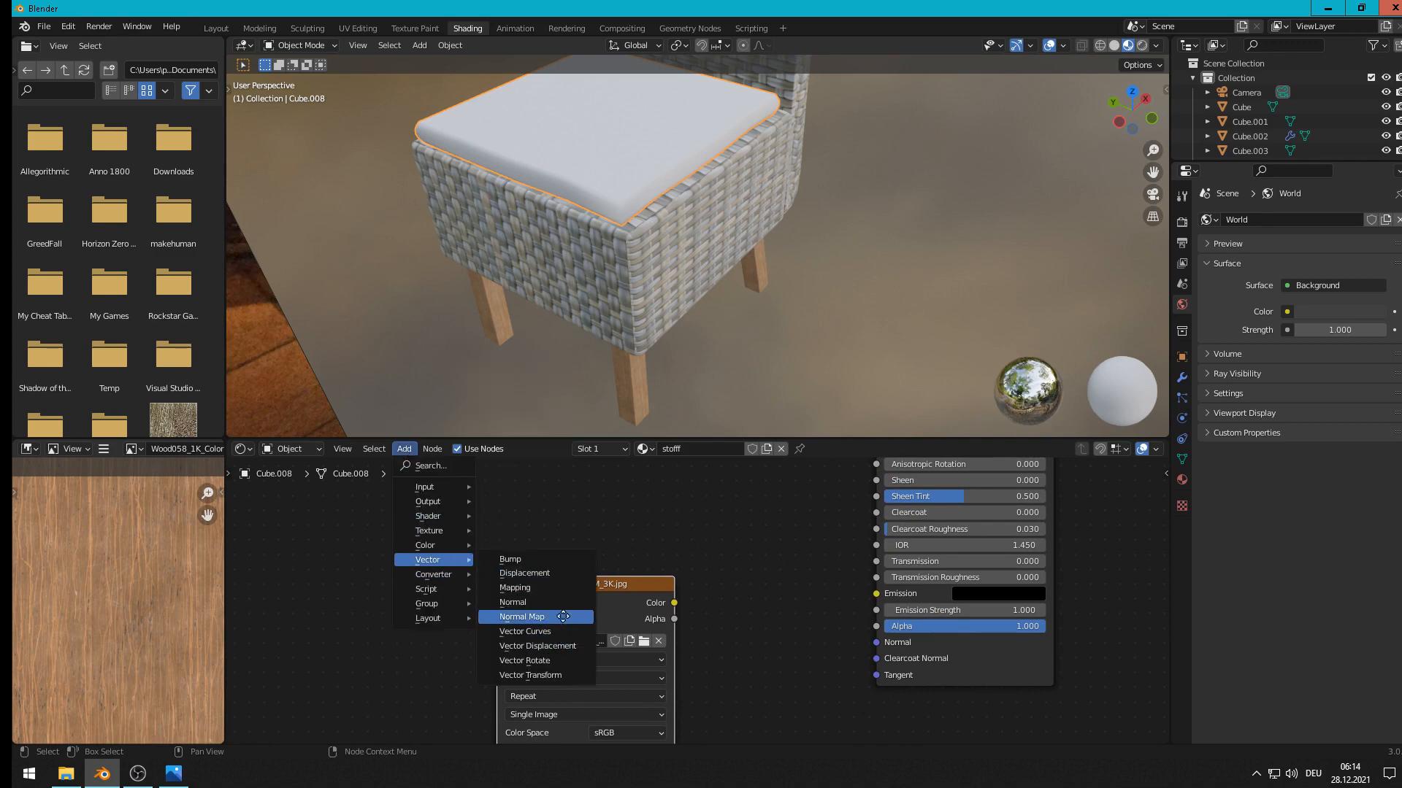
left_click(521, 617)
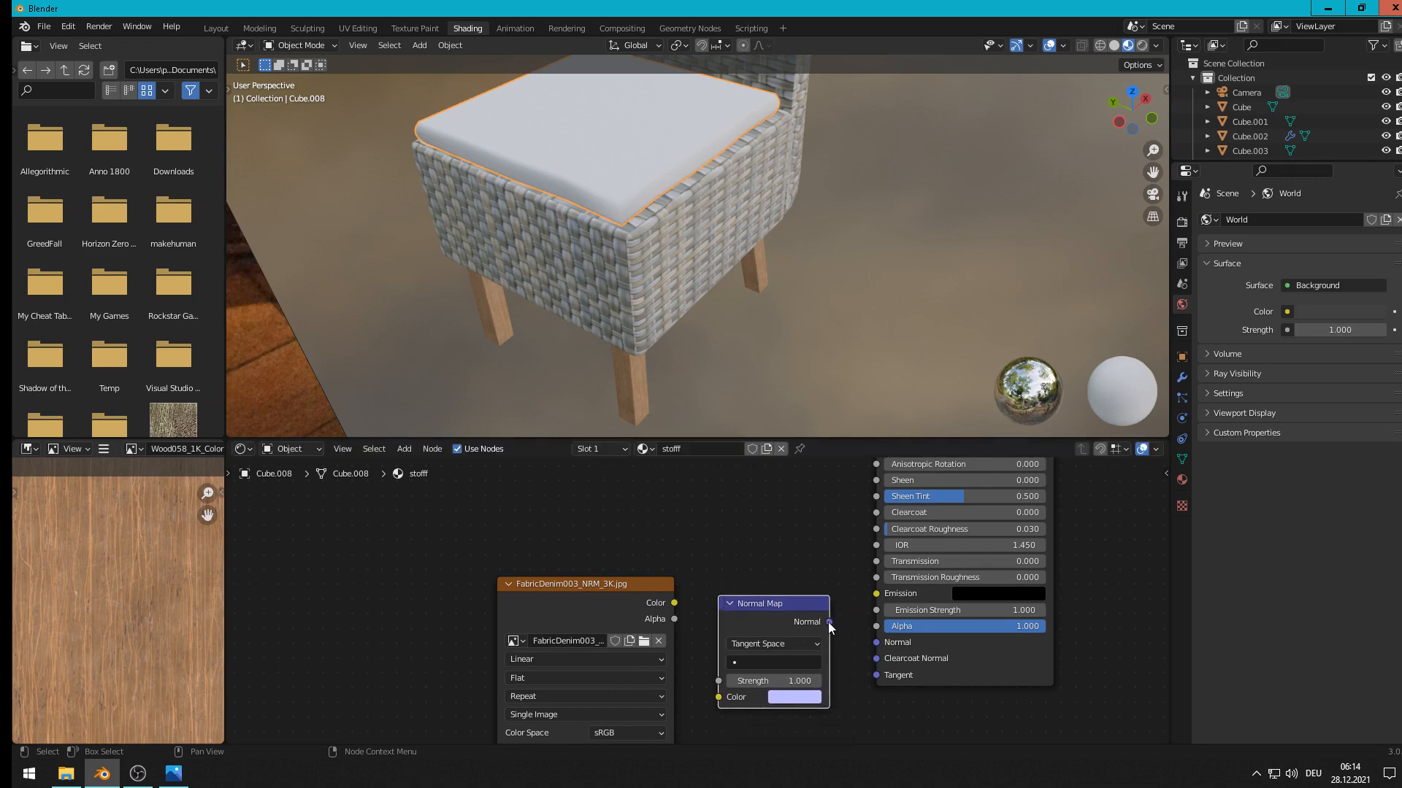
left_click_drag(827, 622, 876, 643)
left_click_drag(673, 603, 750, 662)
left_click(750, 663)
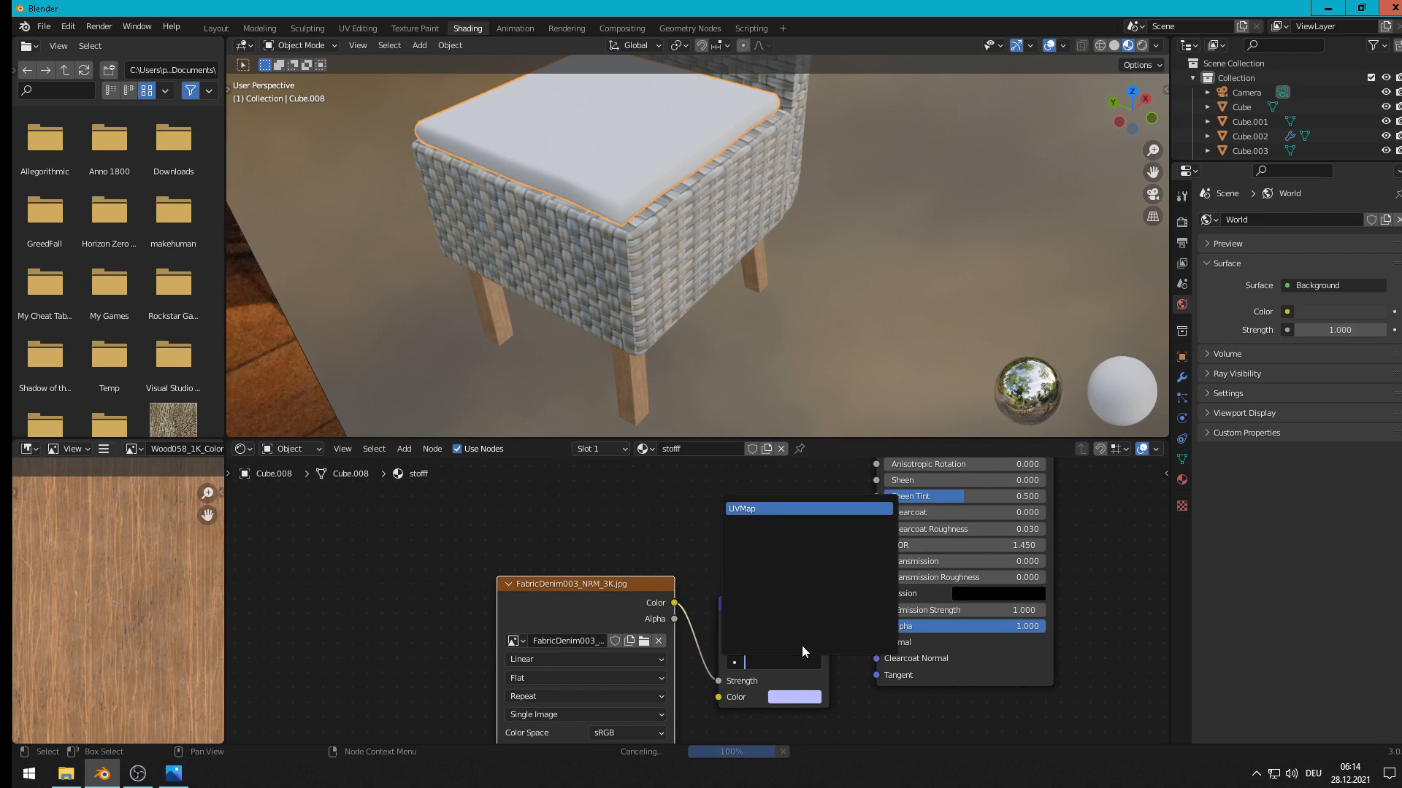
key("Return")
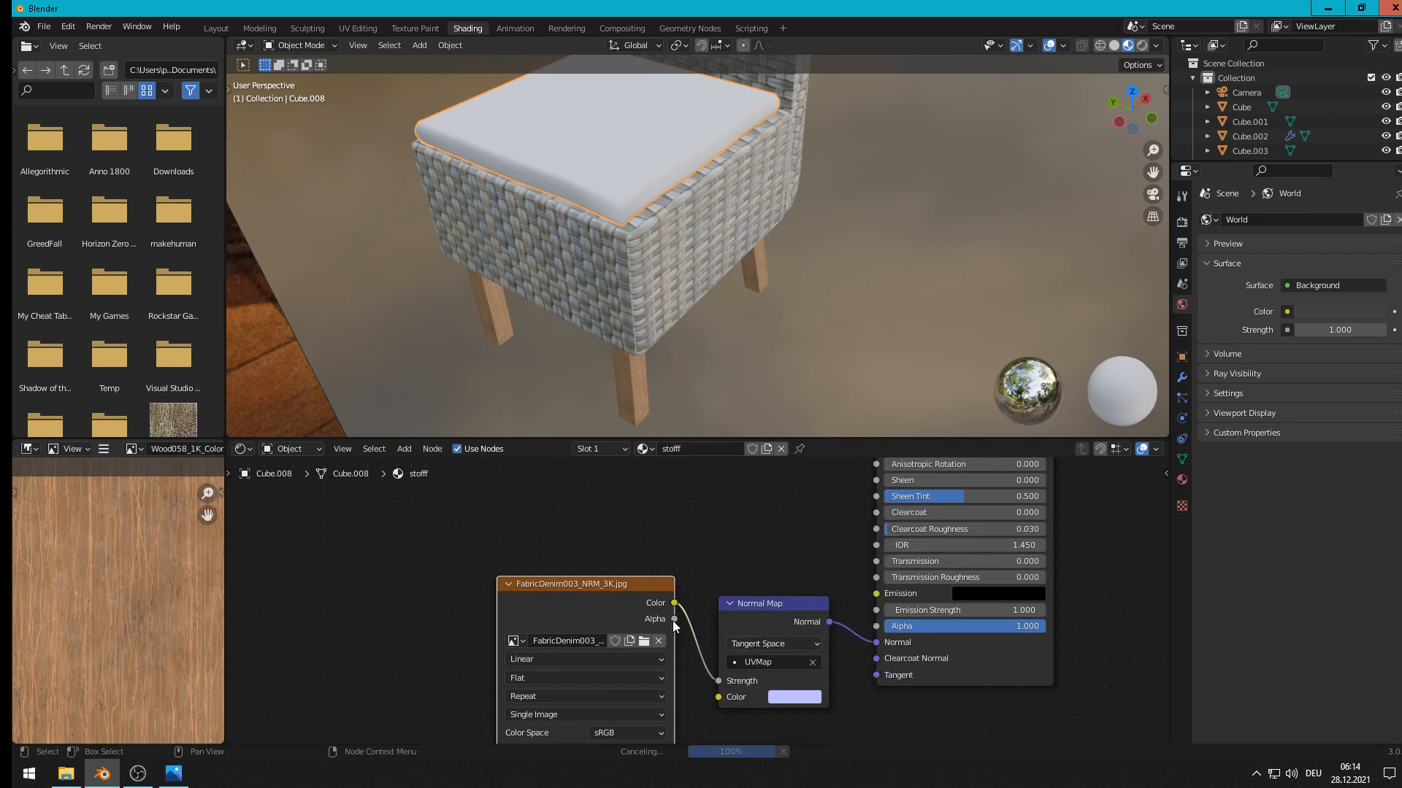
Step: Set the denim normal texture's color space to Non-Color and relink it from Strength to the Normal Map node's Color input
left_click(620, 731)
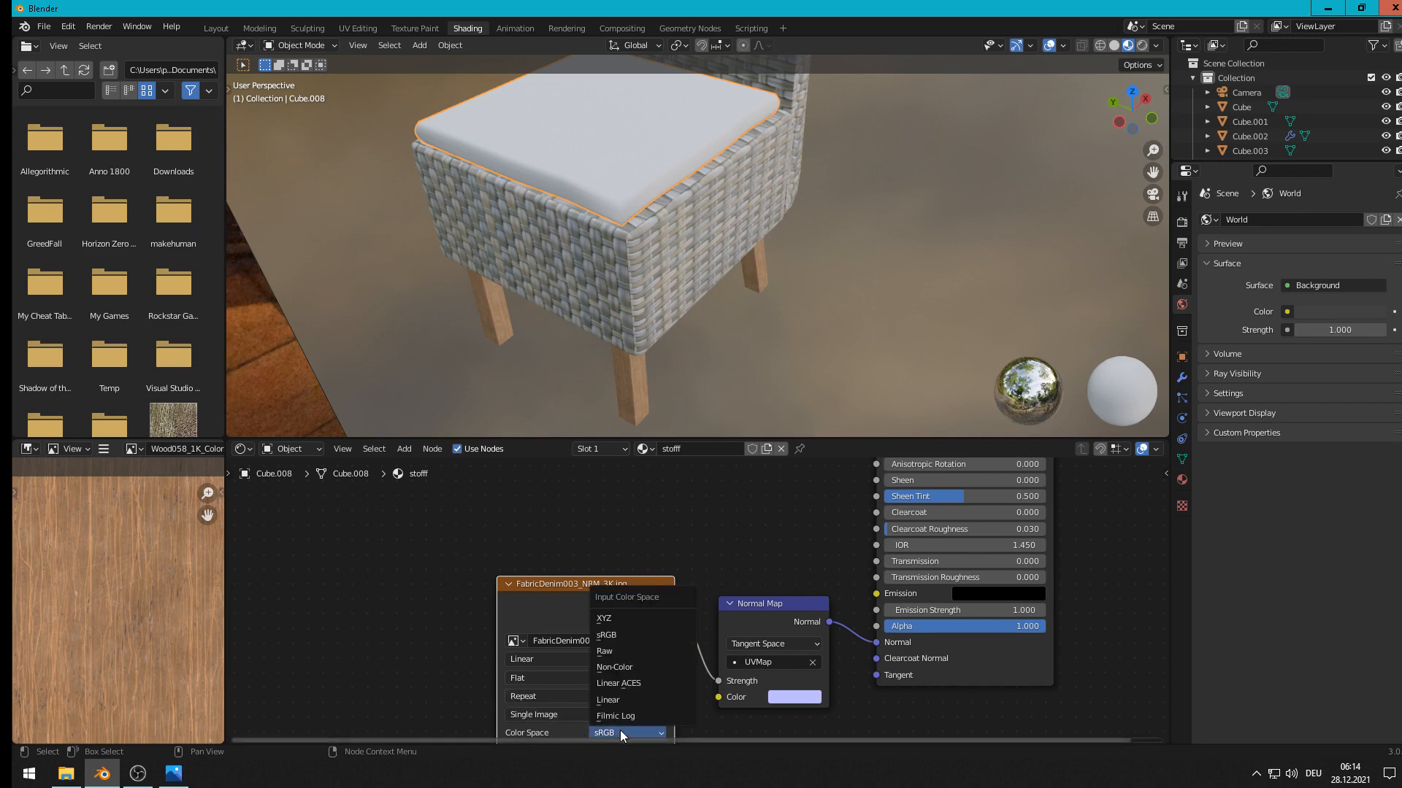
left_click(643, 669)
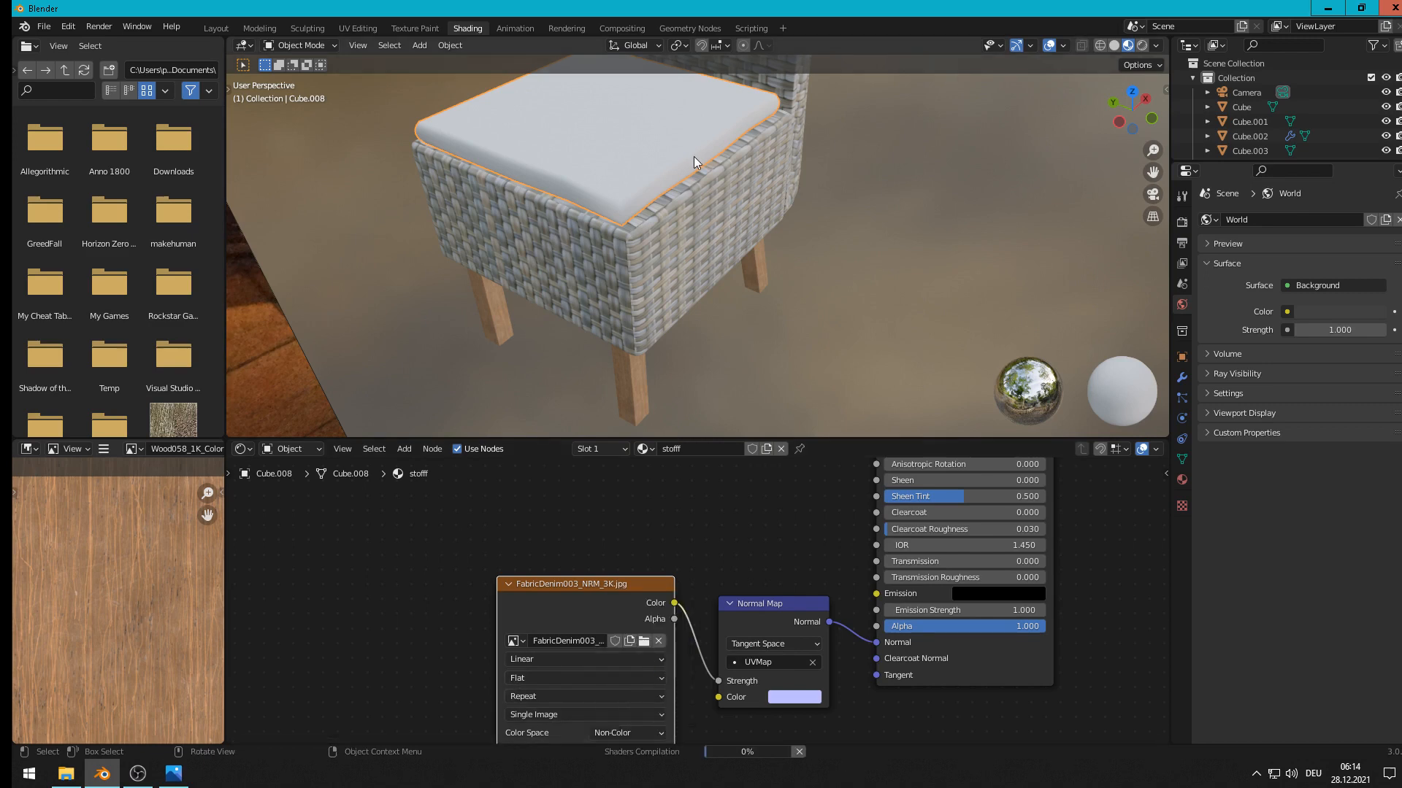
scroll(693, 156, "up", 4)
middle_click_drag(584, 163, 638, 292)
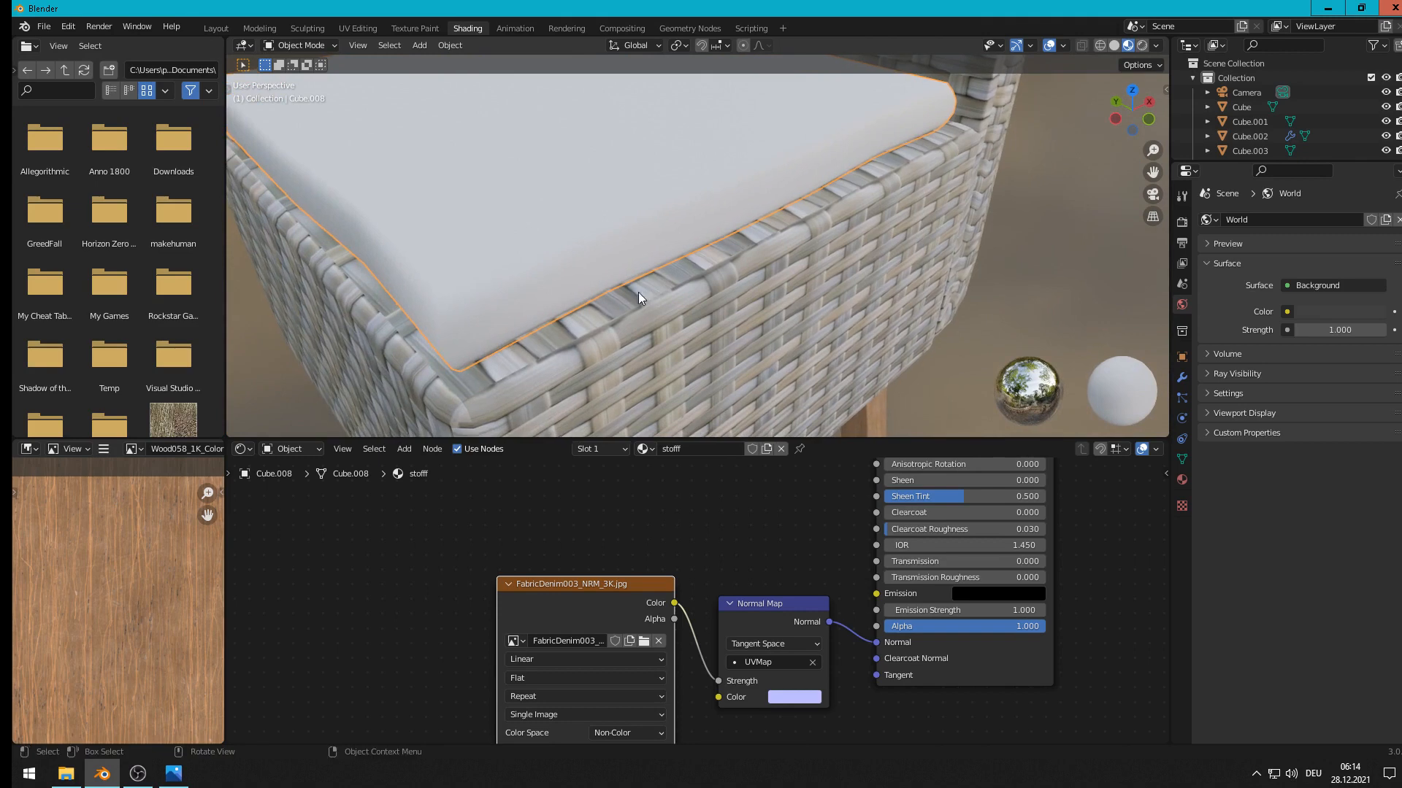
scroll(634, 293, "up", 2)
scroll(632, 317, "down", 3)
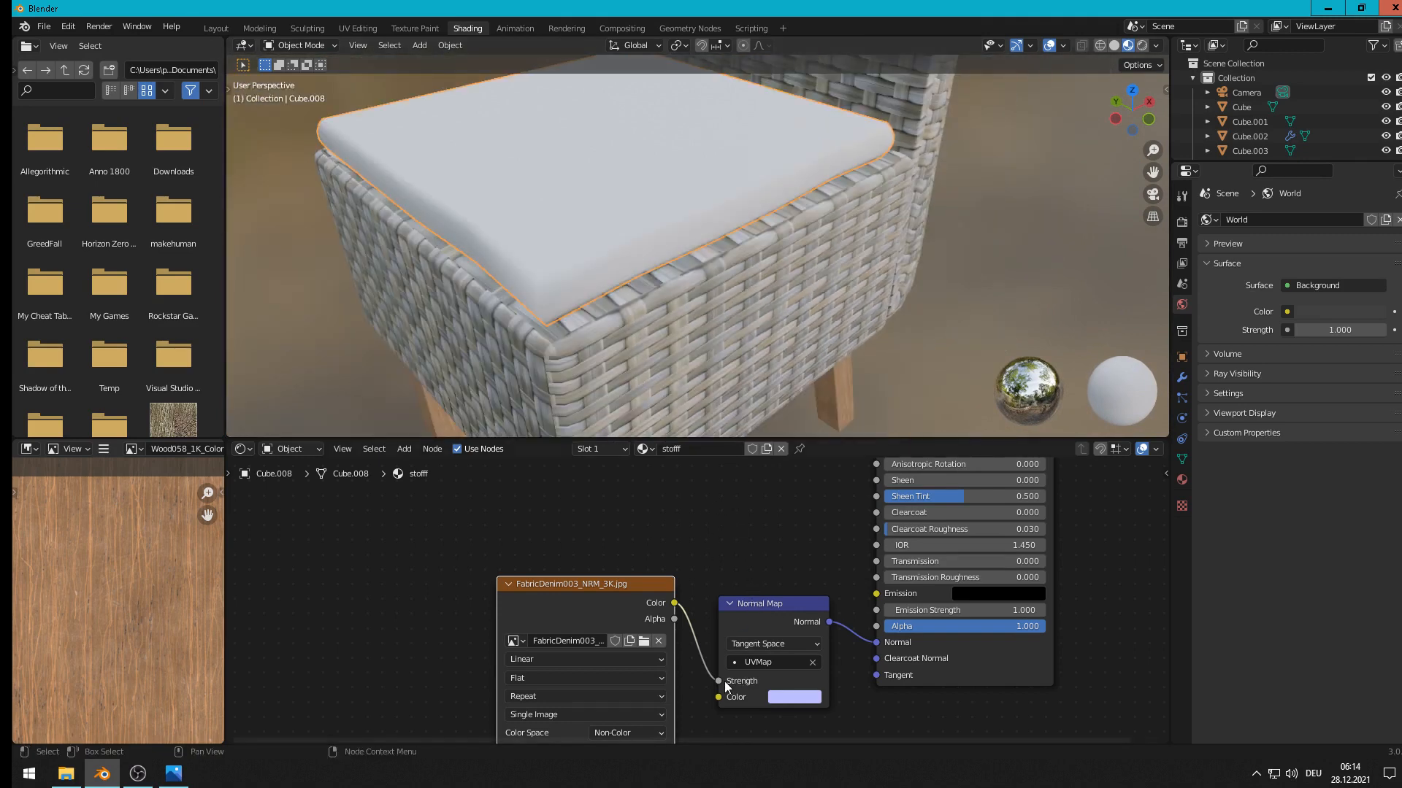
left_click_drag(723, 681, 720, 699)
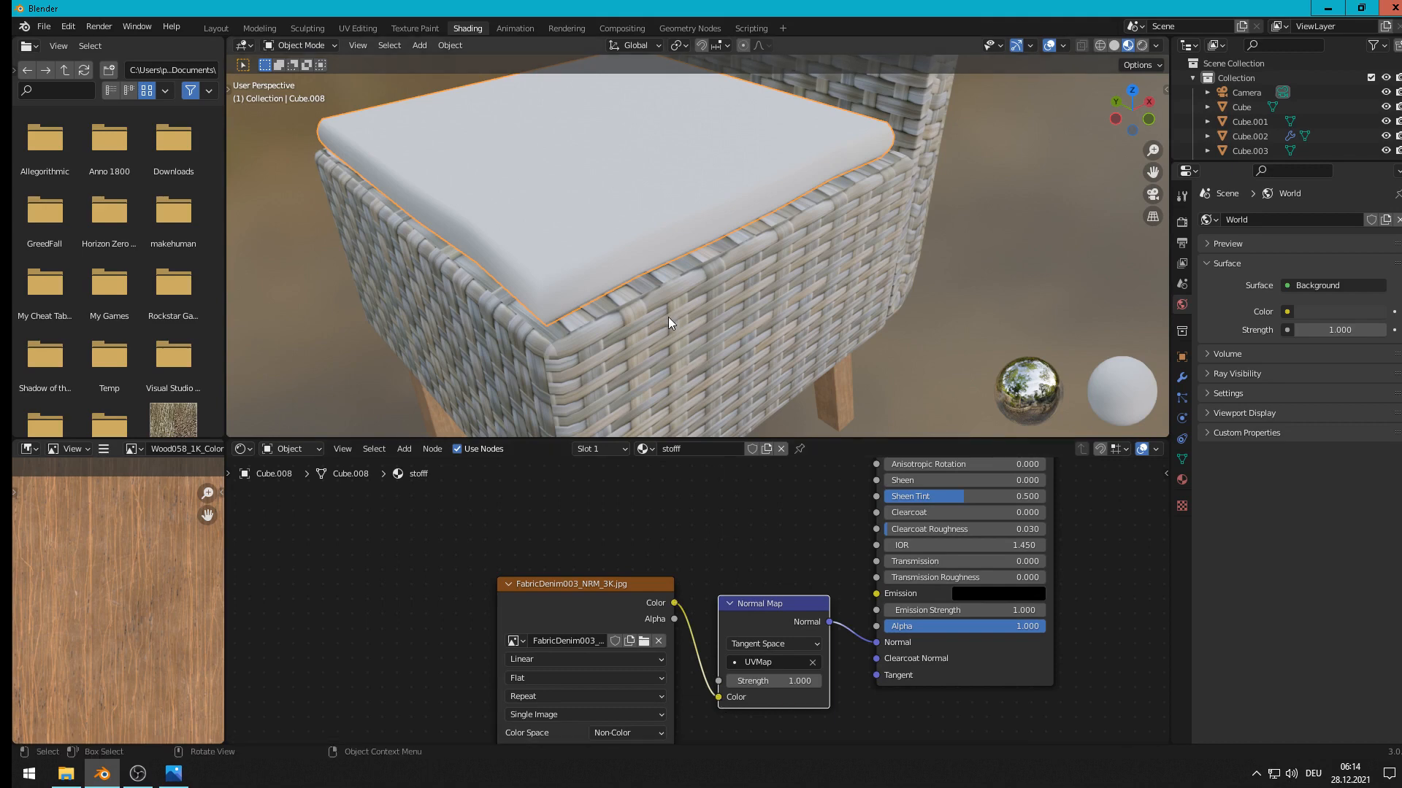
Step: Switch to the Cycles rendered view and examine the fabric relief closely along the cushion's edges
scroll(657, 299, "up", 3)
scroll(646, 280, "up", 2)
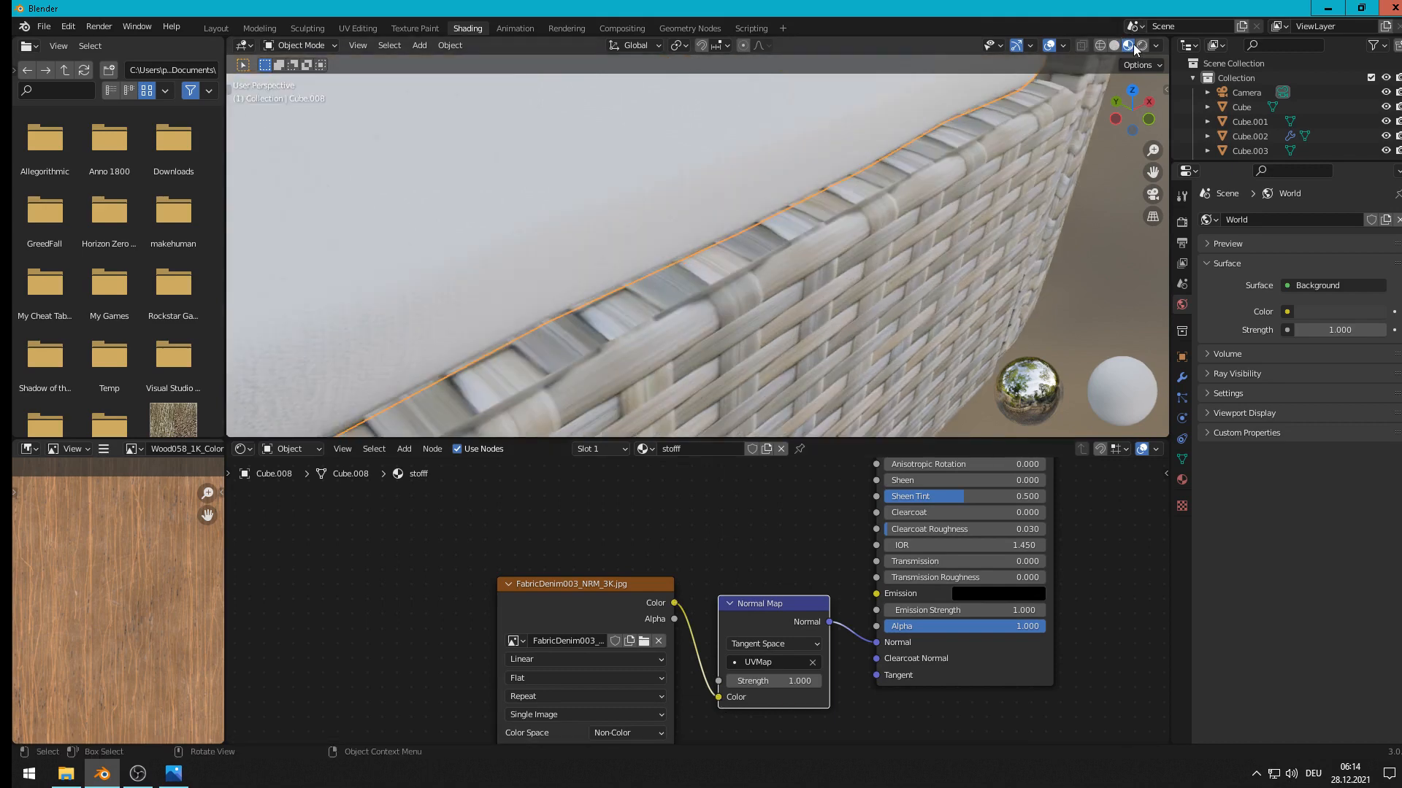
left_click(1181, 222)
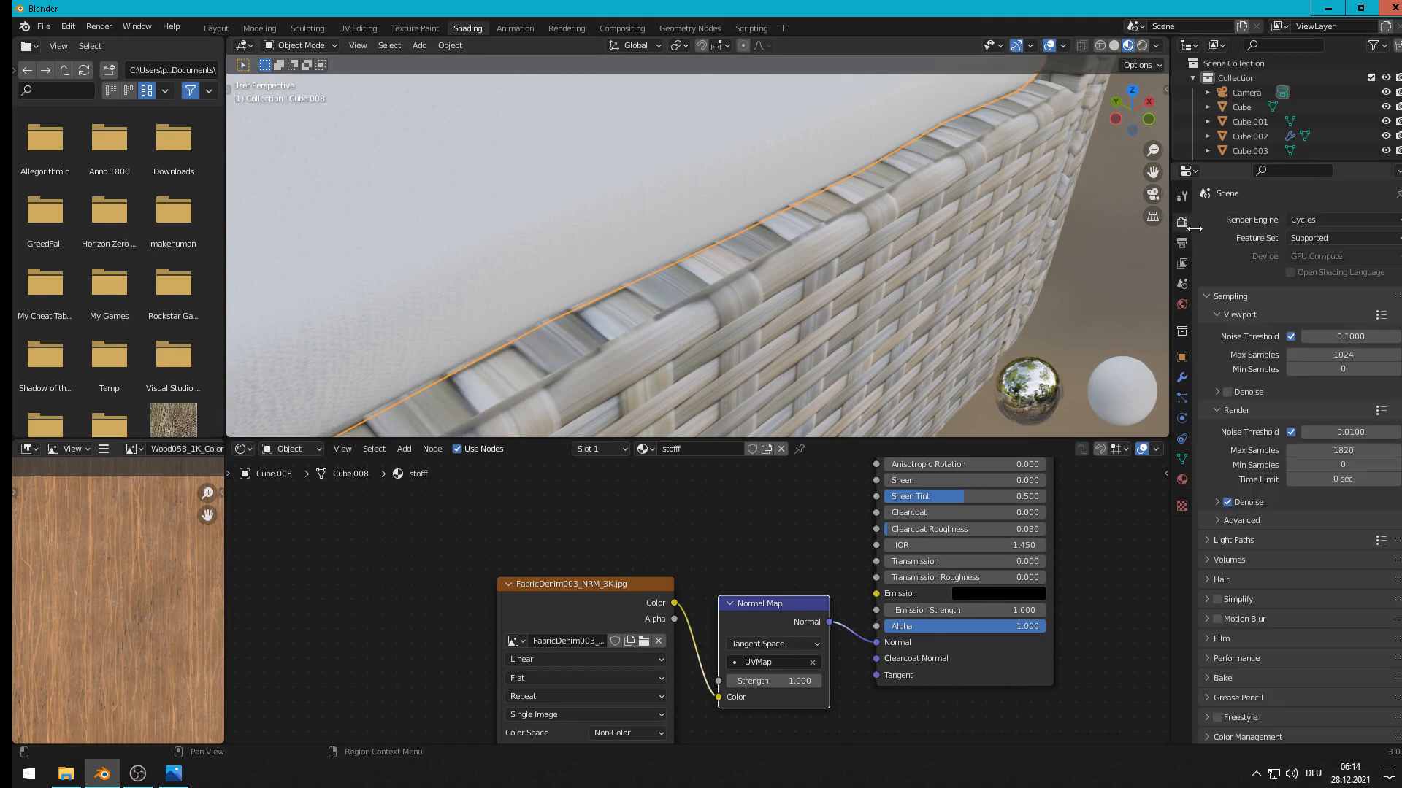
left_click(1144, 45)
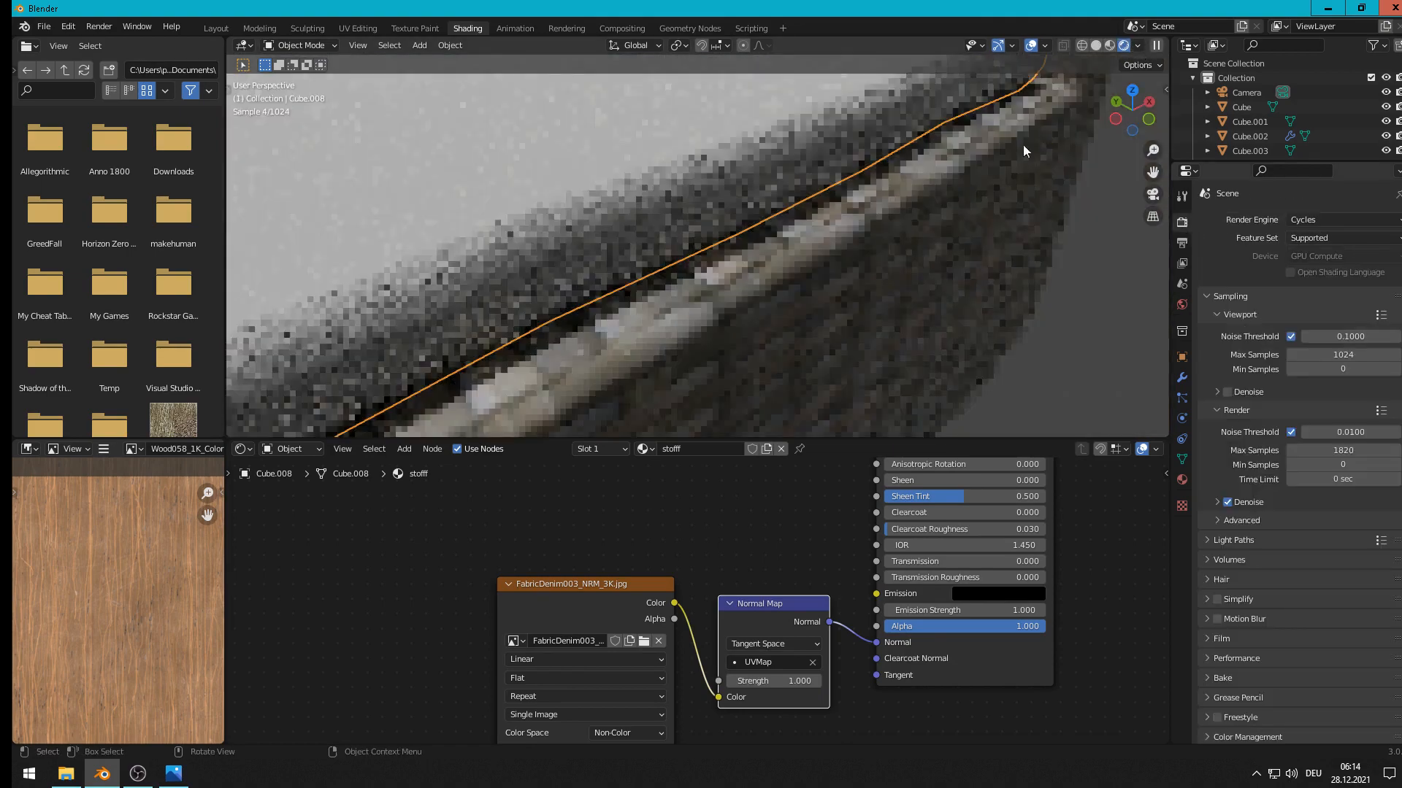
middle_click_drag(909, 198, 641, 188)
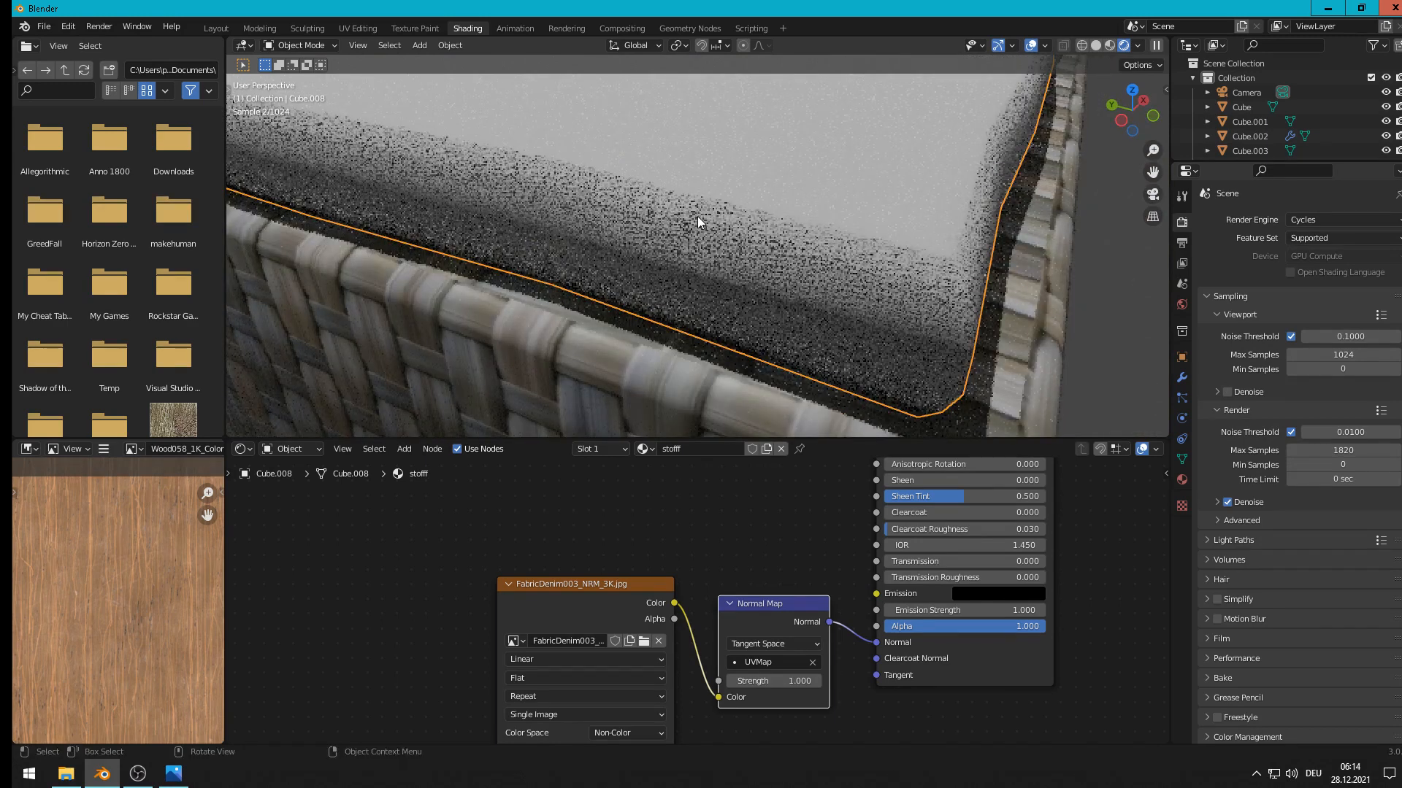
middle_click_drag(738, 234, 739, 235)
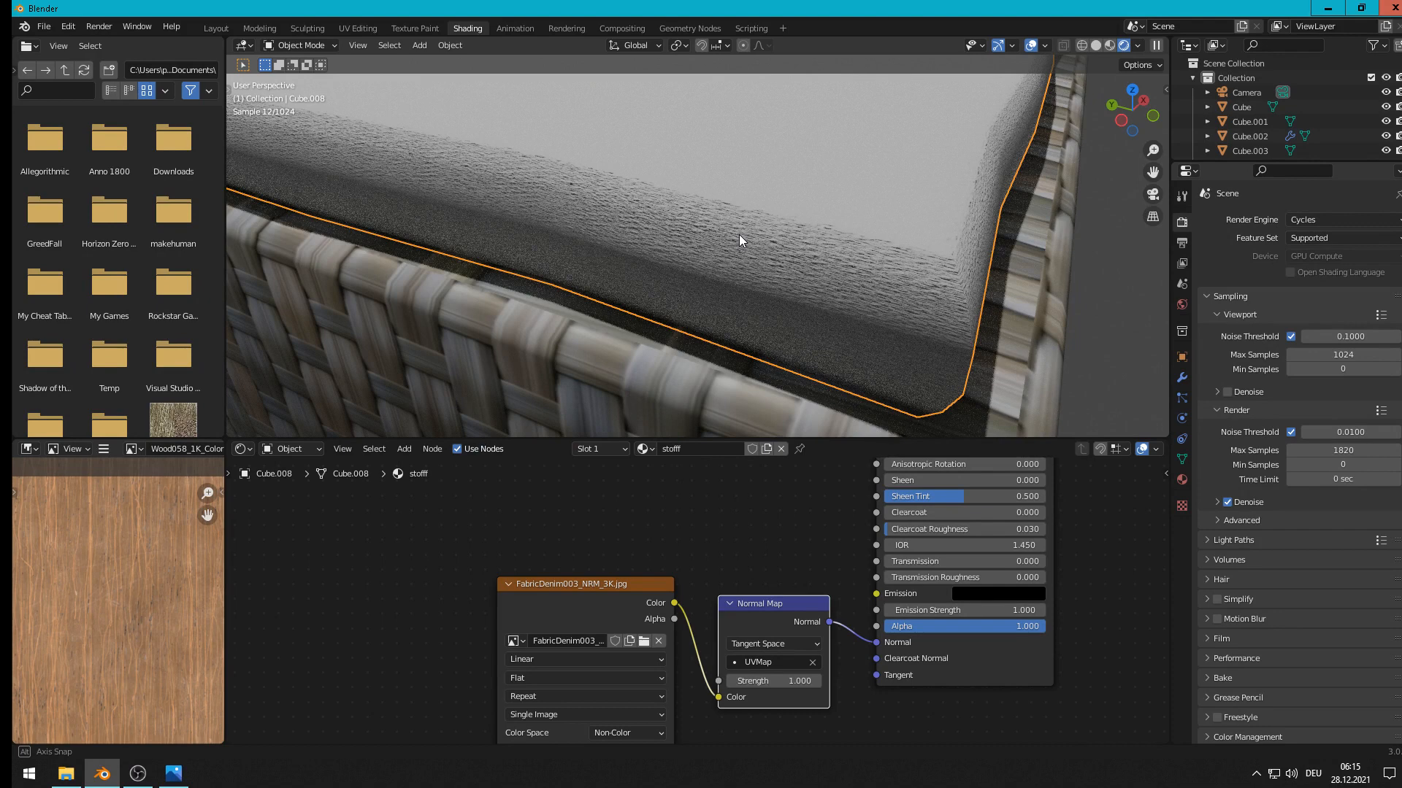
middle_click_drag(738, 234, 751, 427)
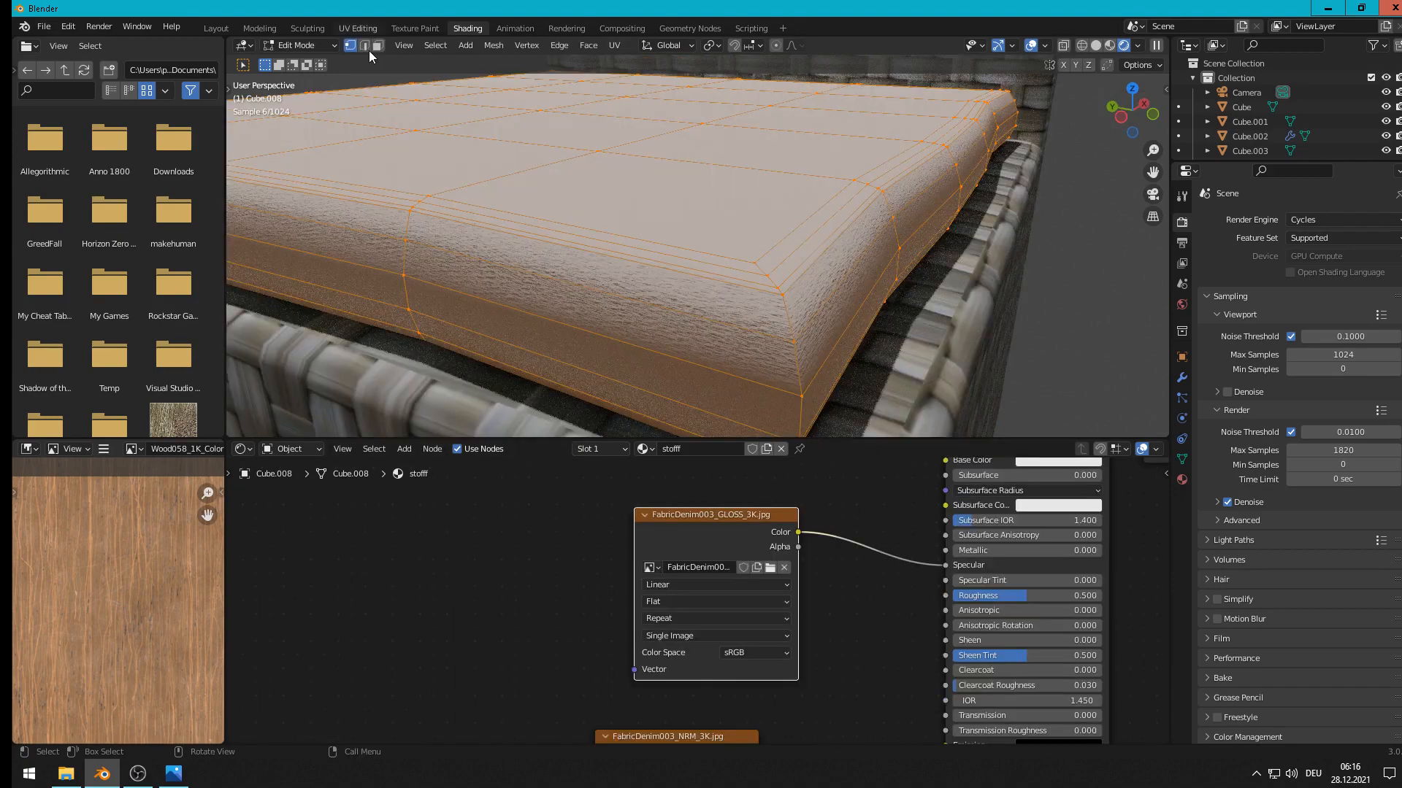
Step: Bring up the cushion's UV layout in the UV Editing workspace, with materials shown on the model
left_click(358, 28)
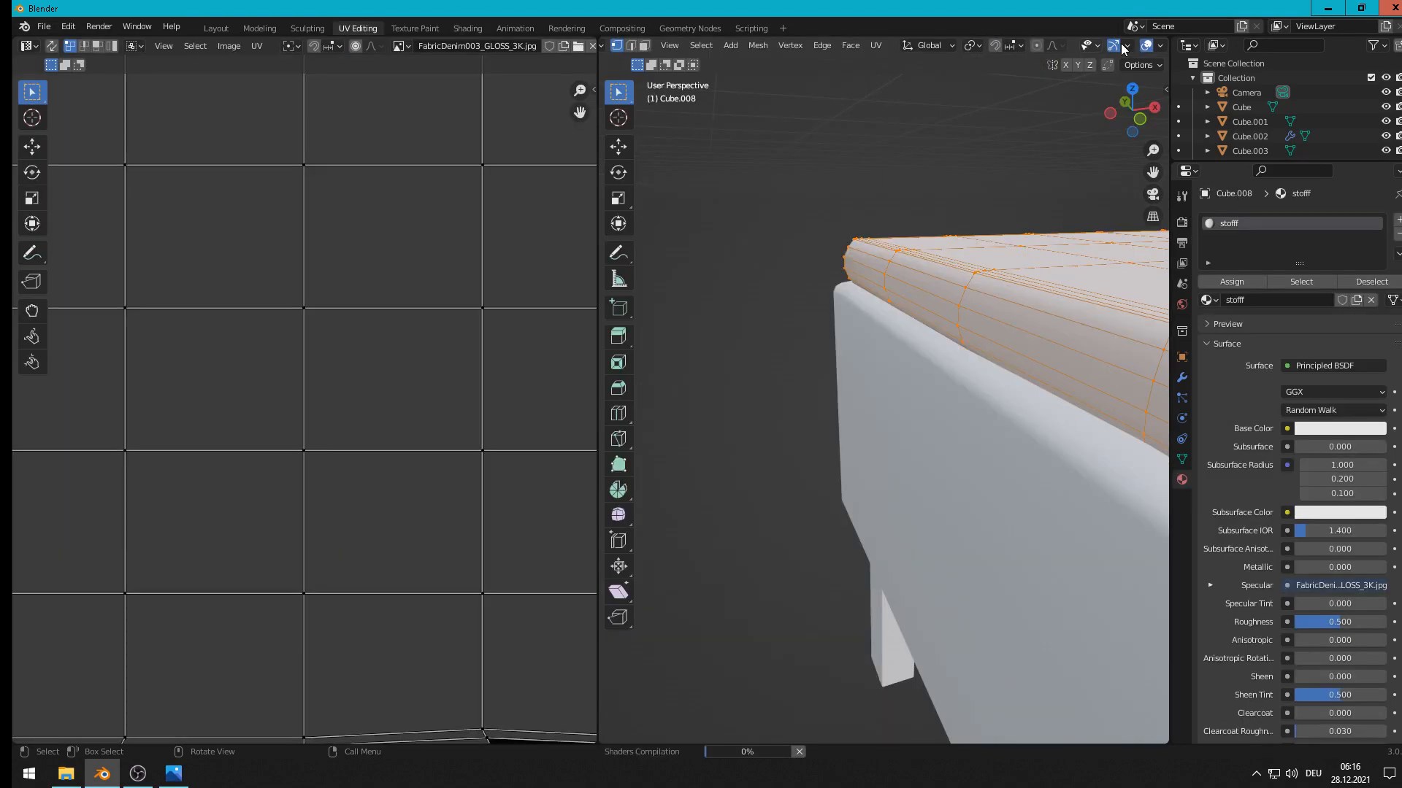
scroll(1125, 49, "down", 4)
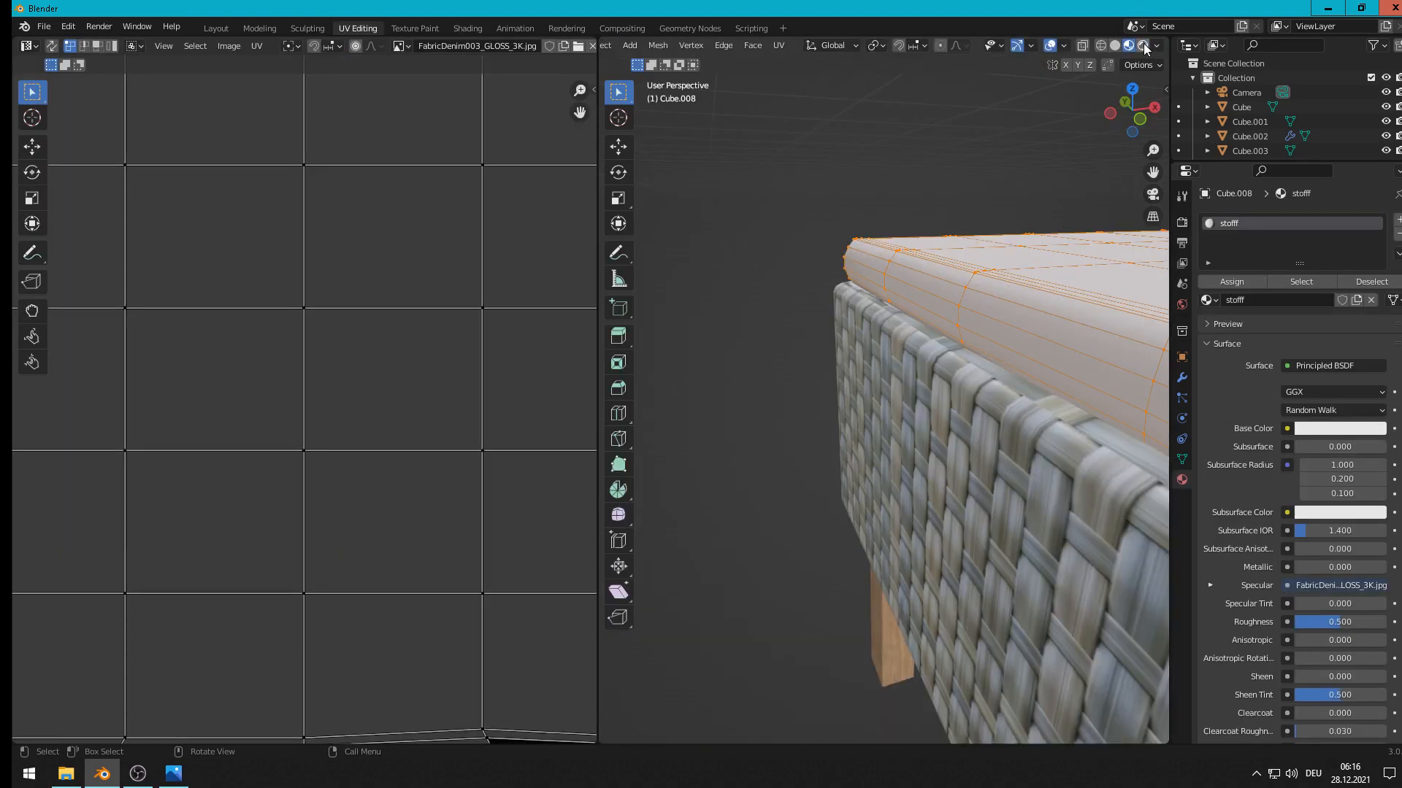